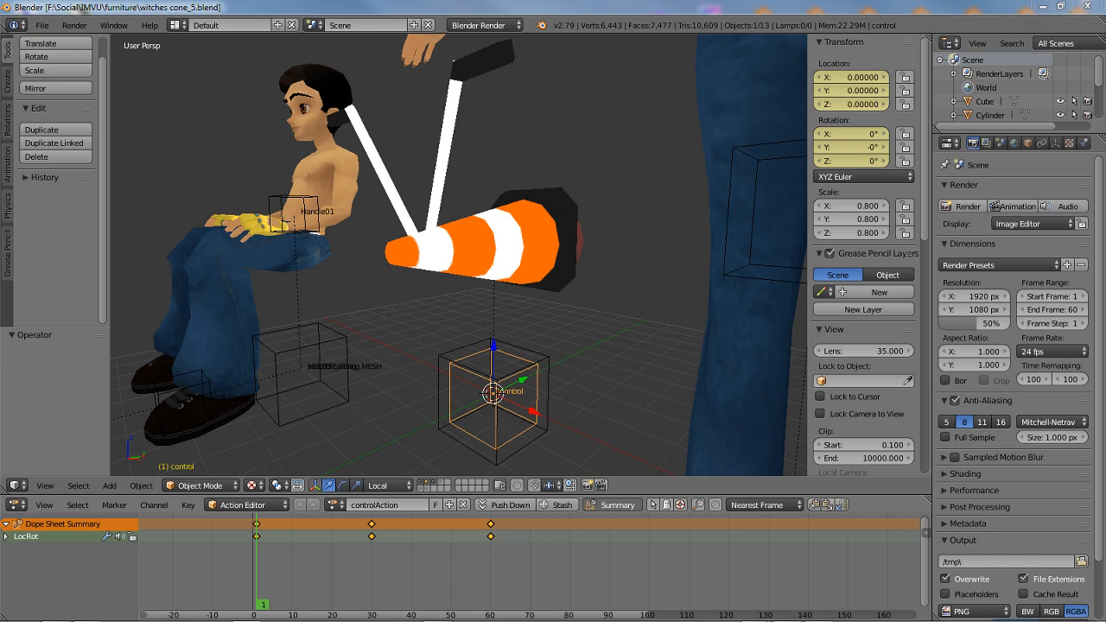
Preview the control empty's animation around the cone by scrubbing from frame 1 to frame 60
middle_click_drag(382, 302, 408, 287)
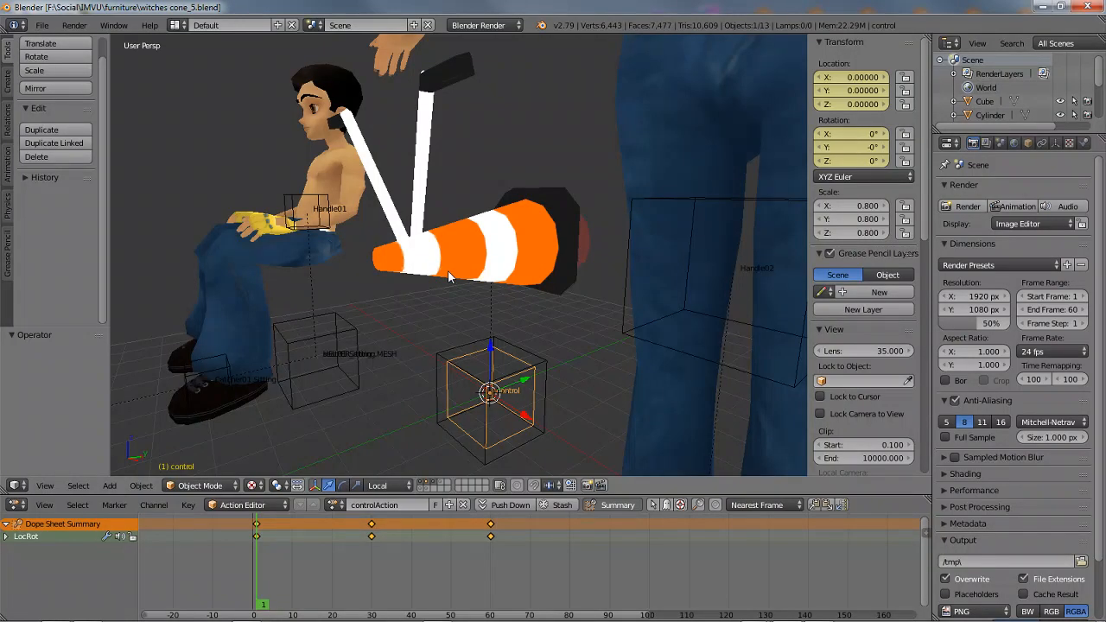
middle_click_drag(616, 283, 443, 267)
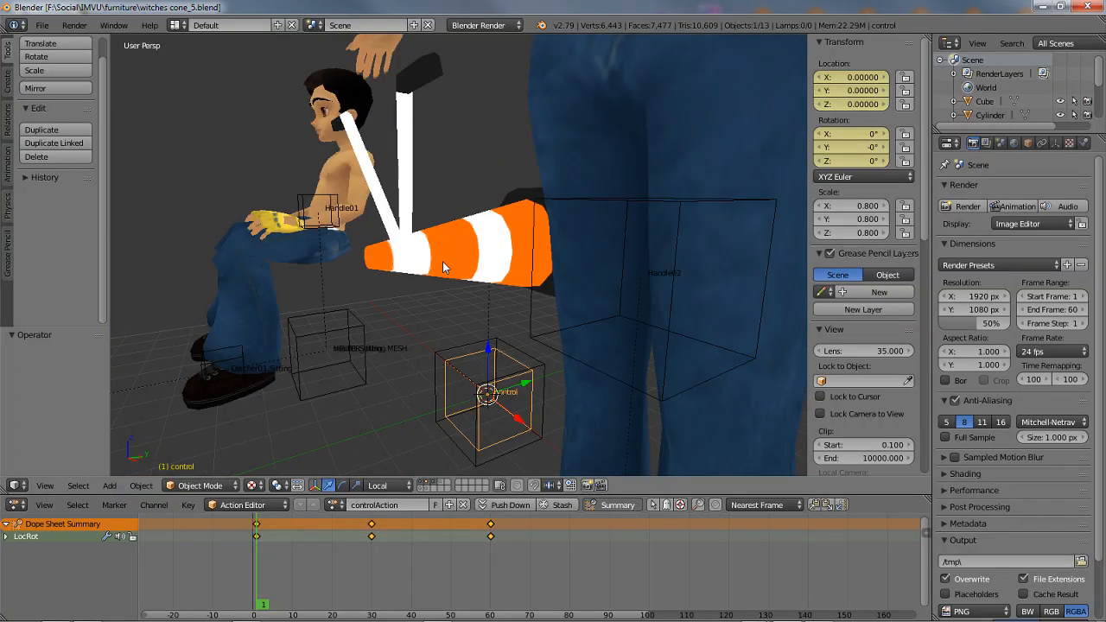
mouse_move(366, 315)
middle_mouse_down()
mouse_move(420, 295)
mouse_move(390, 291)
mouse_move(380, 311)
middle_mouse_up()
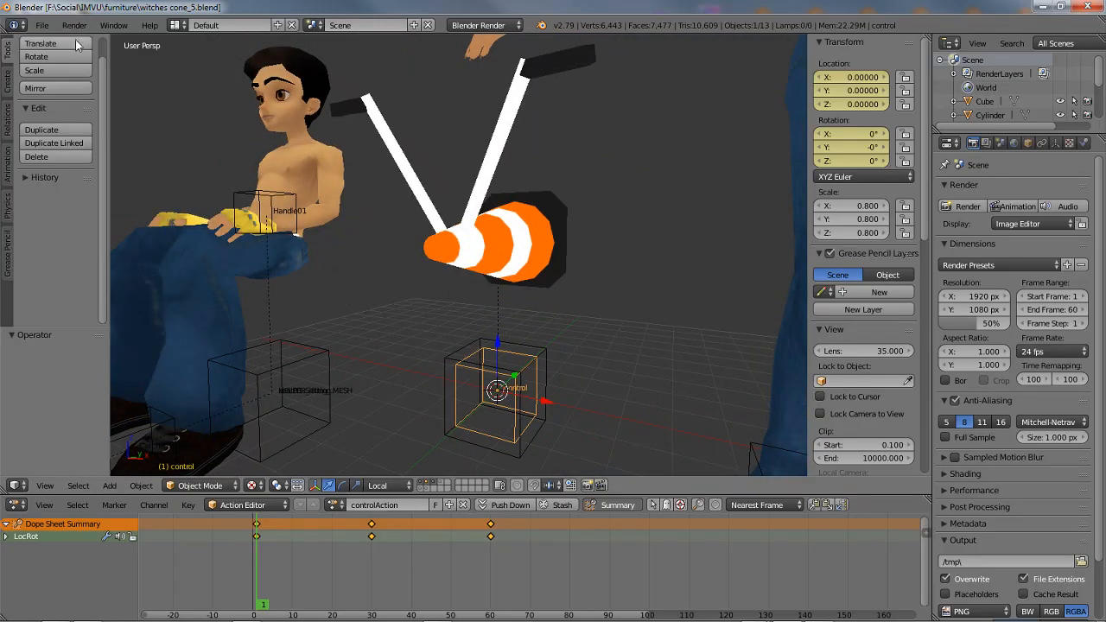
left_click(39, 26)
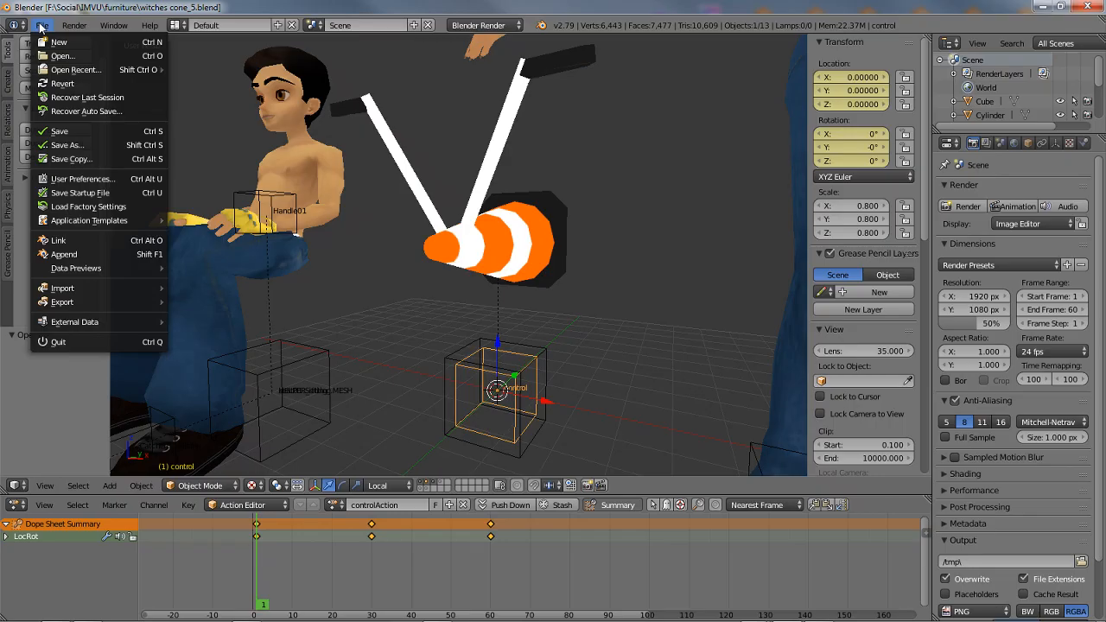
middle_click_drag(510, 333, 477, 330)
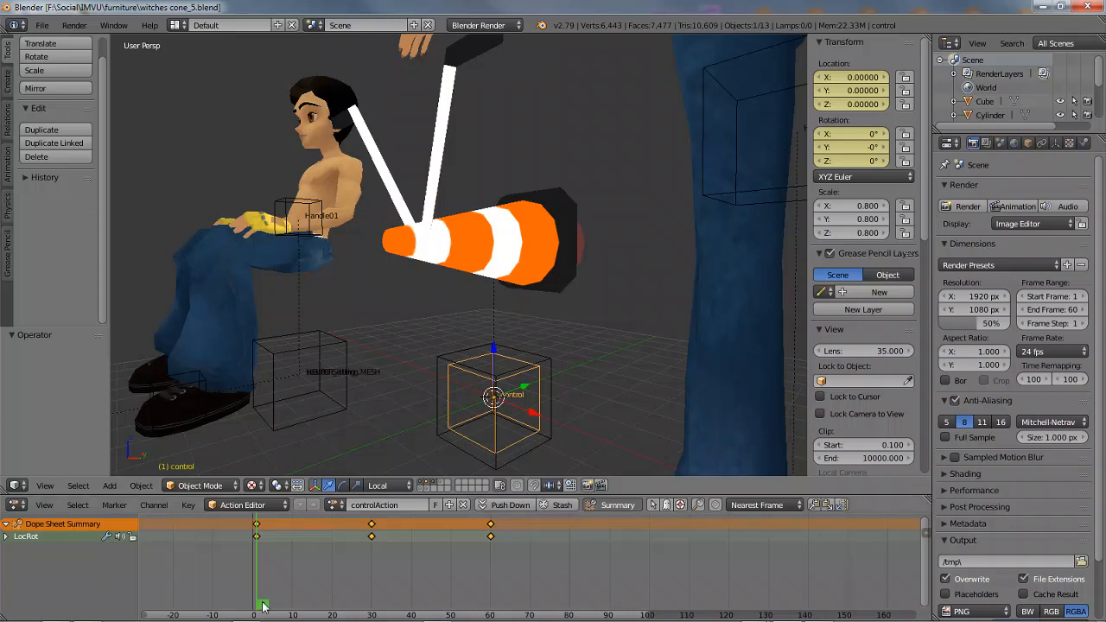
left_click_drag(259, 605, 490, 583)
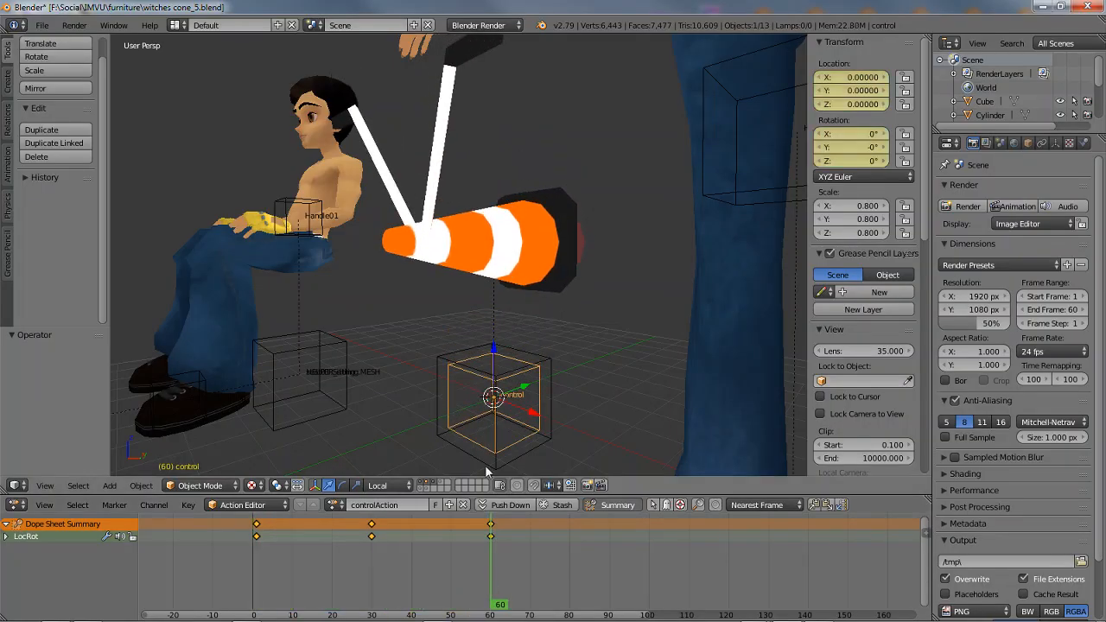
Open the recent file witches cone_4.blend
left_click(42, 28)
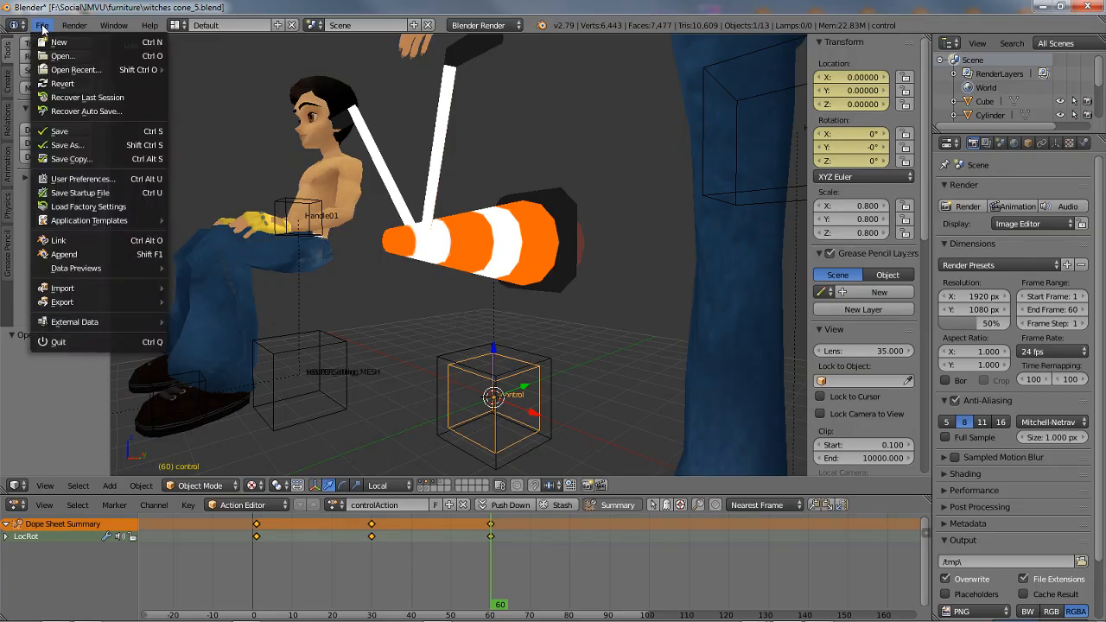
mouse_move(63, 72)
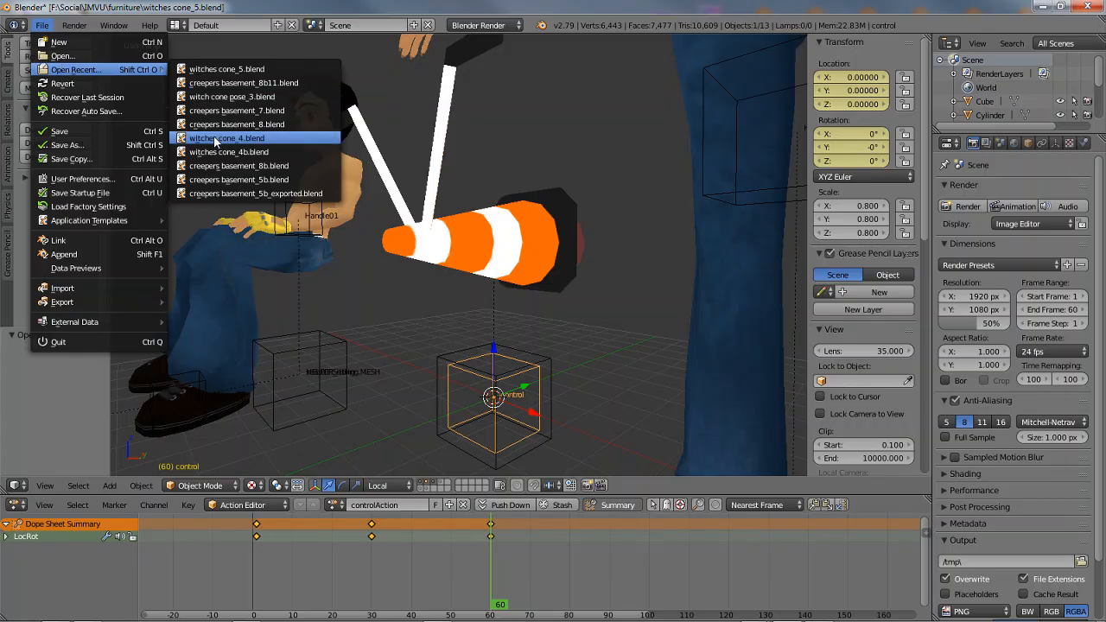
left_click(215, 139)
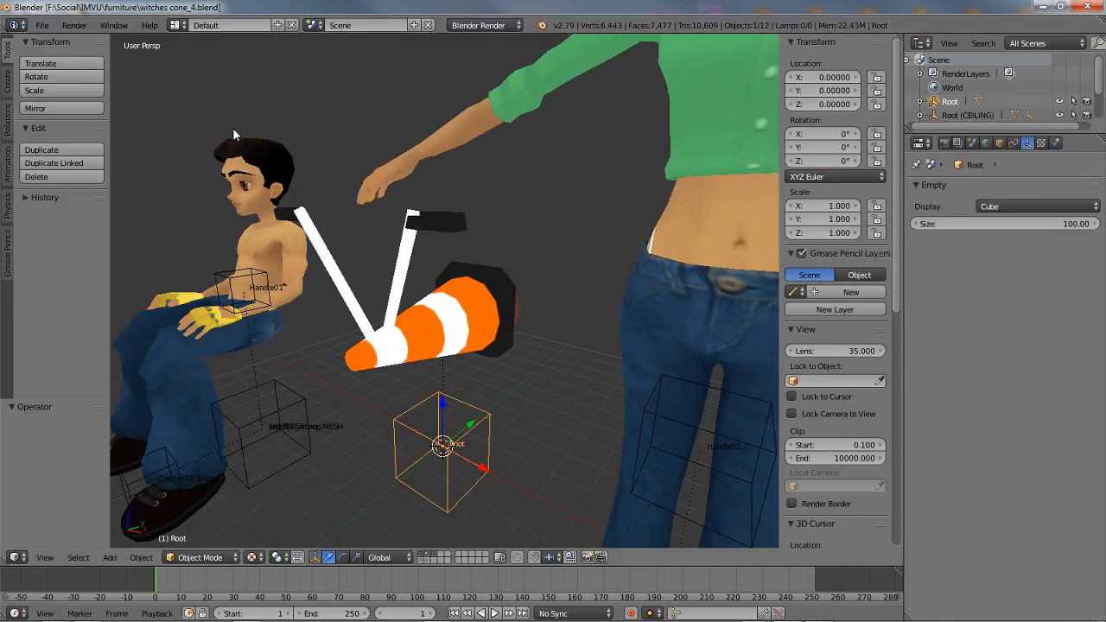
Select the cone with the Root empty as active object and try to parent them using With Empty Groups
middle_click_drag(421, 405, 380, 380)
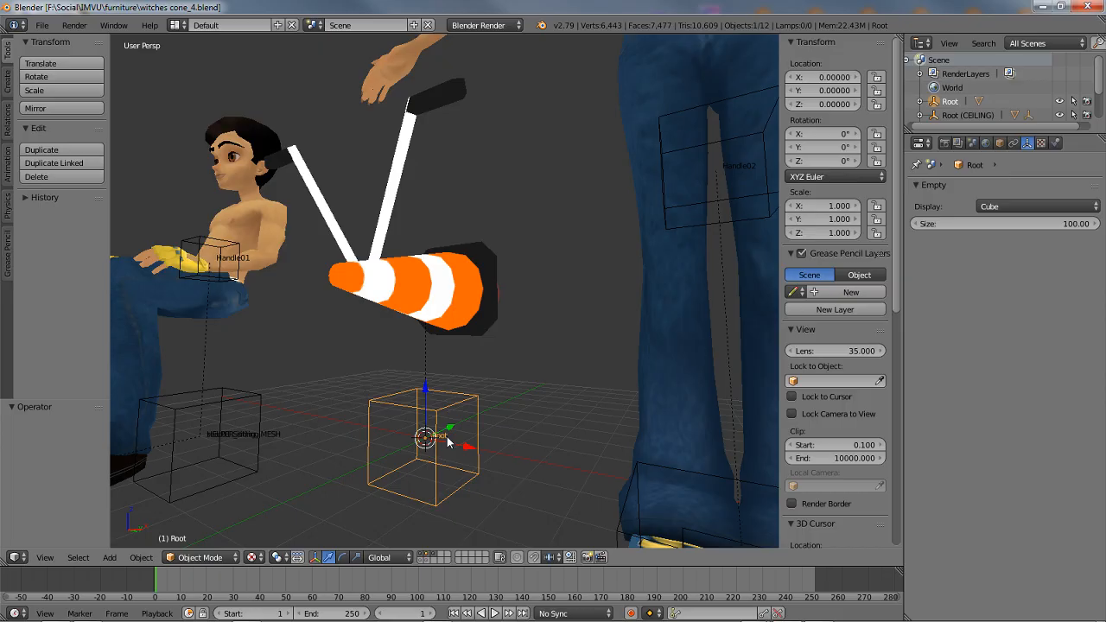
right_click(392, 257)
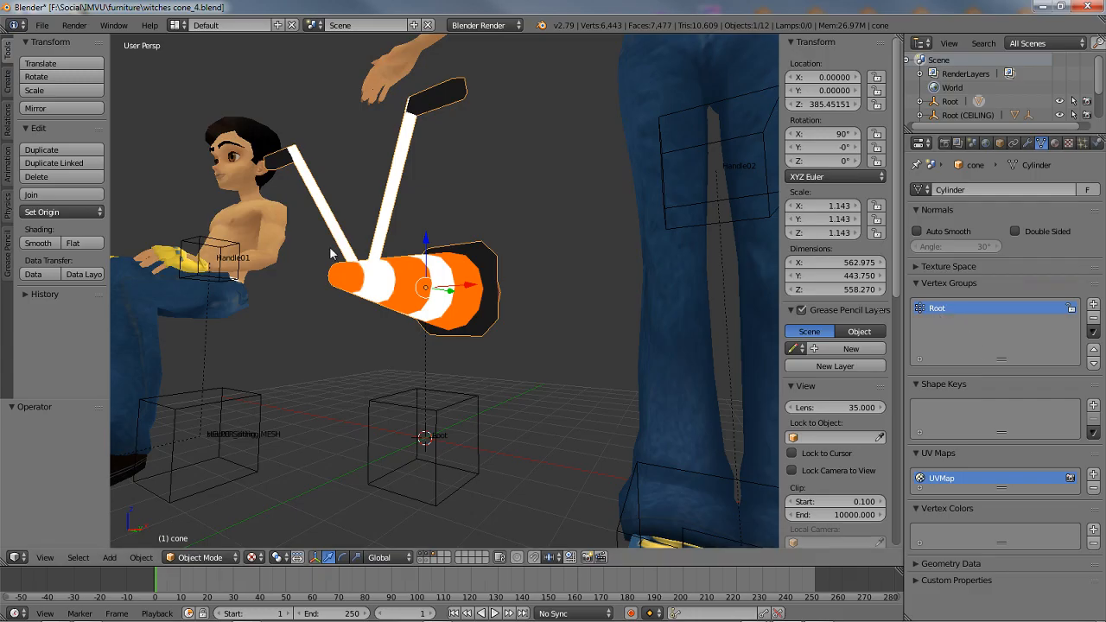
right_click(433, 416)
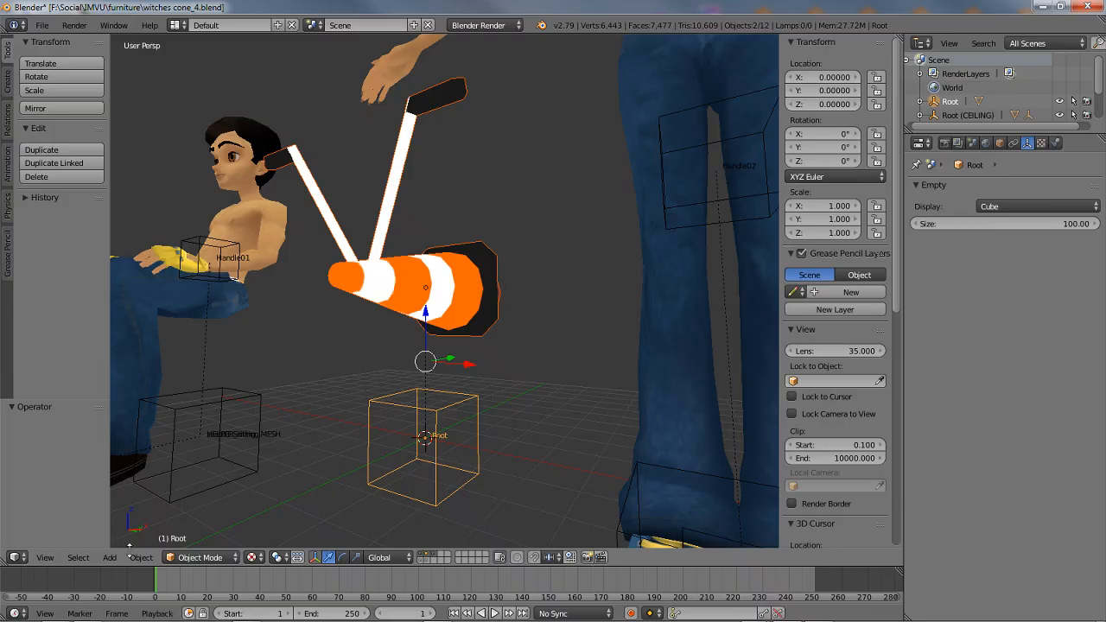
left_click(138, 557)
mouse_move(176, 282)
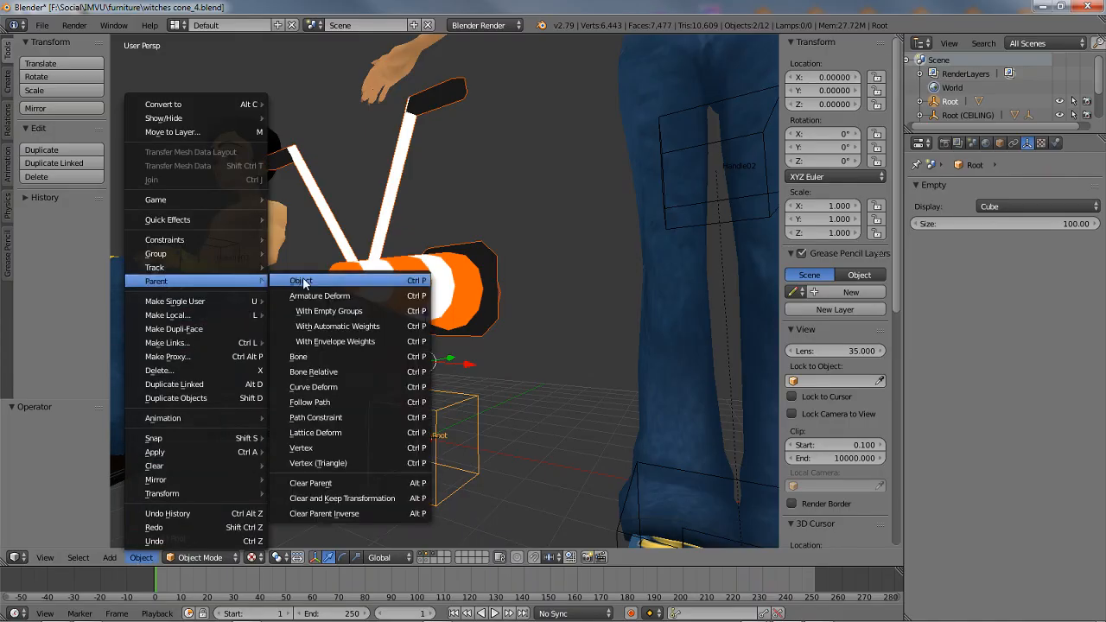
left_click(416, 312)
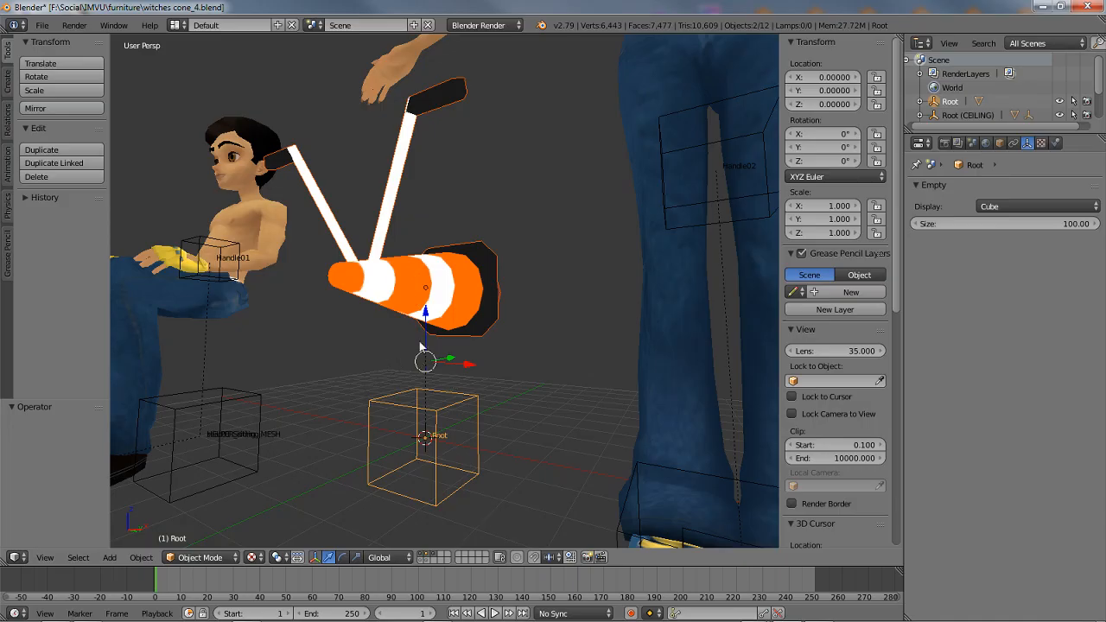
left_click(411, 415)
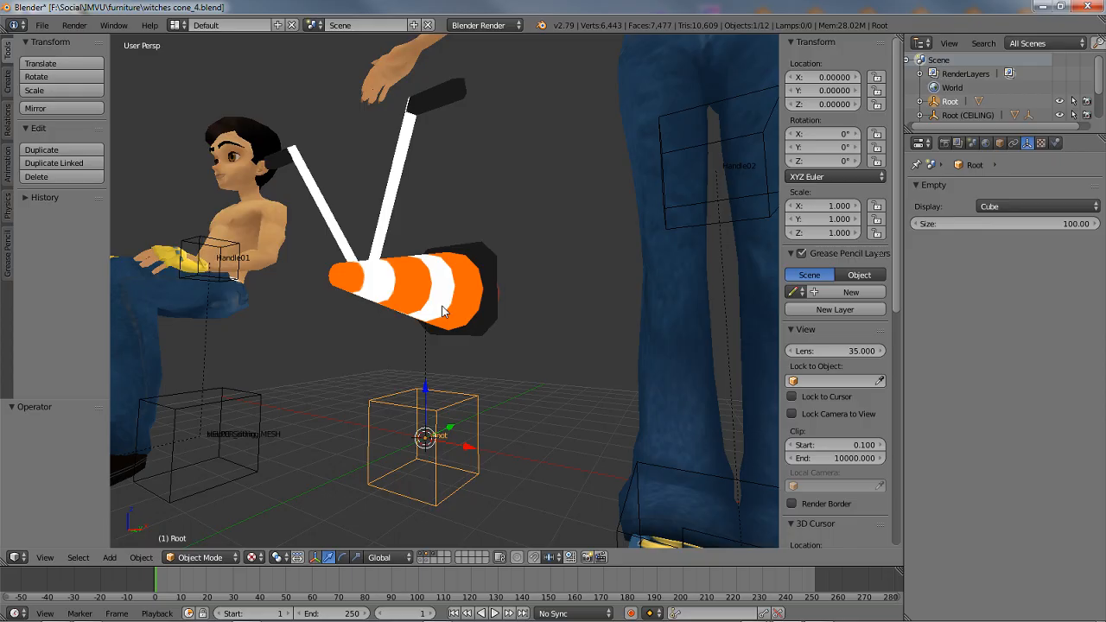
Reopen the recent file witches cone_5.blend
left_click(42, 25)
mouse_move(68, 73)
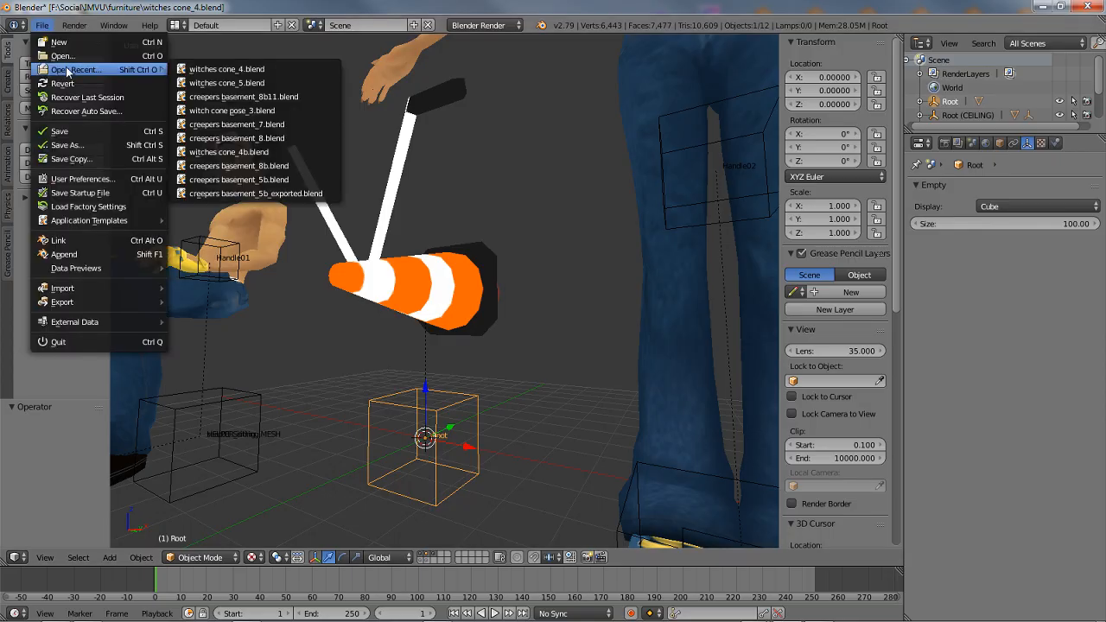
left_click(201, 83)
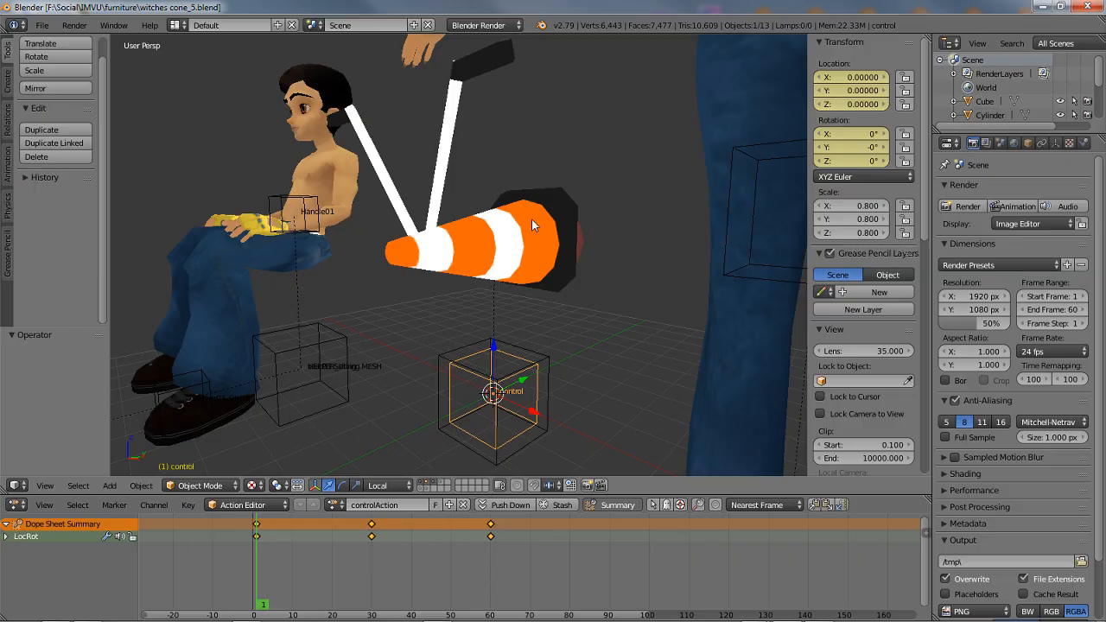
Compare the keyframes of the Root empty, the control empty and the cone, and scrub control's animation to frame 25
right_click(443, 363)
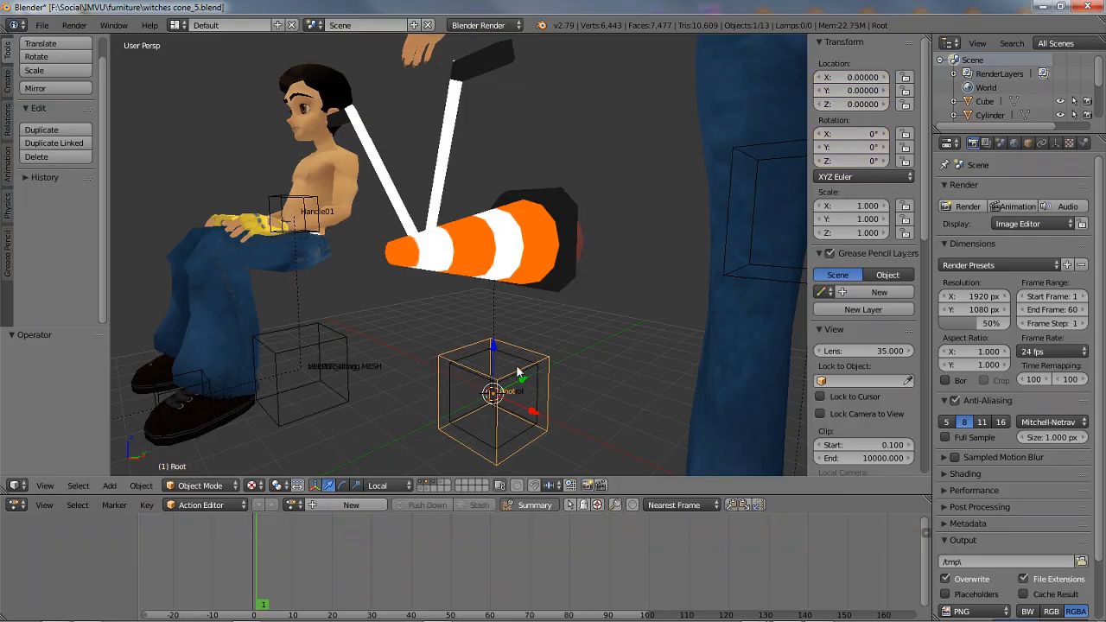
right_click(459, 371)
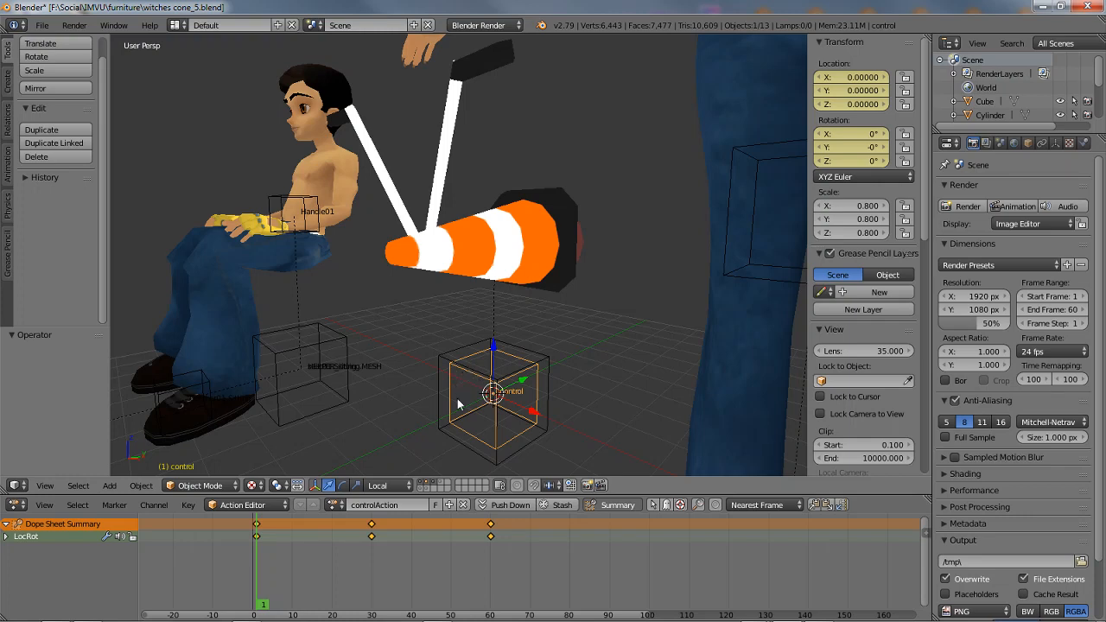
mouse_move(262, 604)
left_mouse_down()
mouse_move(497, 609)
mouse_move(258, 603)
left_mouse_up()
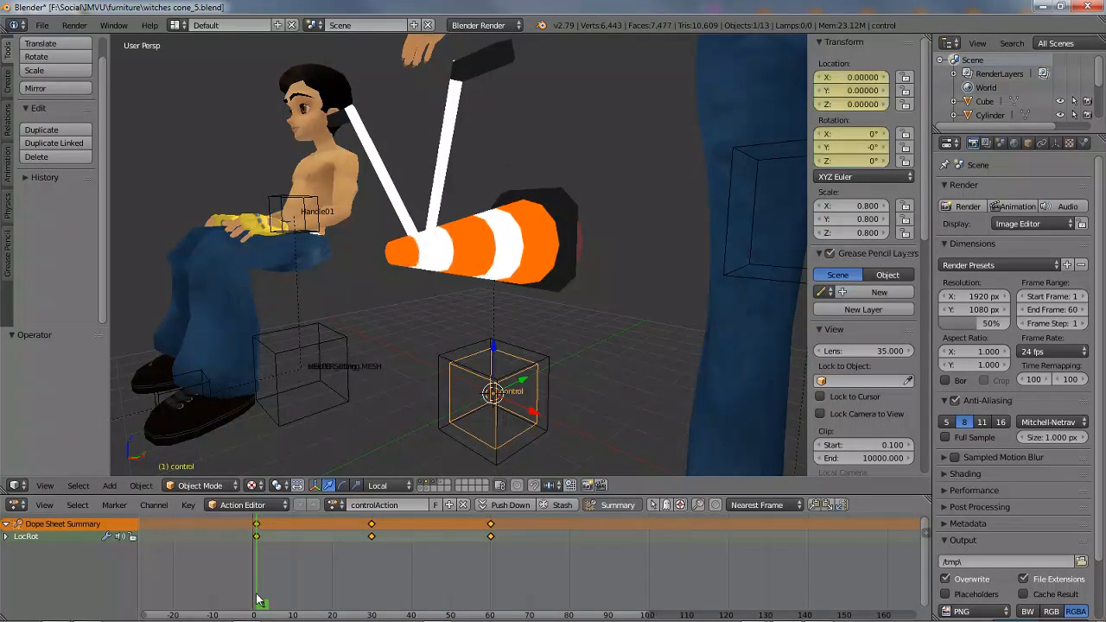
right_click(467, 259)
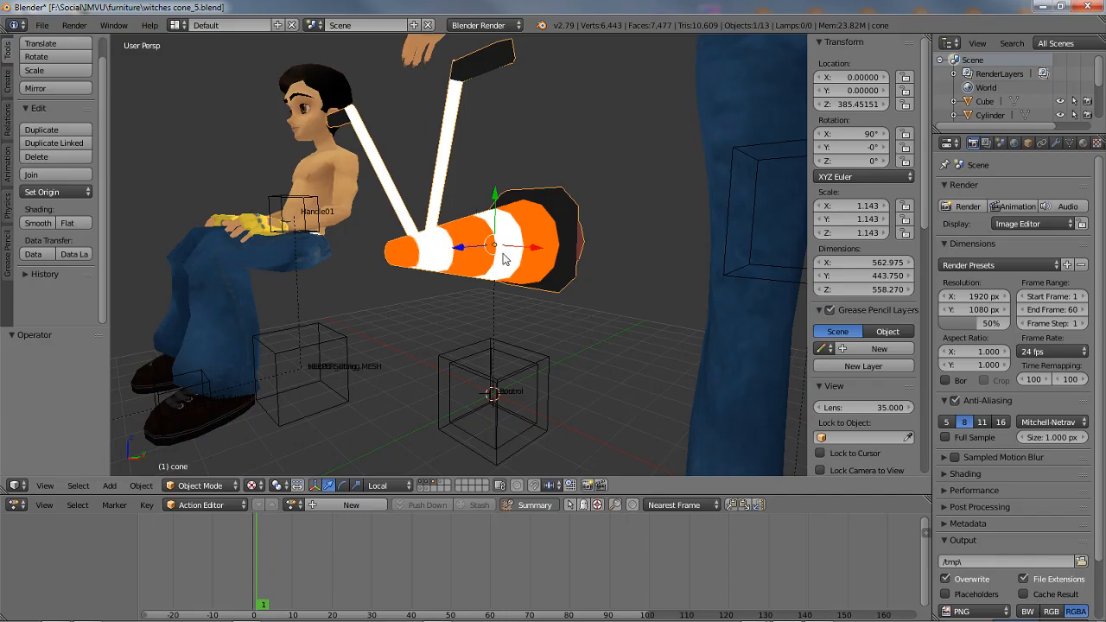
right_click(448, 385)
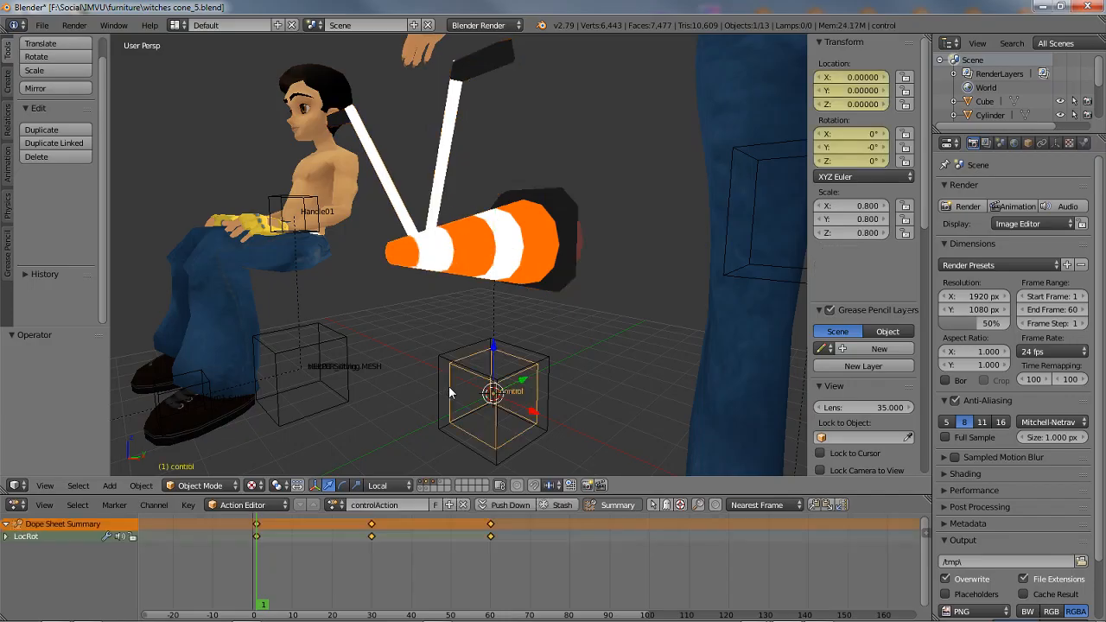
left_click_drag(264, 604, 351, 603)
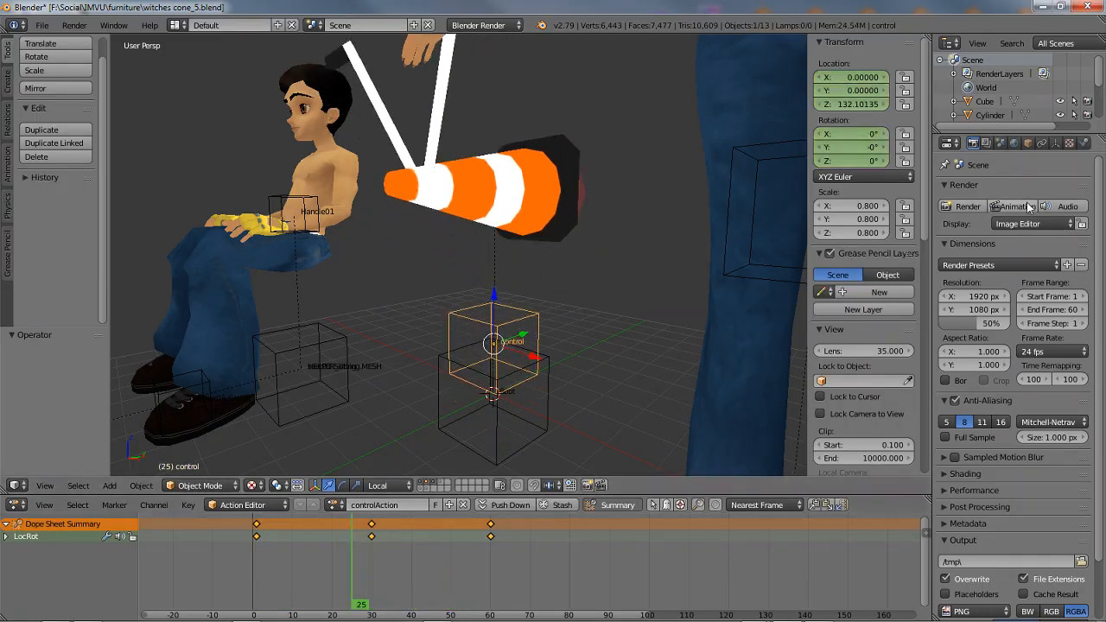
Check the parent relations of the control empty and the cone, and display the cone mesh's vertex groups
left_click(1027, 142)
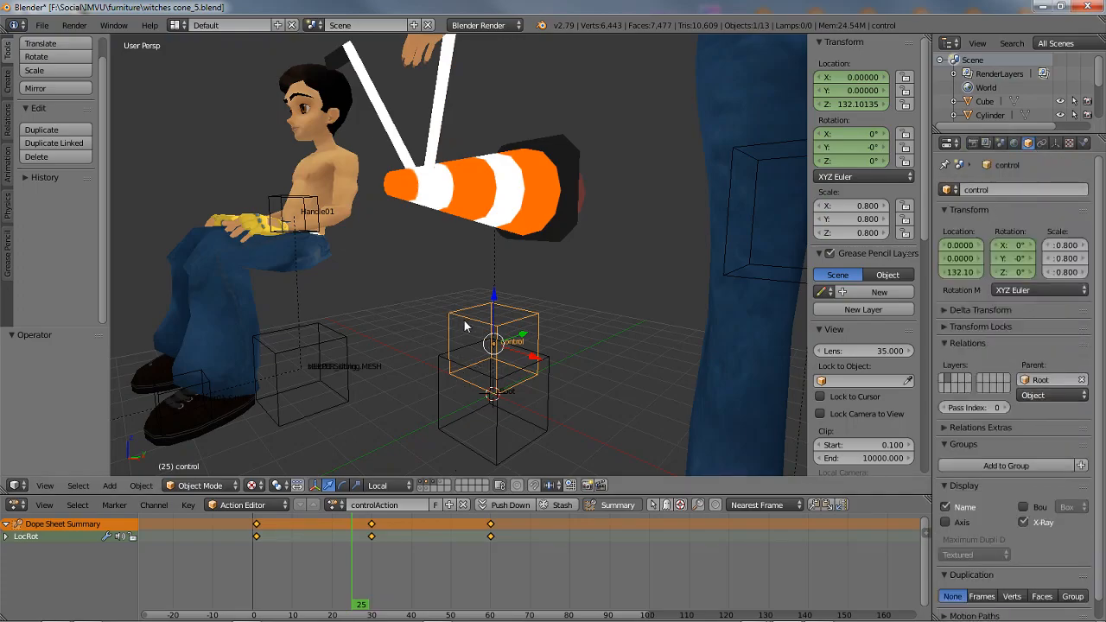
right_click(452, 185)
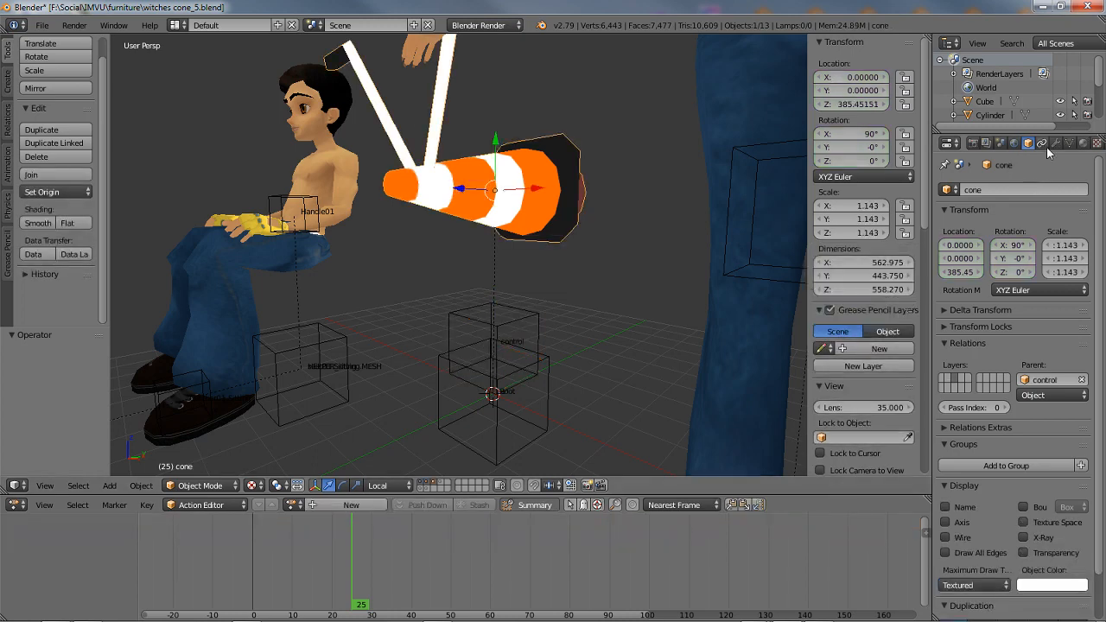
left_click(1069, 143)
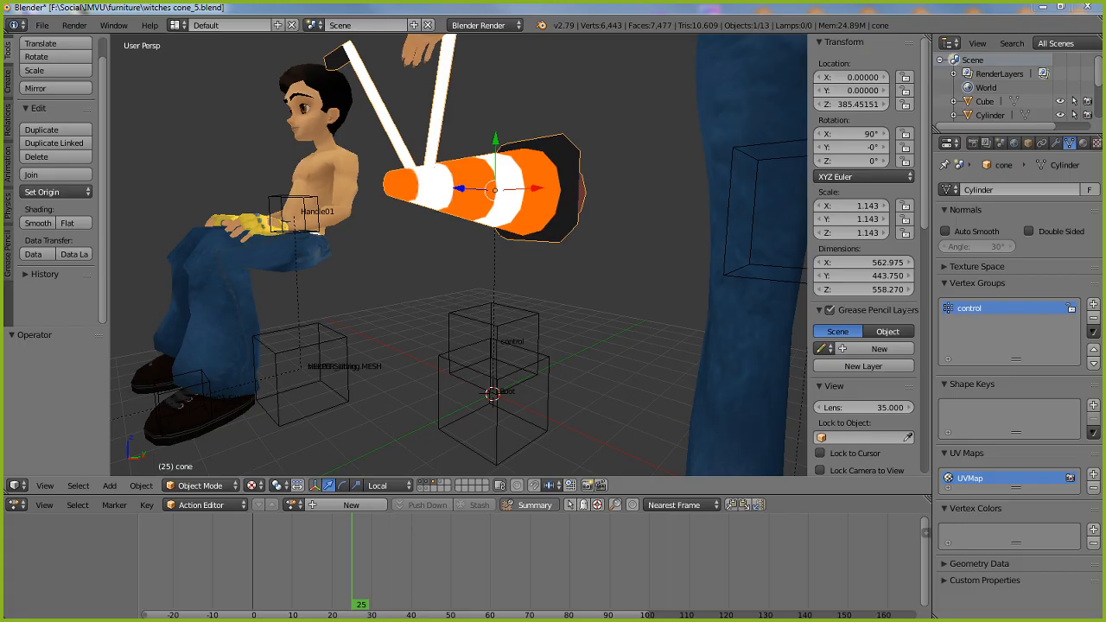
mouse_move(1054, 120)
left_mouse_down()
mouse_move(1082, 169)
mouse_move(1090, 144)
left_mouse_up()
mouse_move(916, 148)
left_mouse_down()
mouse_move(1049, 147)
mouse_move(1058, 132)
left_mouse_up()
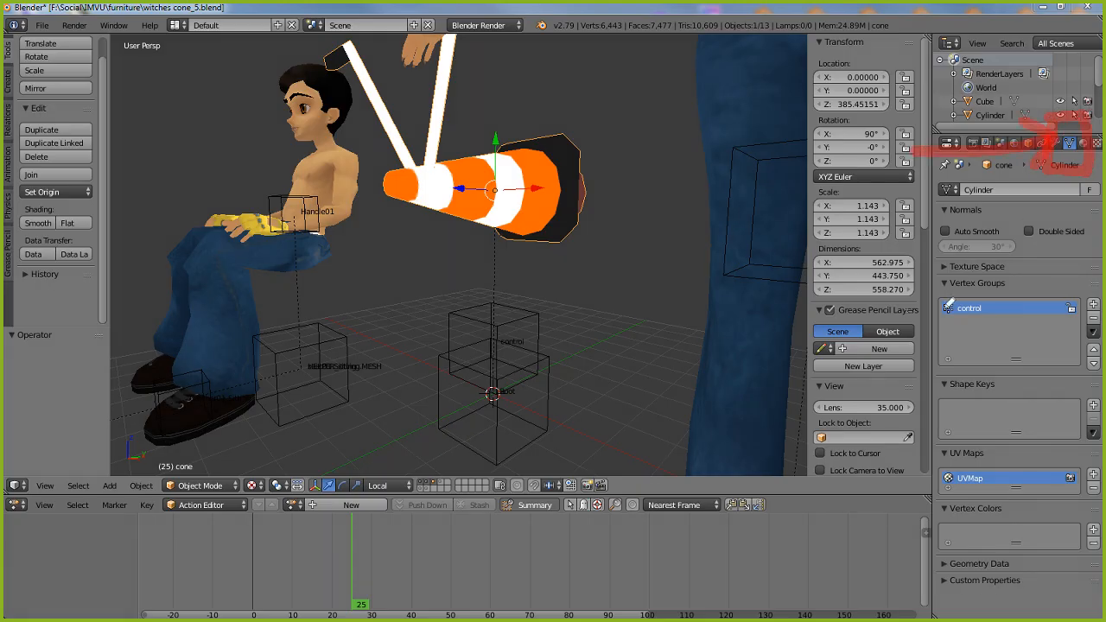
mouse_move(926, 258)
left_mouse_down()
mouse_move(1080, 387)
mouse_move(1092, 266)
mouse_move(936, 260)
left_mouse_up()
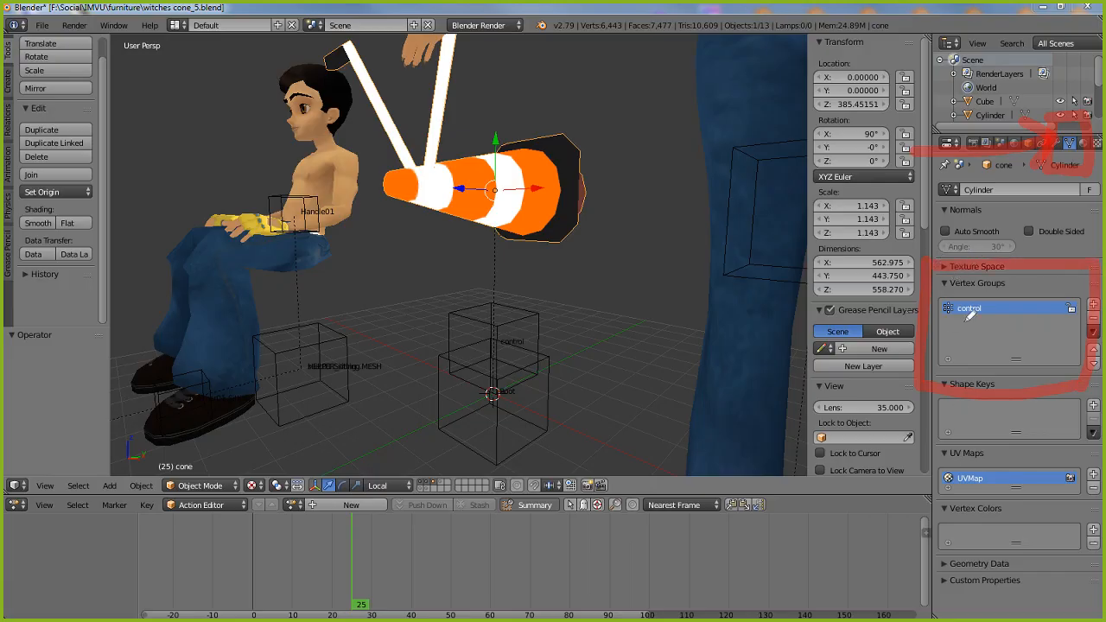
mouse_move(937, 325)
left_mouse_down()
mouse_move(1010, 320)
mouse_move(937, 326)
left_mouse_up()
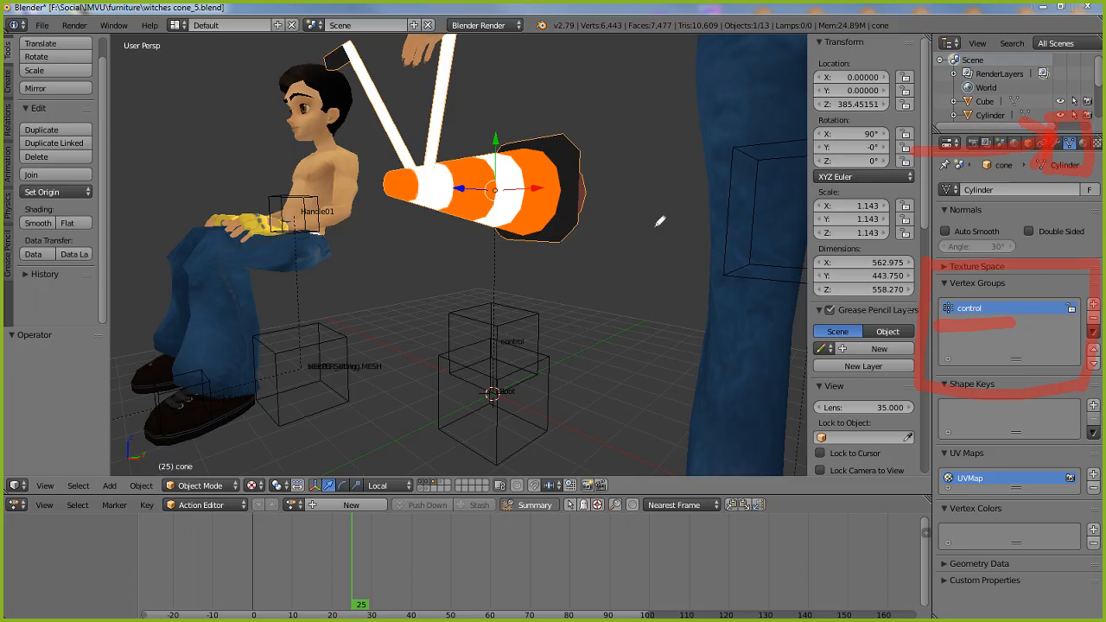
mouse_move(441, 290)
left_mouse_down()
mouse_move(481, 393)
mouse_move(556, 309)
mouse_move(550, 295)
mouse_move(440, 262)
mouse_move(438, 302)
left_mouse_up()
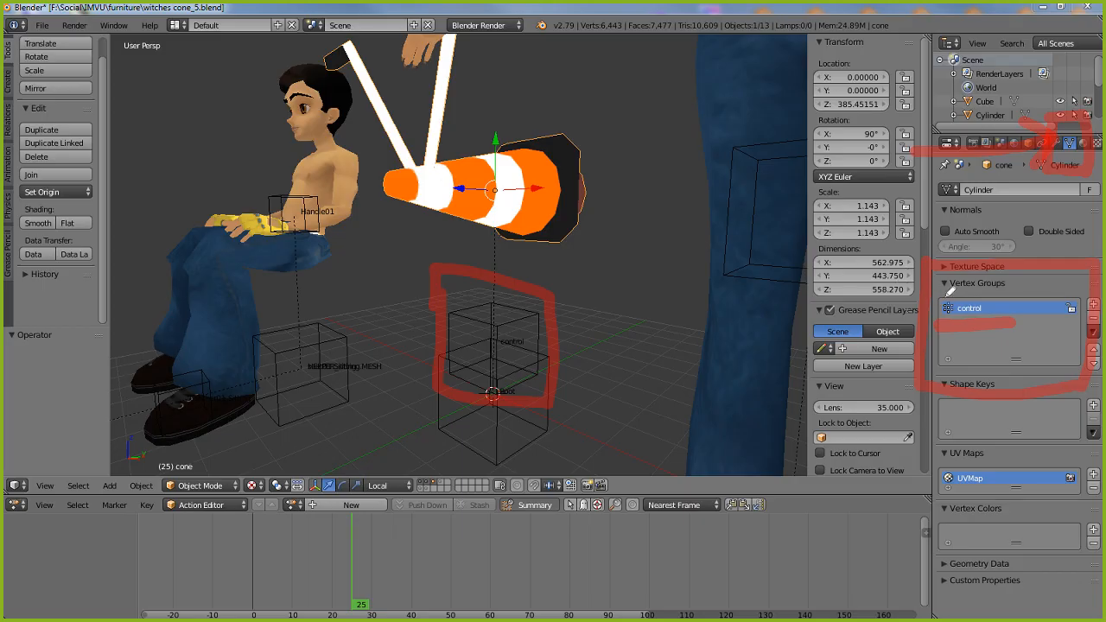
left_click_drag(947, 303, 575, 192)
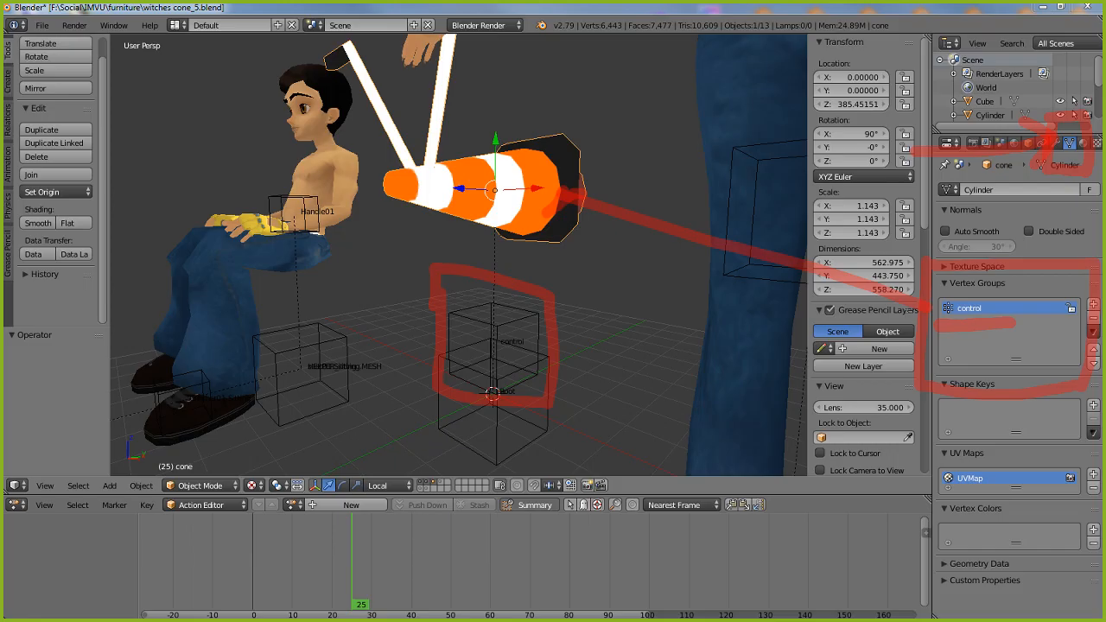
left_click(1, 390)
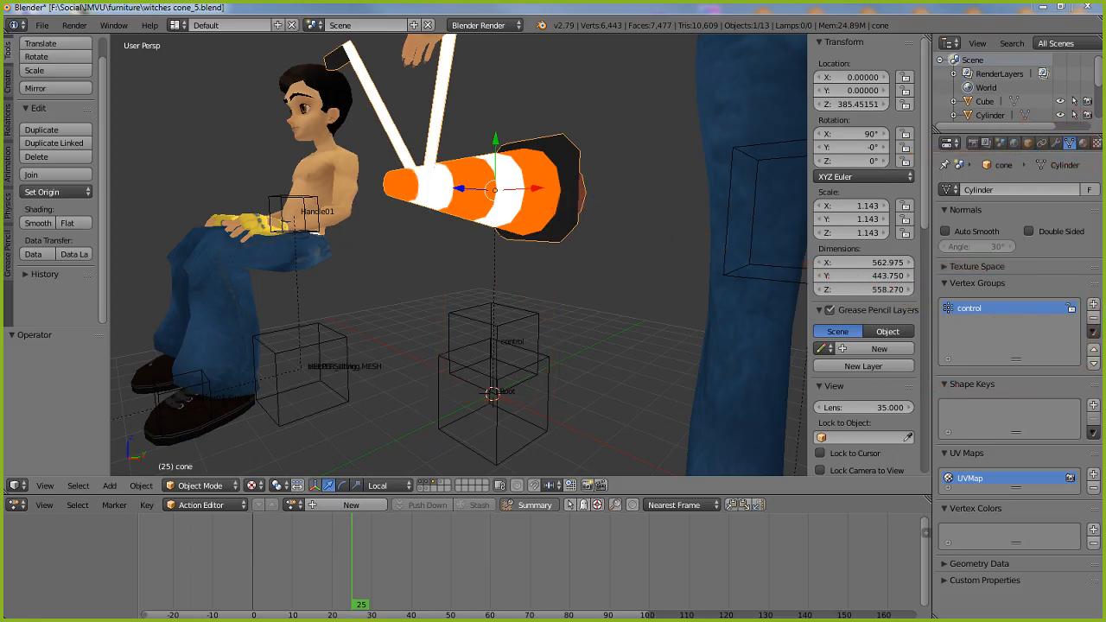
Switch the cone to Edit Mode and select its whole mesh
left_click(216, 485)
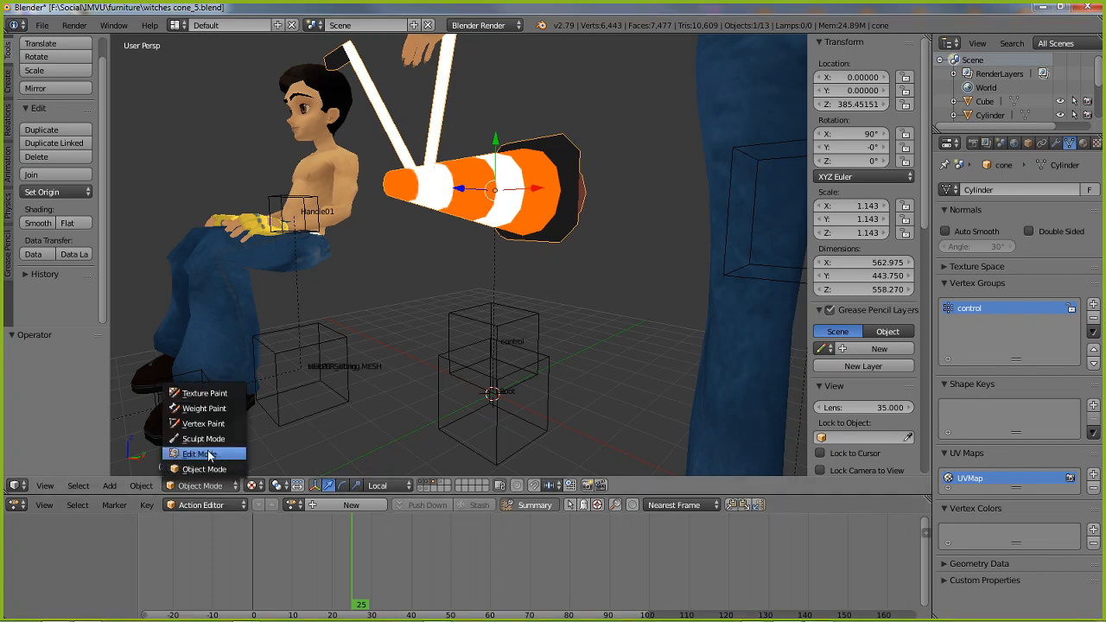
left_click(208, 454)
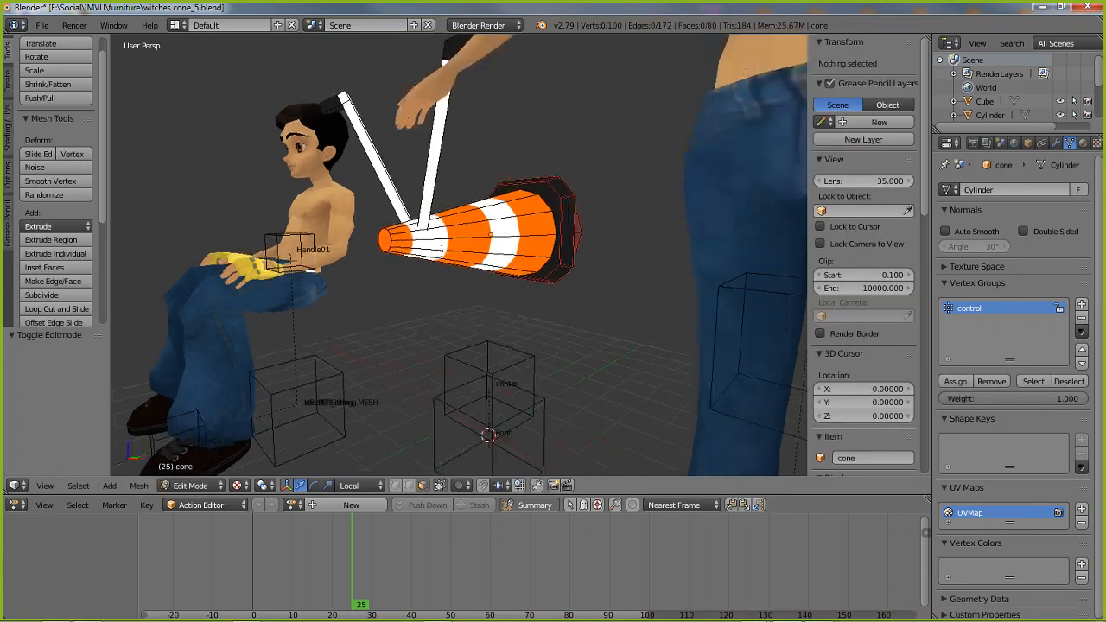
left_click(78, 485)
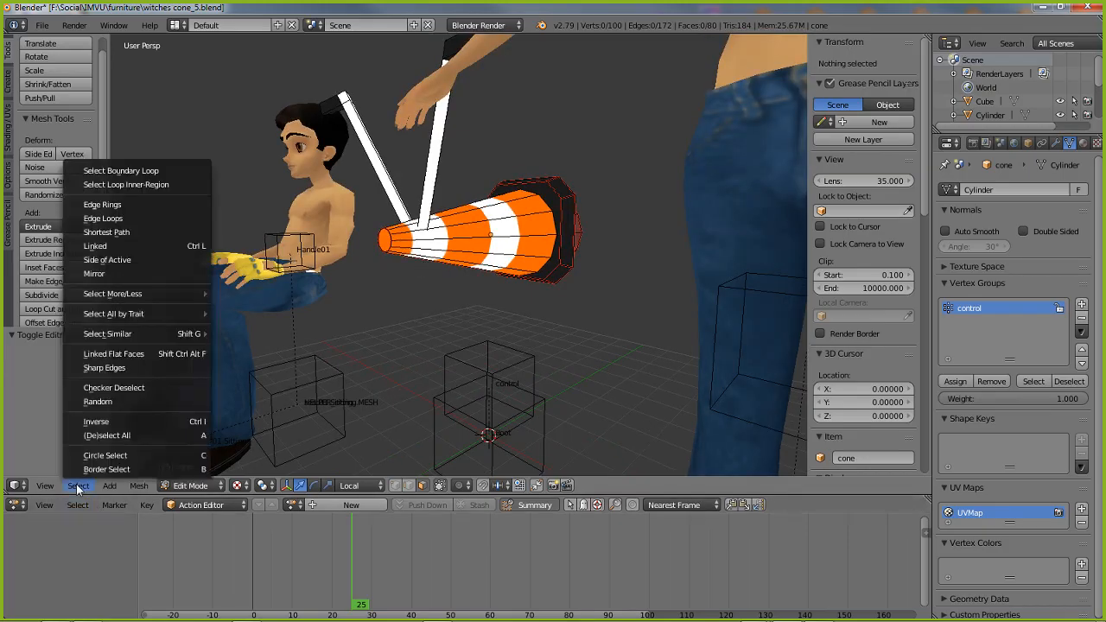
left_click(103, 435)
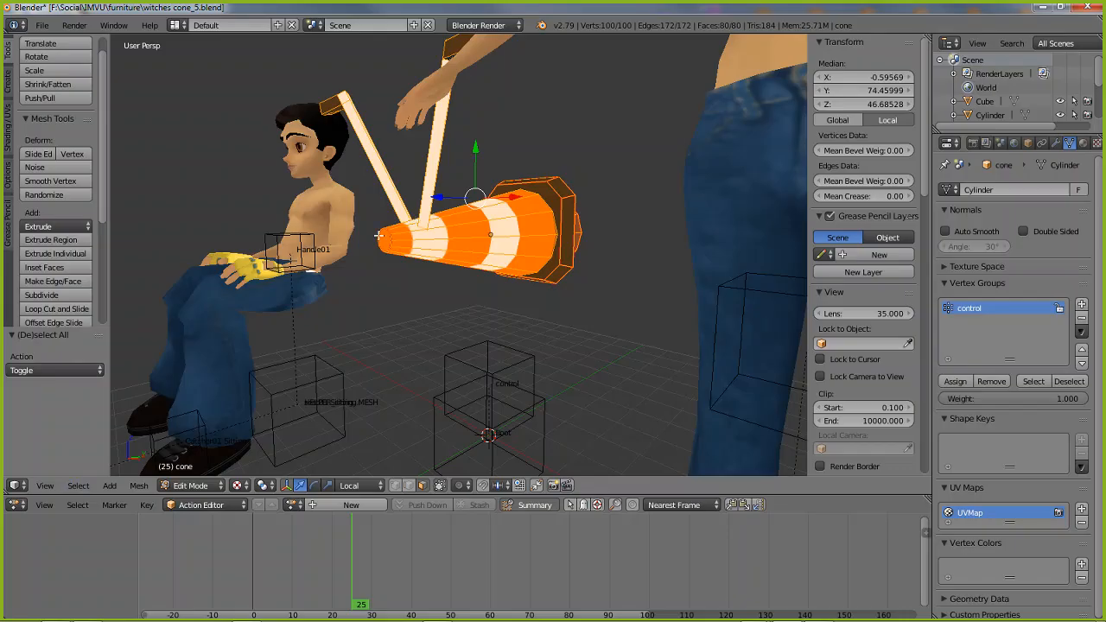
Select a single face of the cone's black base, then clear the selection
right_click(559, 207)
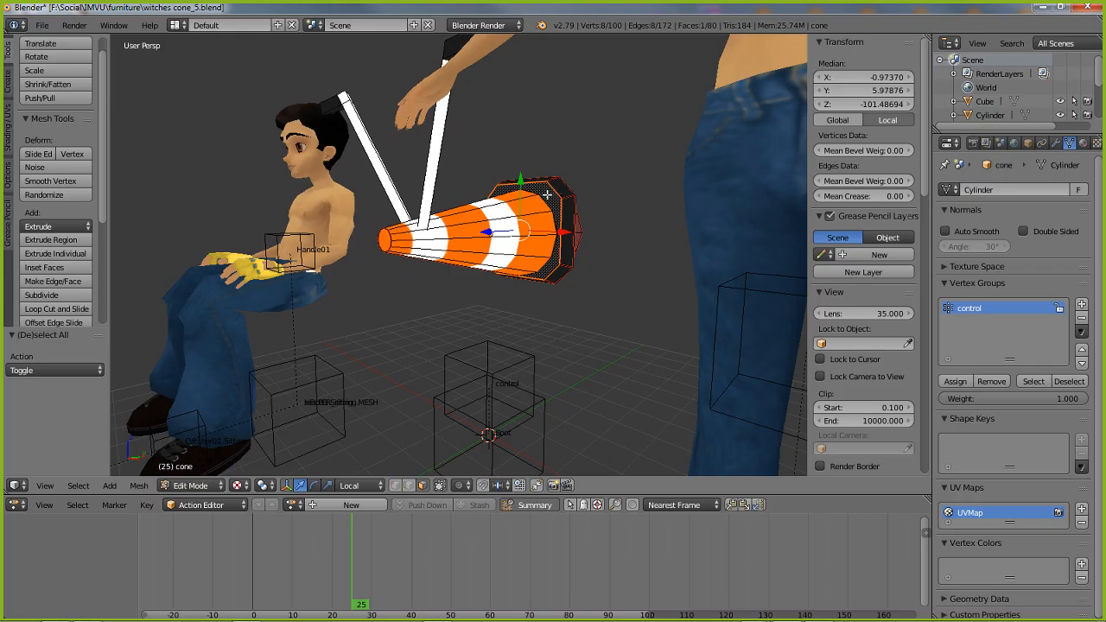
left_click(78, 485)
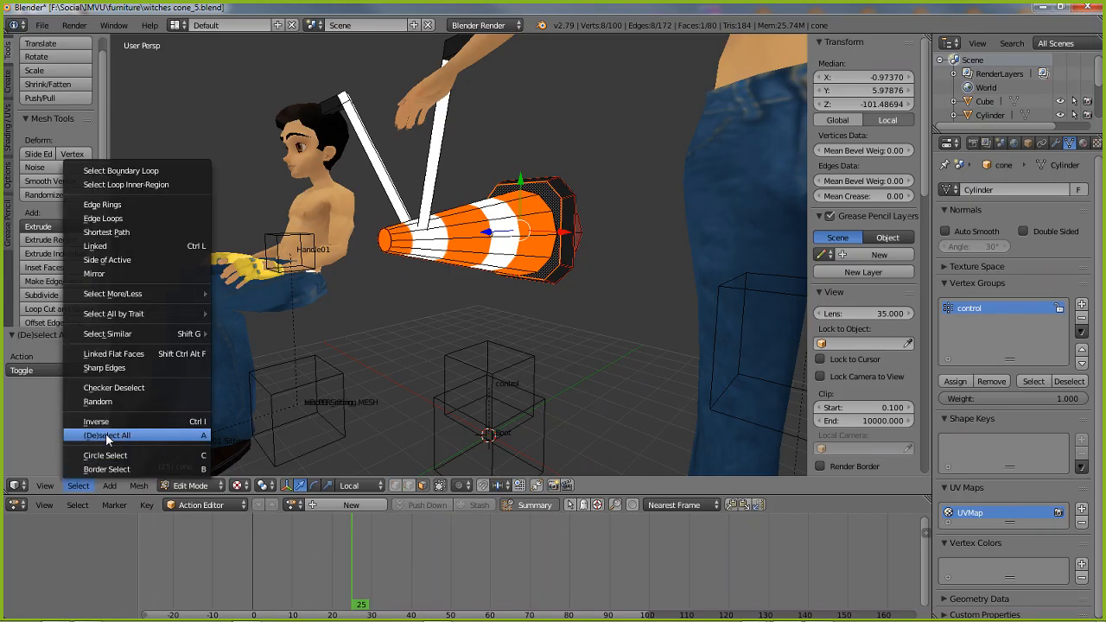
left_click(105, 434)
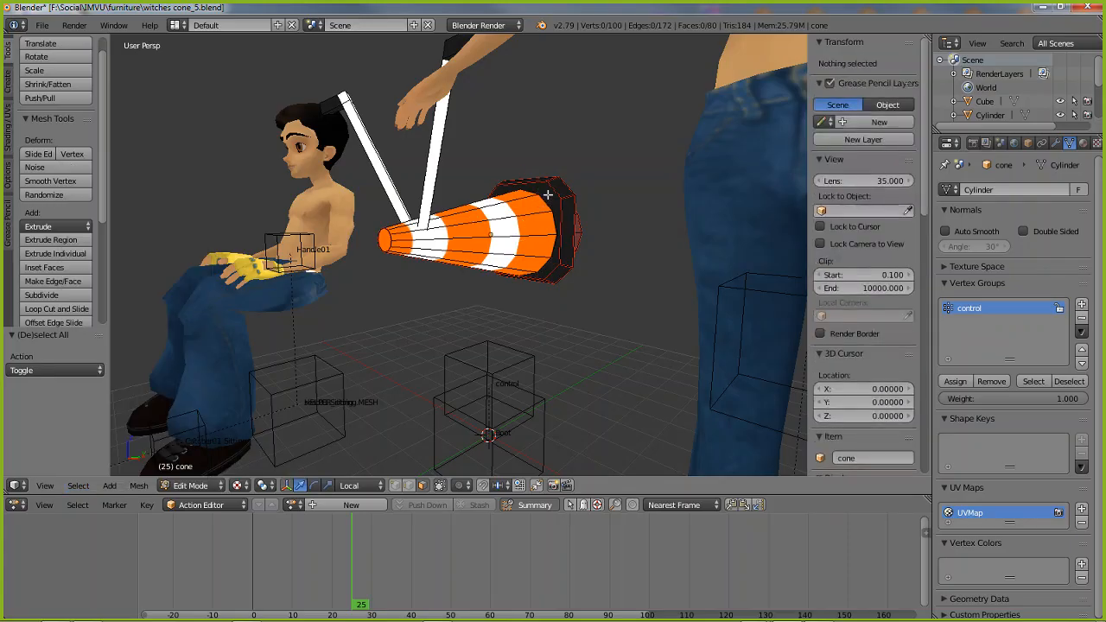
Select all of the cone's vertices, assign them to the control vertex group, and return to Object Mode
left_click(78, 486)
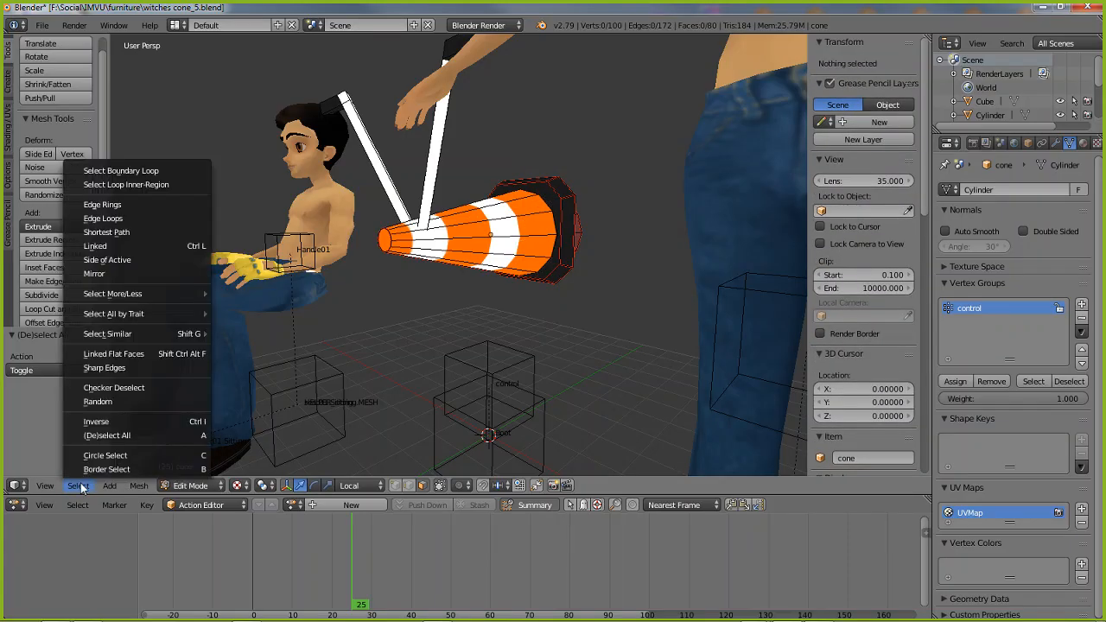
left_click(93, 434)
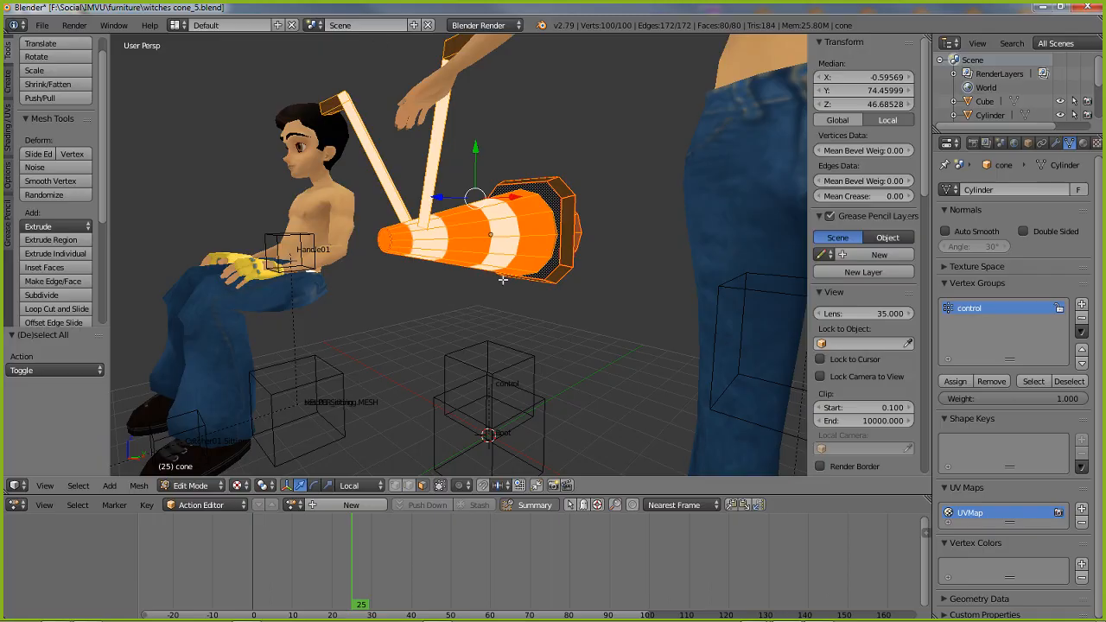
left_click(955, 382)
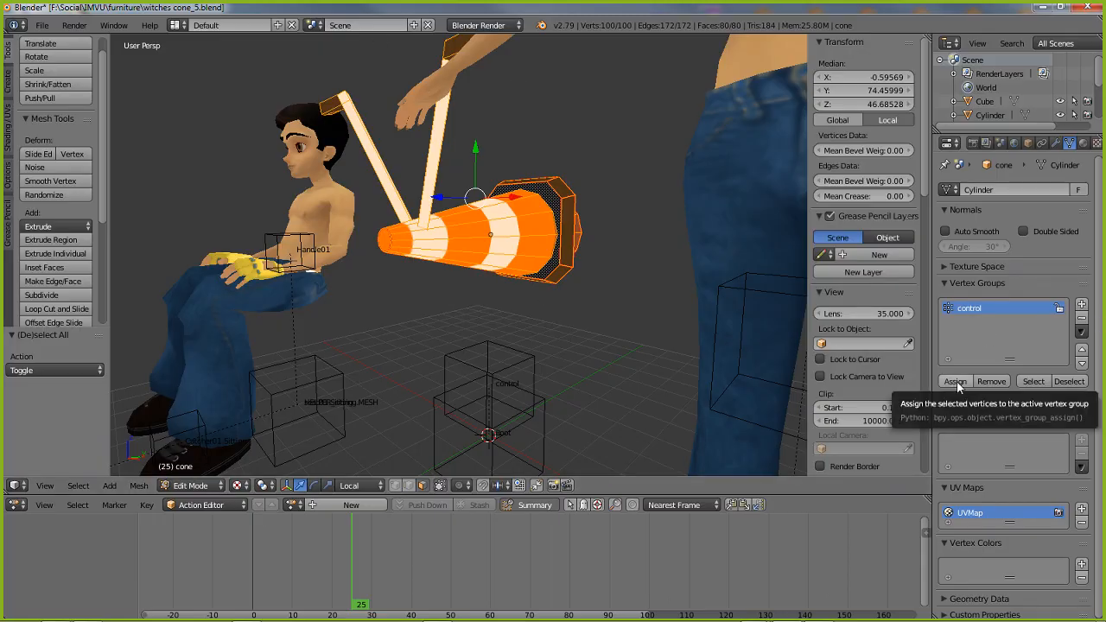
left_click(955, 383)
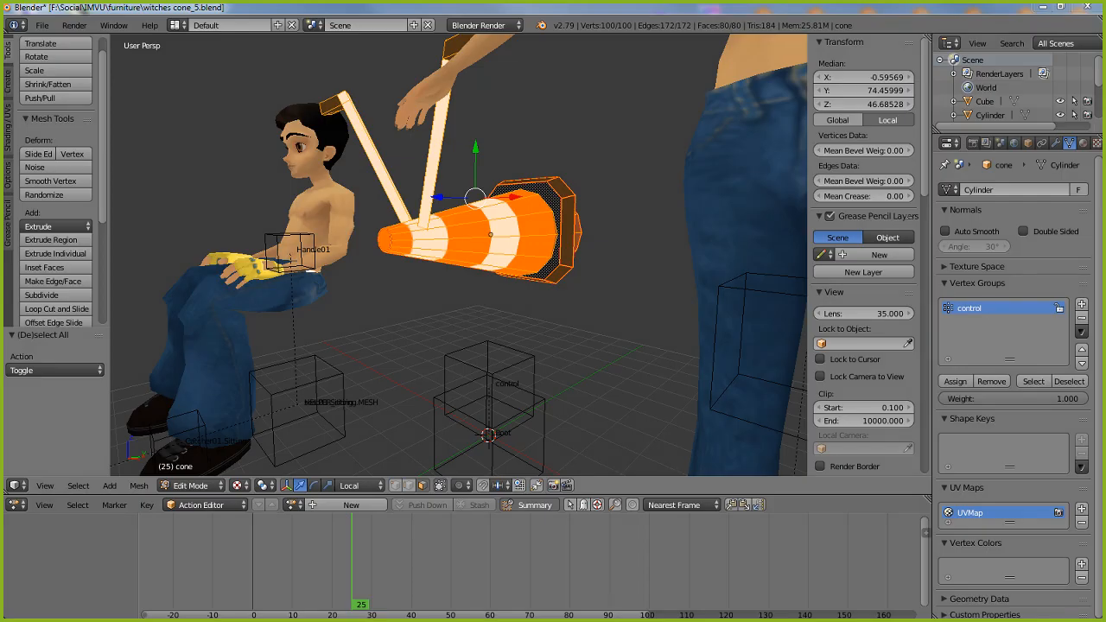
mouse_move(926, 398)
left_mouse_down()
mouse_move(985, 381)
mouse_move(922, 362)
mouse_move(921, 396)
mouse_move(946, 406)
left_mouse_up()
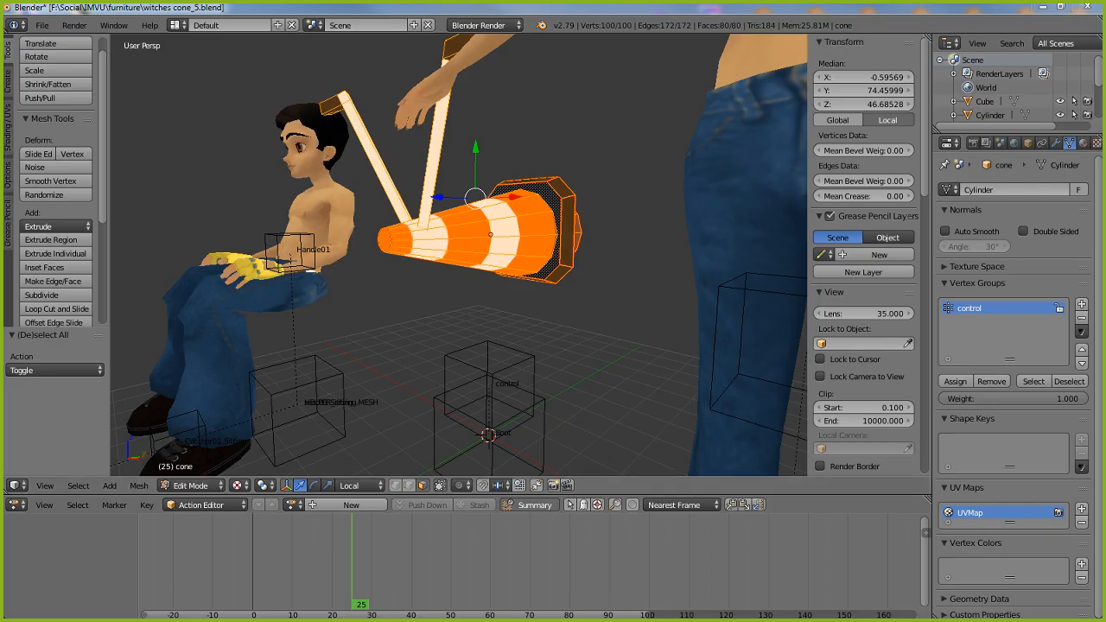
mouse_move(367, 309)
middle_mouse_down()
mouse_move(437, 305)
mouse_move(336, 306)
mouse_move(363, 309)
middle_mouse_up()
left_click(190, 485)
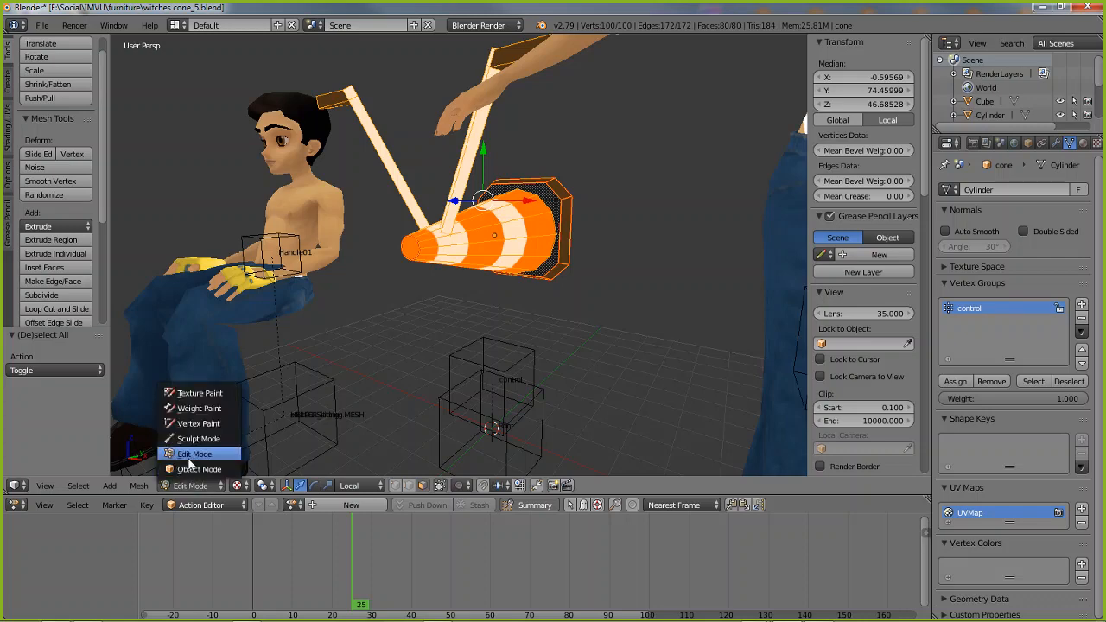
left_click(196, 468)
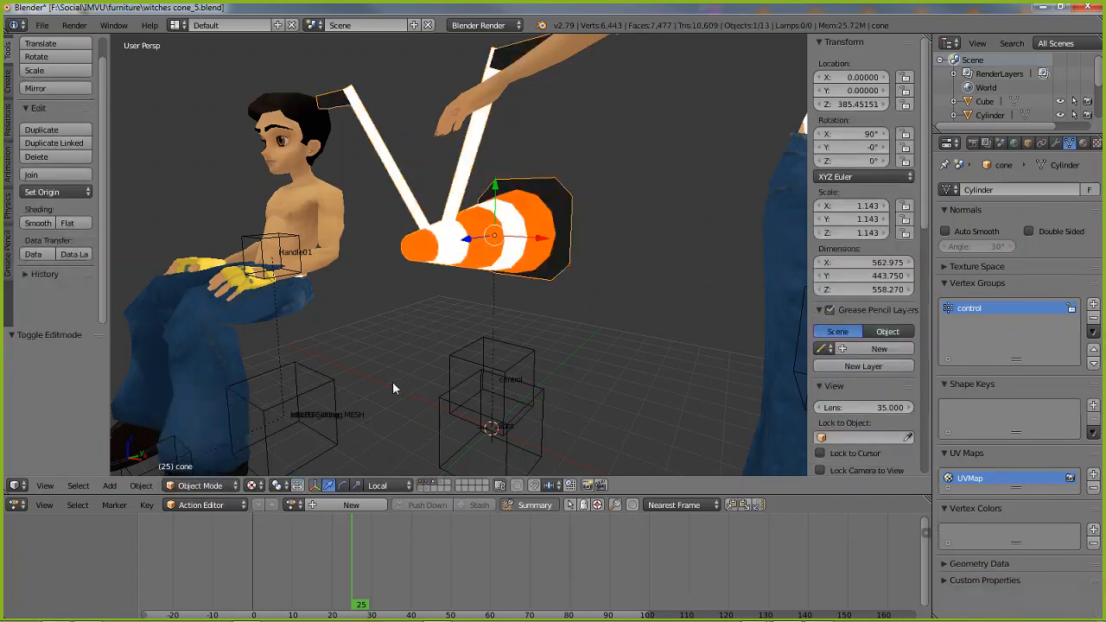
Select the control empty and set its animation to frame 1
left_click(467, 364)
mouse_move(467, 365)
middle_mouse_down()
mouse_move(509, 391)
mouse_move(450, 356)
middle_mouse_up()
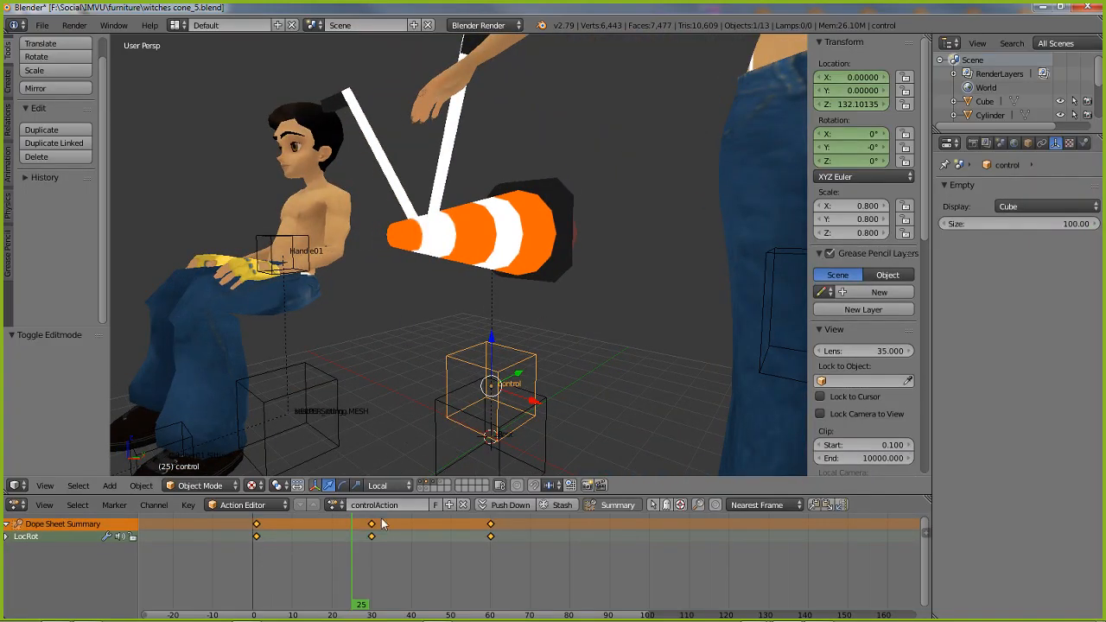
left_click_drag(361, 608, 254, 602)
left_click(256, 597)
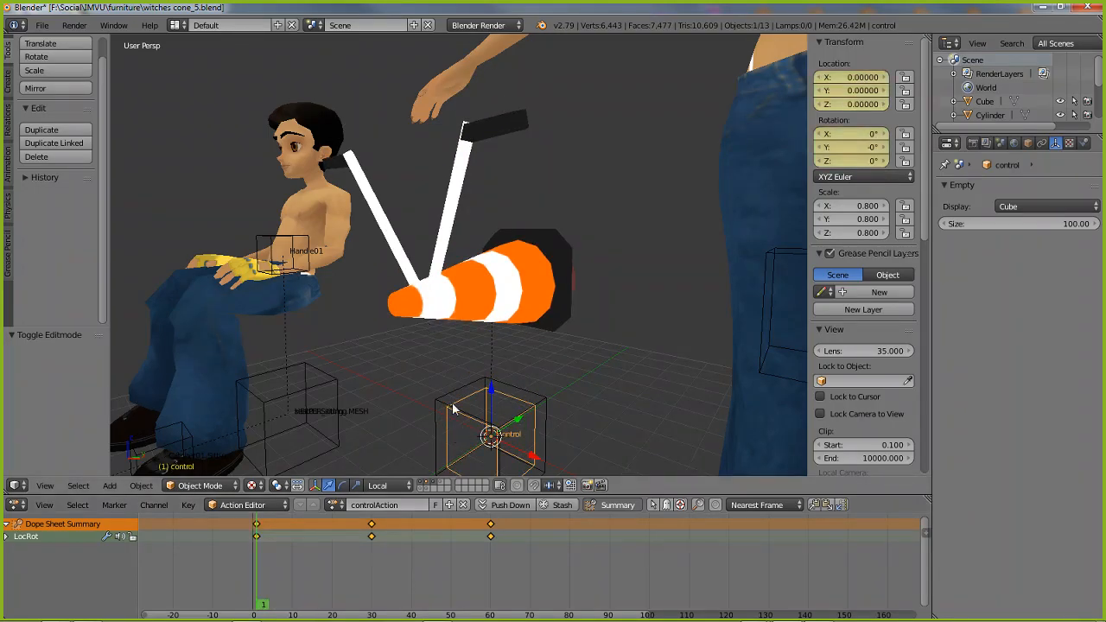
middle_click_drag(455, 408, 429, 354, "shift")
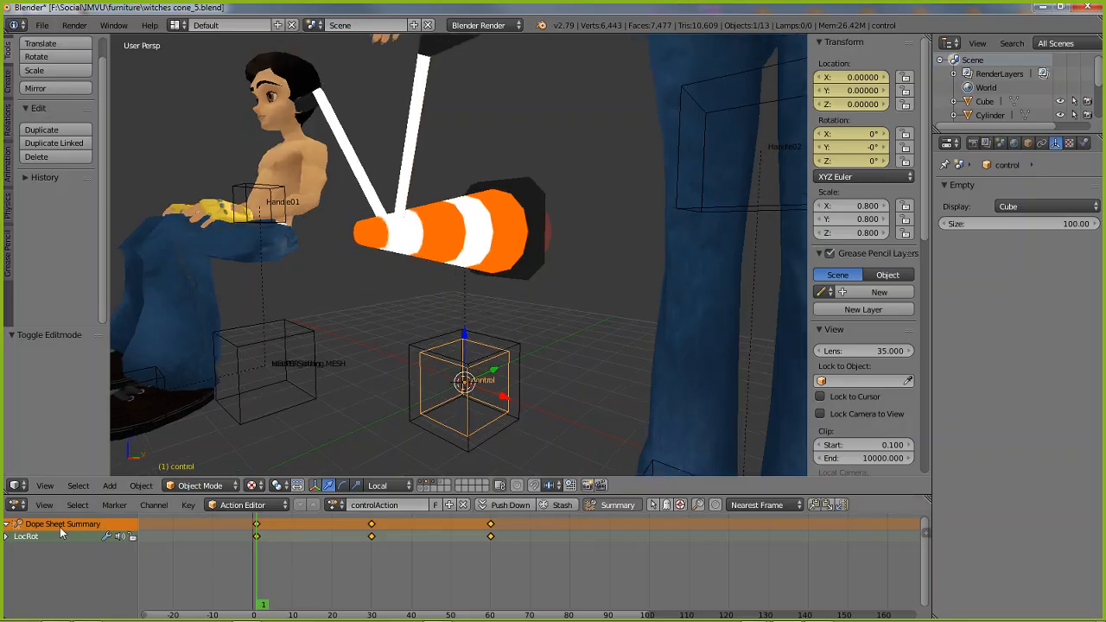
Show the Timeline in the lower editor, then restore the Dope Sheet in Action Editor mode
left_click(17, 504)
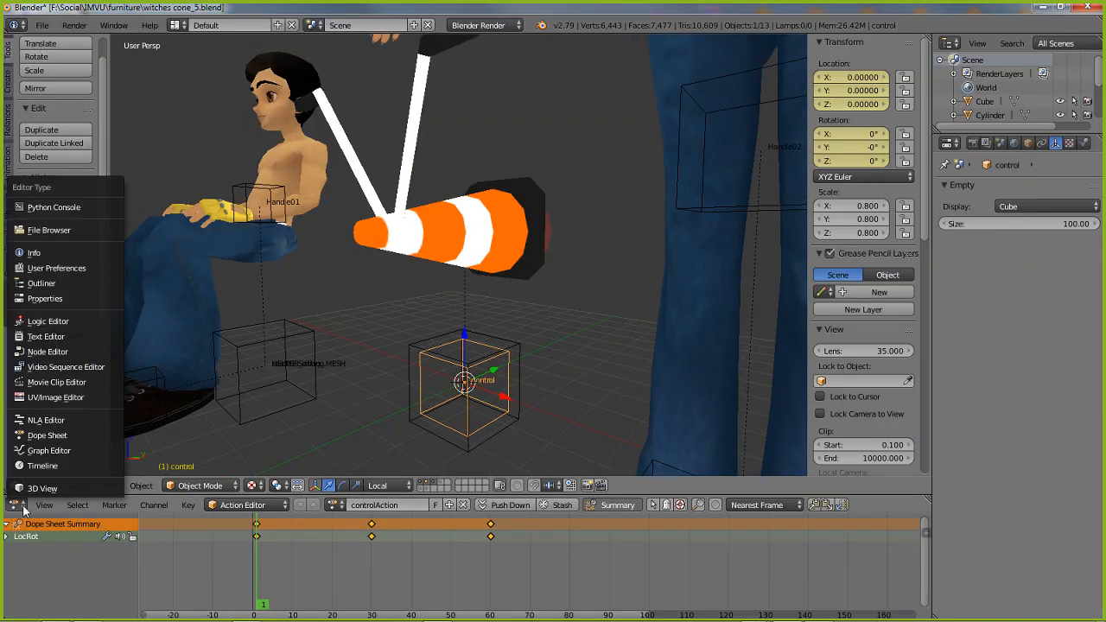
left_click(39, 466)
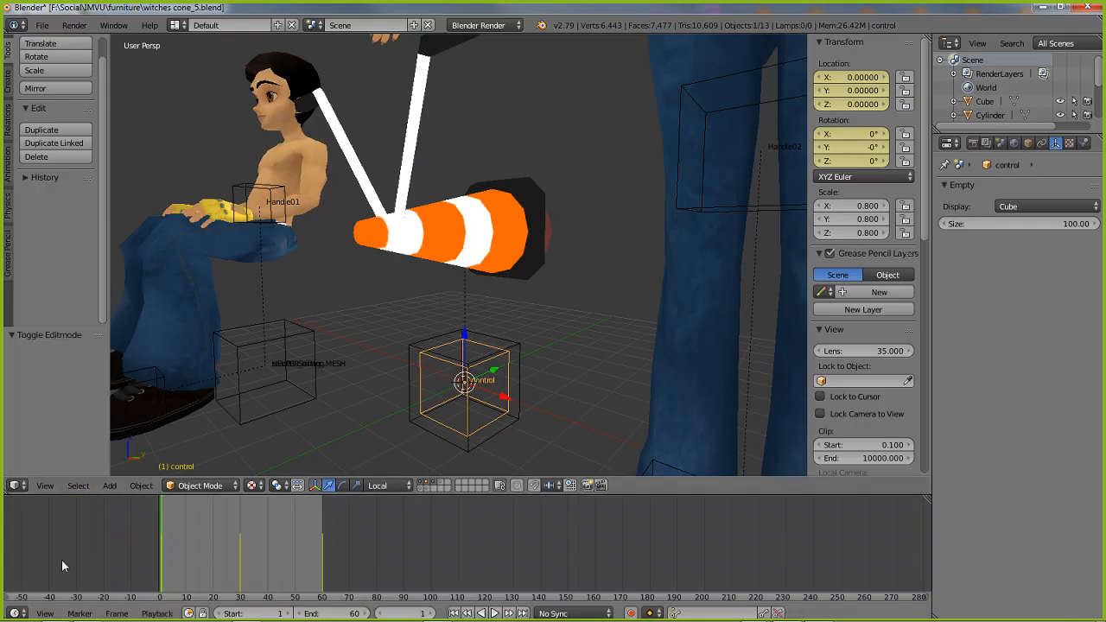
left_click(15, 614)
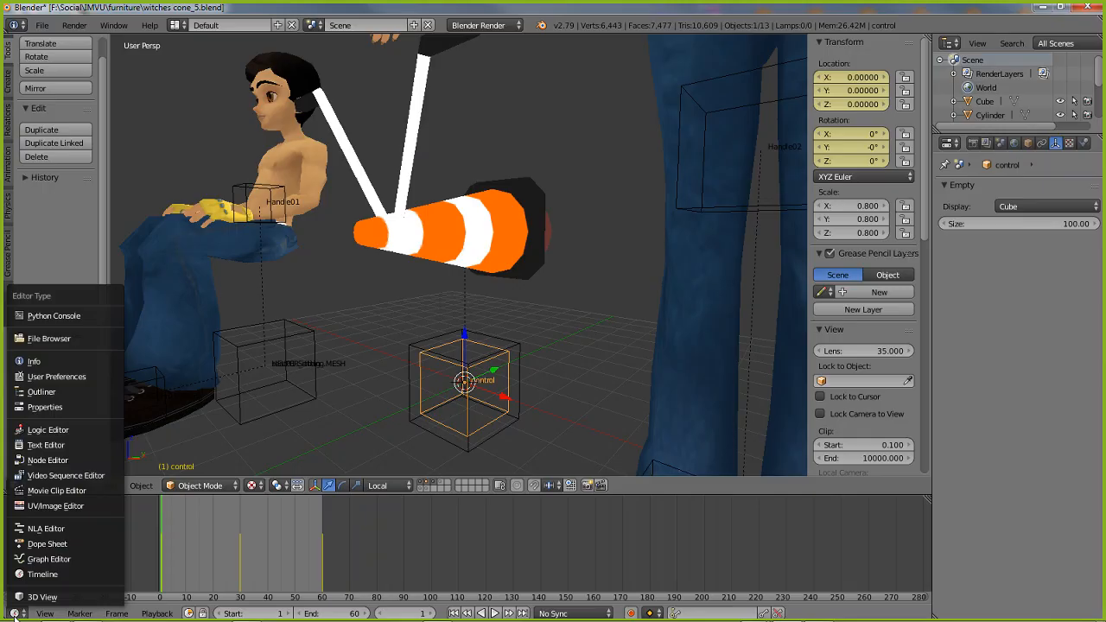
left_click(48, 544)
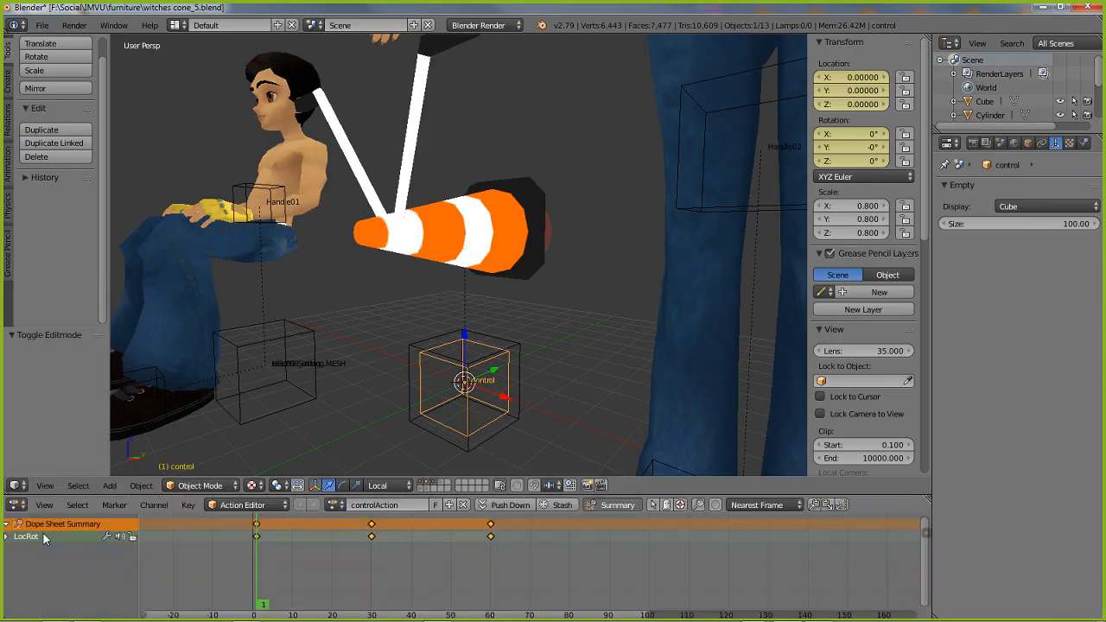
left_click(254, 506)
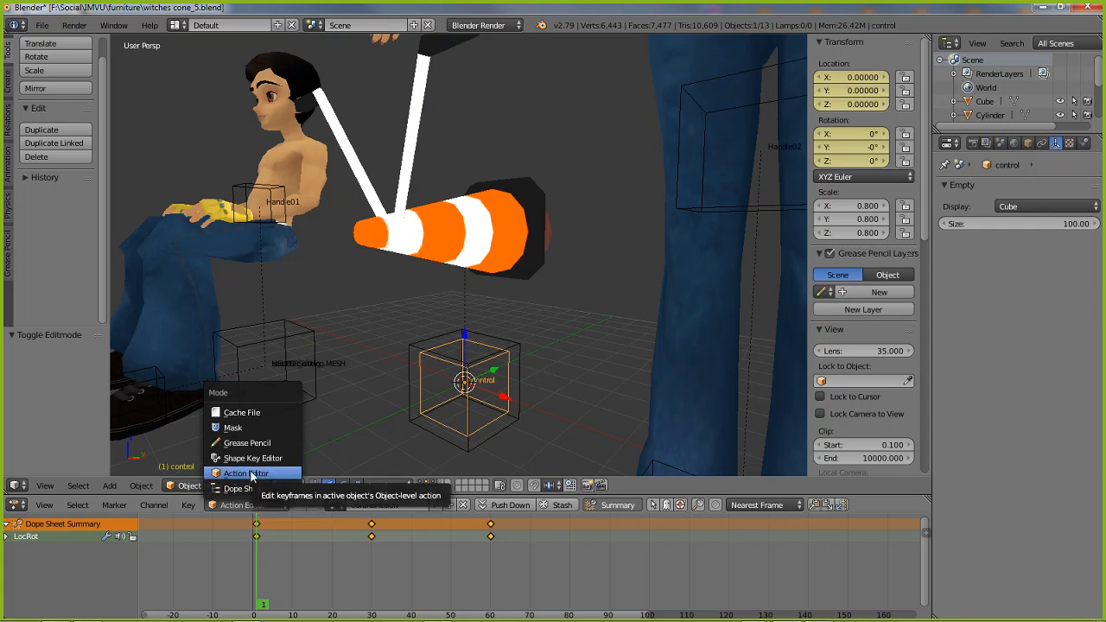
left_click(253, 474)
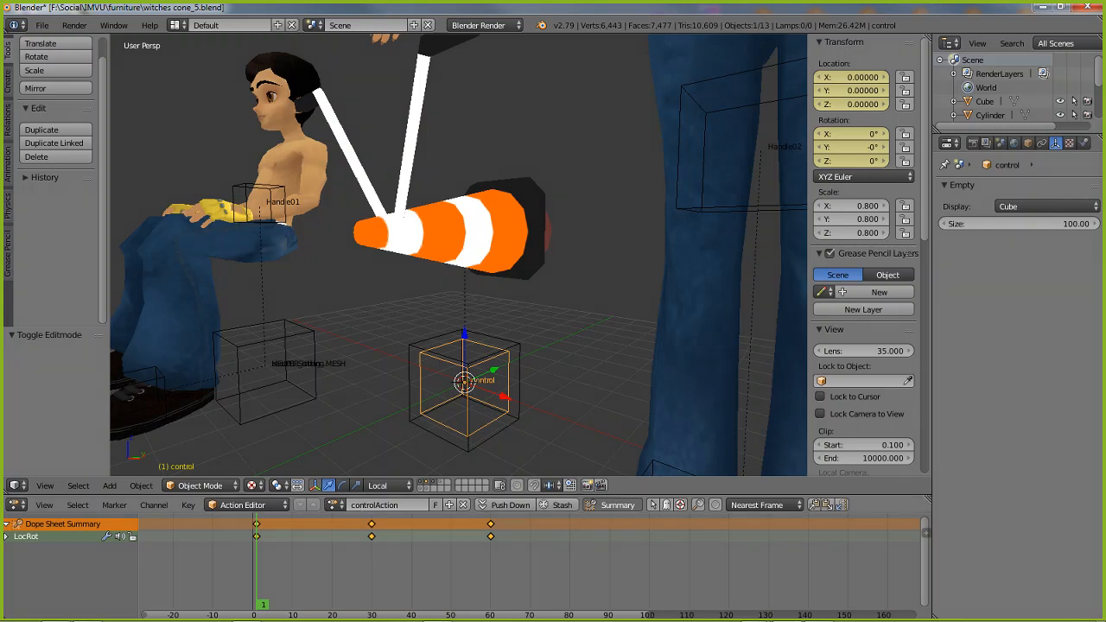
mouse_move(305, 508)
left_mouse_down()
mouse_move(435, 533)
mouse_move(445, 478)
left_mouse_up()
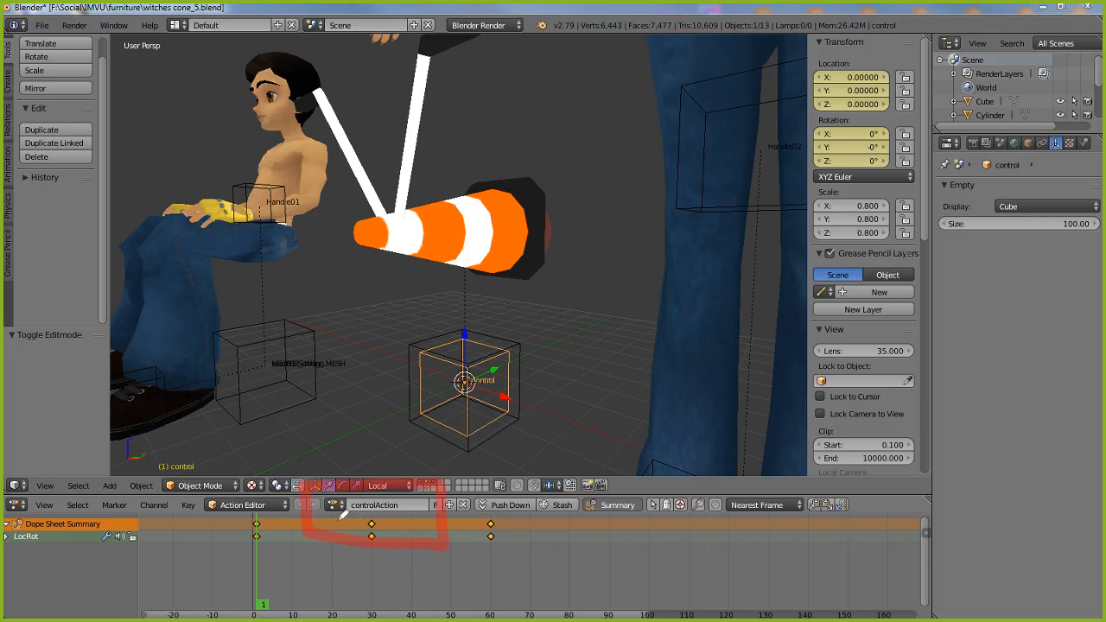
left_click_drag(335, 519, 414, 517)
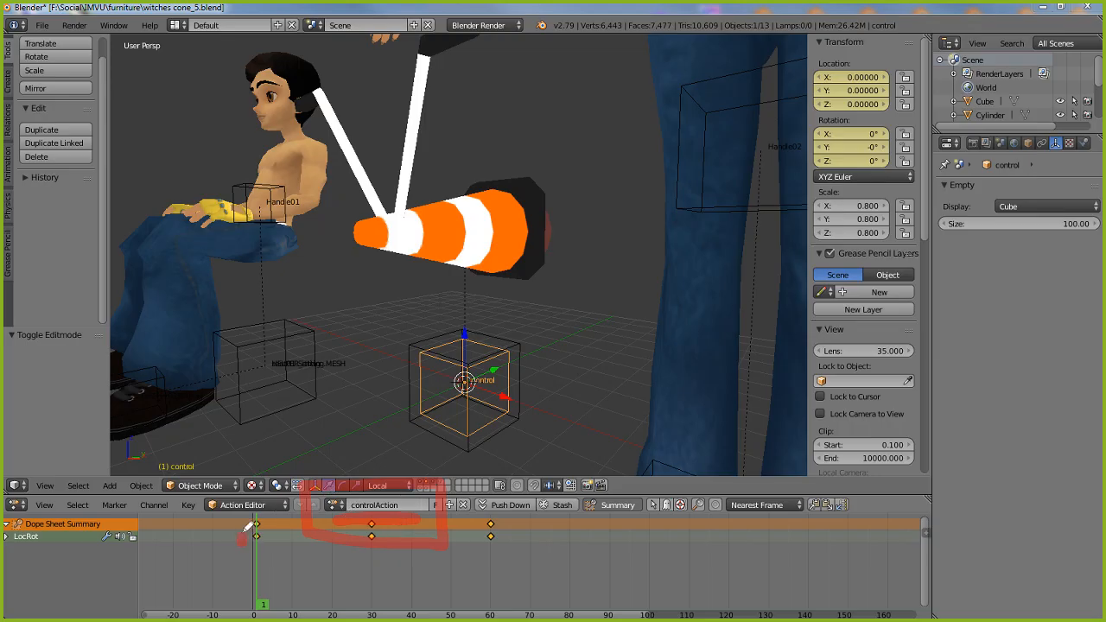
left_click_drag(261, 518, 279, 529)
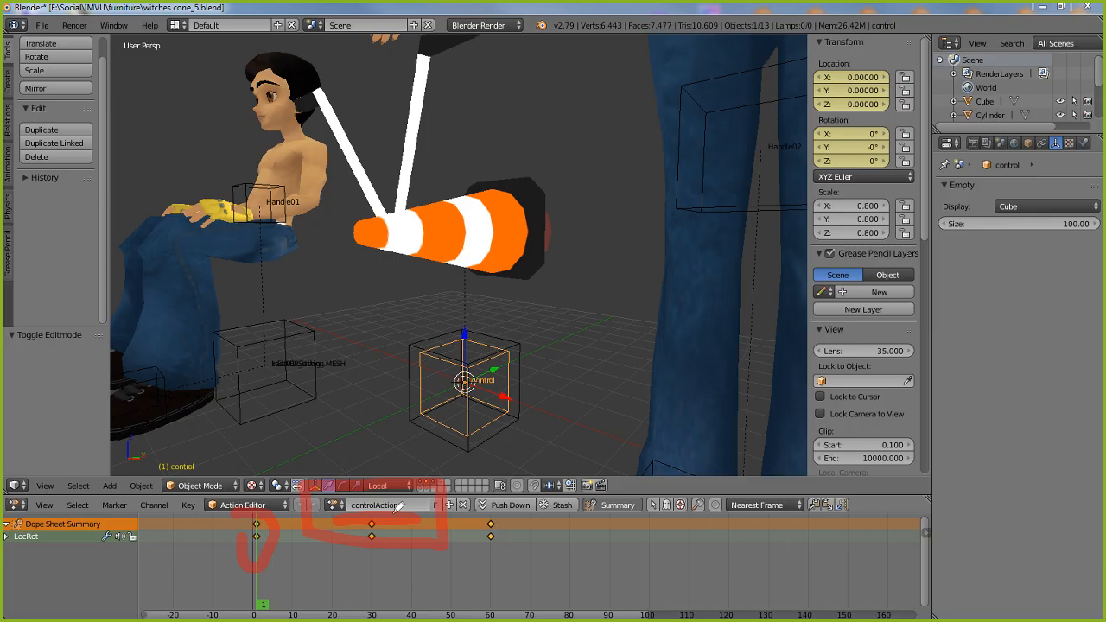
left_click_drag(490, 512, 484, 518)
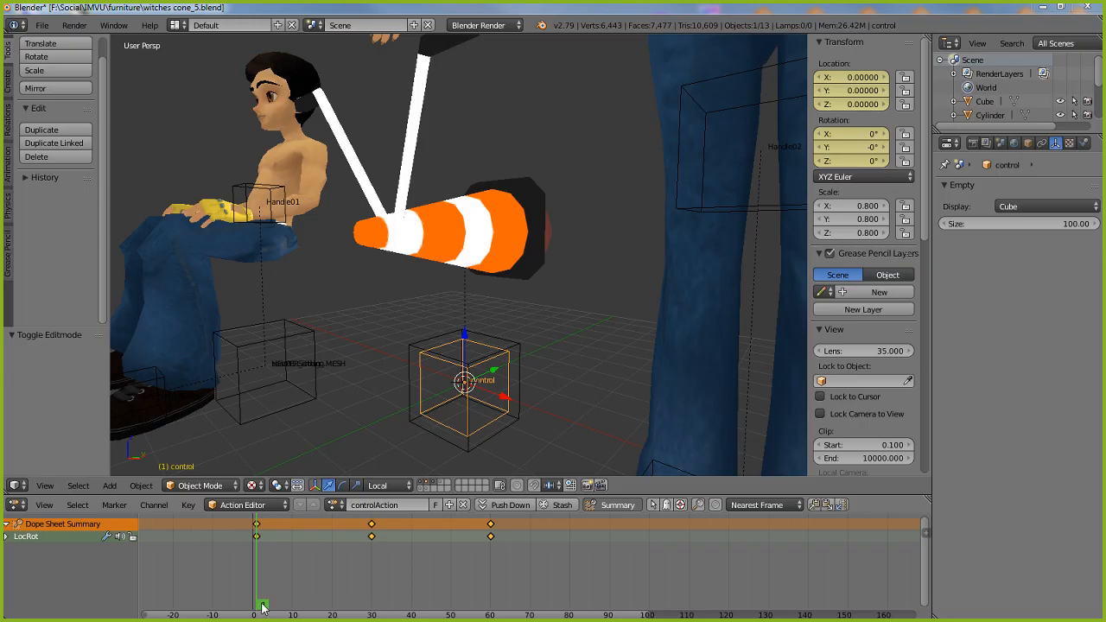
Scrub the control empty's animation forward to frame 14 and back to frame 1
left_click_drag(262, 607, 309, 607)
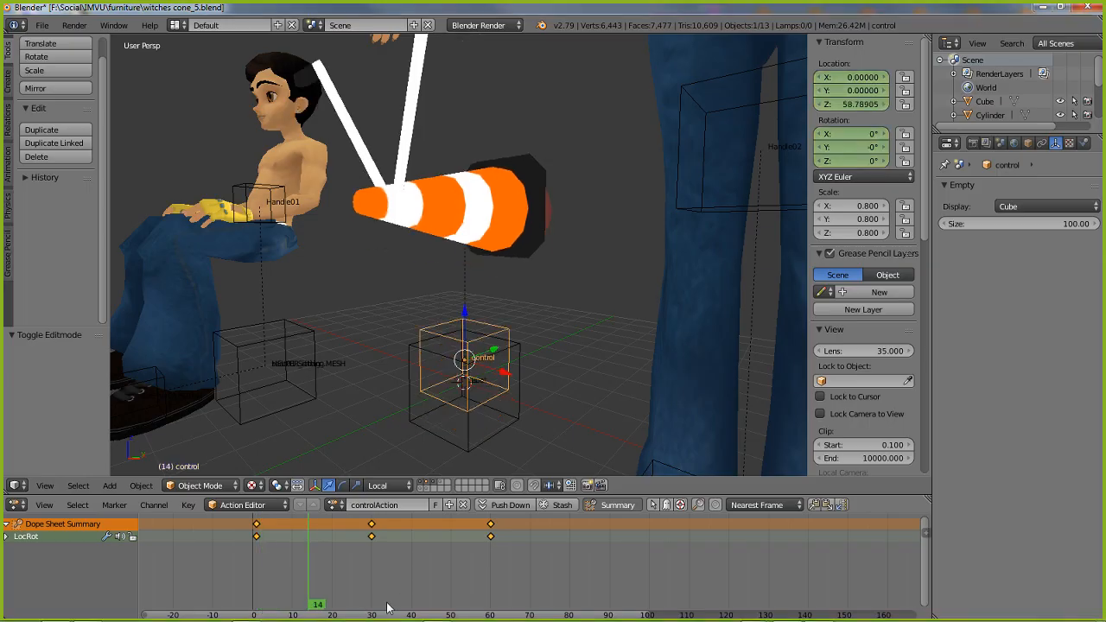
left_click_drag(386, 607, 255, 581)
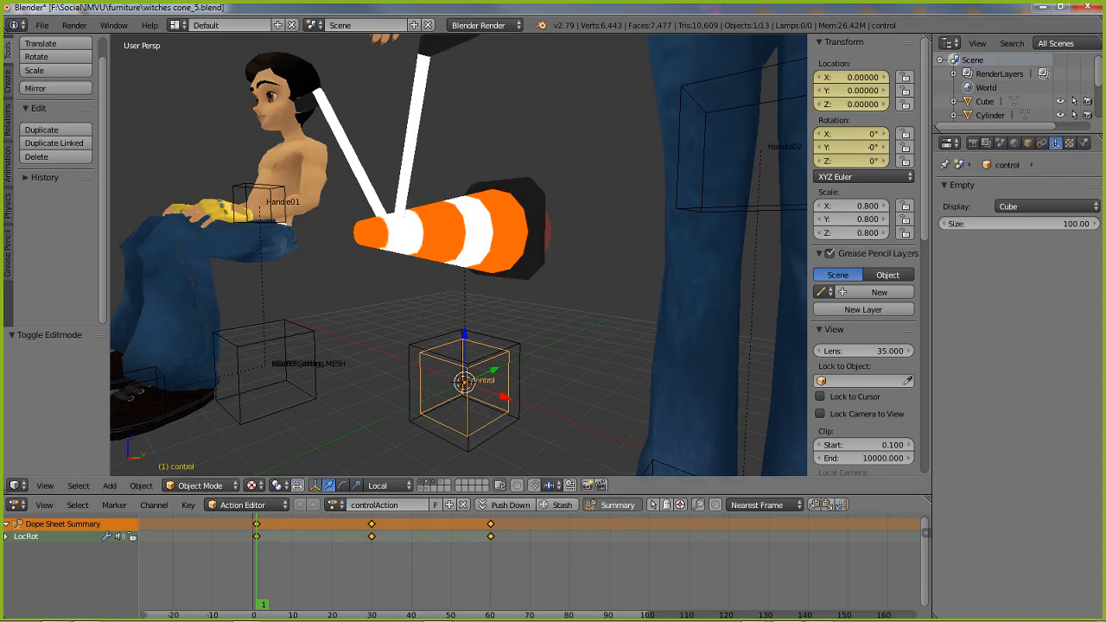
mouse_move(208, 522)
left_mouse_down()
mouse_move(208, 577)
mouse_move(190, 533)
left_mouse_up()
left_click_drag(193, 577, 234, 586)
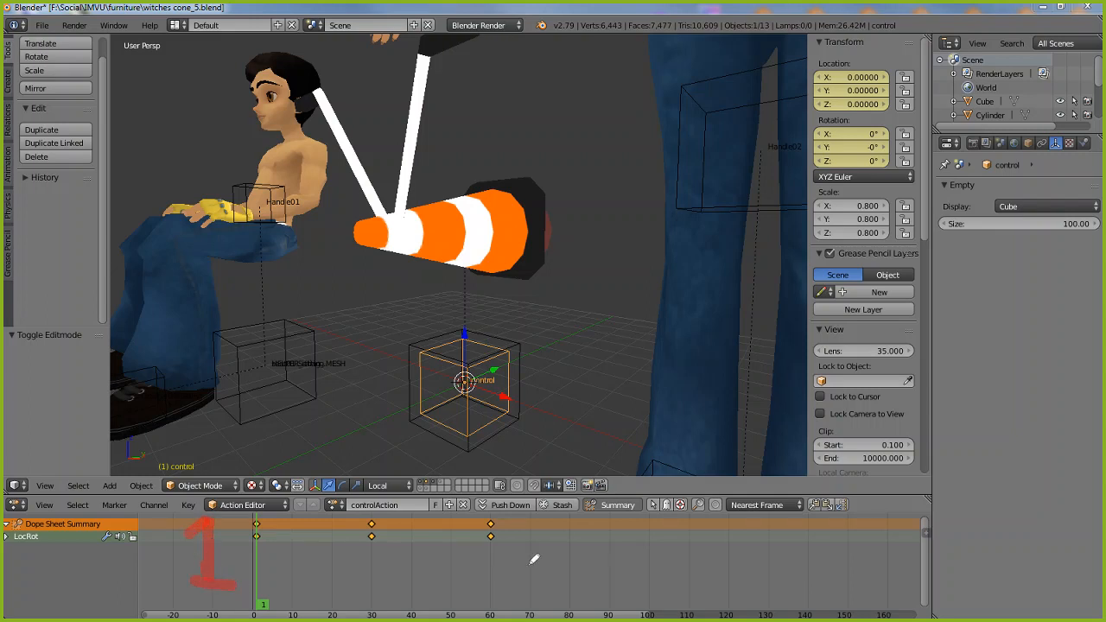
left_click_drag(529, 528, 570, 589)
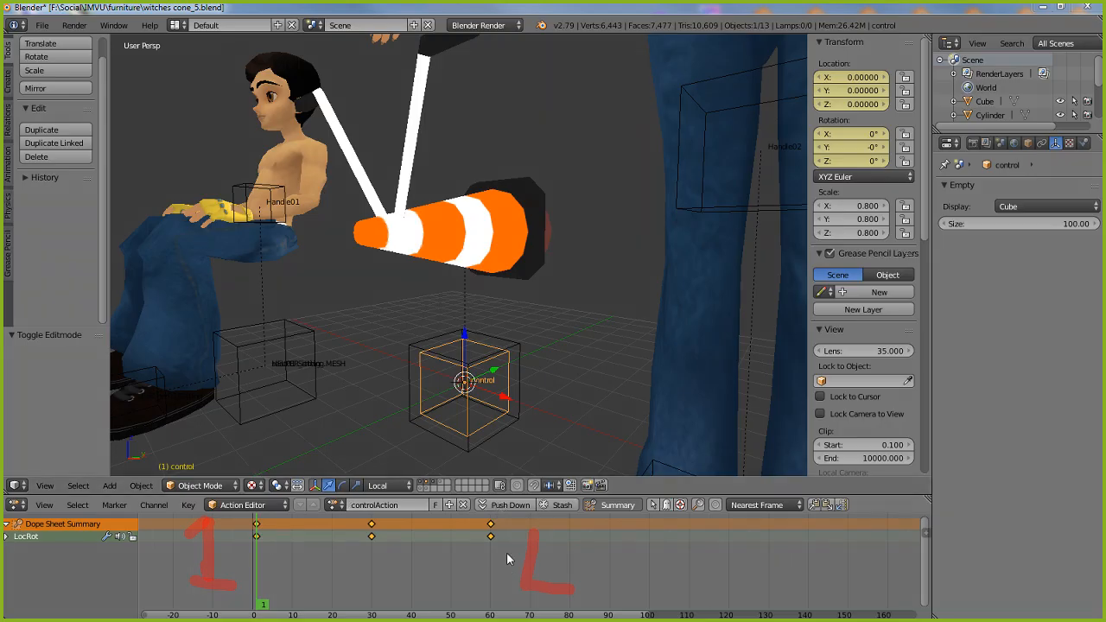
Compare the control empty's poses at the keyframes on frames 1 and 60, ending at the frame 30 keyframe
left_click(489, 538)
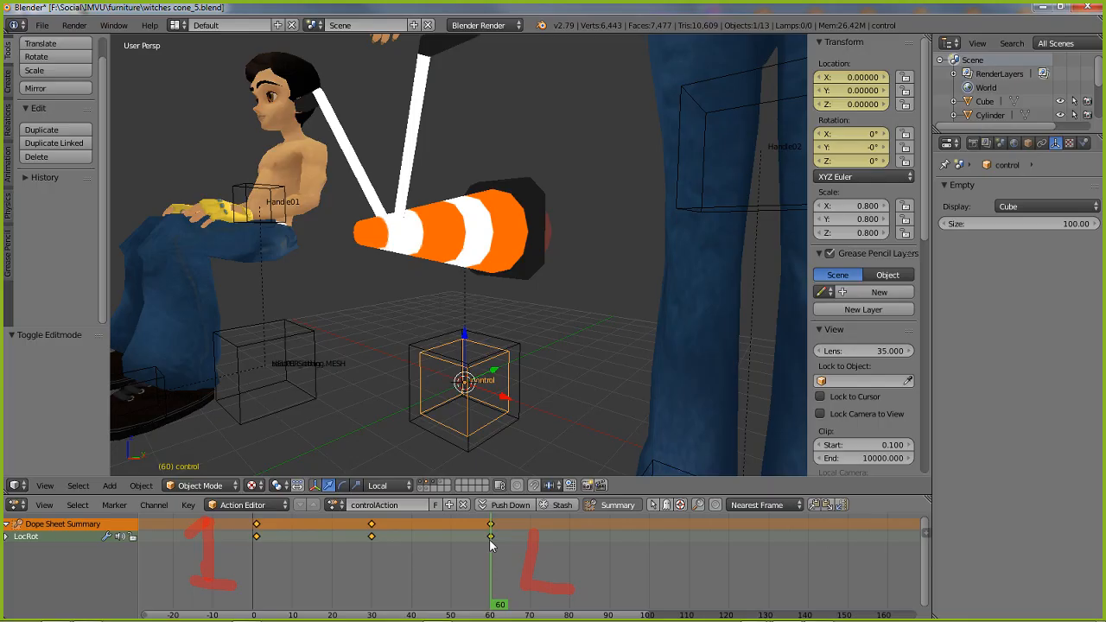
left_click(256, 536)
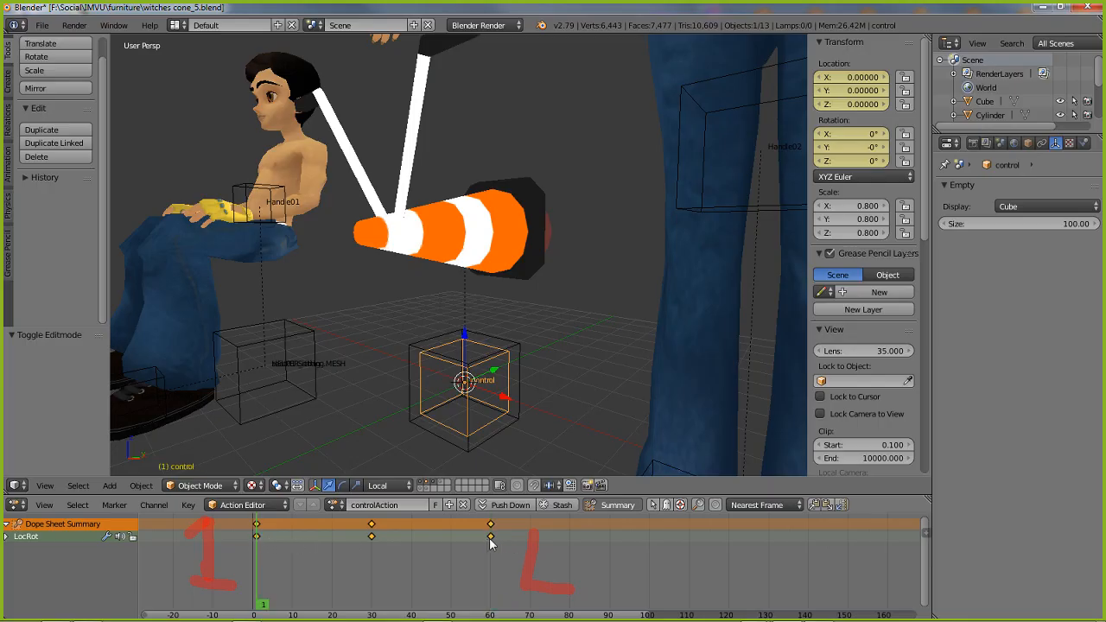
left_click(490, 538)
left_click(255, 542)
left_click(371, 537)
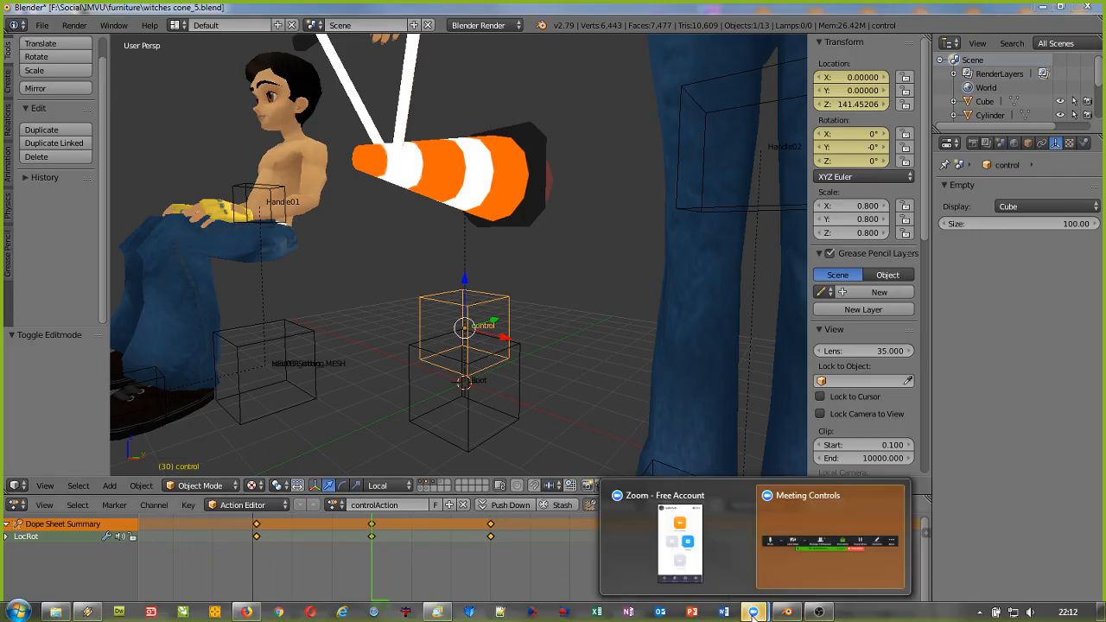
mouse_move(754, 612)
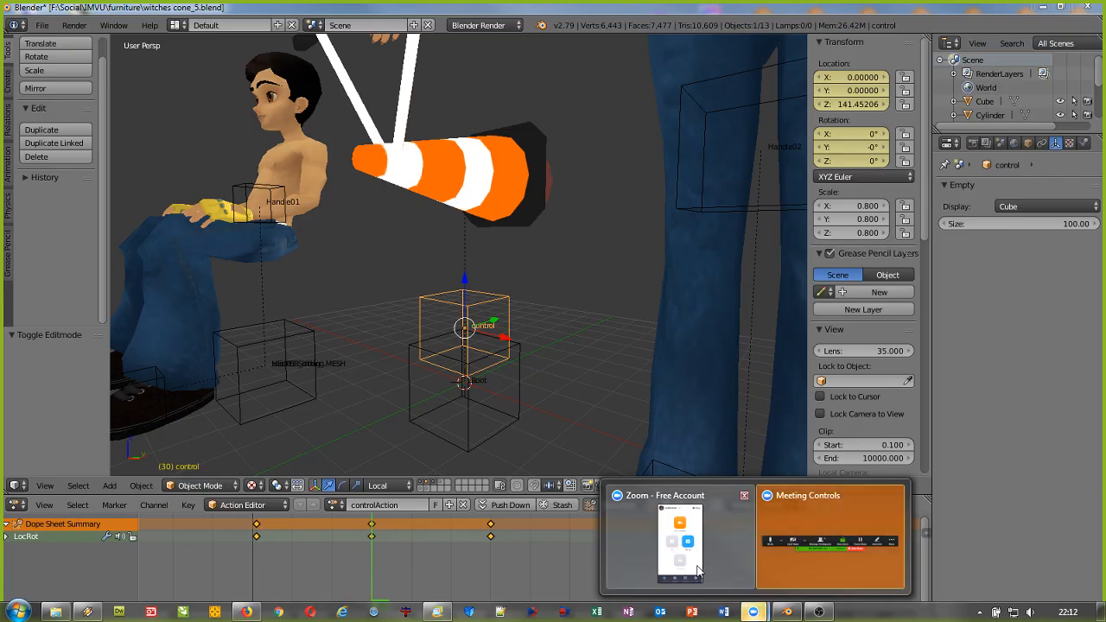
left_click(788, 565)
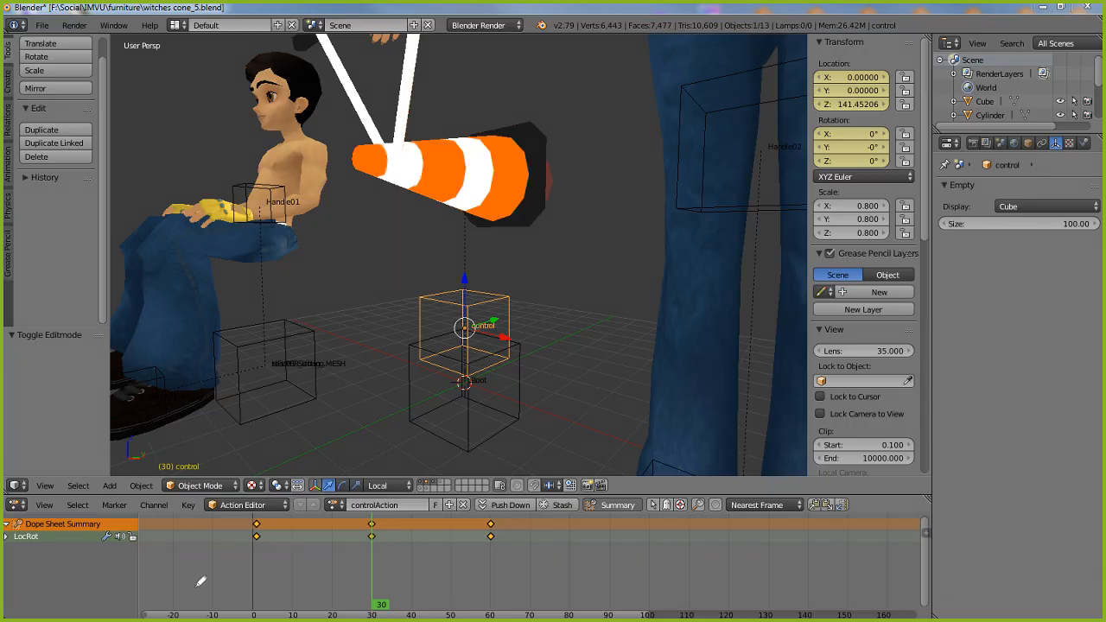
left_click_drag(222, 344, 559, 336)
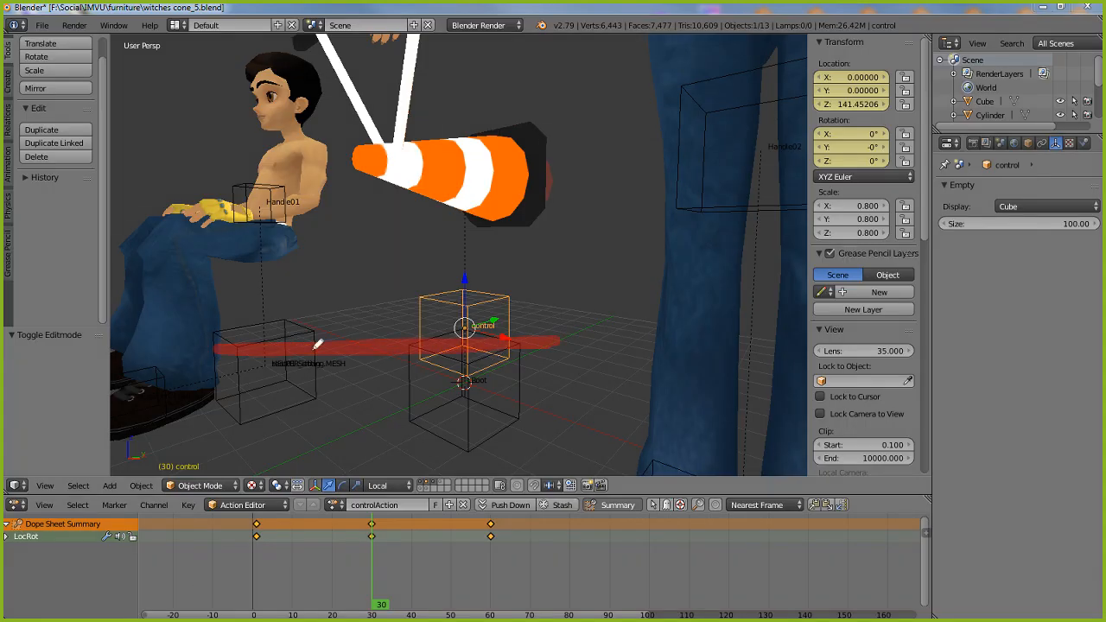
mouse_move(216, 321)
left_mouse_down()
mouse_move(220, 355)
mouse_move(218, 315)
left_mouse_up()
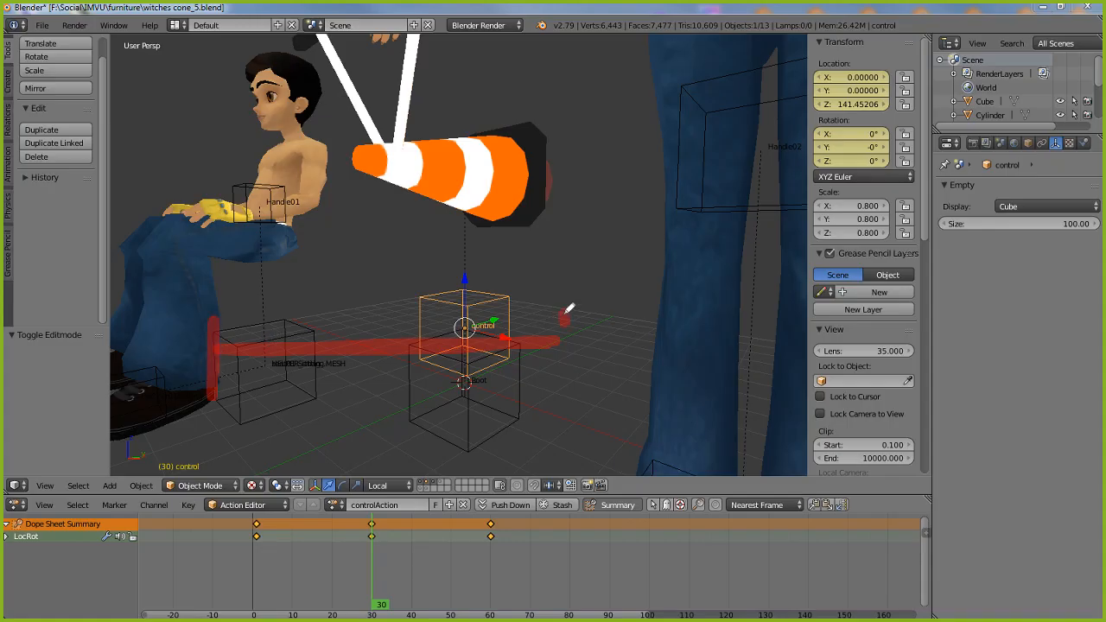
left_click_drag(568, 308, 567, 295)
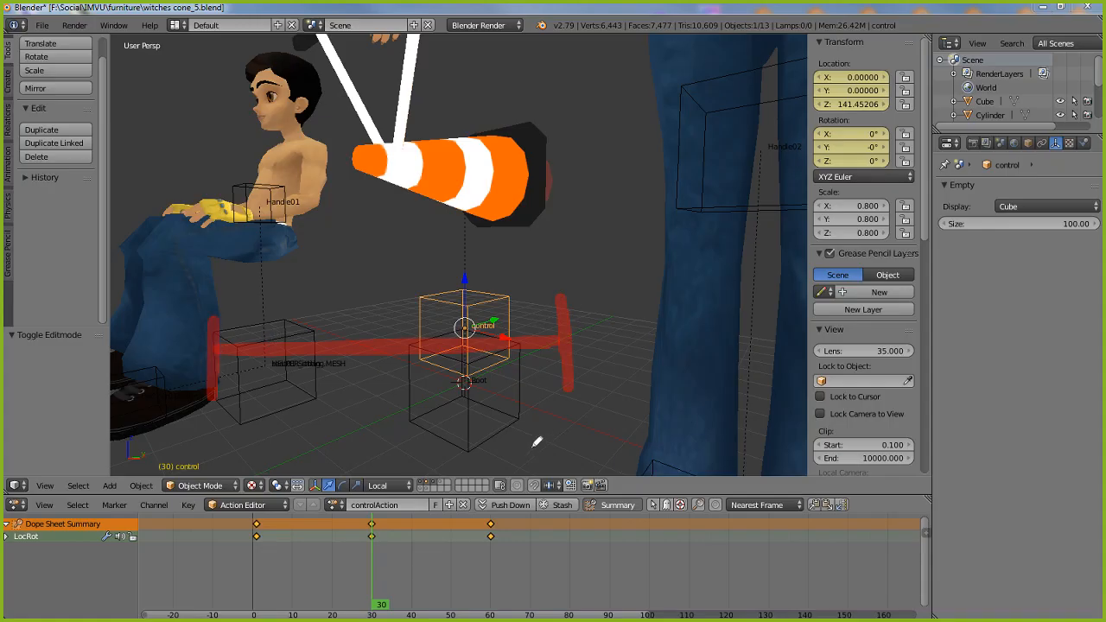
mouse_move(379, 504)
left_mouse_down()
mouse_move(393, 549)
mouse_move(348, 511)
mouse_move(354, 518)
left_mouse_up()
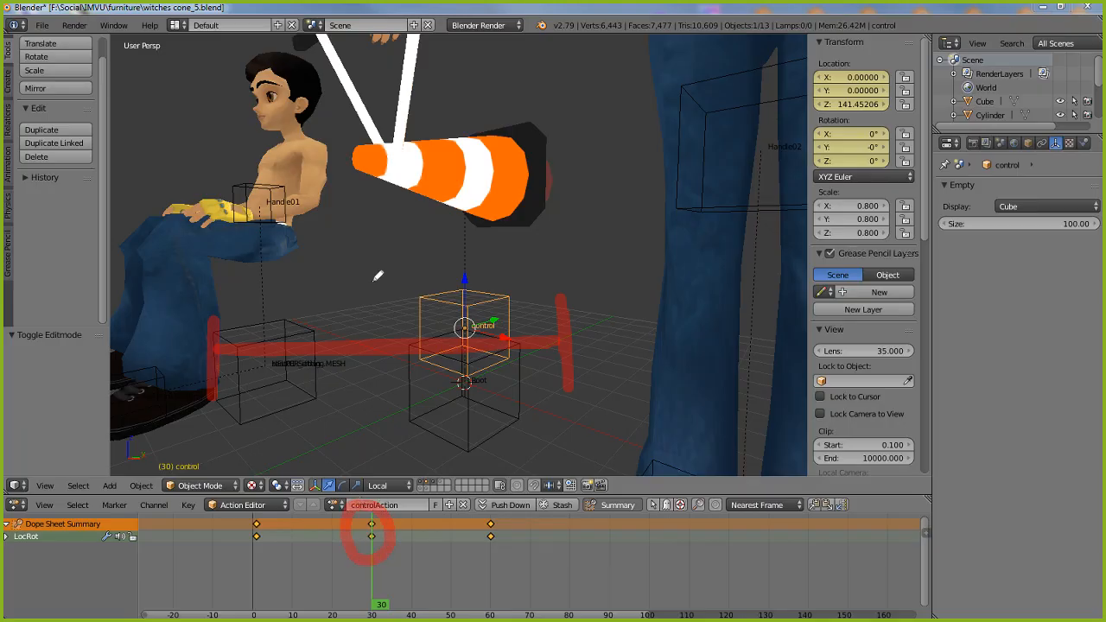
left_click_drag(402, 230, 370, 232)
mouse_move(204, 346)
left_mouse_down()
mouse_move(398, 224)
mouse_move(567, 341)
left_mouse_up()
mouse_move(373, 233)
left_mouse_down()
mouse_move(223, 339)
mouse_move(388, 224)
mouse_move(586, 333)
left_mouse_up()
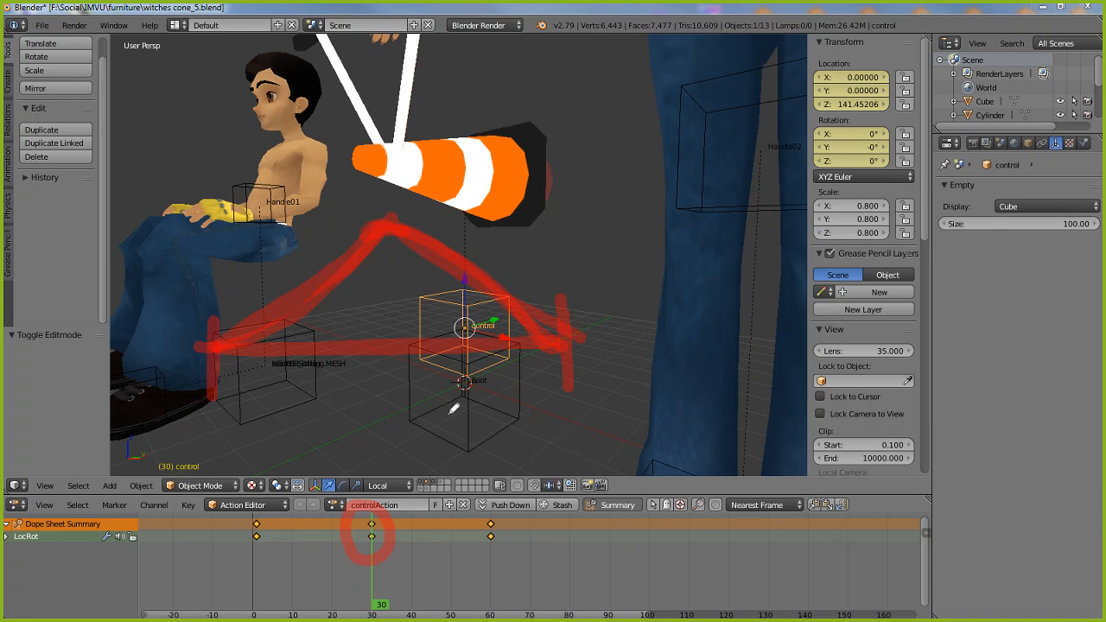
mouse_move(222, 312)
left_mouse_down()
mouse_move(218, 259)
mouse_move(216, 336)
mouse_move(205, 313)
left_mouse_up()
mouse_move(587, 338)
left_mouse_down()
mouse_move(562, 307)
mouse_move(582, 365)
mouse_move(510, 517)
mouse_move(542, 515)
left_mouse_up()
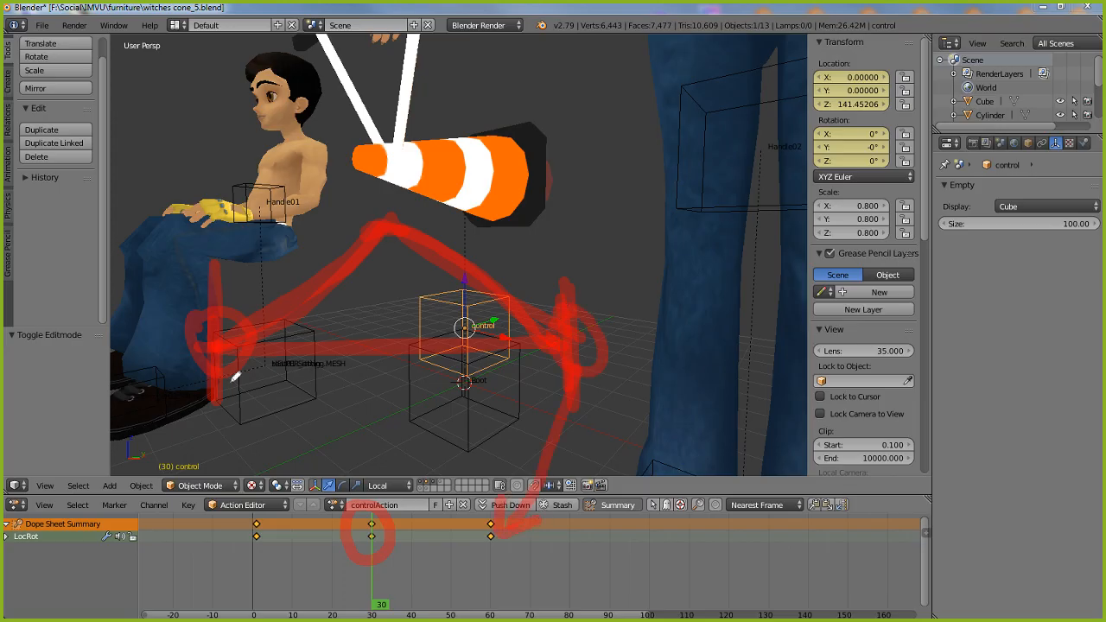
left_click_drag(232, 379, 262, 498)
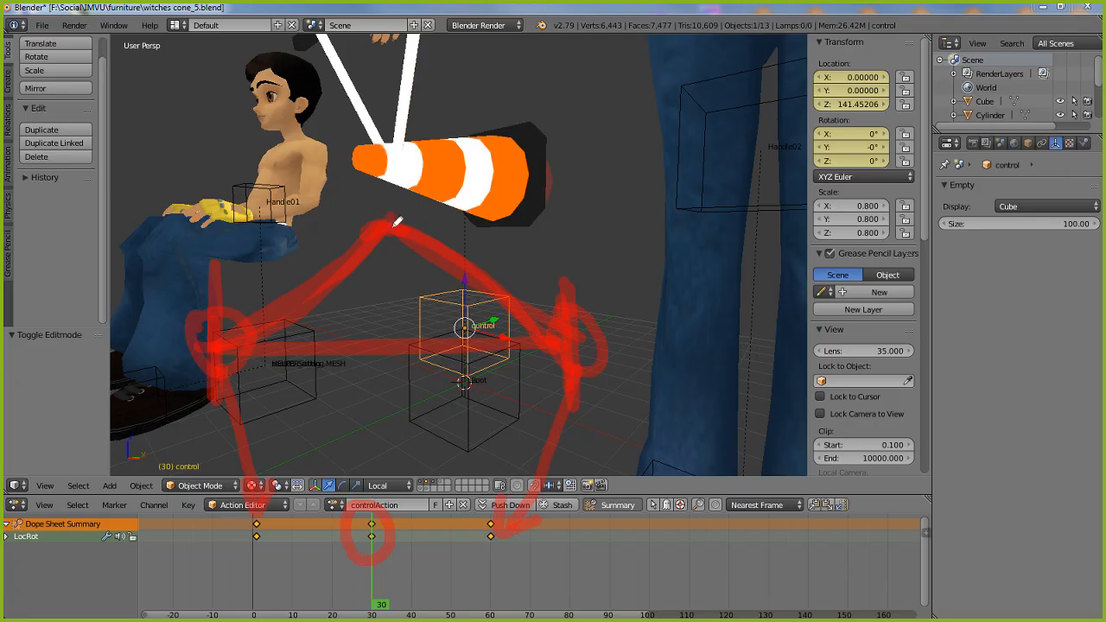
left_click_drag(393, 217, 362, 483)
mouse_move(341, 448)
left_mouse_down()
mouse_move(375, 477)
mouse_move(379, 467)
left_mouse_up()
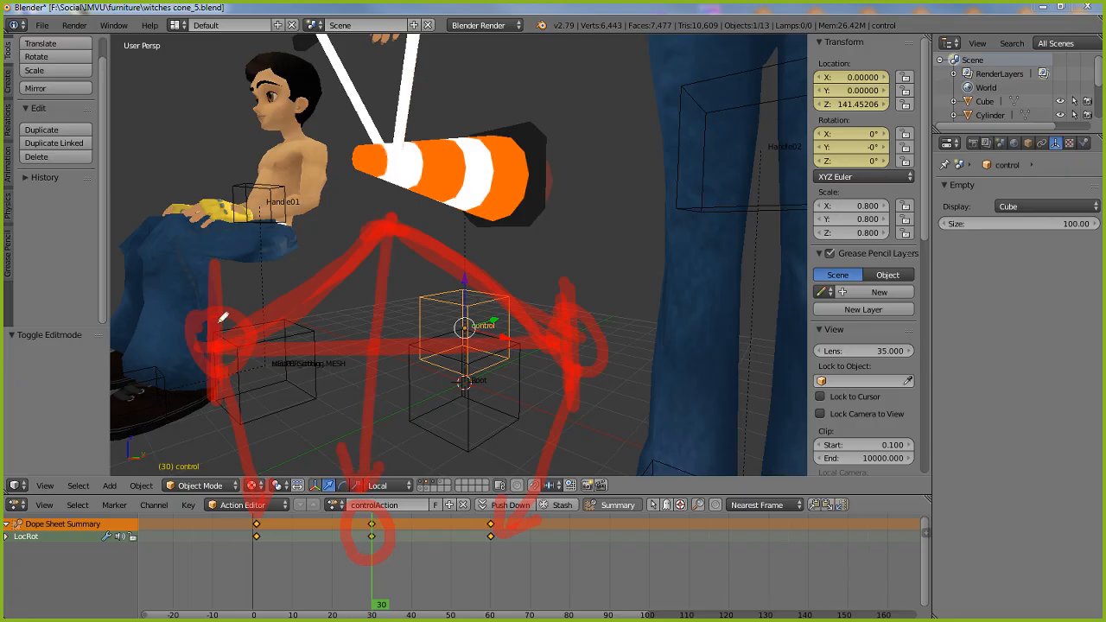
mouse_move(172, 355)
left_mouse_down()
mouse_move(154, 353)
mouse_move(394, 136)
mouse_move(615, 396)
left_mouse_up()
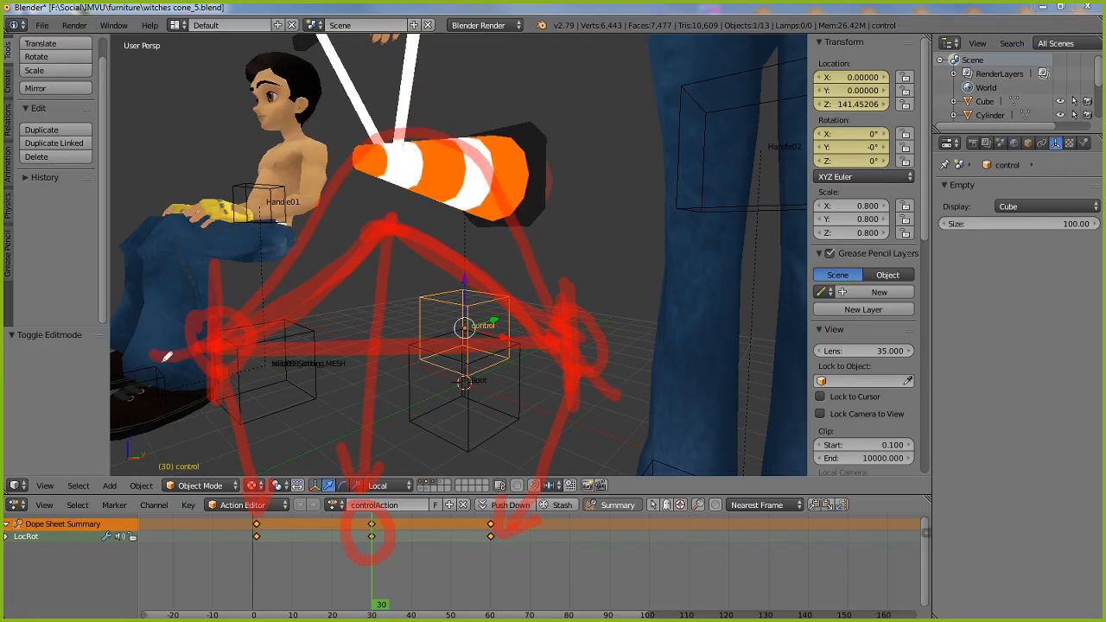
mouse_move(150, 359)
left_mouse_down()
mouse_move(378, 106)
mouse_move(588, 353)
left_mouse_up()
mouse_move(187, 344)
left_mouse_down()
mouse_move(366, 144)
mouse_move(522, 274)
left_mouse_up()
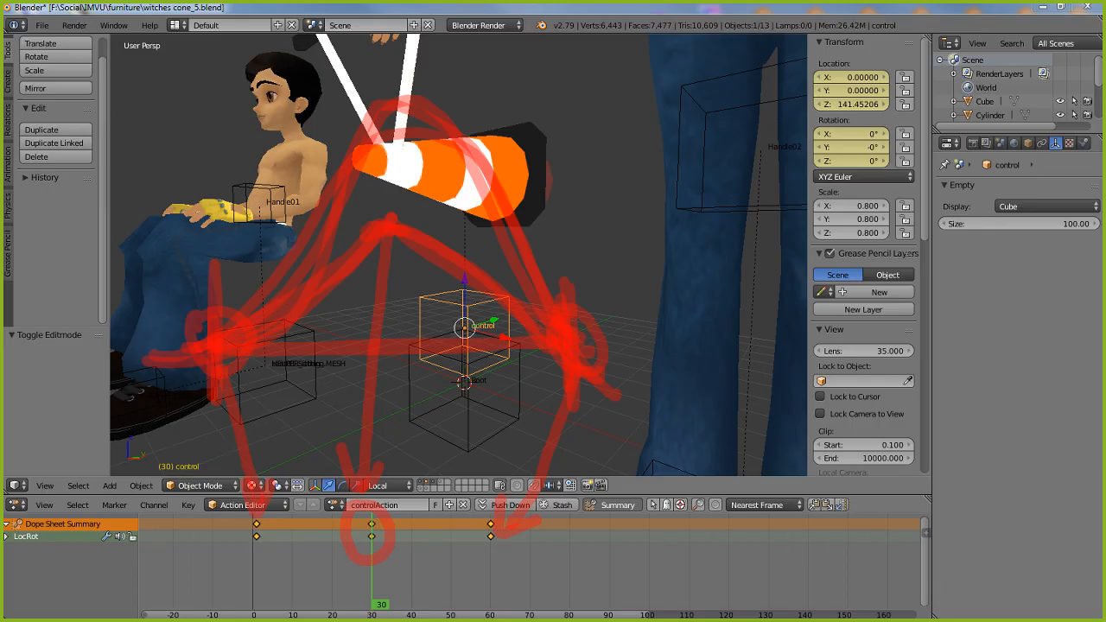
key("Escape")
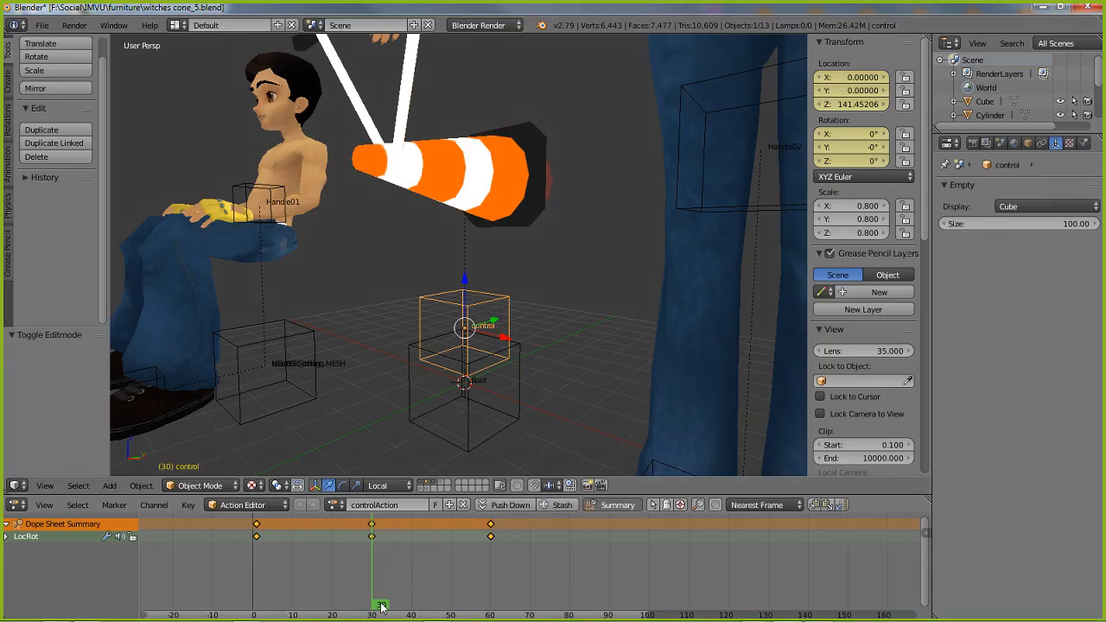
mouse_move(378, 602)
left_mouse_down()
mouse_move(260, 604)
mouse_move(372, 602)
left_mouse_up()
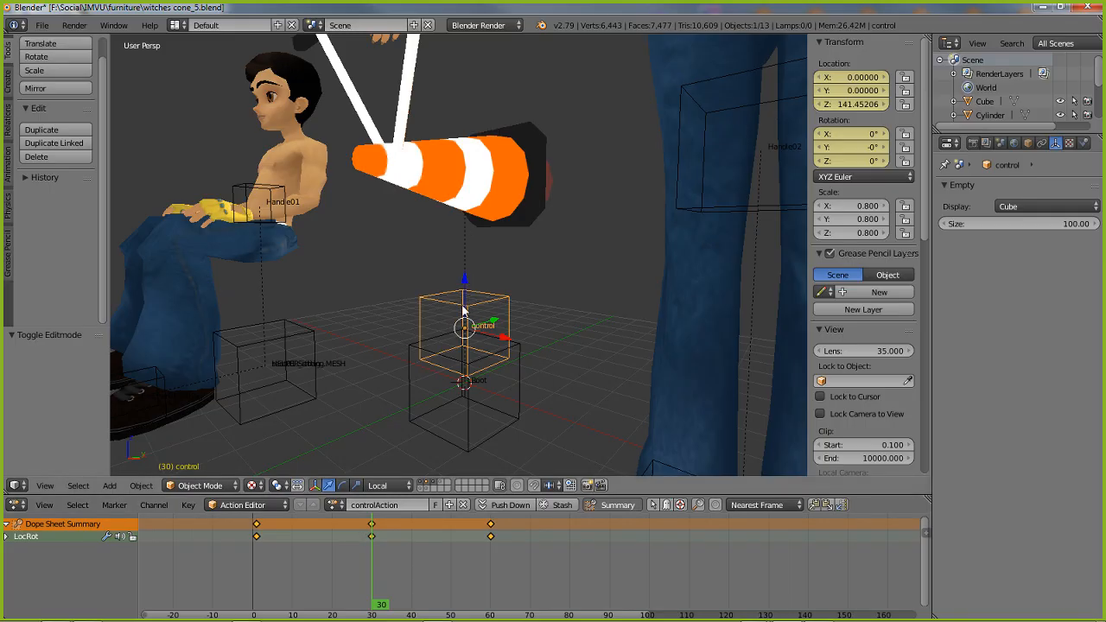
Compare the control empty's poses in front view at frames 1, 60 and 30, ending at frame 0
middle_click_drag(559, 397, 504, 378)
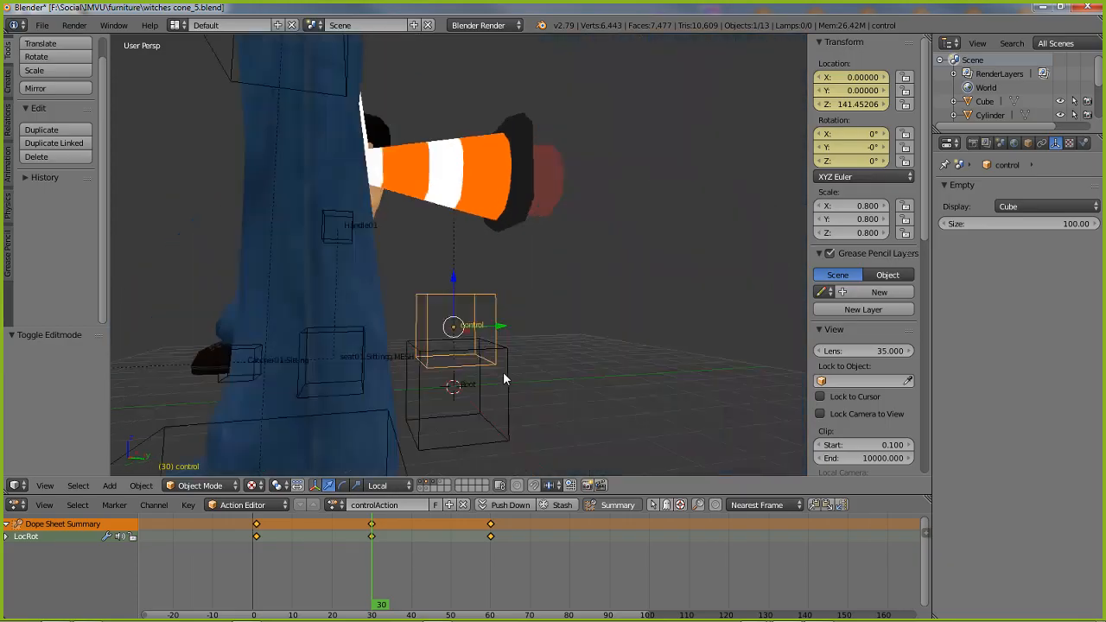
key("KP_1")
scroll(475, 378, "up", 2)
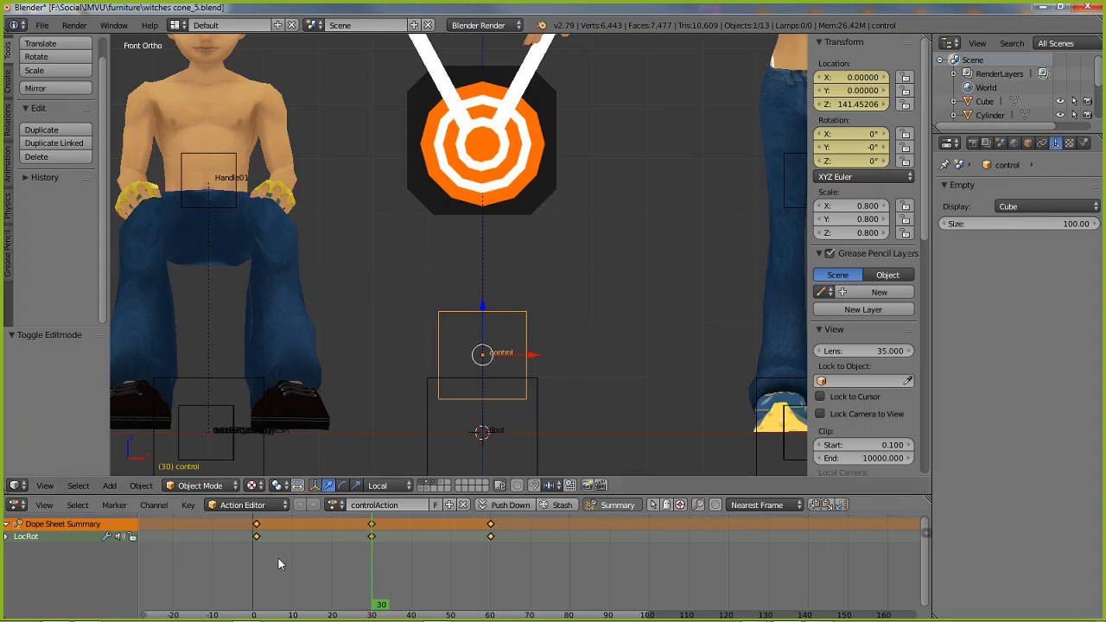
left_click(255, 537)
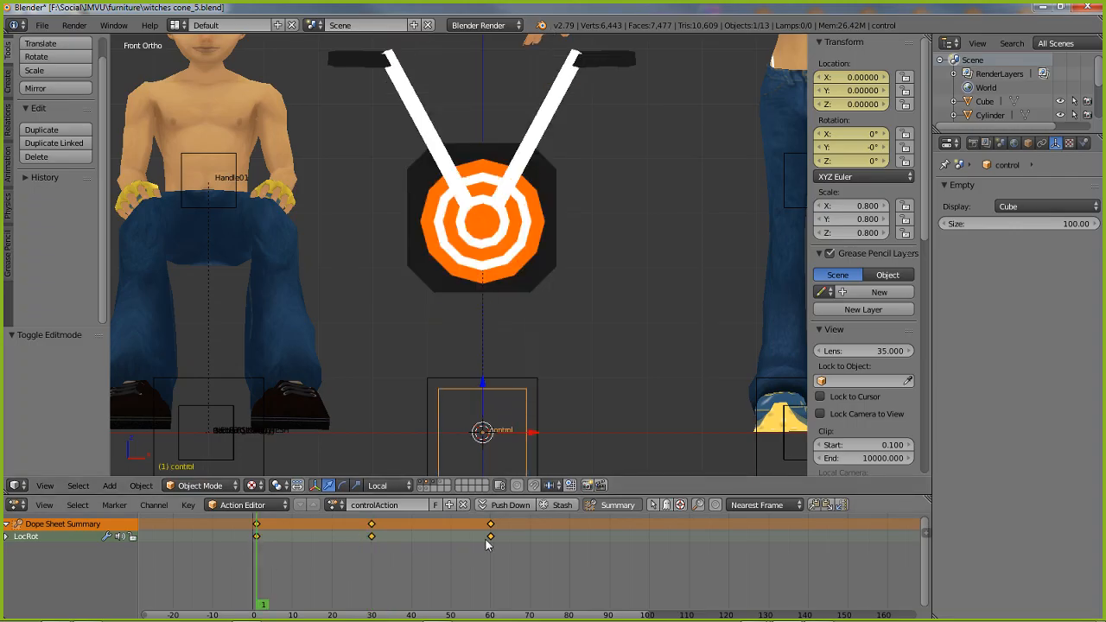
left_click(490, 541)
left_click(256, 536)
left_click(490, 543)
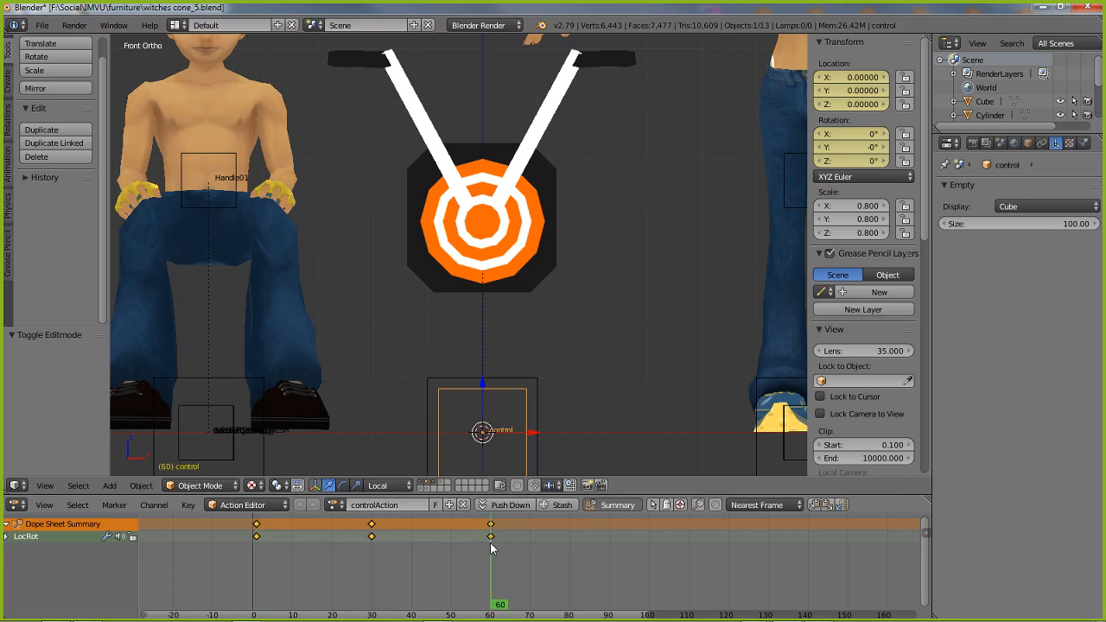
left_click(370, 540)
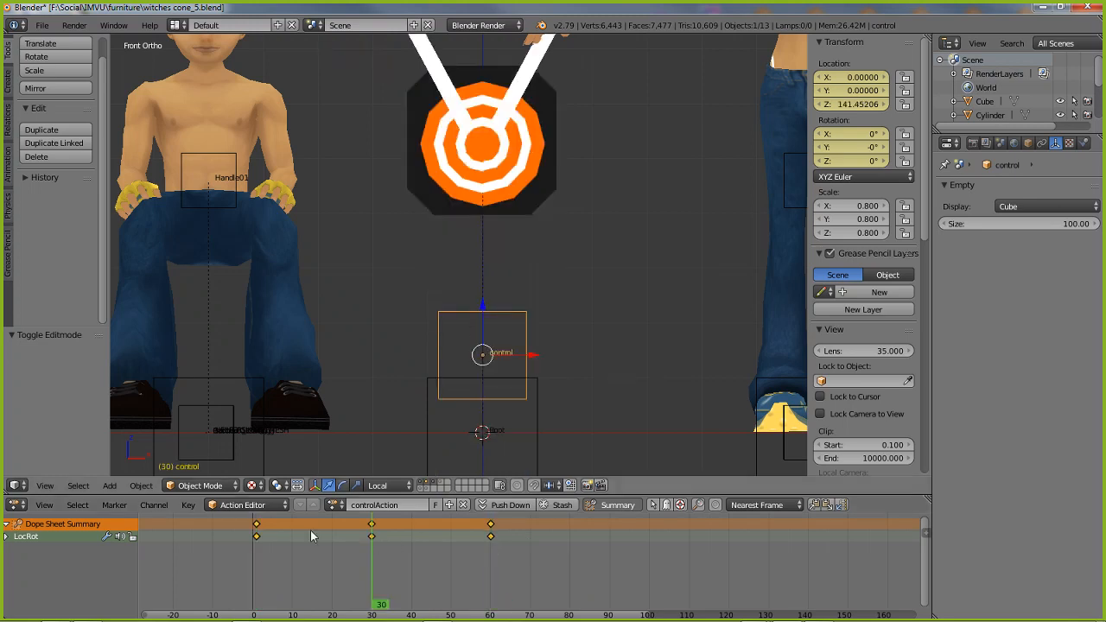
mouse_move(256, 543)
left_mouse_down()
mouse_move(475, 563)
mouse_move(256, 561)
left_mouse_up()
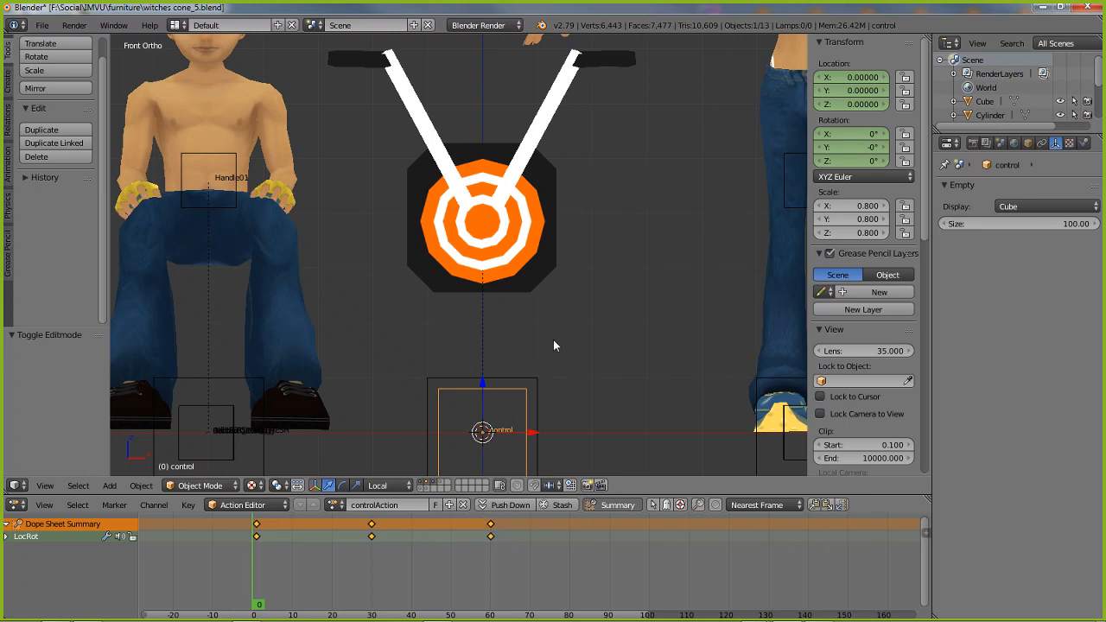
Scrub the control empty's animation from frame 0 to frame 60 in a perspective view
key("KP_5")
middle_click_drag(611, 309, 404, 308)
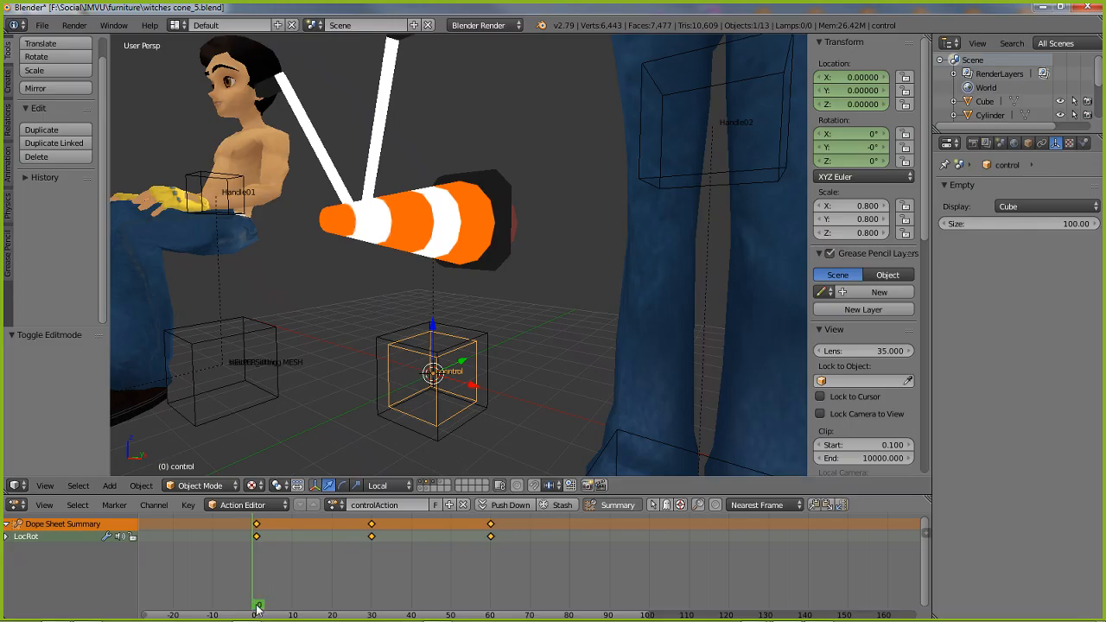
left_click_drag(257, 607, 493, 596)
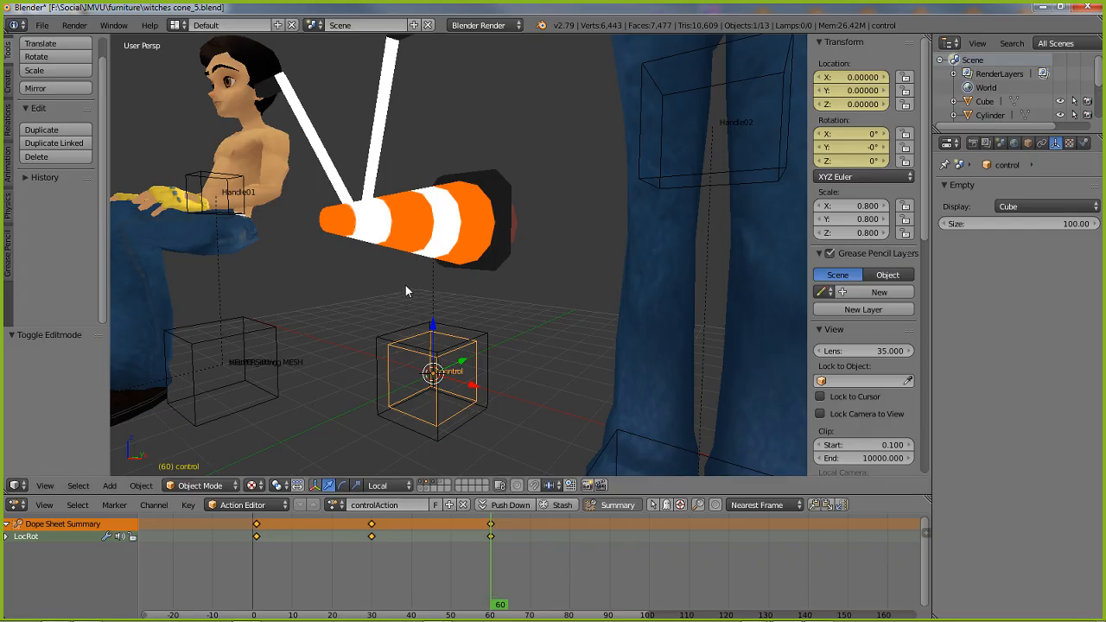
scroll(477, 322, "down", 1)
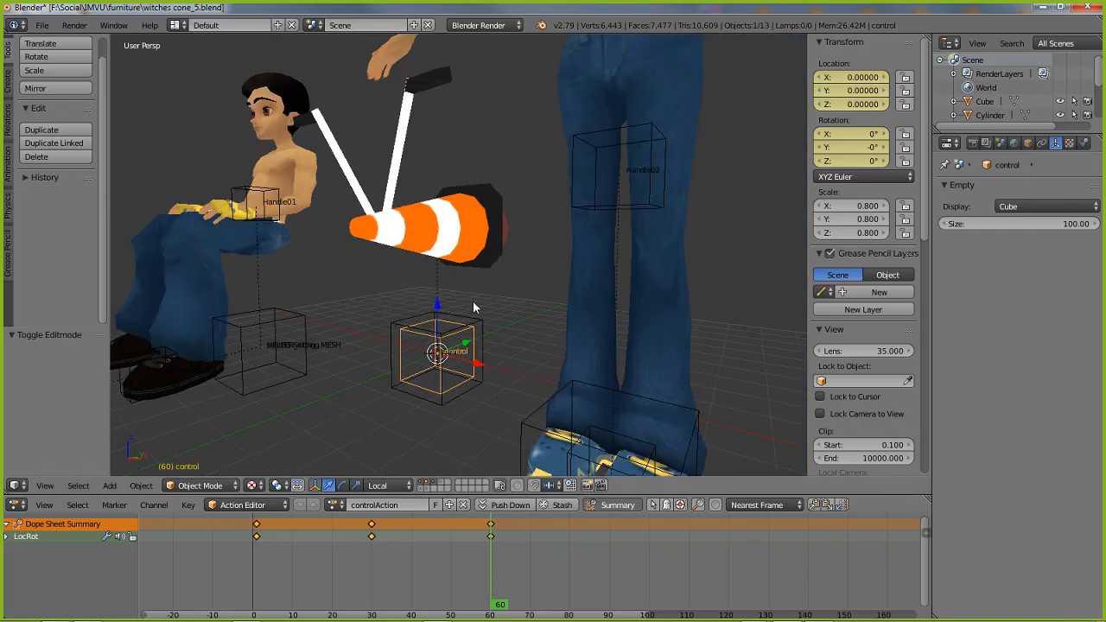
middle_click_drag(472, 302, 436, 274)
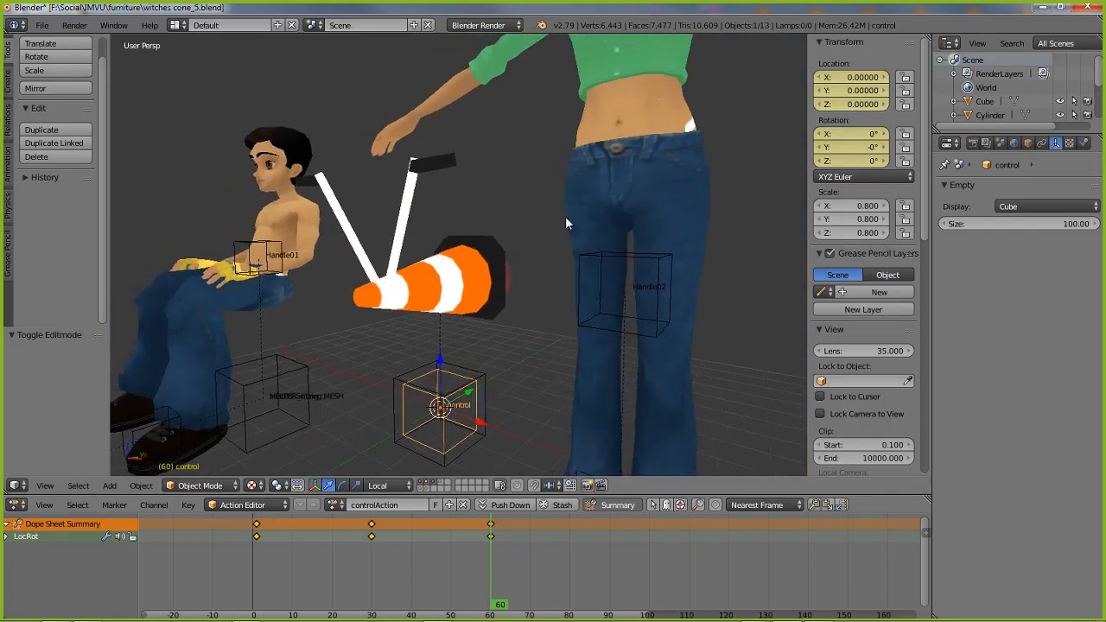
Move the current window aside and open the recent file witch cone pose_3.blend in a second, maximized Blender window
left_click(1060, 8)
left_click_drag(1007, 7, 993, 57)
double_click(767, 24)
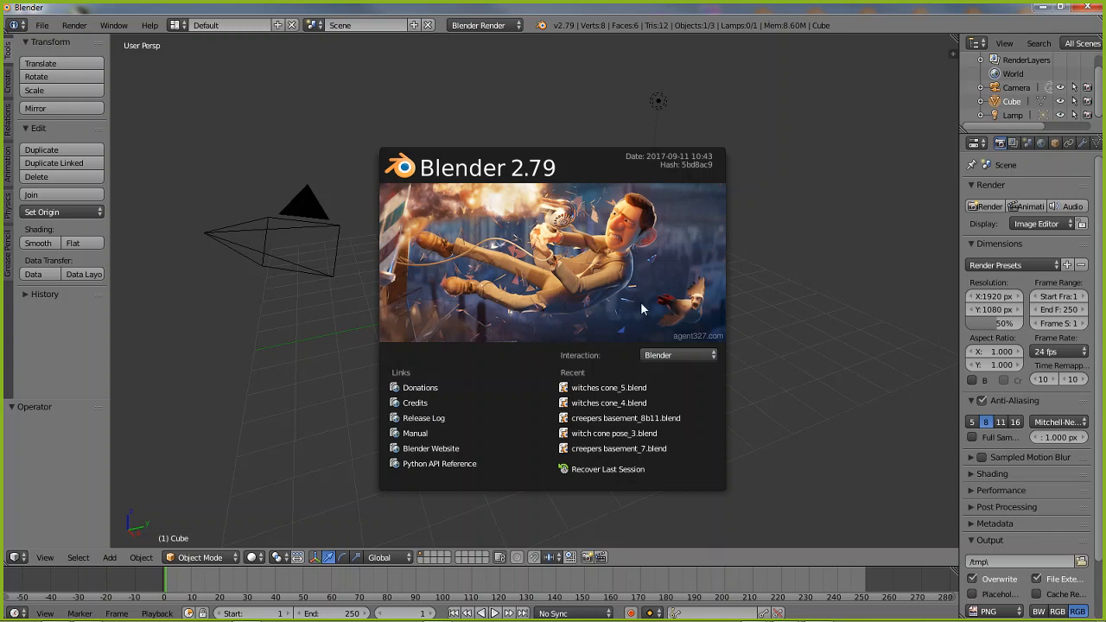
left_click(602, 435)
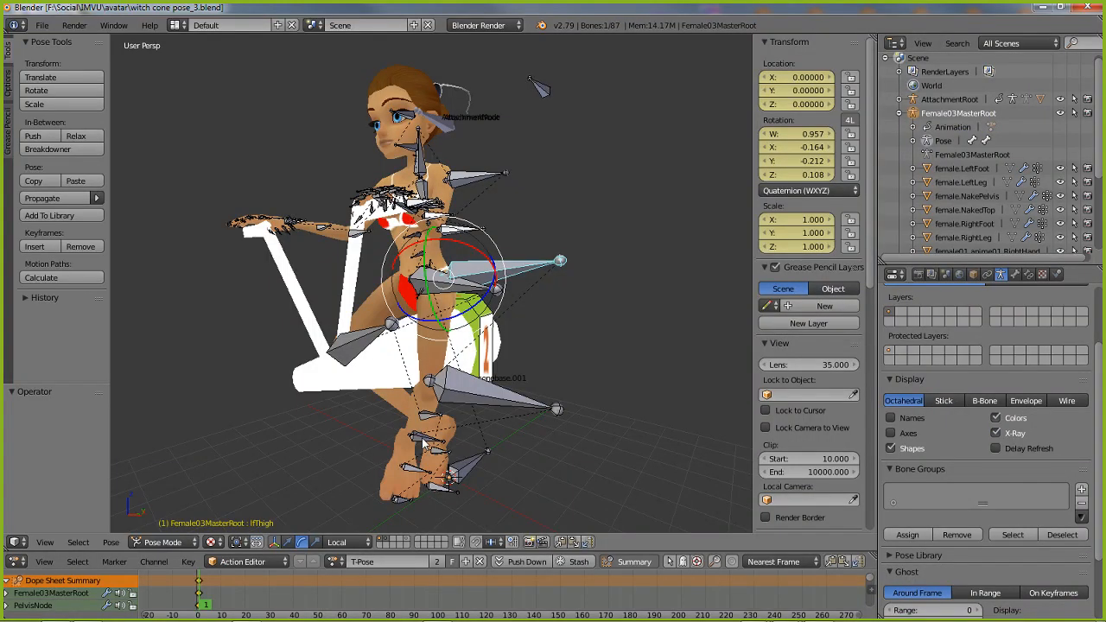
Select the cone.001 mesh under the avatar and reveal all hidden objects
middle_click_drag(577, 405, 449, 404)
right_click(308, 386)
middle_click_drag(509, 429, 464, 373)
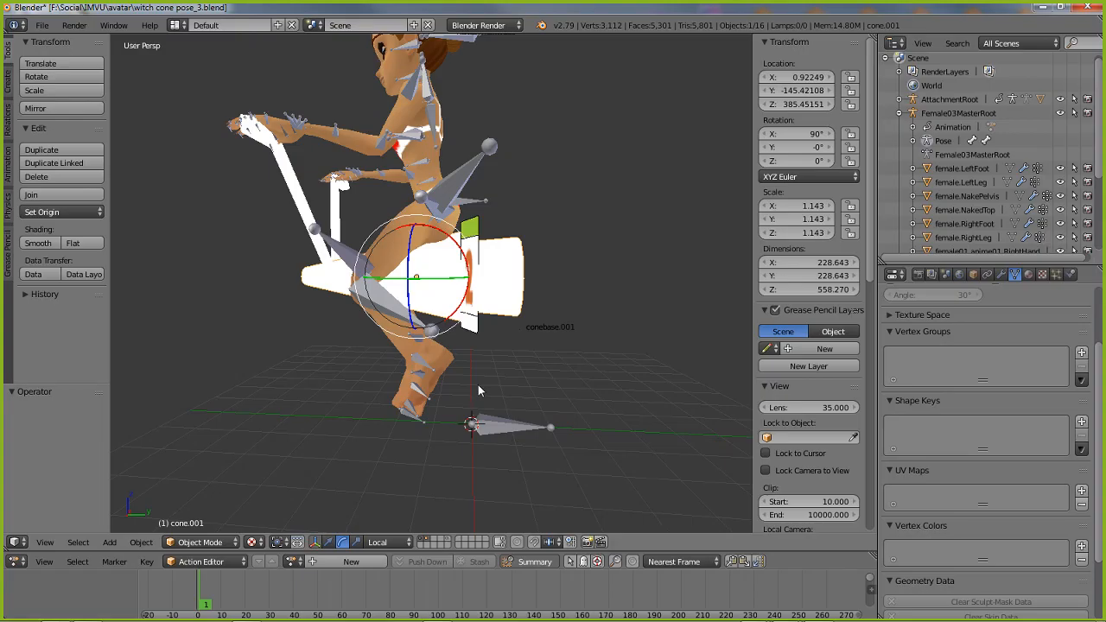
key("alt+h")
Examine the avatar's riding pose on the cone from the front and side, and point out the Append command
middle_click_drag(477, 386, 336, 328)
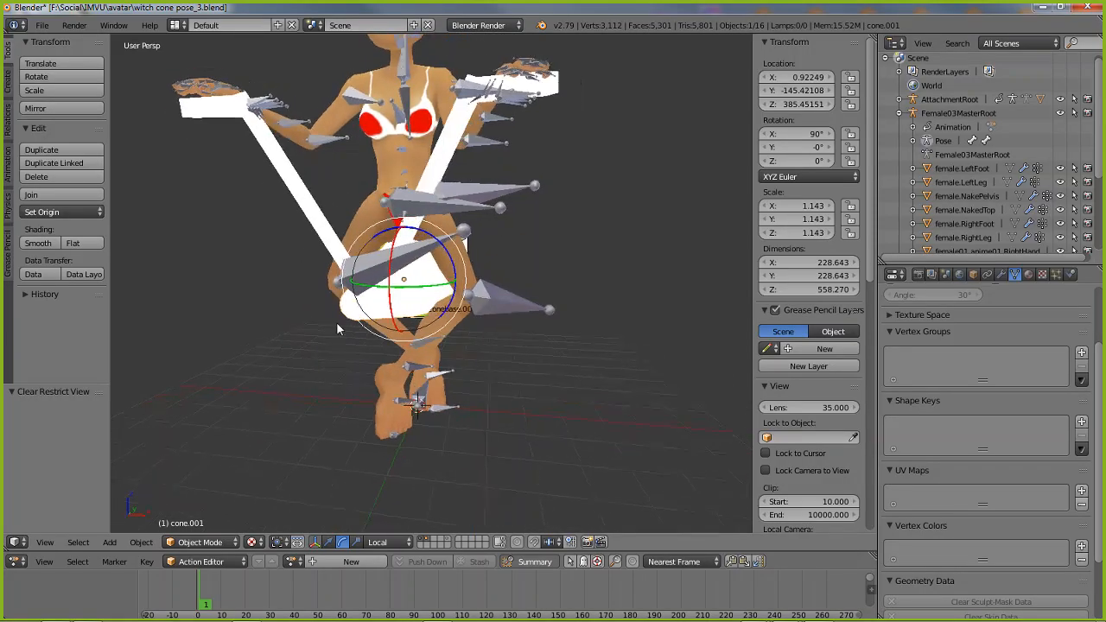
middle_click_drag(496, 361, 448, 367)
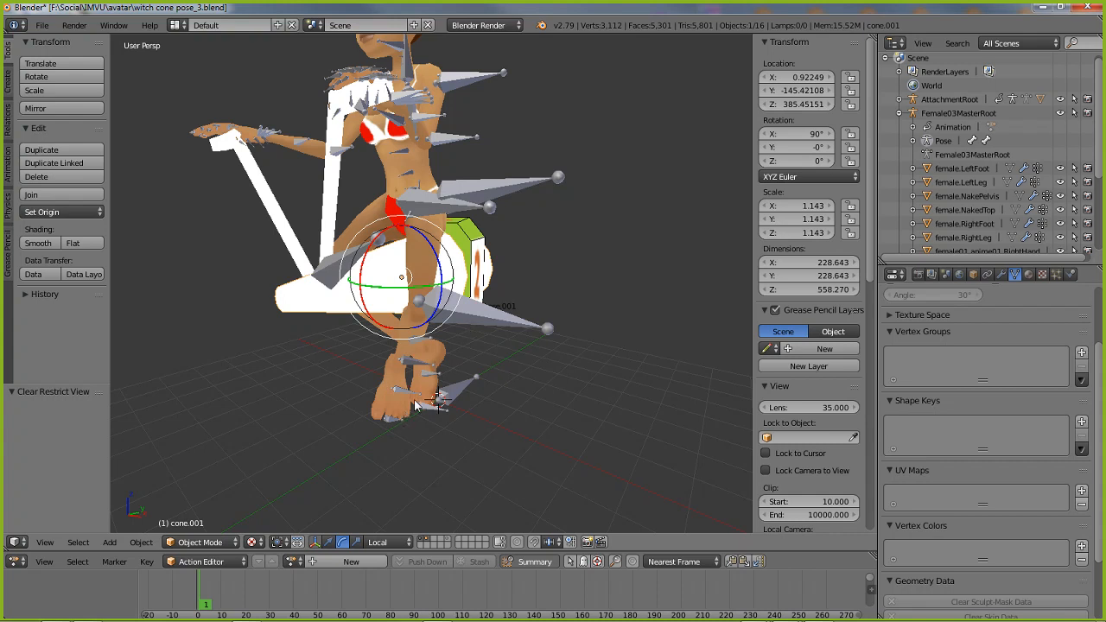
middle_click_drag(513, 449, 464, 449)
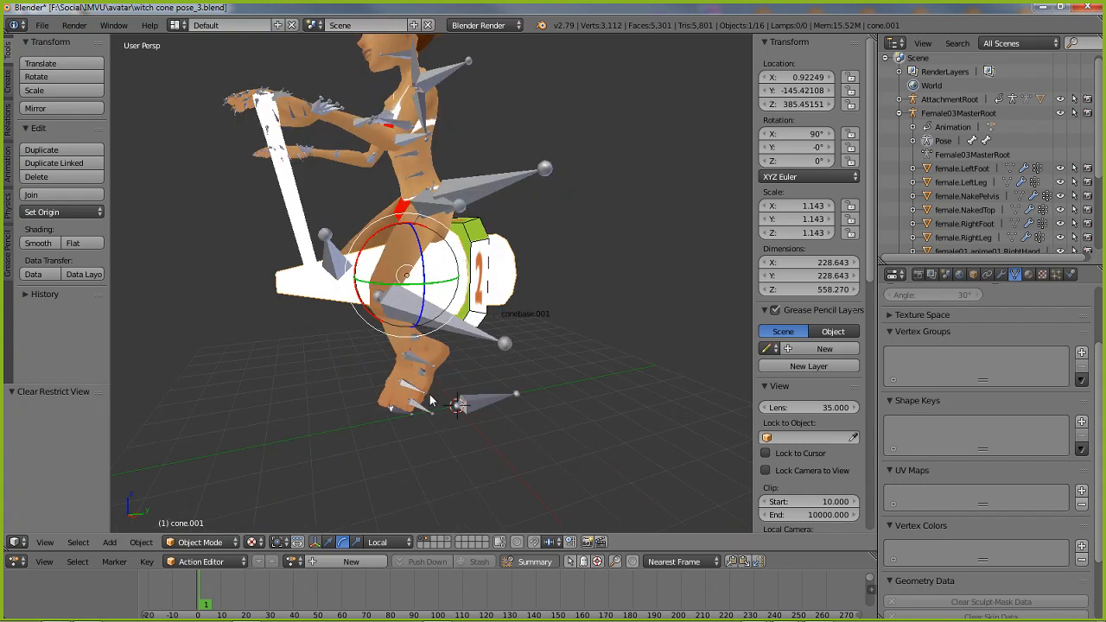
middle_click_drag(399, 300, 393, 153)
middle_click_drag(434, 364, 446, 342)
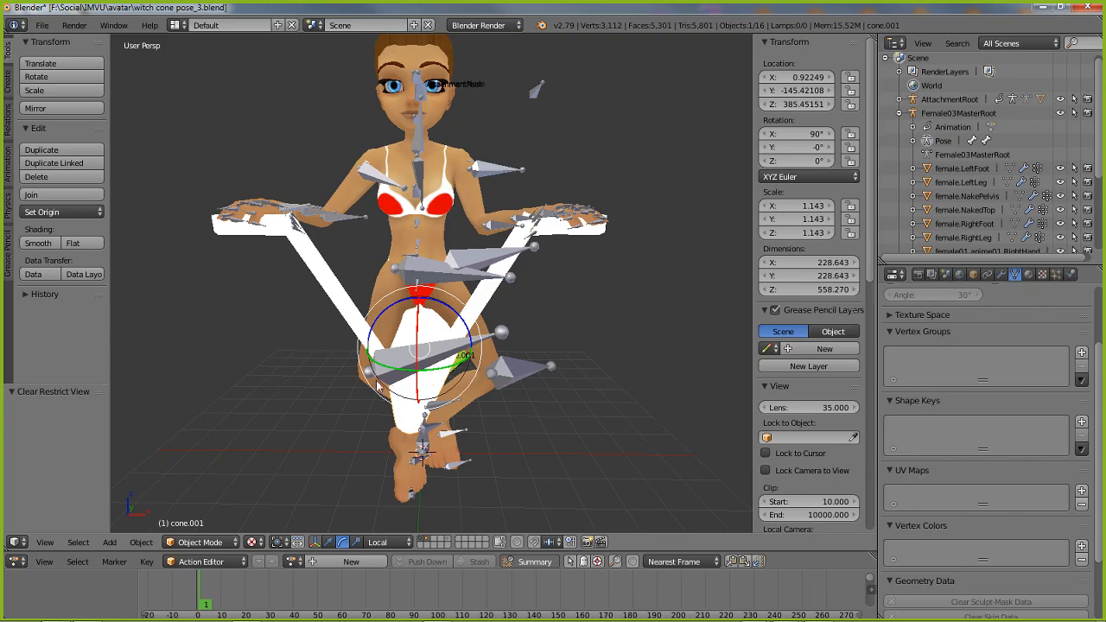
left_click(41, 25)
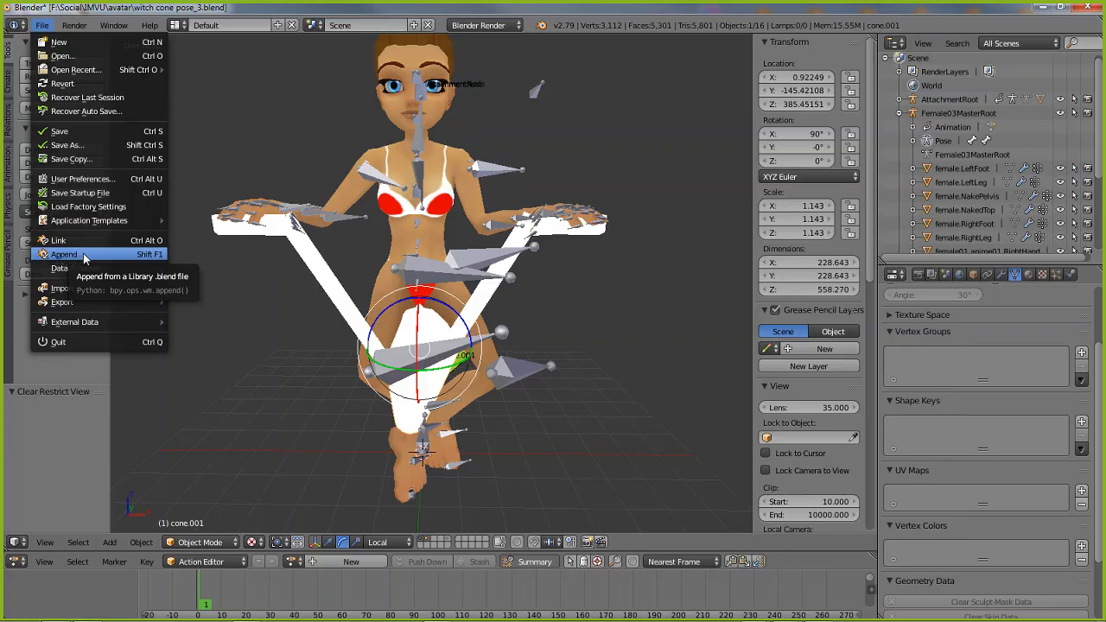
middle_click_drag(562, 383, 418, 380)
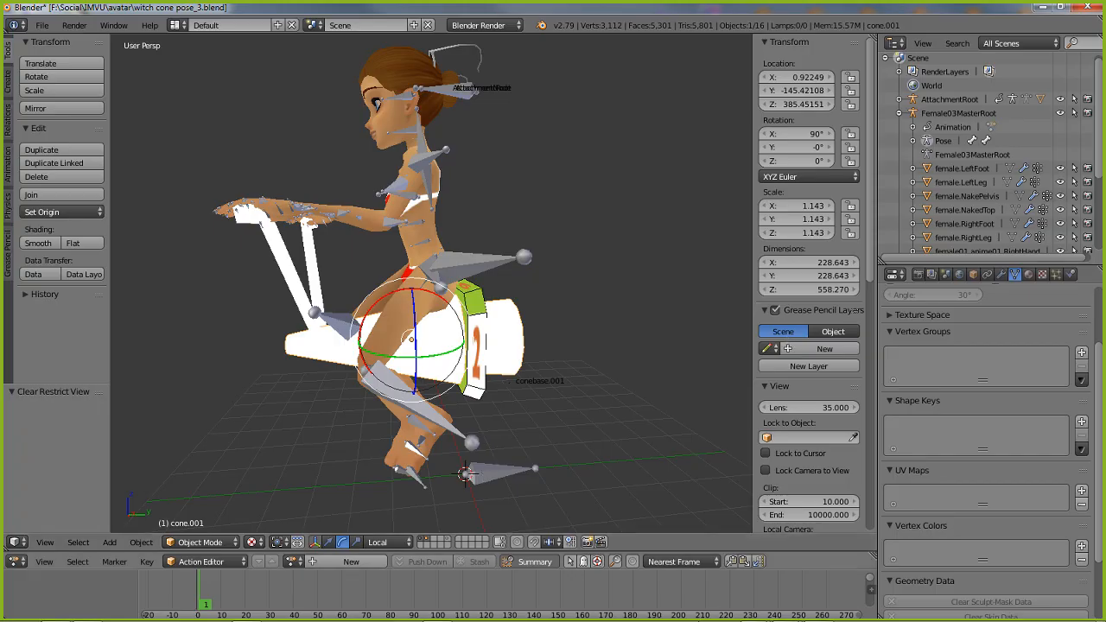
Switch to the furniture file's Blender window, maximize it and reopen the recent file witches cone_5.blend
mouse_move(785, 615)
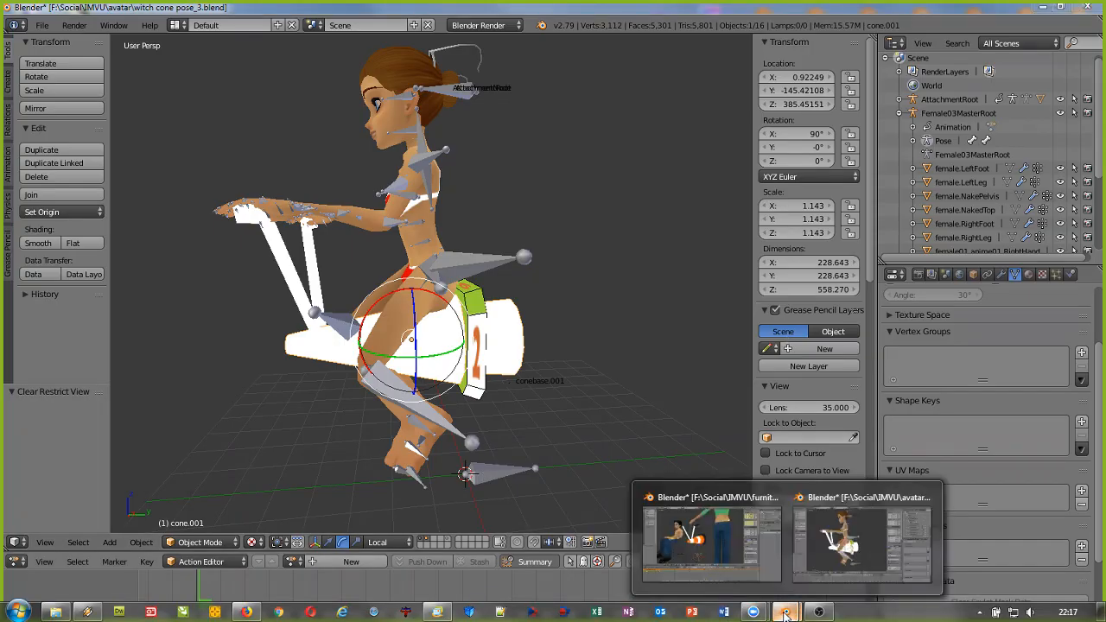
left_click(868, 536)
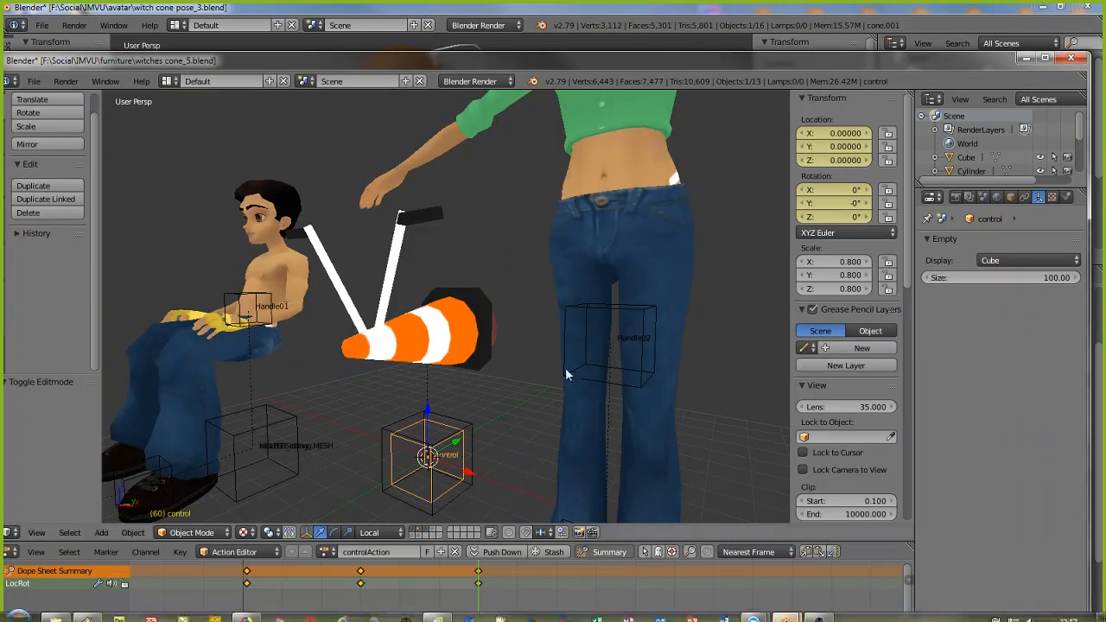
double_click(892, 58)
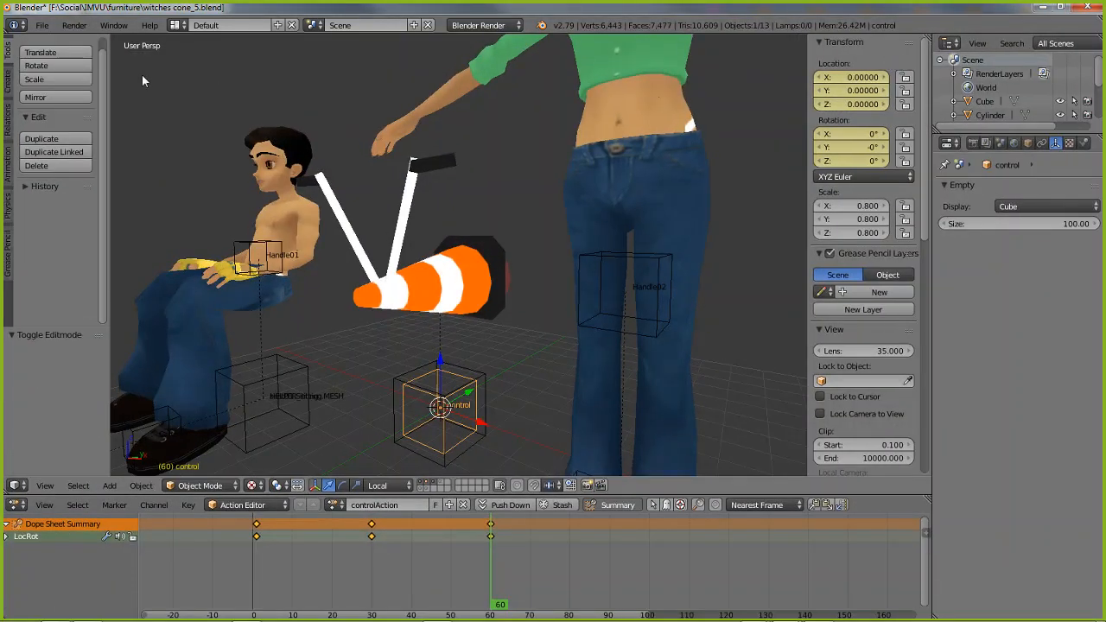
left_click(42, 26)
mouse_move(60, 70)
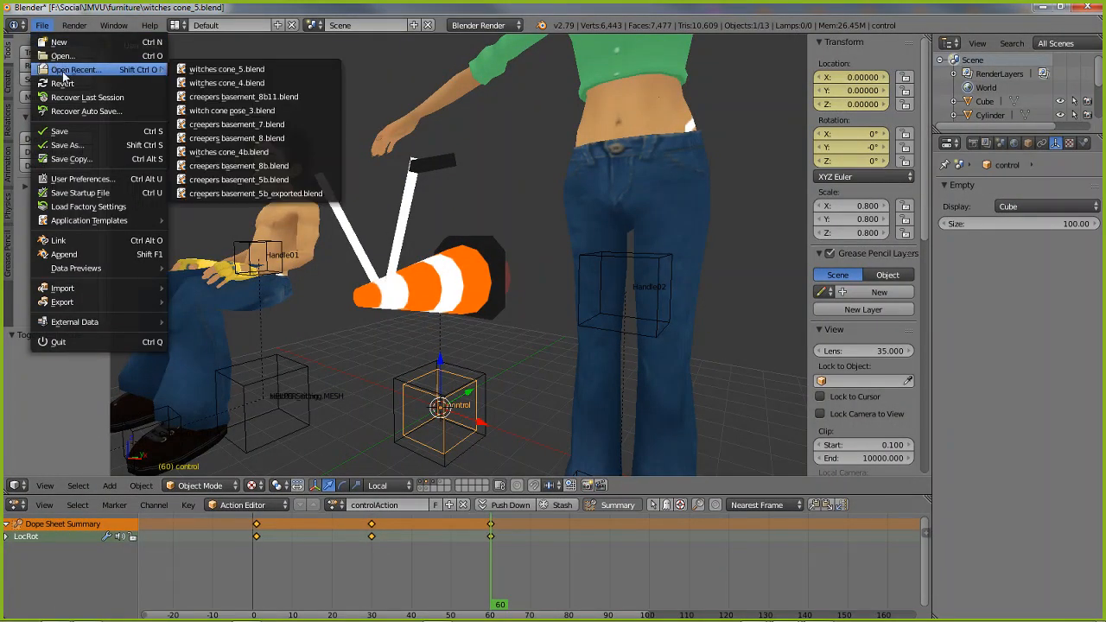
left_click(207, 72)
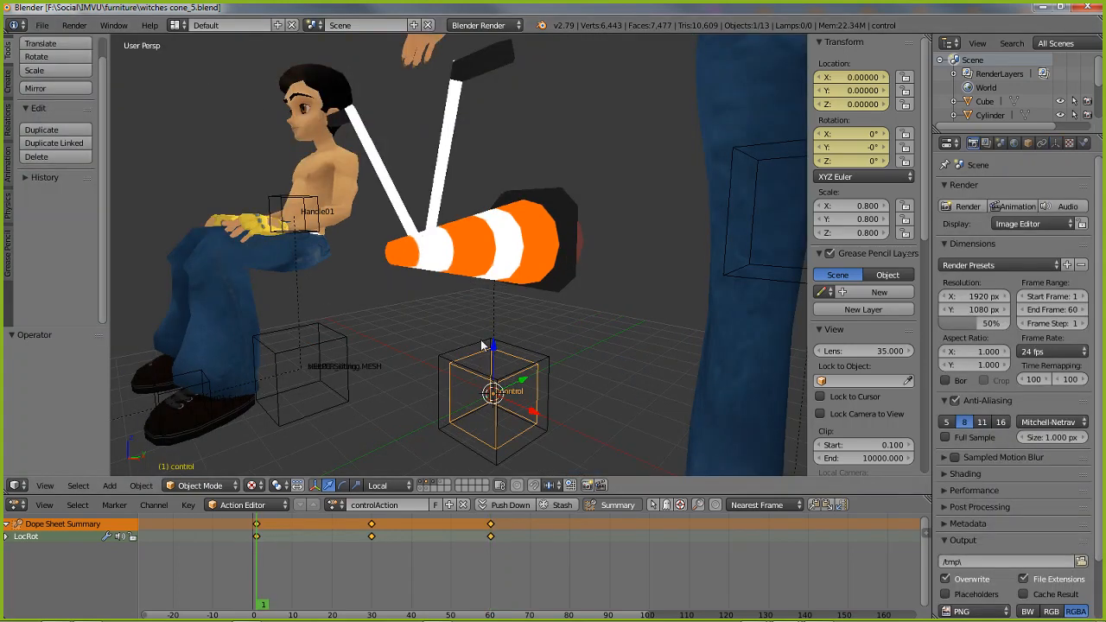
Examine the sitting avatar together with its handle, seat, catcher and pitcher nodes in a perspective view
scroll(431, 330, "down", 2)
middle_click_drag(349, 298, 335, 337, "shift")
middle_click_drag(335, 337, 412, 296, "shift")
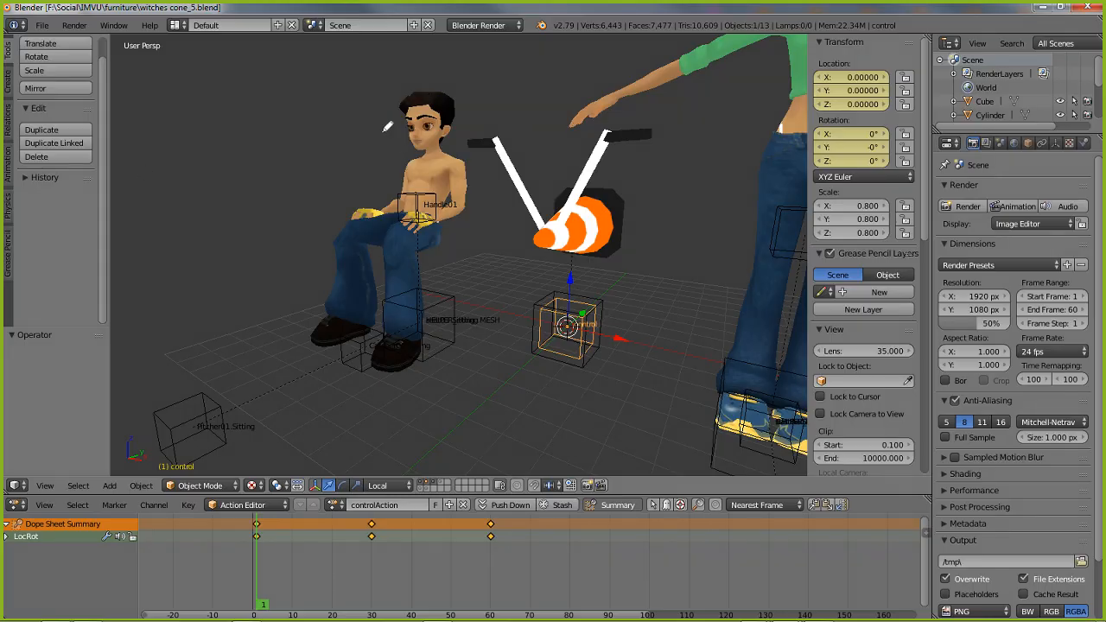
mouse_move(422, 79)
left_mouse_down()
mouse_move(217, 153)
mouse_move(156, 451)
mouse_move(471, 88)
left_mouse_up()
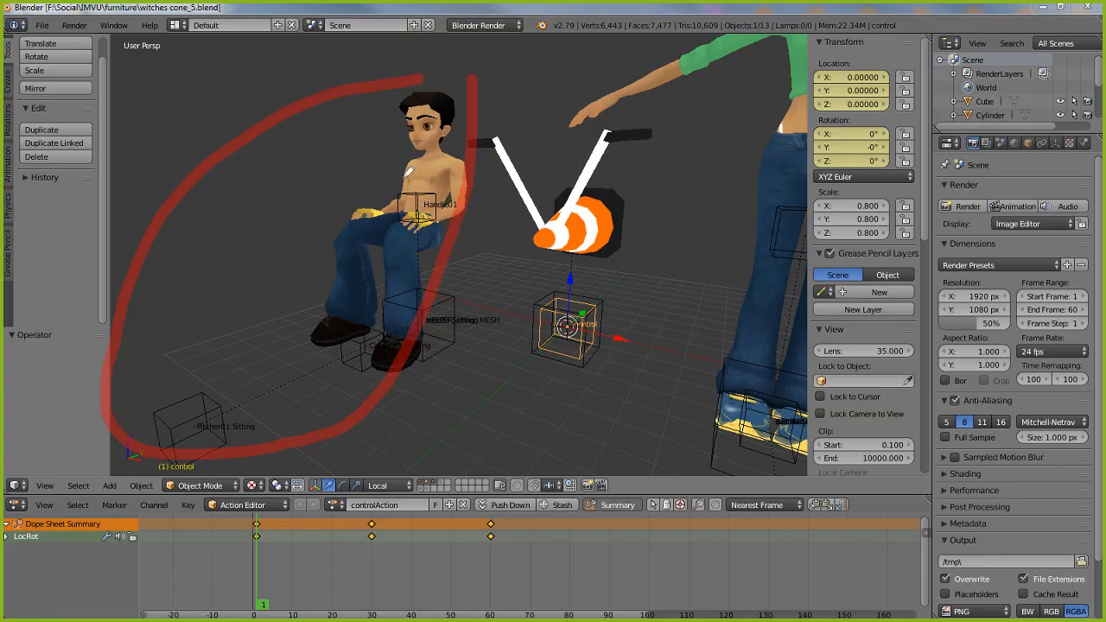
mouse_move(406, 183)
left_mouse_down()
mouse_move(441, 212)
mouse_move(416, 199)
left_mouse_up()
mouse_move(380, 296)
left_mouse_down()
mouse_move(405, 361)
mouse_move(426, 277)
mouse_move(385, 367)
left_mouse_up()
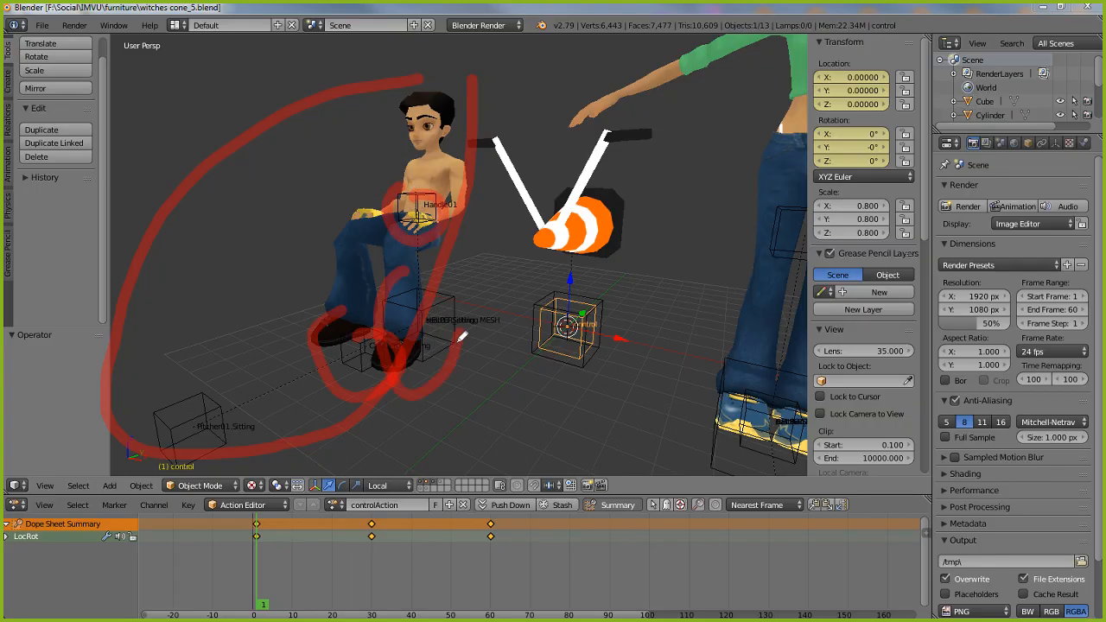
left_click_drag(459, 340, 421, 278)
left_click_drag(148, 387, 177, 381)
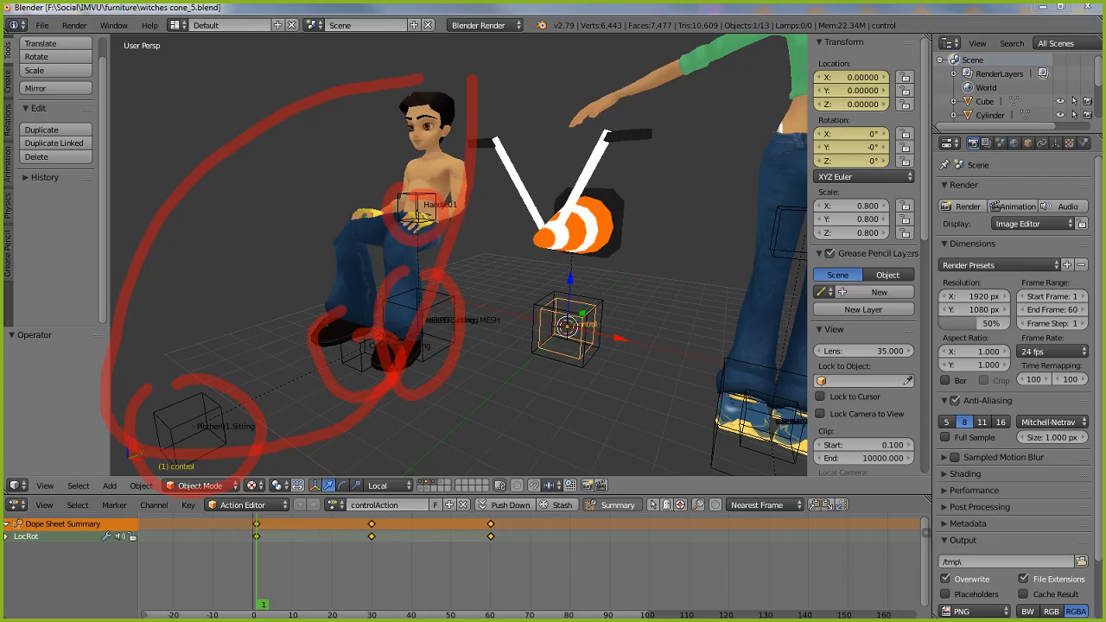
key("Escape")
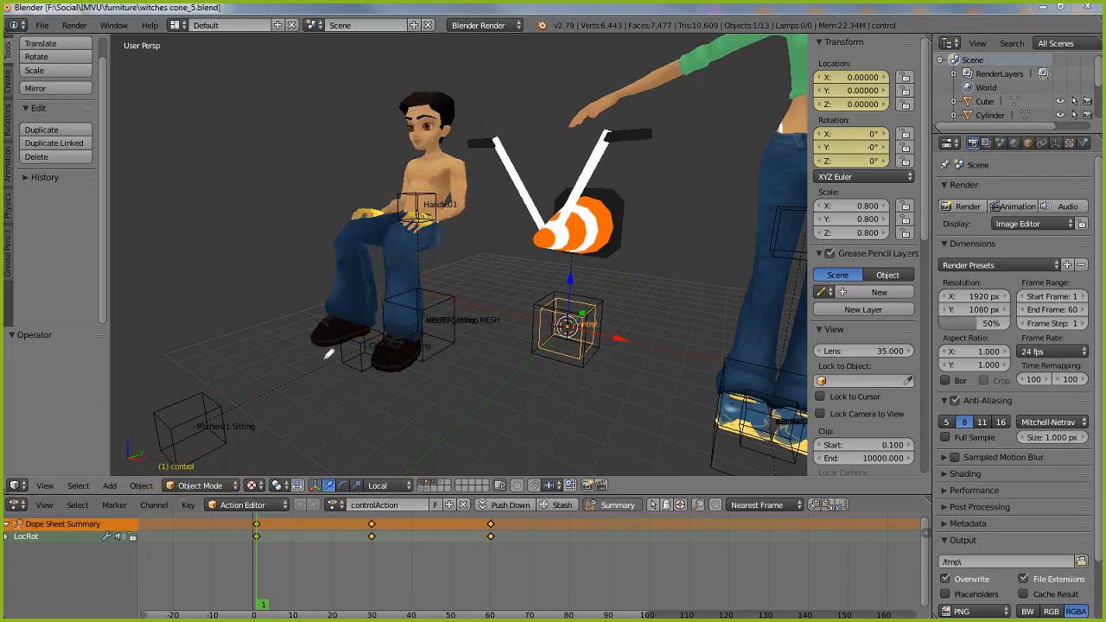
Select the four sitting nodes together: seat01.Sitting, Catcher01.Sitting, Pitcher01.Sitting and Handle01
middle_click_drag(497, 361, 463, 331)
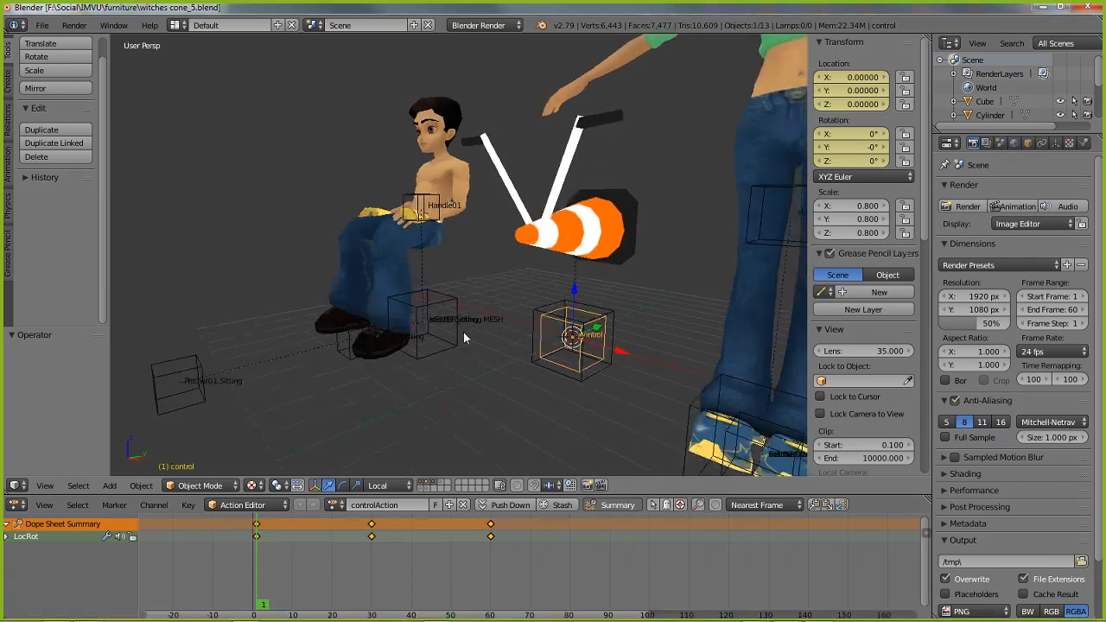
right_click(419, 321)
right_click(351, 354, "shift")
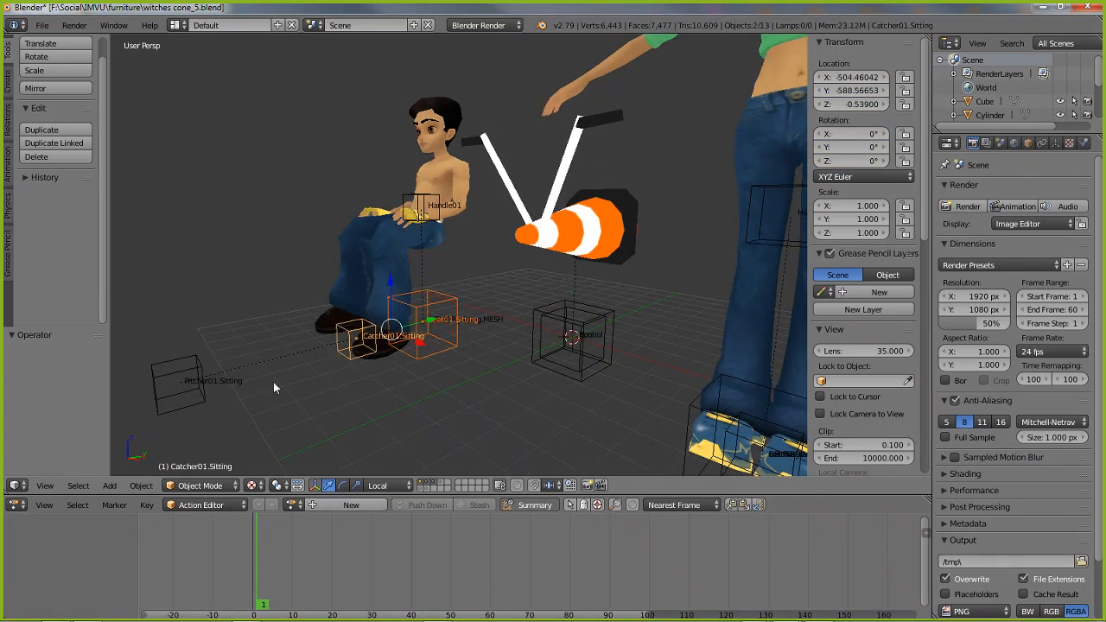
right_click(204, 386, "shift")
right_click(400, 192, "shift")
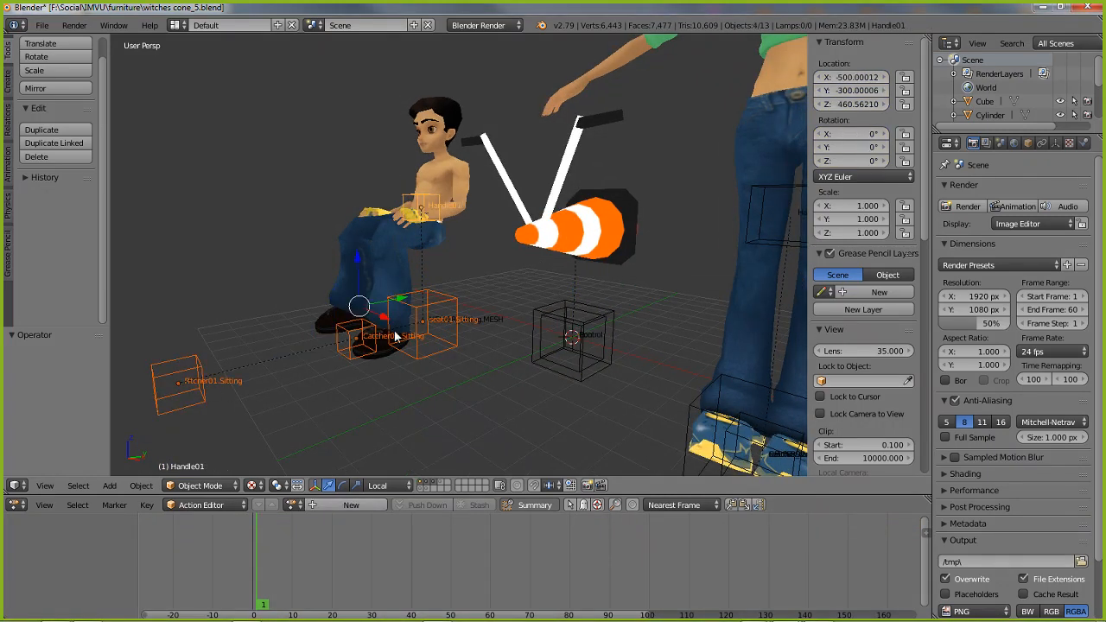
mouse_move(398, 338)
middle_mouse_down()
mouse_move(414, 369)
mouse_move(304, 364)
mouse_move(409, 367)
mouse_move(406, 355)
middle_mouse_up()
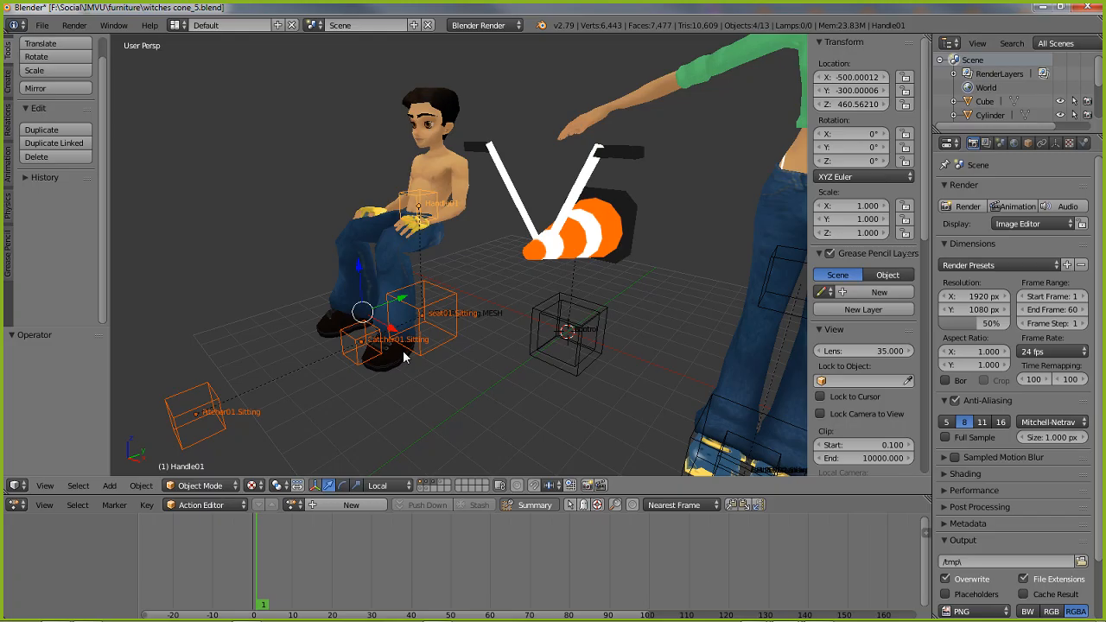
Select only Catcher01.Sitting and Pitcher01.Sitting to show them as a pair
right_click(346, 360)
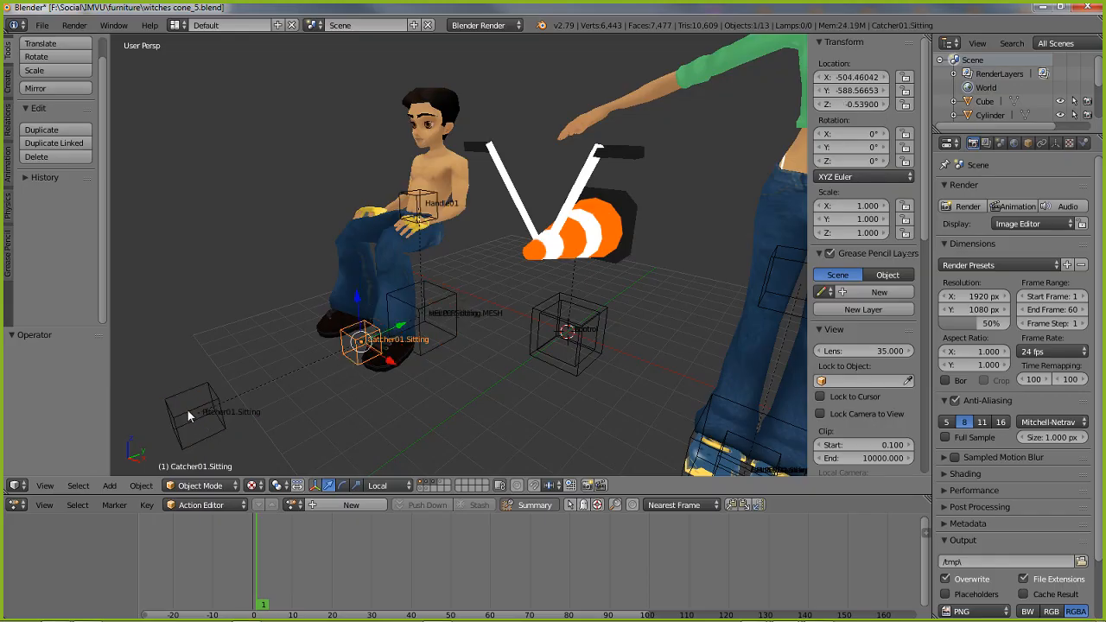
right_click(189, 415, "shift")
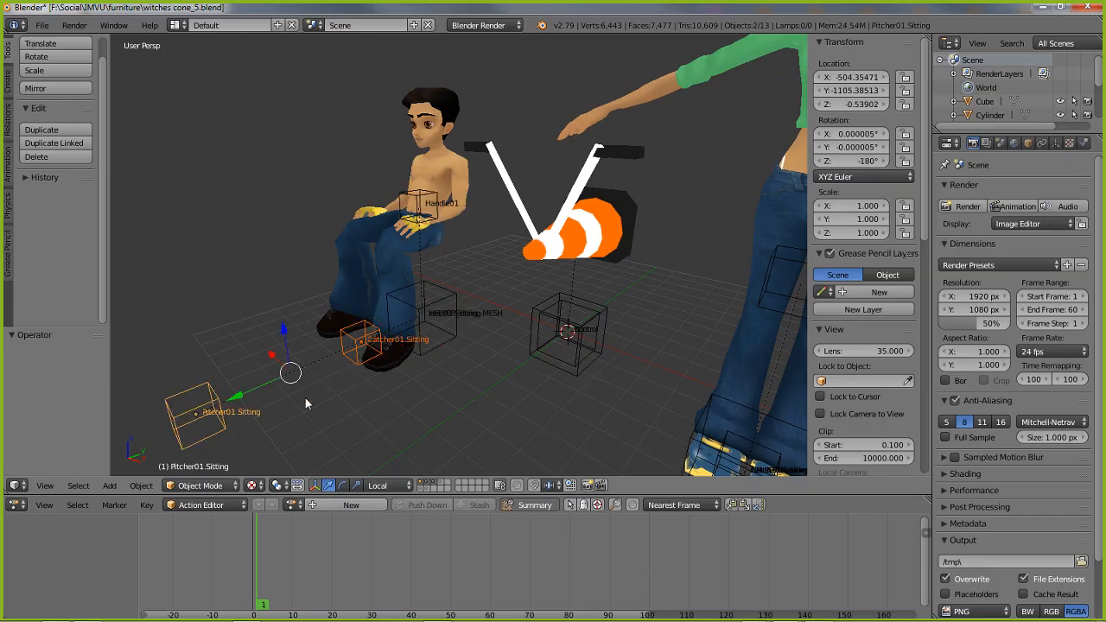
middle_click_drag(304, 398, 277, 386)
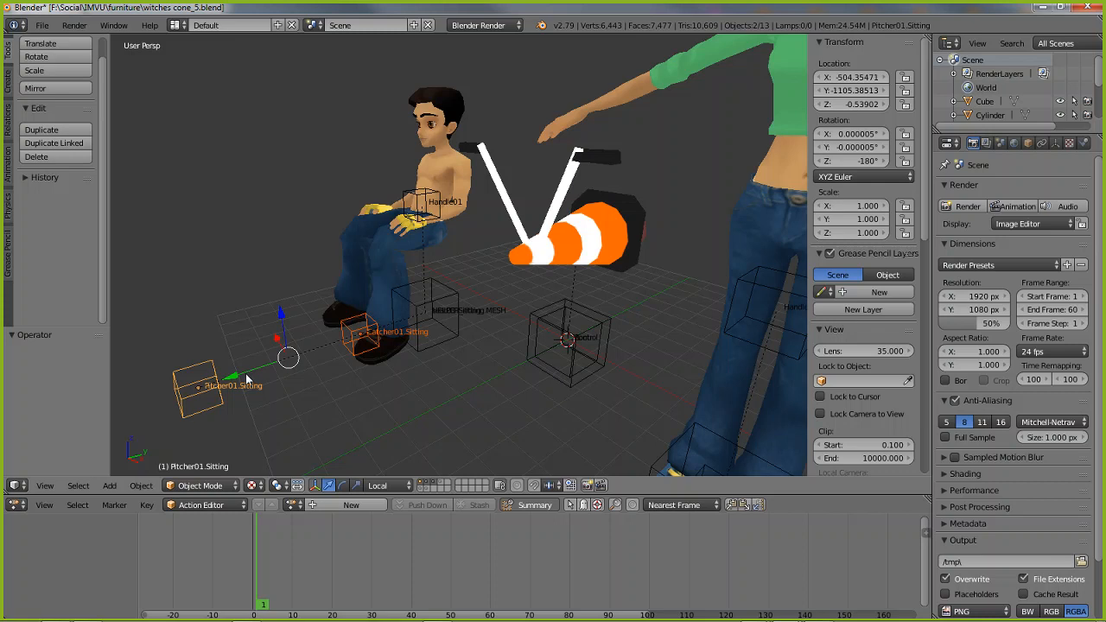
Select Handle01 and seat01.Sitting together to show them as a pair
right_click(431, 304)
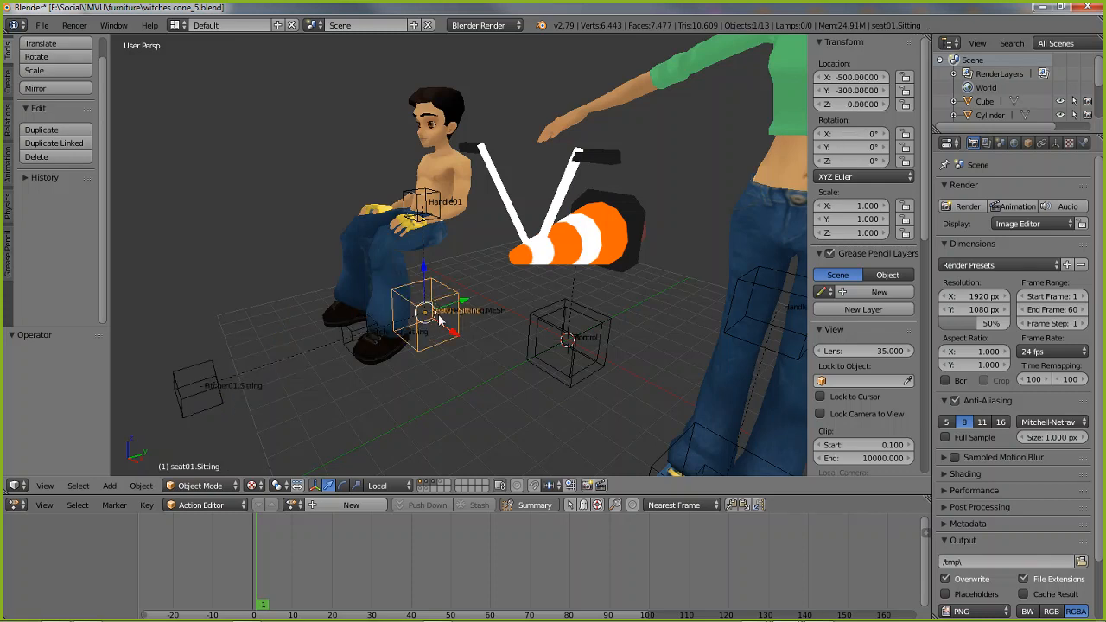
right_click(418, 196)
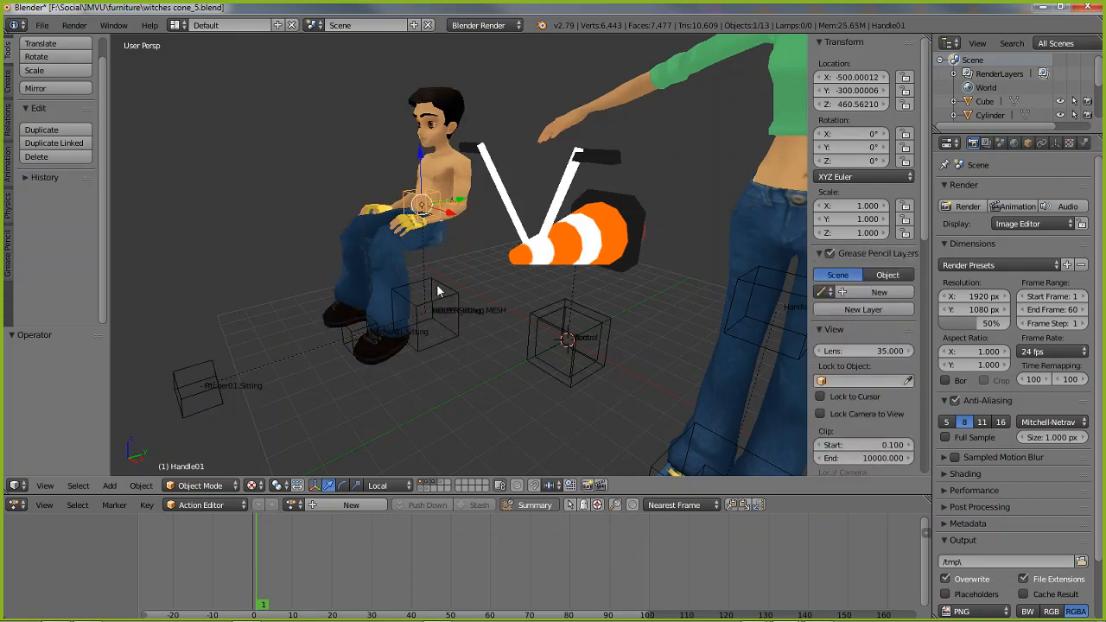
right_click(437, 291, "shift")
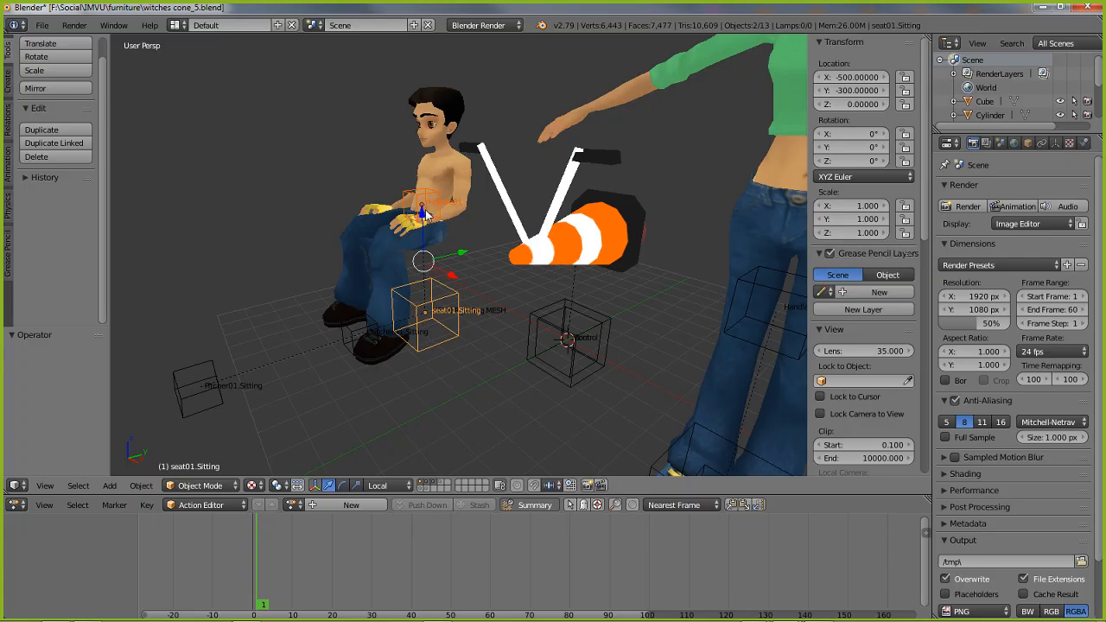
middle_click_drag(483, 301, 500, 309)
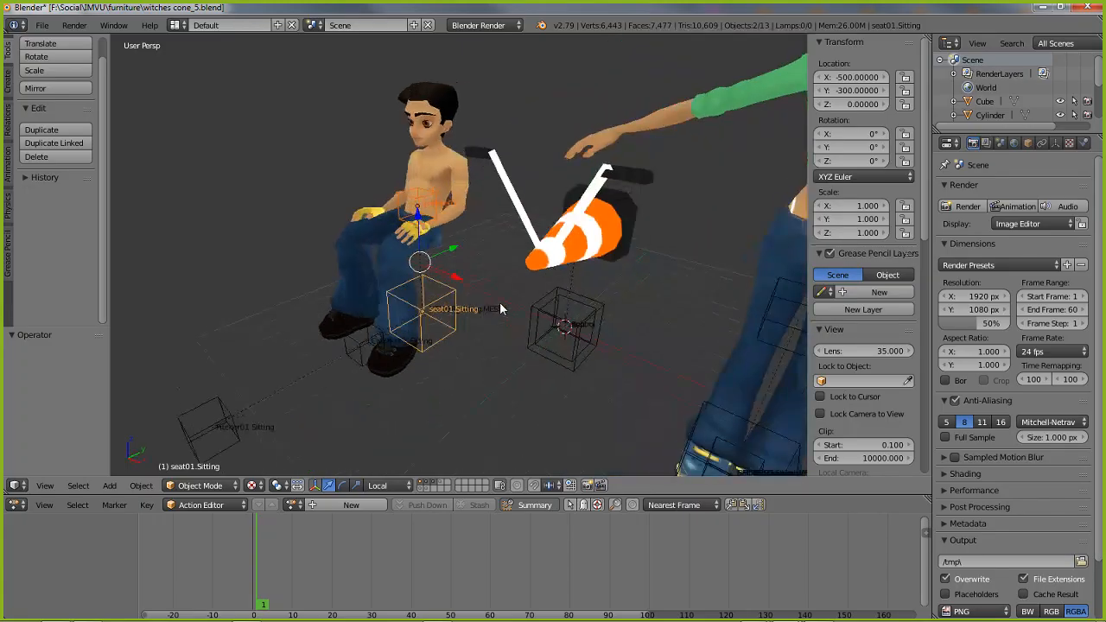
Select the standing helper avatar and display only the third layer, which holds it
middle_click_drag(565, 323, 454, 308, "shift")
scroll(449, 308, "down", 2)
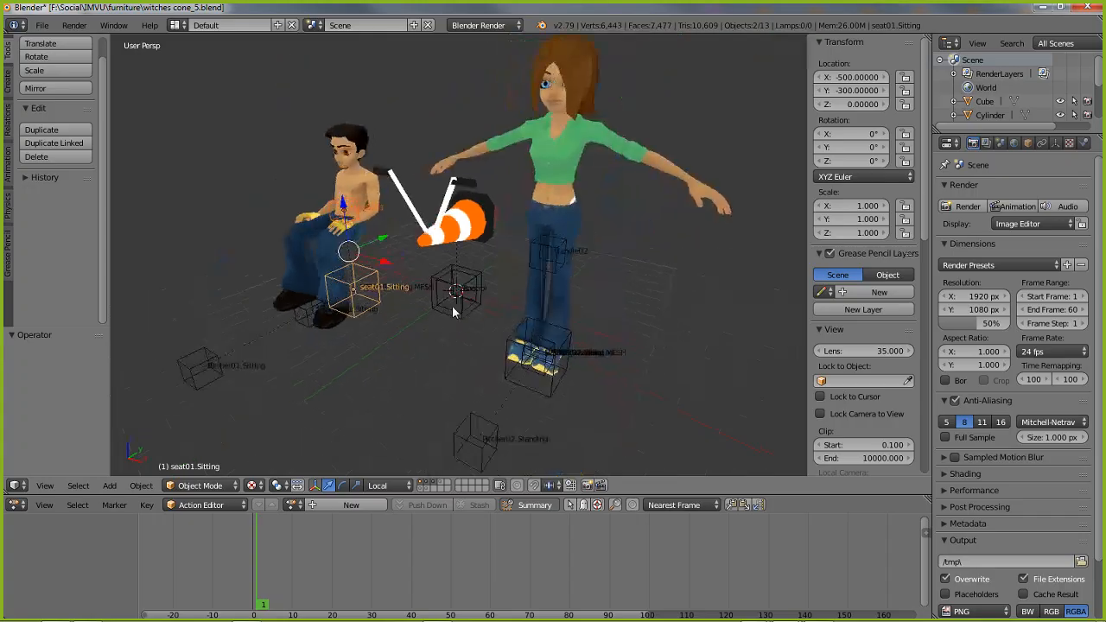
right_click(531, 287)
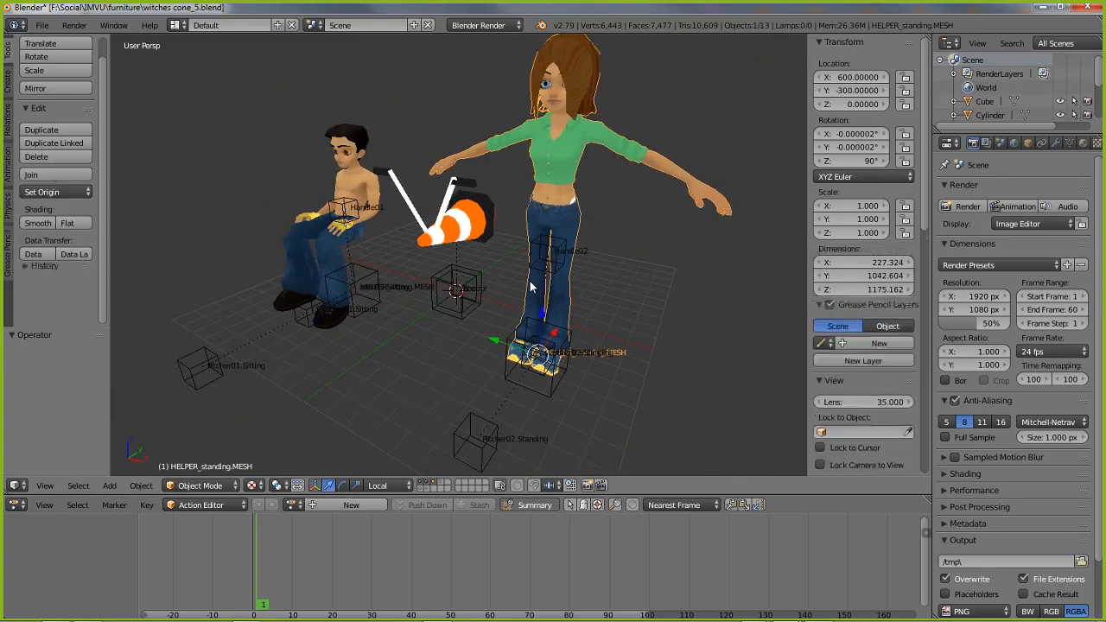
left_click(435, 486)
left_click(434, 486, "shift")
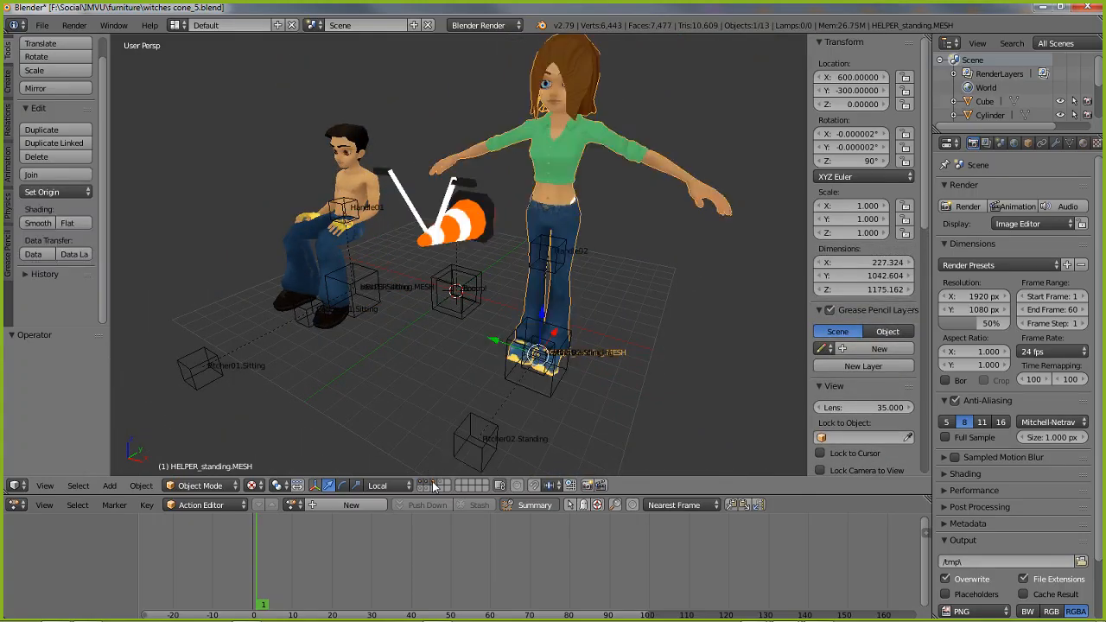
left_click(434, 486, "shift")
left_click(434, 487)
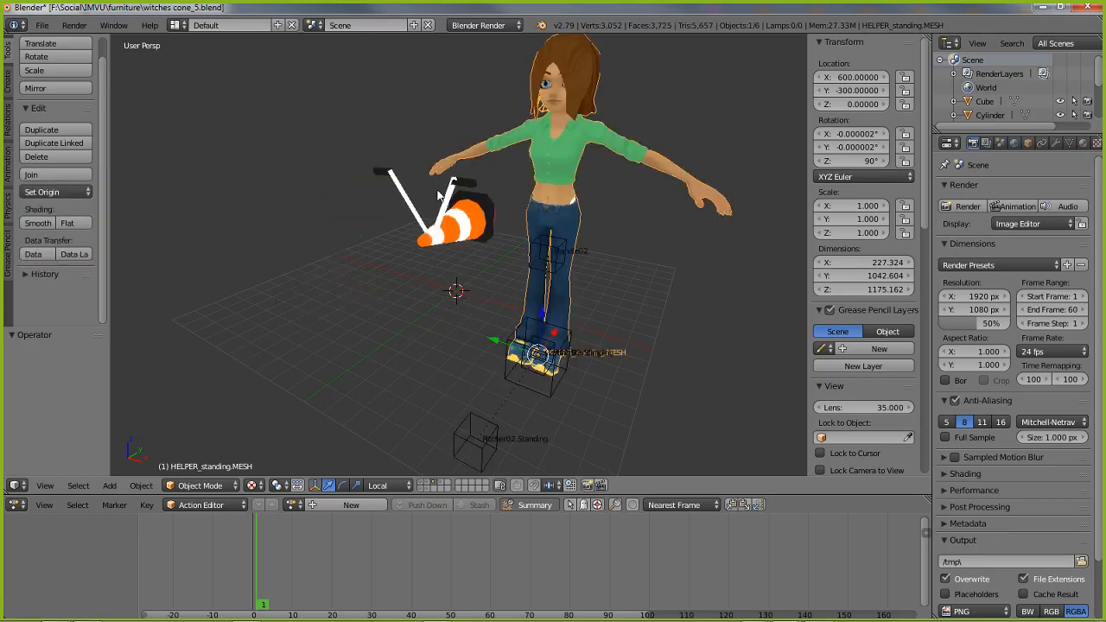
Move the cone to the second layer and display that layer together with the sitting avatar's layer
right_click(458, 228)
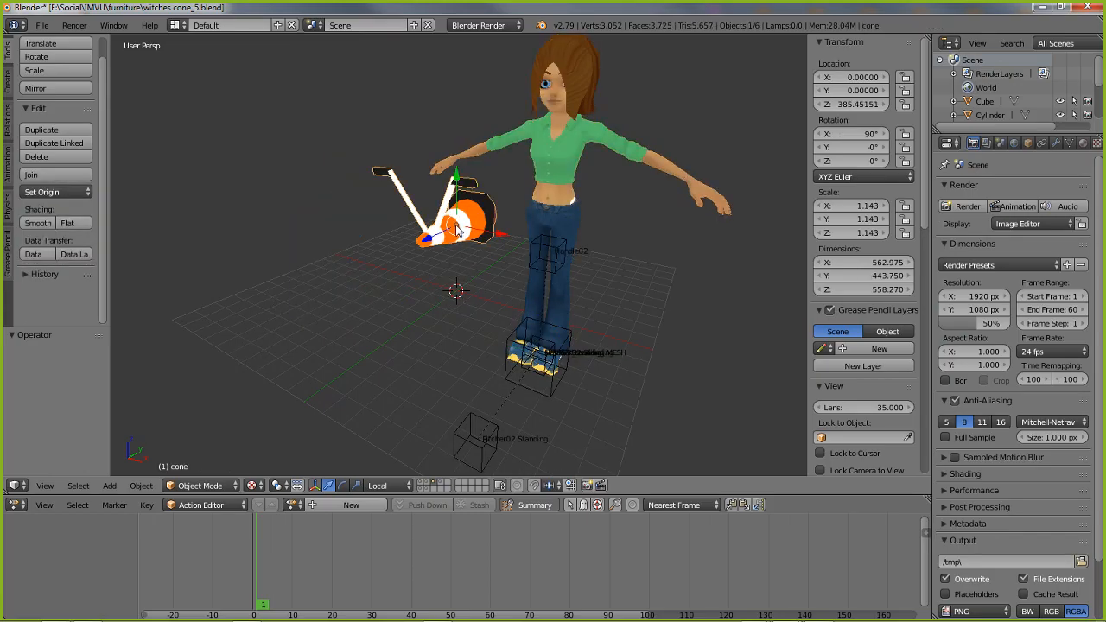
key("m")
left_click(577, 253)
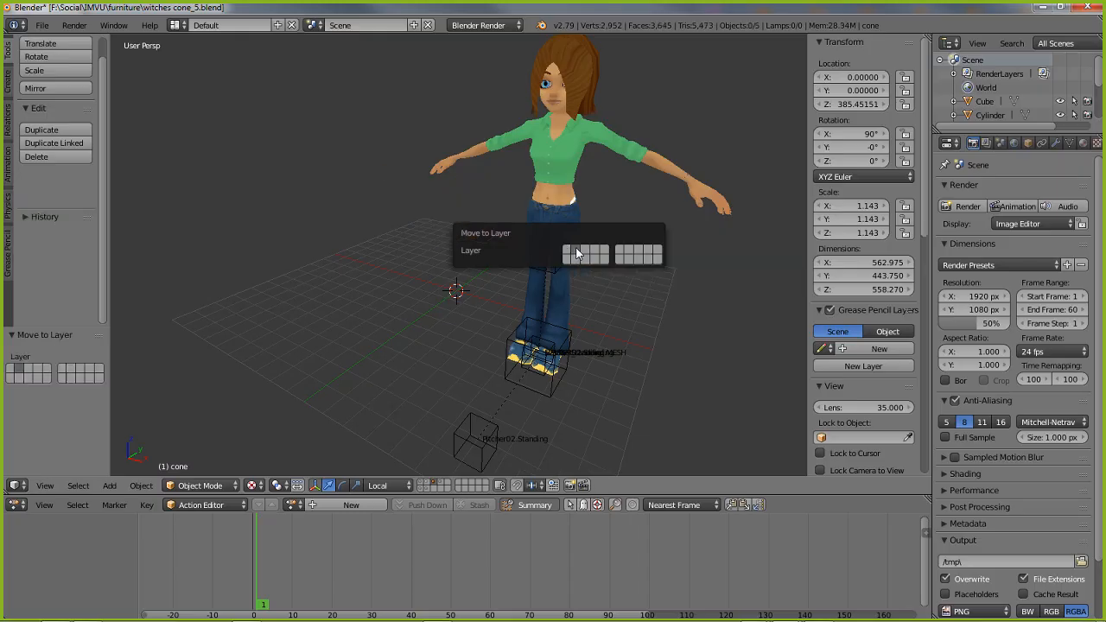
left_click(425, 486)
left_click(425, 486, "shift")
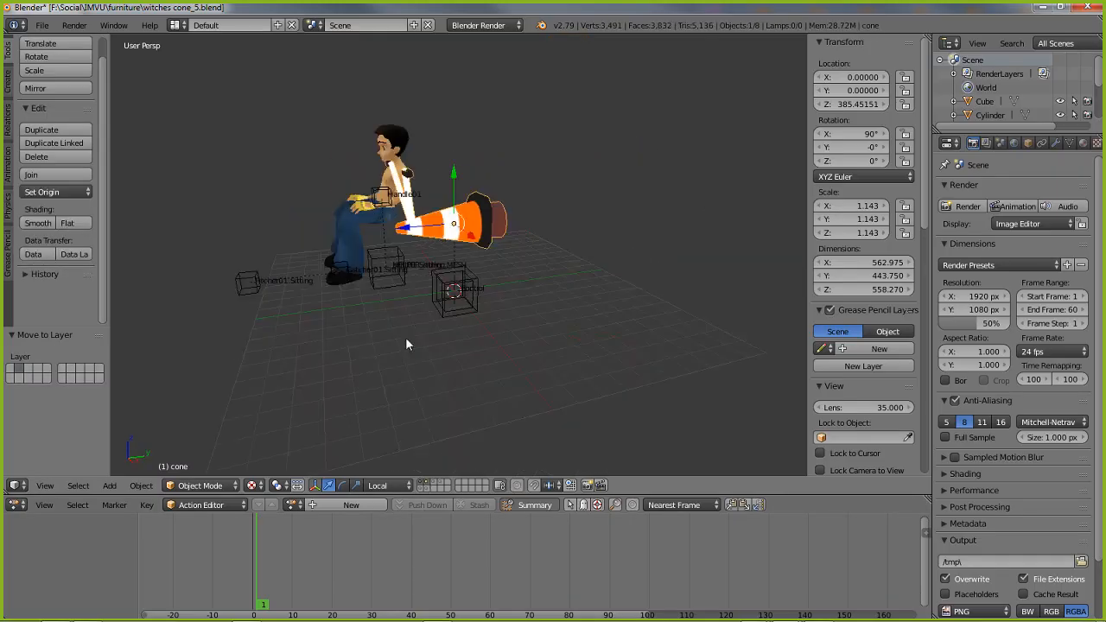
Orbit around the cone and sitting avatar, and point out the scene's layer controls
scroll(432, 334, "up", 2)
middle_click_drag(322, 318, 401, 321, "shift")
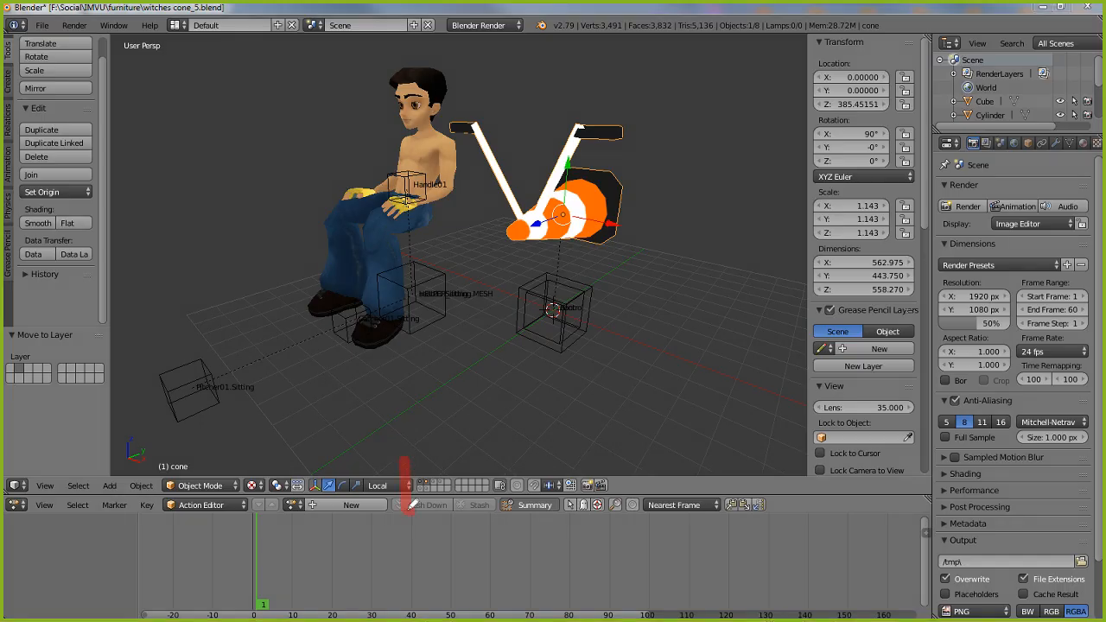
mouse_move(411, 507)
left_mouse_down()
mouse_move(506, 469)
mouse_move(398, 458)
left_mouse_up()
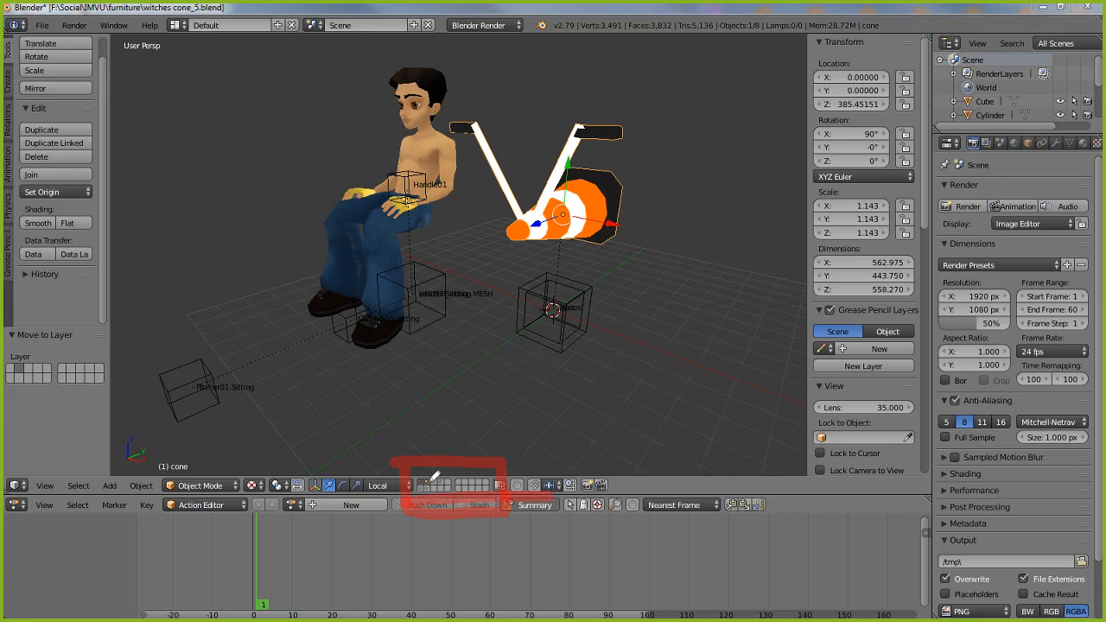
left_click(431, 438)
left_click(448, 437)
left_click(469, 436)
left_click(489, 436)
left_click(511, 436)
key("Escape")
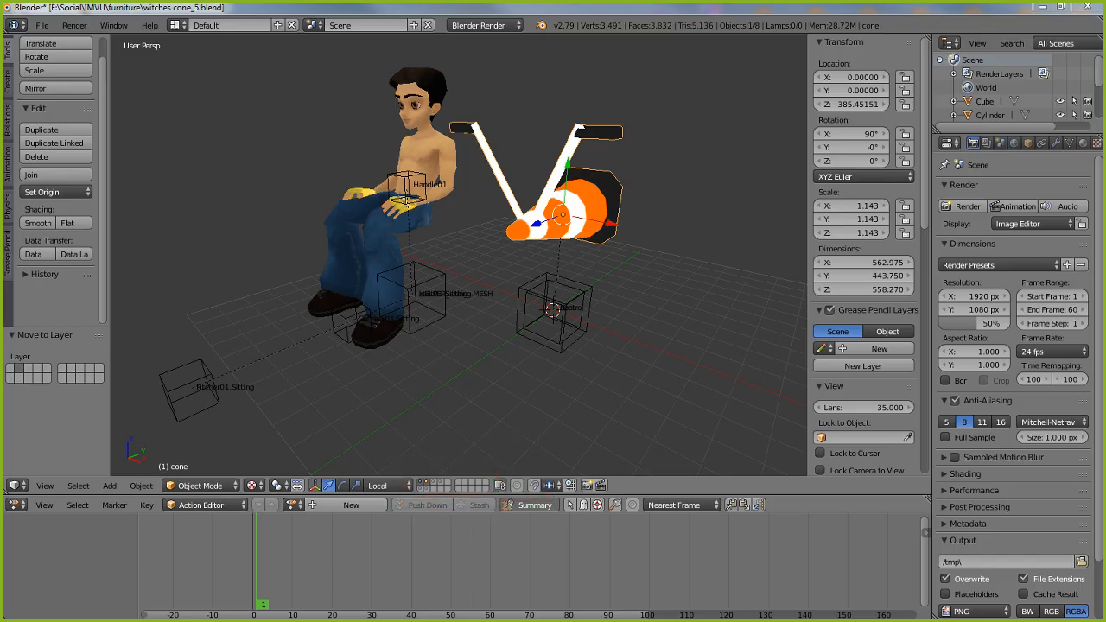
View the layers one at a time: the white cone mesh, the numbered cube, the cone with its control empty, and the standing avatar
left_click(436, 485)
left_click(440, 485)
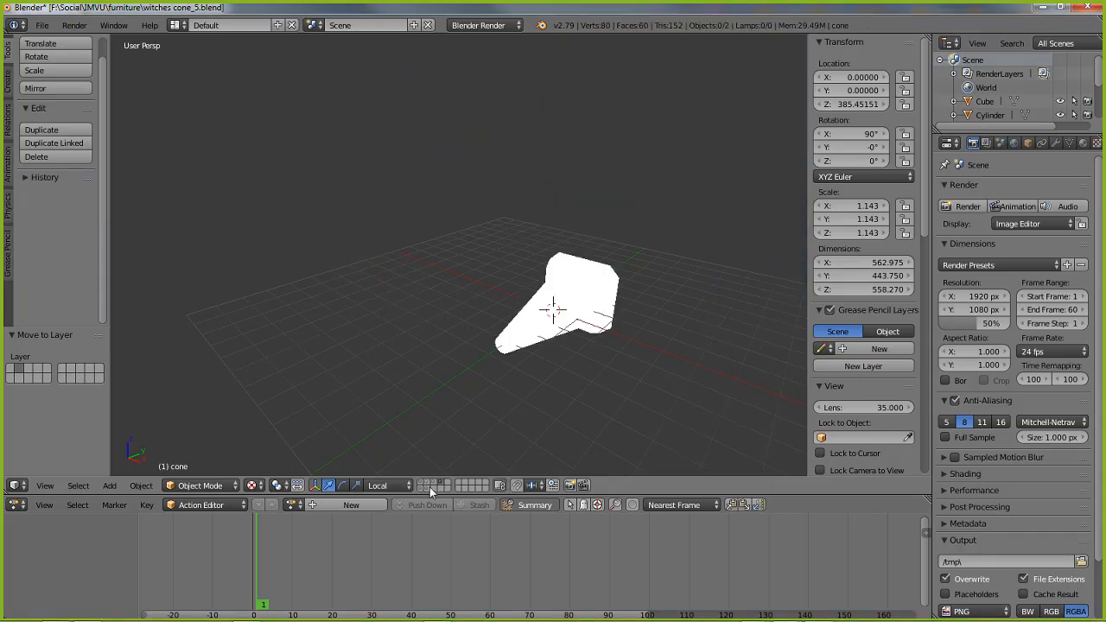
left_click(421, 488)
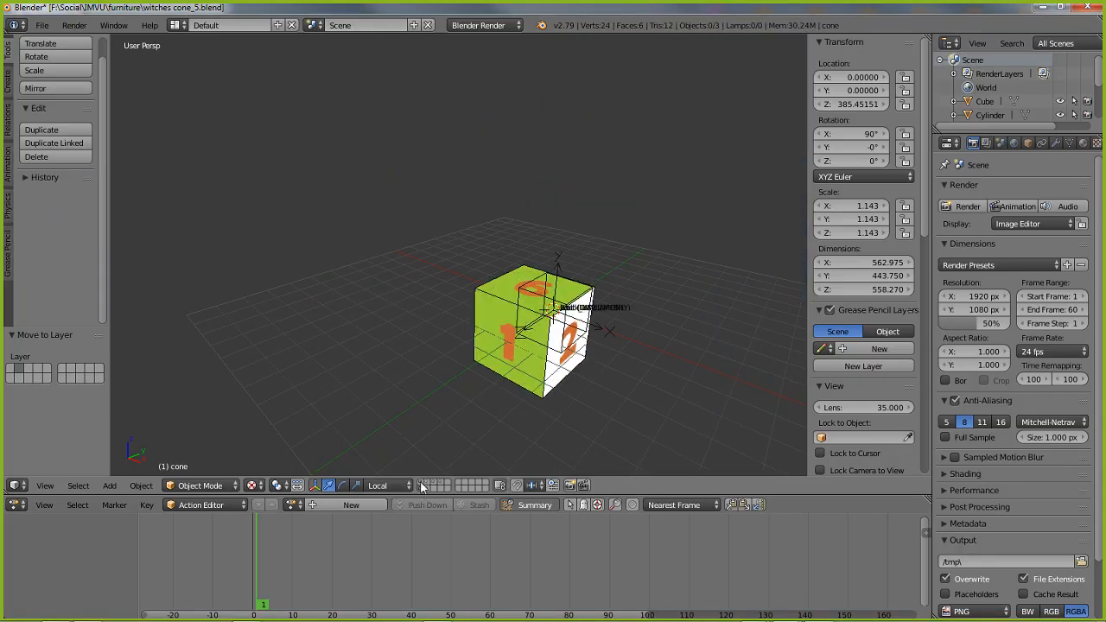
left_click(425, 485)
left_click(431, 485)
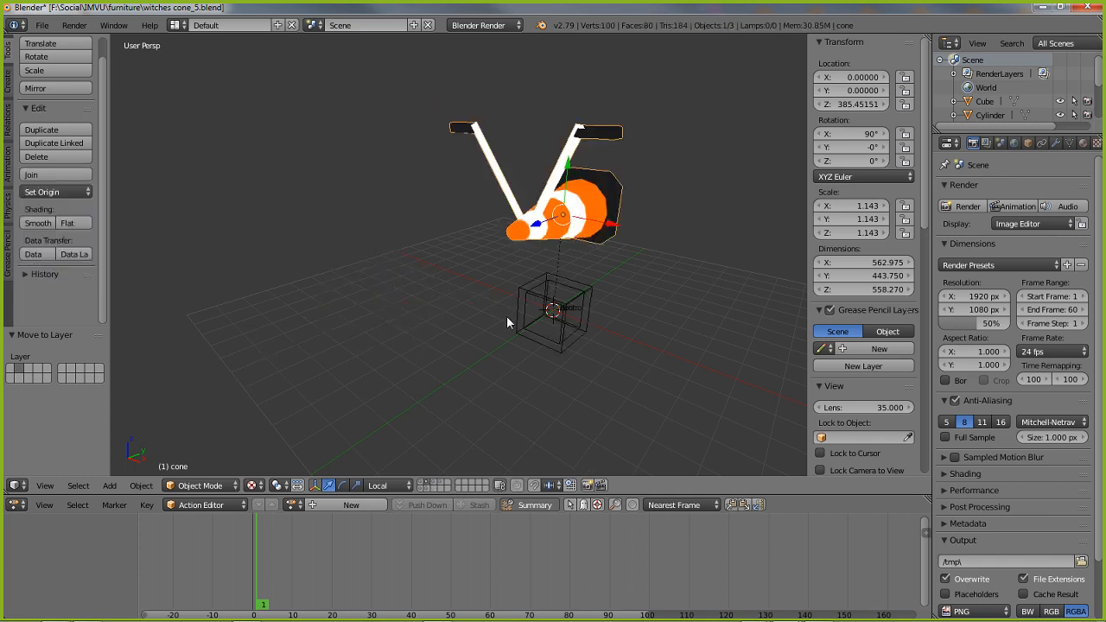
left_click(439, 486)
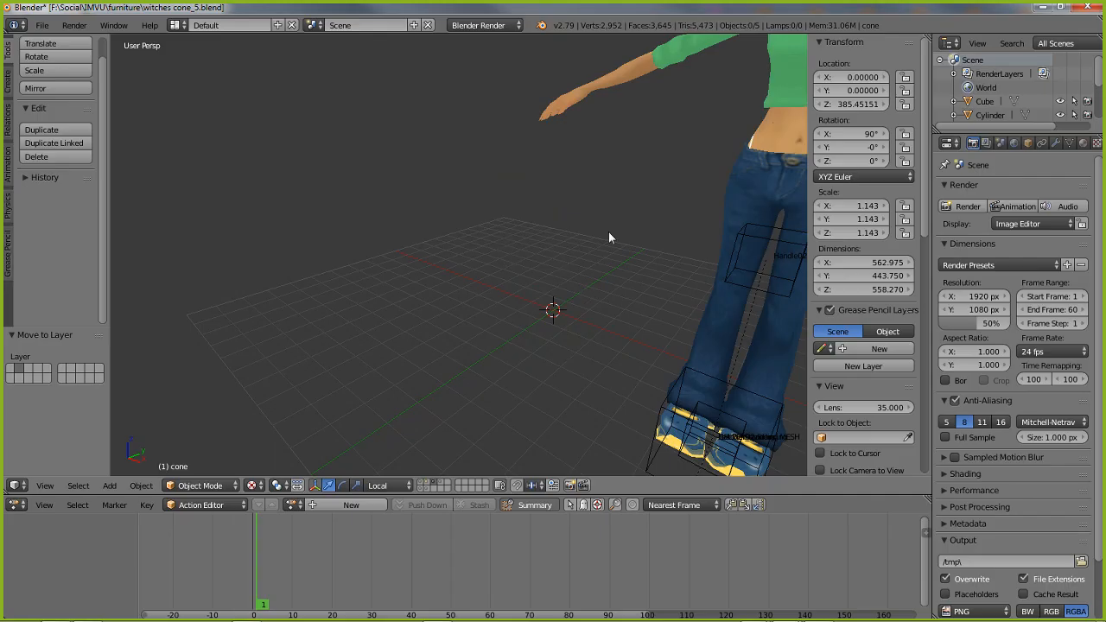
middle_click_drag(609, 231, 557, 213, "shift")
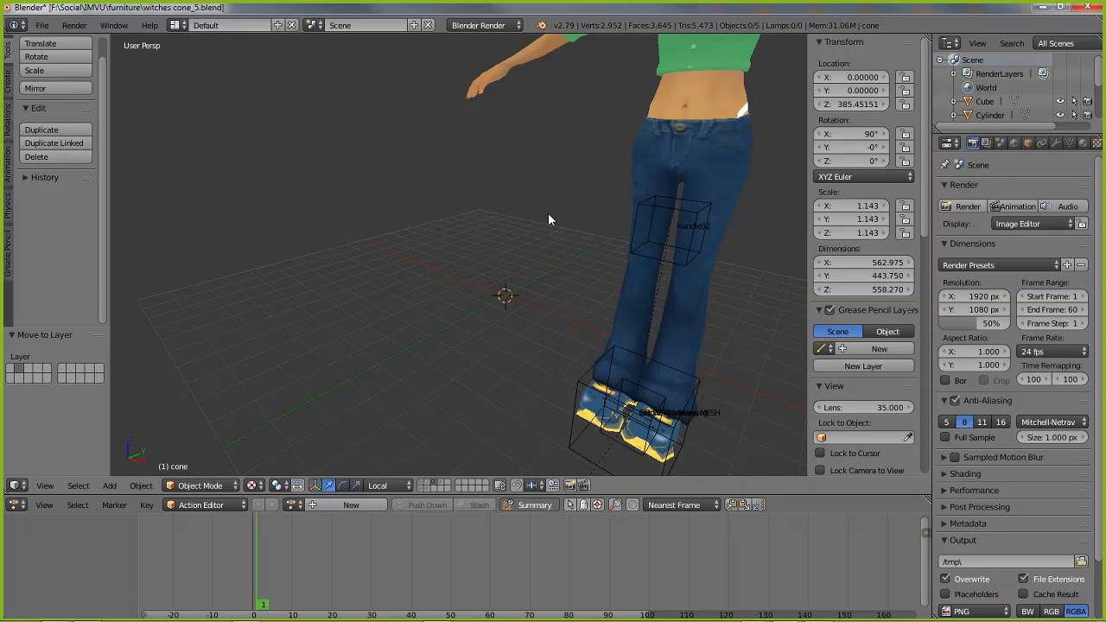
Select the standing helper avatar, and display the cone's second layer together with the sitting avatar's third layer
right_click(646, 240)
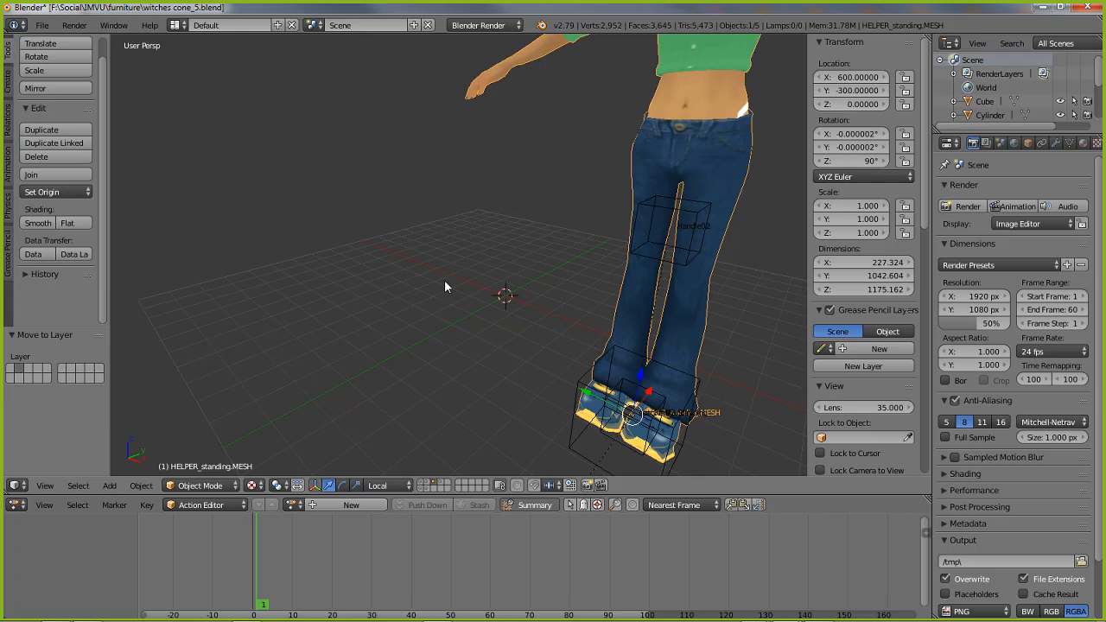
key("m")
left_click(429, 488)
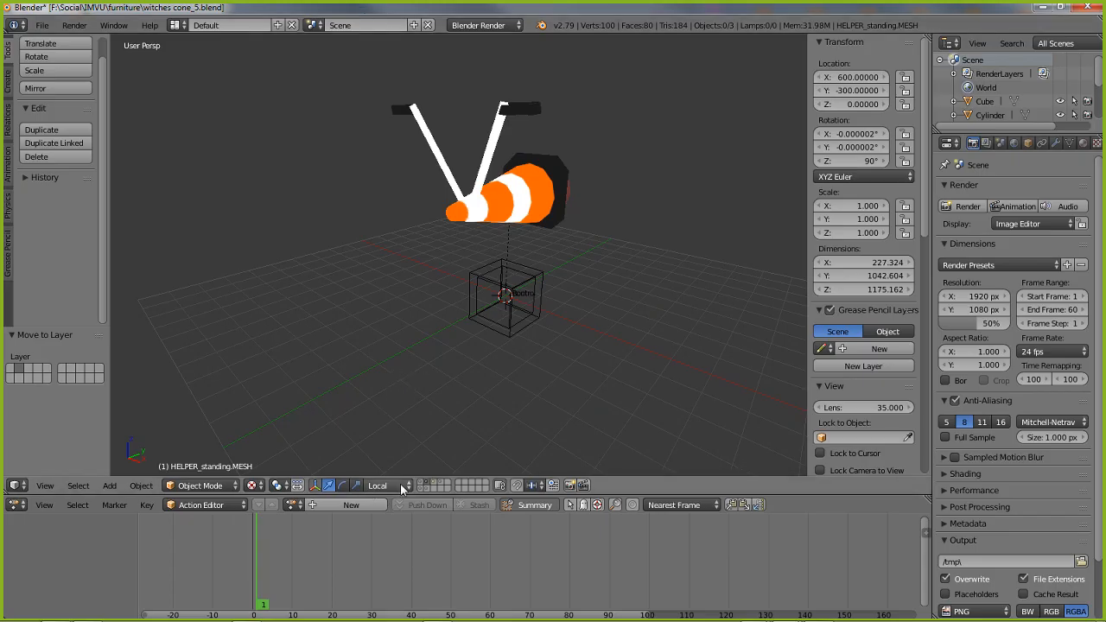
left_click(434, 483)
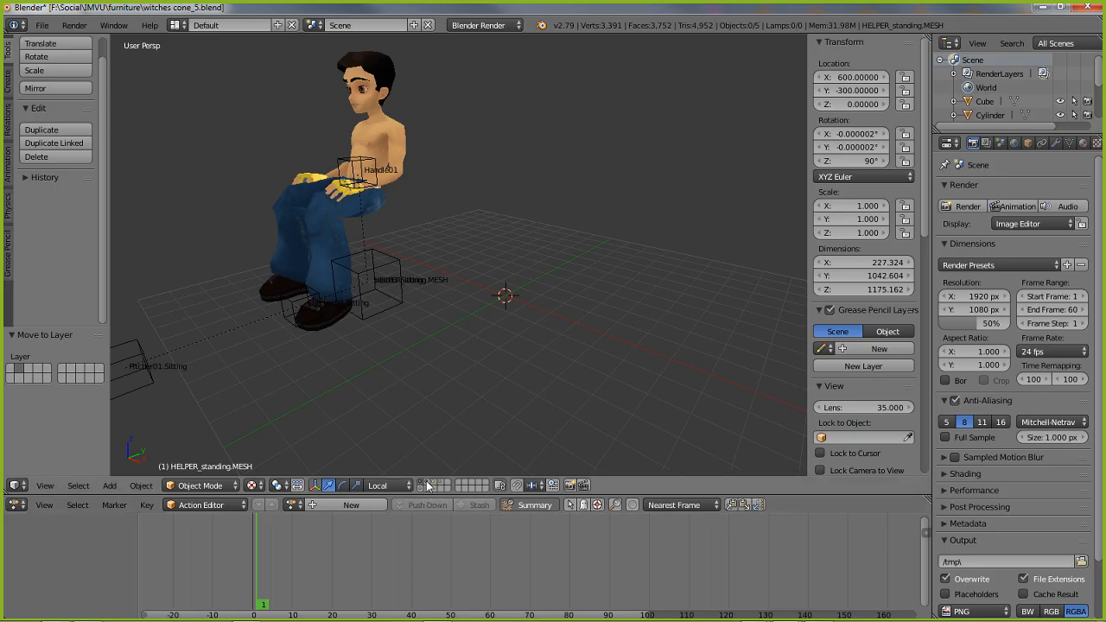
left_click(427, 481, "shift")
scroll(435, 249, "down", 2)
middle_click_drag(415, 292, 348, 312)
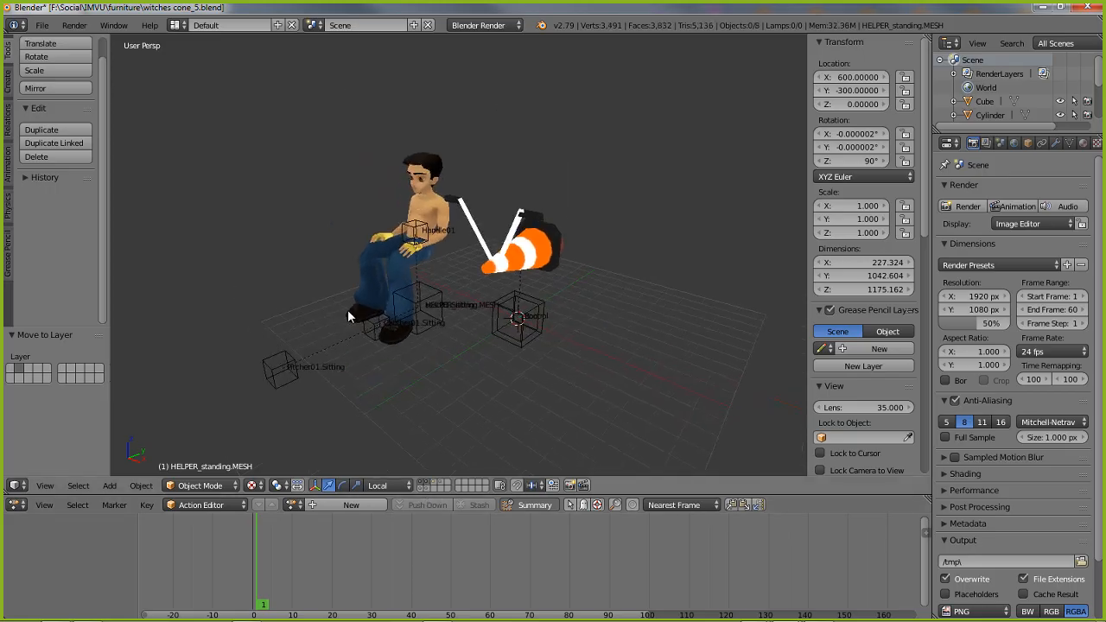
scroll(348, 312, "up", 1)
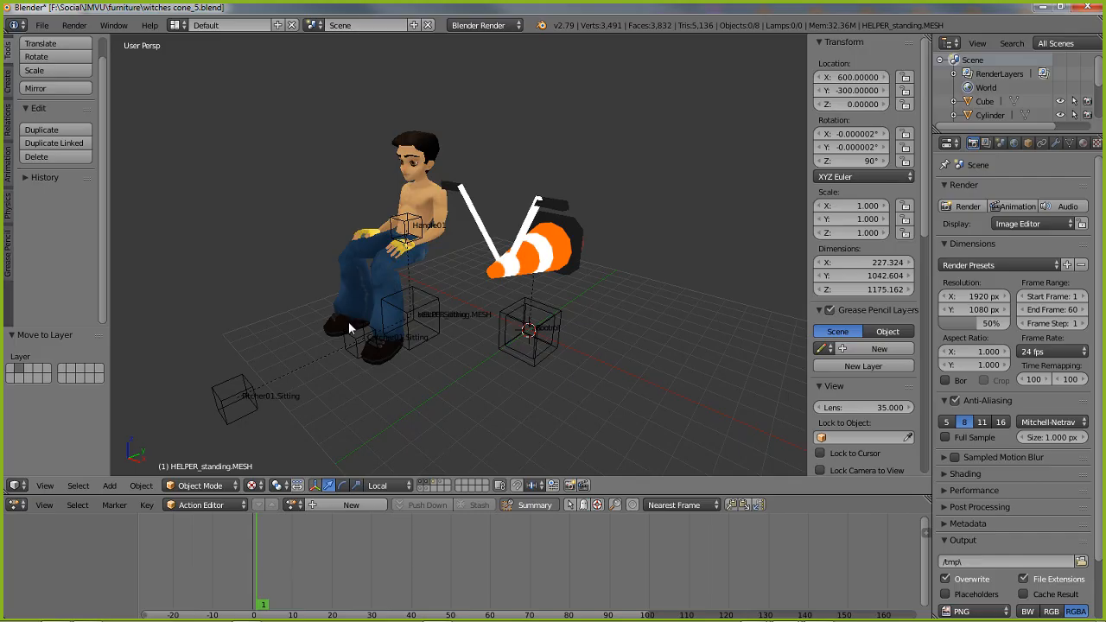
Select the seat01.Sitting node below the sitting avatar and enlarge the 3D viewport by shrinking the Action Editor
left_click(424, 311)
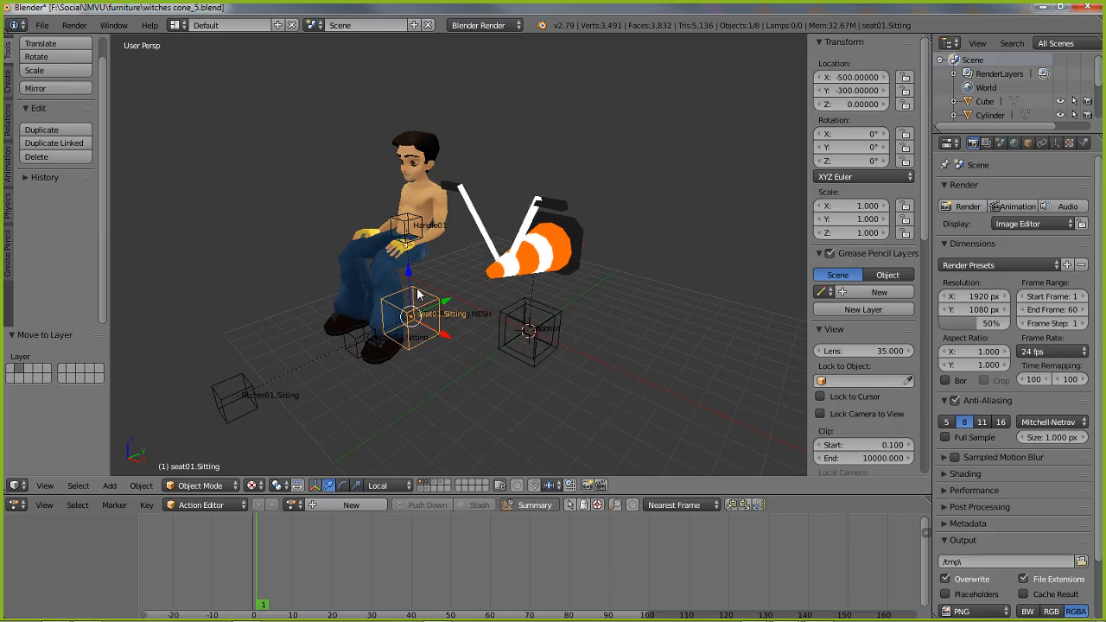
middle_click_drag(421, 297, 389, 292)
scroll(319, 323, "up", 2)
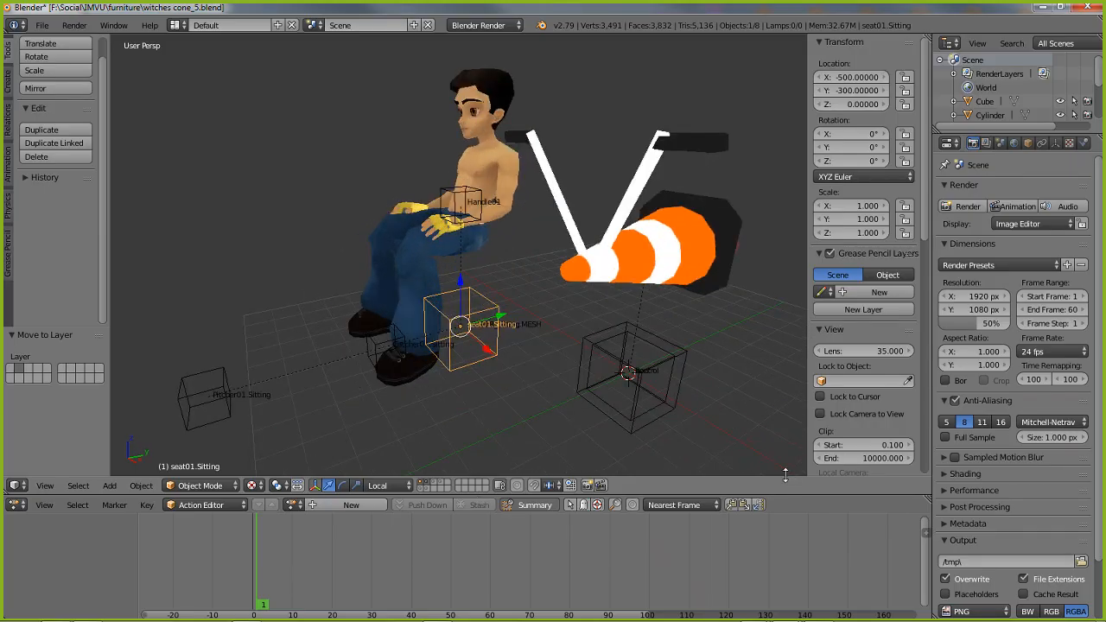
left_click_drag(789, 494, 790, 555)
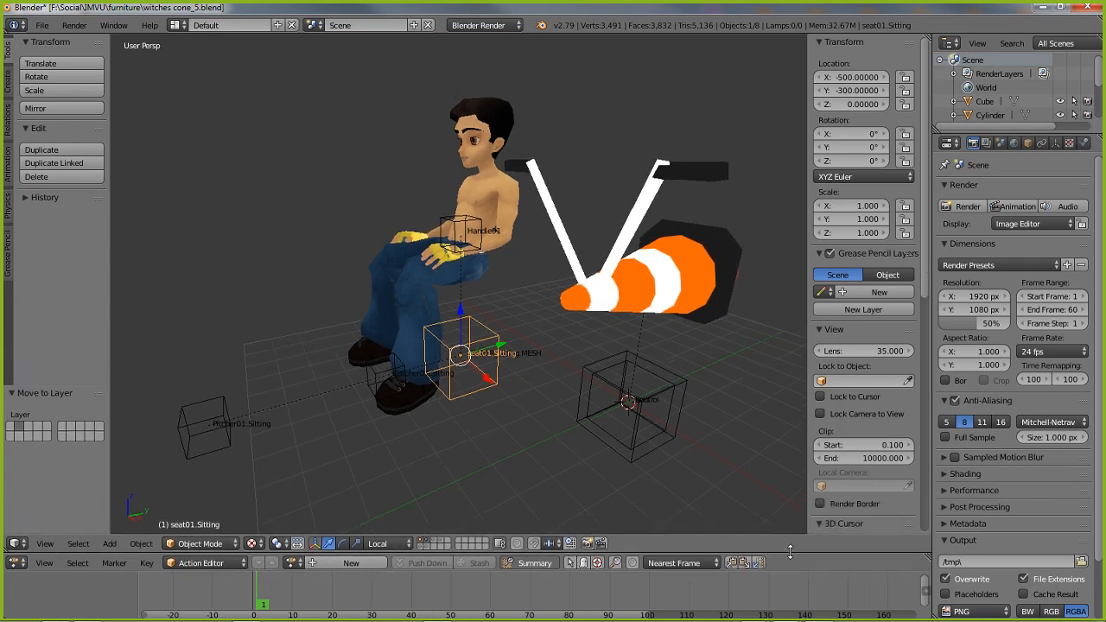
Point out the nodes by selecting Handle01 and control along with the seat, and Catcher01.Sitting with Pitcher01.Sitting and Root
right_click(443, 230, "shift")
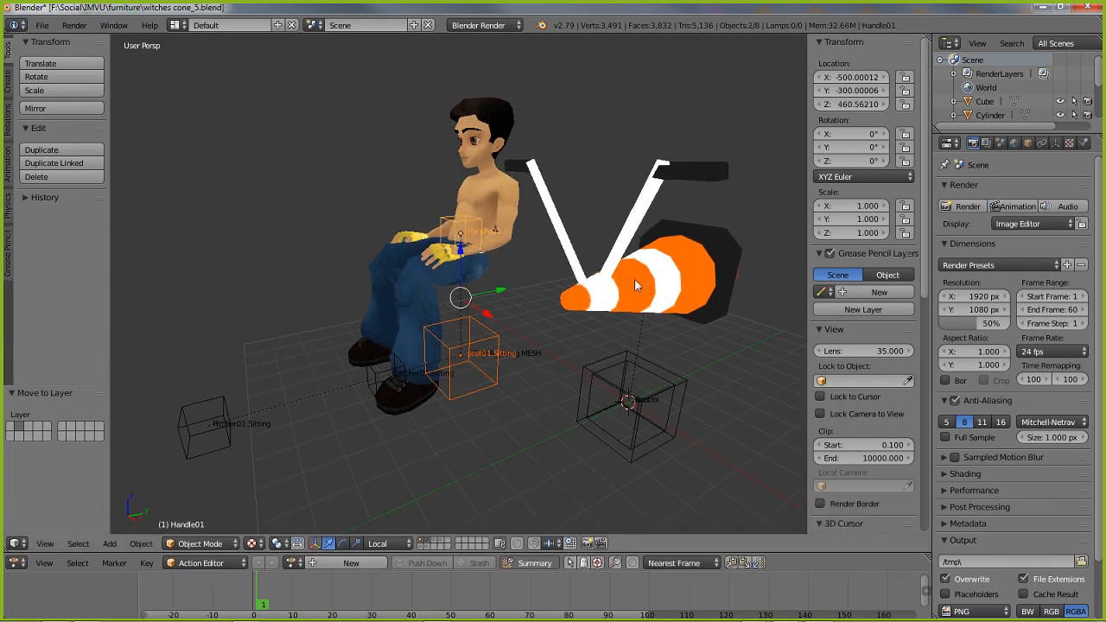
right_click(619, 372, "shift")
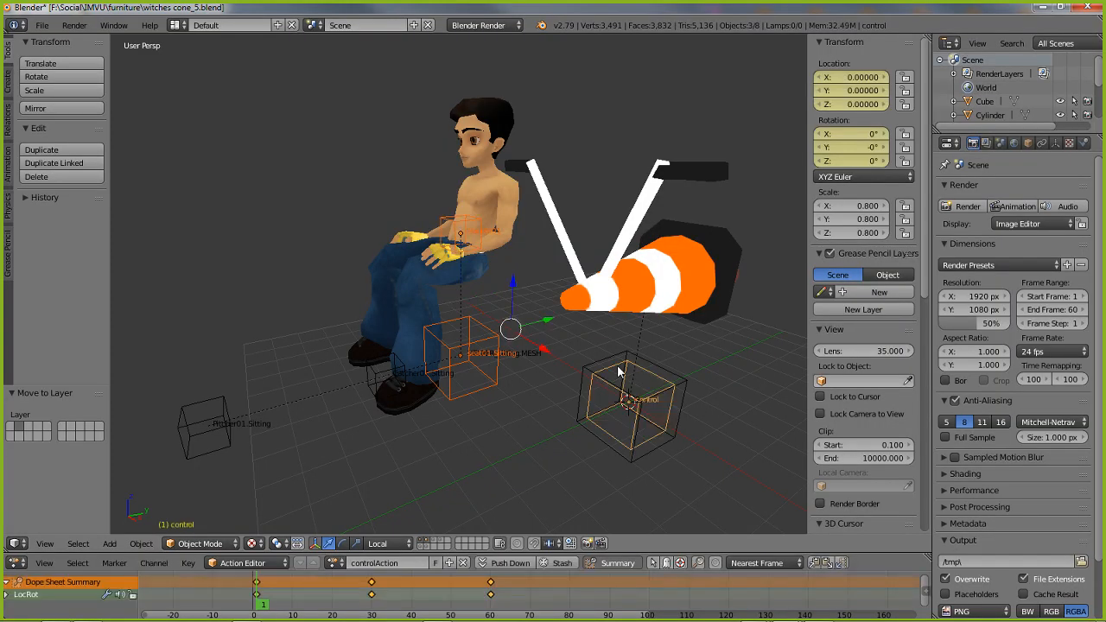
right_click(363, 373)
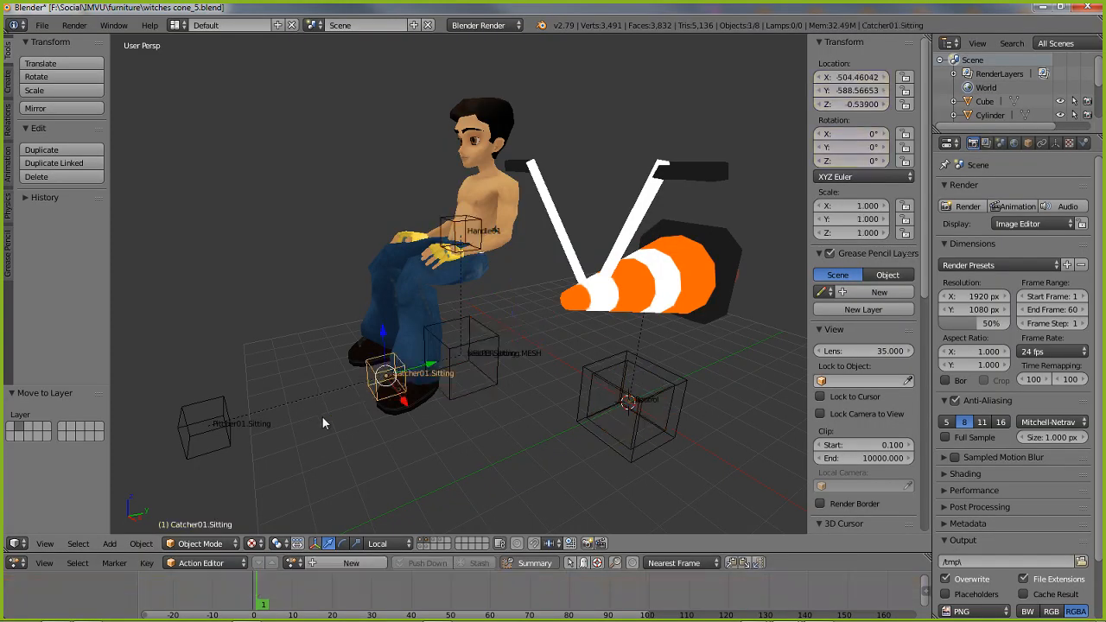
right_click(208, 429, "shift")
right_click(617, 461, "shift")
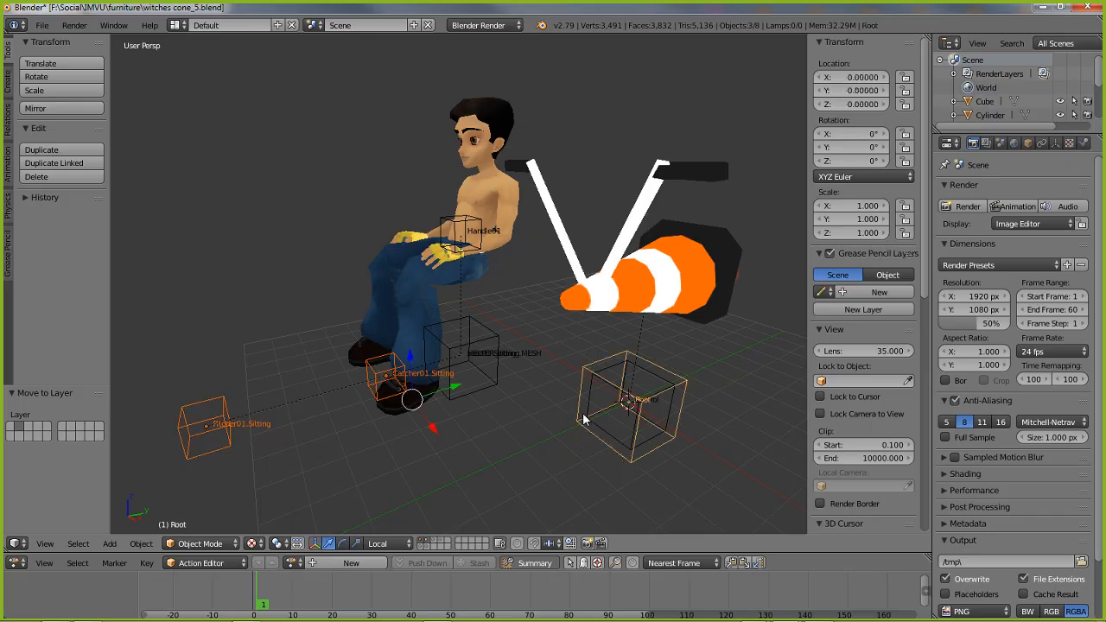
scroll(473, 357, "up", 2, "ctrl")
scroll(479, 366, "down", 1, "ctrl")
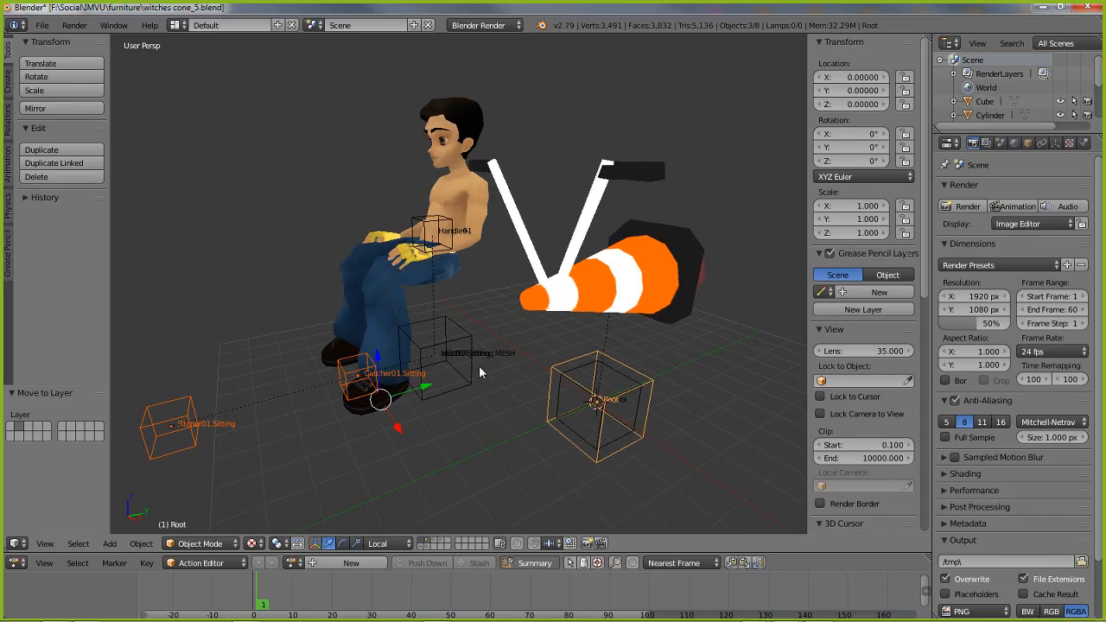
scroll(479, 365, "down", 1, "ctrl")
Move the seat01.Sitting node about 484 units along its local X axis, level with the cone
right_click(444, 356)
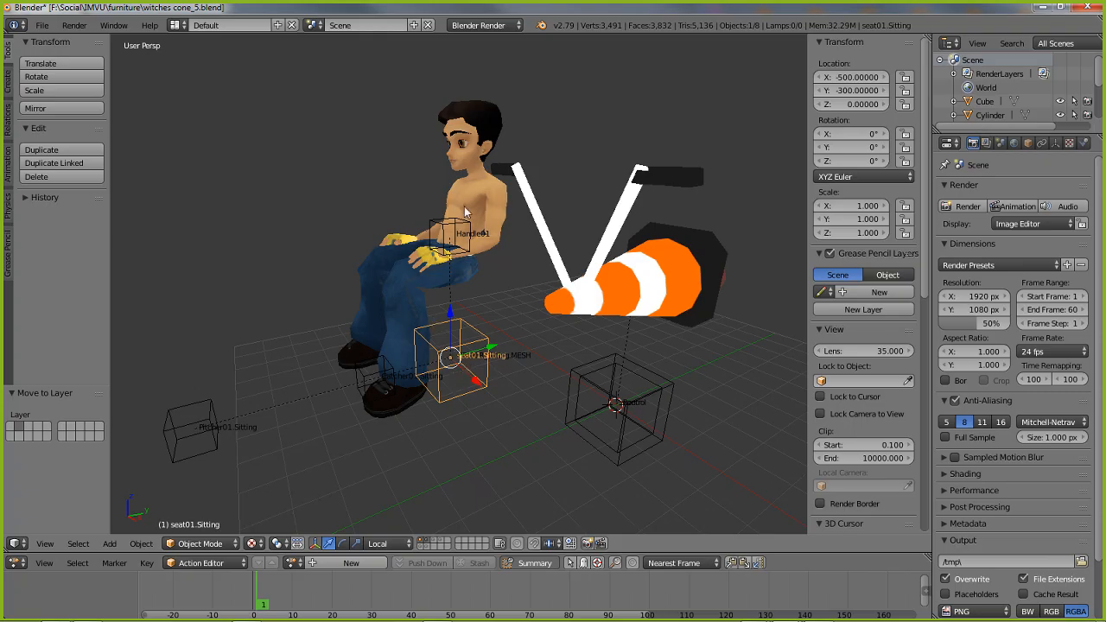
key("g")
key("x")
key("x")
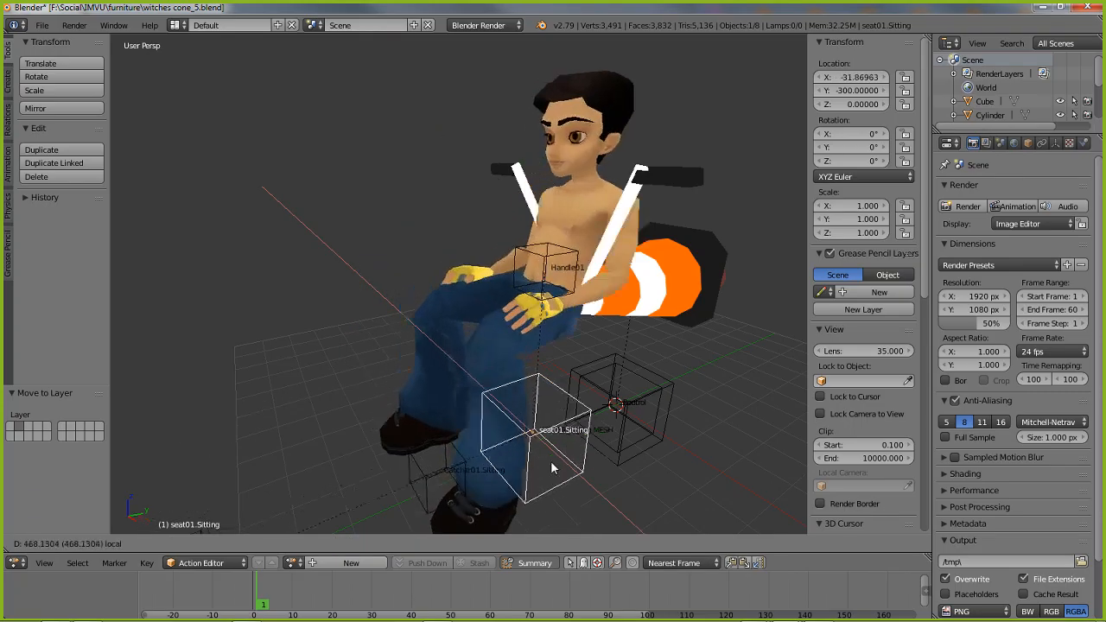
left_click(560, 463)
Move the seat01.Sitting node about 296 units along its local Y axis so the avatar sits on the cone
middle_click_drag(559, 463, 493, 452)
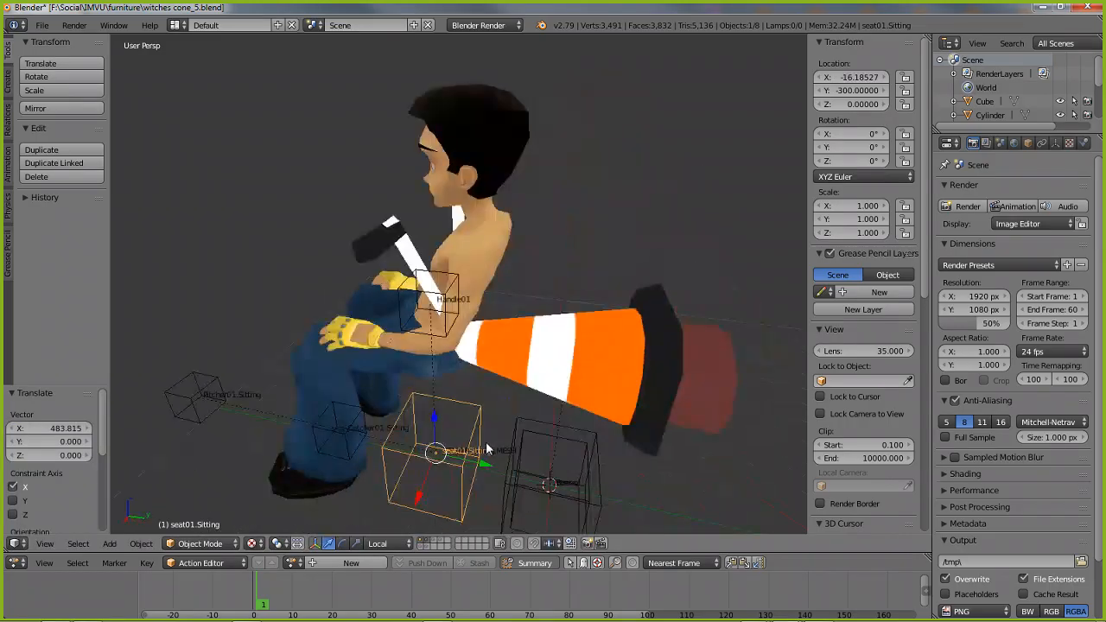
key("g")
key("y")
key("y")
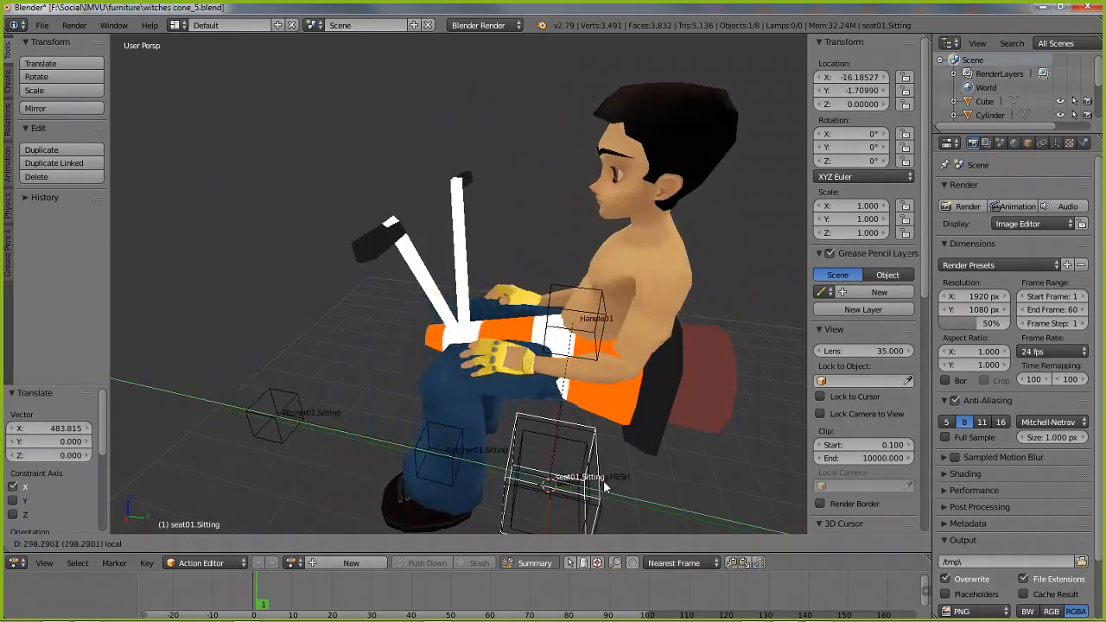
left_click(602, 479)
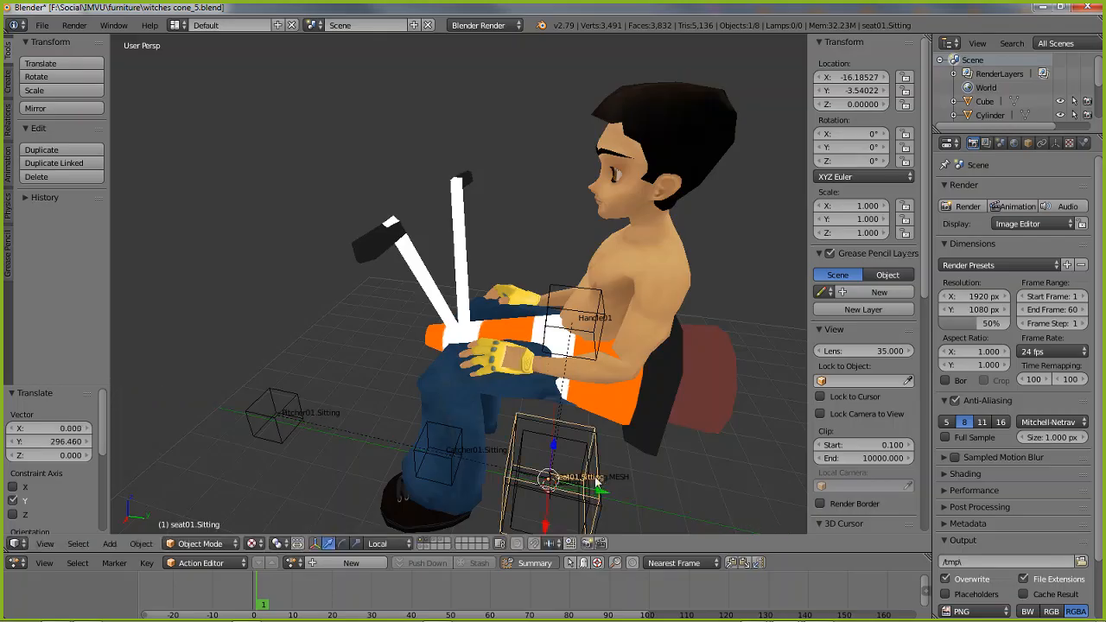
In top orthographic view, center seat01.Sitting on the Root node by moving it about 15.8 units in X and 2.6 in Y
middle_click_drag(602, 479, 516, 355)
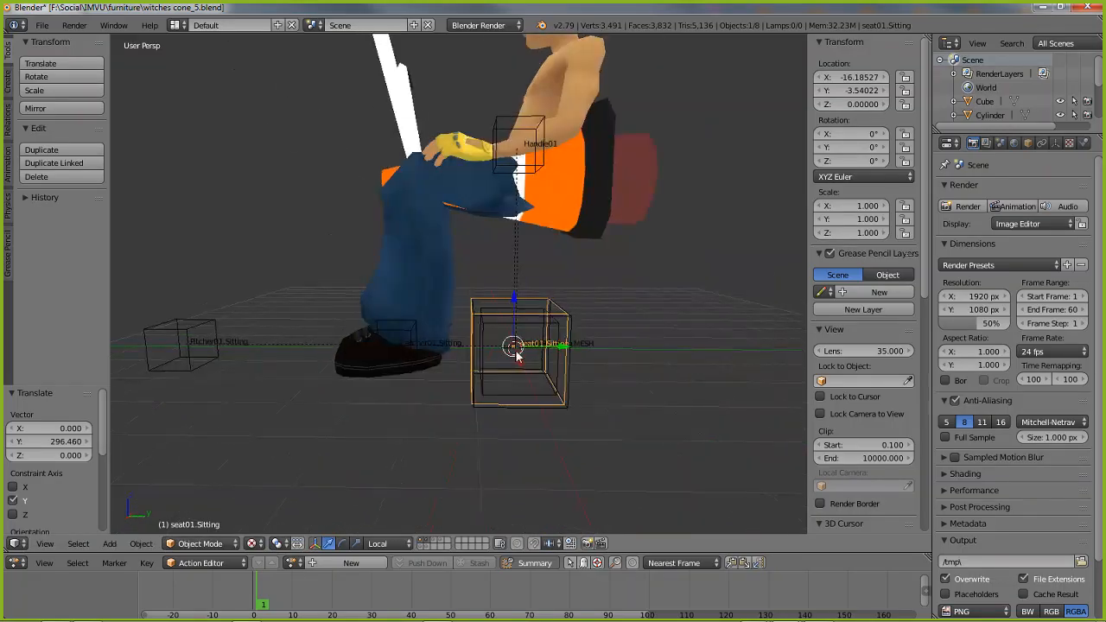
key("KP_7")
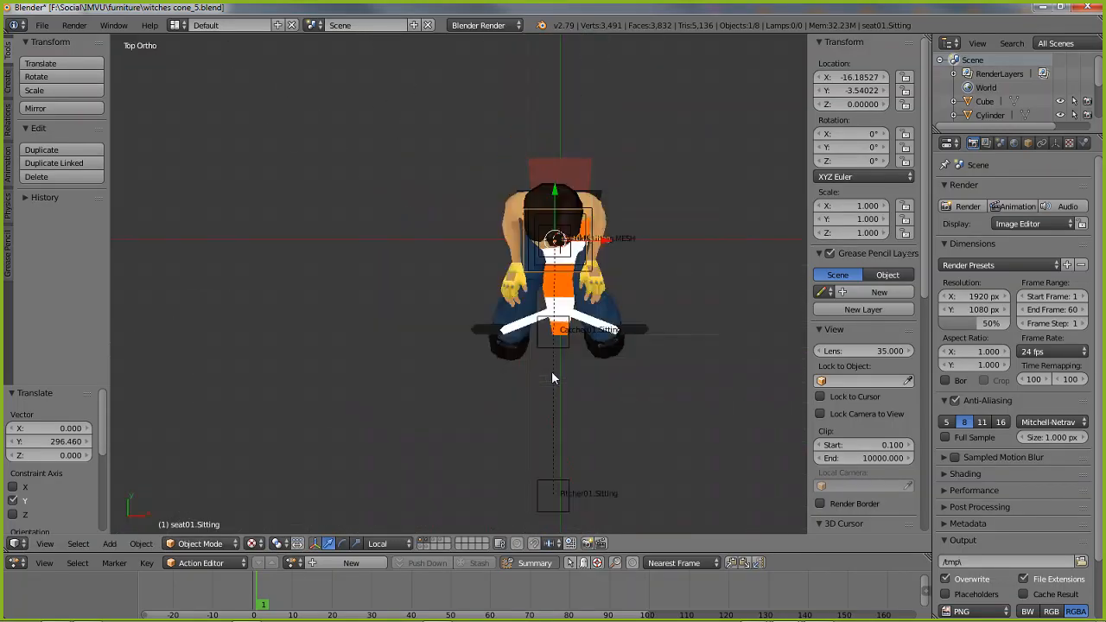
scroll(552, 371, "up", 2)
middle_click_drag(553, 251, 426, 313, "shift")
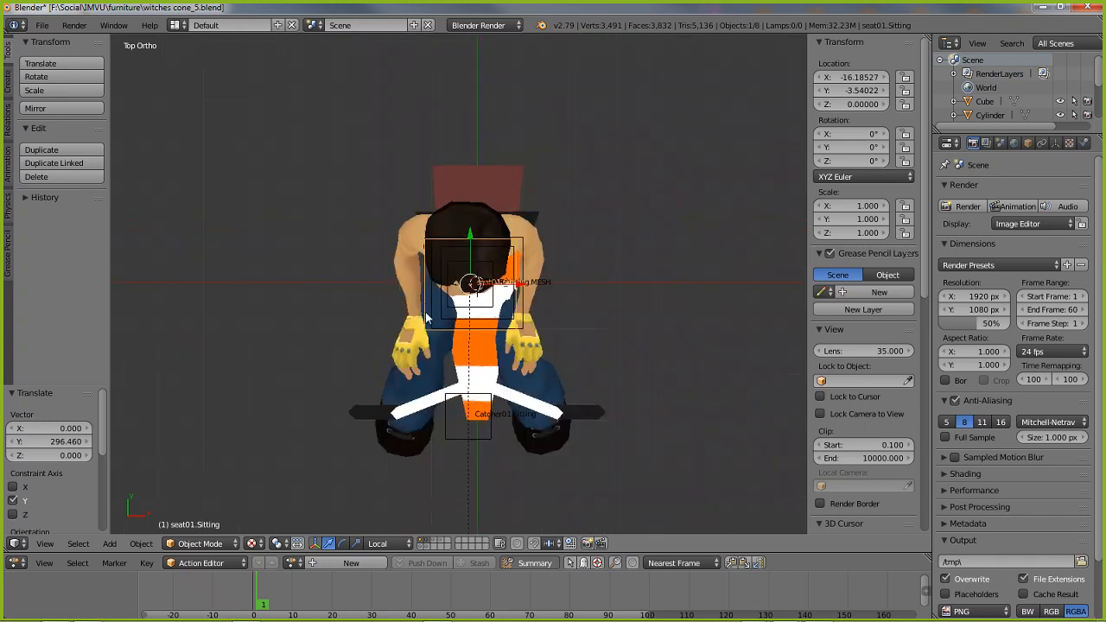
scroll(426, 317, "up", 3)
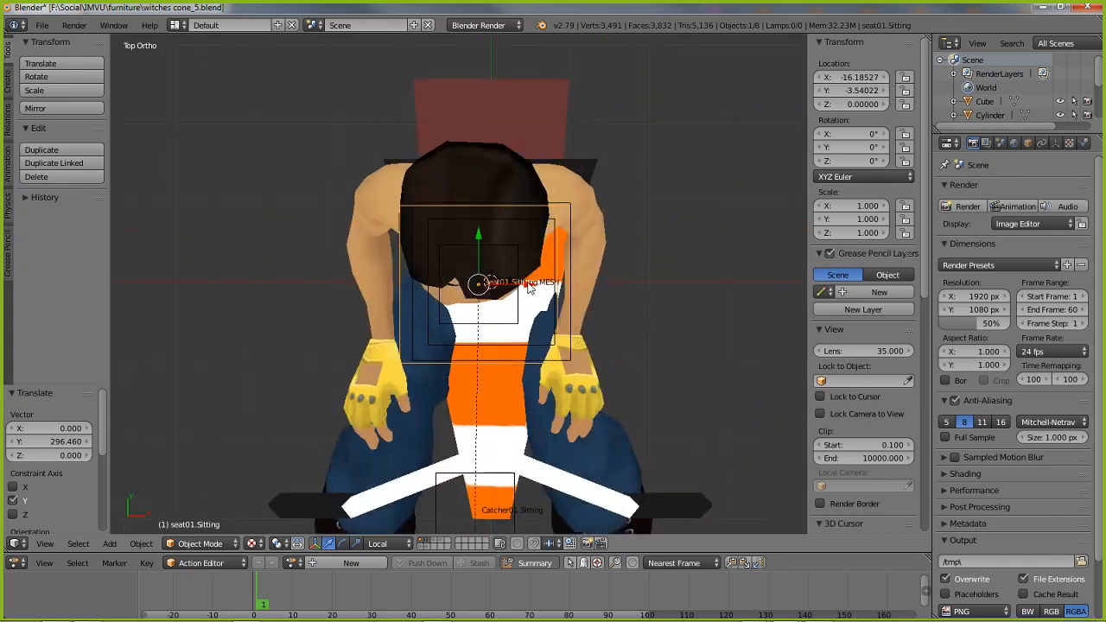
key("g")
key("x")
left_click(492, 313)
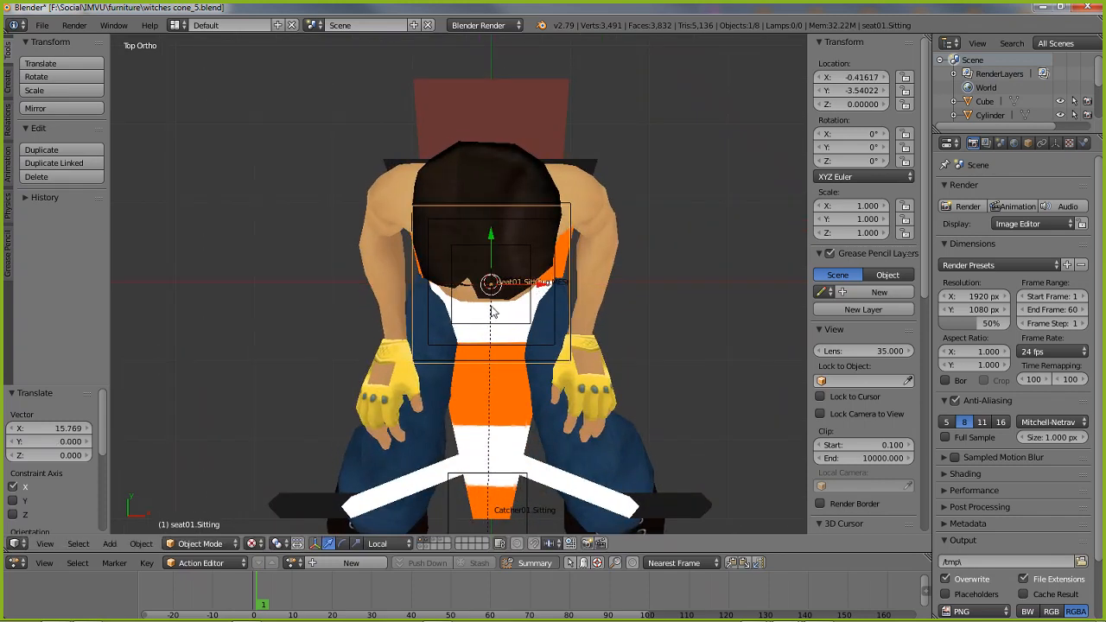
key("g")
key("y")
left_click(493, 238)
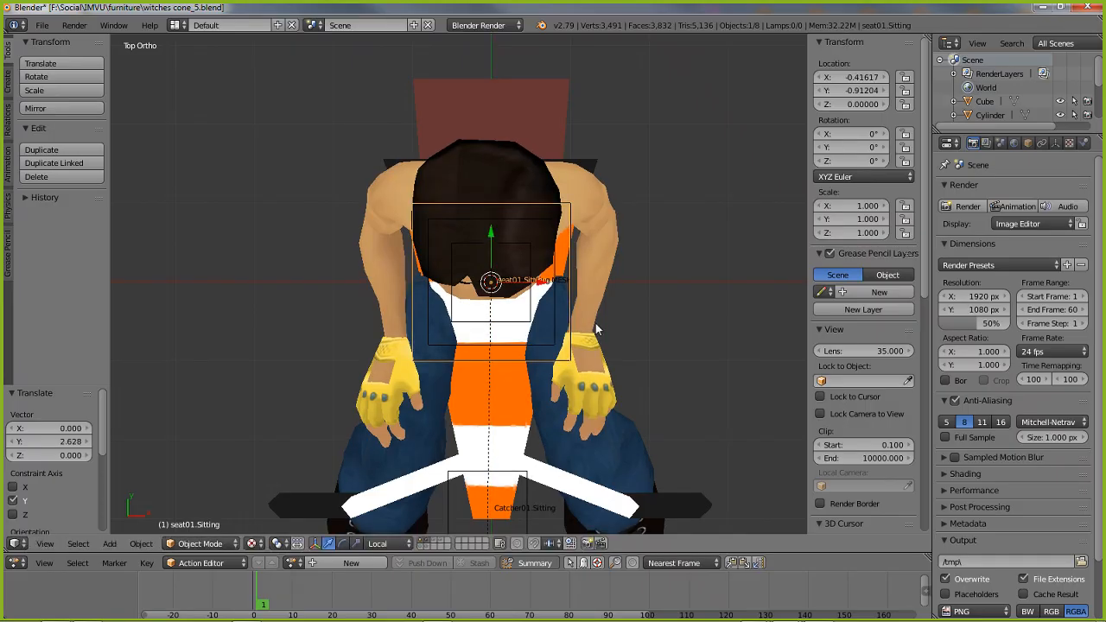
Compare the seat and root alignment in perspective and orthographic projection, including a side view
key("KP_5")
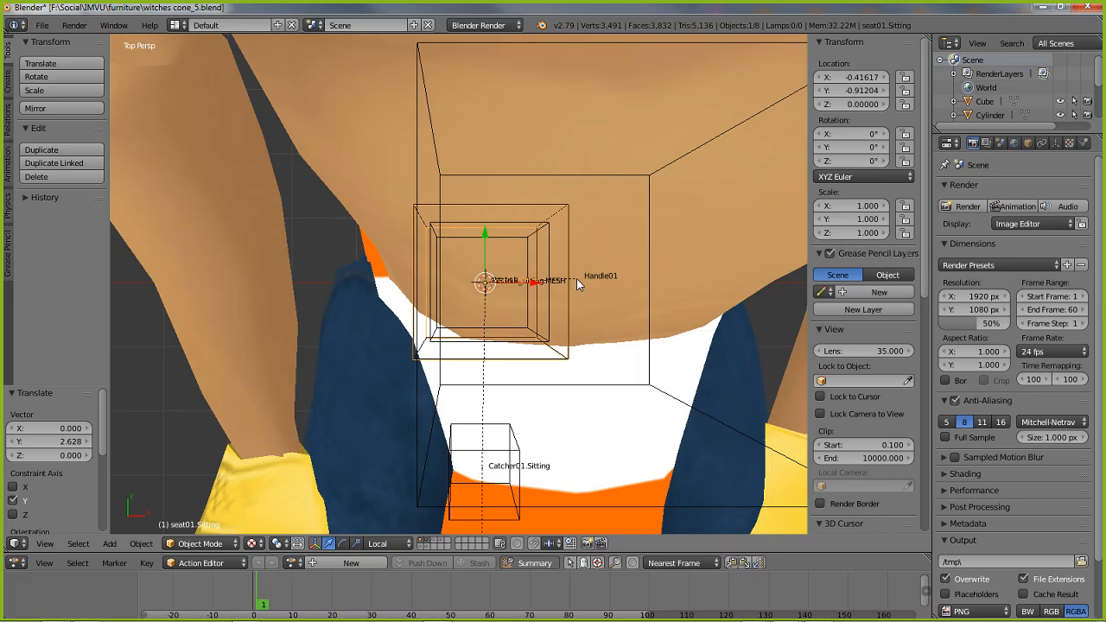
key("KP_1")
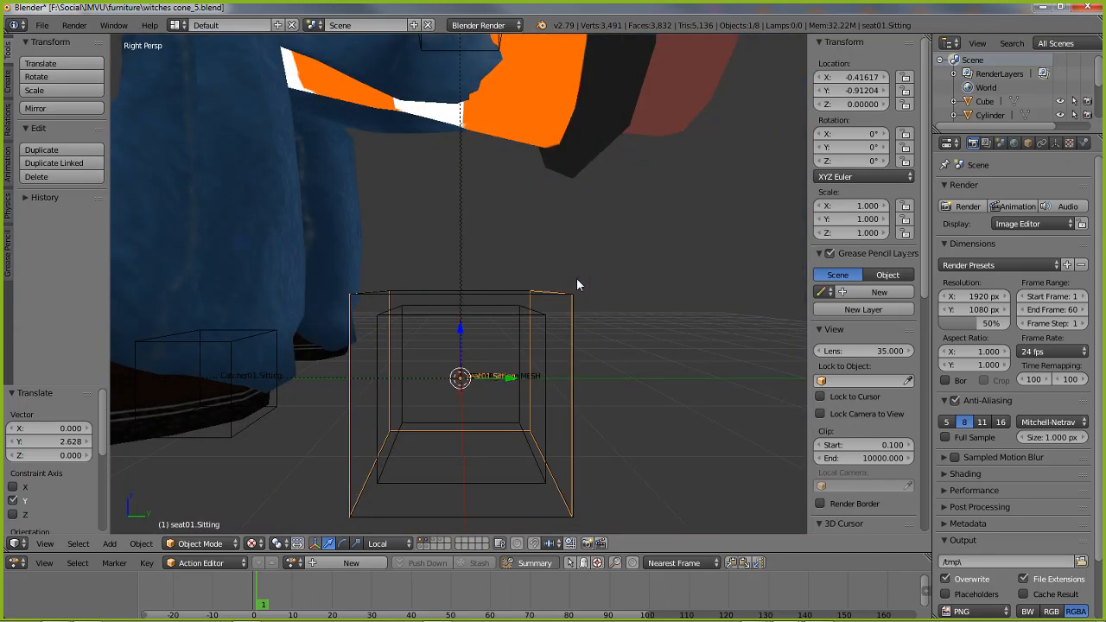
key("KP_7")
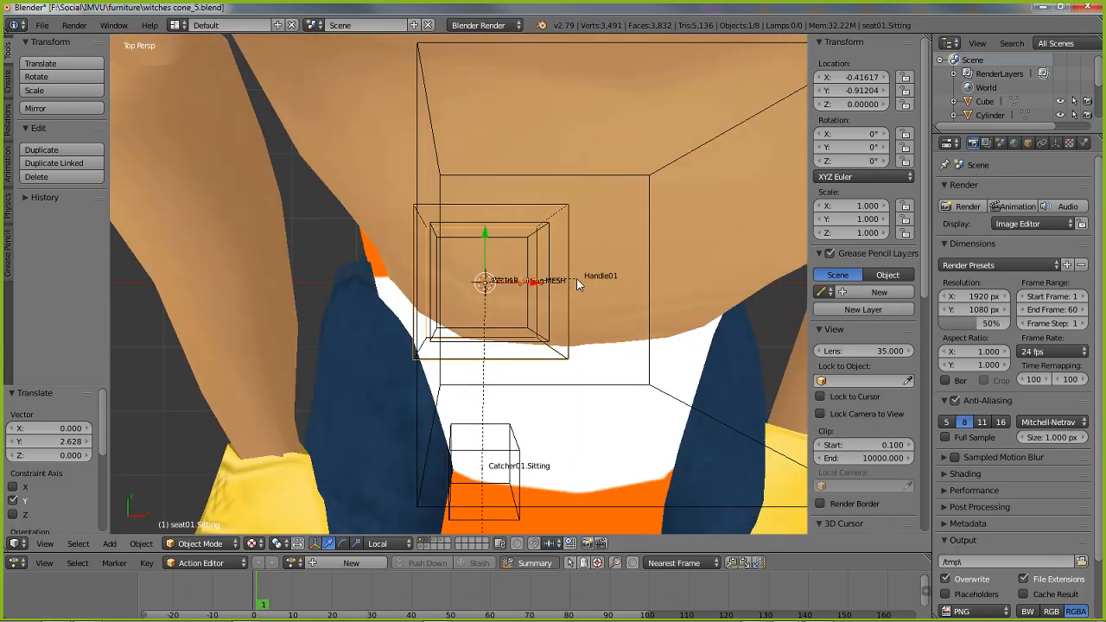
key("KP_5")
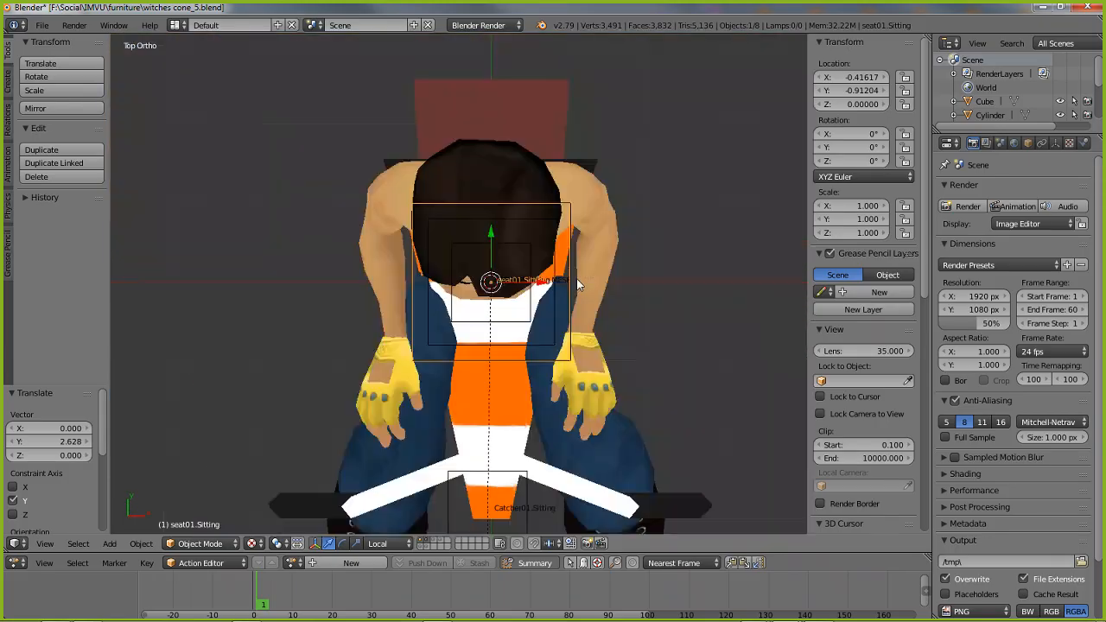
key("KP_5")
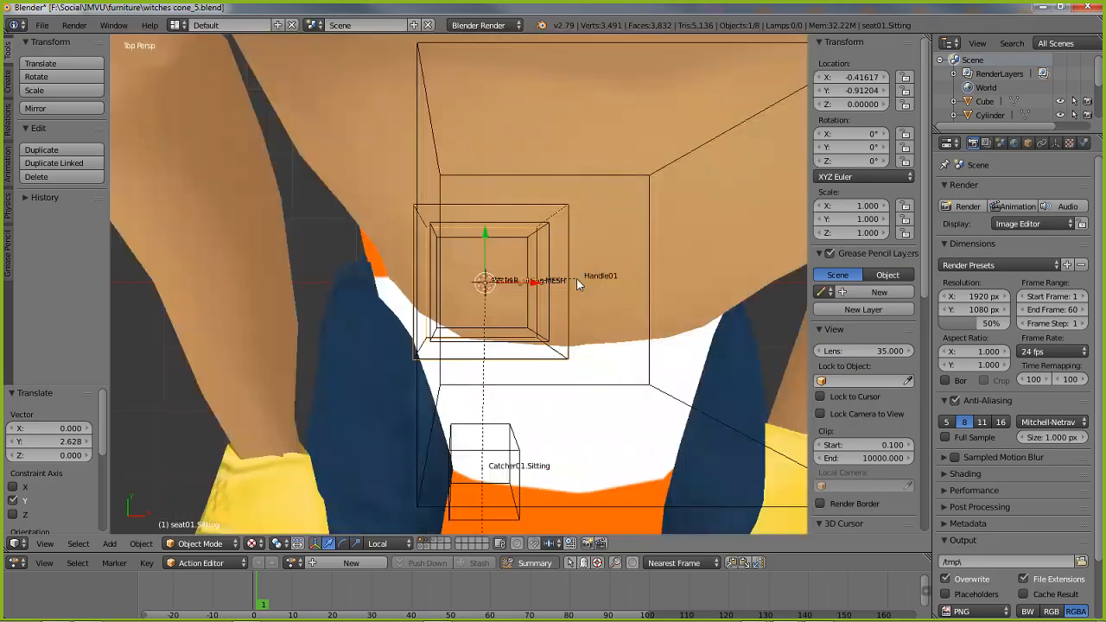
key("KP_5")
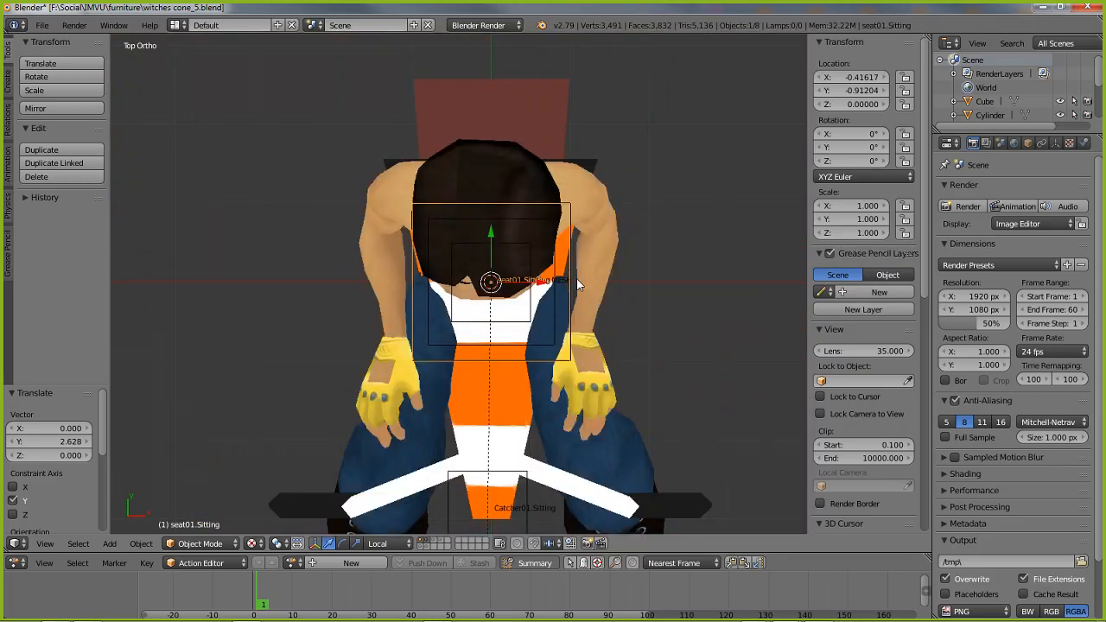
key("KP_5")
Inspect the seated avatar on the cone in perspective, selecting the HELPER_sitting mesh, Handle01 and the Root node in turn
middle_click_drag(576, 278, 438, 268)
scroll(454, 276, "down", 2)
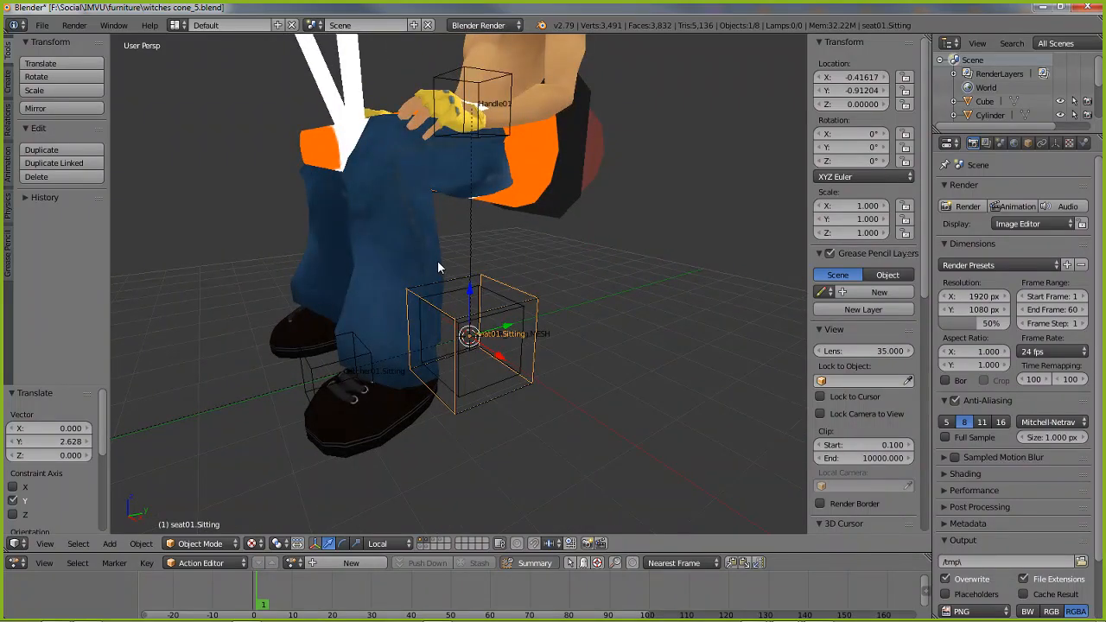
scroll(438, 262, "down", 3)
middle_click_drag(437, 121, 401, 174, "shift")
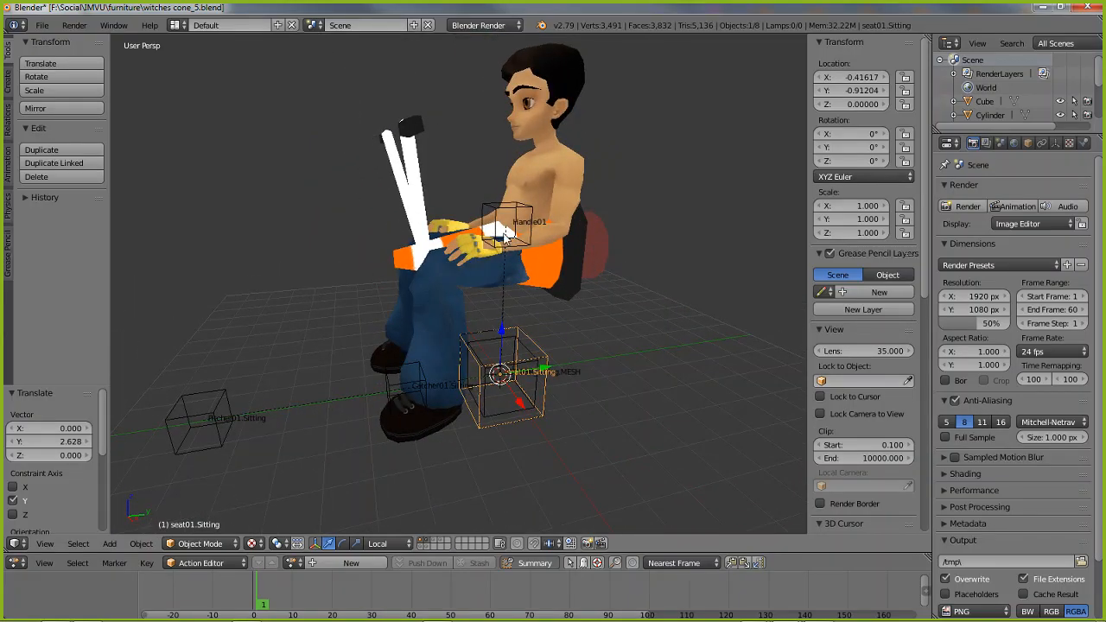
right_click(534, 102)
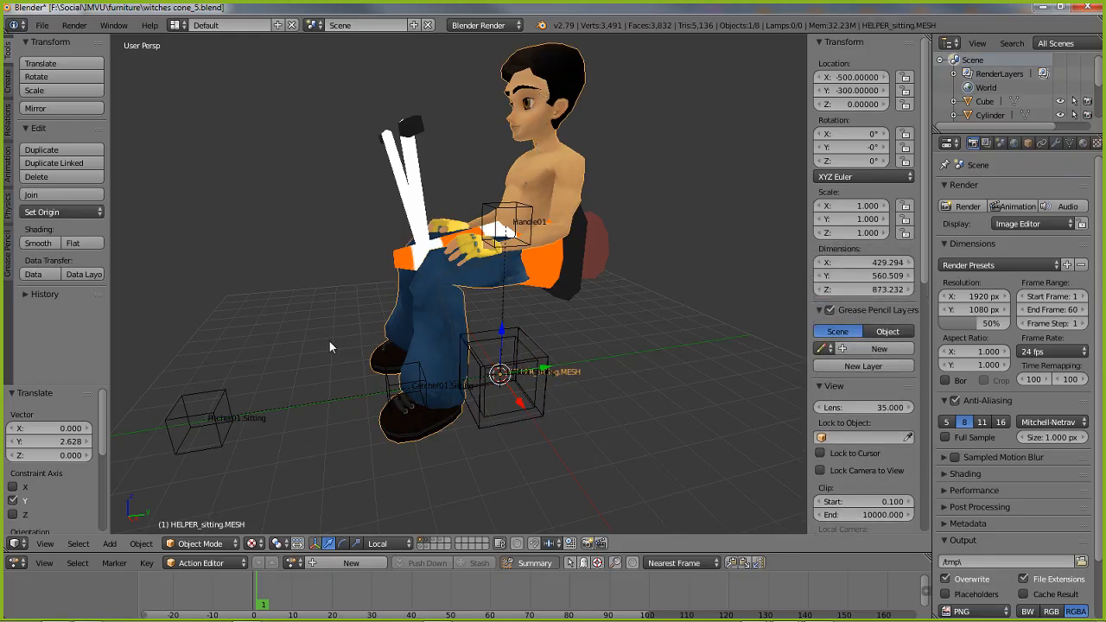
right_click(489, 214)
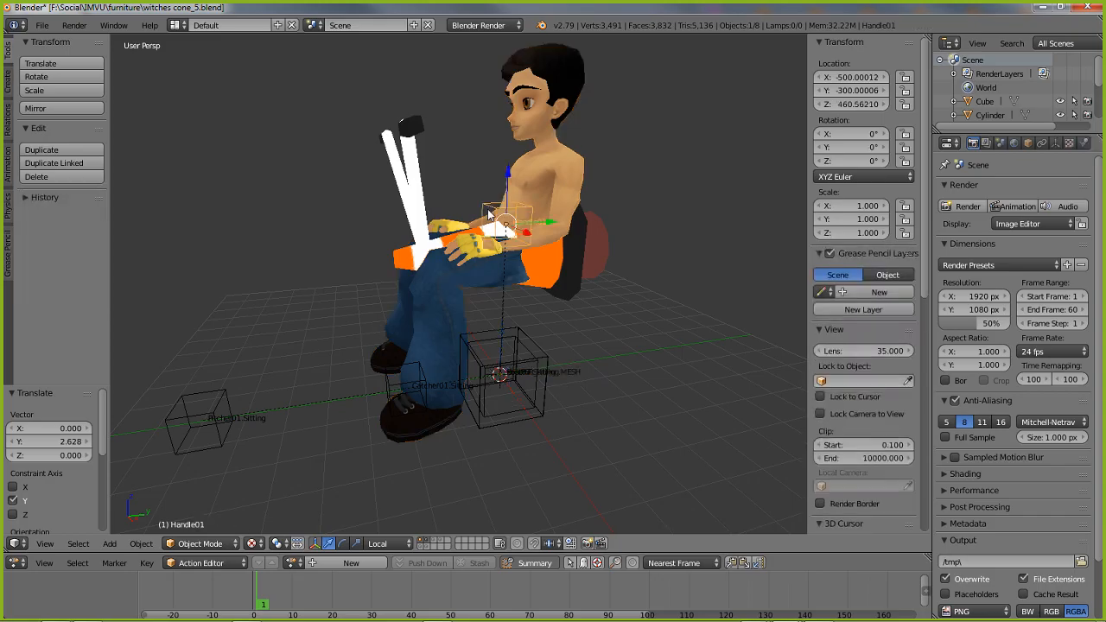
right_click(519, 427)
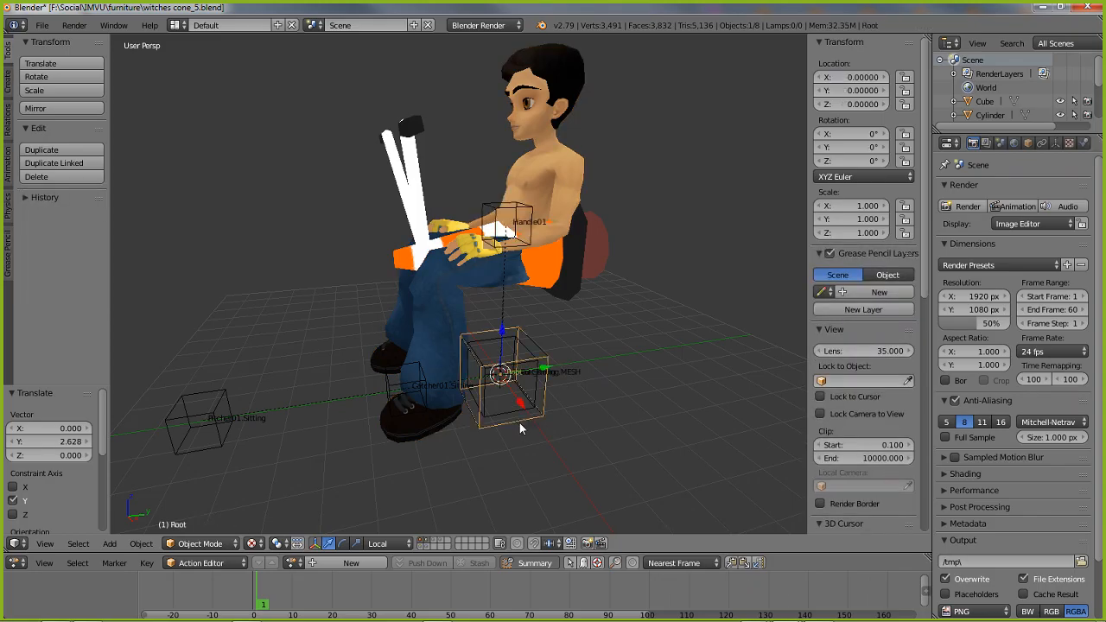
Select Handle01, Root and seat01.Sitting in turn and inspect their names and transforms in the object properties
right_click(497, 220)
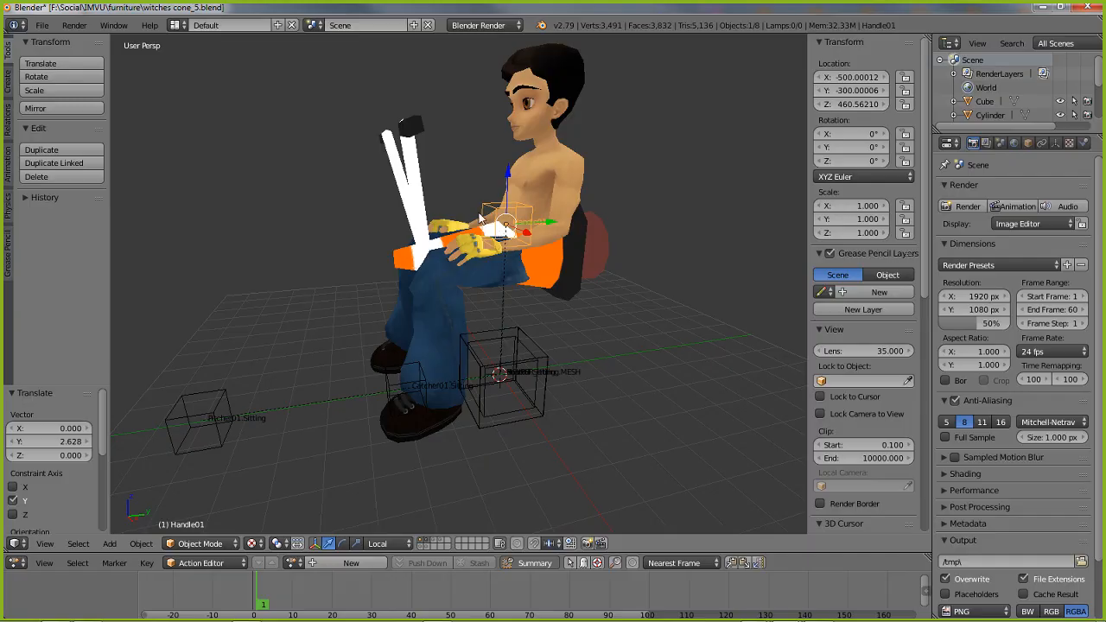
middle_click_drag(330, 437, 313, 428)
scroll(312, 427, "up", 5)
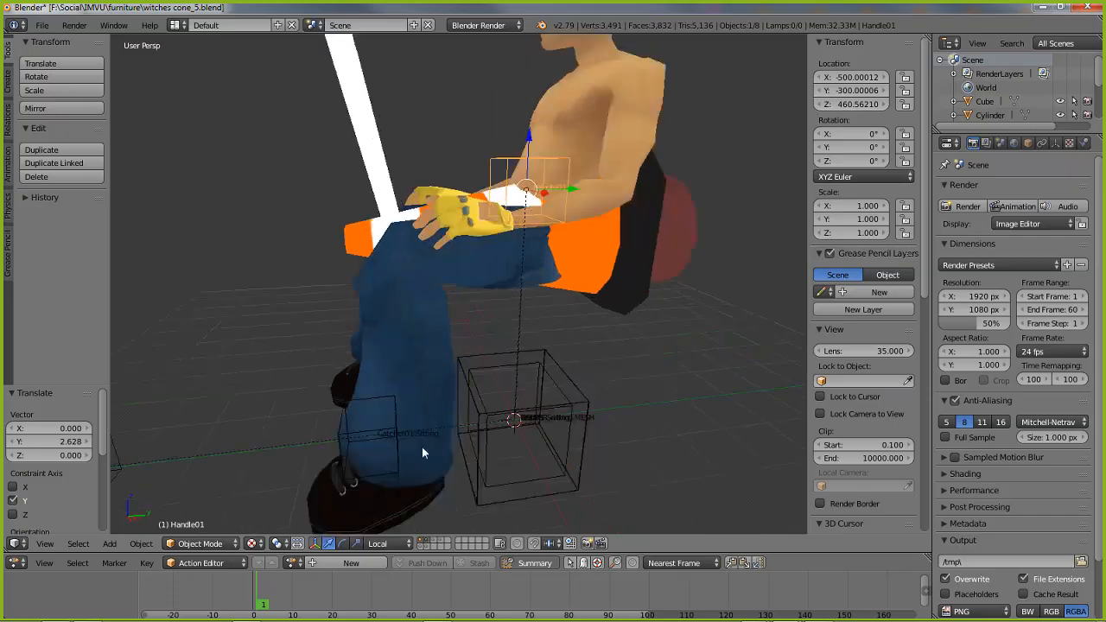
right_click(502, 499)
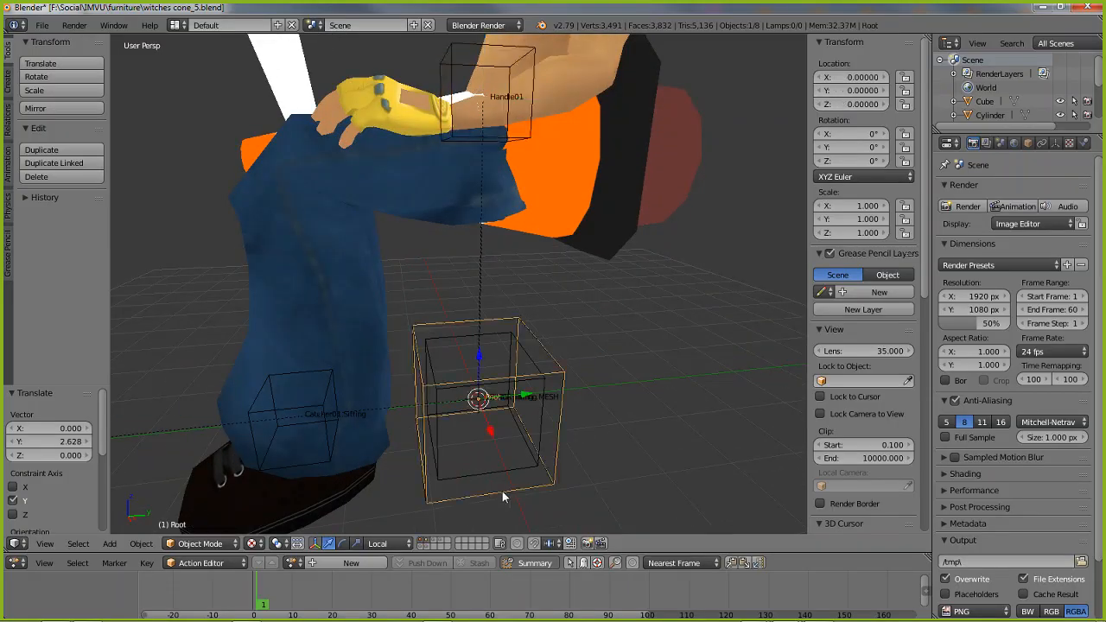
left_click(1027, 142)
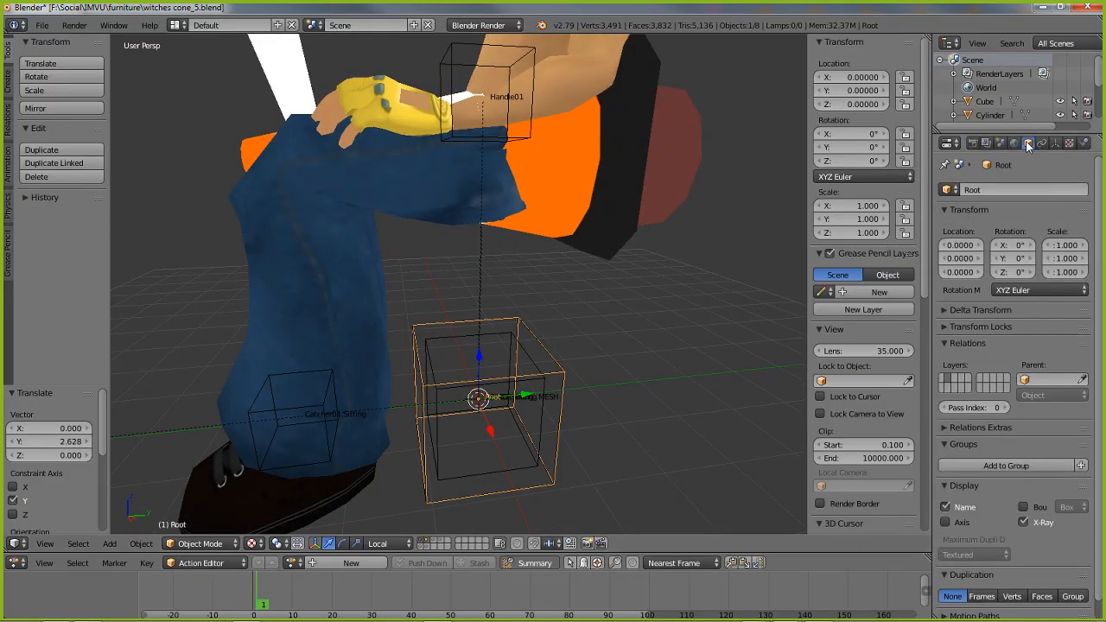
right_click(522, 494)
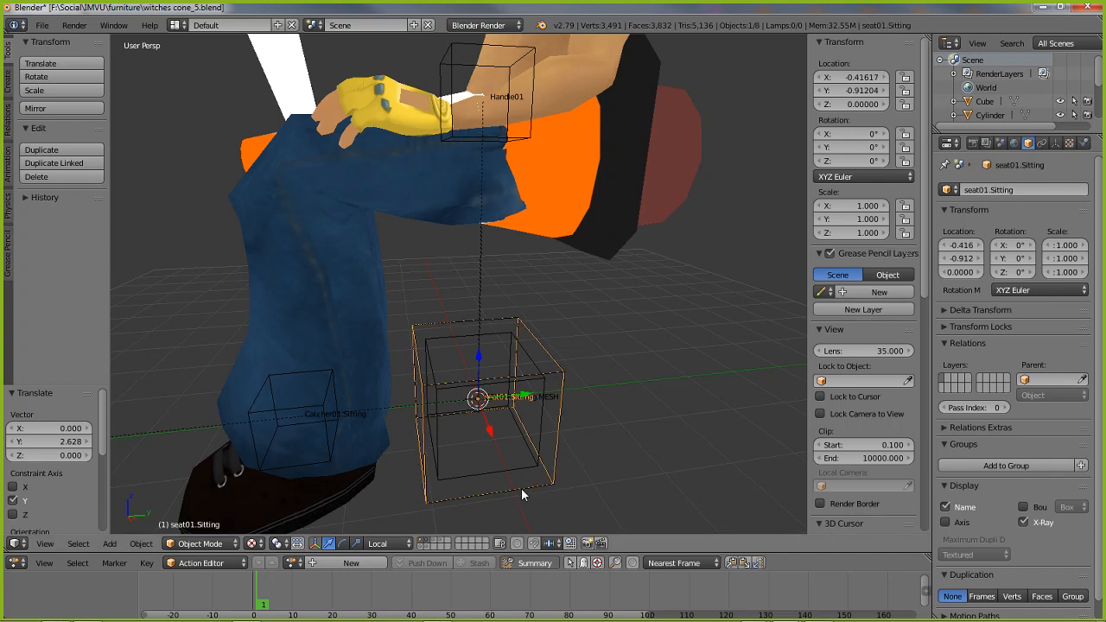
right_click(522, 494)
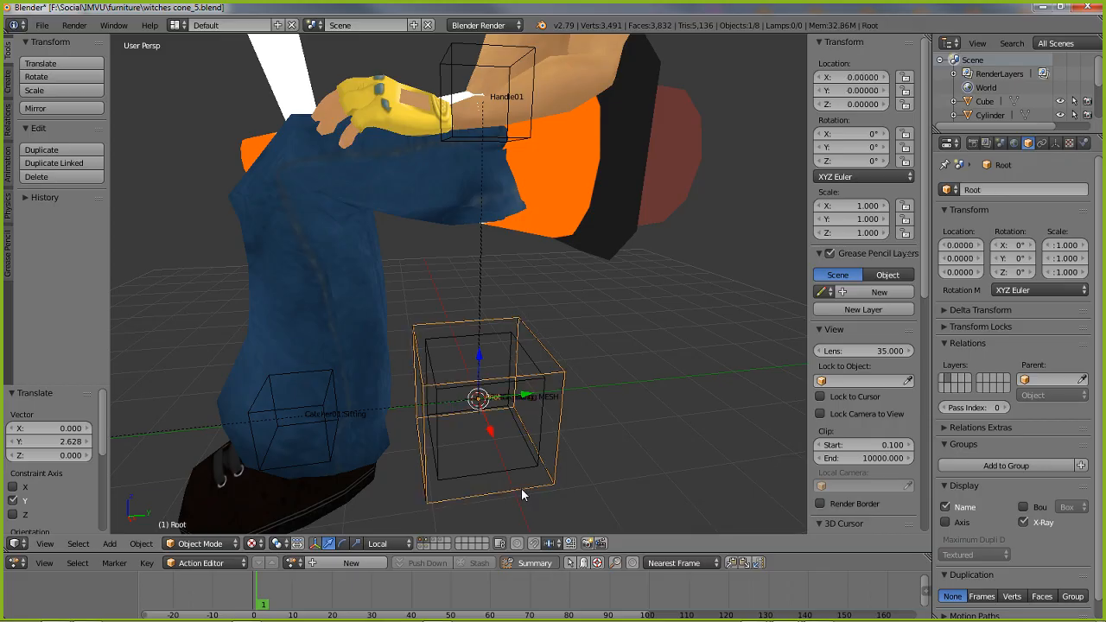
Compare the overlapping seat01.Sitting and Root nodes by selecting each alternately, and try scaling Root to see what follows it
middle_click_drag(518, 481, 510, 444)
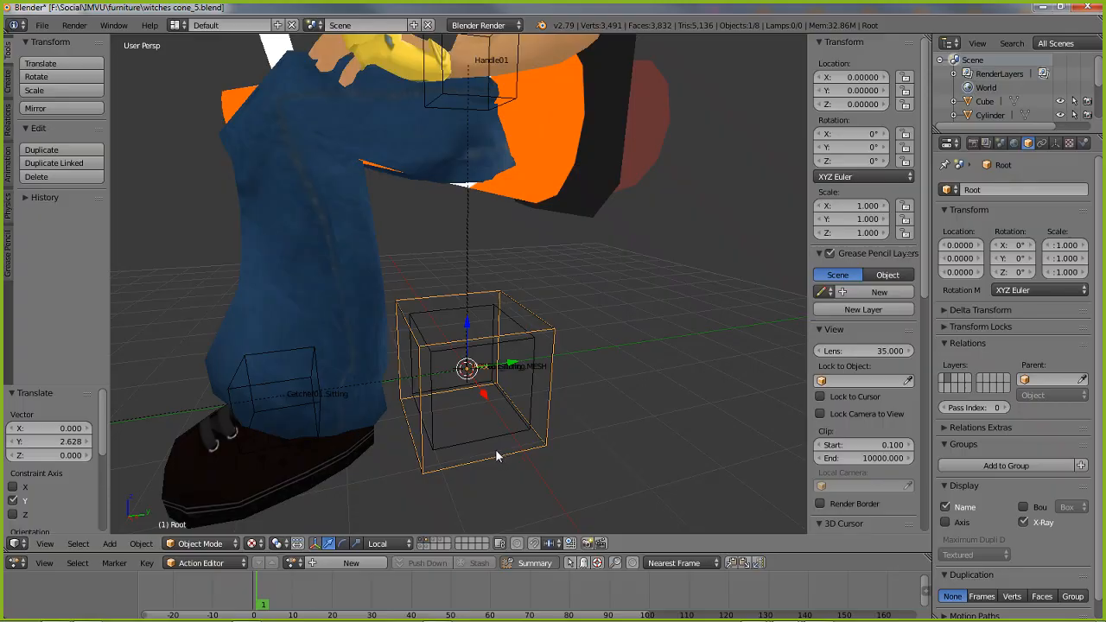
right_click(497, 456)
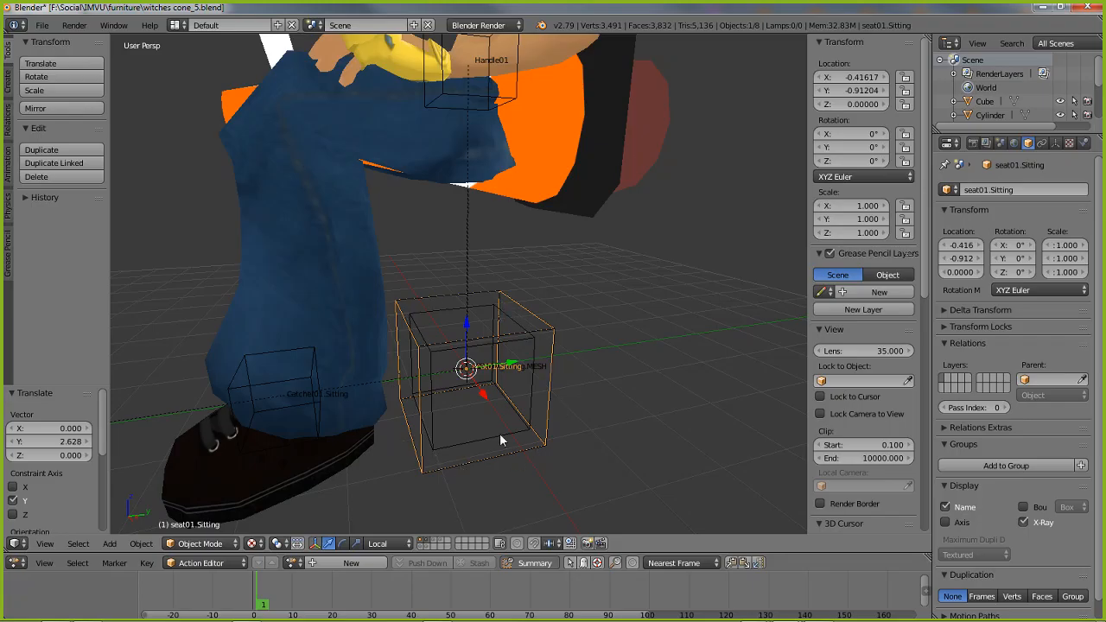
right_click(476, 469)
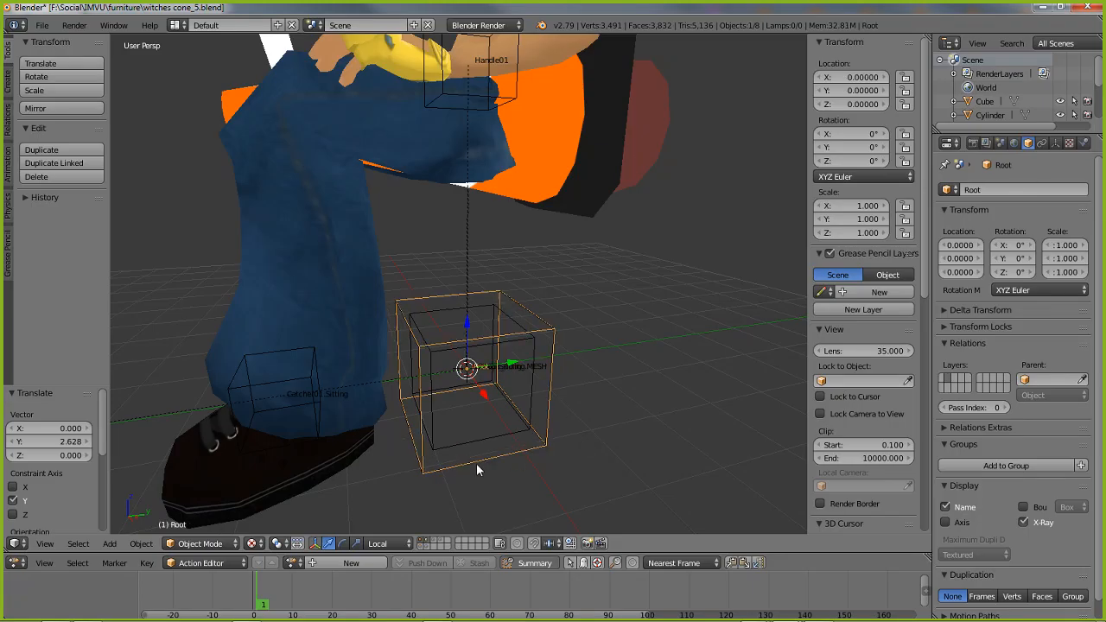
right_click(478, 463)
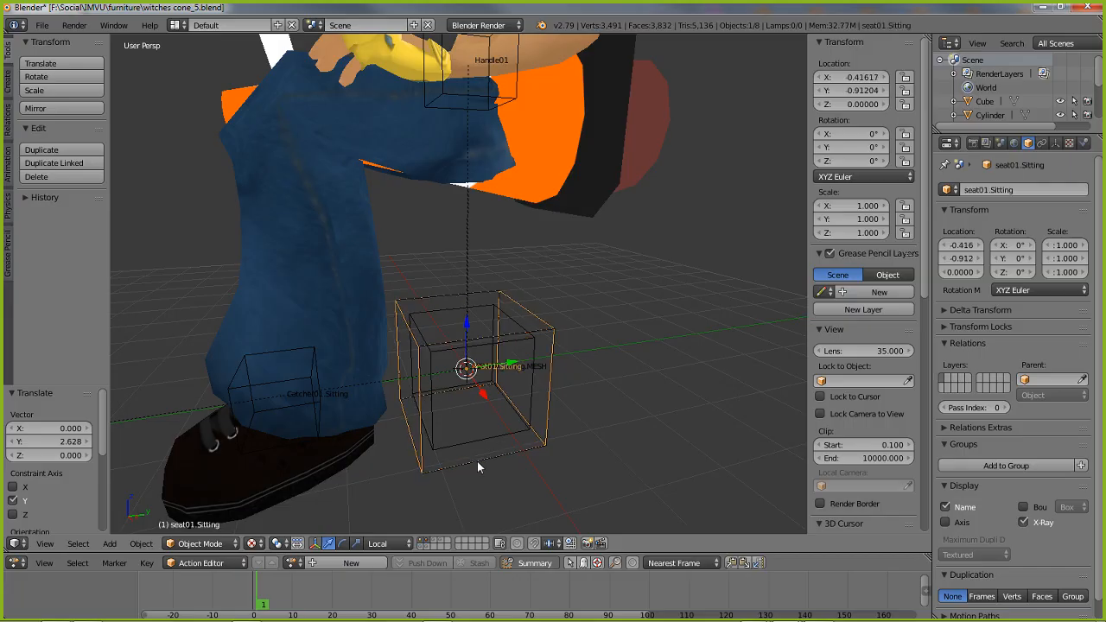
right_click(475, 461)
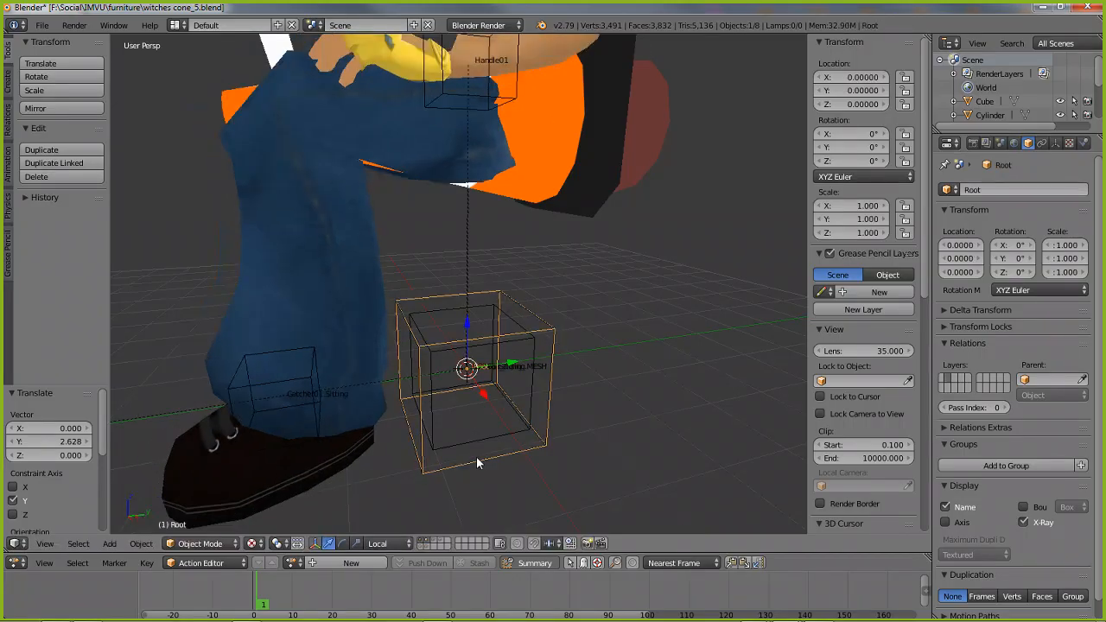
key("s")
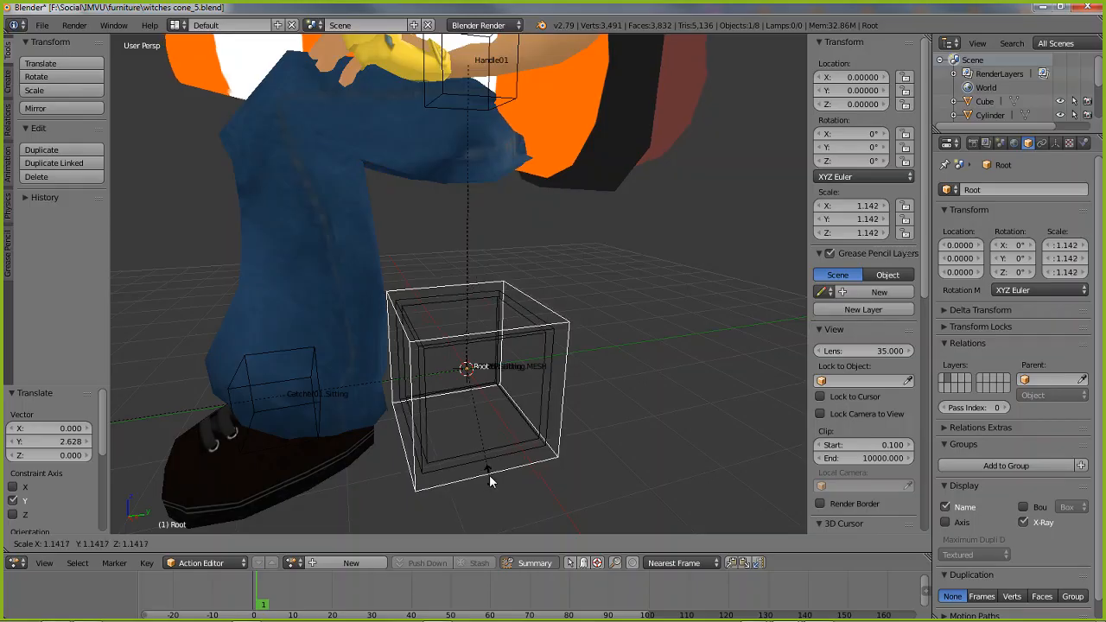
right_click(489, 475)
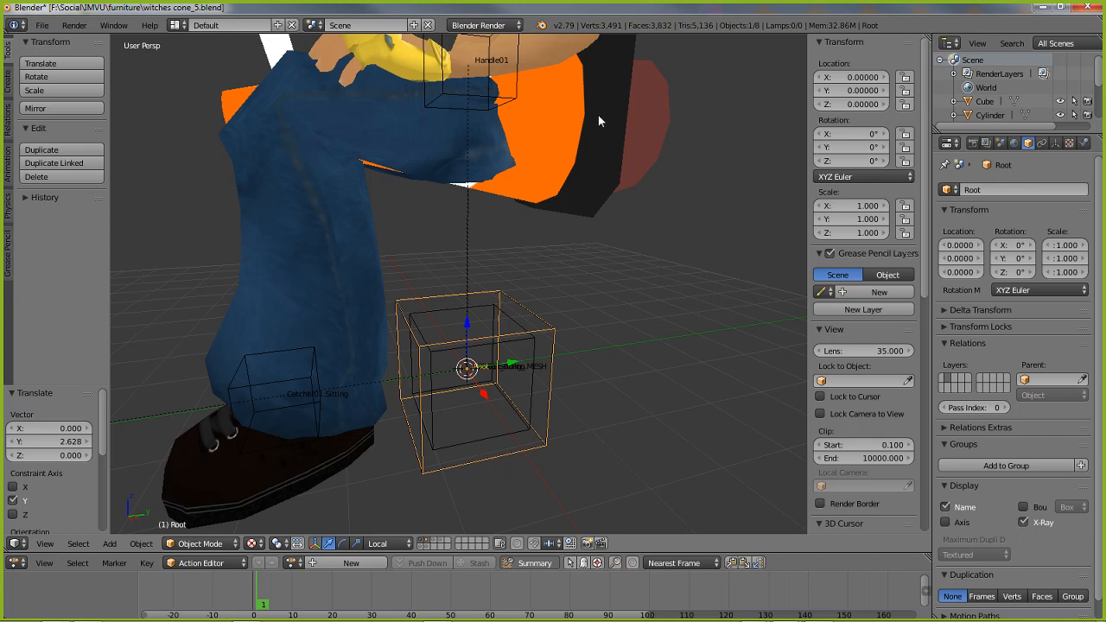
scroll(577, 159, "down", 1)
middle_click_drag(542, 159, 540, 207, "shift")
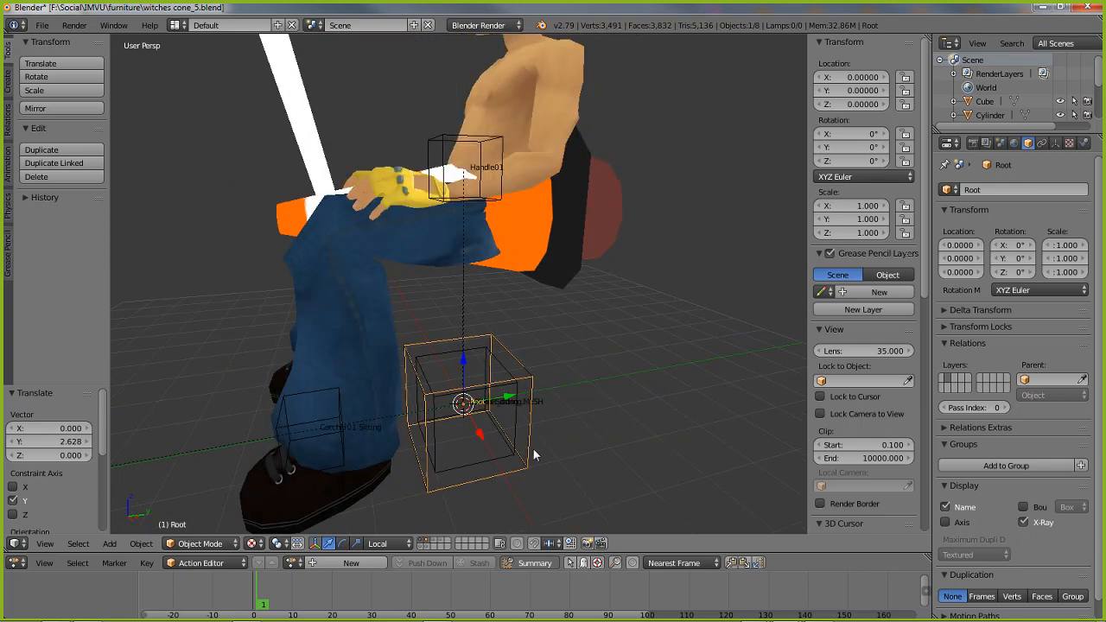
Inspect the parents assigned to the Catcher01.Sitting and Pitcher01.Sitting nodes
right_click(479, 474)
middle_click_drag(525, 409, 448, 429)
right_click(303, 436)
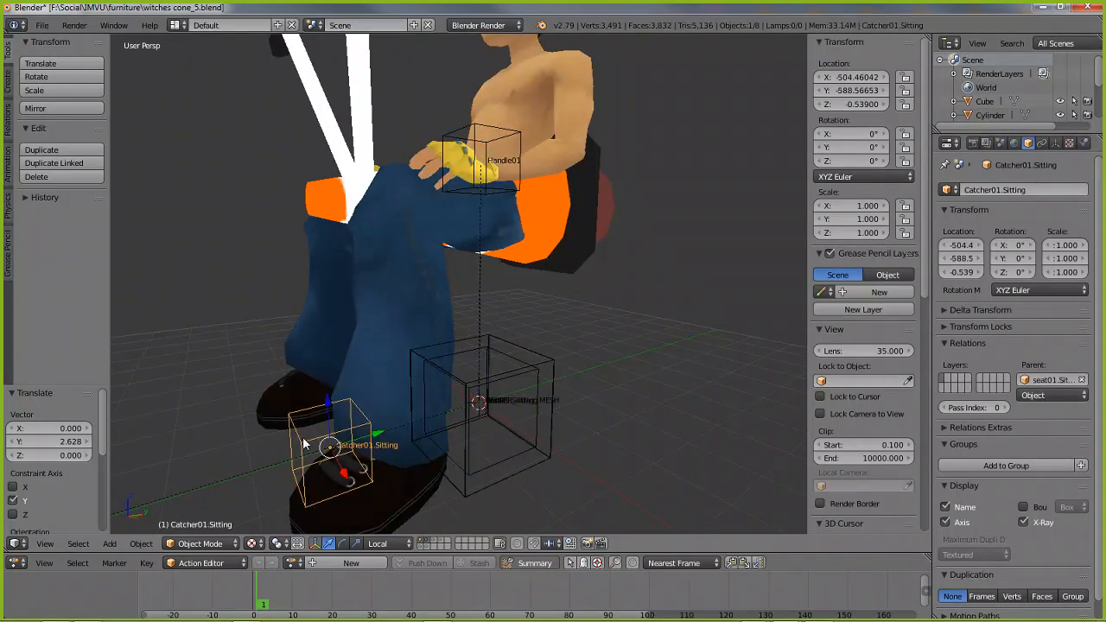
middle_click_drag(306, 420, 283, 433)
right_click(192, 417)
middle_click_drag(456, 420, 496, 424)
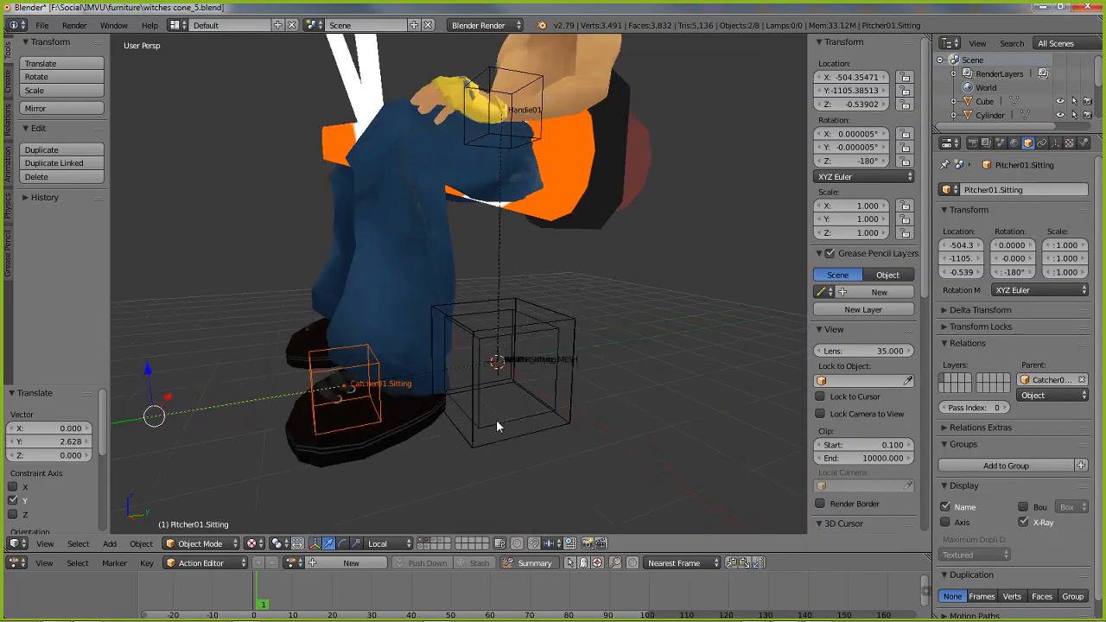
Parent Catcher01.Sitting to the Root node as Object (Keep Transform)
right_click(314, 374)
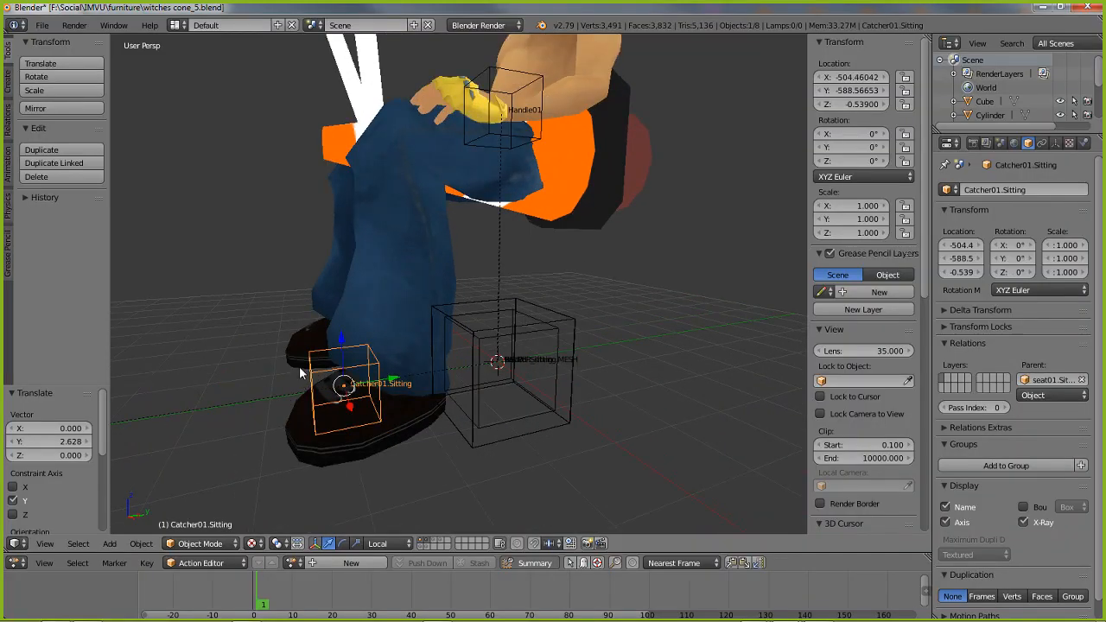
right_click(499, 441, "shift")
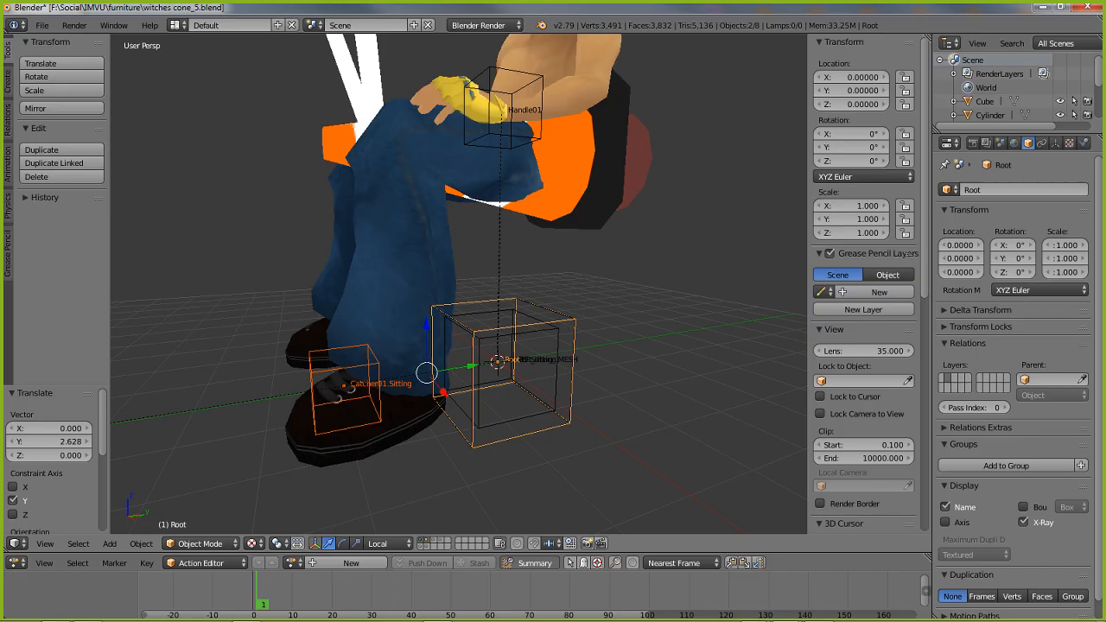
left_click(138, 544)
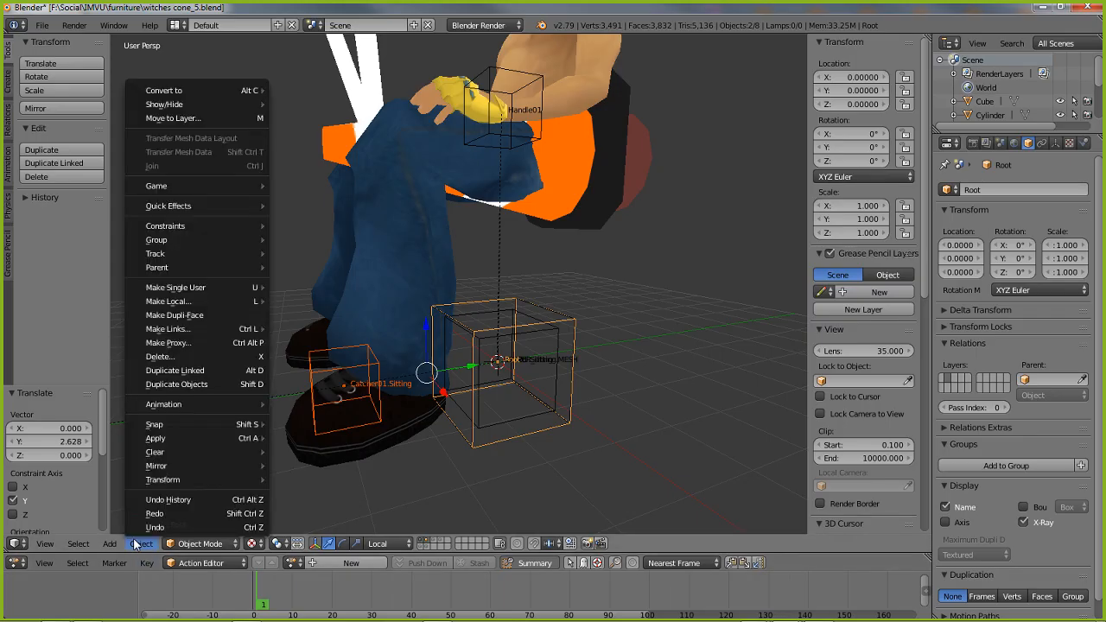
mouse_move(165, 266)
left_click(307, 268)
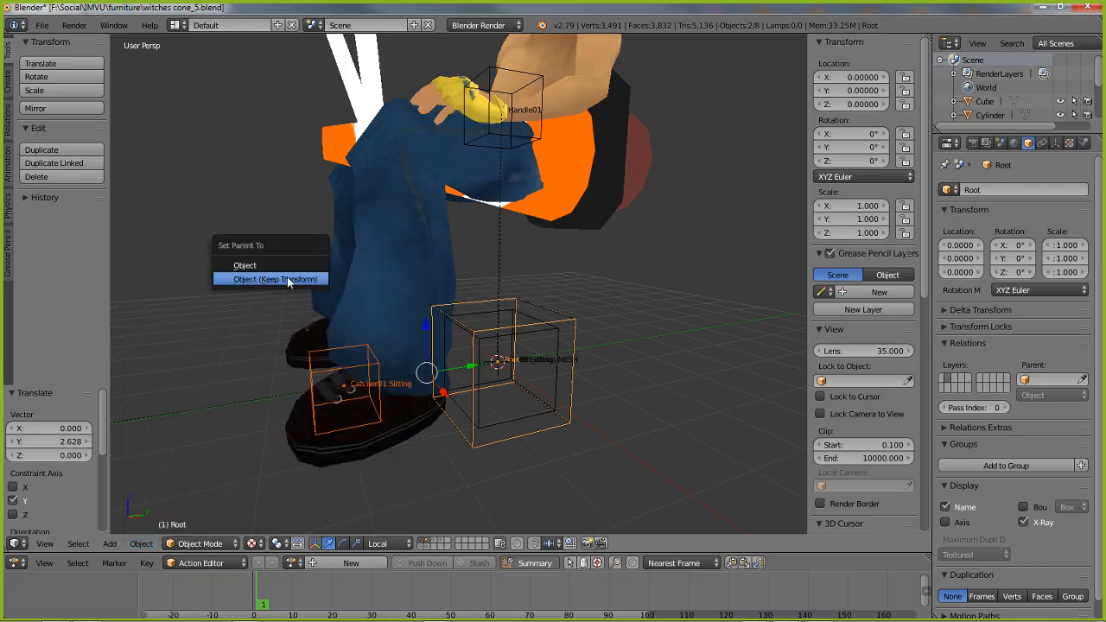
left_click(289, 281)
Parent Pitcher01.Sitting to the Root node as Object (Keep Transform)
middle_click_drag(397, 495, 145, 366)
right_click(148, 377)
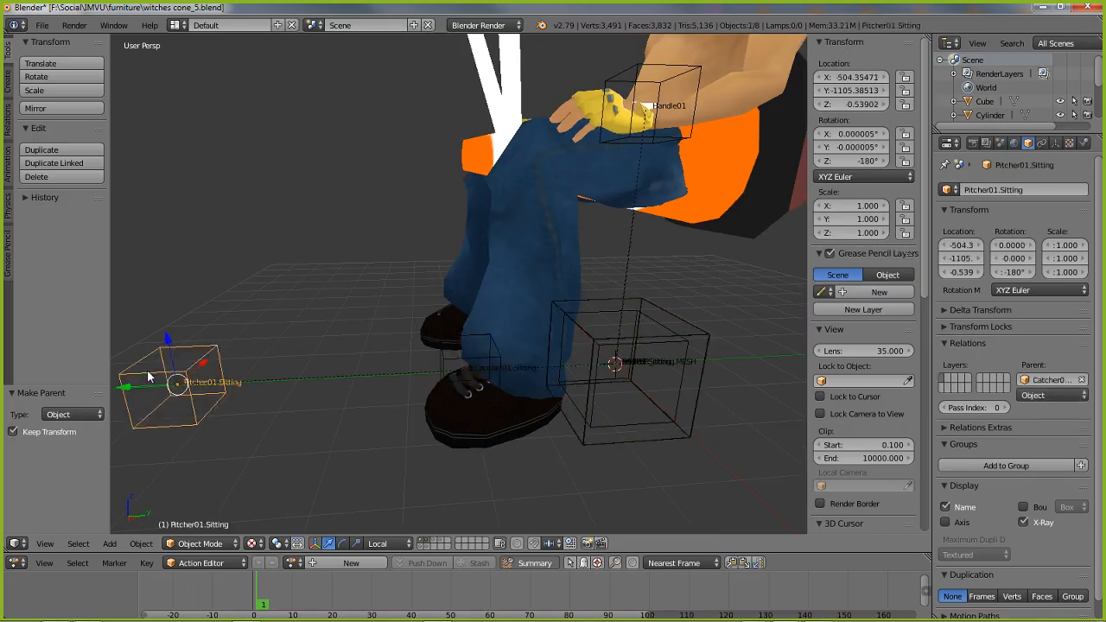
right_click(603, 442, "shift")
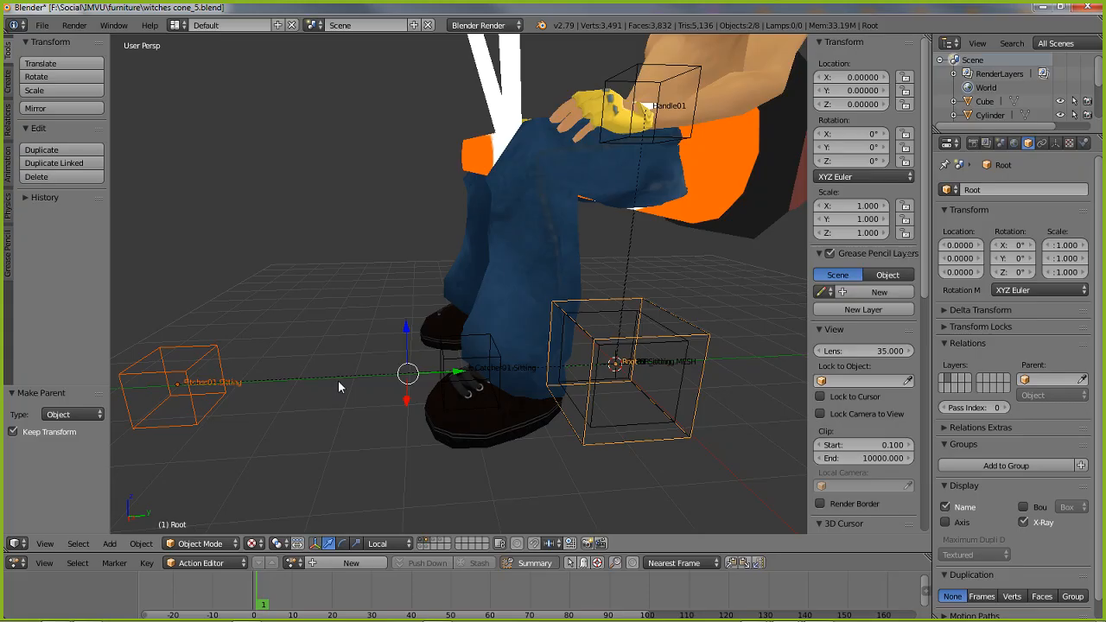
key("ctrl+p")
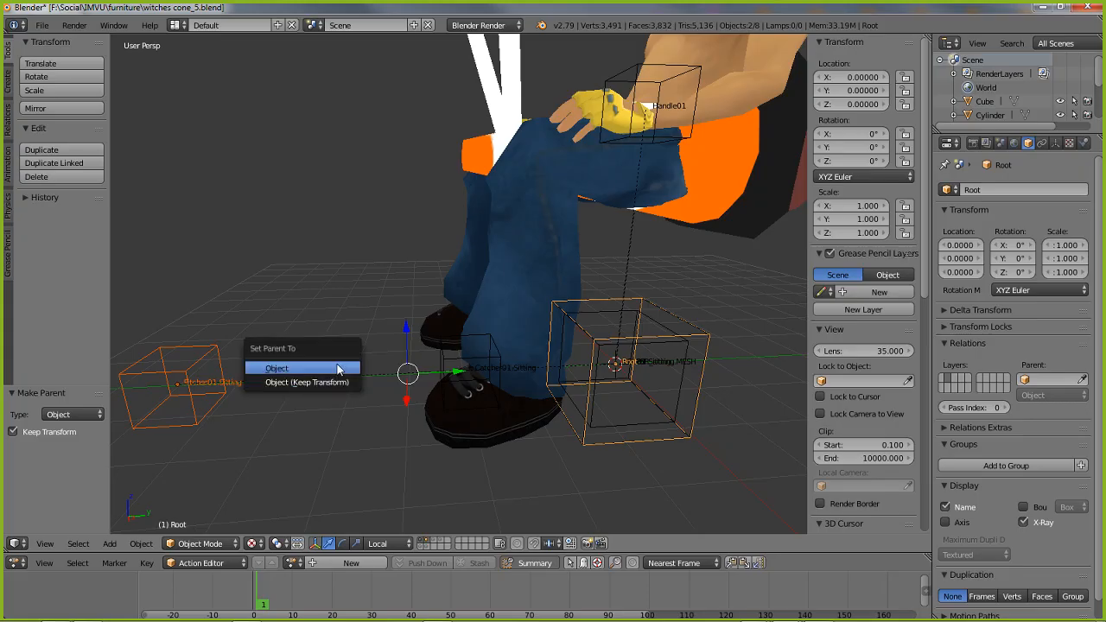
left_click(344, 382)
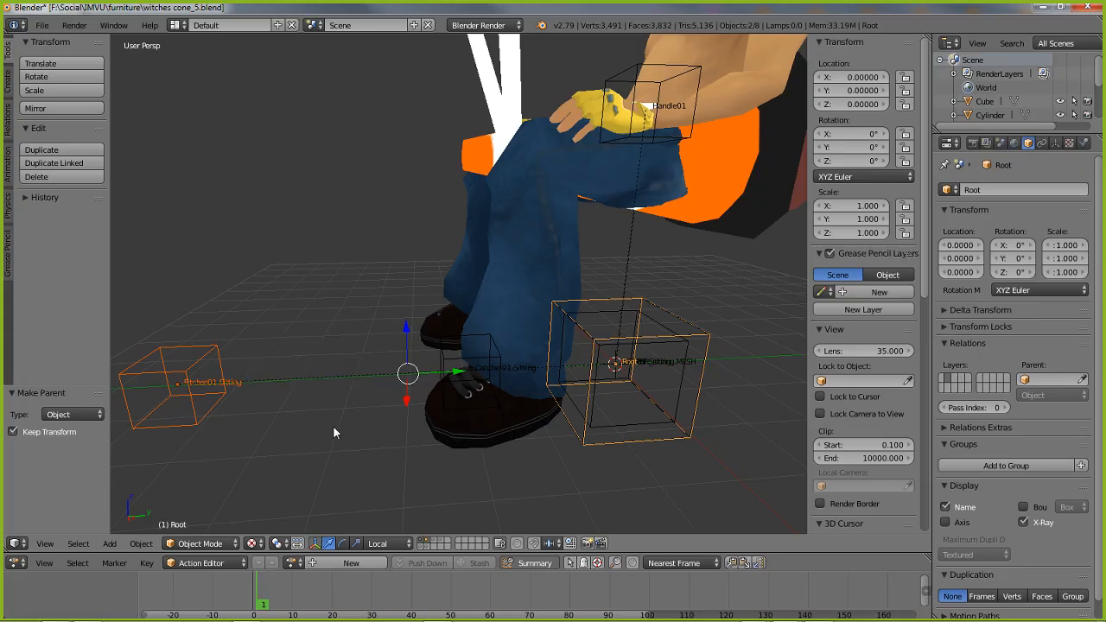
key("ctrl+p")
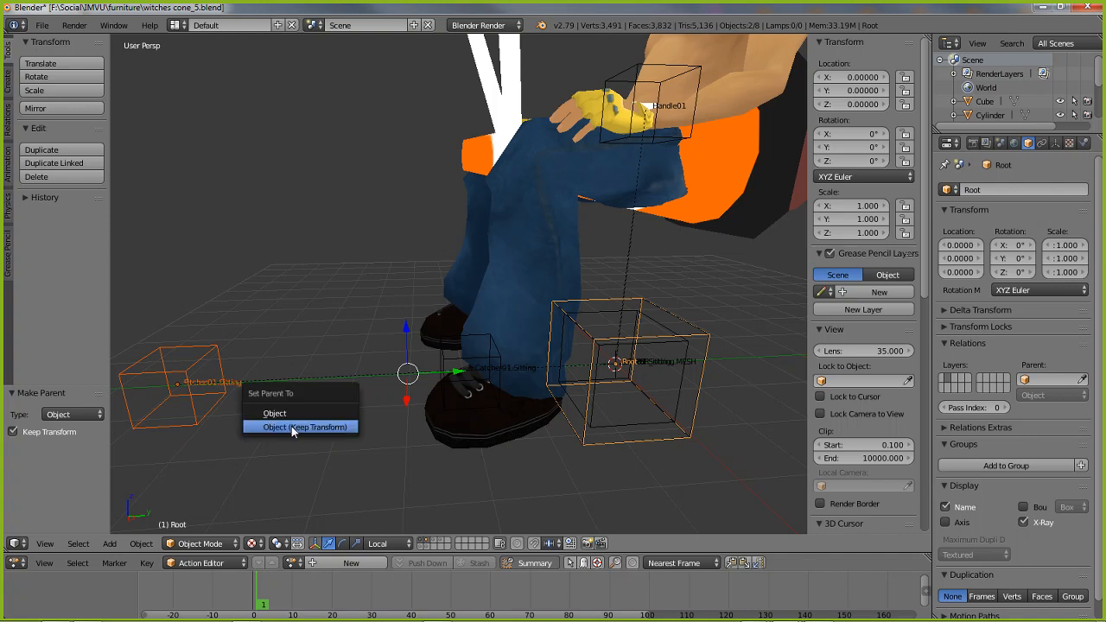
left_click(304, 427)
left_click(140, 543)
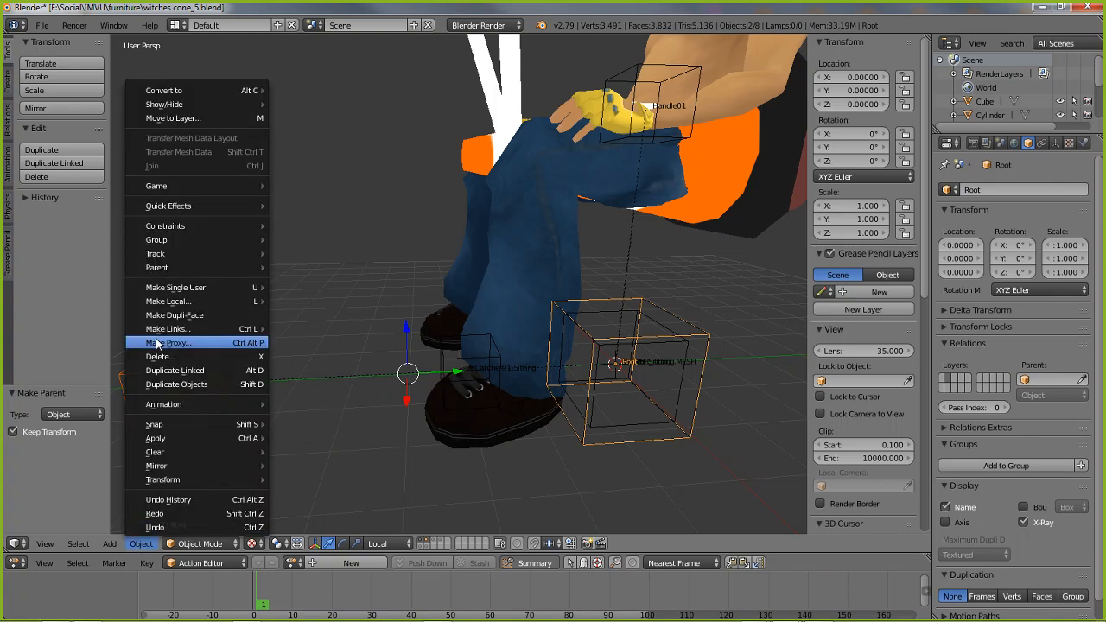
mouse_move(242, 267)
left_click(331, 269)
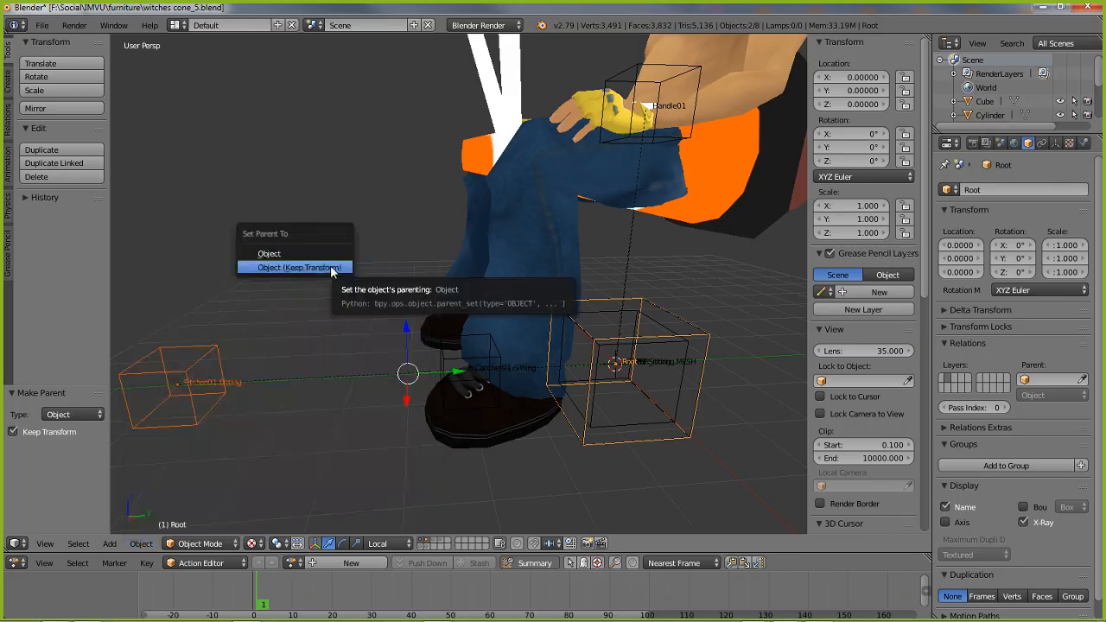
left_click(290, 269)
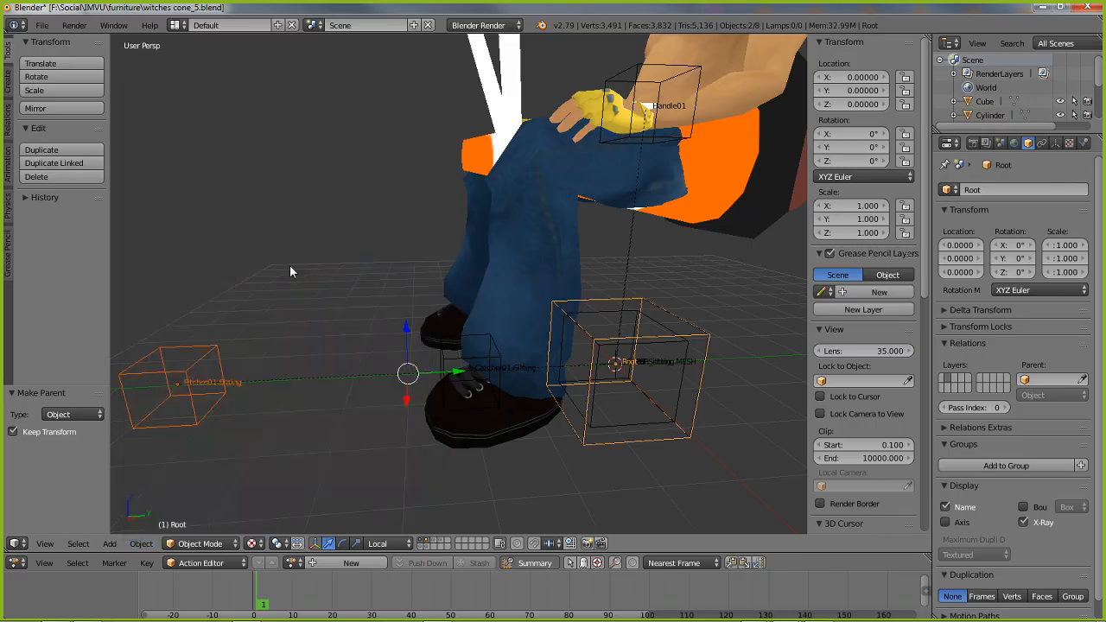
Try moving the Root node on its own to test which nodes follow it
right_click(613, 445)
right_click(613, 444)
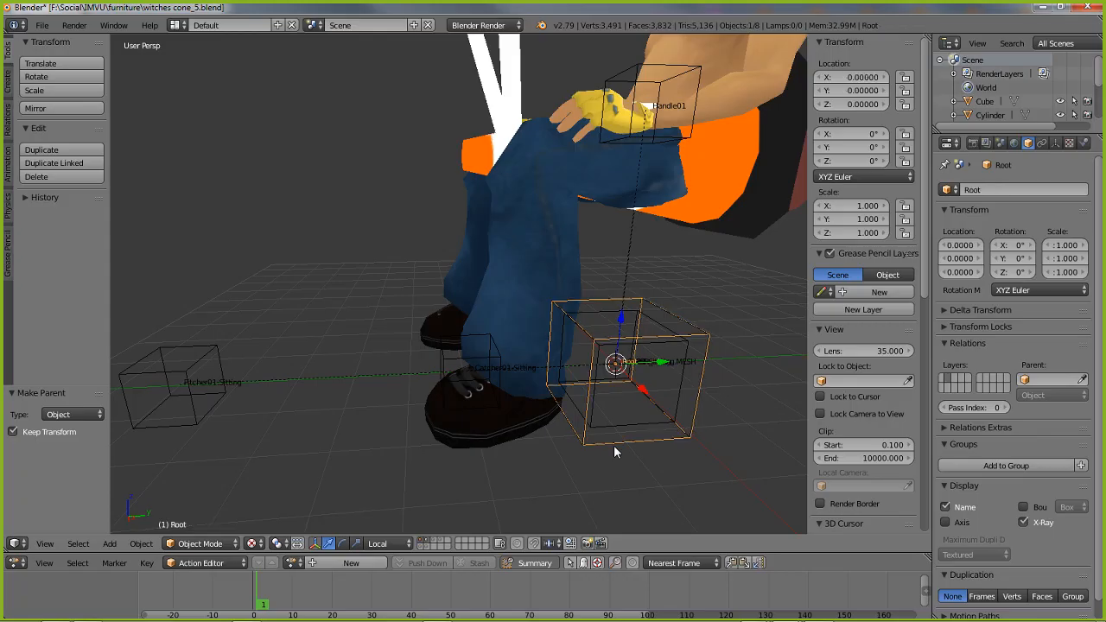
key("g")
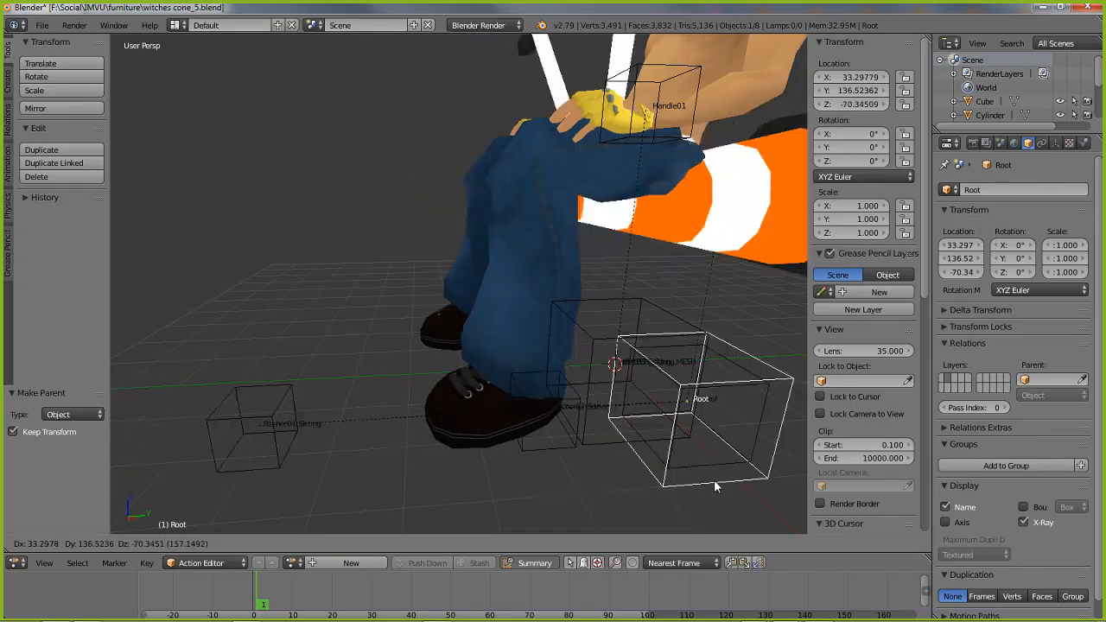
right_click(652, 447)
middle_click_drag(615, 389, 524, 388, "shift")
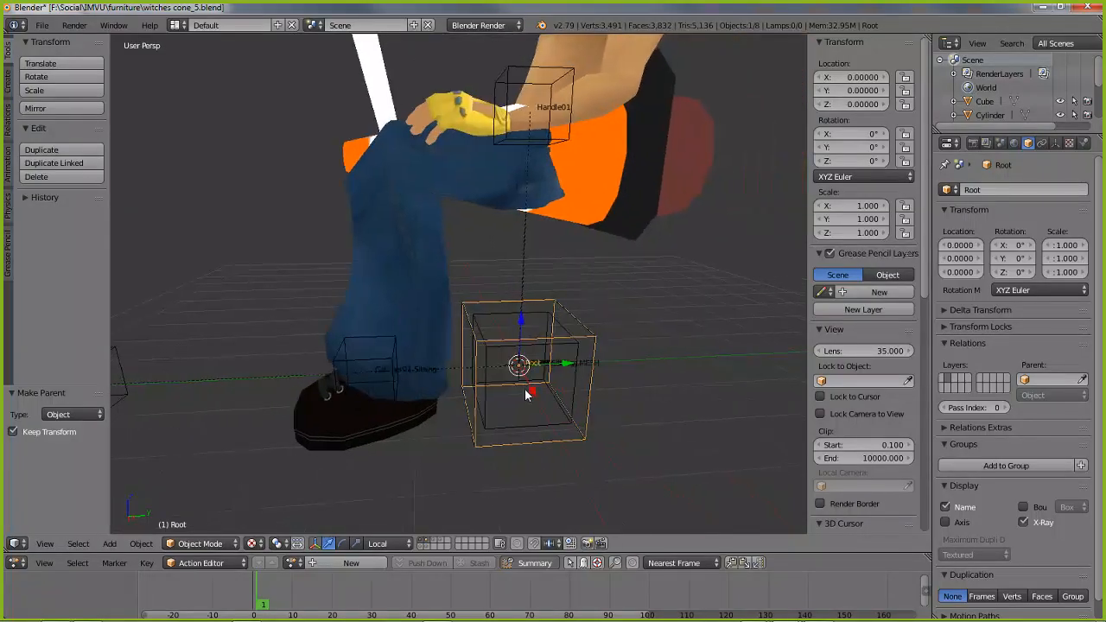
Check the names and parents of the overlapping seat01.Sitting, control and Root nodes by selecting each one
right_click(531, 447)
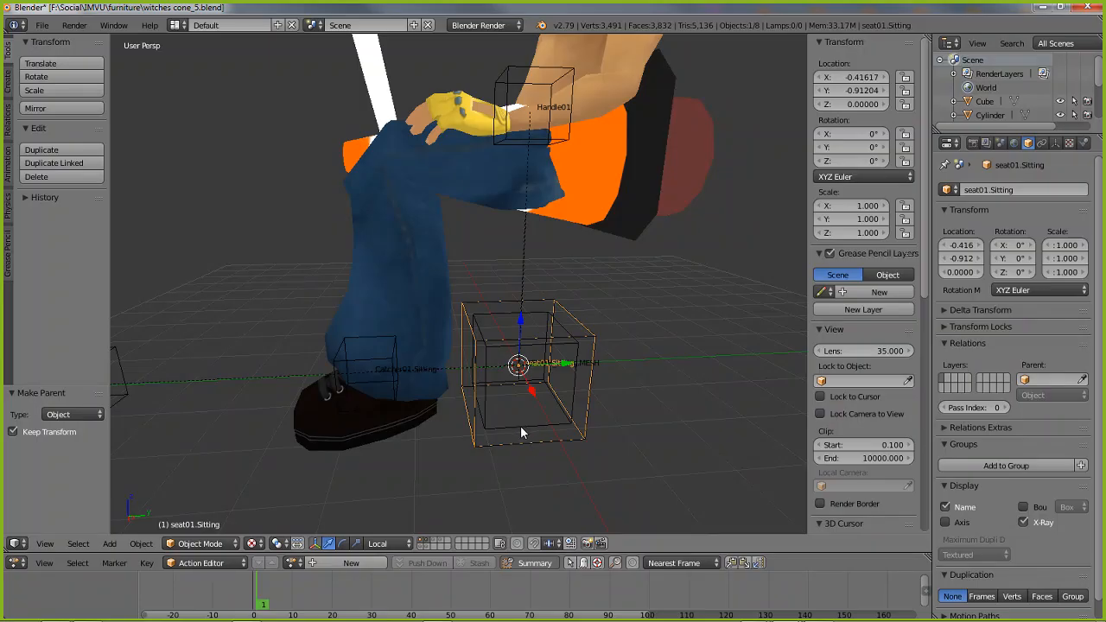
right_click(520, 425, "shift")
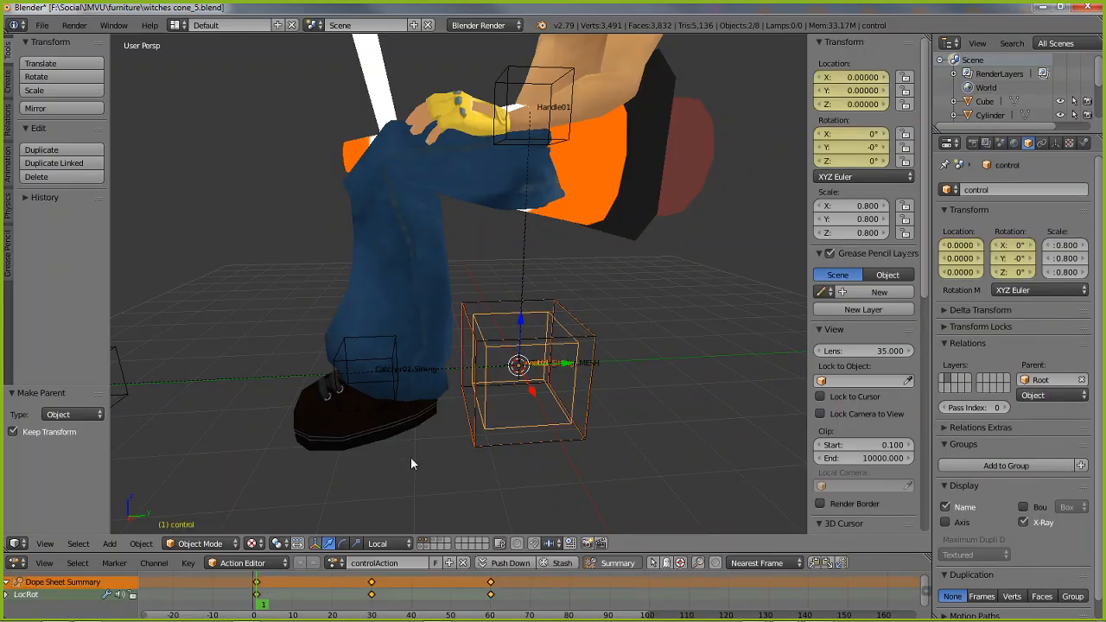
right_click(539, 446)
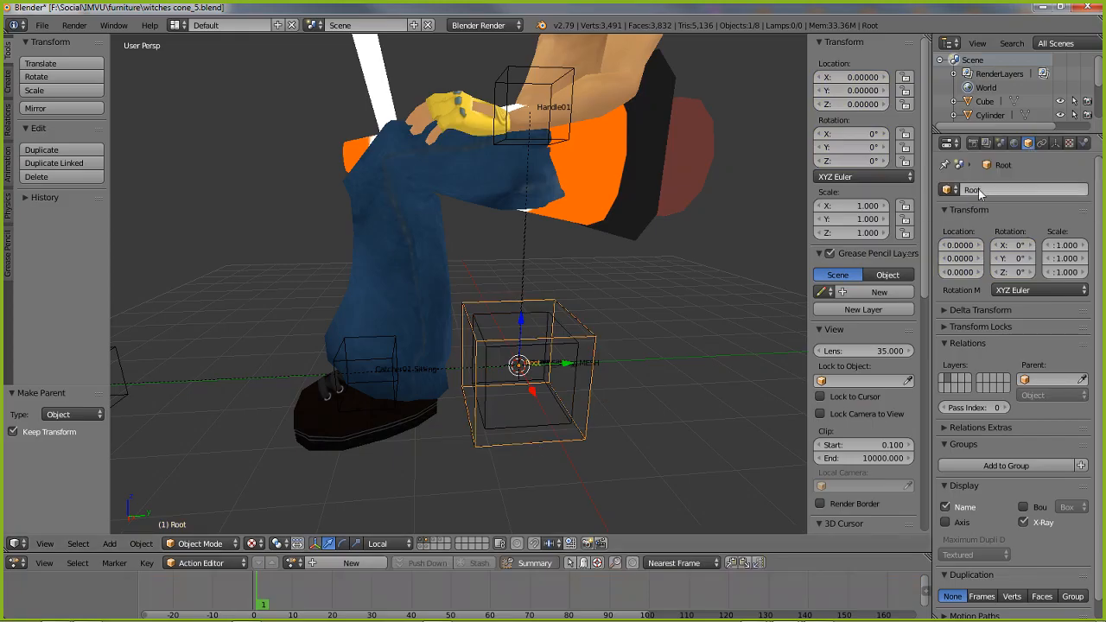
right_click(536, 436, "shift")
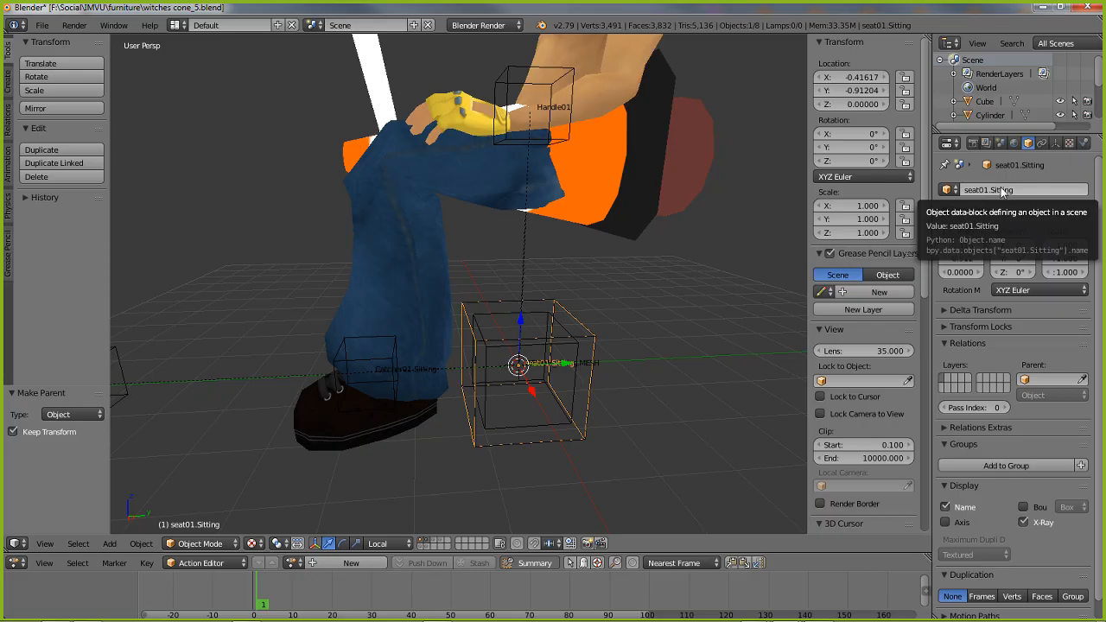
Parent seat01.Sitting to the control node as Object (Keep Transform)
right_click(515, 430, "shift")
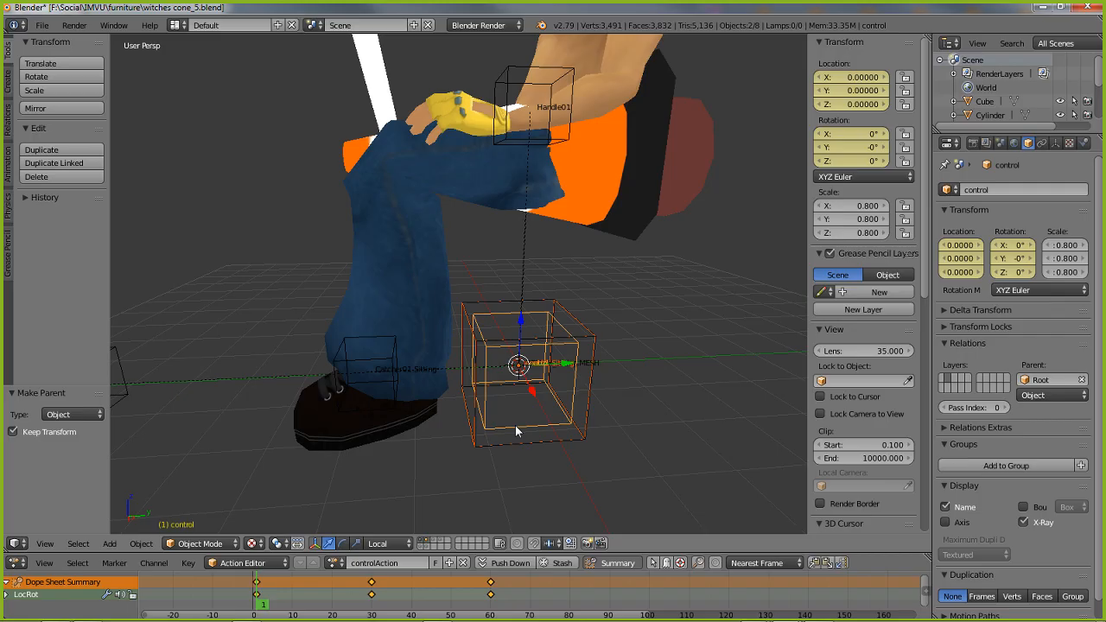
key("ctrl+p")
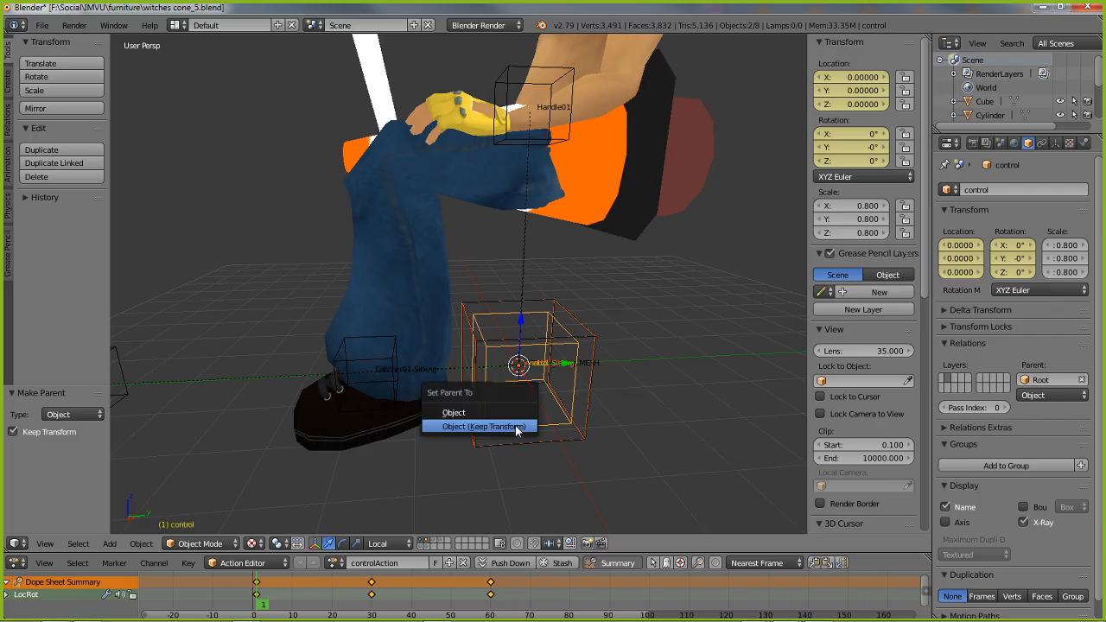
left_click(467, 425)
Parent Handle01 to the control node as Object (Keep Transform)
middle_click_drag(440, 259, 411, 313)
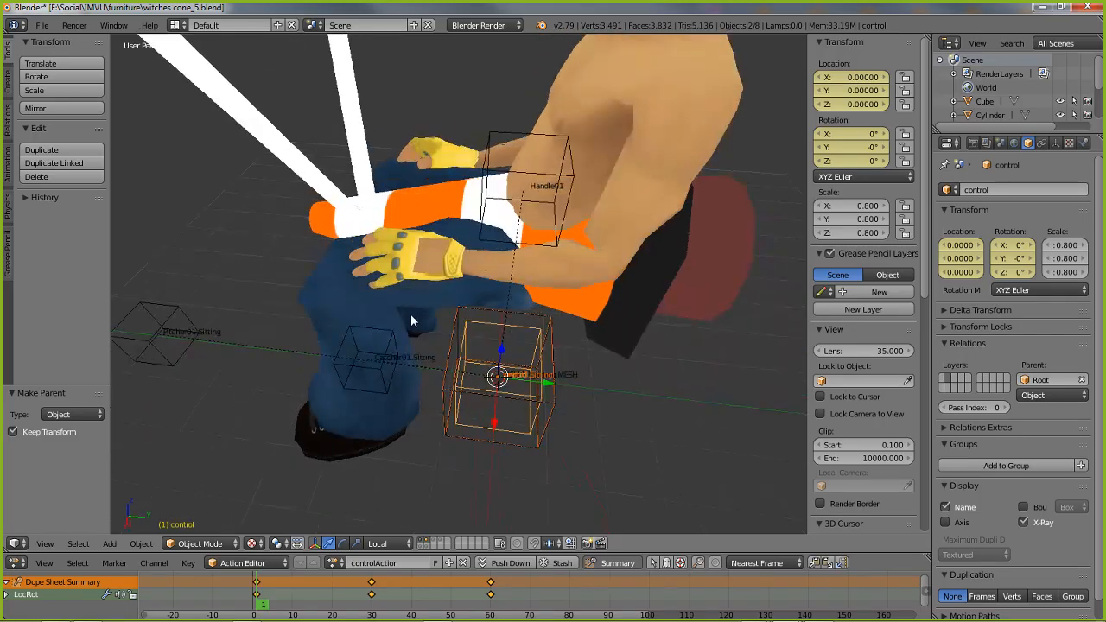
right_click(498, 140)
middle_click_drag(468, 389, 516, 404)
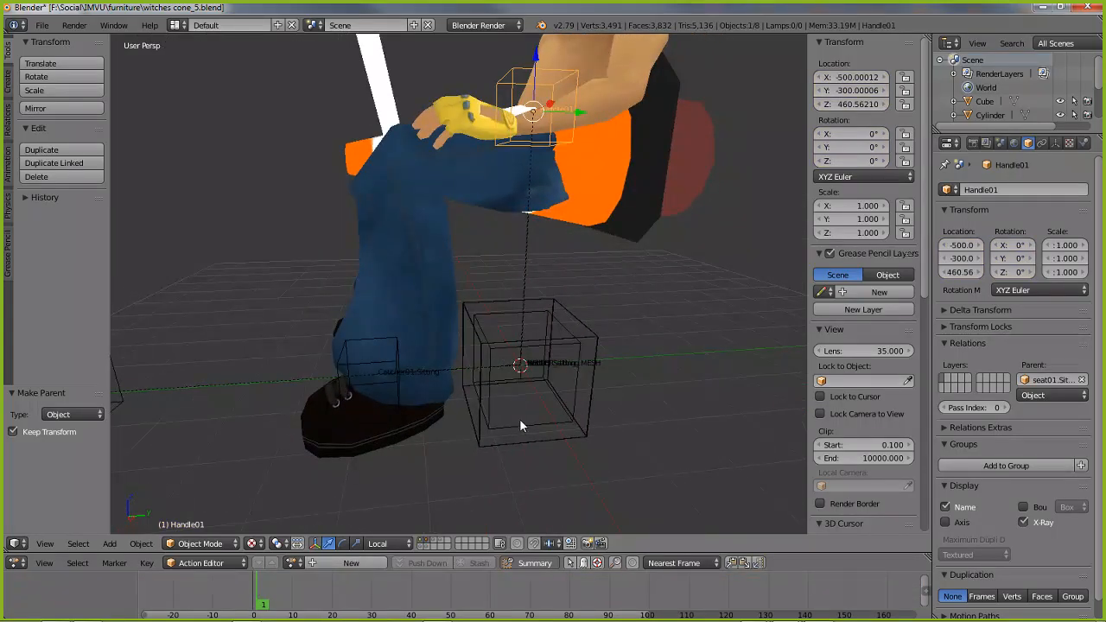
right_click(520, 426, "shift")
key("ctrl+p")
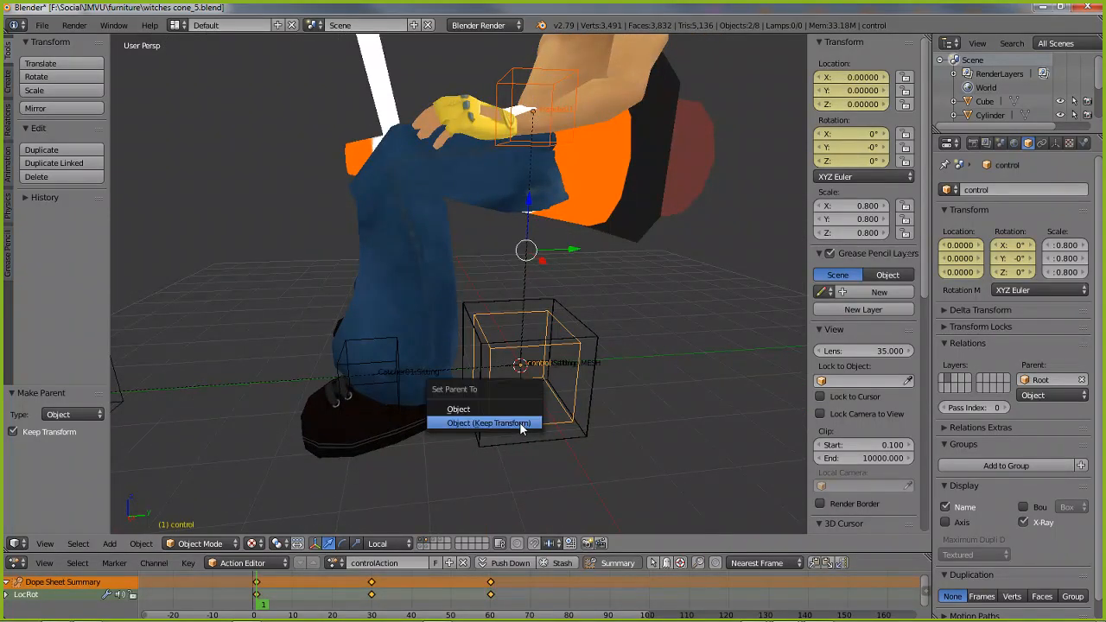
left_click(465, 423)
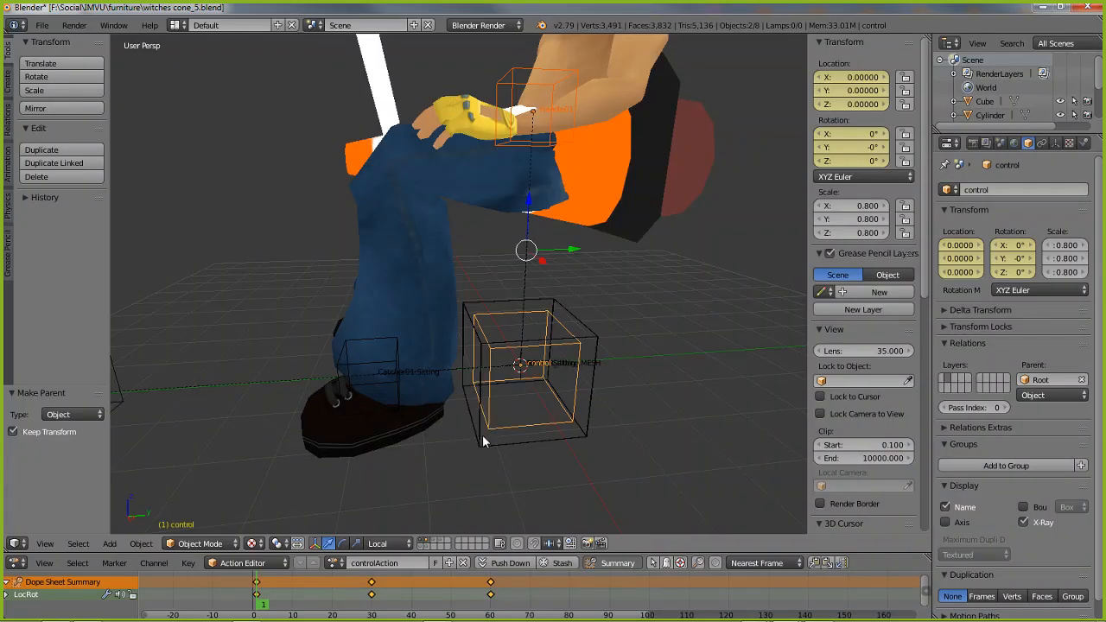
Unhide all hidden objects and try moving the Root node to test whether the whole node hierarchy follows
right_click(531, 439)
middle_click_drag(466, 446, 428, 445)
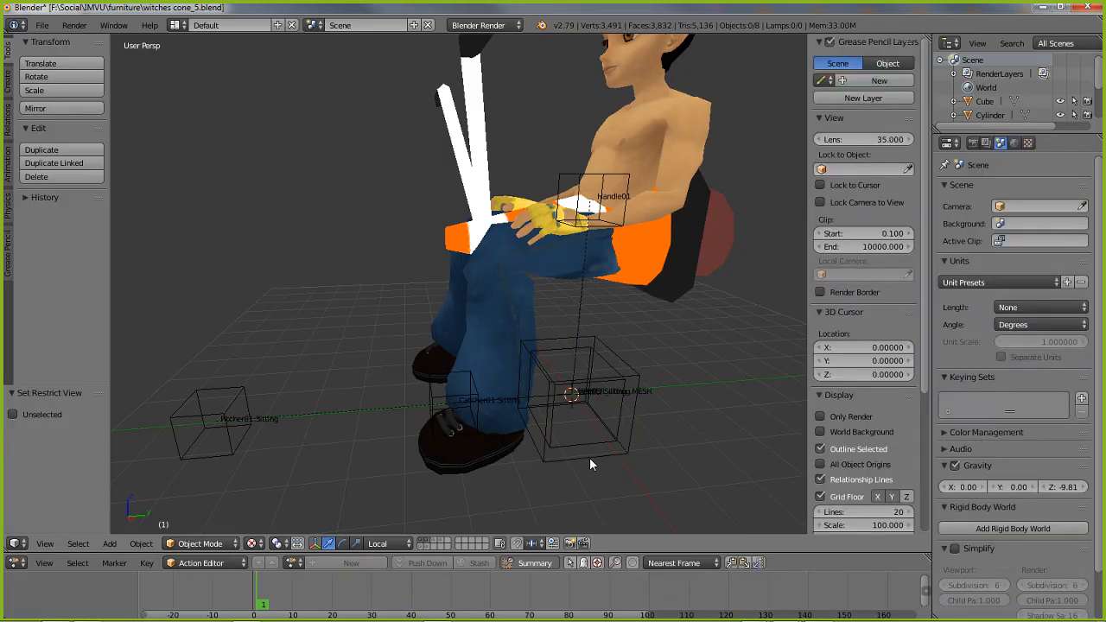
key("alt+h")
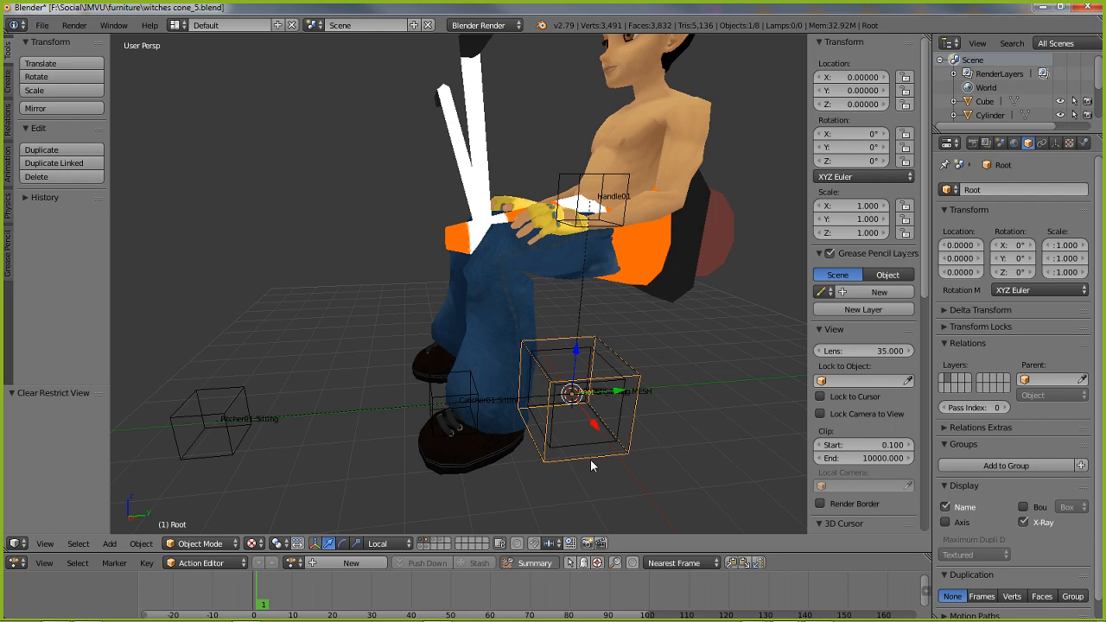
key("g")
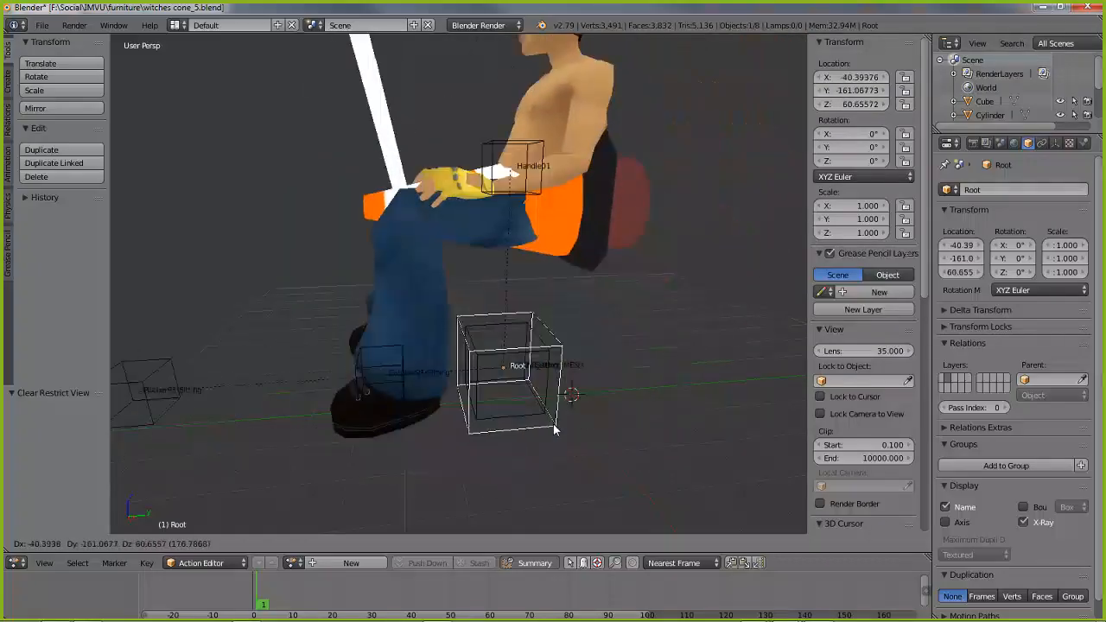
right_click(556, 429)
middle_click_drag(510, 444, 529, 451)
middle_click_drag(605, 412, 552, 391)
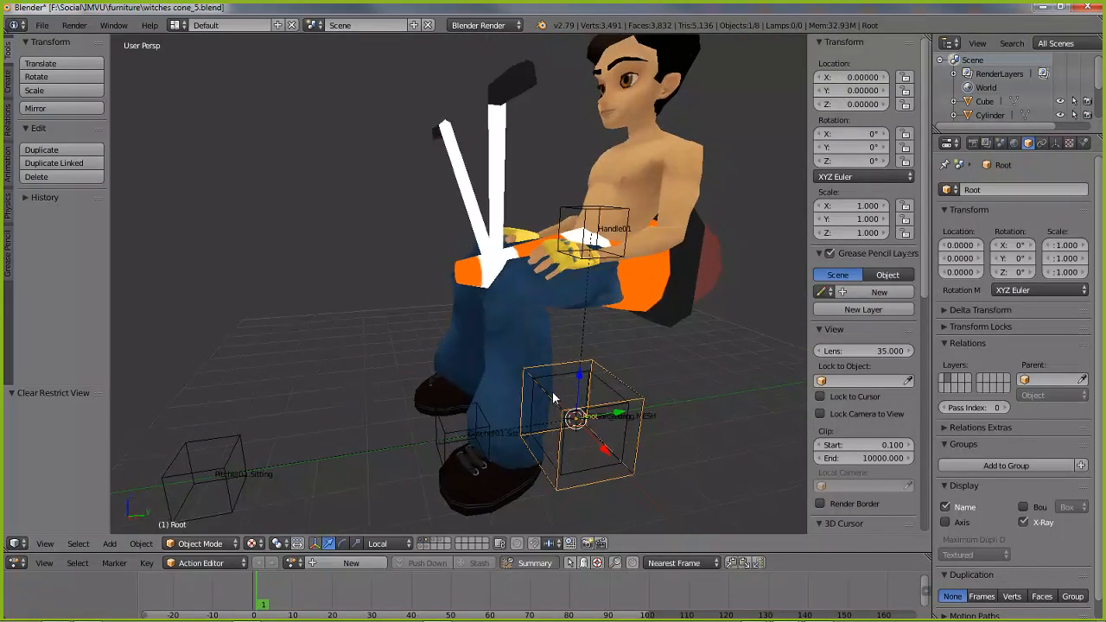
Save the file under the new name witches cone_6.blend in the furniture folder
left_click(40, 24)
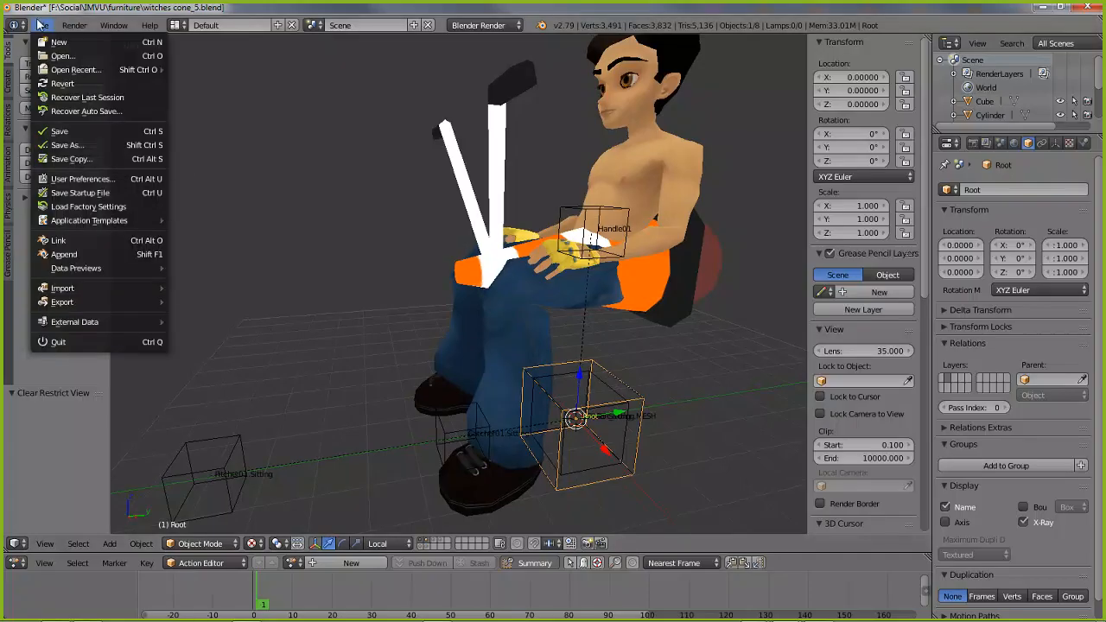
left_click(69, 145)
left_click(222, 78)
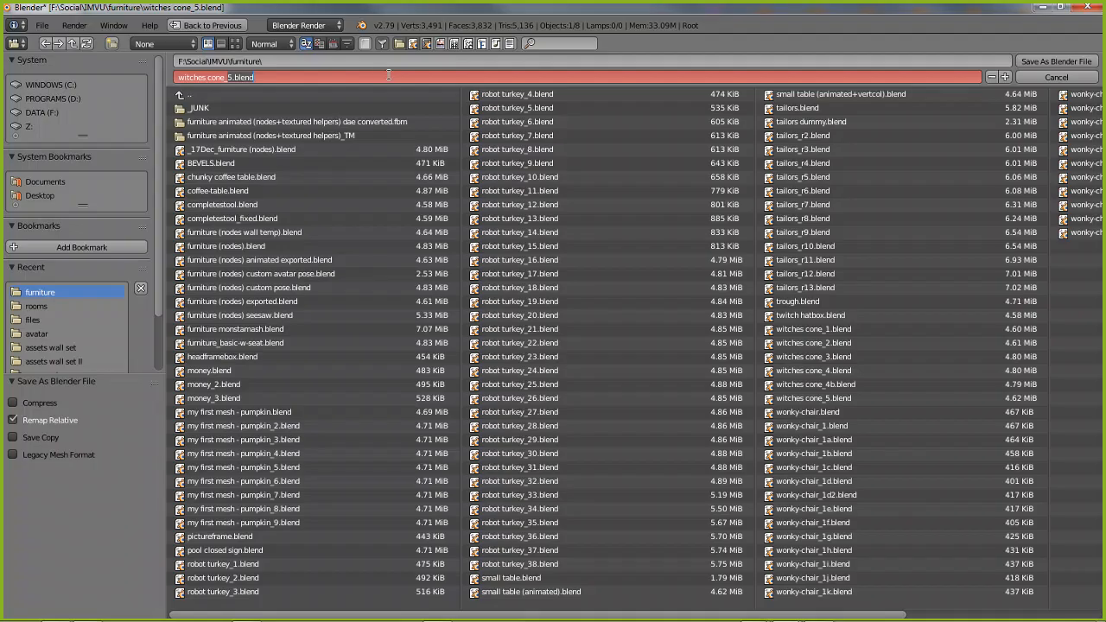
type("6")
key("Return")
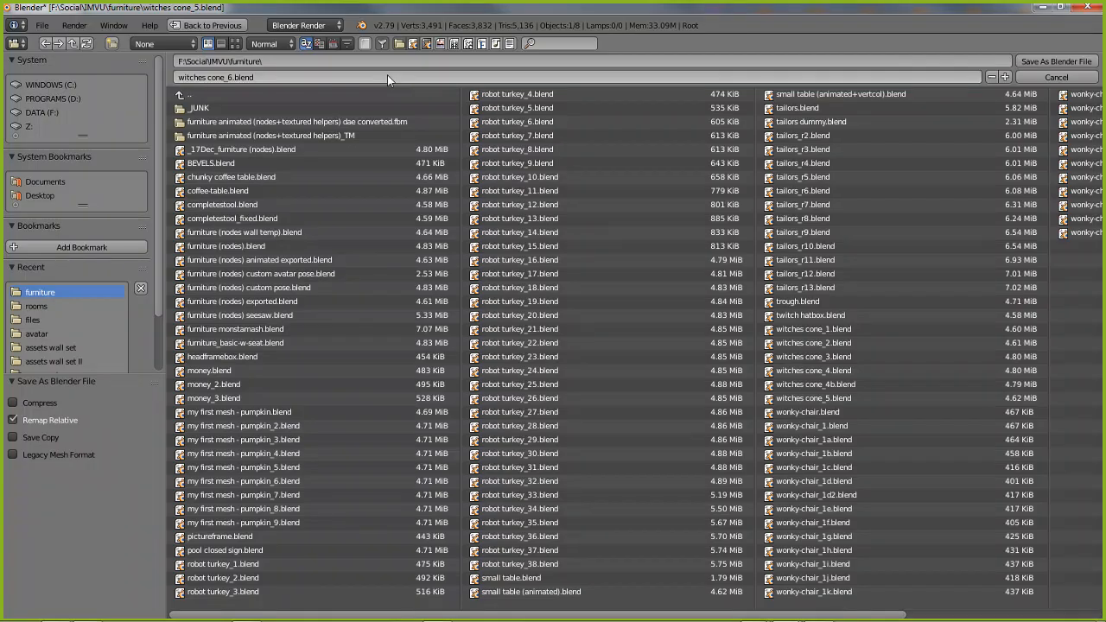
left_click(1051, 60)
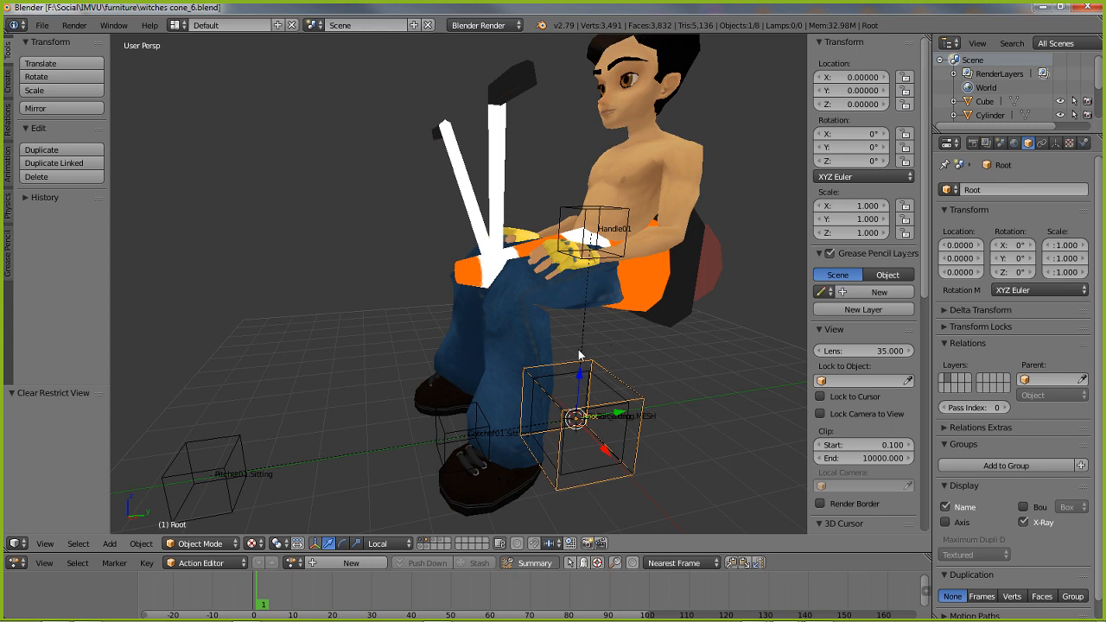
Rename the seat01.Sitting node to seat01.Witchescone
middle_click_drag(552, 414, 589, 475)
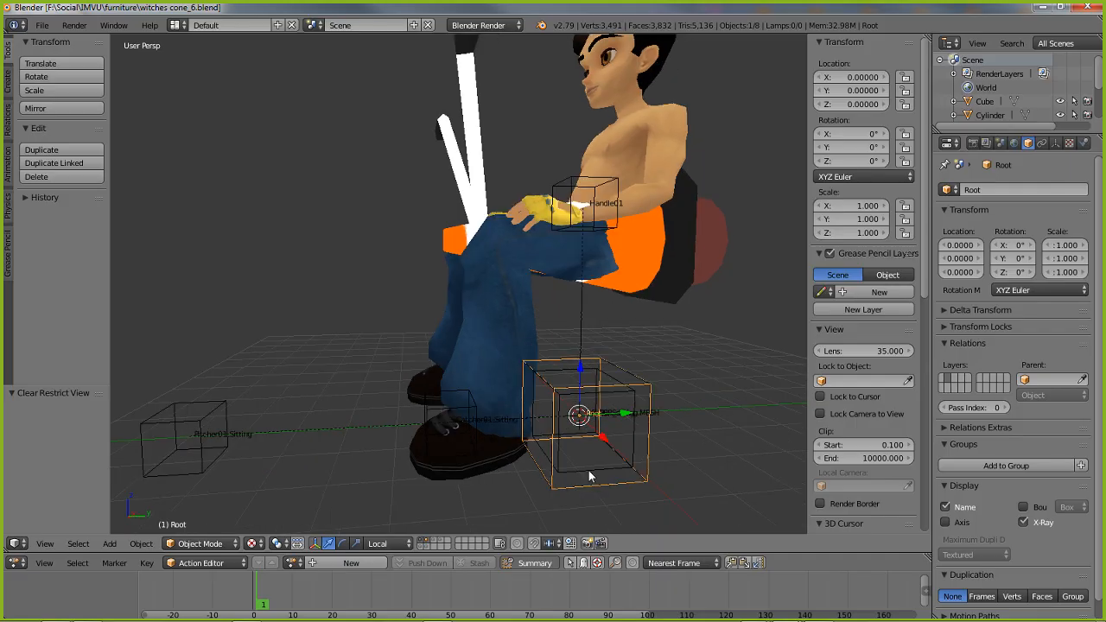
right_click(600, 488)
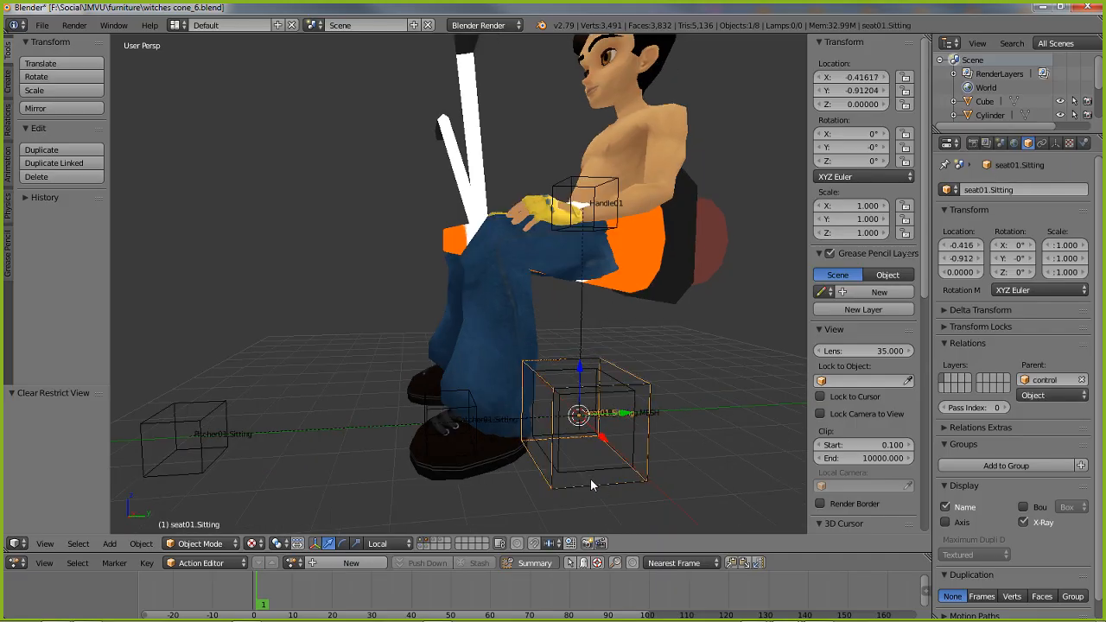
left_click(1015, 189)
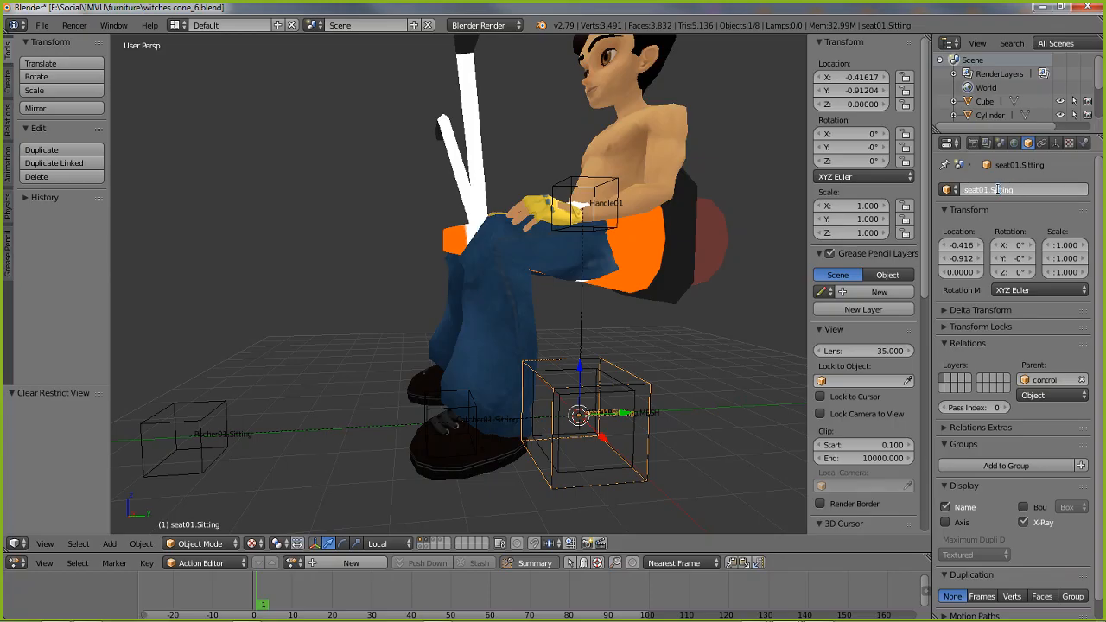
left_click_drag(990, 189, 1055, 188)
type("Witchcone")
type("es")
key("Return")
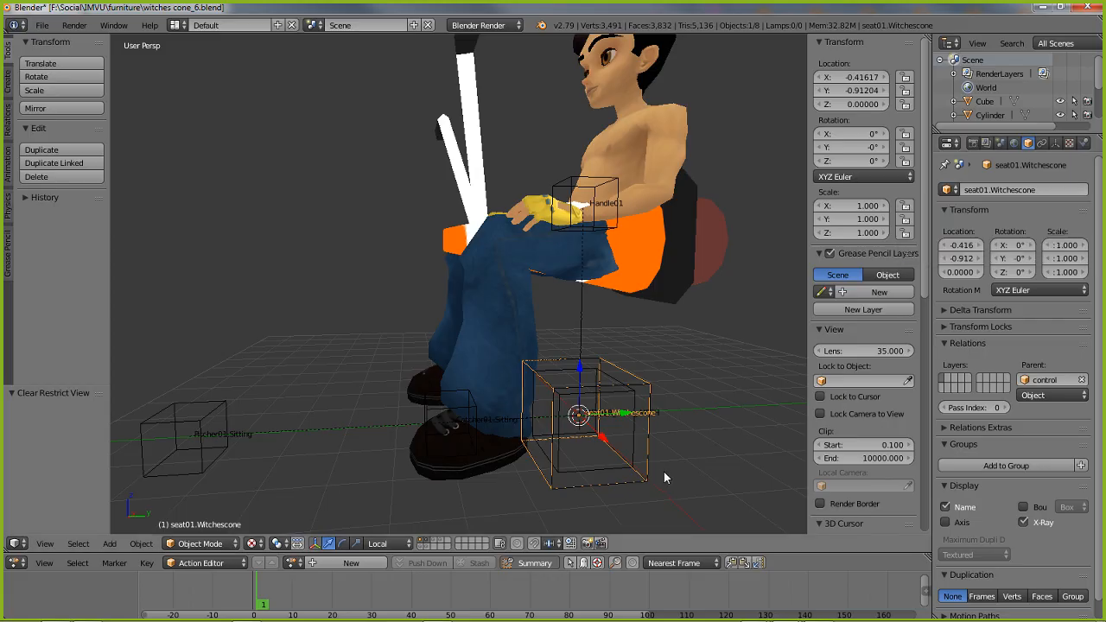
Try moving the Root node again to test the linked nodes after renaming the seat
mouse_move(585, 479)
middle_mouse_down()
mouse_move(592, 456)
mouse_move(543, 457)
mouse_move(598, 477)
middle_mouse_up()
right_click(543, 457)
key("g")
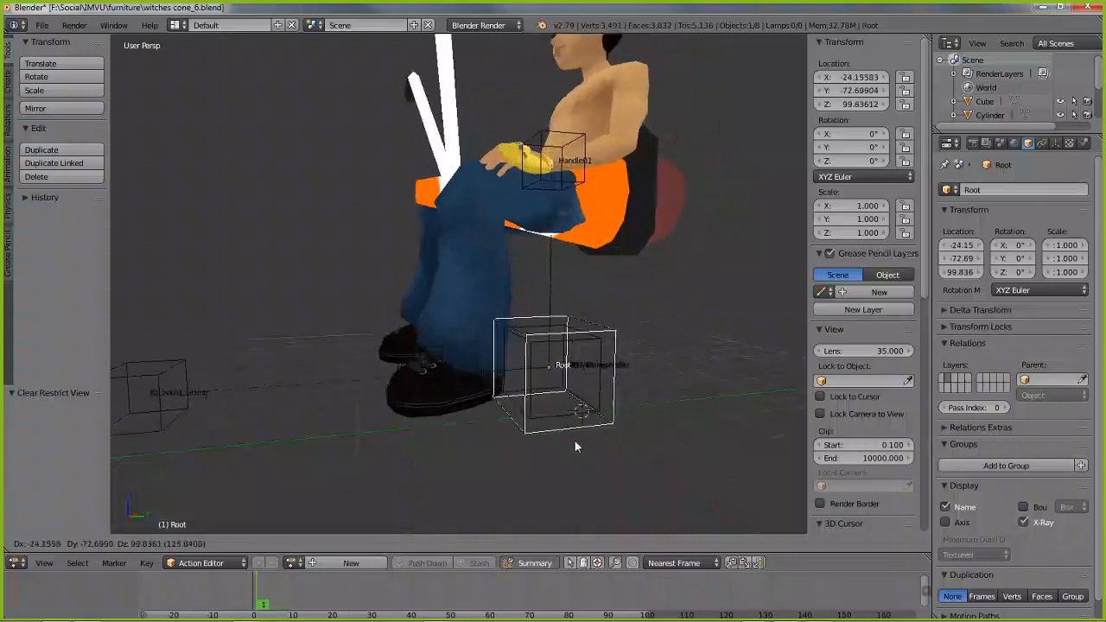
key("Escape")
Check the parents of Handle01, control, seat01.Witchescone, Catcher01.Sitting and Pitcher01.Sitting by selecting them
scroll(537, 405, "down", 4)
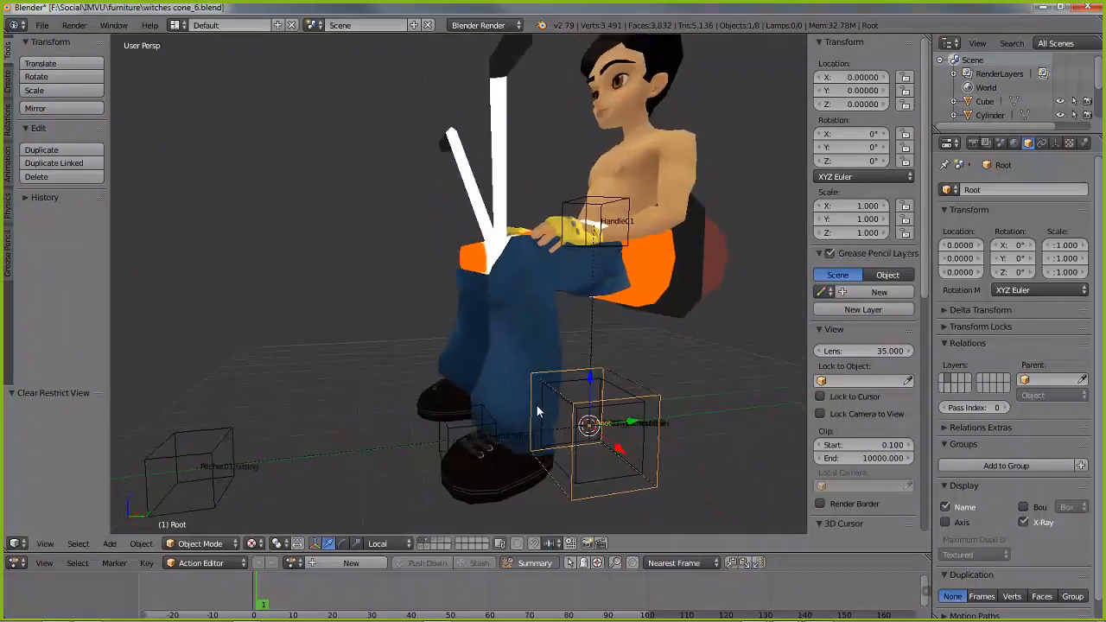
right_click(574, 221)
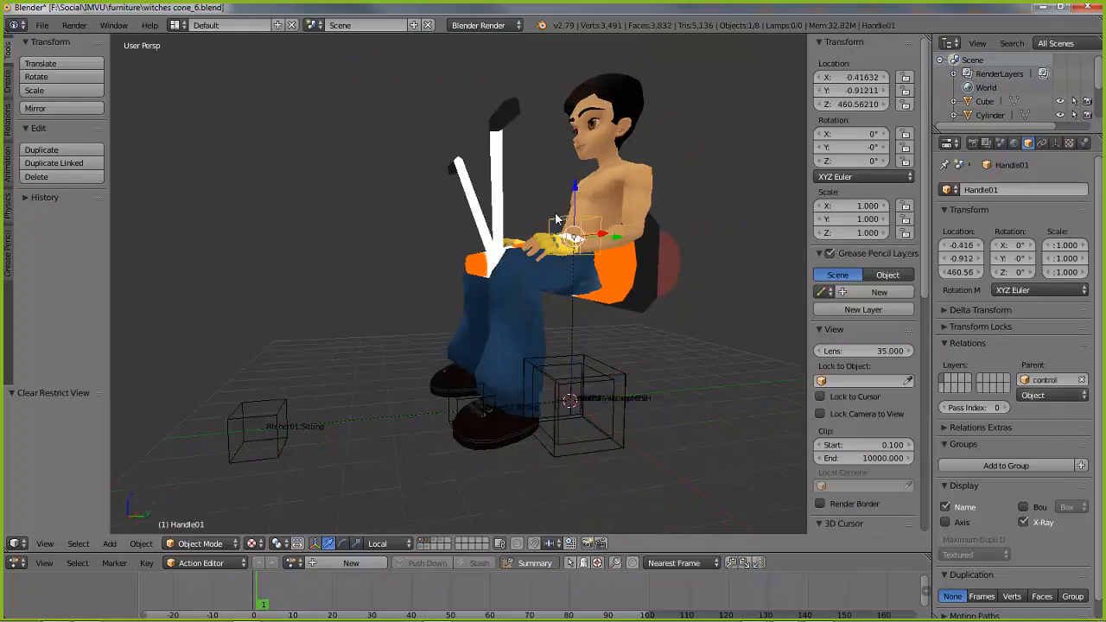
right_click(583, 436)
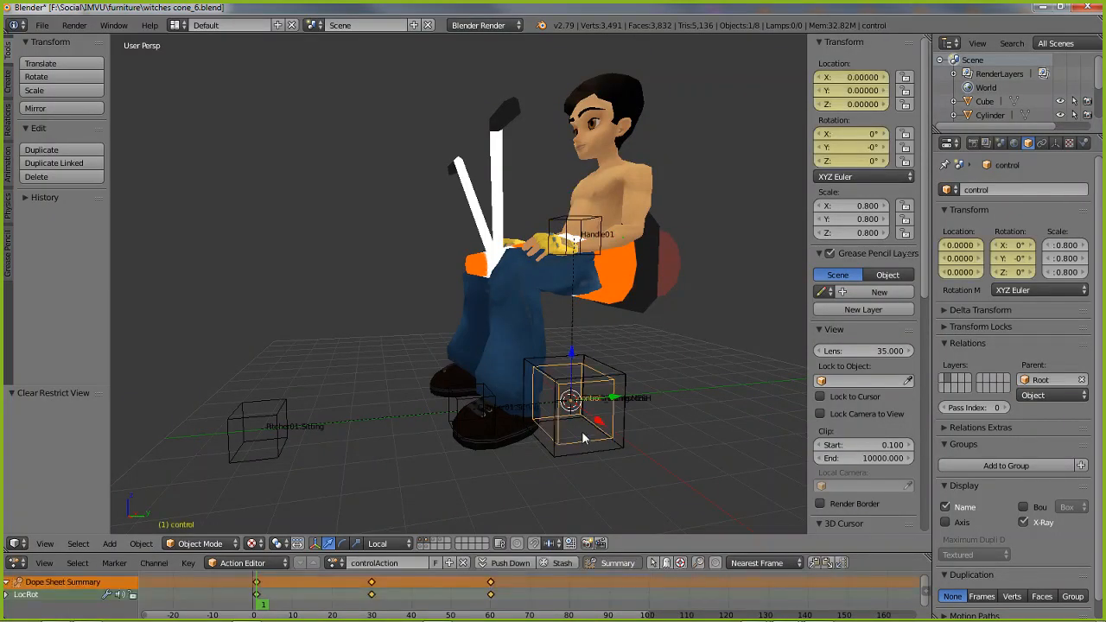
right_click(591, 449)
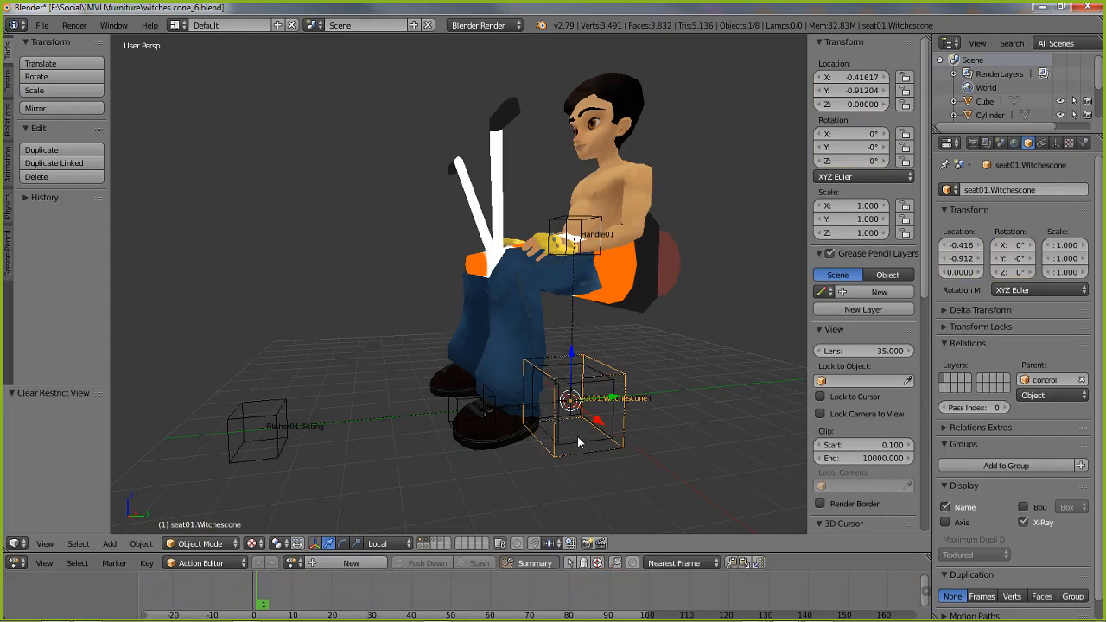
right_click(577, 436)
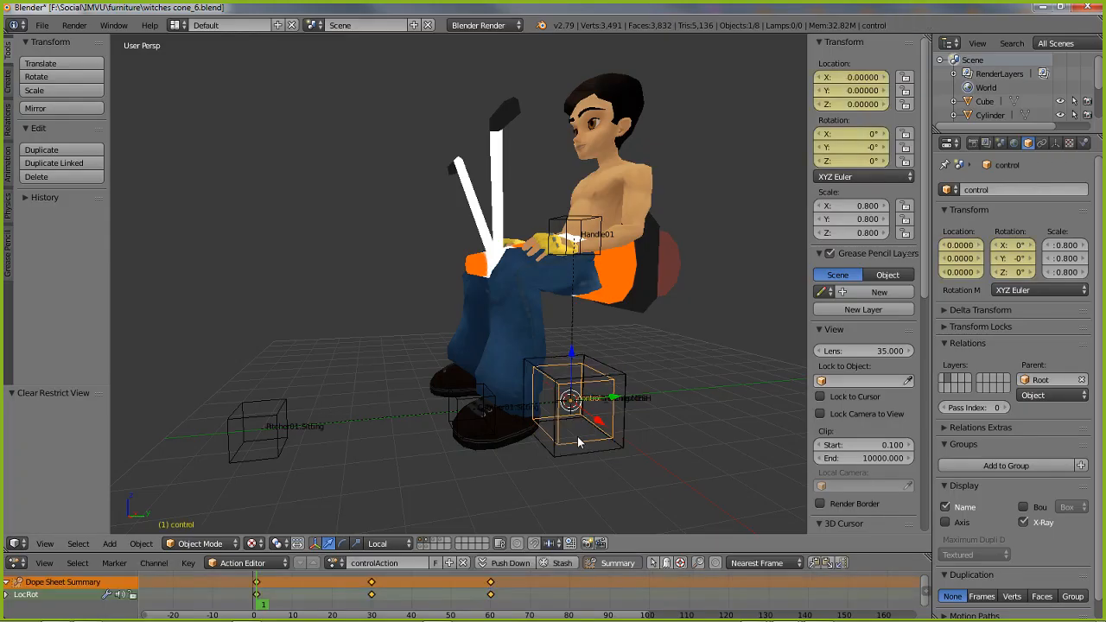
right_click(417, 404)
right_click(250, 442, "shift")
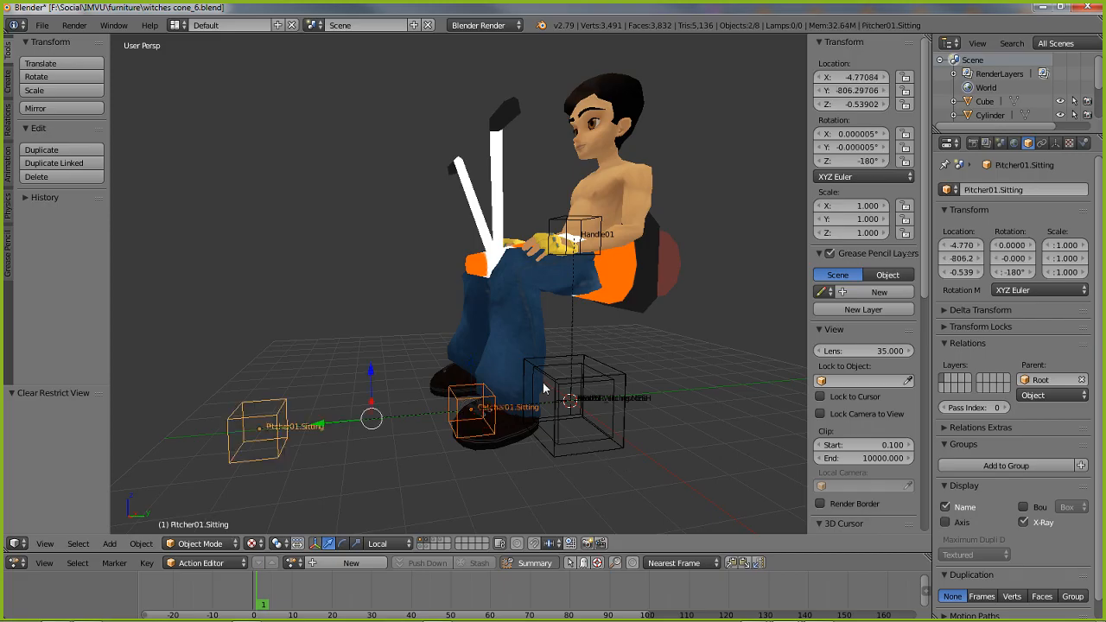
Select the control node and scrub through its animation to frame 57
right_click(580, 445)
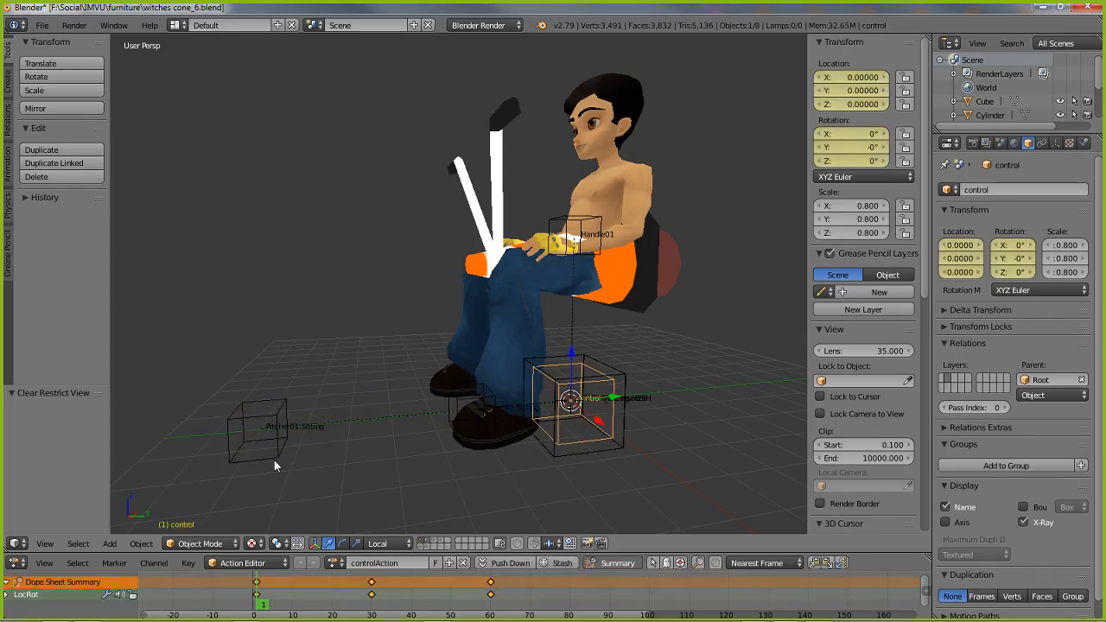
left_click(284, 604)
left_click_drag(311, 604, 490, 598)
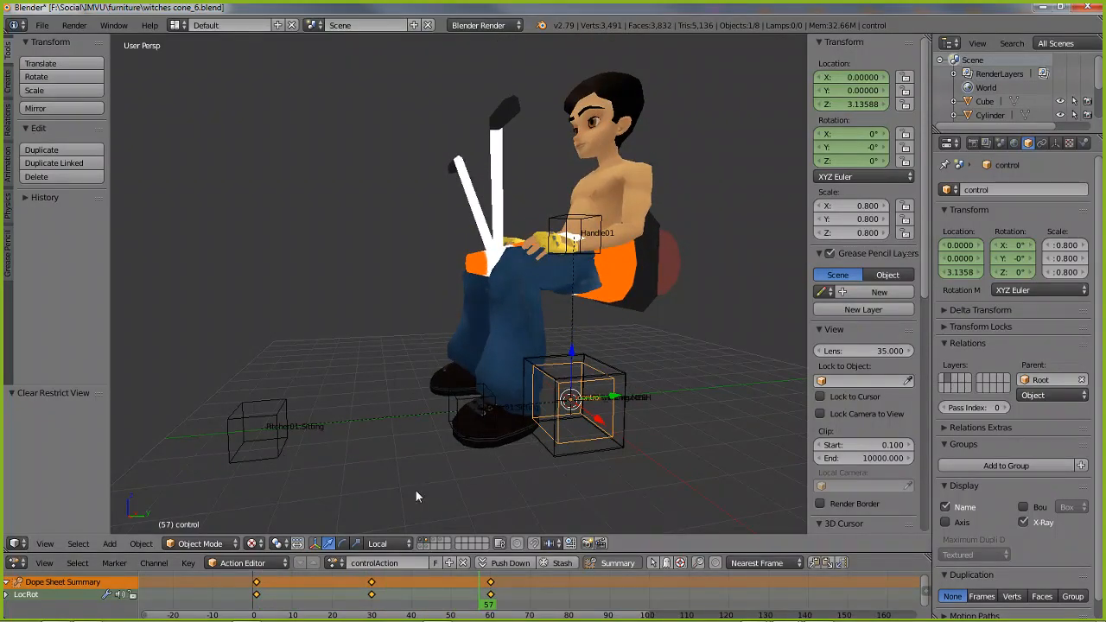
Move Catcher01.Sitting and Pitcher01.Sitting together about 348 units along the X axis in Global orientation
middle_click_drag(468, 407, 378, 399)
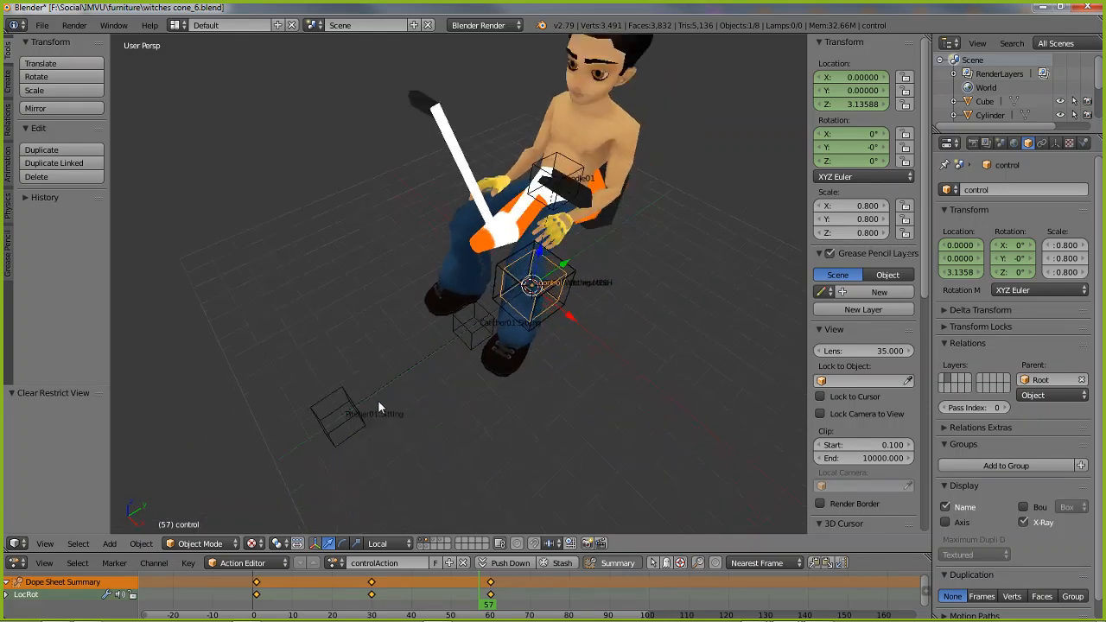
right_click(473, 328)
right_click(338, 422, "shift")
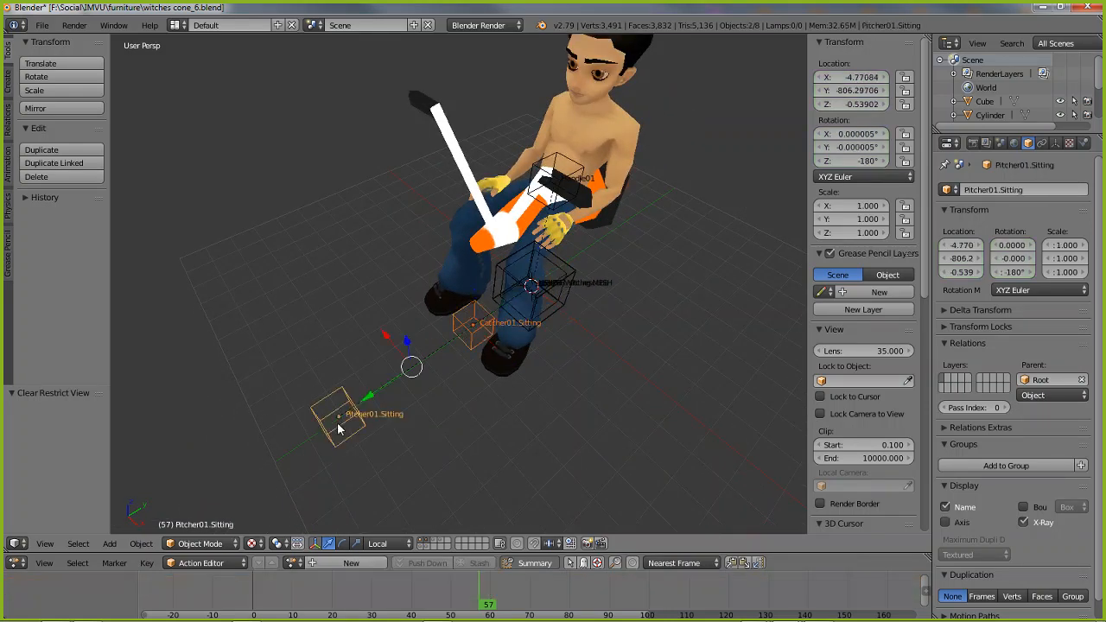
left_click(386, 543)
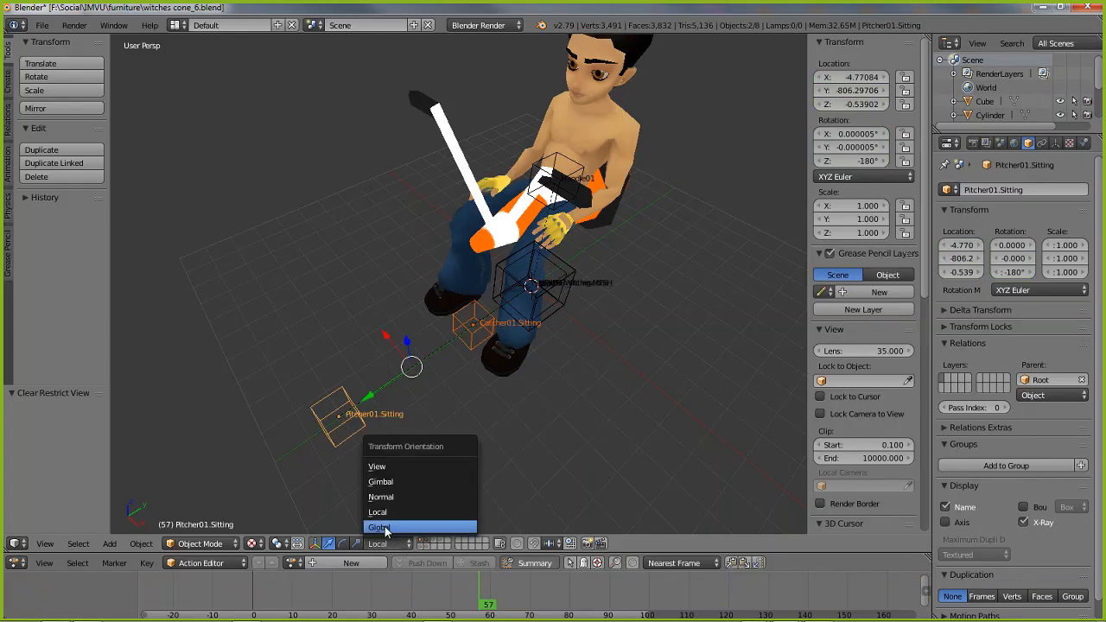
left_click(385, 528)
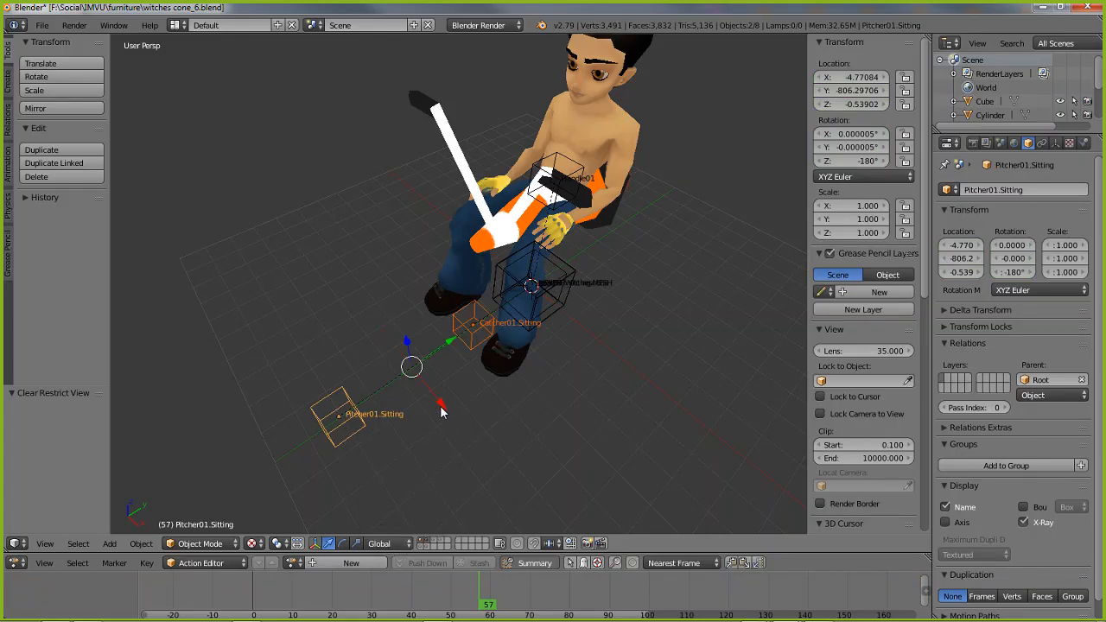
left_click_drag(440, 412, 538, 441)
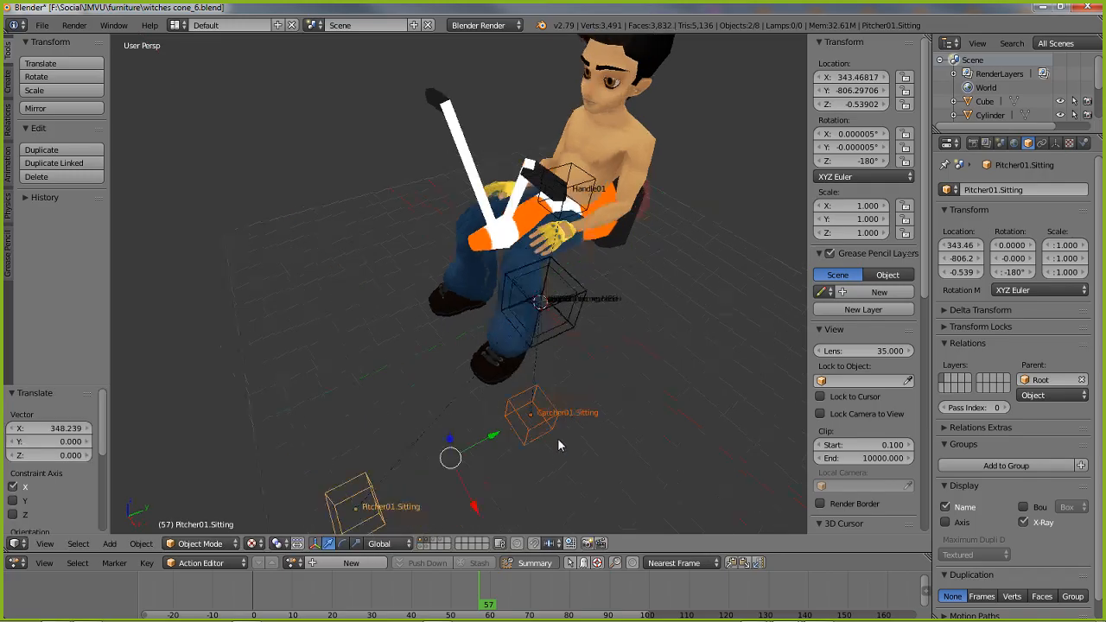
Move Catcher01.Sitting and Pitcher01.Sitting together about 374 units along the global Y axis
middle_click_drag(557, 438, 544, 395)
key("g")
key("y")
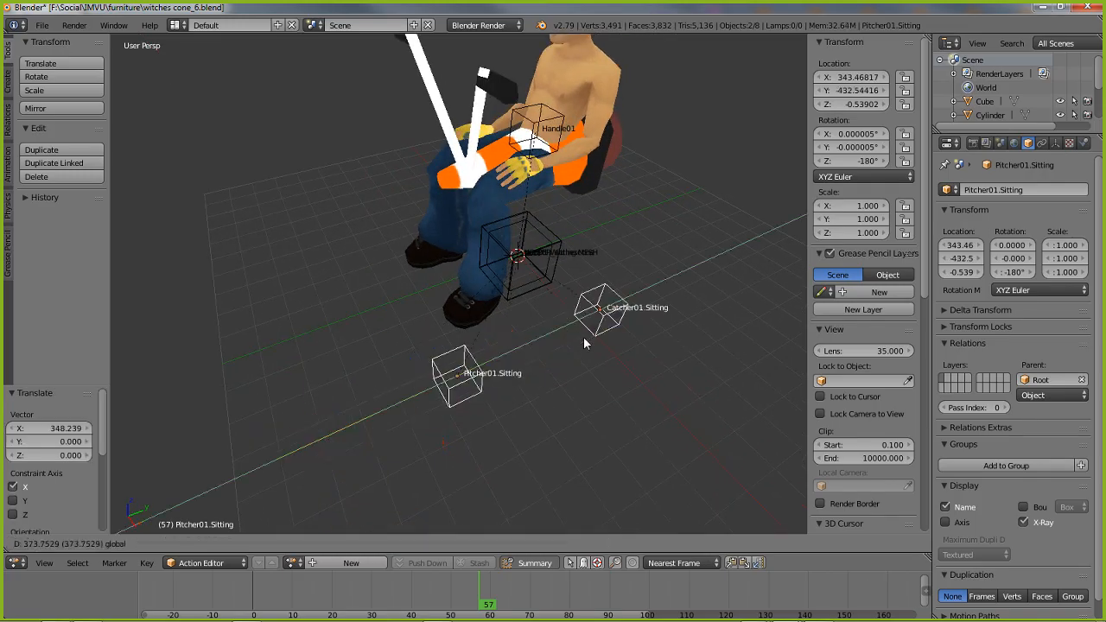
left_click(584, 342)
Move the Catcher01.Sitting and Pitcher01.Sitting pair another 119 units or so along X, and rotate it 20° about Z
left_click_drag(567, 380, 586, 408)
middle_click_drag(533, 397, 429, 395)
left_click(342, 542)
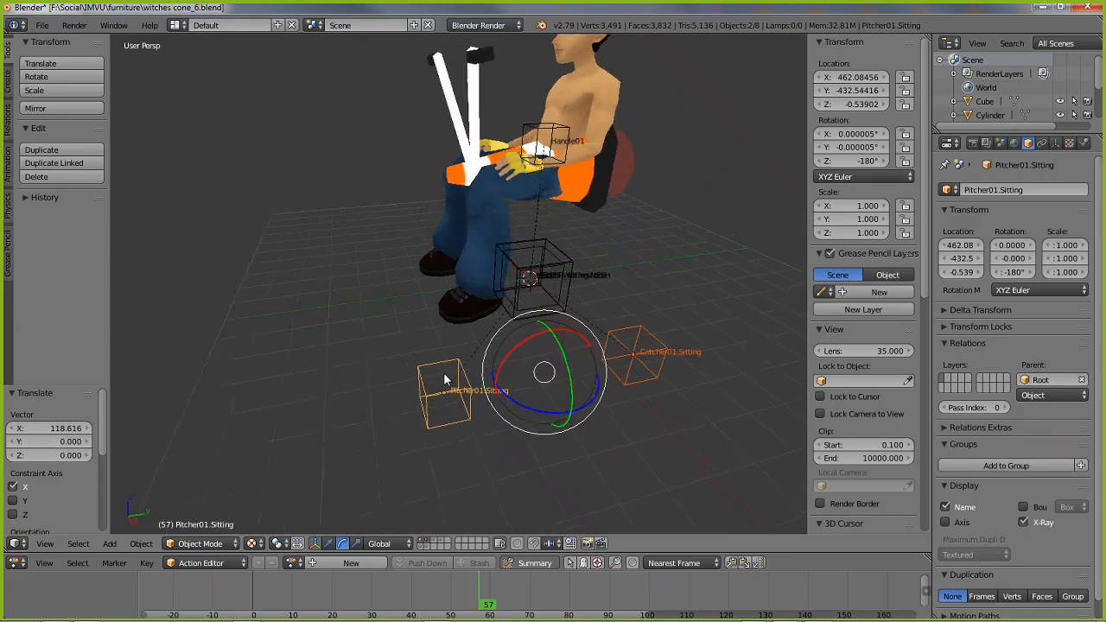
mouse_move(525, 406)
left_mouse_down()
mouse_move(547, 408)
mouse_move(535, 412)
left_mouse_up()
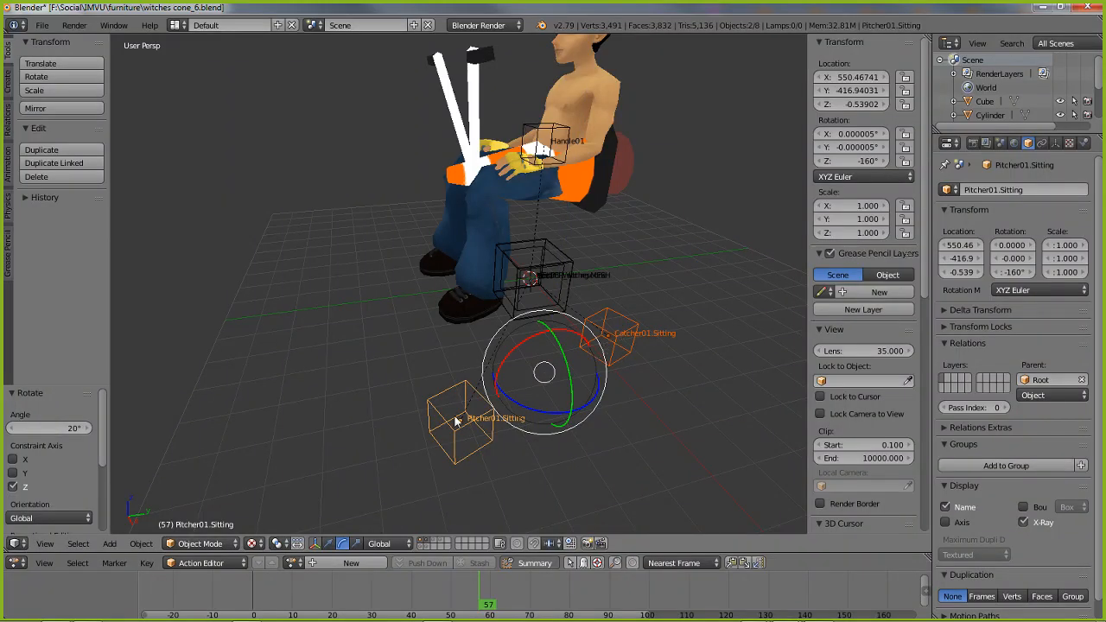
Try to rotate only Pitcher01.Sitting by about -16.9° around the global Z axis
middle_click_drag(569, 380, 527, 402)
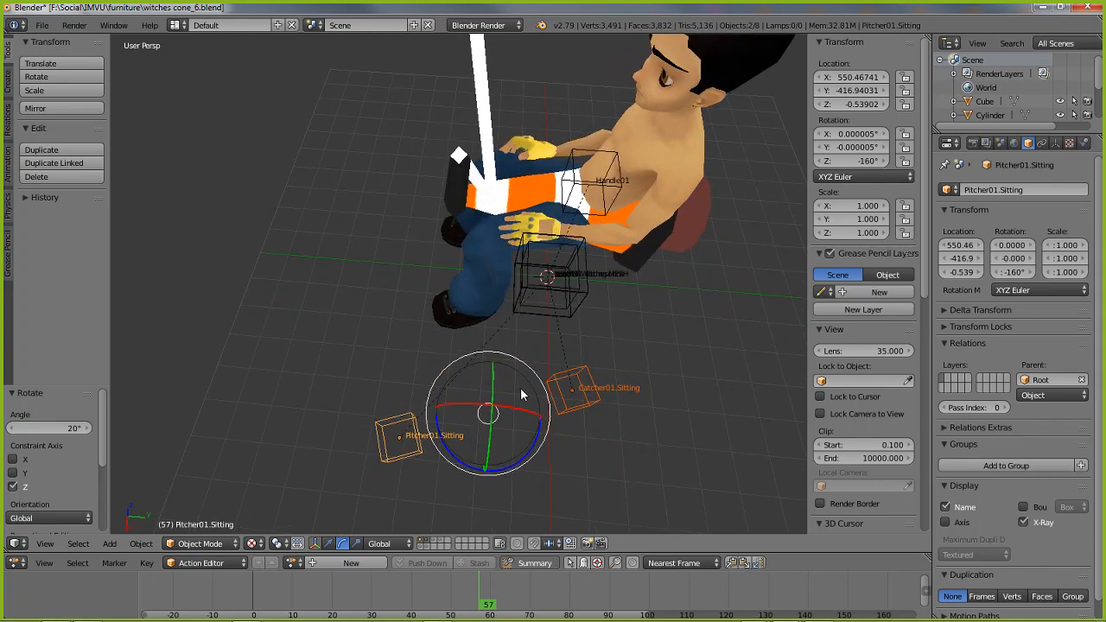
middle_click_drag(449, 437, 496, 358)
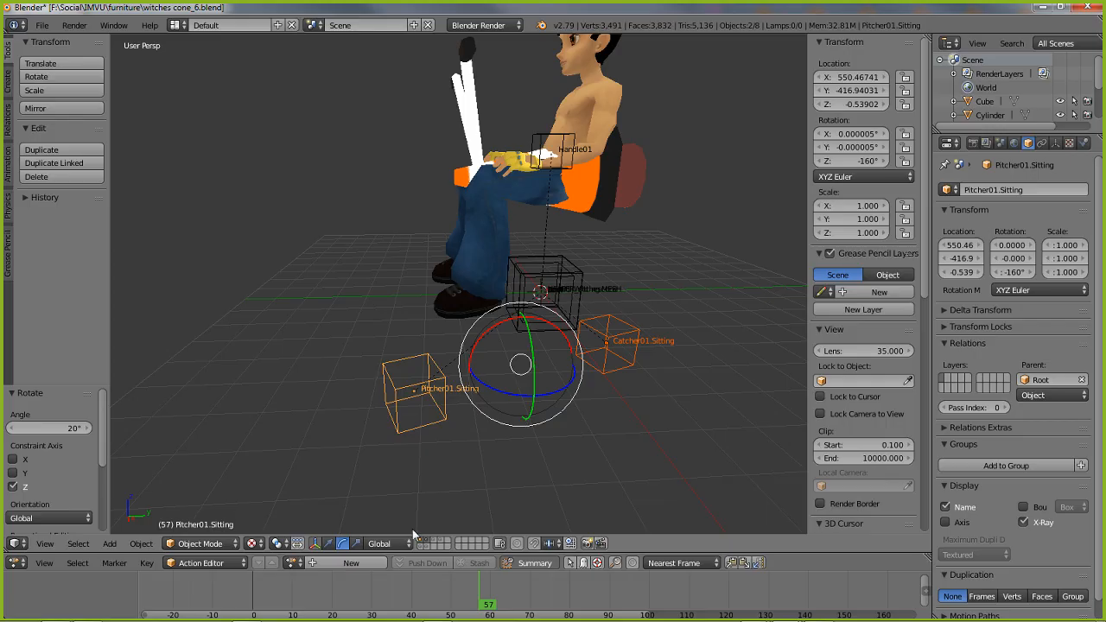
right_click(431, 386)
key("r")
key("z")
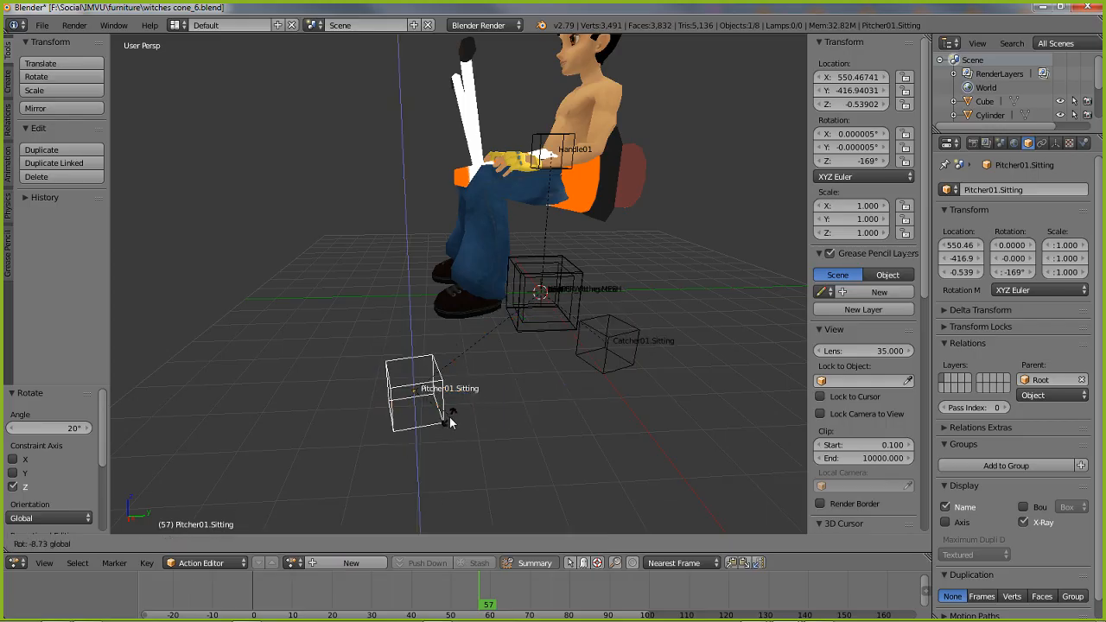
left_click(447, 423)
middle_click_drag(522, 421, 526, 476)
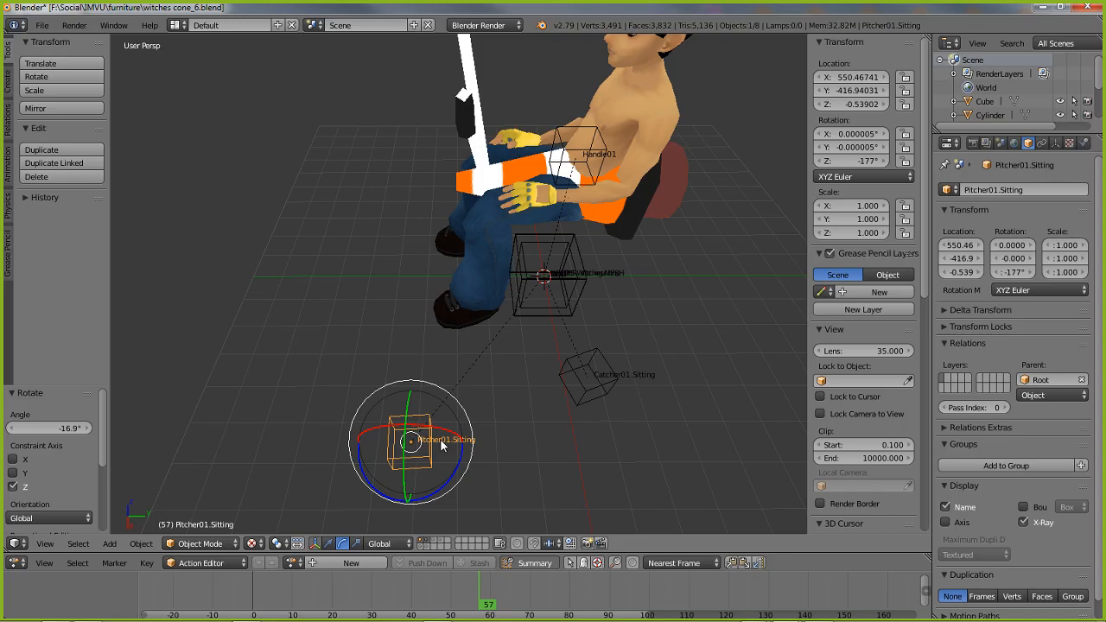
key("ctrl+z")
Select Pitcher01.Sitting and Catcher01.Sitting together and scrub the animation to frame 61 and back to frame 23 to check their placement
middle_click_drag(443, 442, 488, 446)
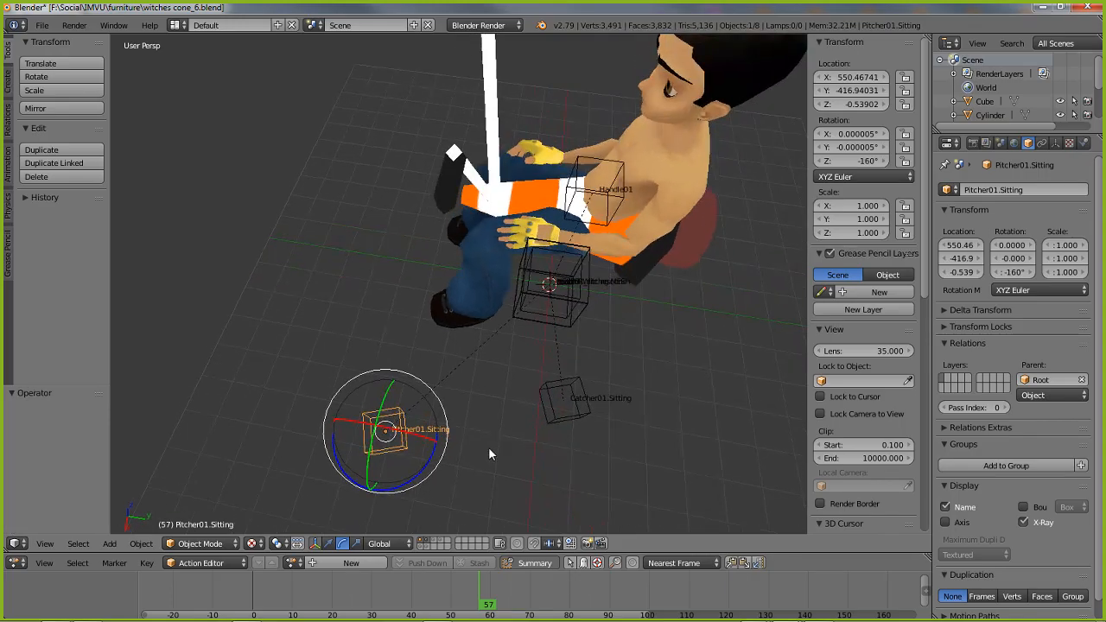
left_click(544, 412, "shift")
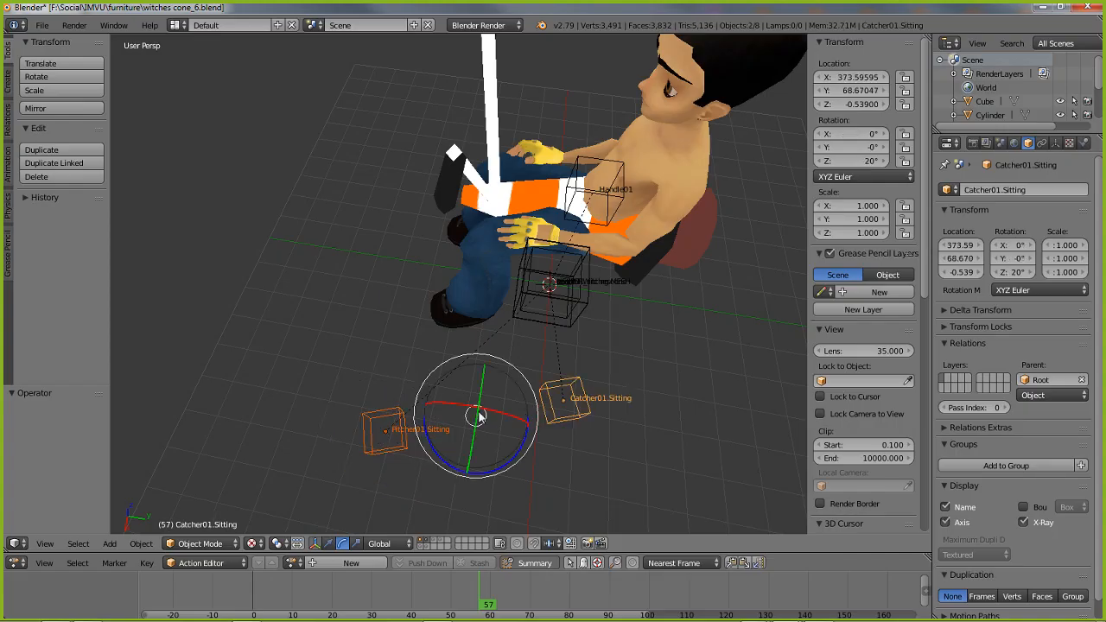
middle_click_drag(479, 416, 463, 374)
middle_click_drag(570, 372, 501, 430)
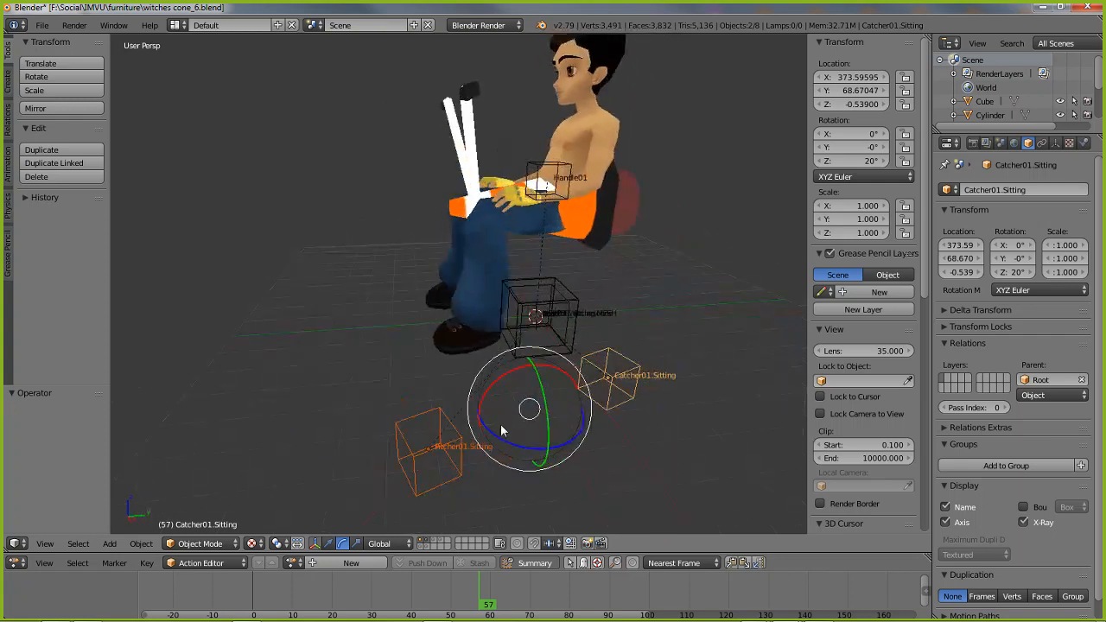
right_click(535, 322)
left_click_drag(497, 584, 501, 592)
right_click(436, 449)
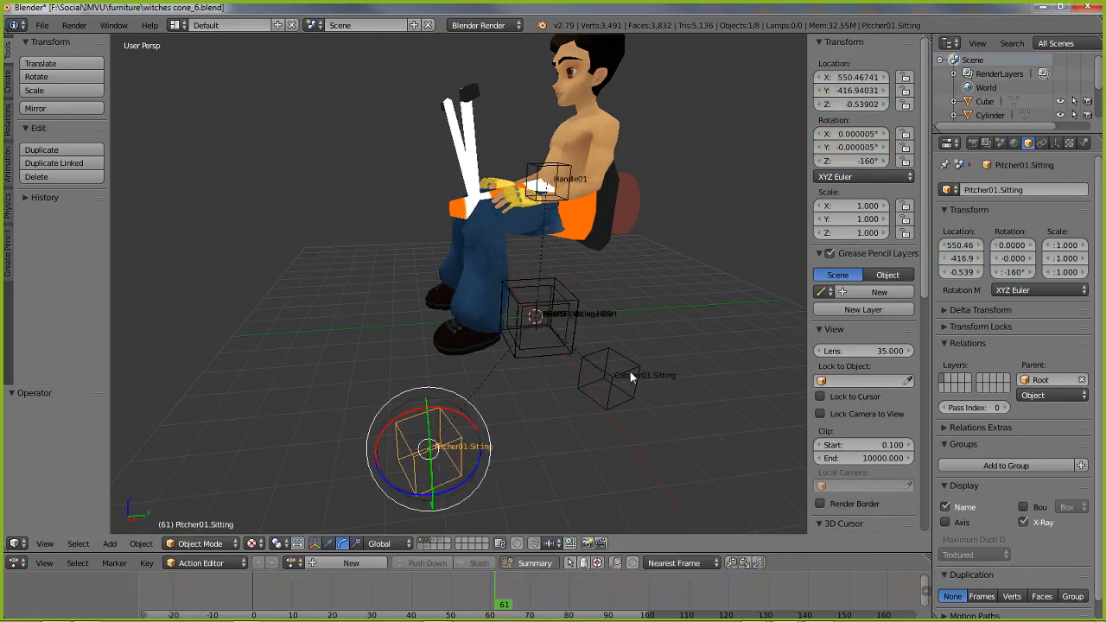
right_click(630, 376, "shift")
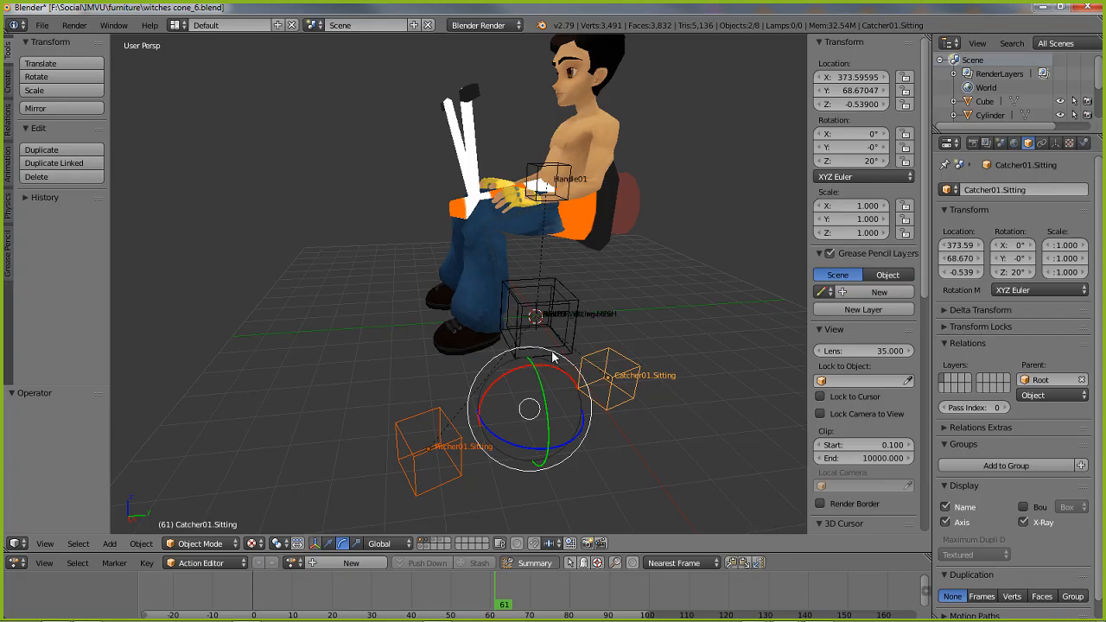
left_click(450, 607)
left_click_drag(411, 608, 363, 604)
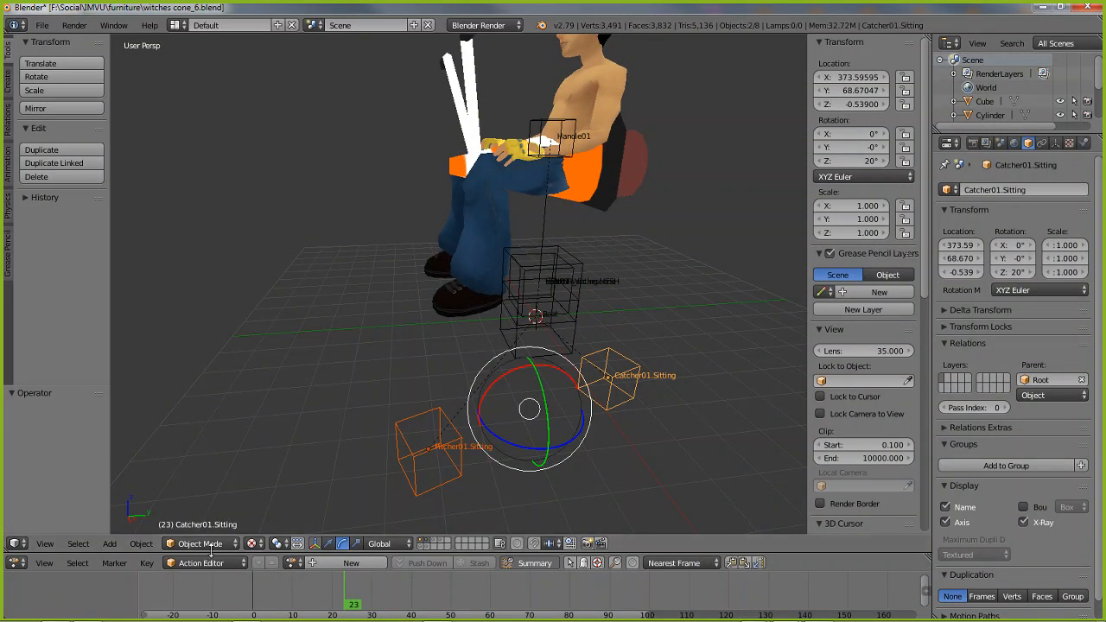
Save the scene as a new file named witches cone_7.blend in the furniture folder
left_click(43, 25)
left_click(65, 145)
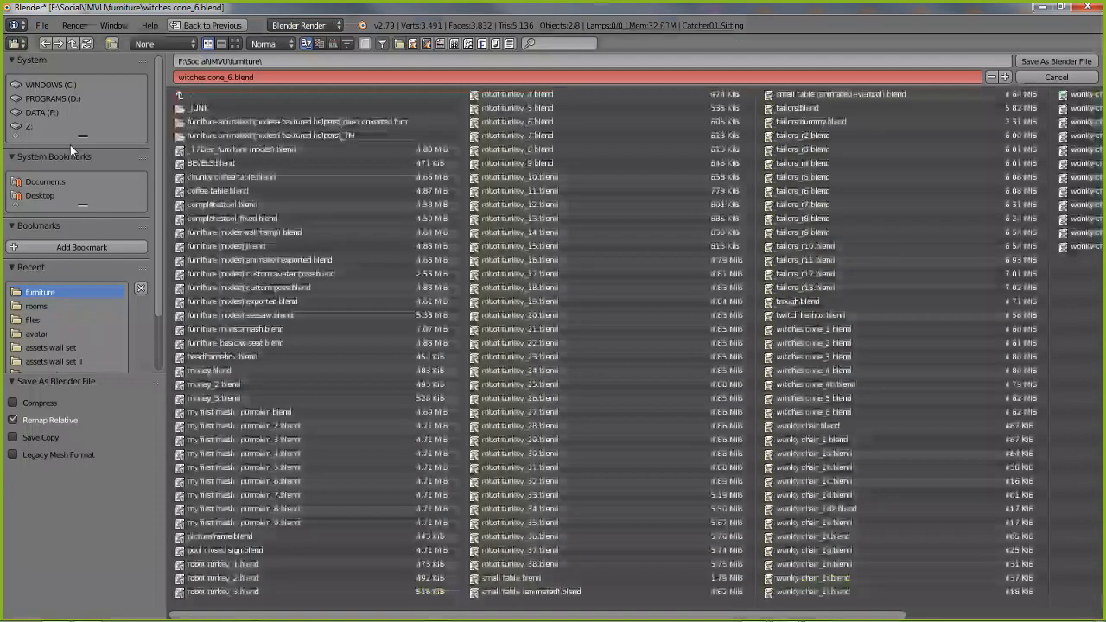
left_click(228, 76)
left_click_drag(228, 76, 383, 72)
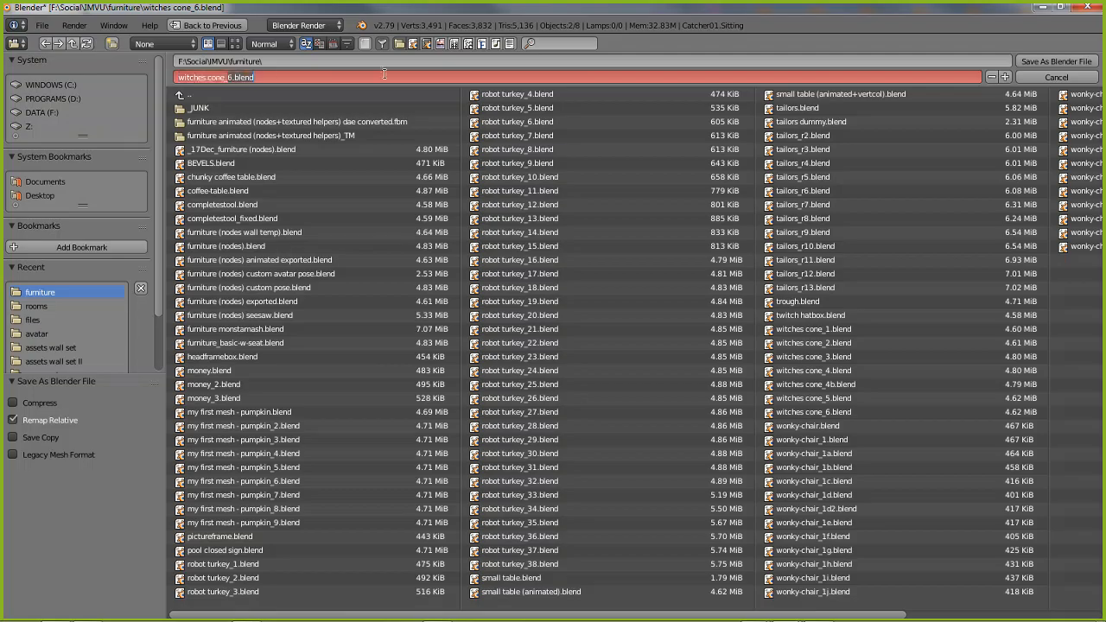
type("7")
key("Return")
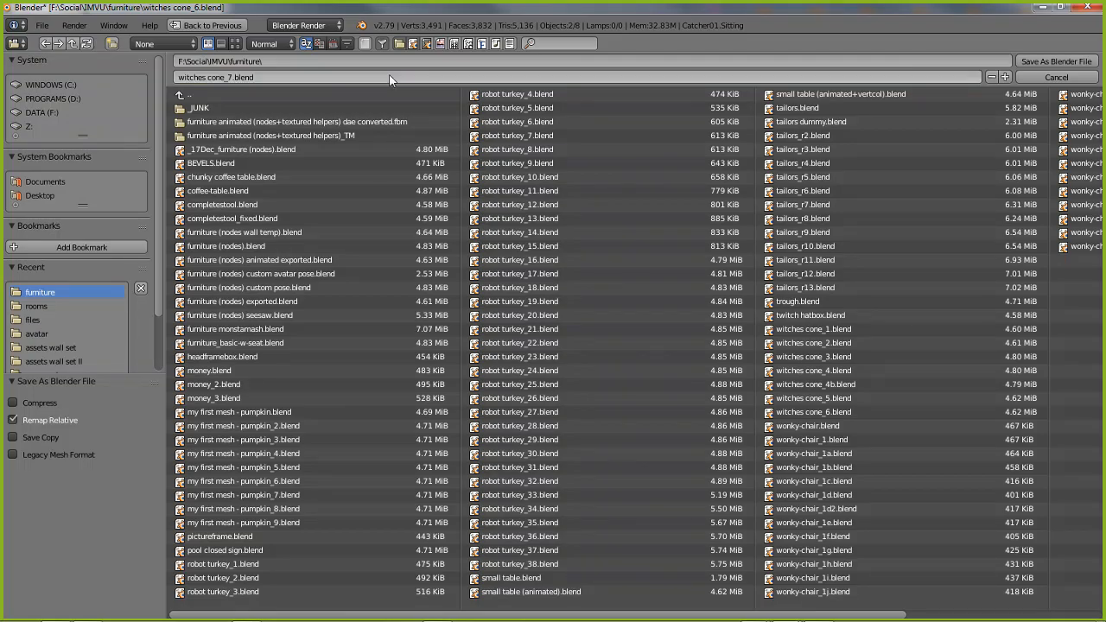
left_click(1047, 60)
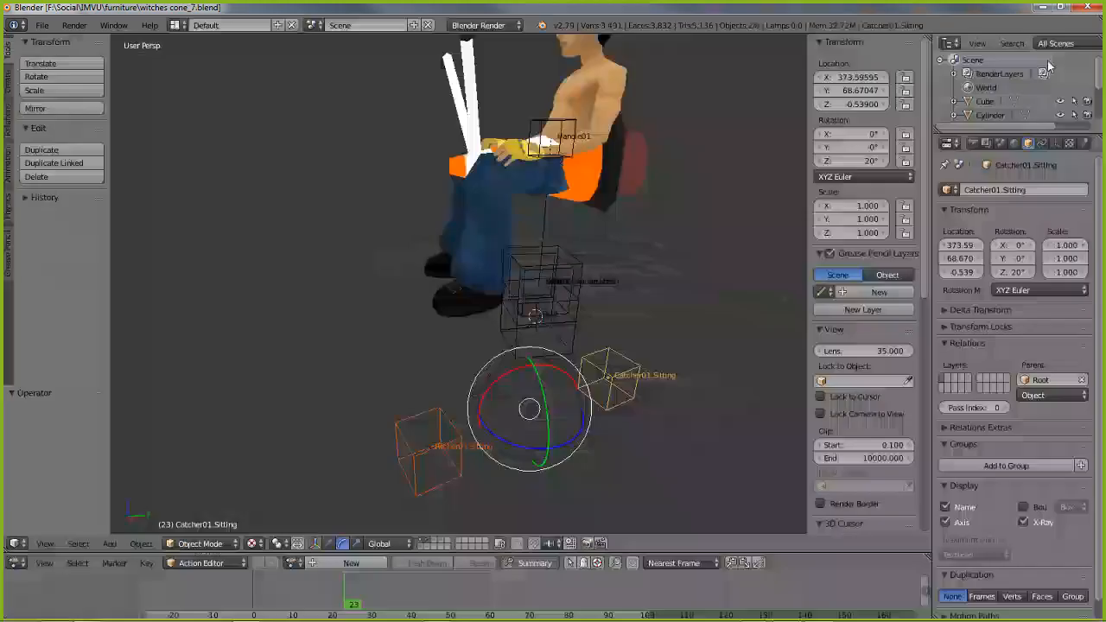
Try to select all objects except HELPER_sitting.MESH and make the Root node active
middle_click_drag(468, 255, 397, 257)
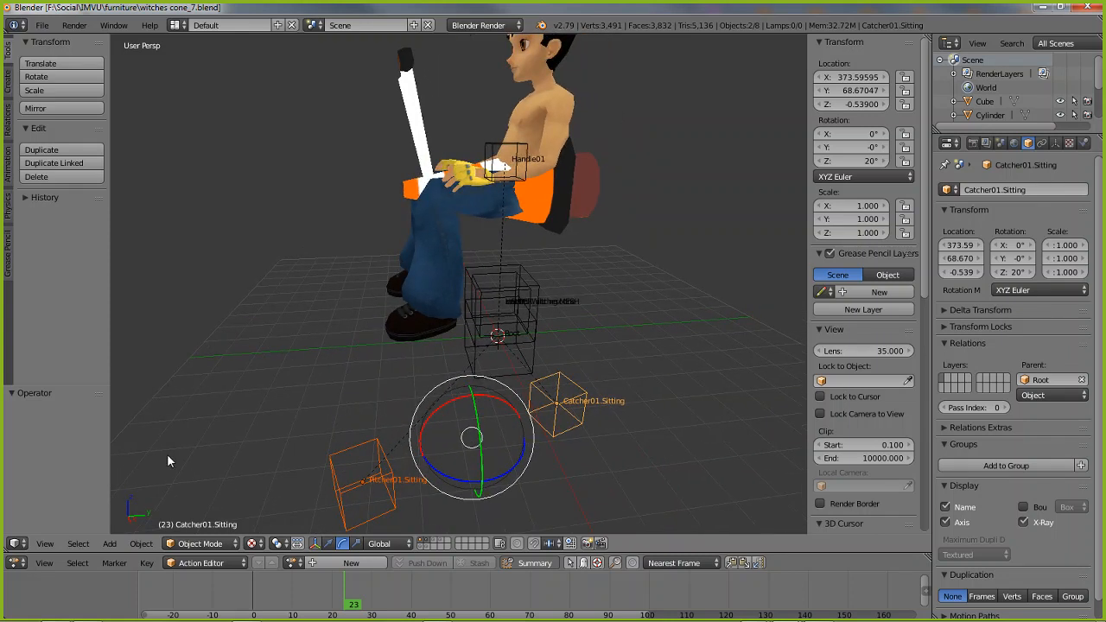
key("a")
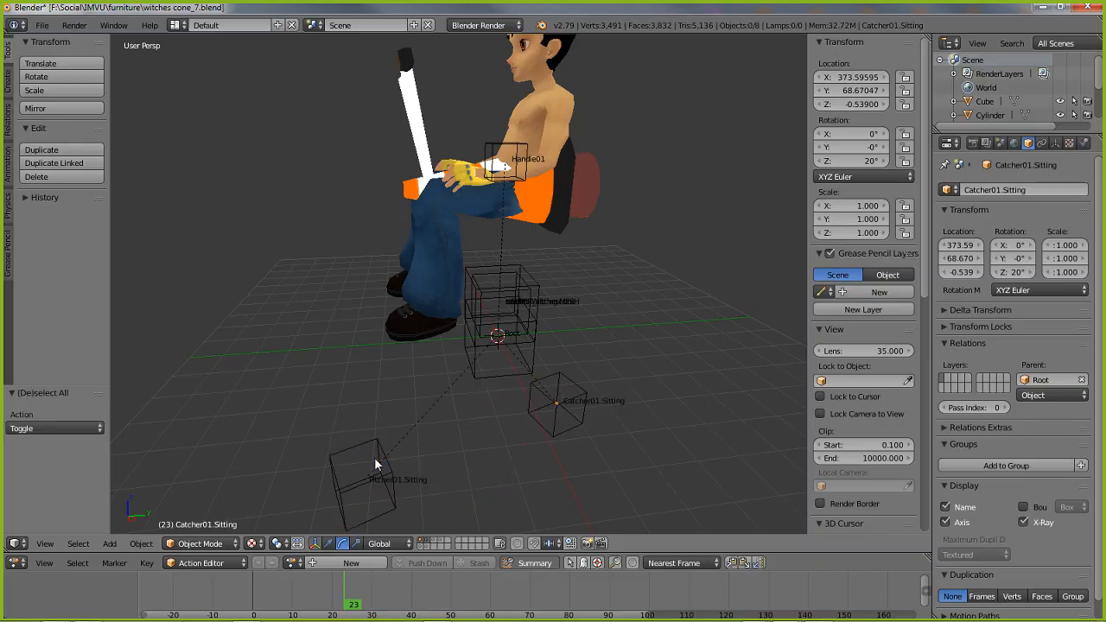
key("a")
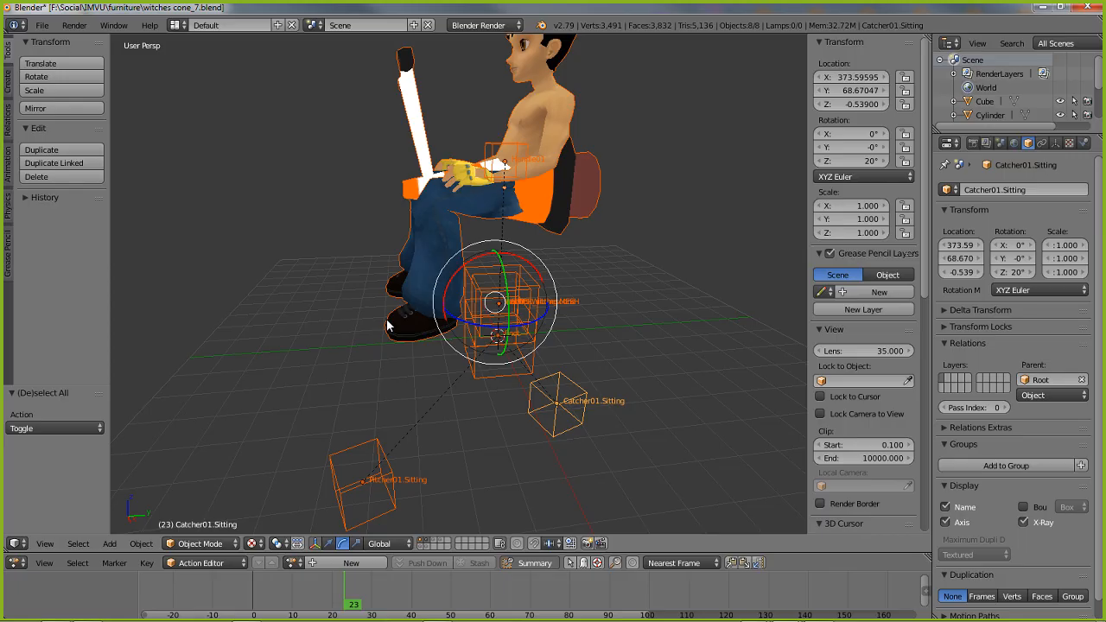
right_click(387, 324, "shift")
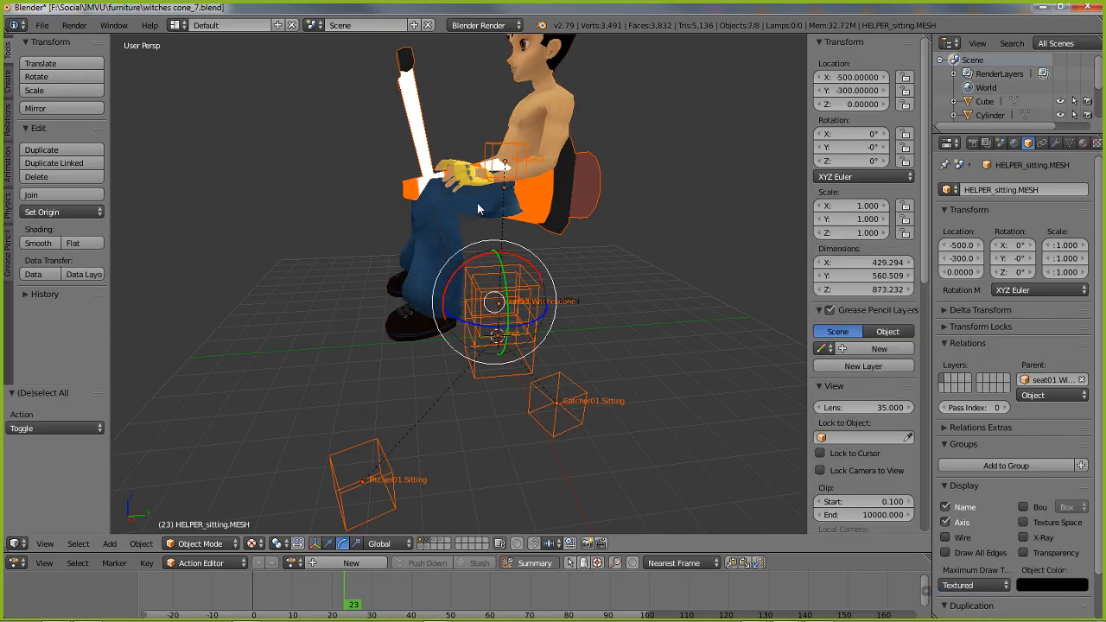
middle_click_drag(369, 469, 363, 376)
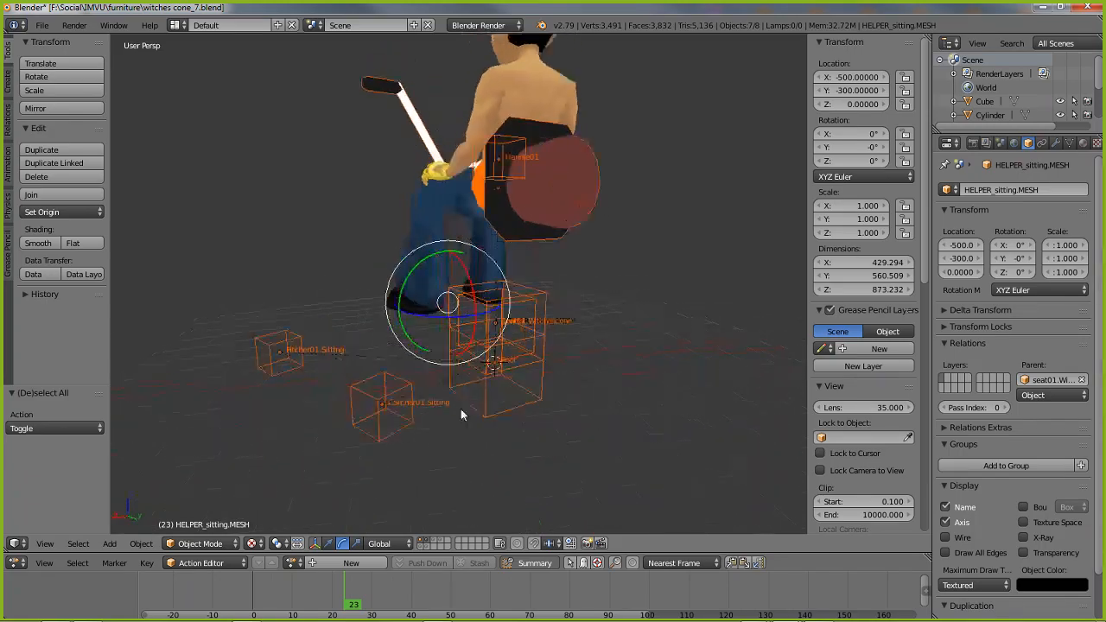
right_click(490, 411)
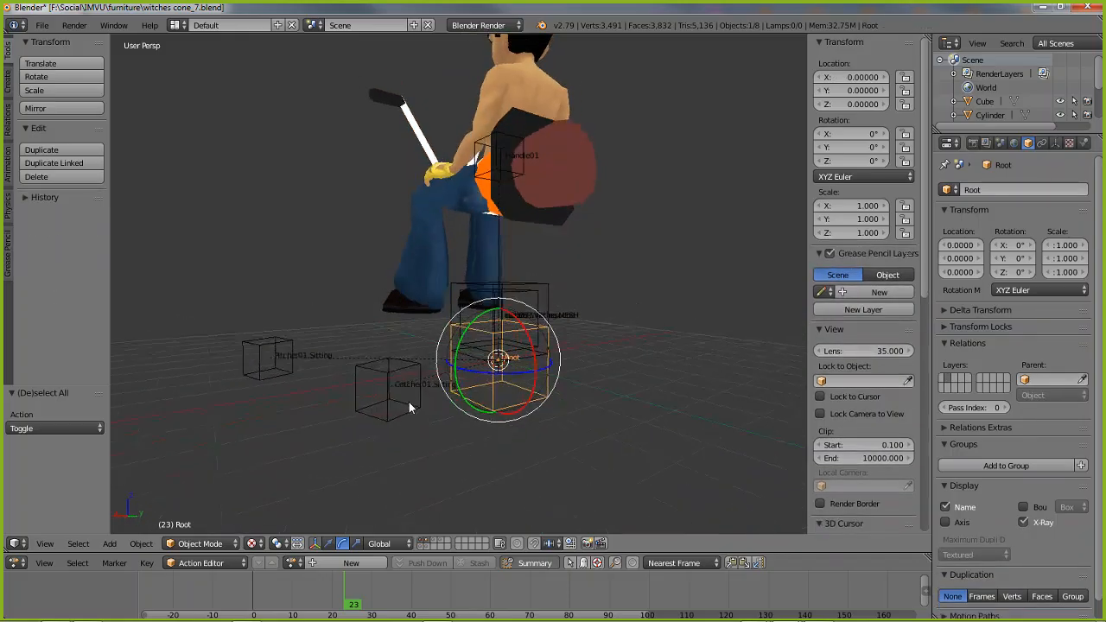
scroll(409, 402, "up", 4)
scroll(448, 405, "down", 1)
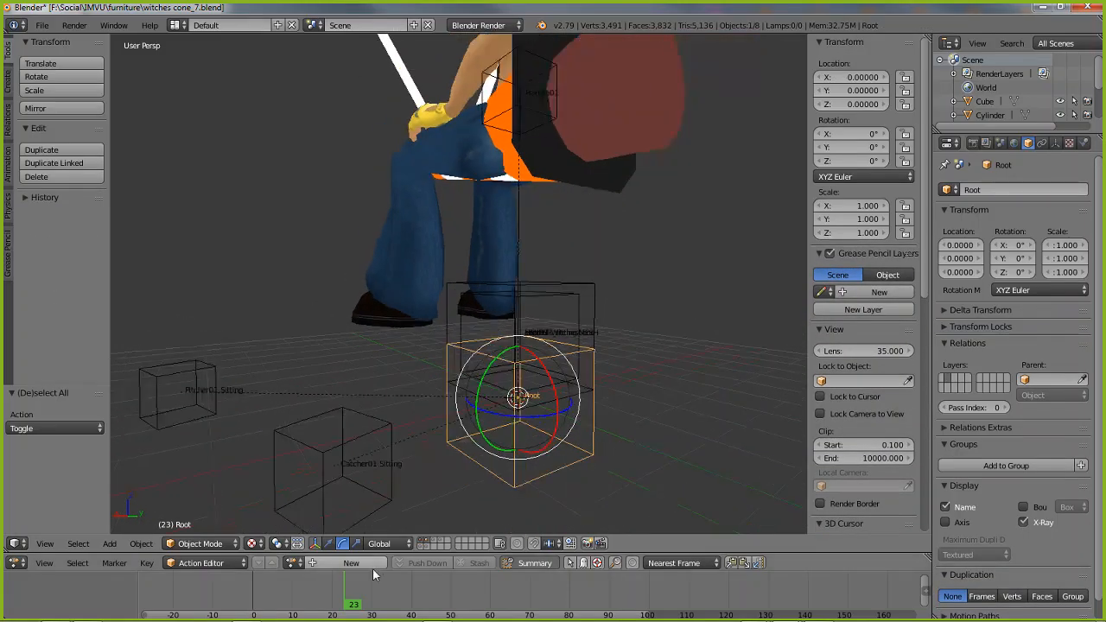
Return the animation to frame 1 and select every object except the HELPER_sitting.MESH avatar
left_click_drag(346, 606, 256, 612)
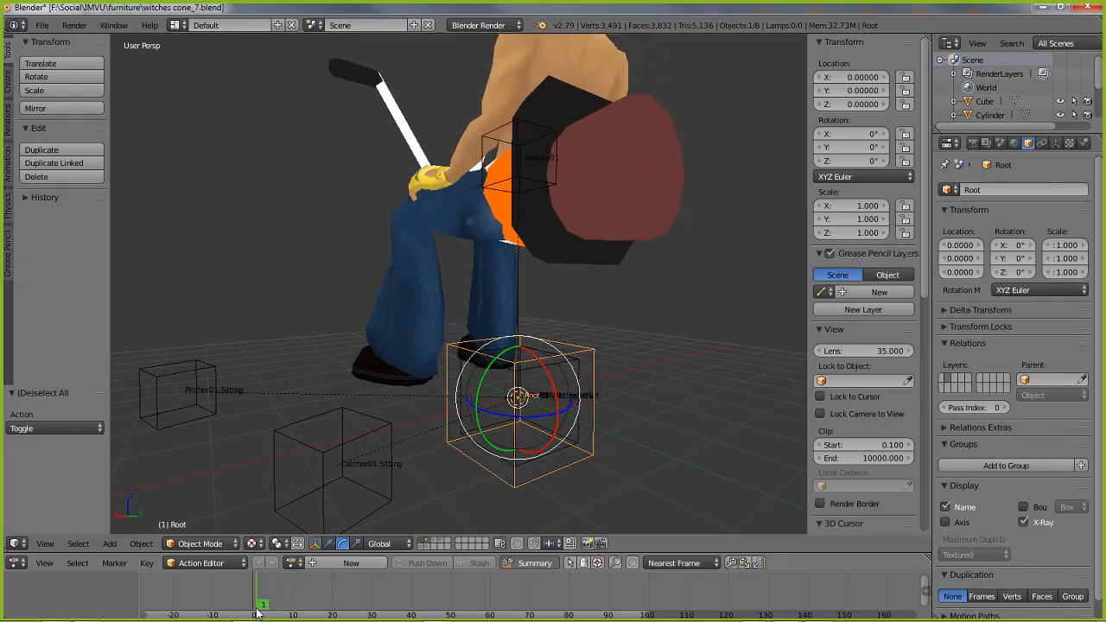
middle_click_drag(432, 363, 354, 353)
scroll(371, 352, "down", 5)
key("a")
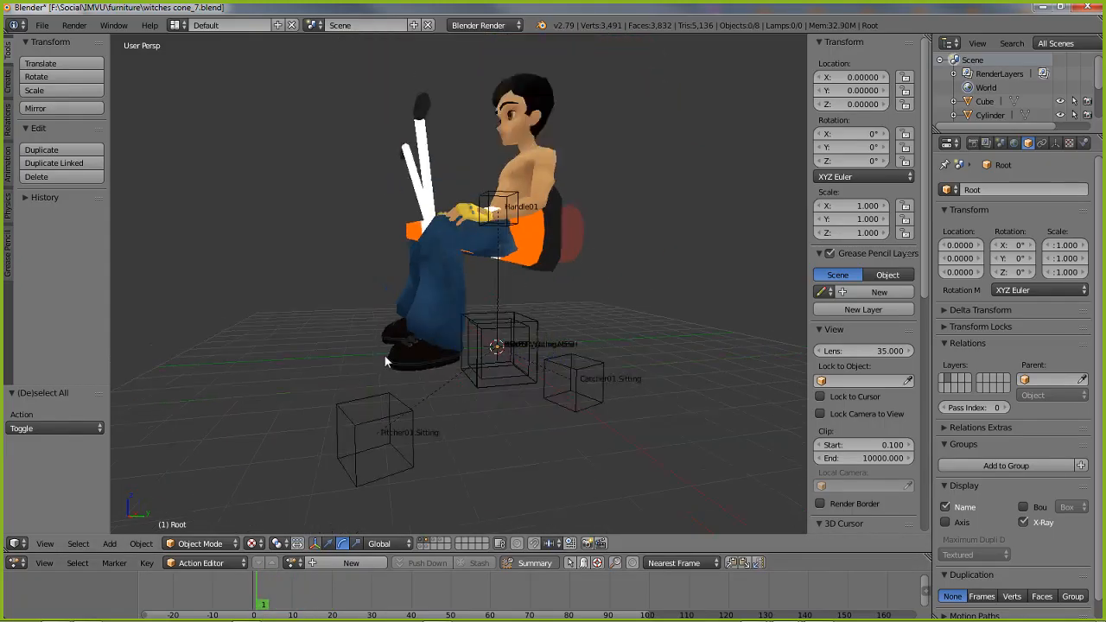
key("a")
right_click(407, 351, "shift")
right_click(405, 360, "shift")
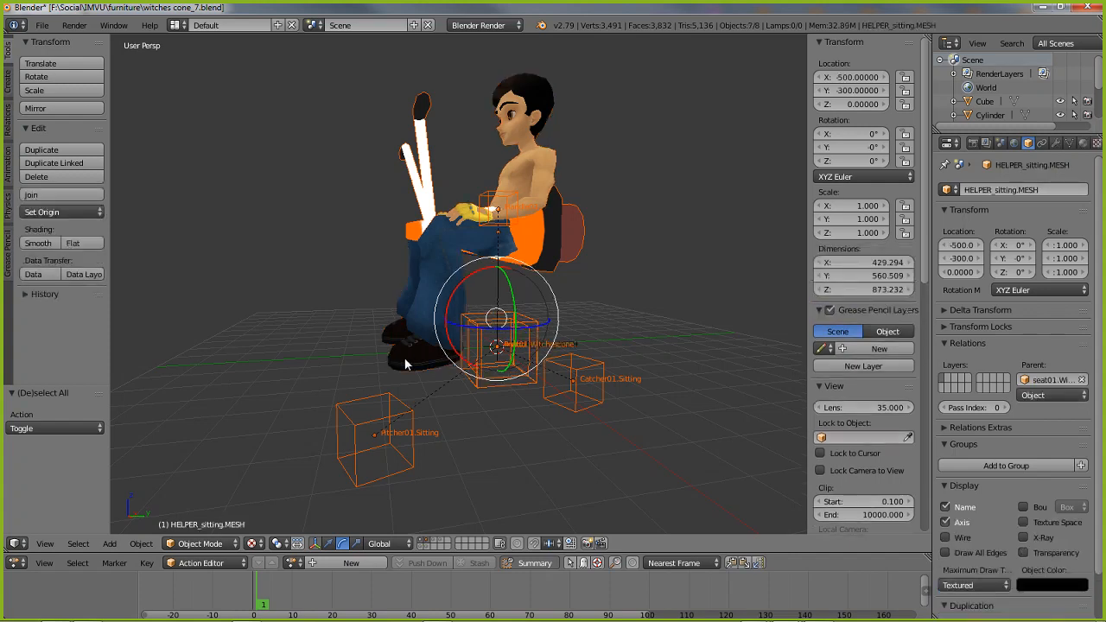
Go through the Root, Catcher01.Sitting and Pitcher01.Sitting nodes to check they are in the selection, leaving Pitcher01.Sitting active
right_click(497, 387, "shift")
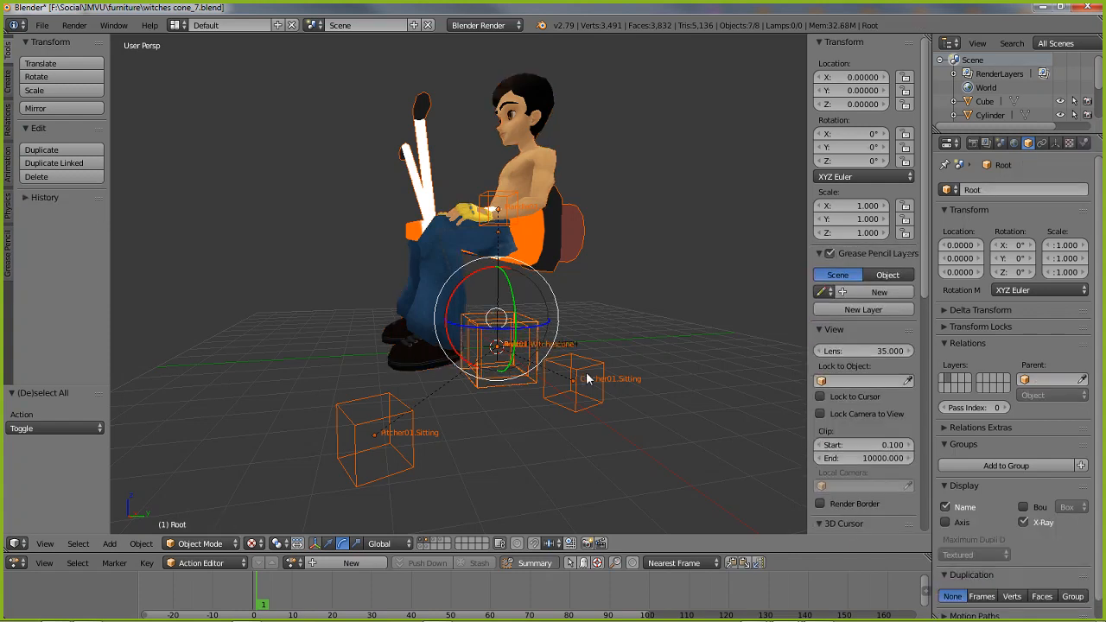
right_click(586, 411, "shift")
right_click(390, 474, "shift")
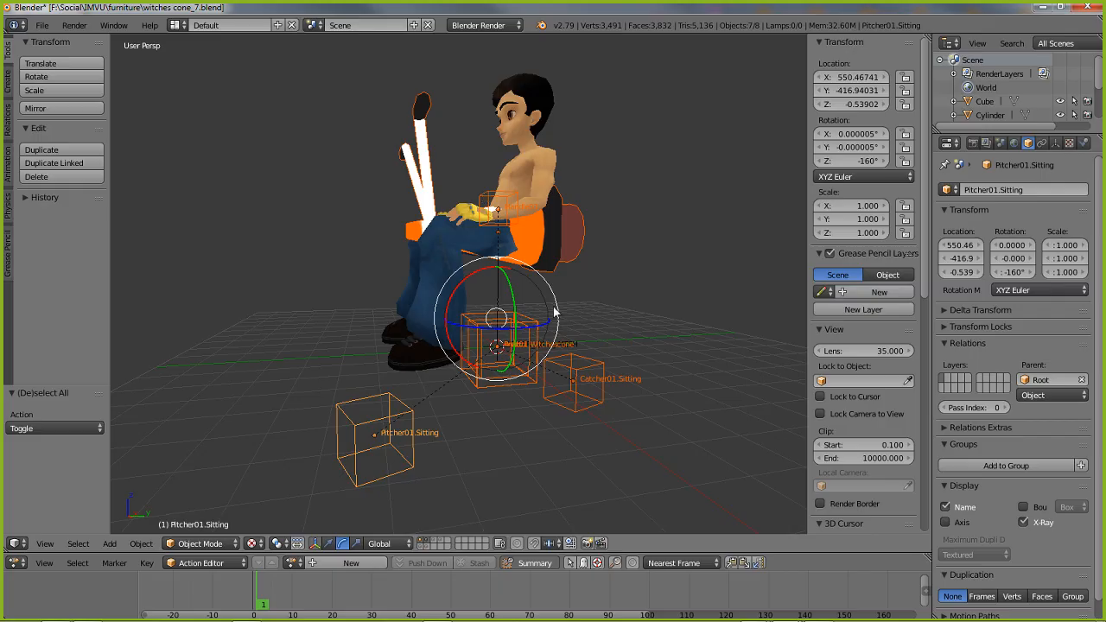
middle_click_drag(532, 389, 507, 400)
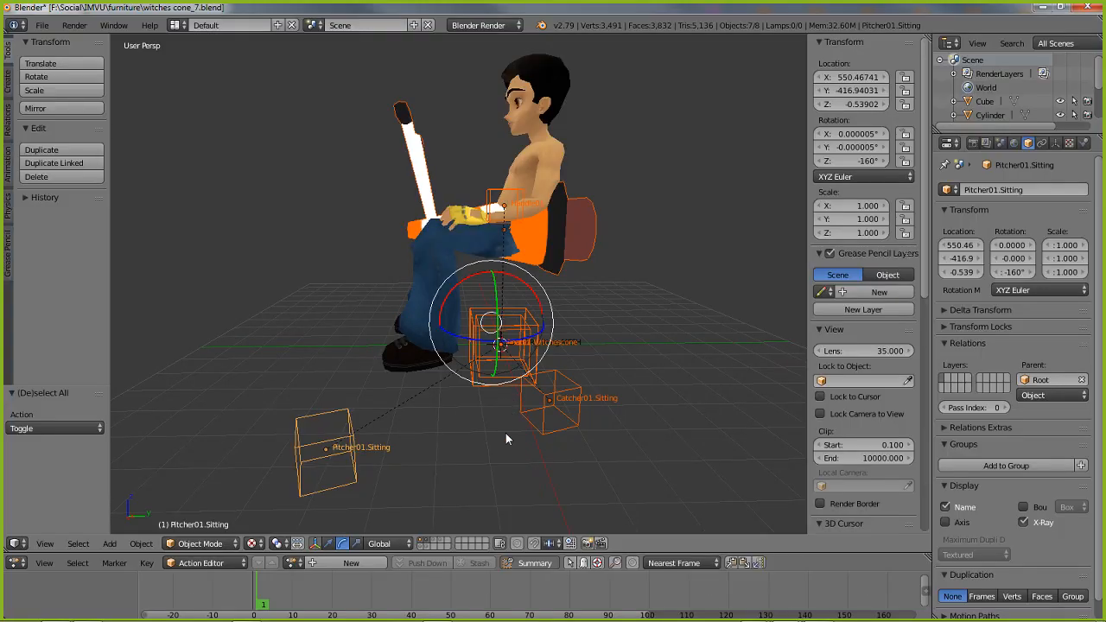
right_click(337, 486, "shift")
right_click(338, 485, "shift")
Start an FBX export and turn off Use Modifiers Render Setting in the geometry options, keeping Apply Modifiers enabled
left_click(41, 25)
mouse_move(66, 302)
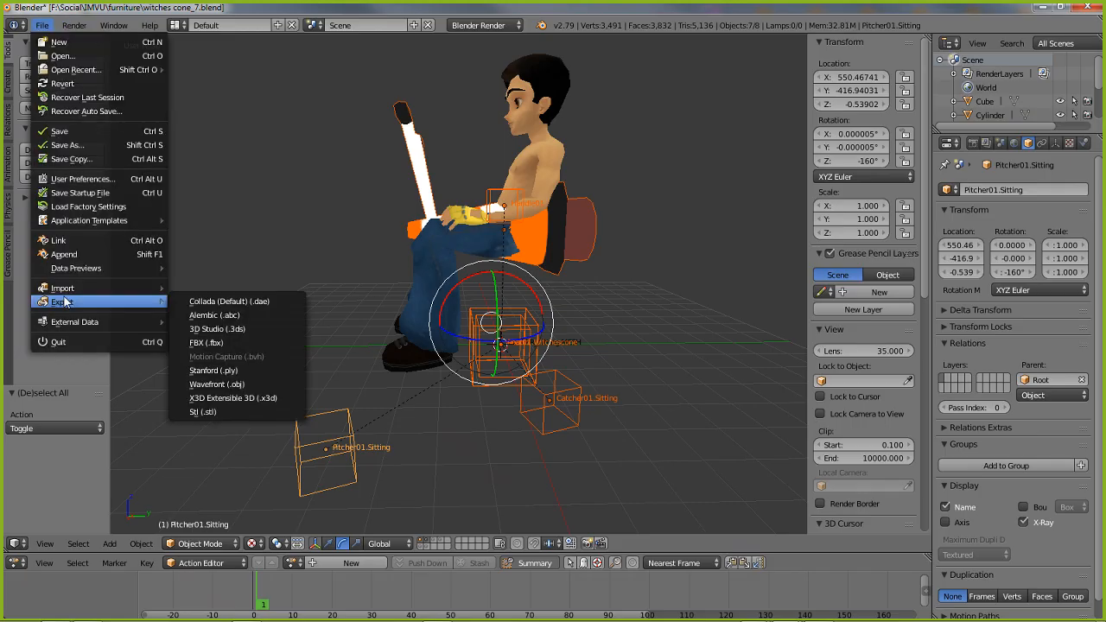
left_click(204, 343)
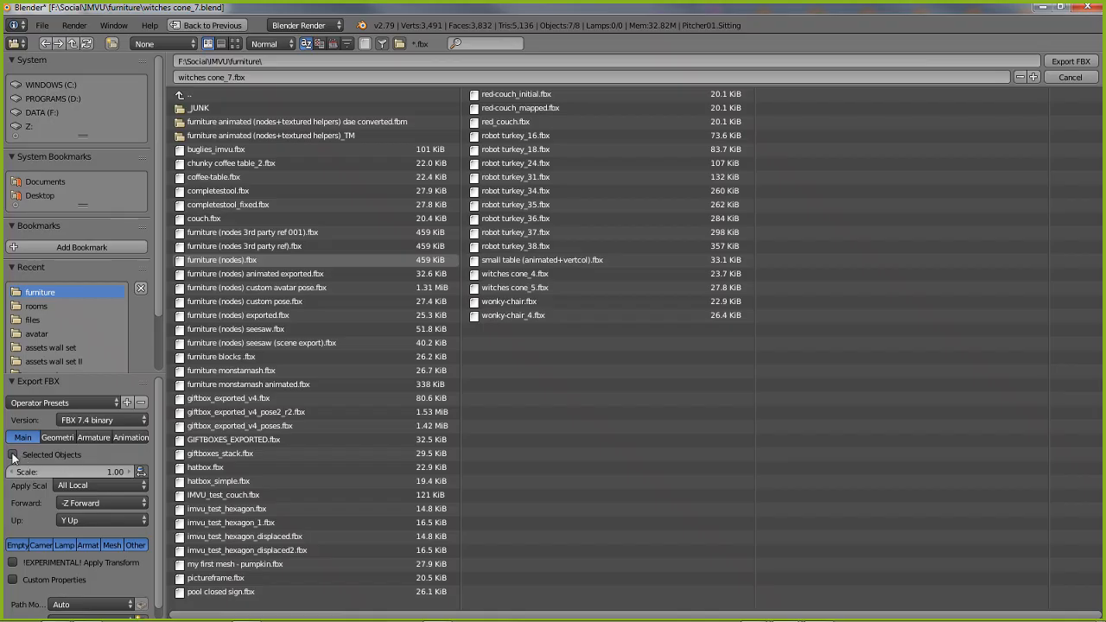
left_click(55, 437)
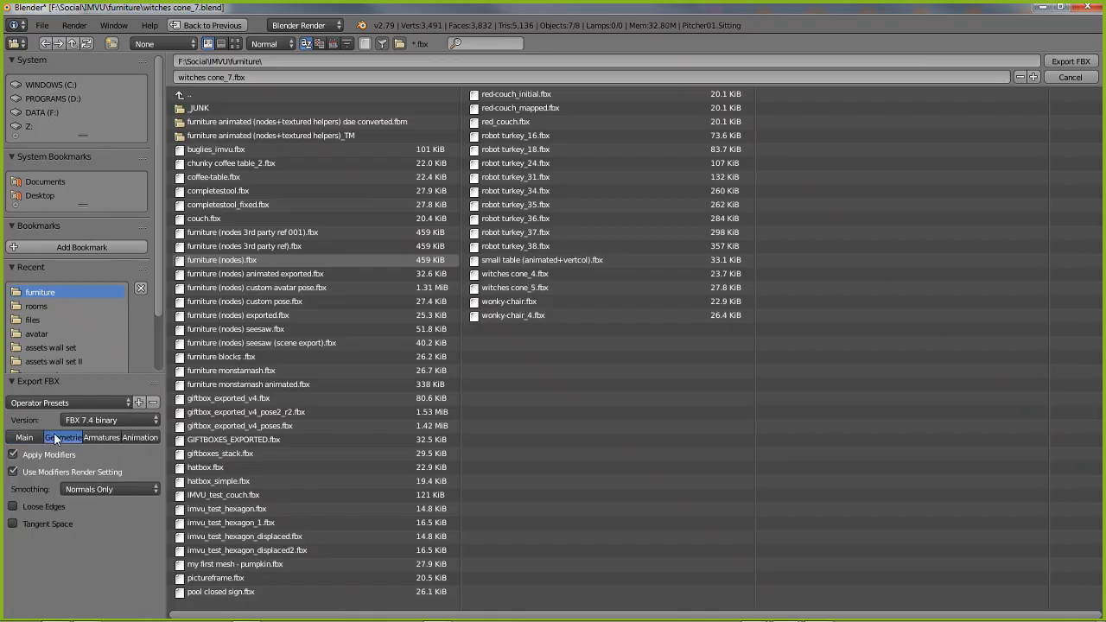
left_click(13, 472)
left_click(14, 455)
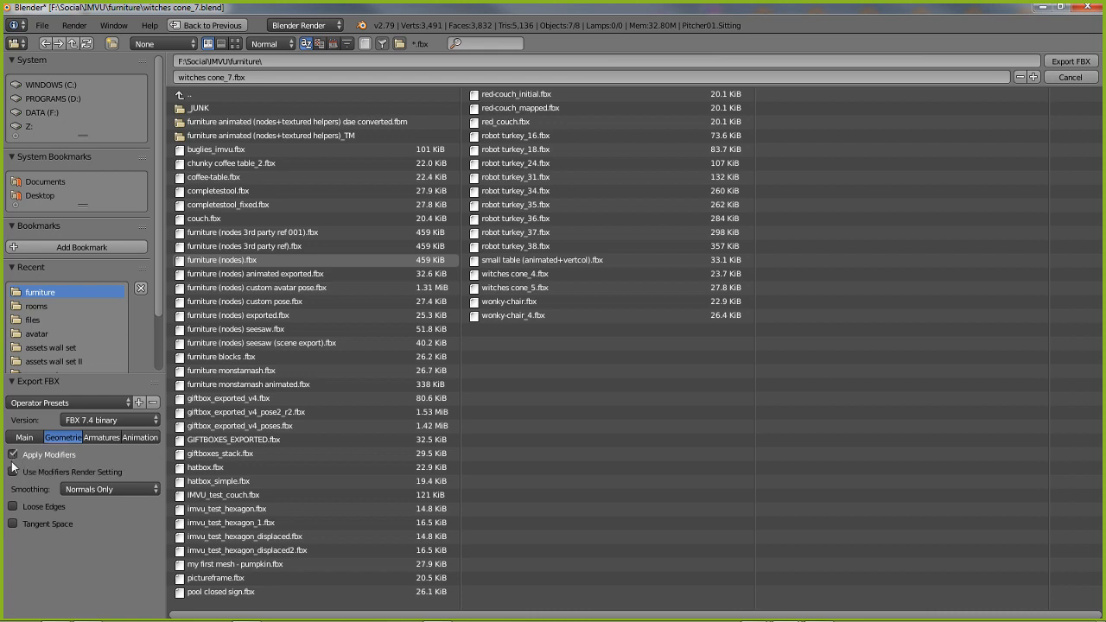
Disable Add Leaf Bones, NLA Strips and Force Start/End Keying, and export the FBX as witches cone_7.fbx
left_click(102, 437)
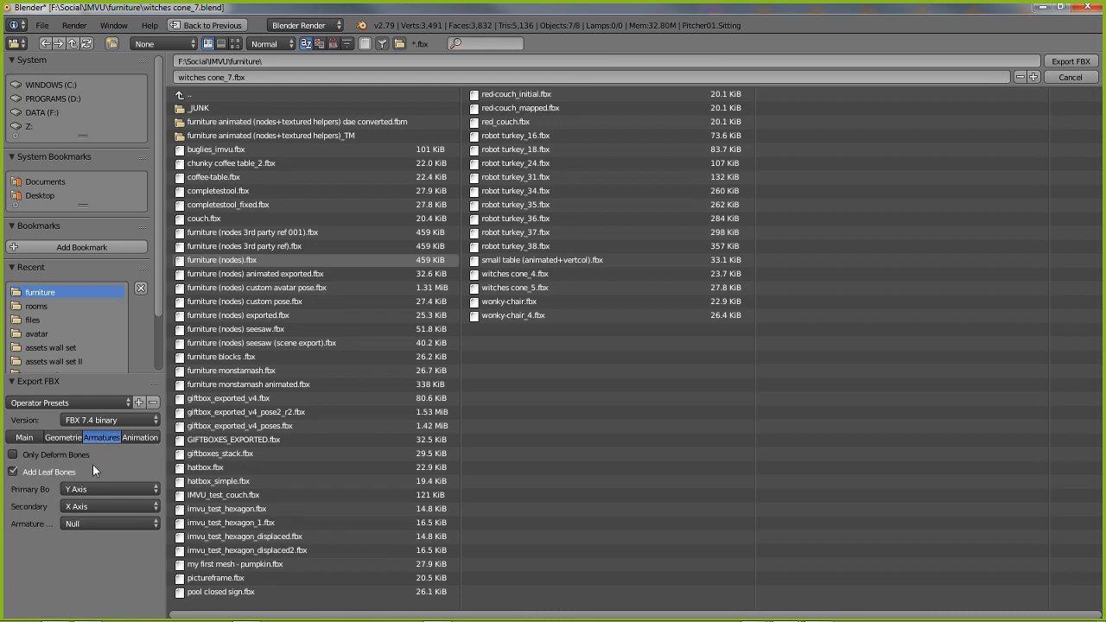
left_click(13, 472)
left_click(135, 438)
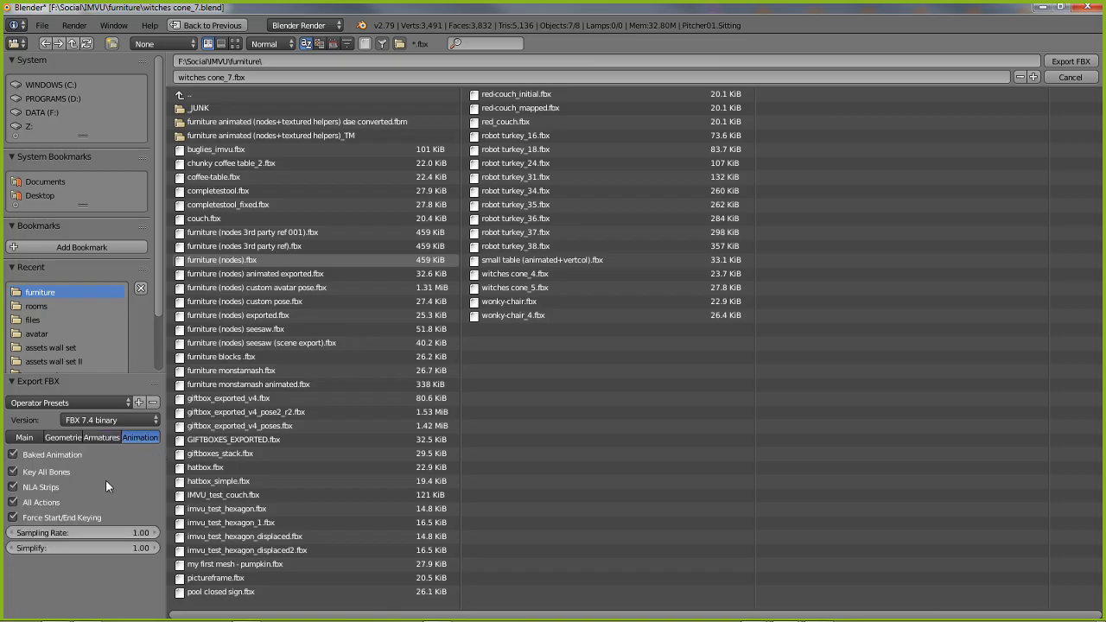
left_click(23, 488)
left_click(19, 519)
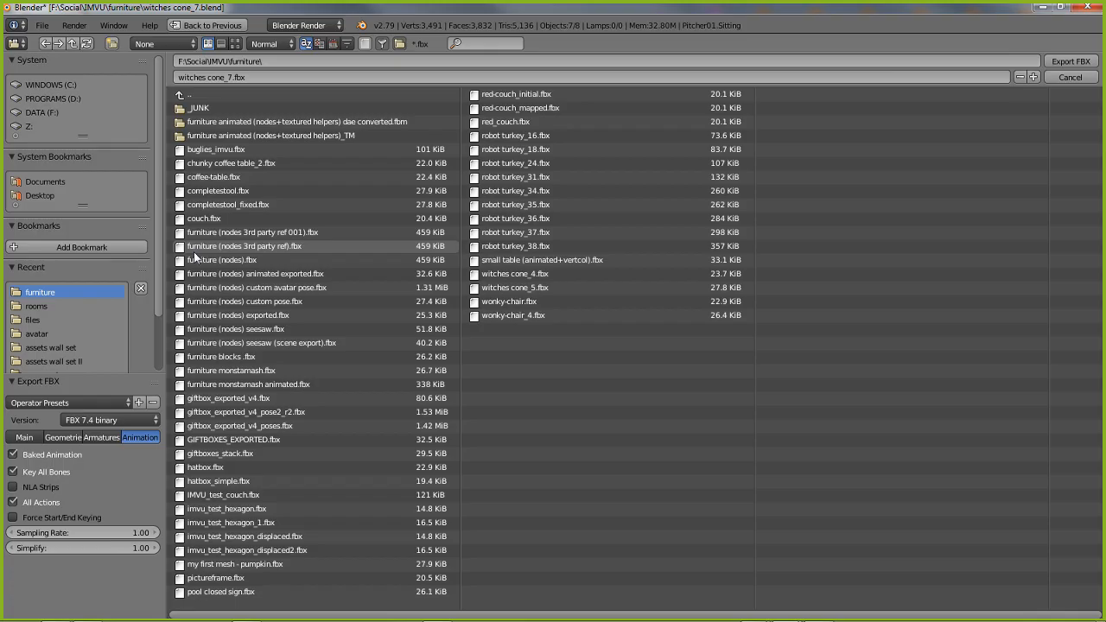
left_click(1071, 62)
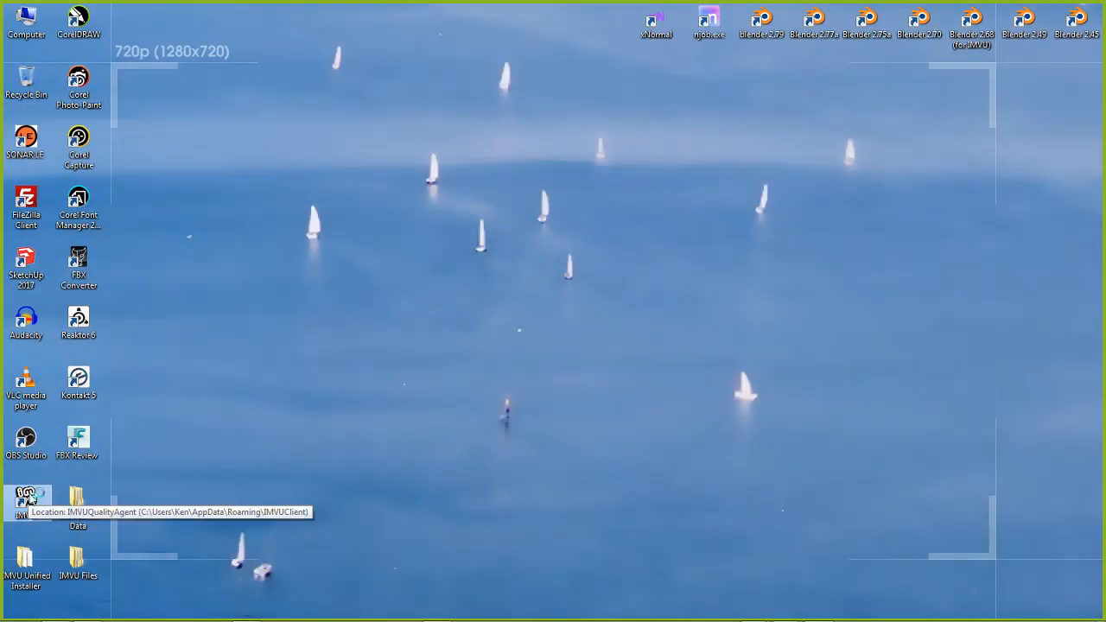
Launch the IMVU client from the desktop
double_click(28, 499)
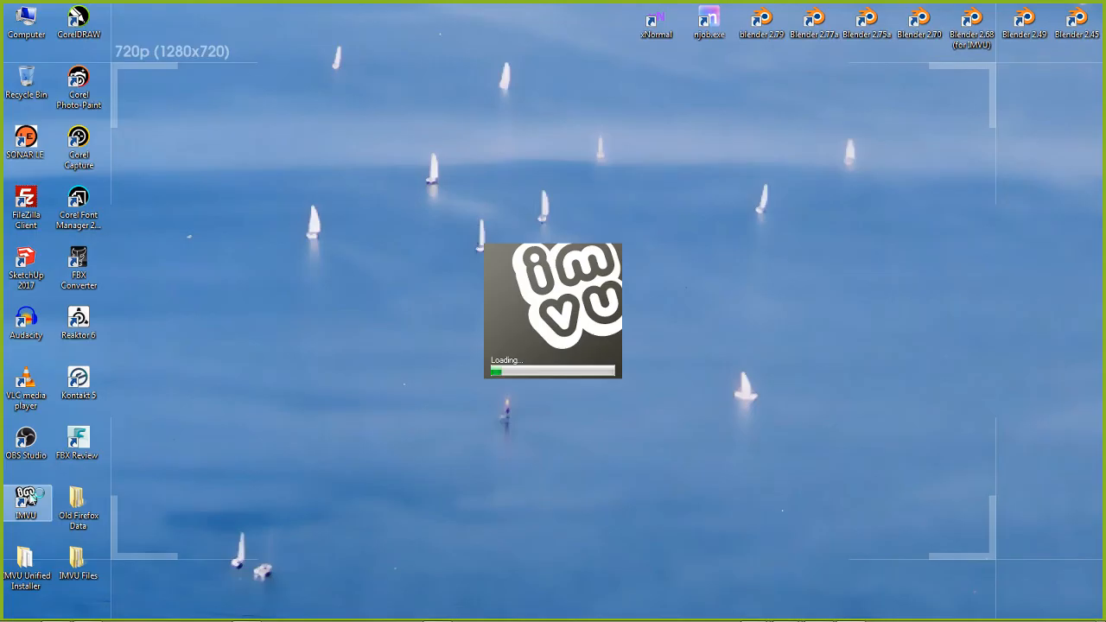
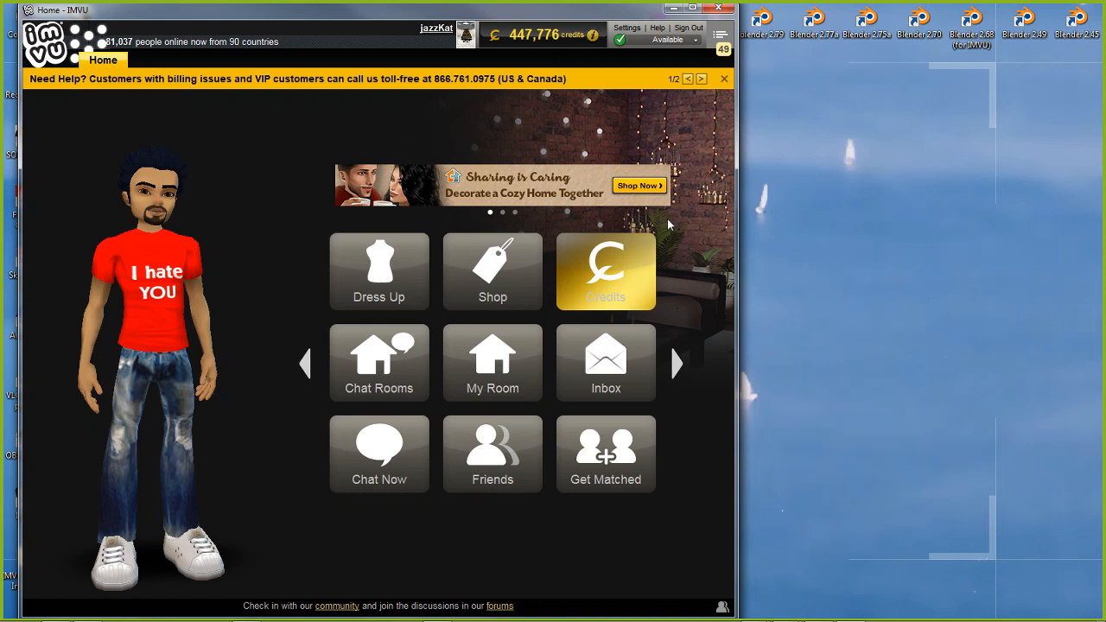
Maximize the IMVU window and open the Create area
double_click(511, 11)
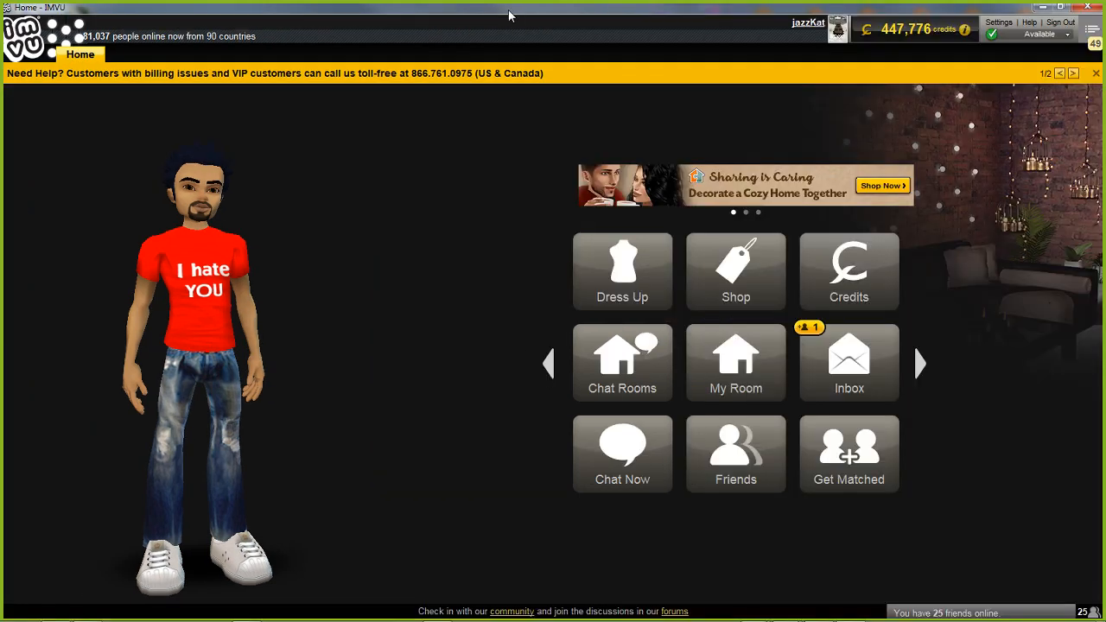
left_click(549, 364)
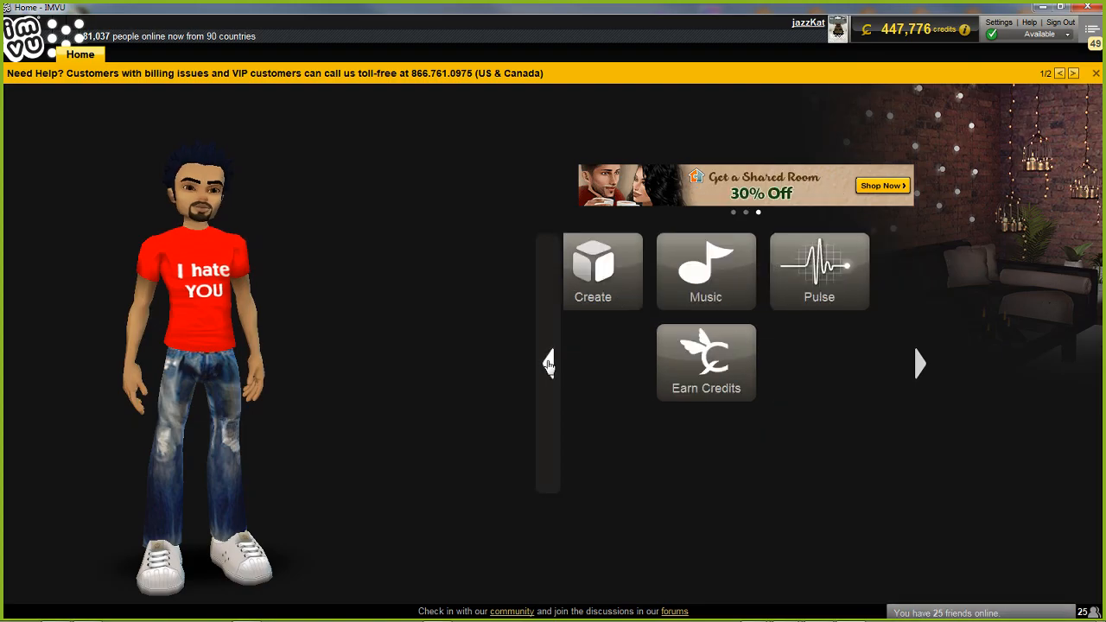
left_click(622, 269)
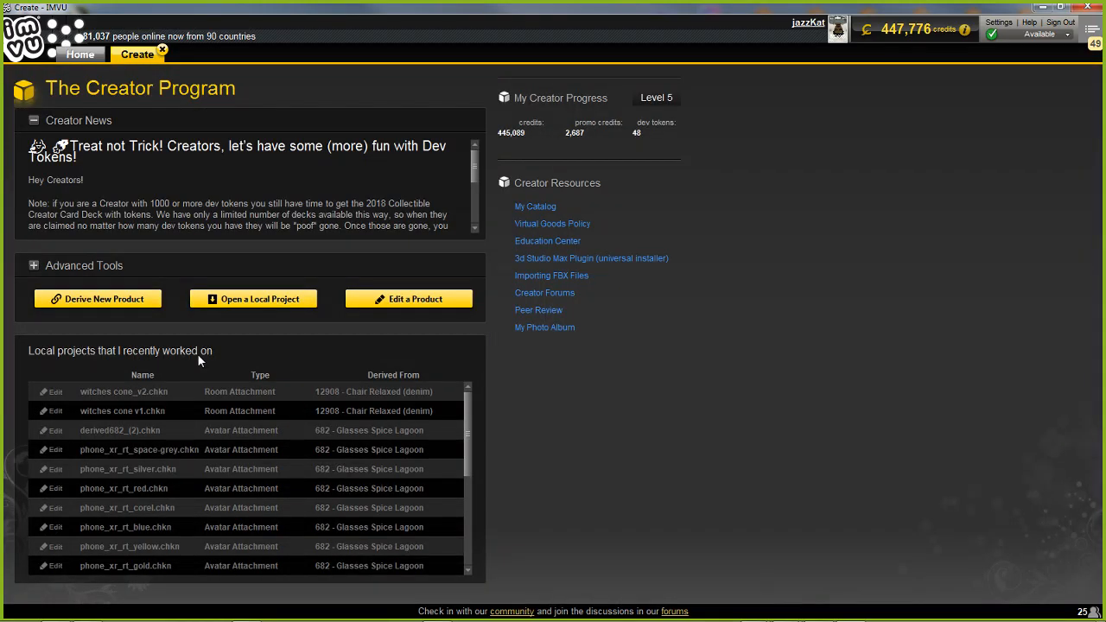
Derive a new product from the standard Rooms & Furniture item Furniture (12908) and open it in the editor
left_click(95, 299)
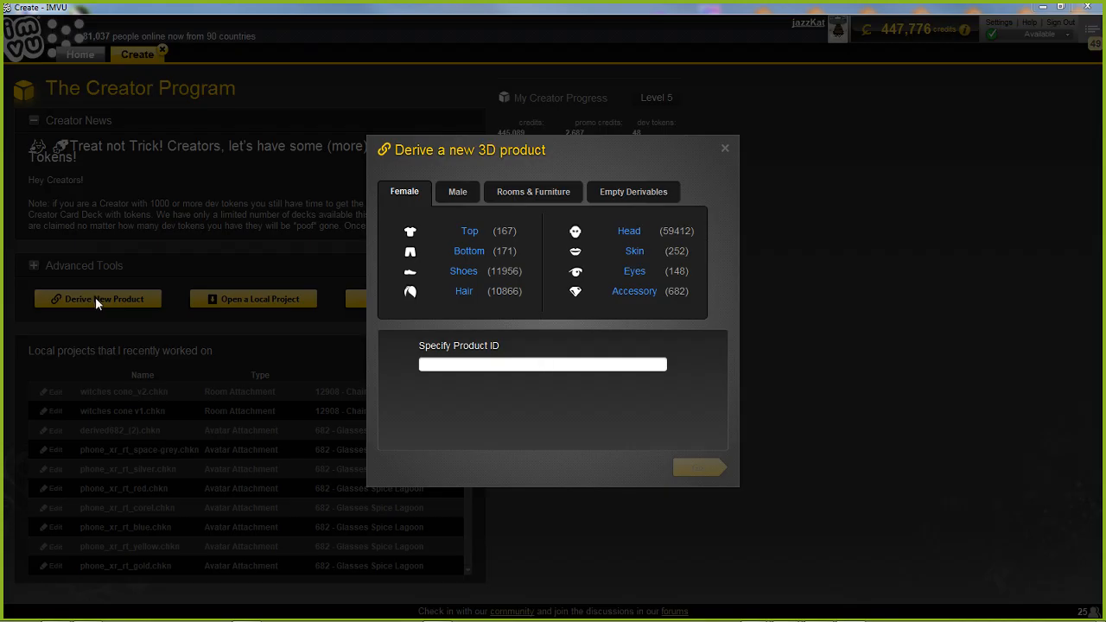
left_click(440, 362)
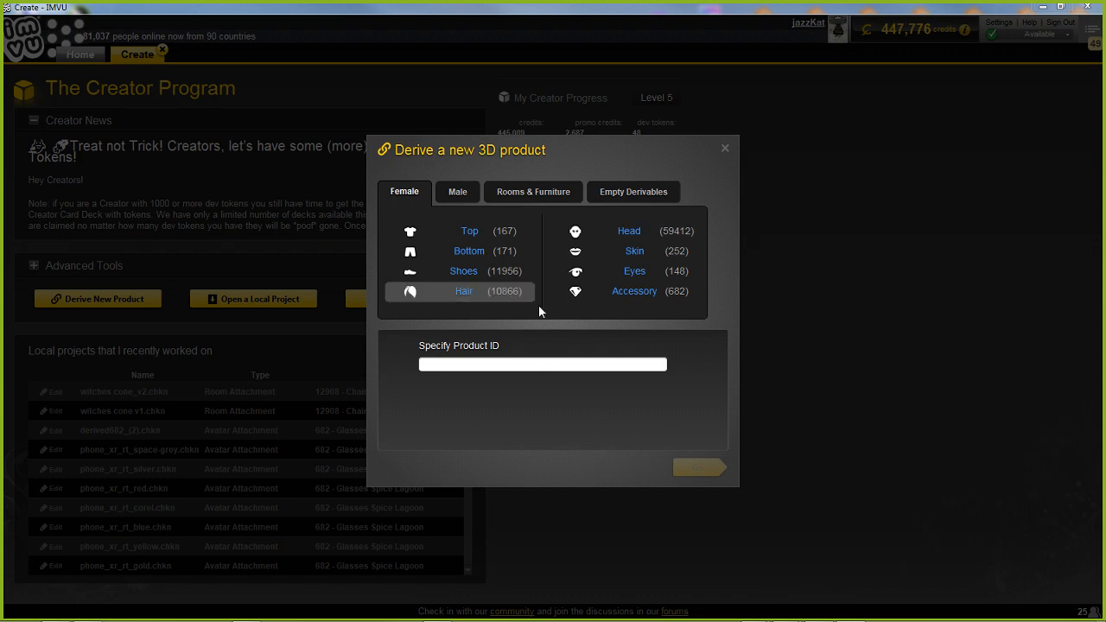
left_click(557, 194)
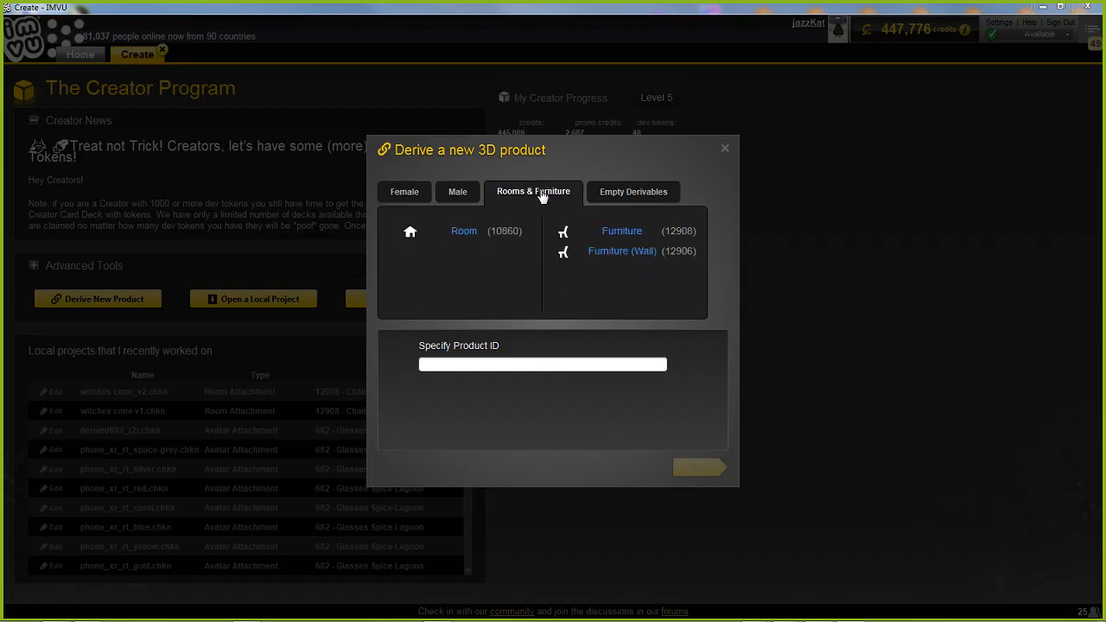
left_click(622, 231)
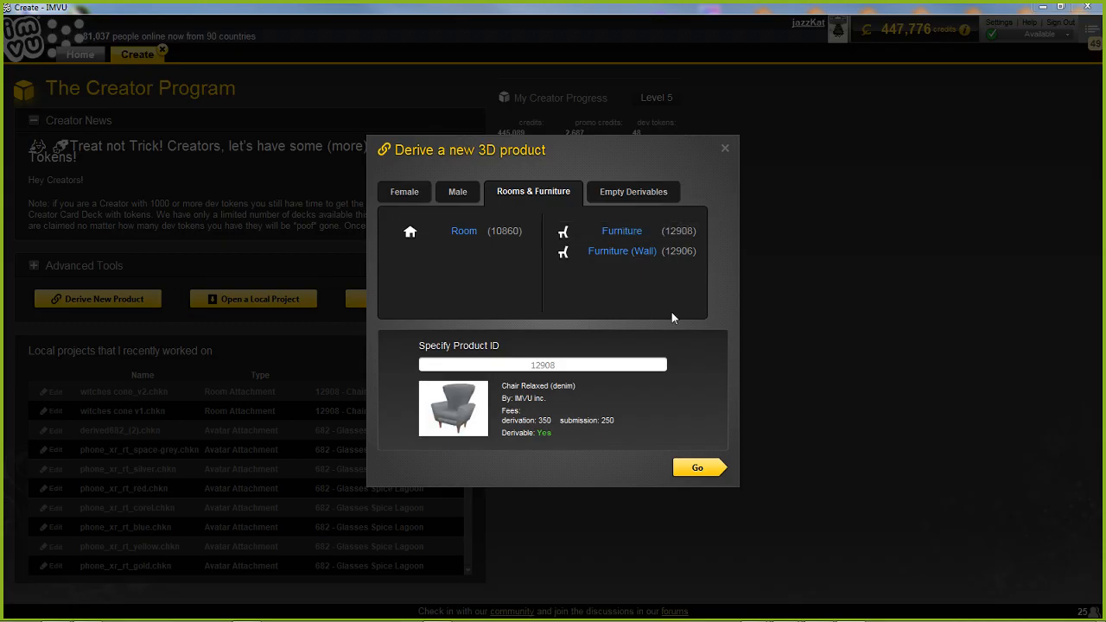
left_click(697, 467)
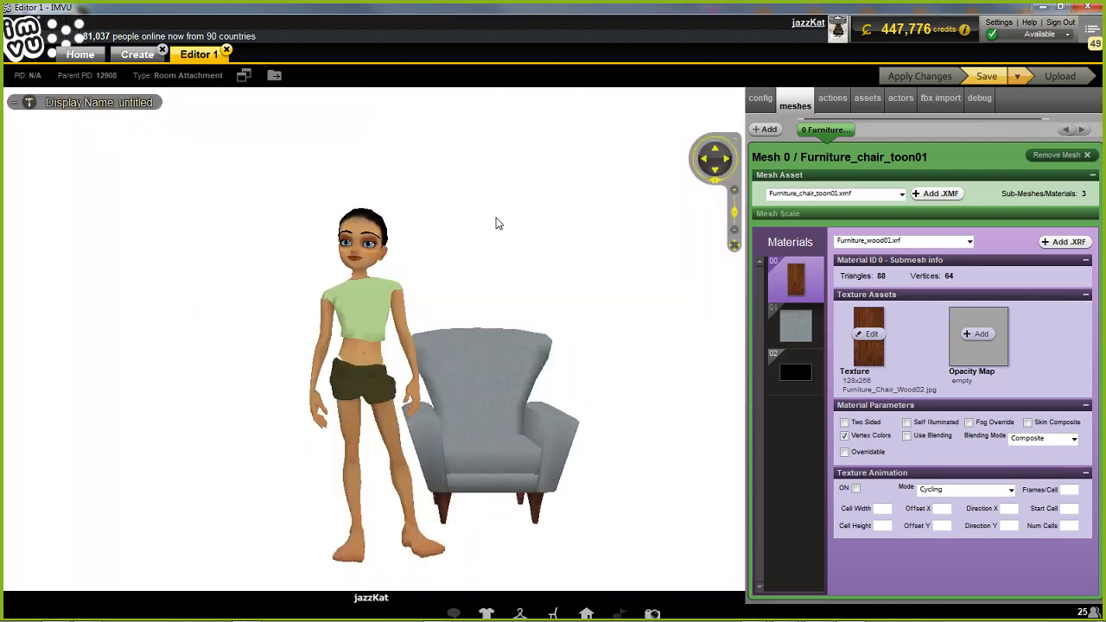
Start loading an FBX file into the new furniture product
left_click(940, 102)
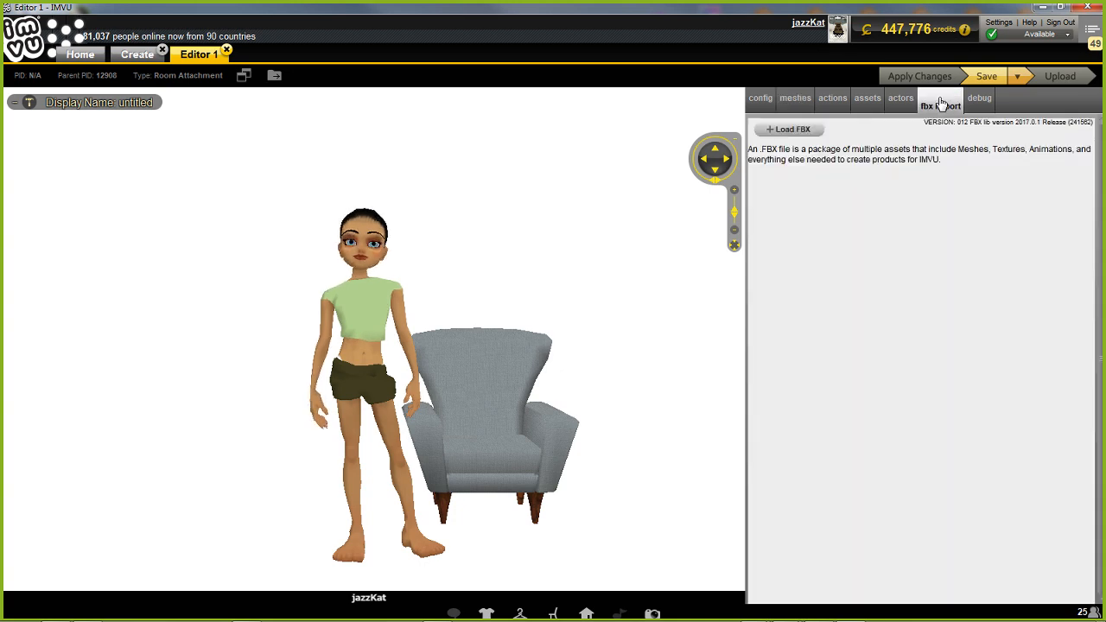
left_click(786, 130)
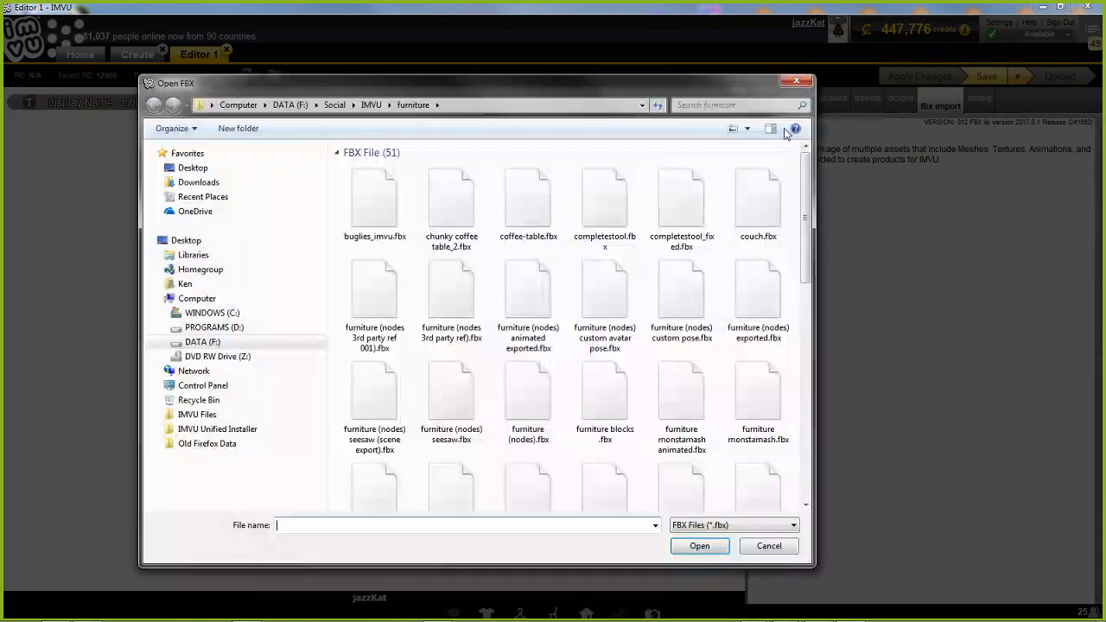
left_click(162, 299)
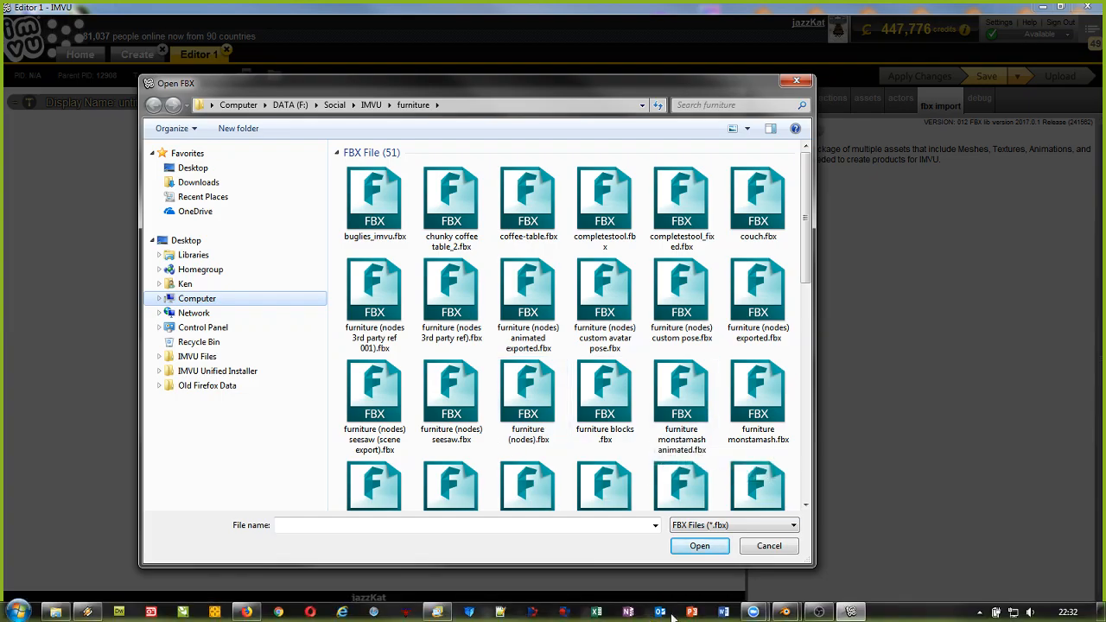
Switch to the witches cone scene in Blender, check the file name in its FBX export settings, and return to IMVU
mouse_move(793, 615)
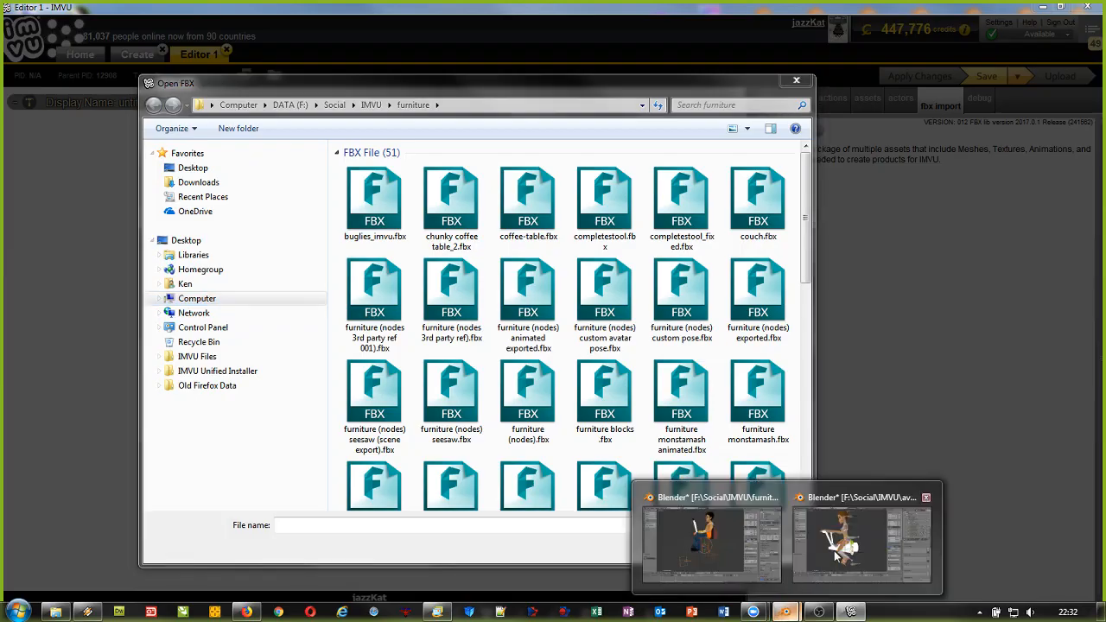
left_click(708, 540)
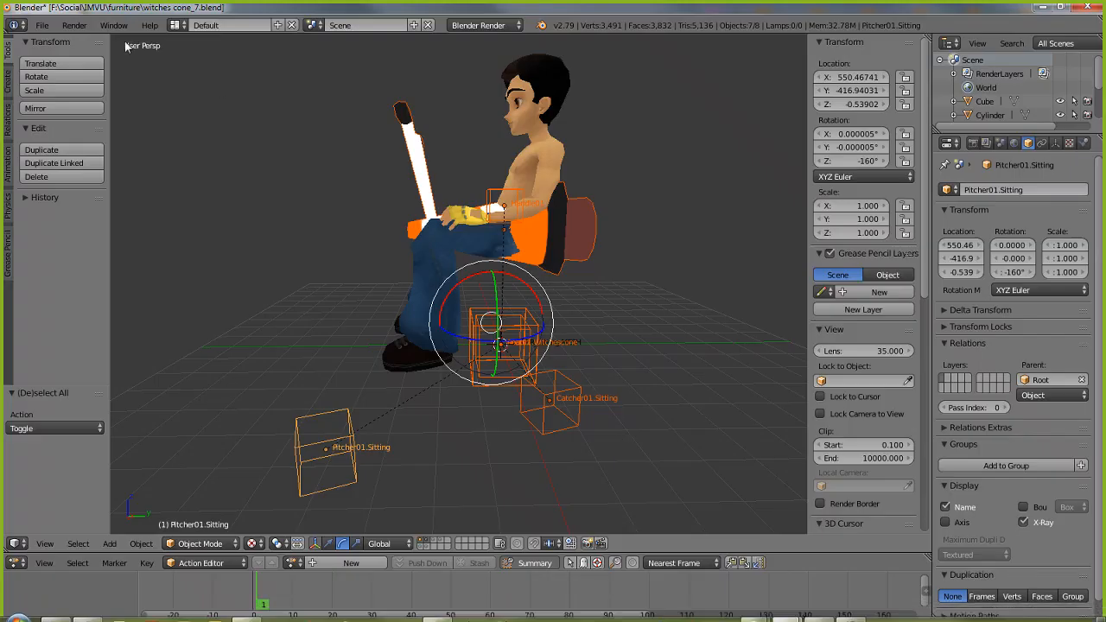
left_click(41, 25)
mouse_move(75, 307)
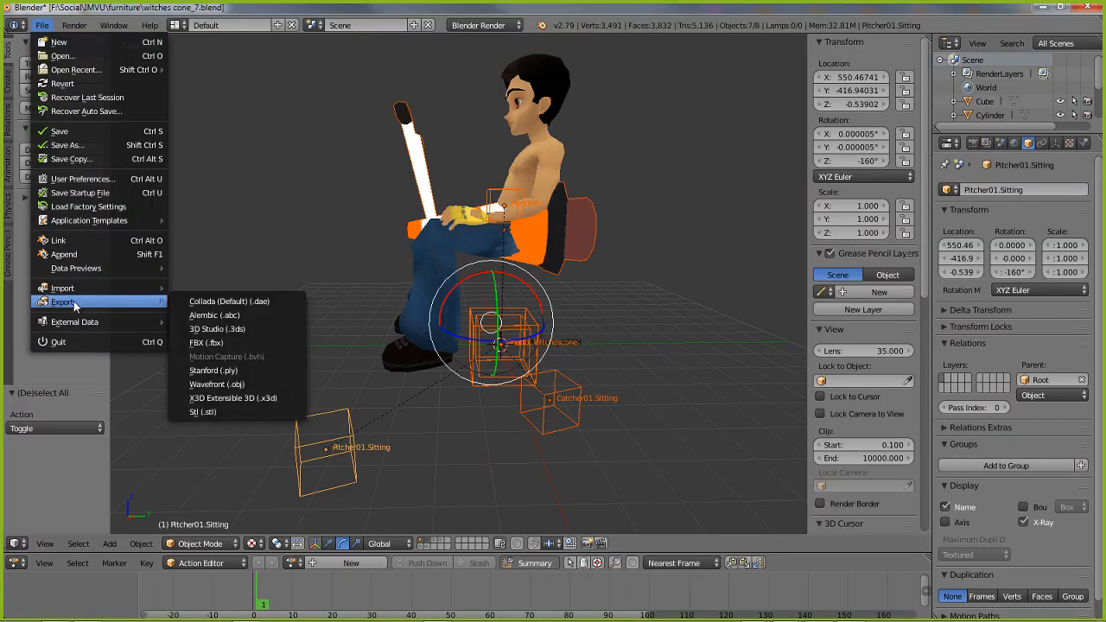
left_click(200, 342)
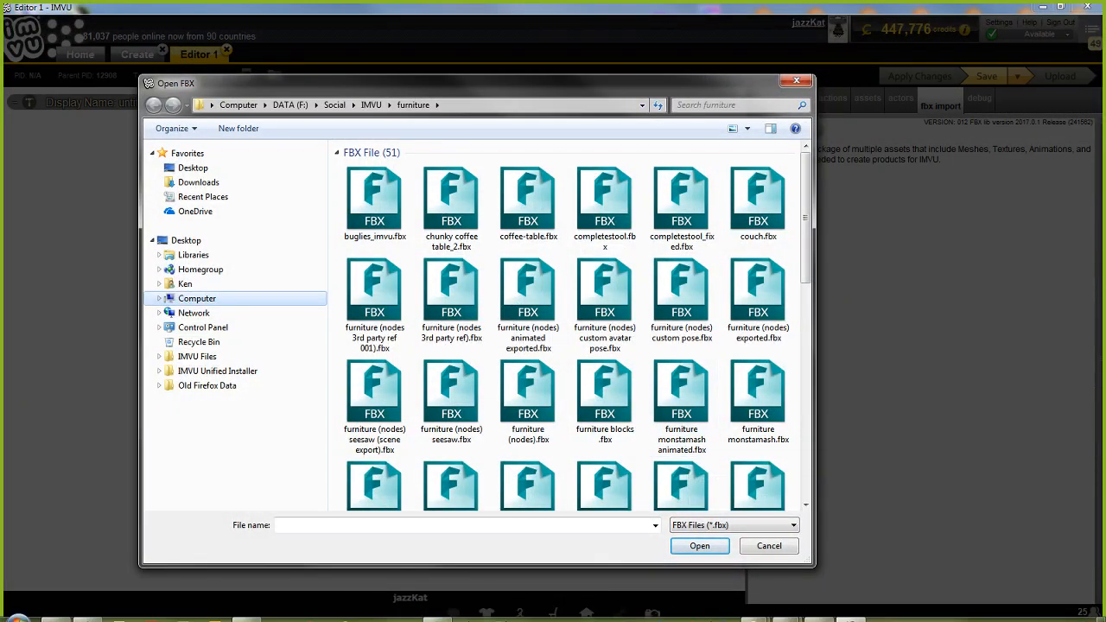
left_click(784, 612)
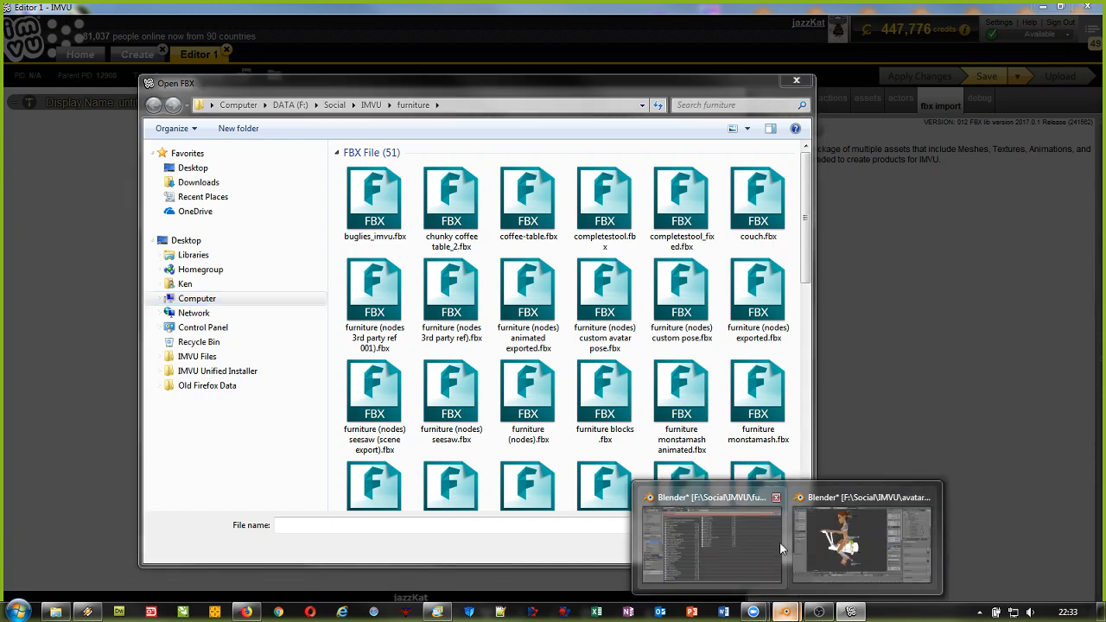
left_click(743, 537)
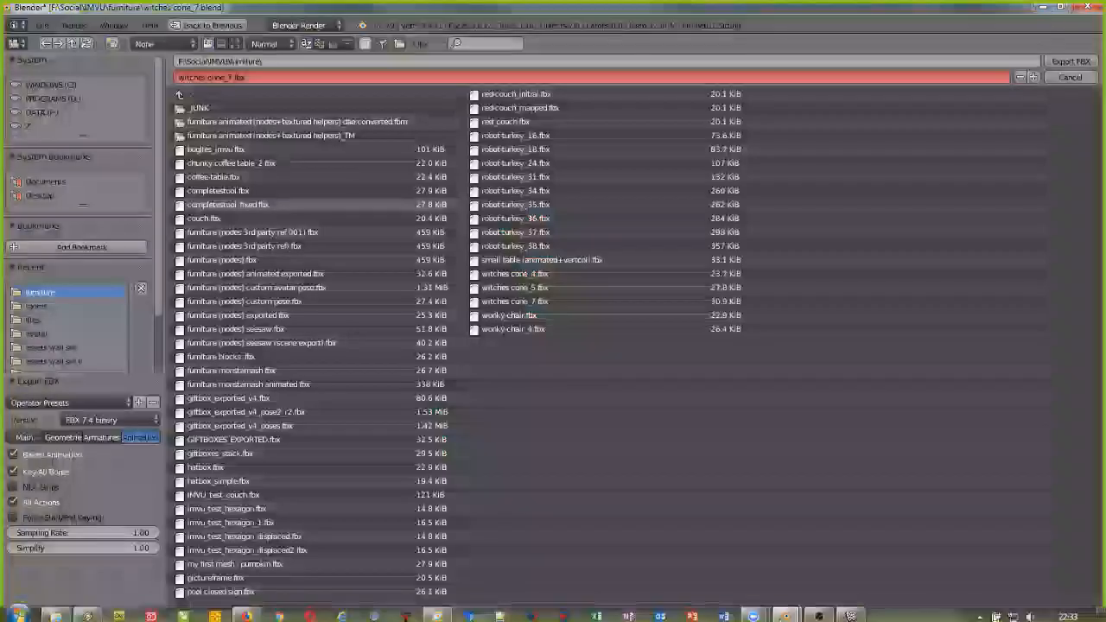
left_click(1042, 8)
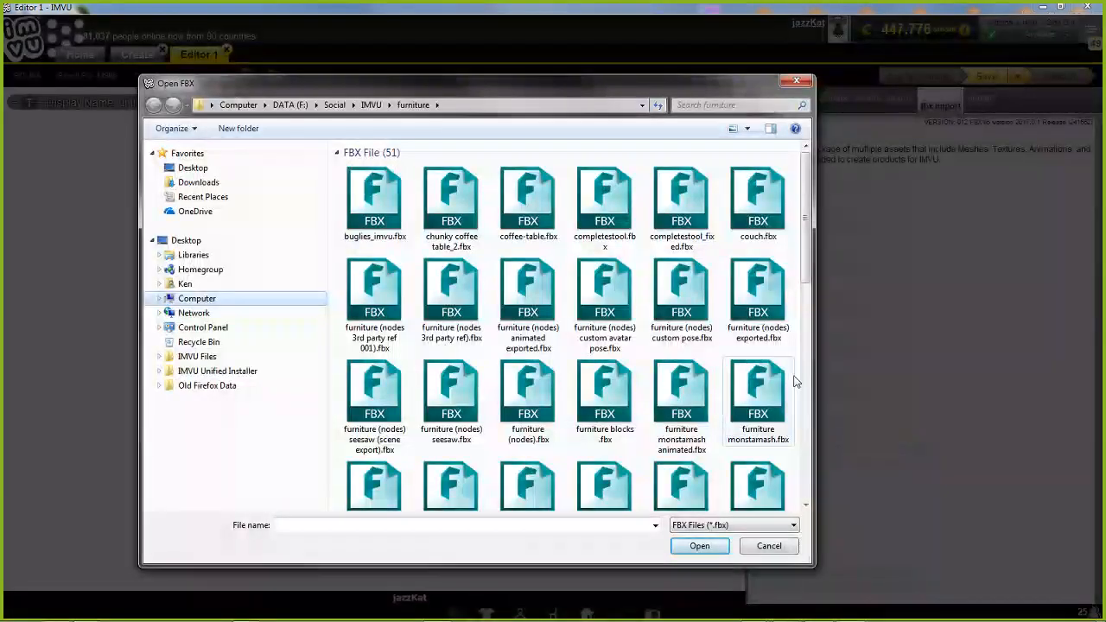
Load witches cone_7.fbx from the furniture folder
left_click_drag(806, 275, 806, 468)
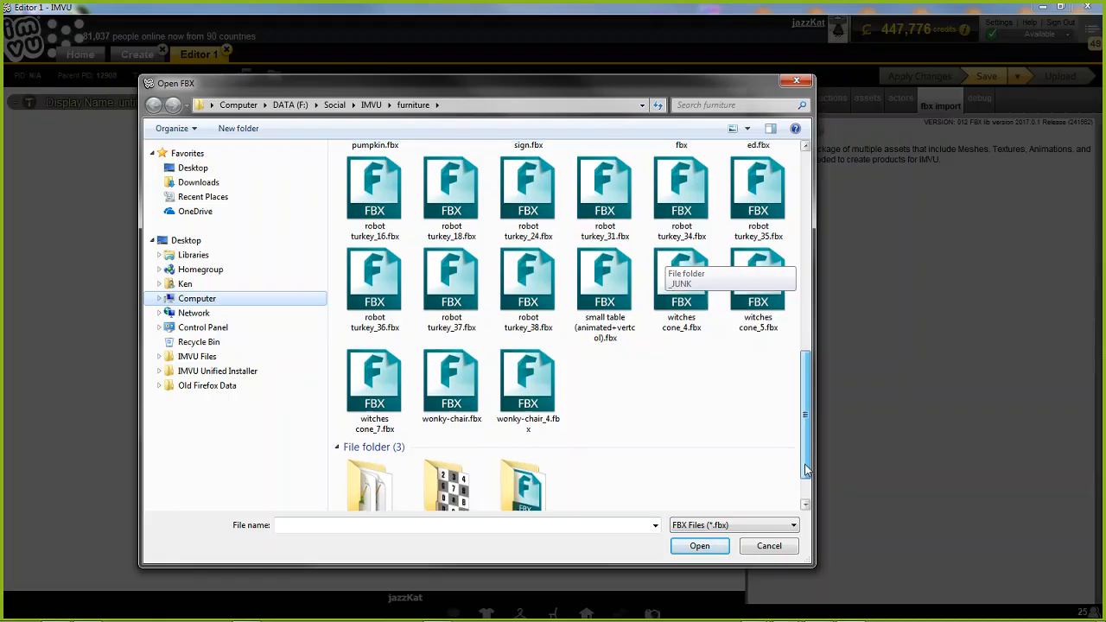
left_click(377, 386)
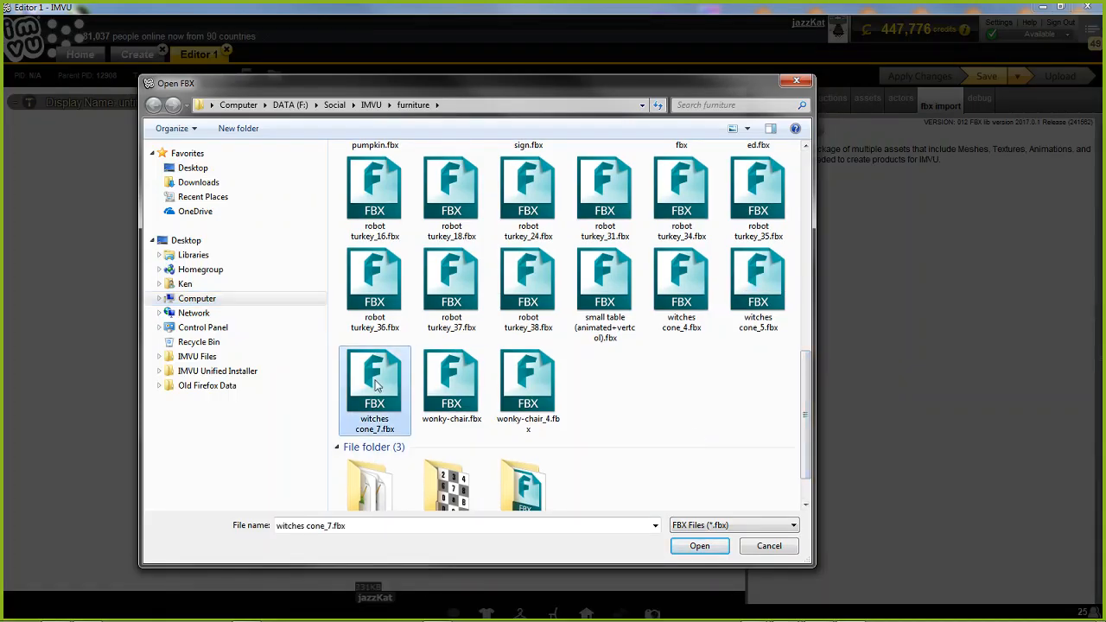
left_click(703, 545)
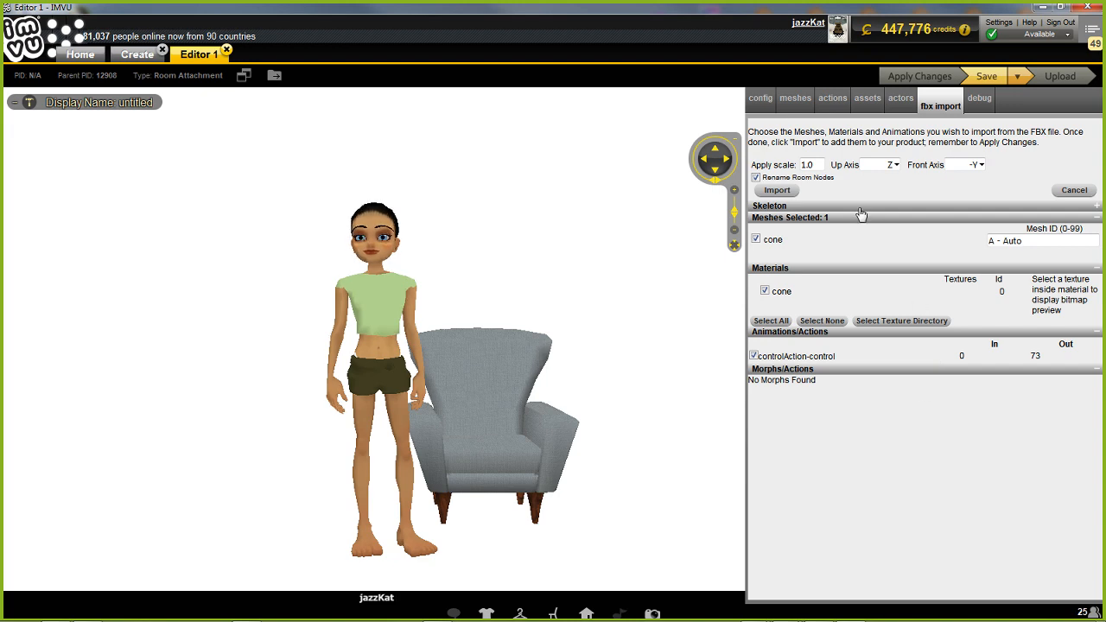
Set the FBX import scale to 0.01 and disable Rename Room Nodes
left_click_drag(820, 164, 754, 164)
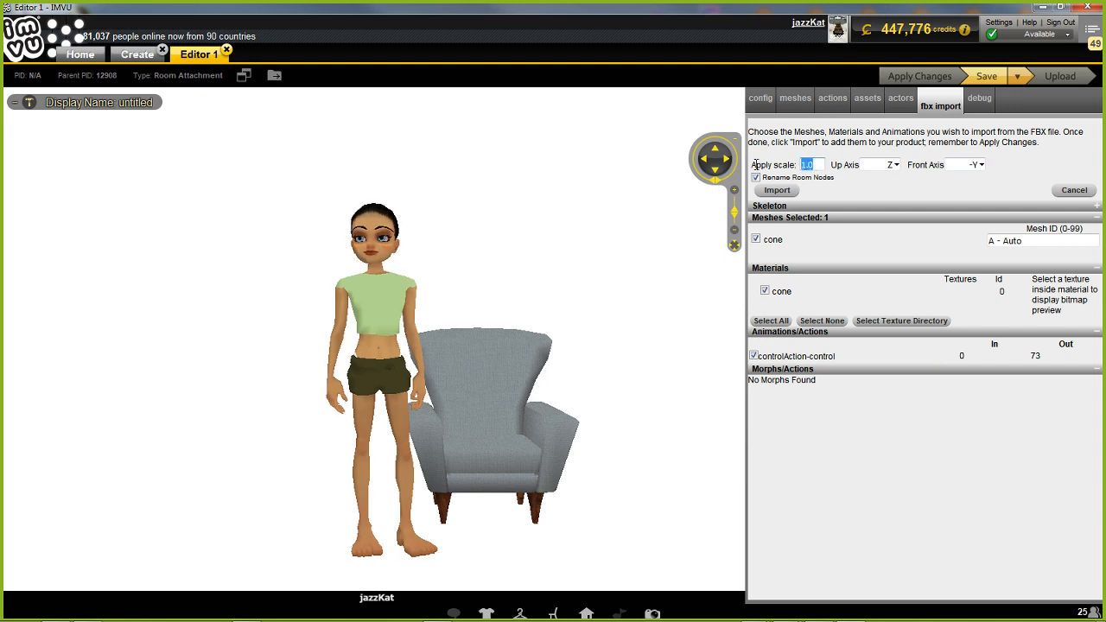
type("0.")
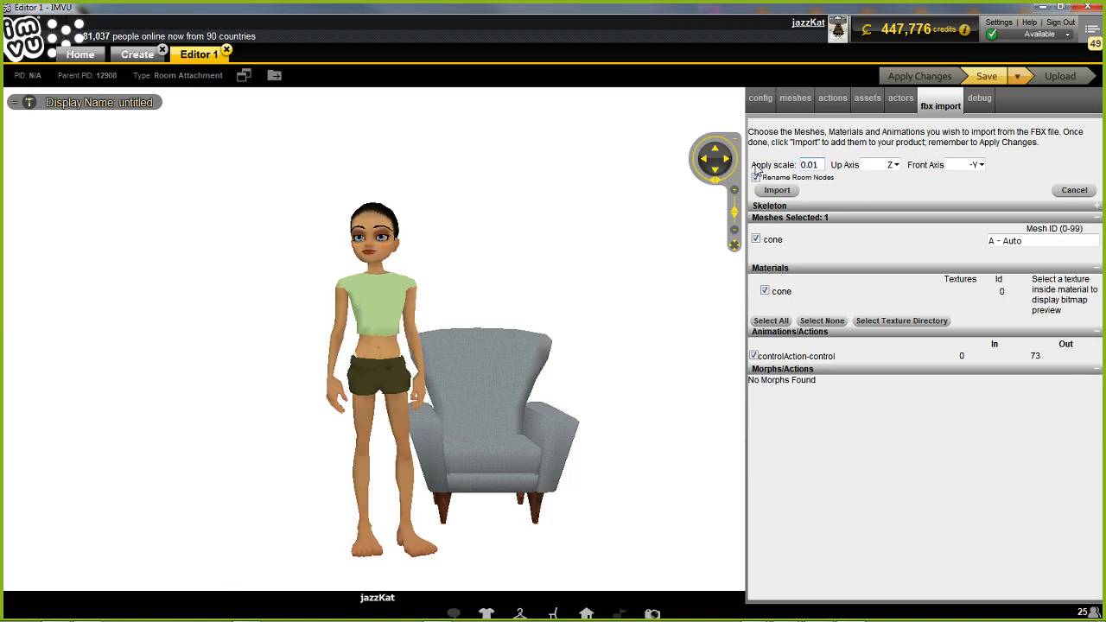
type("01")
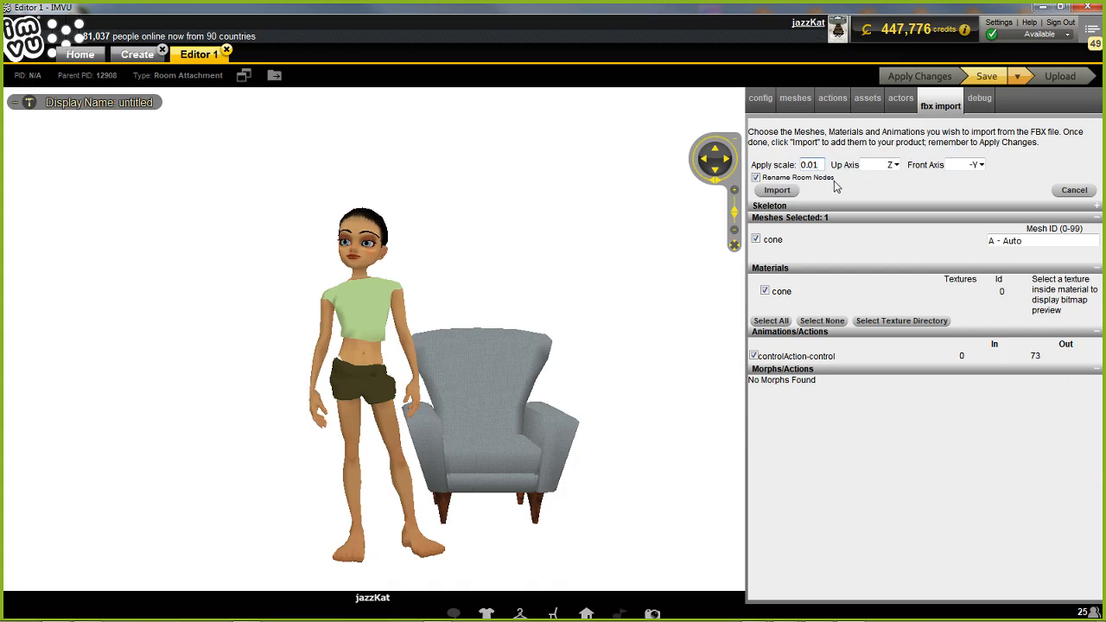
left_click(756, 177)
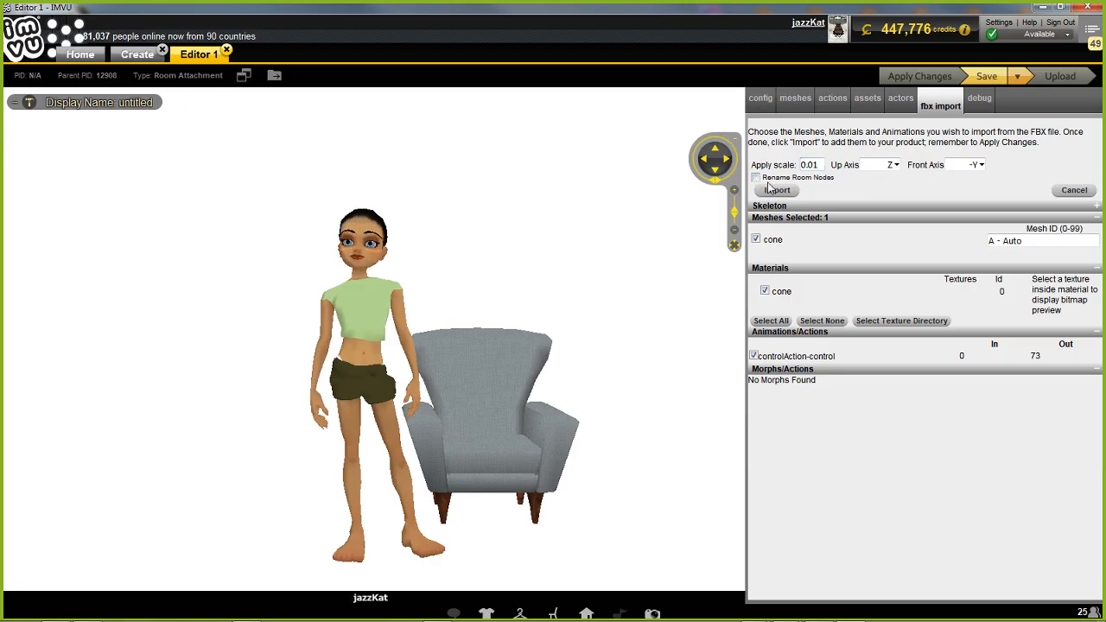
Switch to the witches cone scene in Blender and cancel the open FBX export
left_click_drag(1028, 241, 940, 241)
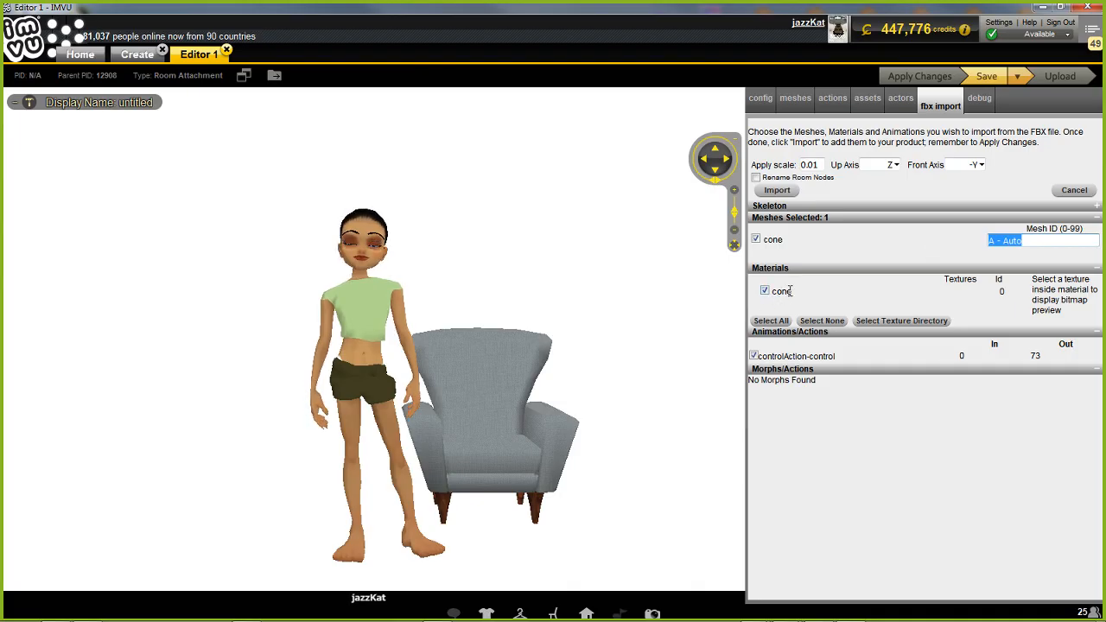
left_click(784, 612)
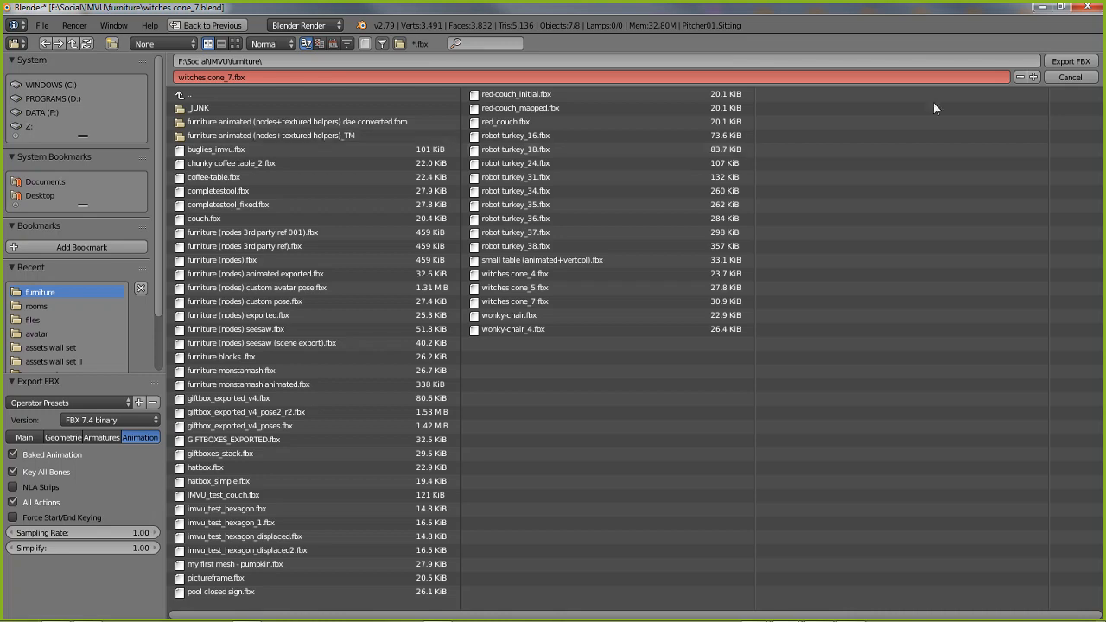
left_click(1066, 77)
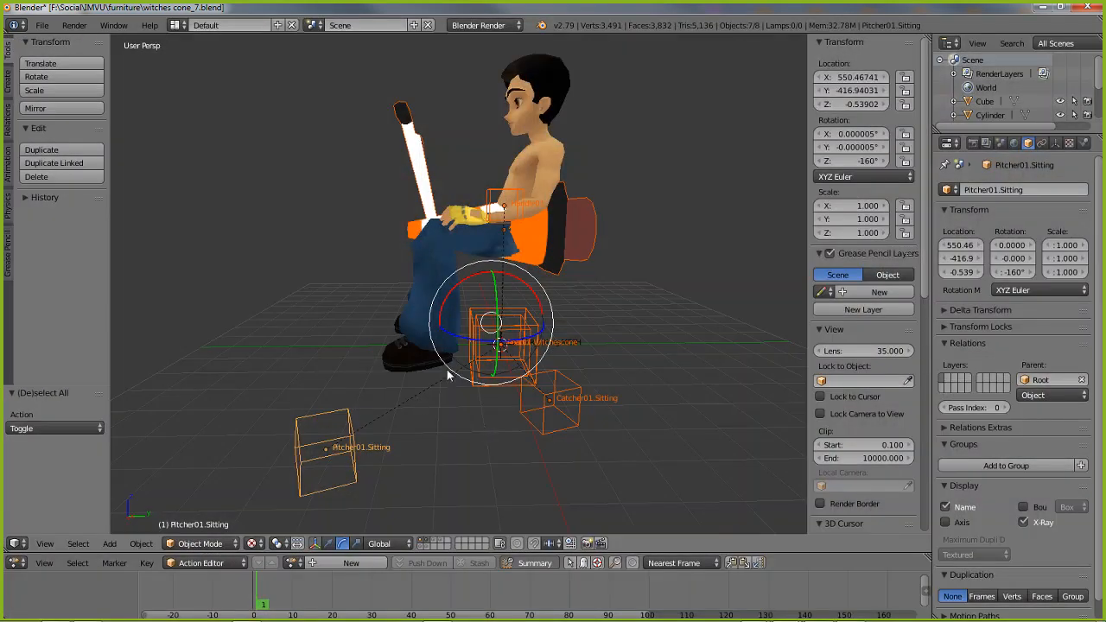
Rename the cone mesh's material to cone [0] and save the scene over witches cone_7.blend
right_click(554, 250)
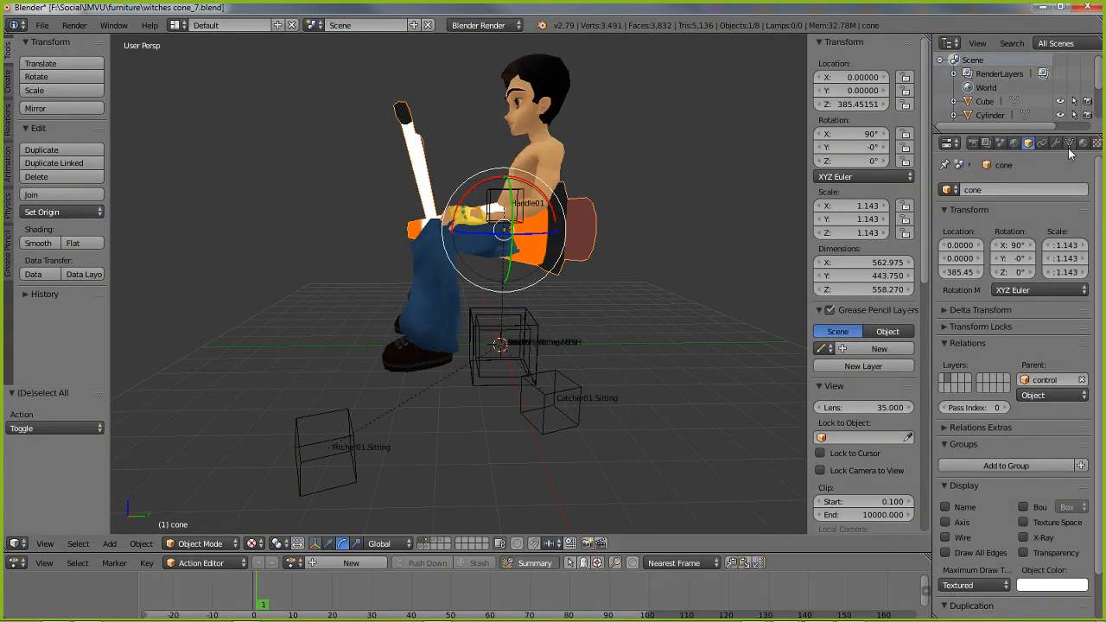
scroll(1071, 147, "down", 3)
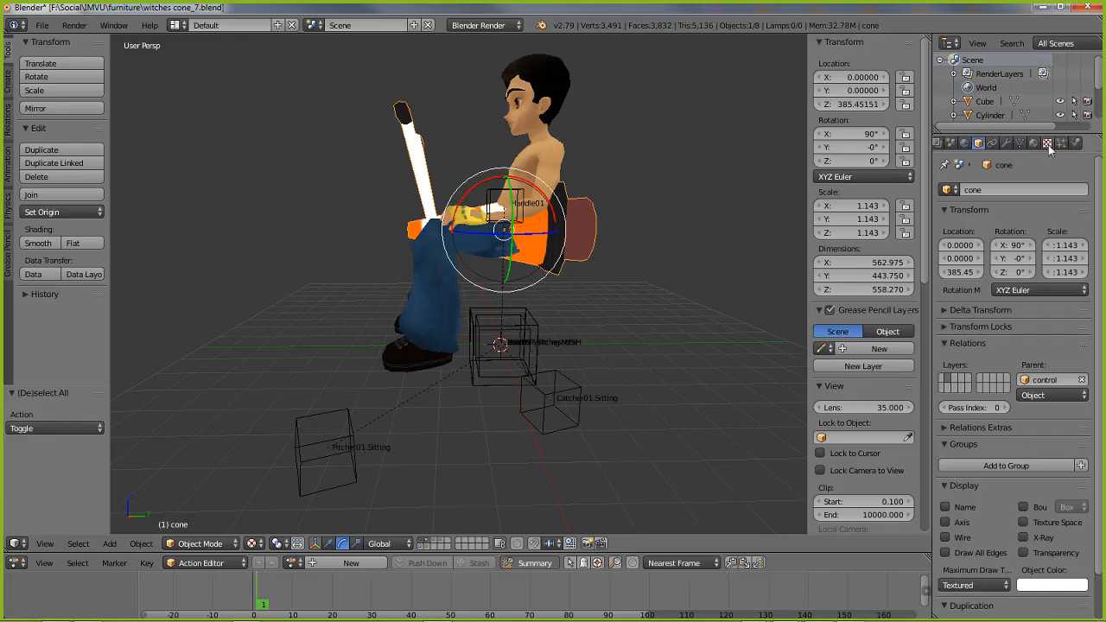
left_click(1034, 145)
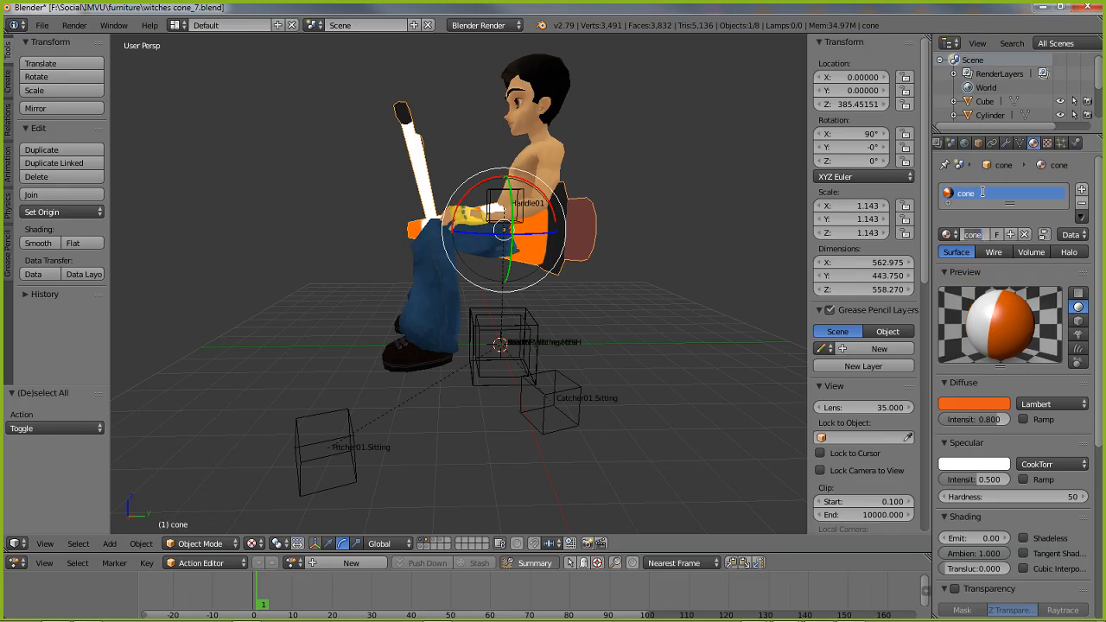
double_click(984, 194)
left_click(986, 239)
left_click(973, 235)
left_click(986, 234)
key("Return")
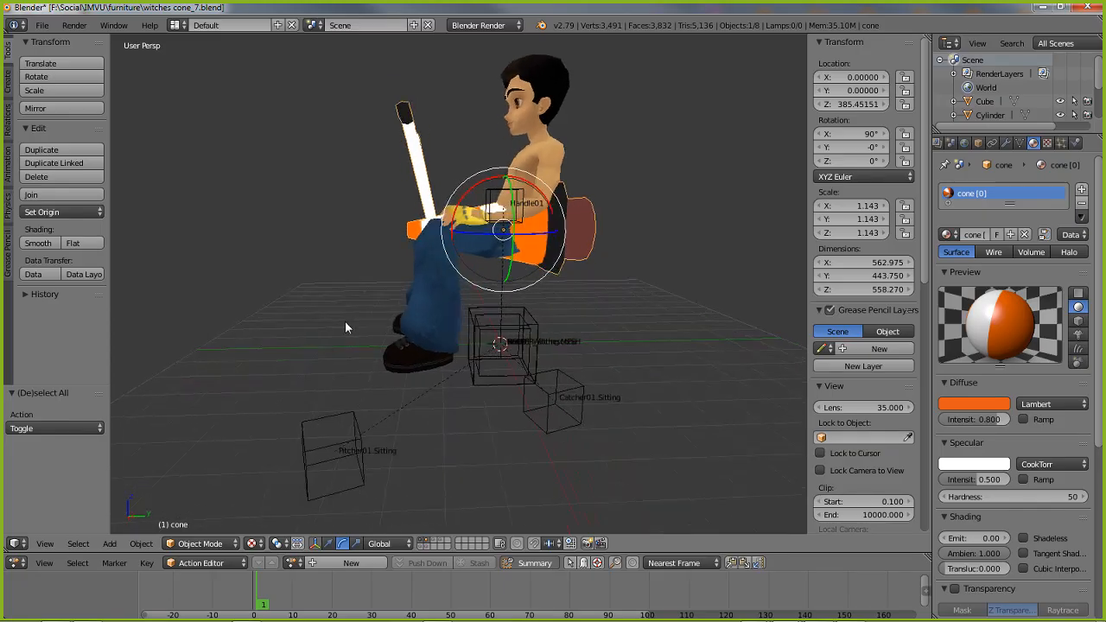
key("ctrl+s")
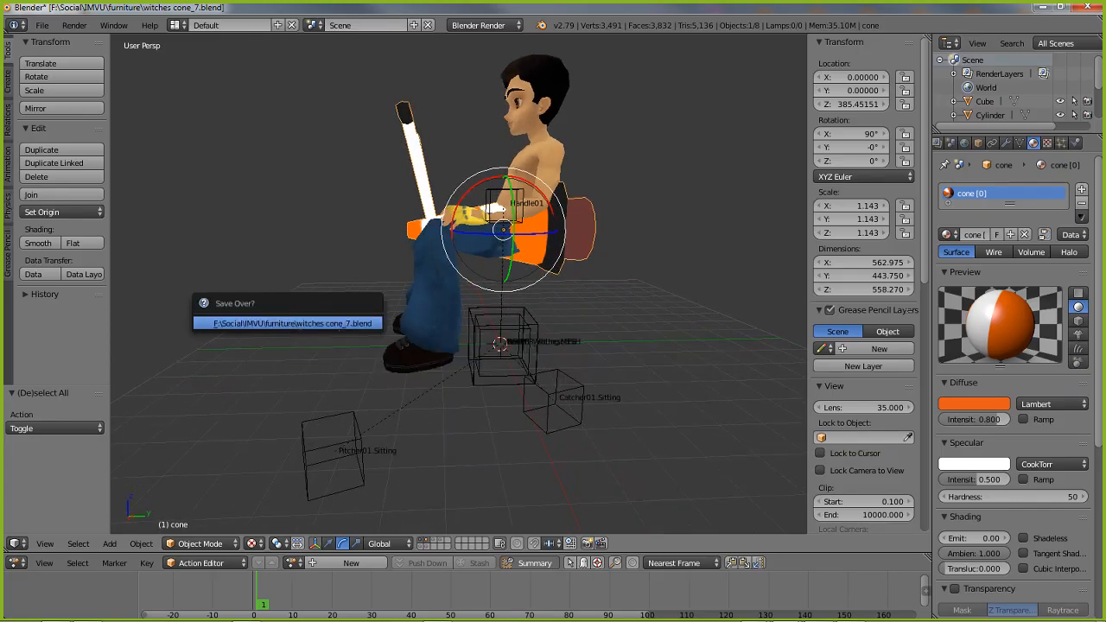
left_click(290, 323)
Select every object in the scene except the sitting avatar helper mesh
key("a")
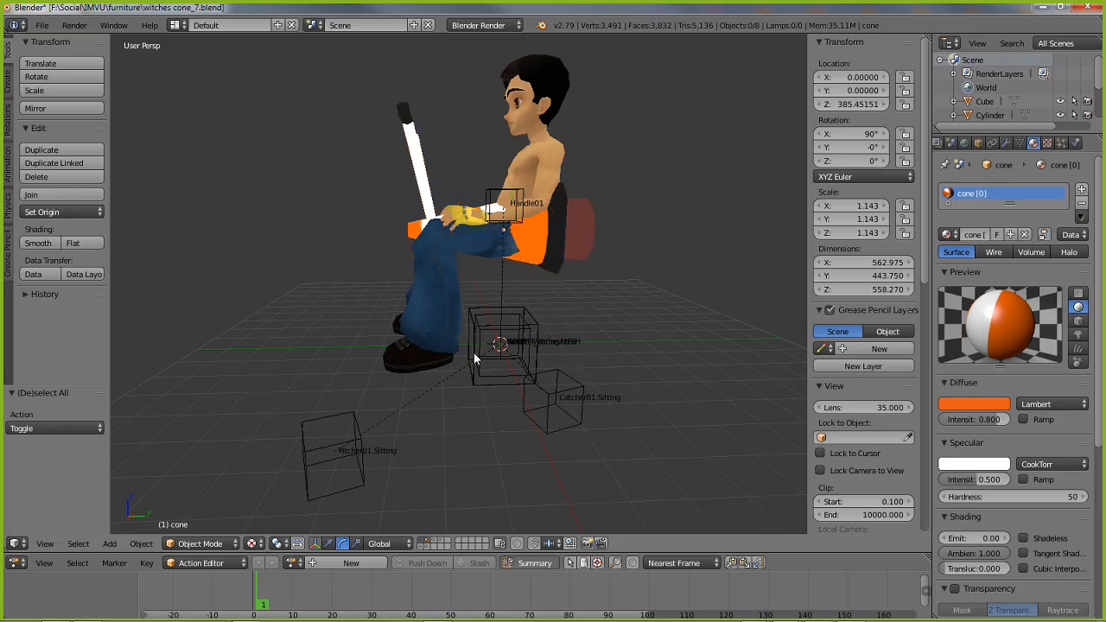
key("a")
right_click(551, 91, "shift")
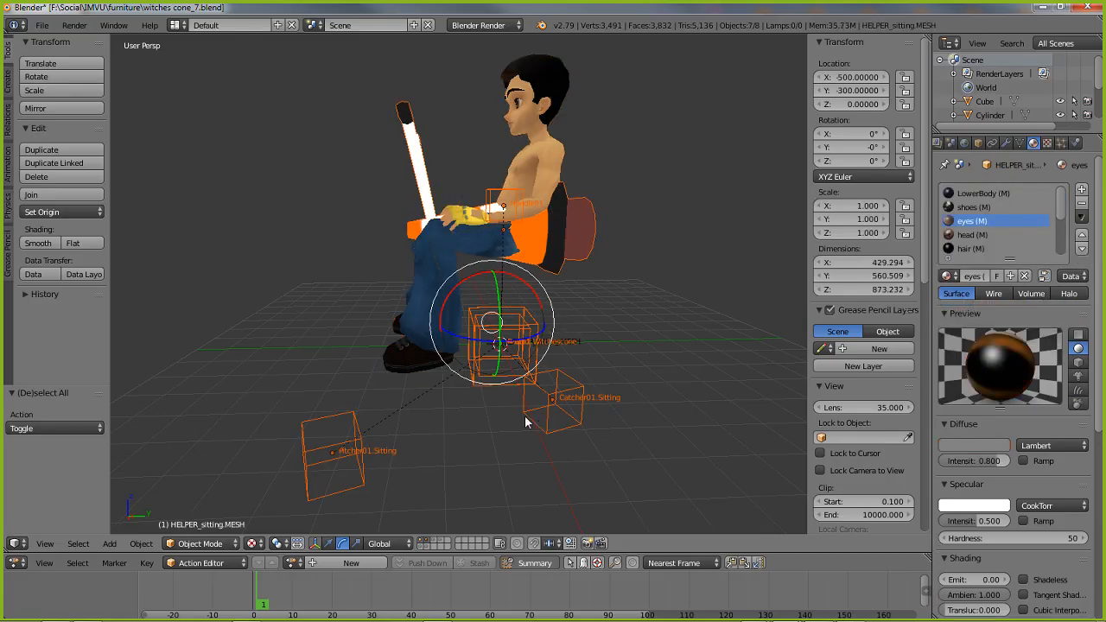
Make the Root armature the active object and export the selected objects to FBX, overwriting witches cone_7.fbx
right_click(497, 389, "shift")
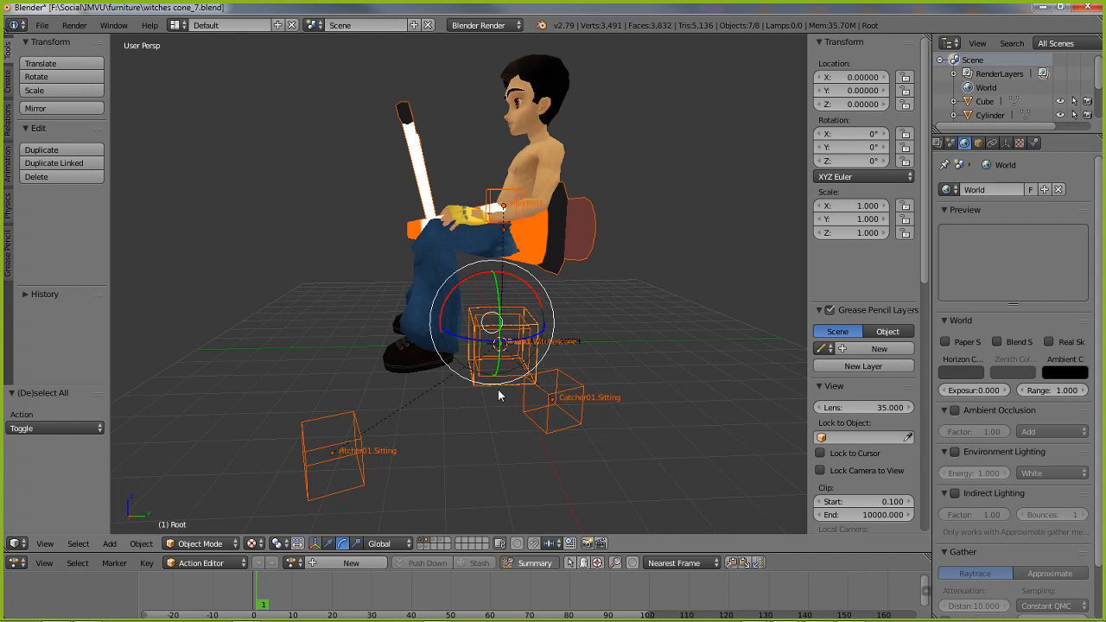
left_click(40, 25)
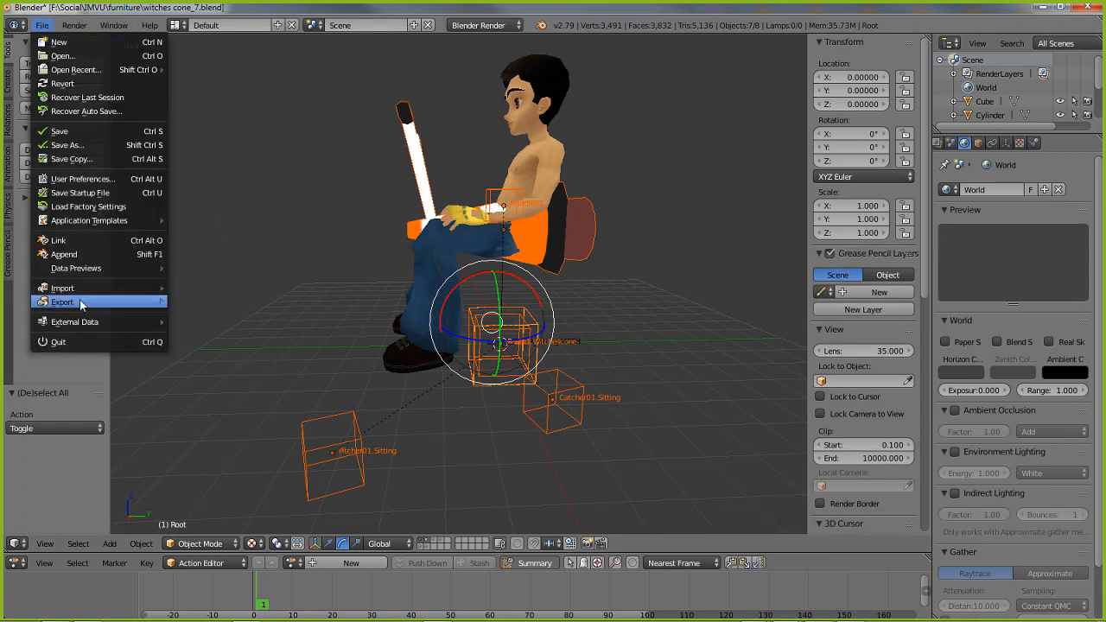
mouse_move(81, 303)
left_click(217, 343)
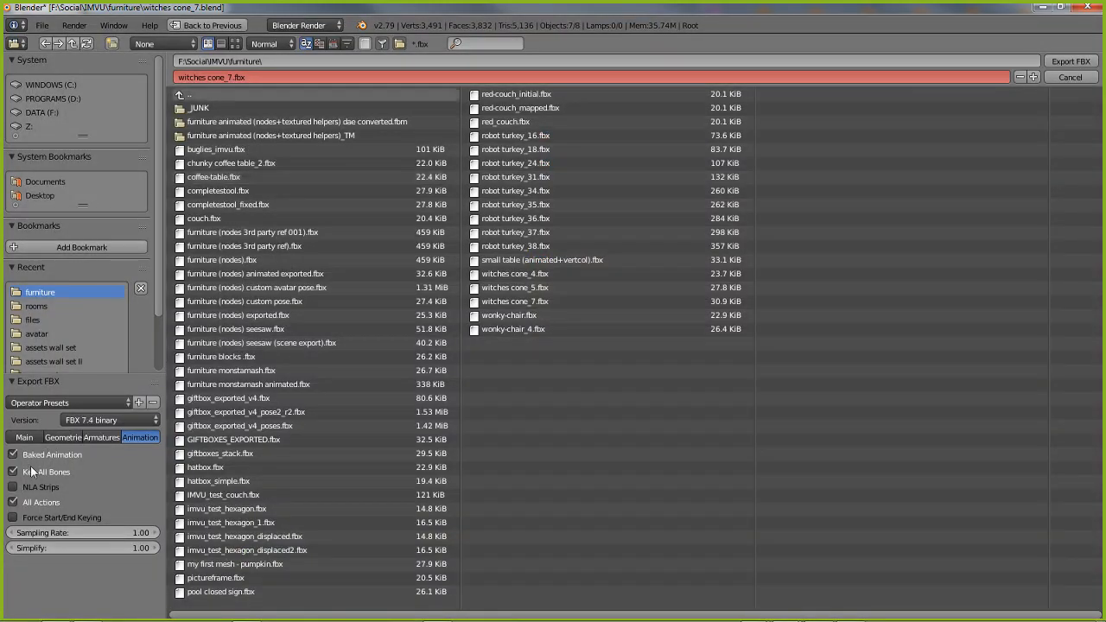
left_click(102, 437)
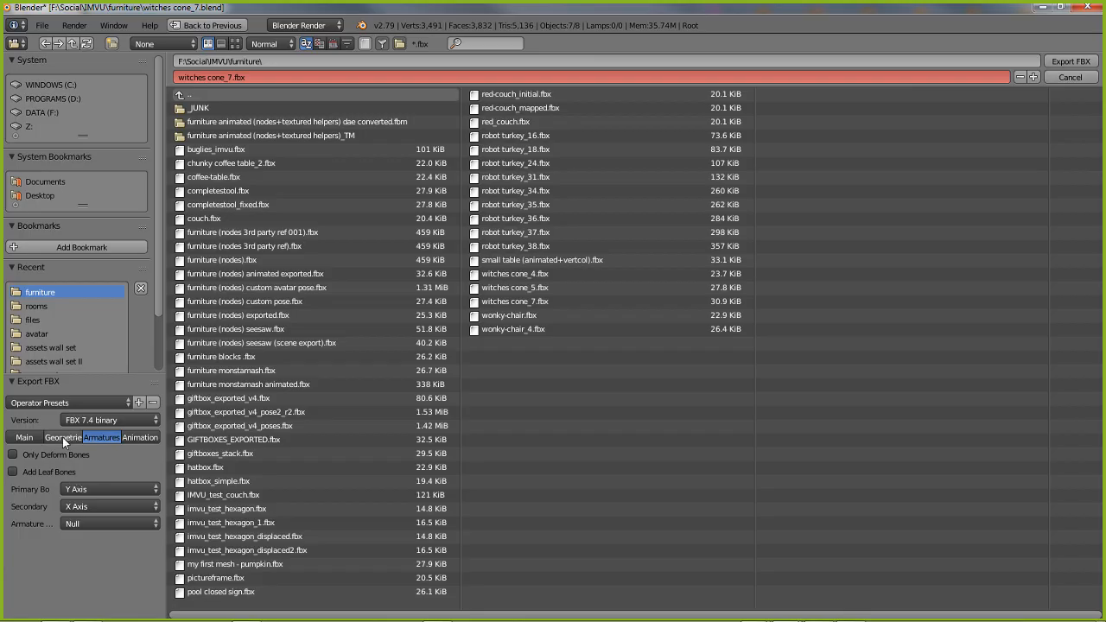
left_click(62, 437)
left_click(24, 437)
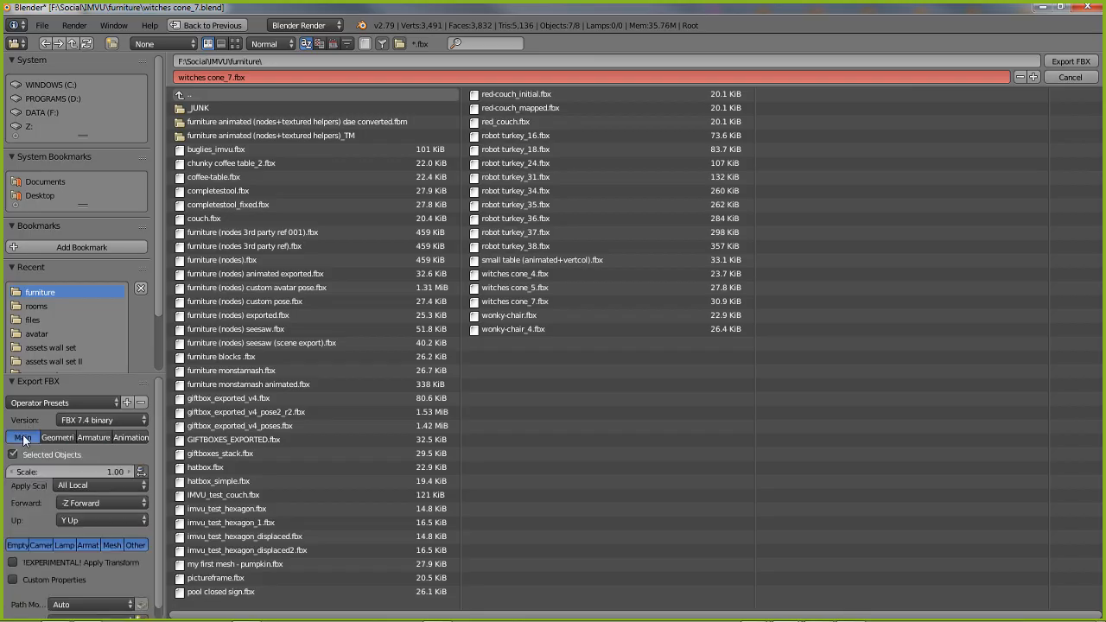
left_click(1071, 62)
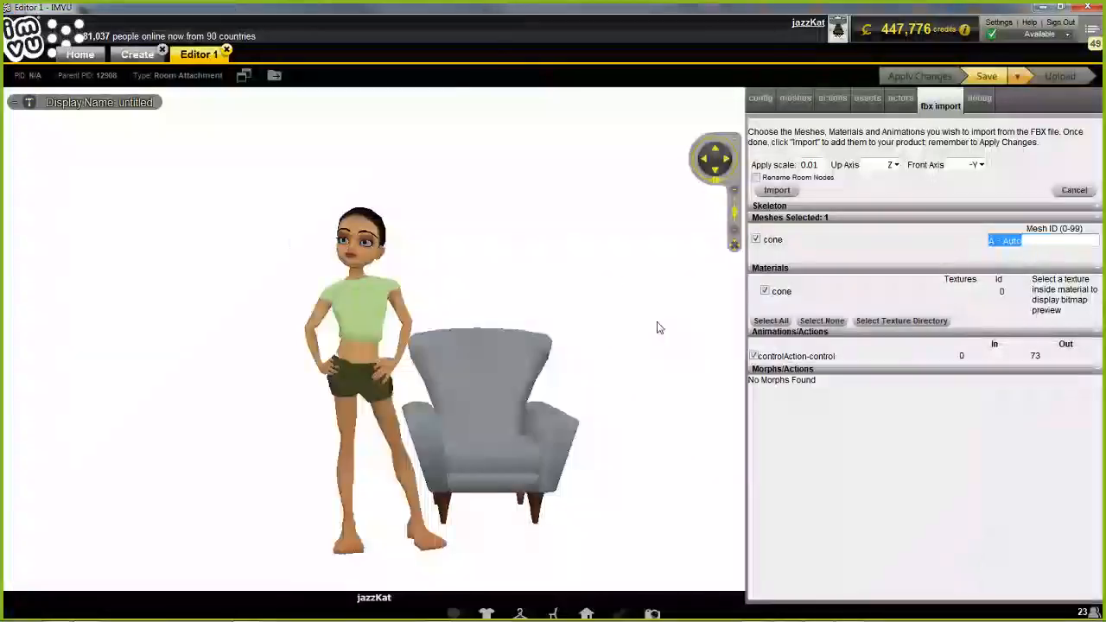
Switch to IMVU, close the open editor project without saving, and derive a new product from Furniture (12908)
left_click(226, 50)
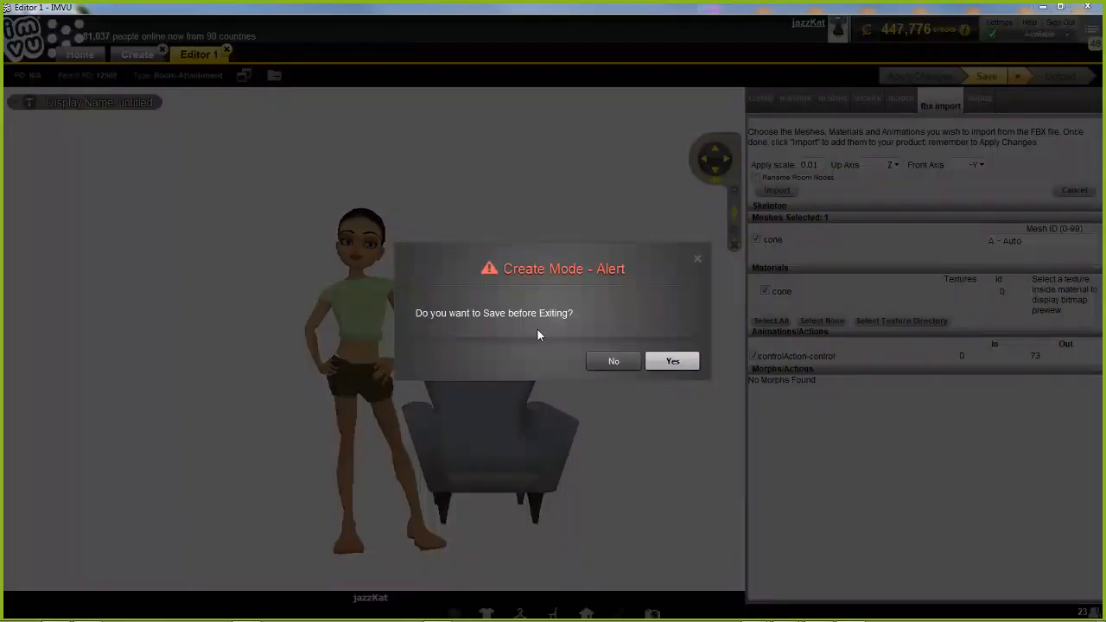
left_click(617, 362)
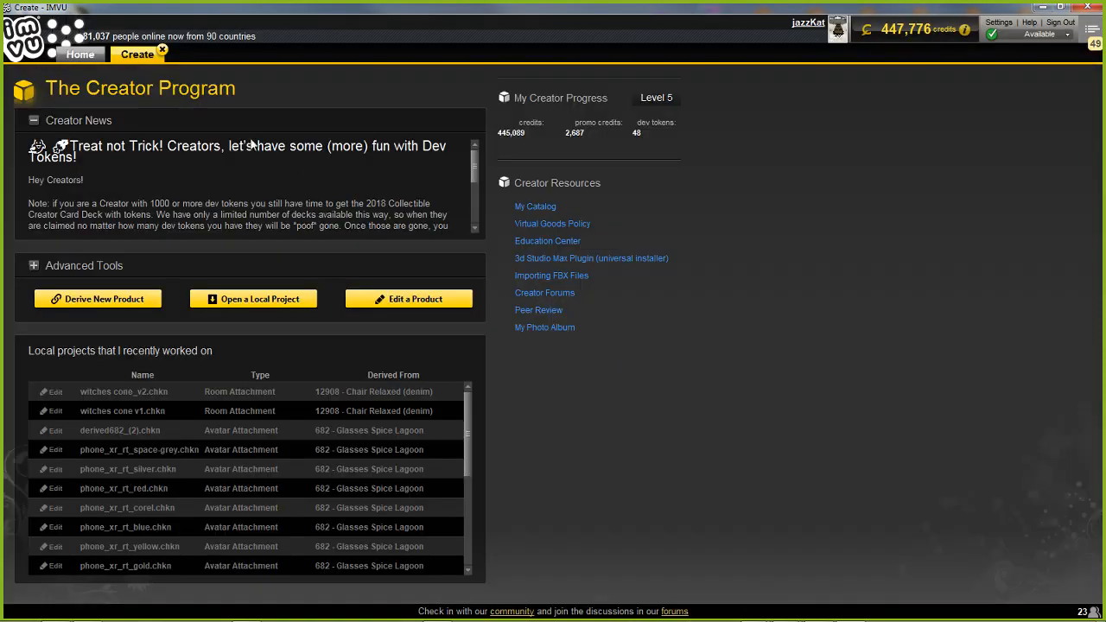
left_click(98, 298)
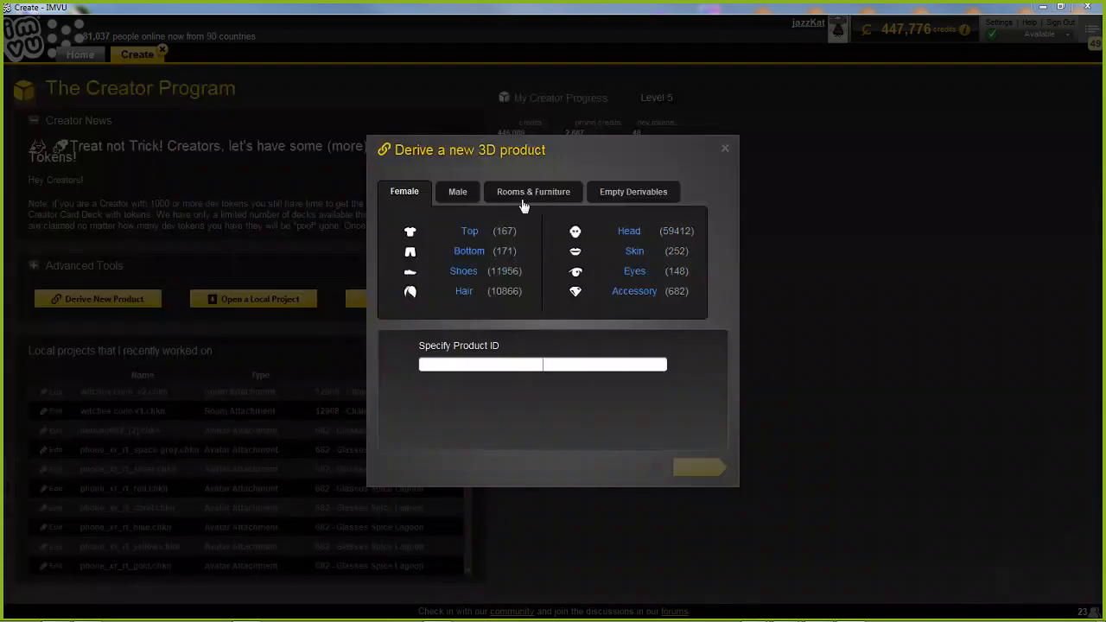
left_click(527, 193)
left_click(617, 237)
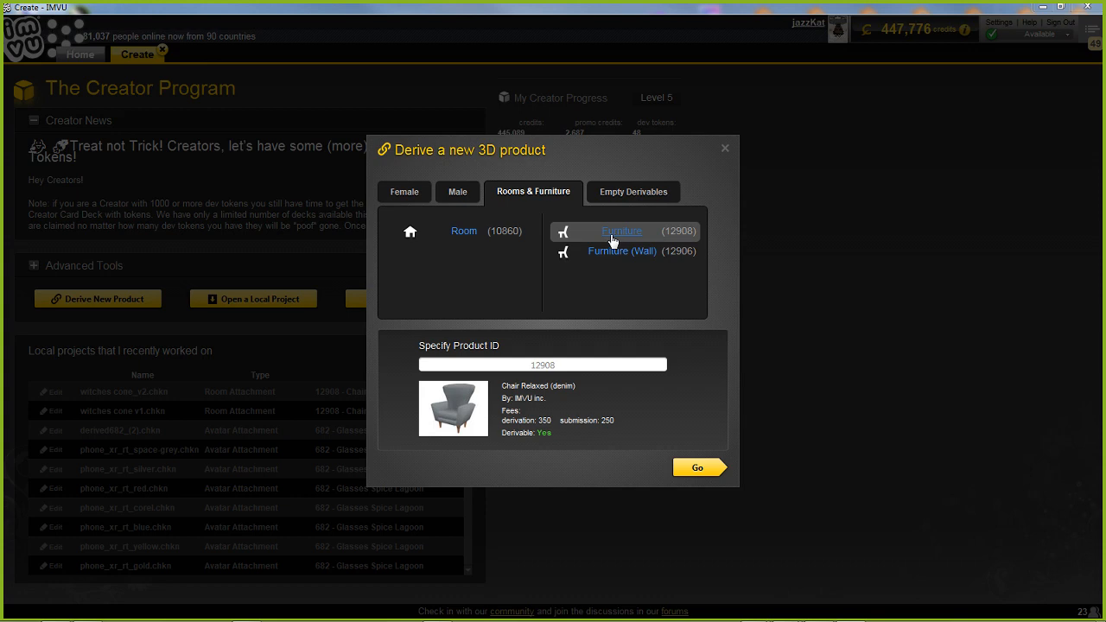
left_click(698, 469)
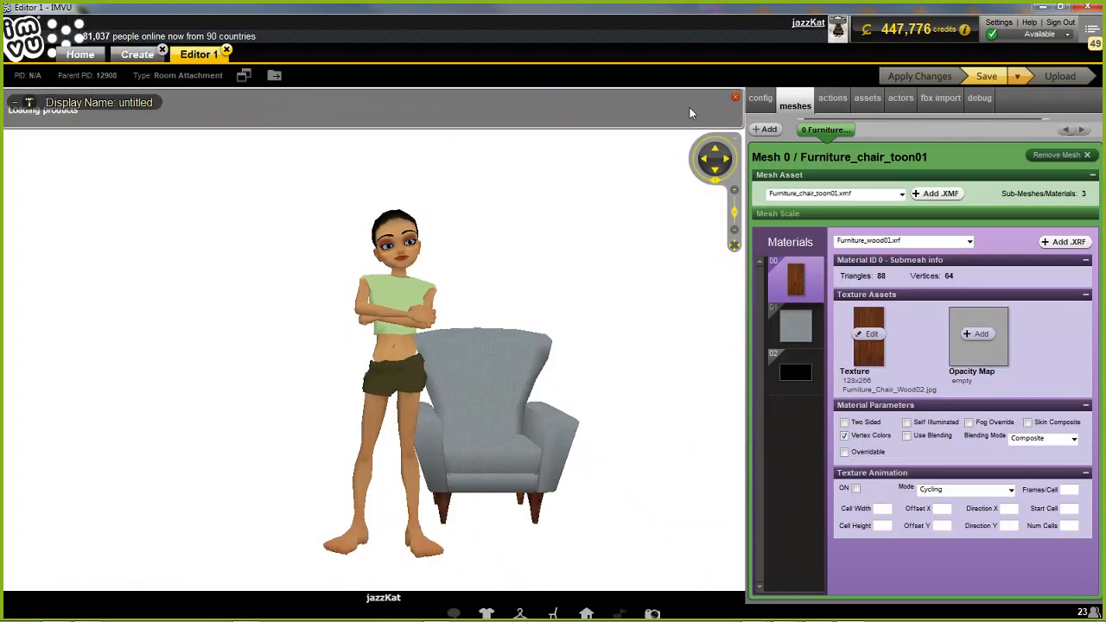
Load witches cone_7.fbx from the furniture folder for FBX import into the new product
left_click(939, 100)
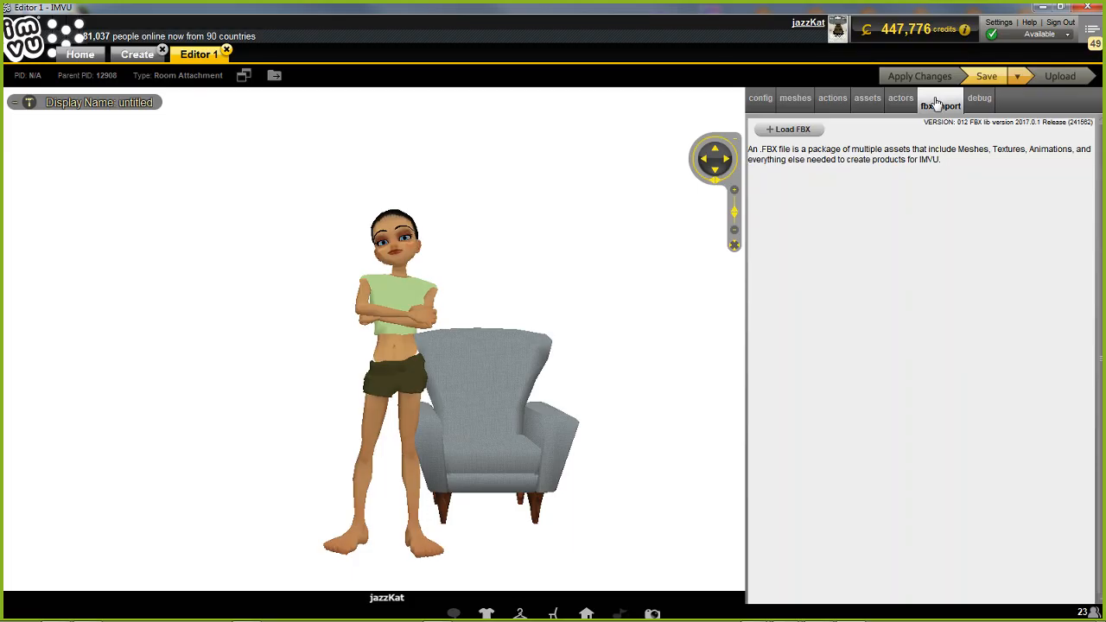
left_click(786, 130)
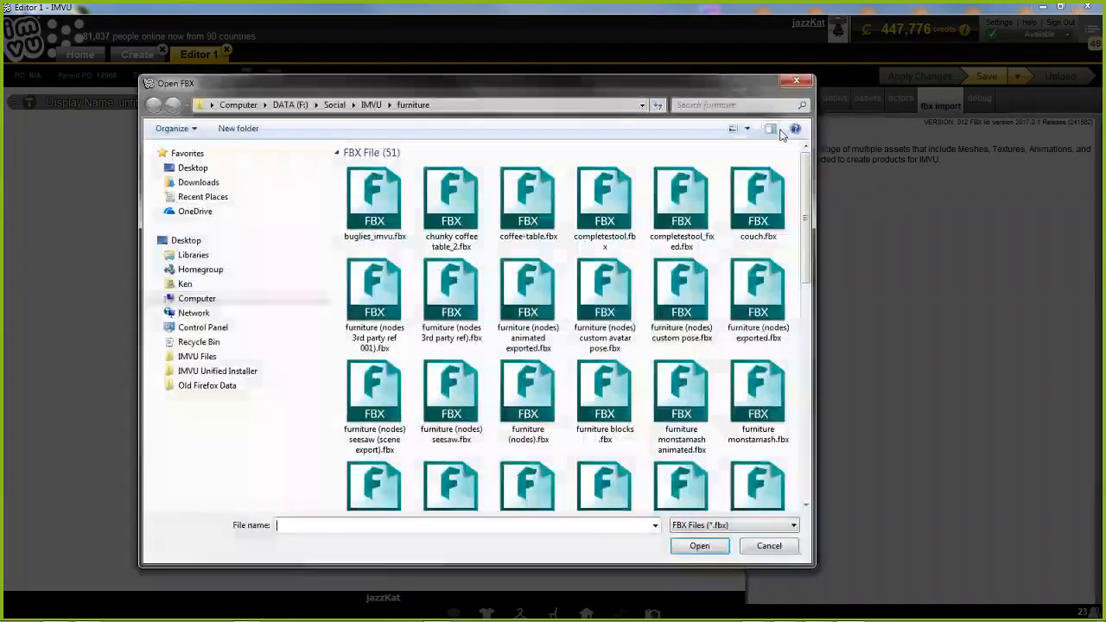
left_click_drag(806, 215, 803, 449)
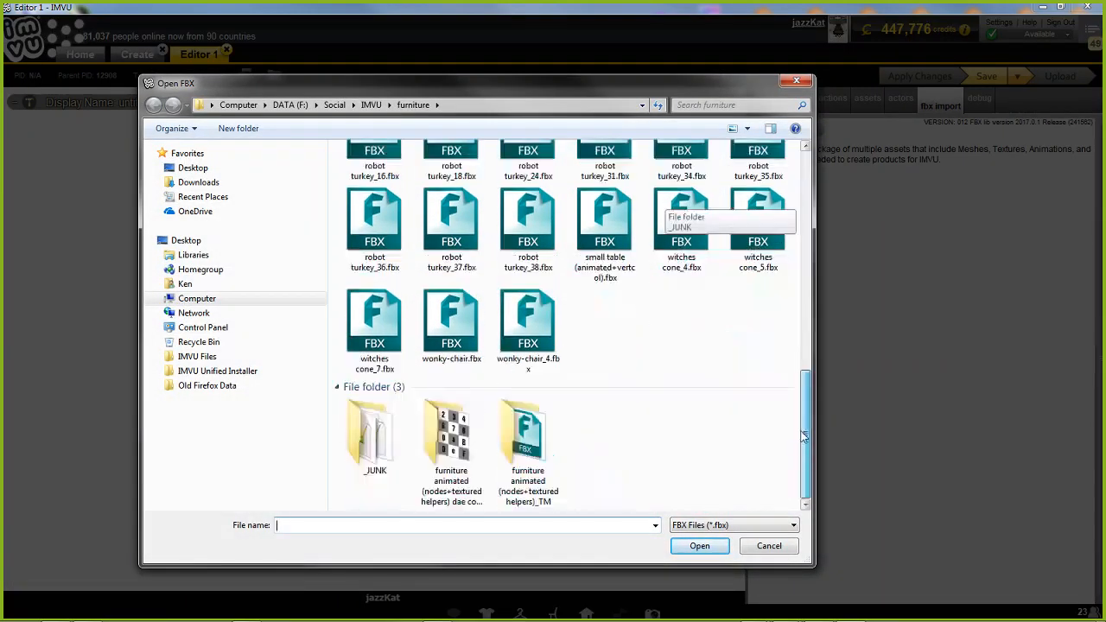
left_click(374, 327)
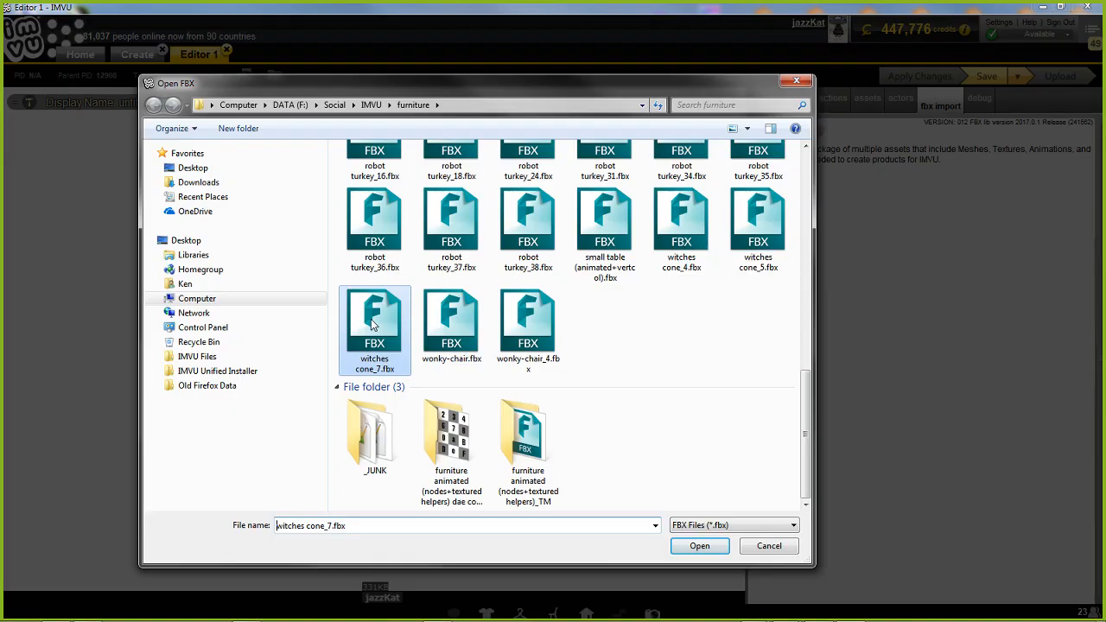
left_click(699, 546)
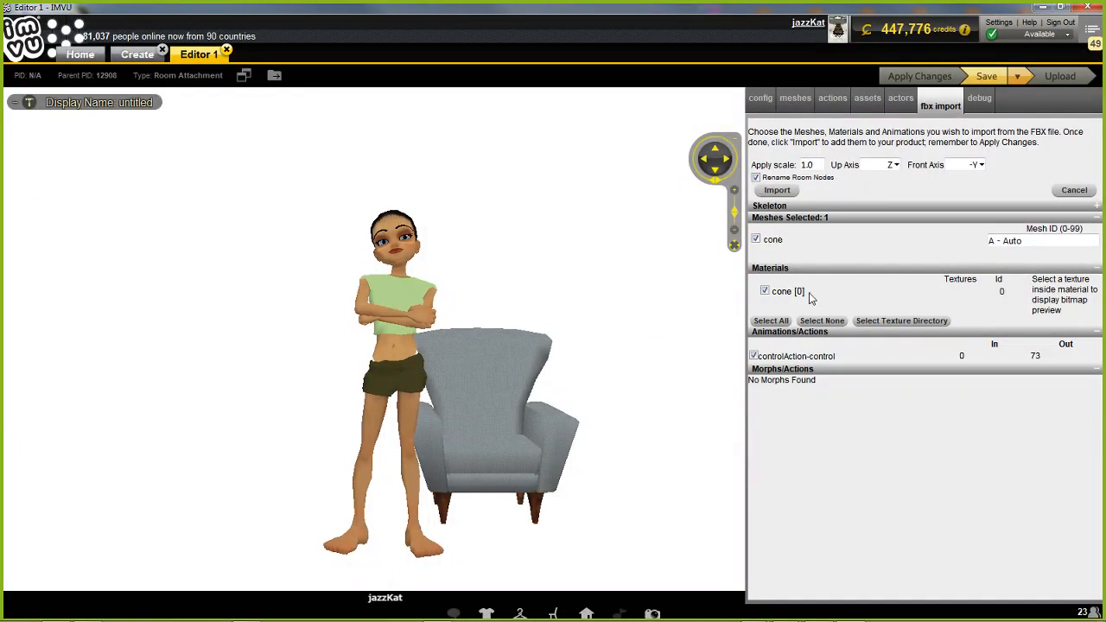
Set the cone's mesh ID to 0 and the import scale to 0.01, with Rename Room Nodes disabled
left_click_drag(1039, 241, 958, 248)
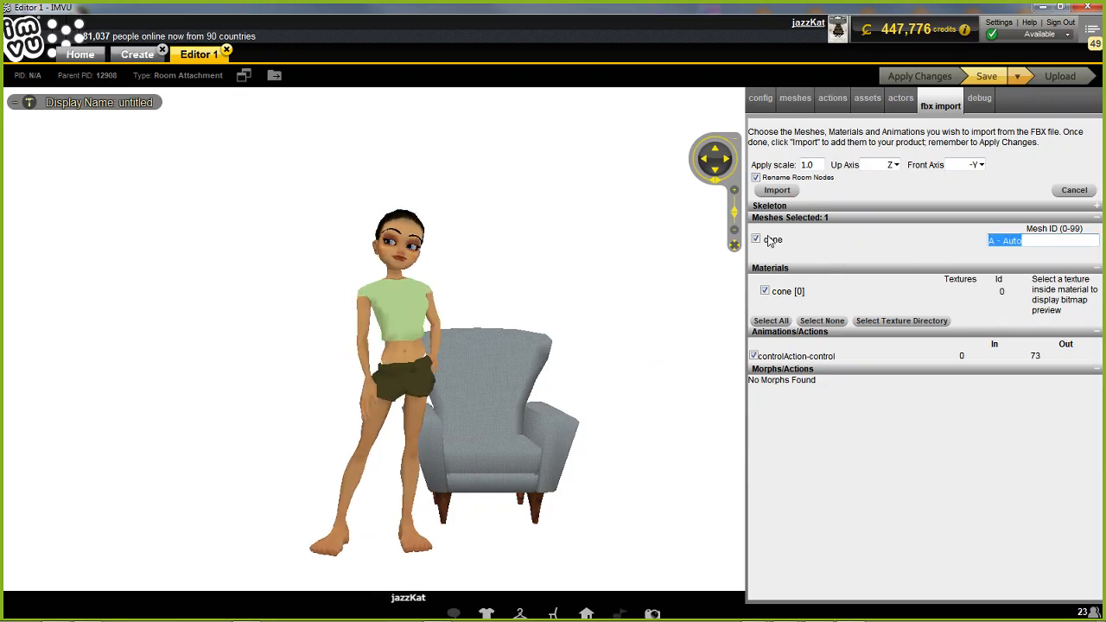
type("0")
left_click_drag(815, 165, 764, 167)
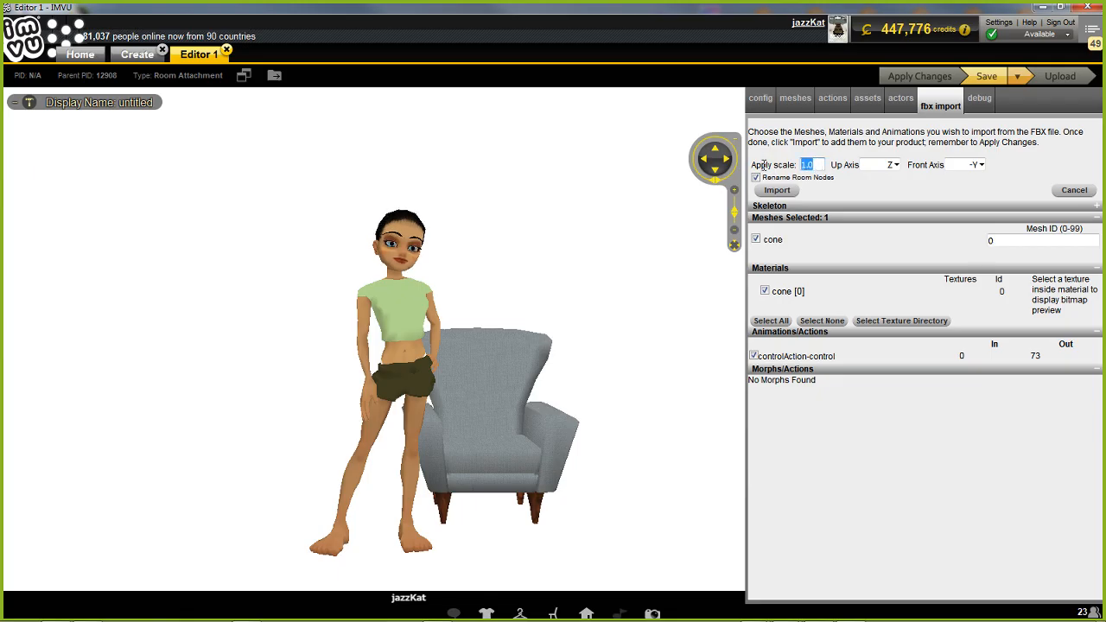
type("0.01")
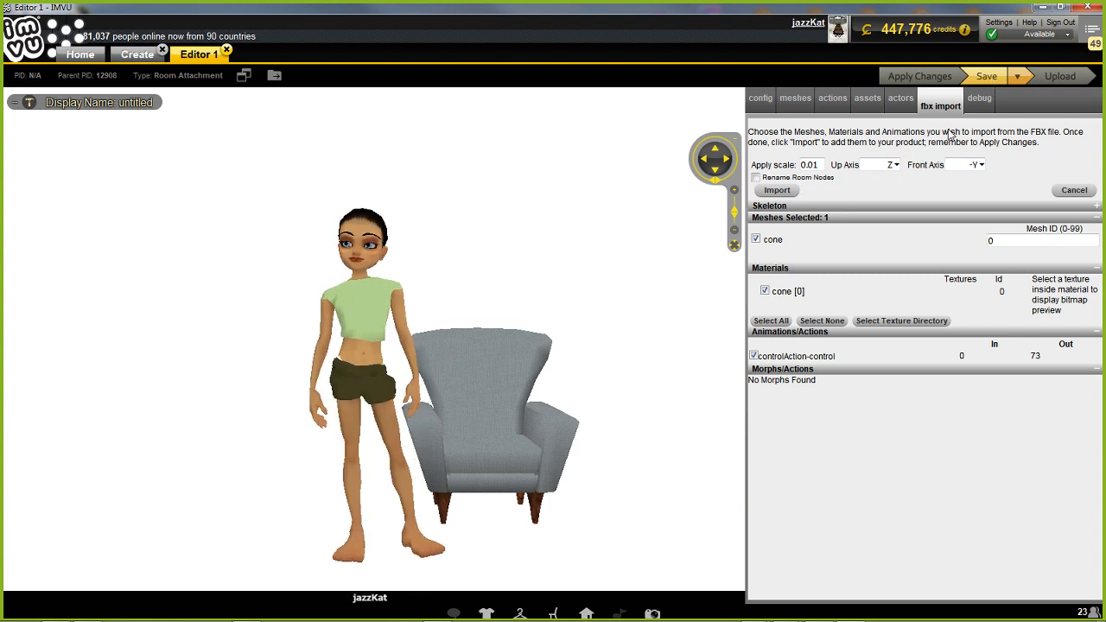
Import the FBX contents and apply the changes to the product
left_click(776, 190)
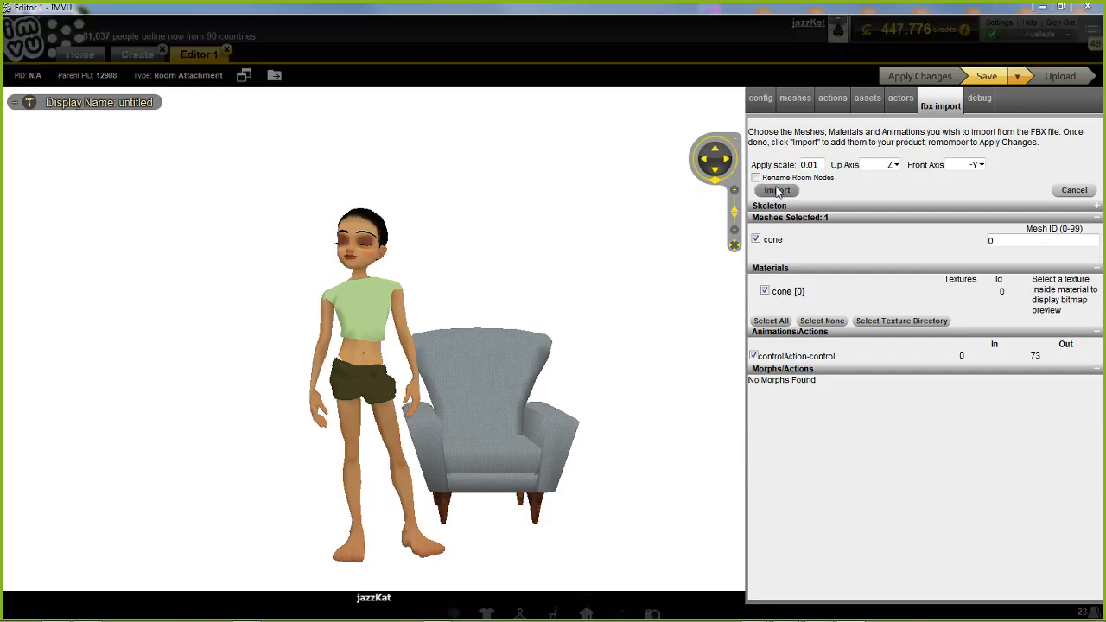
left_click(815, 495)
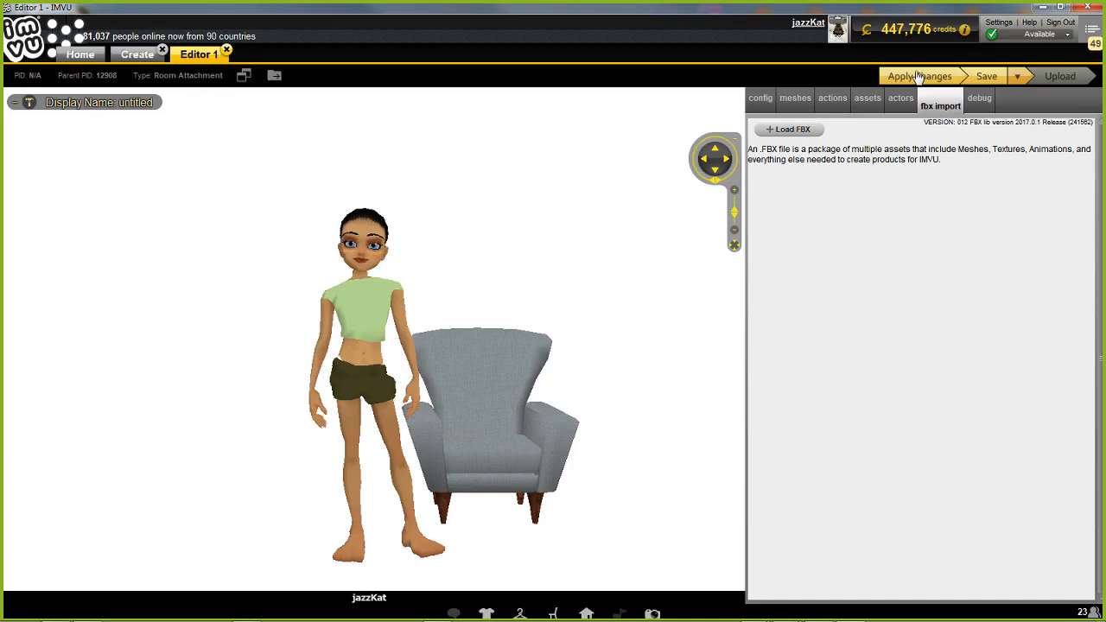
left_click(919, 79)
View the cone from the side and move the avatar onto its seat node to check the placement
scroll(473, 447, "up", 3)
mouse_move(474, 447)
left_mouse_down()
mouse_move(556, 430)
mouse_move(519, 431)
mouse_move(484, 410)
mouse_move(493, 461)
mouse_move(513, 464)
mouse_move(417, 430)
left_mouse_up()
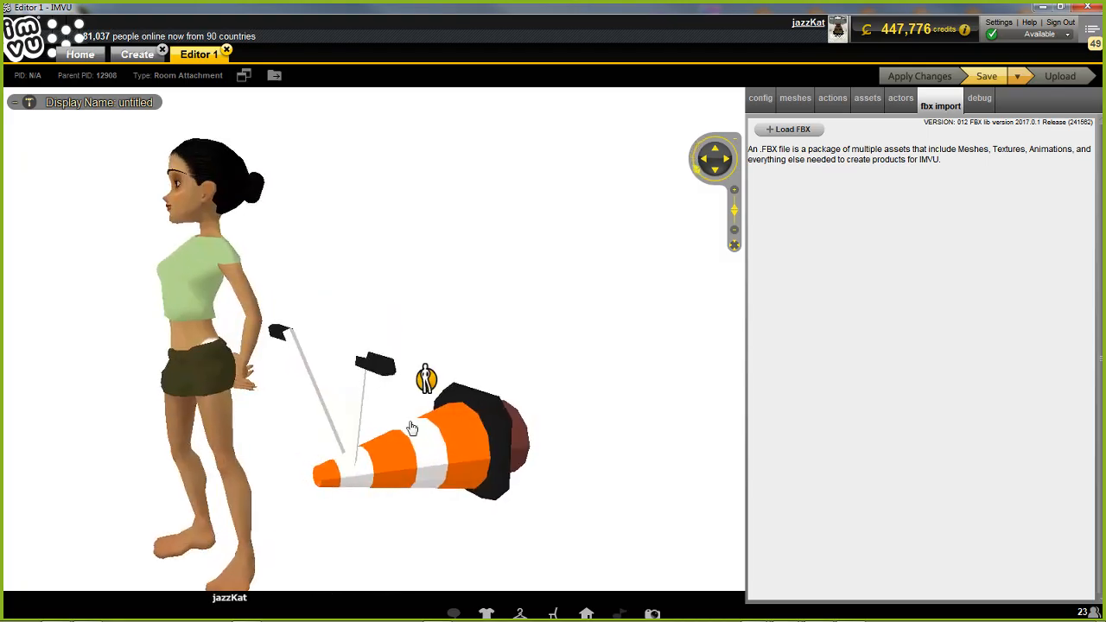
left_click(425, 383)
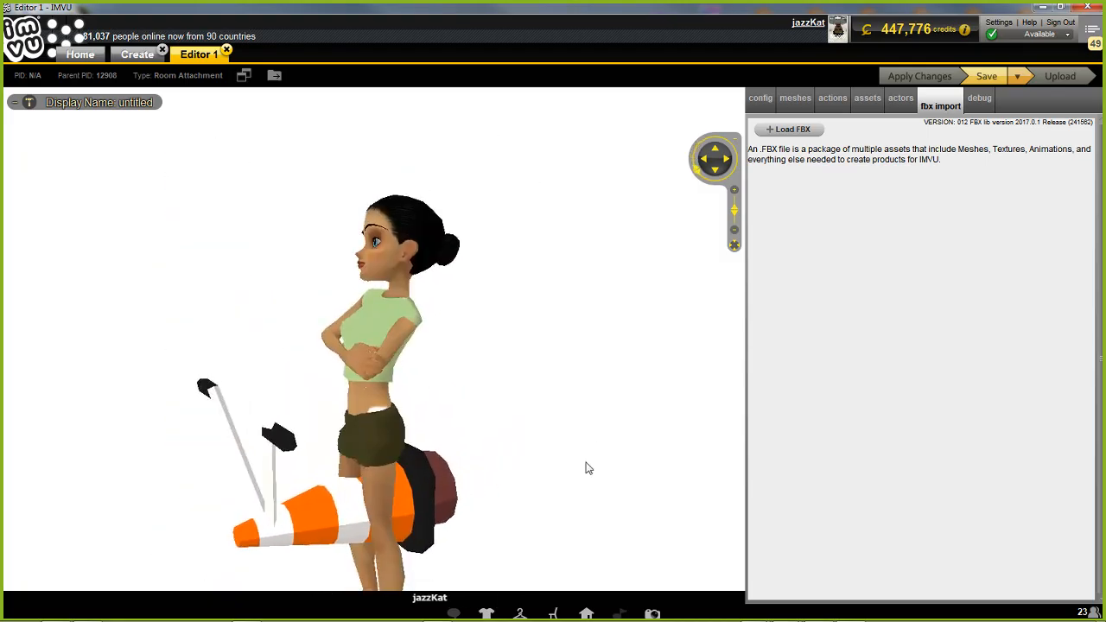
left_click_drag(588, 468, 592, 430)
scroll(594, 433, "down", 3)
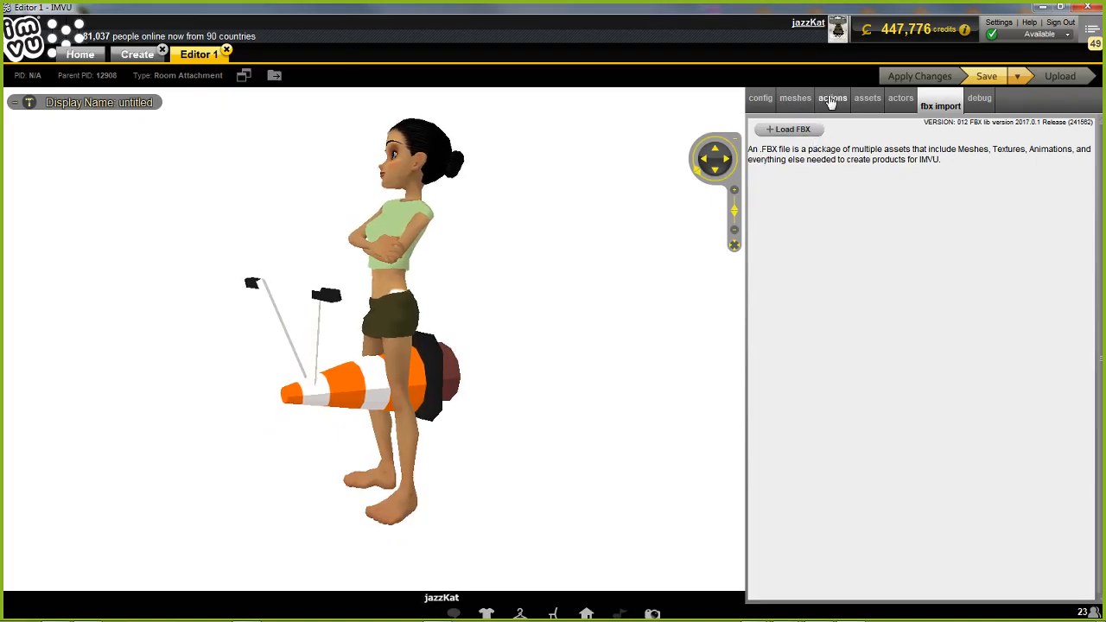
Add an action with the trigger stance.Idle and set its number of ensembles played to 0
left_click(830, 101)
left_click(768, 129)
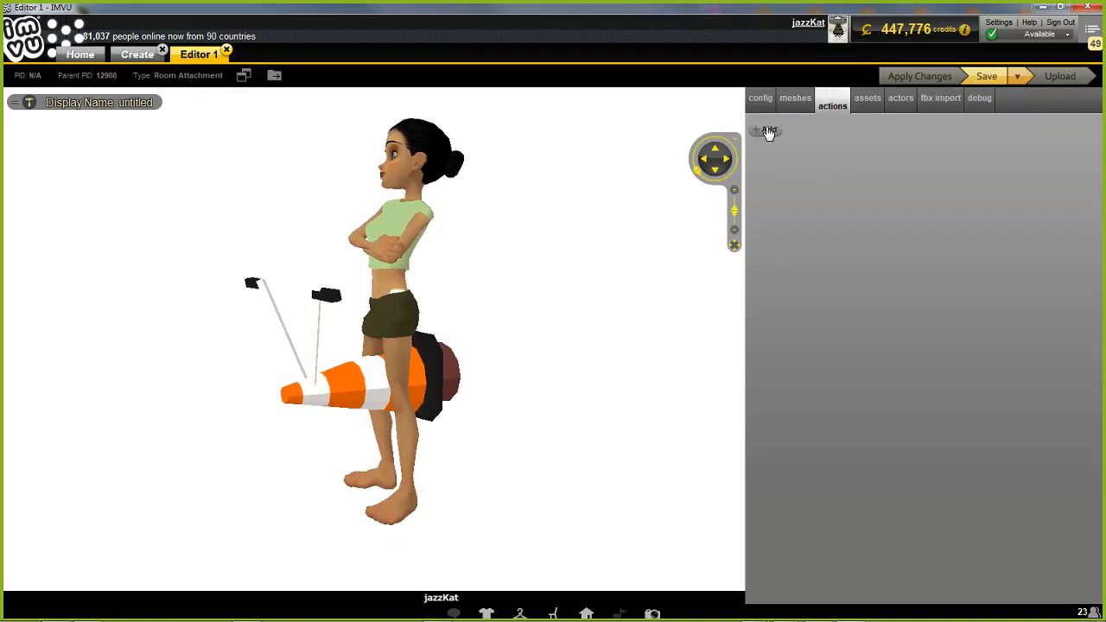
left_click(814, 191)
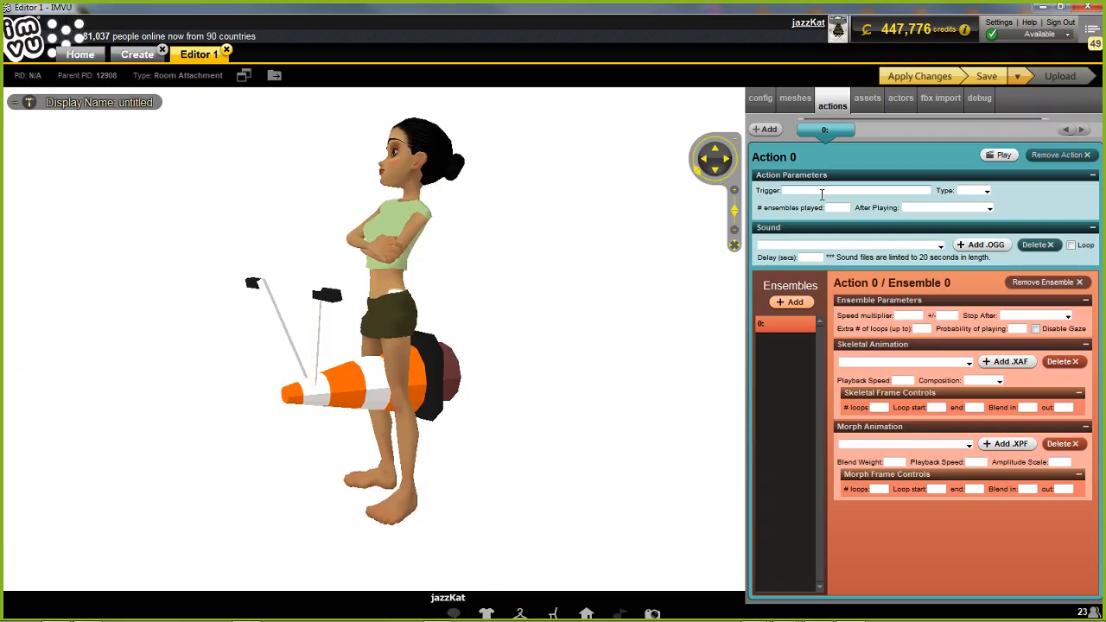
type("stance")
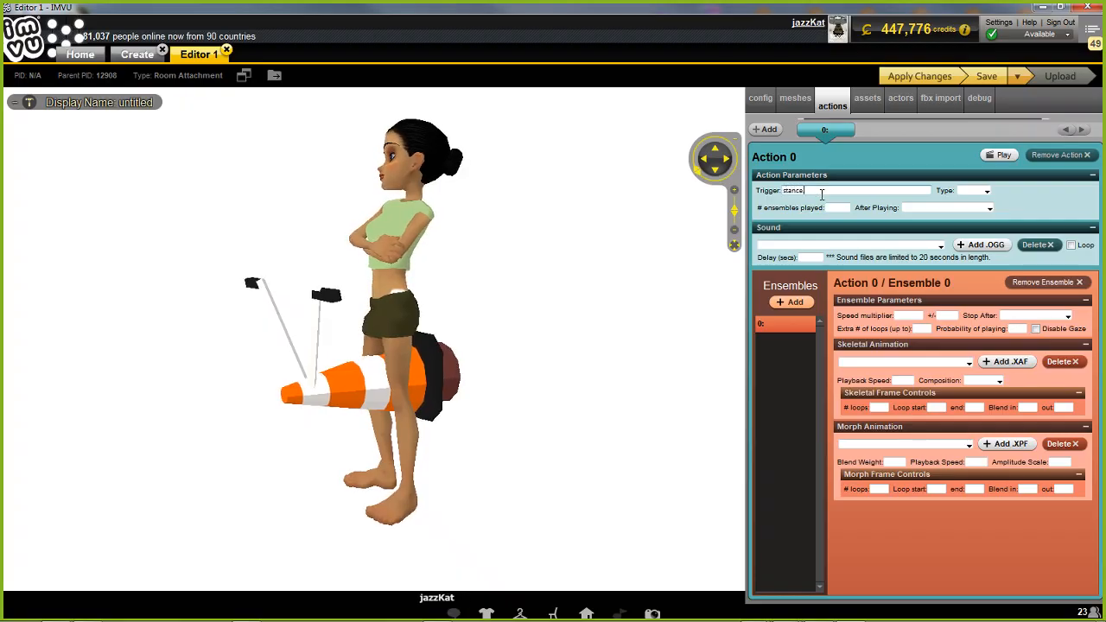
type(".Idle")
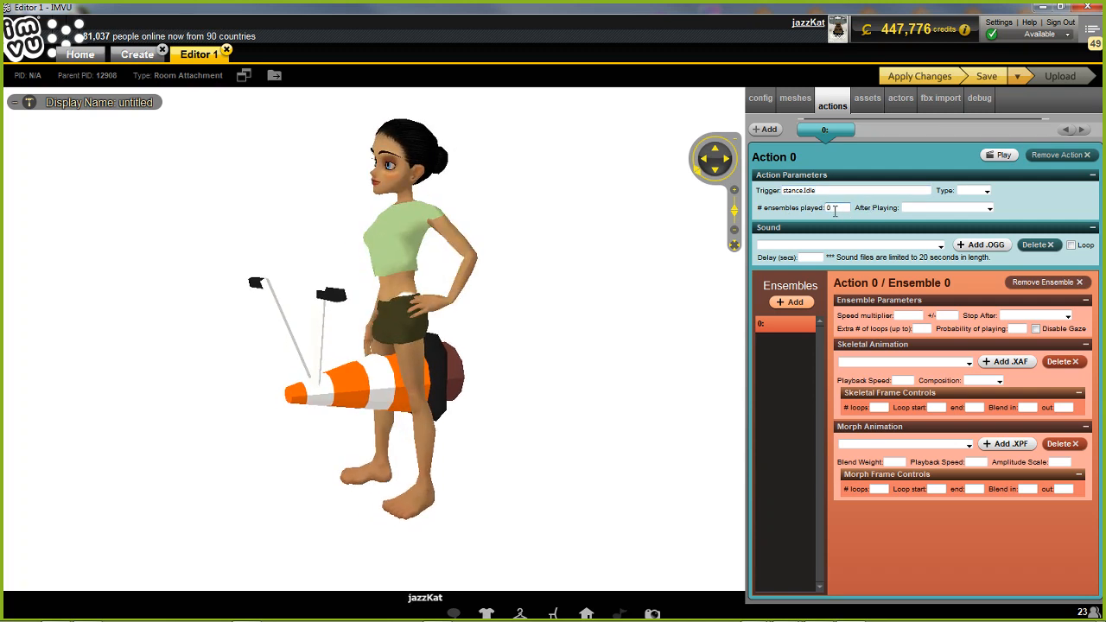
Set the stance.Idle action's type to Room and its after-playing behaviour to Pick same Ensemble
left_click(989, 193)
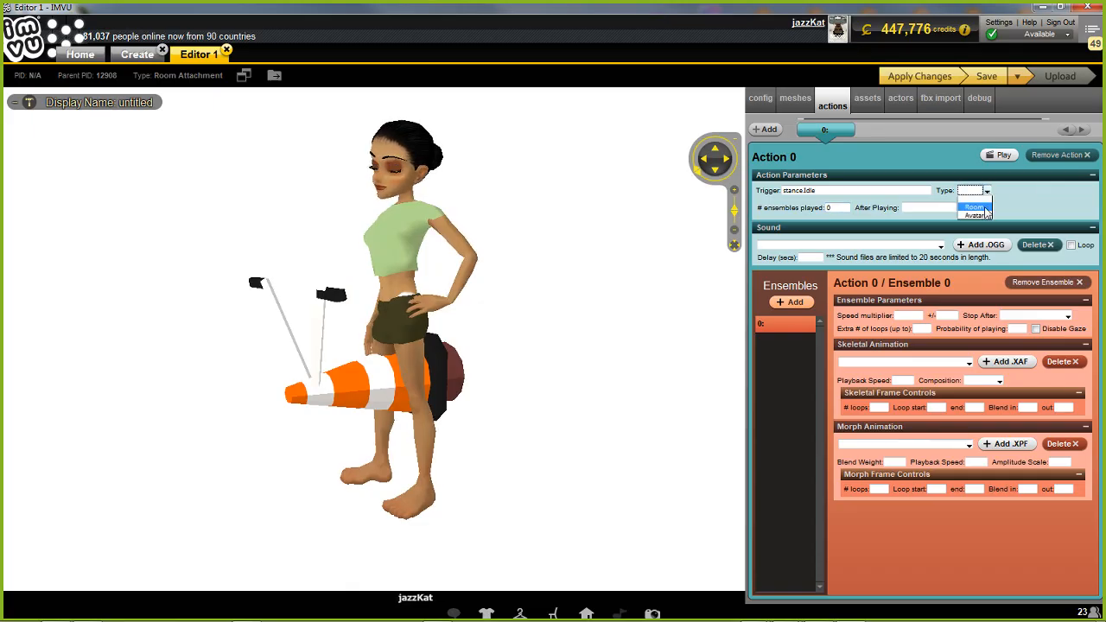
left_click(974, 207)
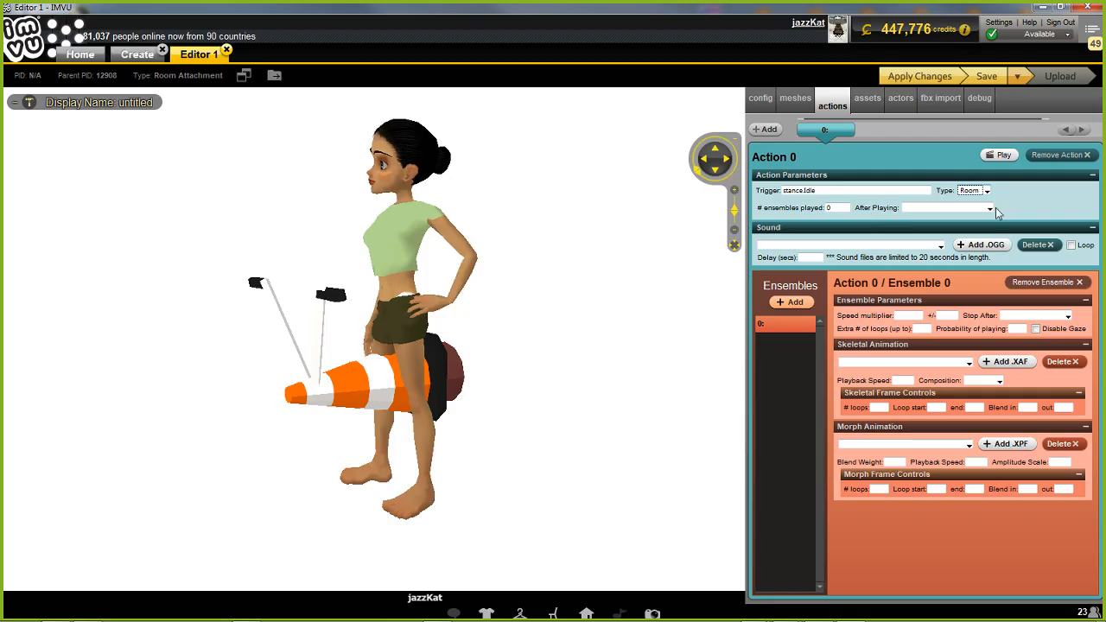
left_click(992, 209)
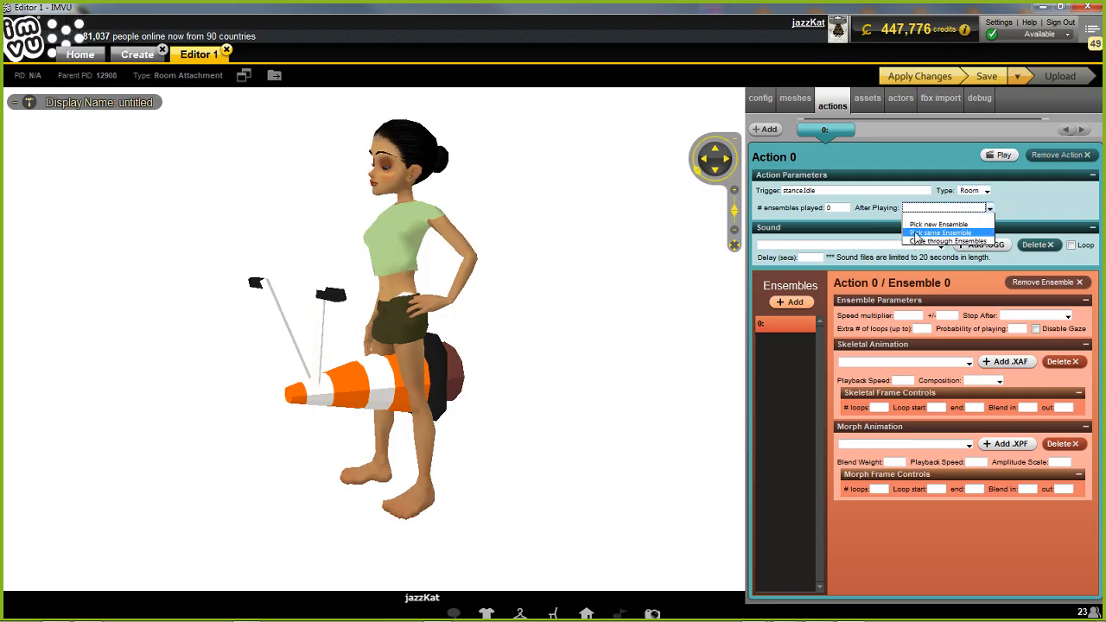
left_click(940, 232)
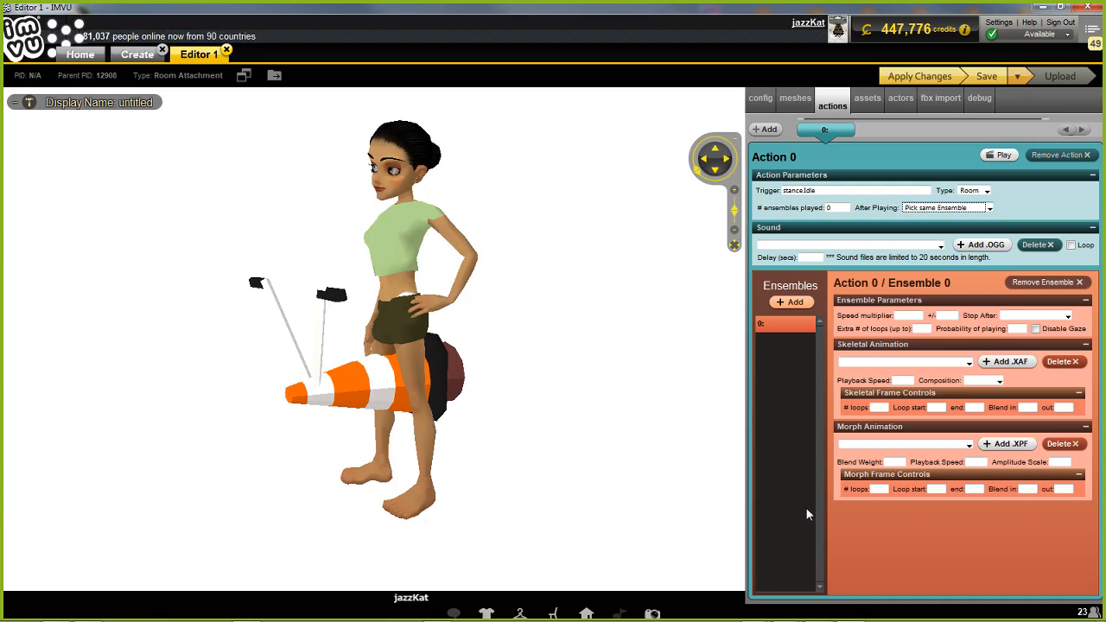
Assign controlAction-control.xaf as ensemble 0's skeletal animation with Replace composition and 0 loops, and apply the changes
left_click(968, 362)
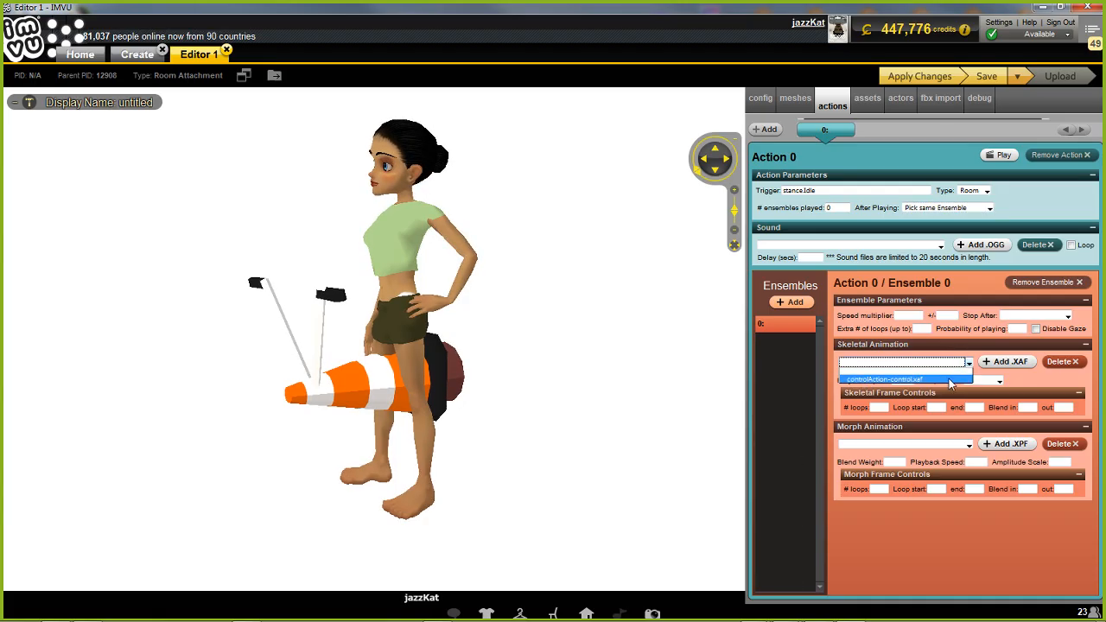
left_click(875, 381)
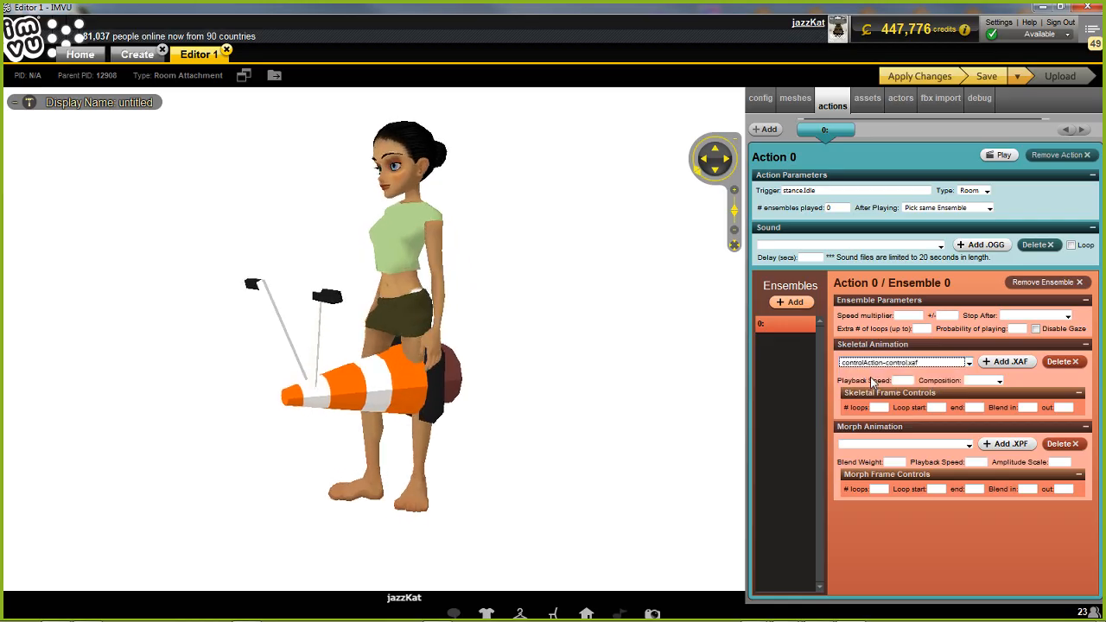
left_click(999, 381)
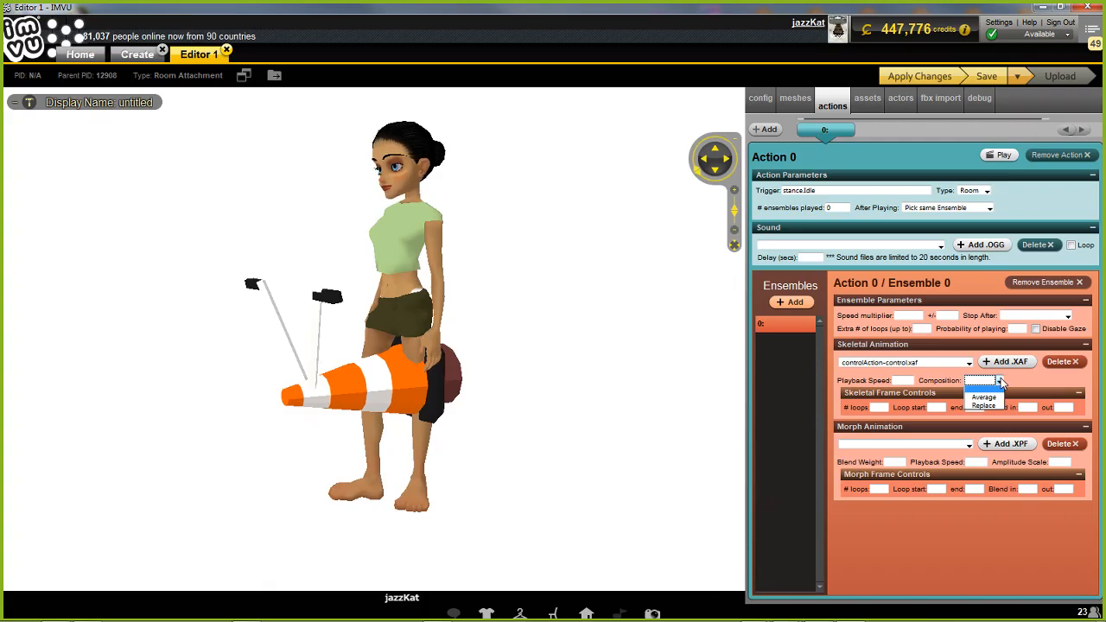
left_click(988, 408)
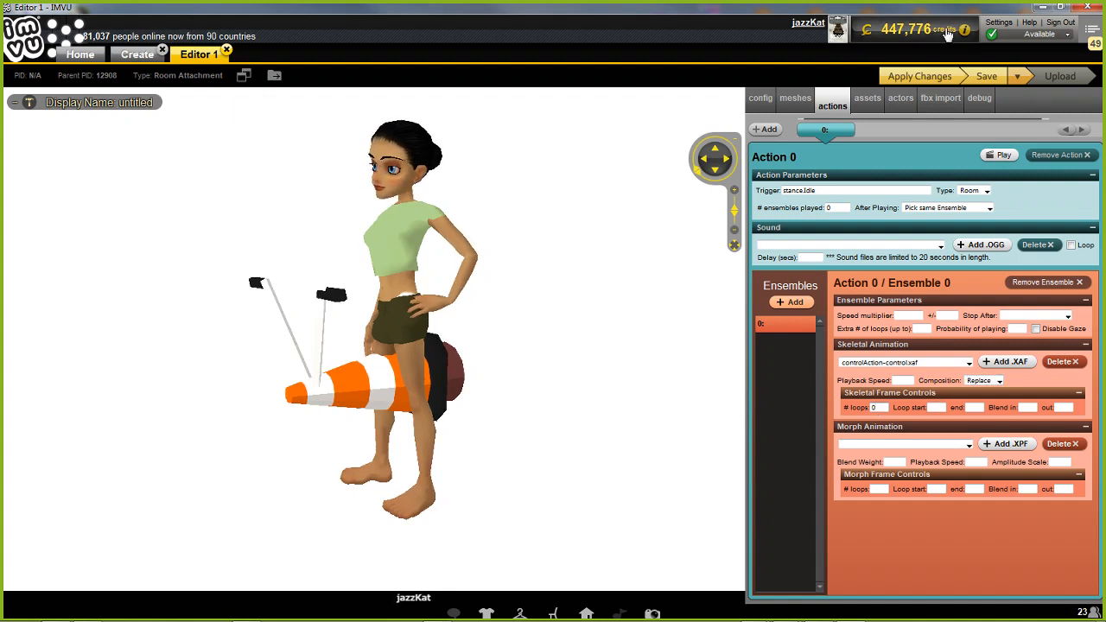
left_click(917, 77)
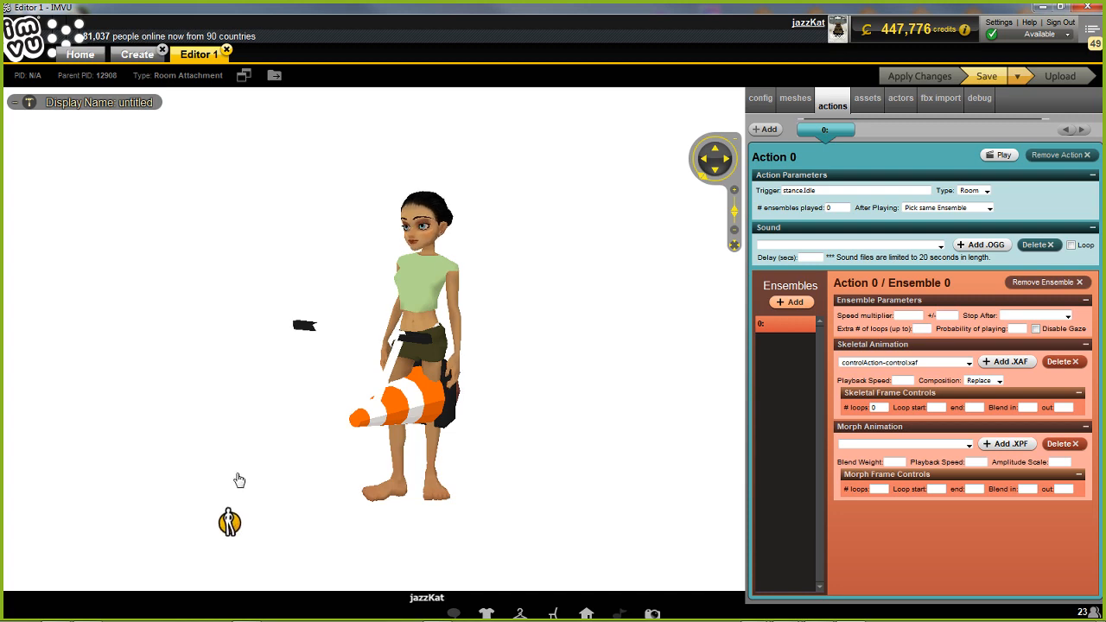
Move the avatar off the cone to the standing spot beside it and watch the cone's idle animation
left_click(230, 557)
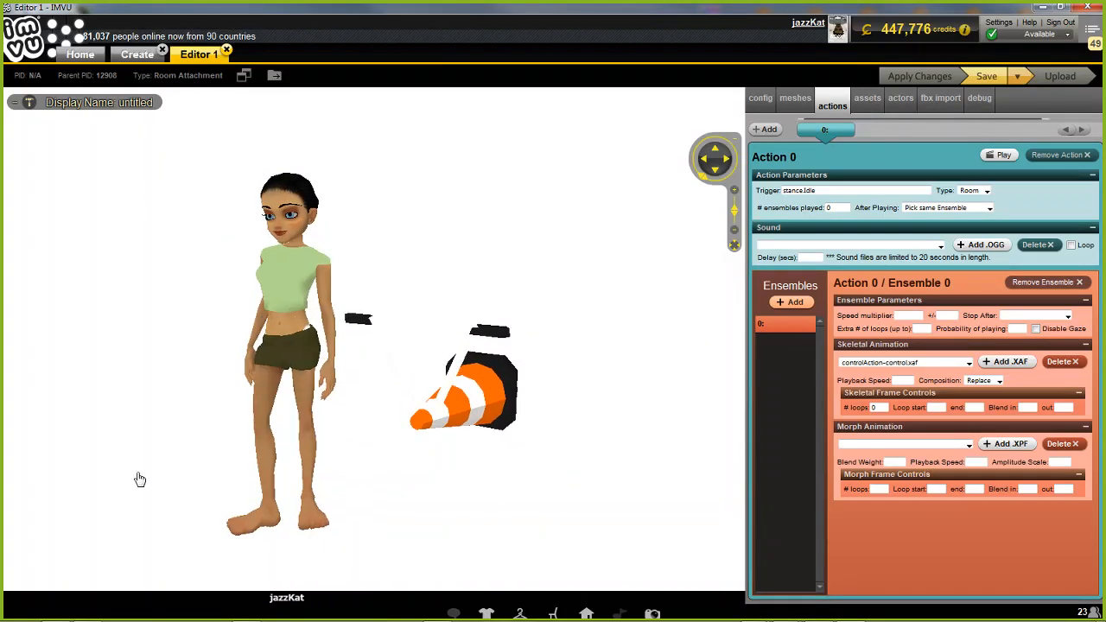
mouse_move(140, 478)
left_mouse_down()
mouse_move(274, 484)
mouse_move(138, 481)
left_mouse_up()
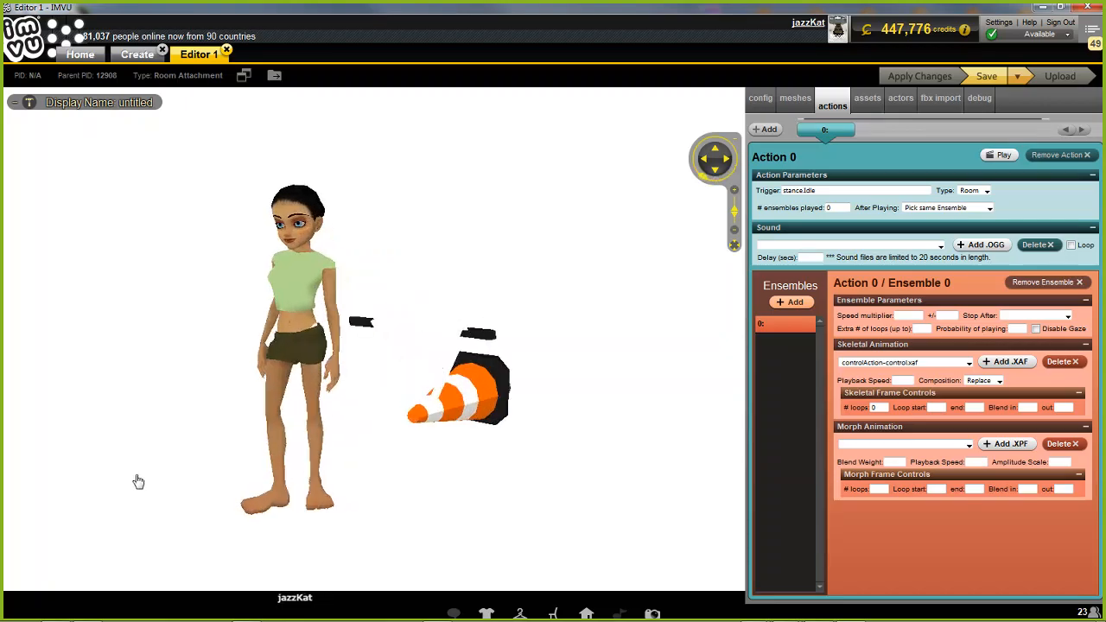
left_click(462, 337)
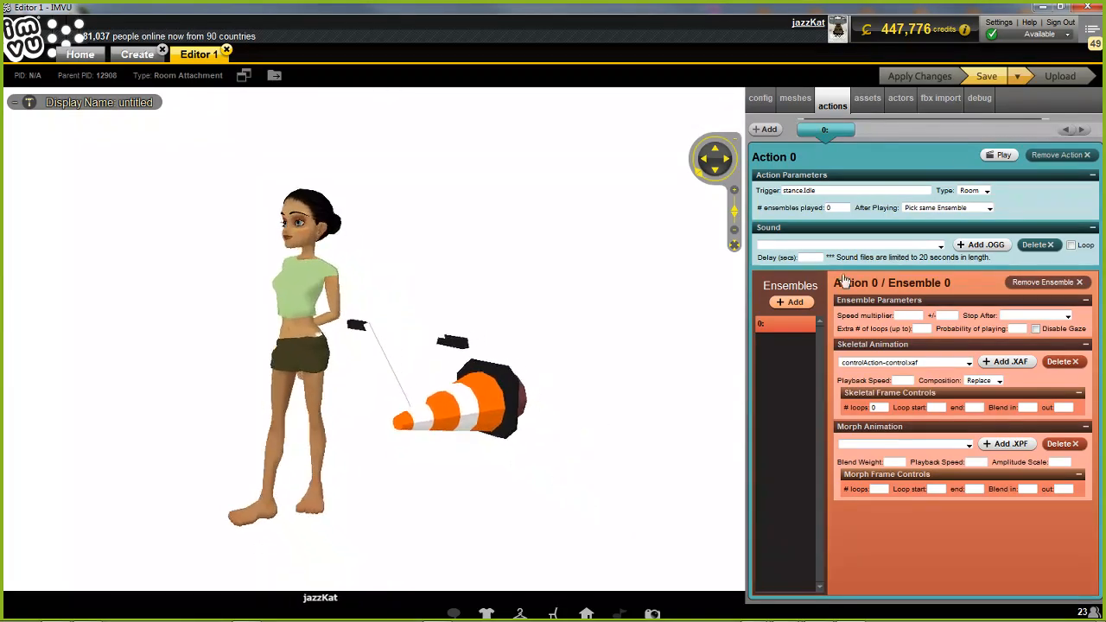
Save the product as a new project file named witches cone v2
left_click(1017, 77)
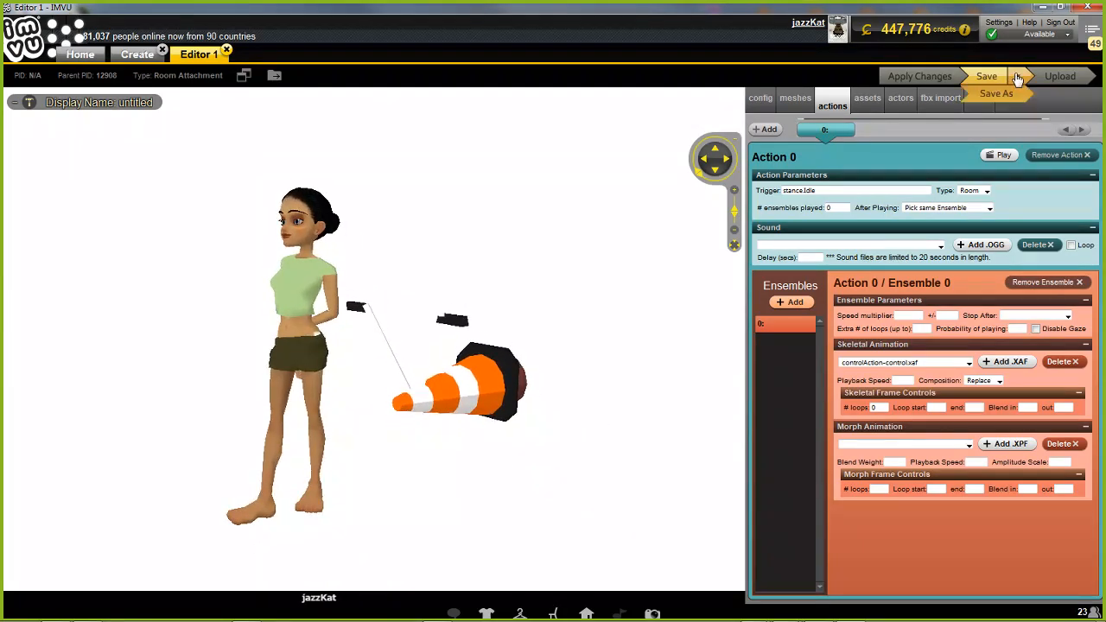
left_click(998, 93)
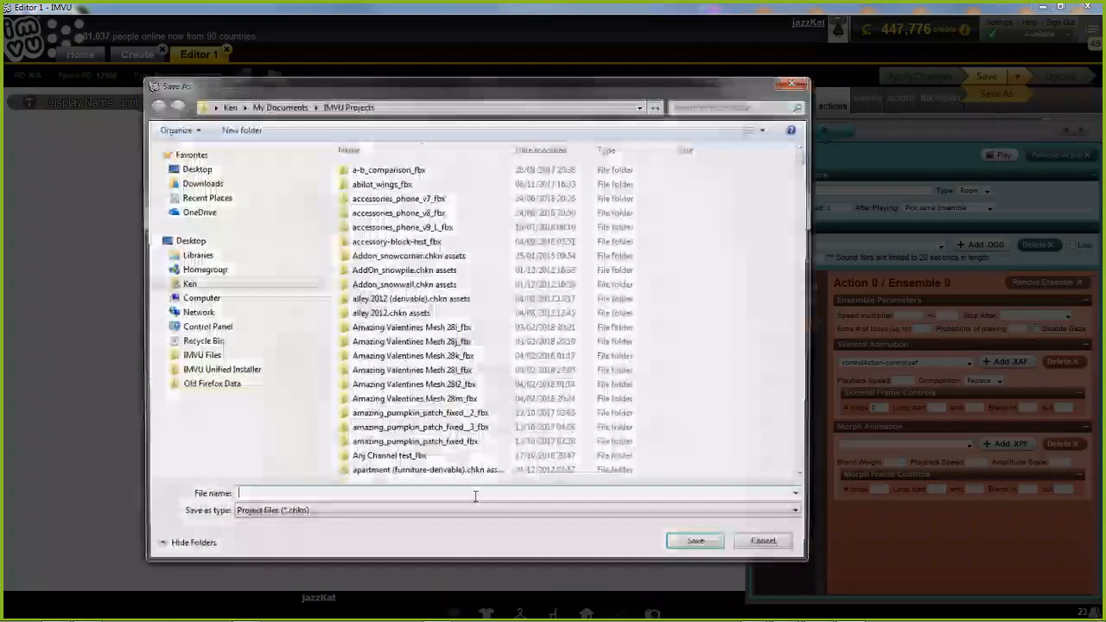
type("witches")
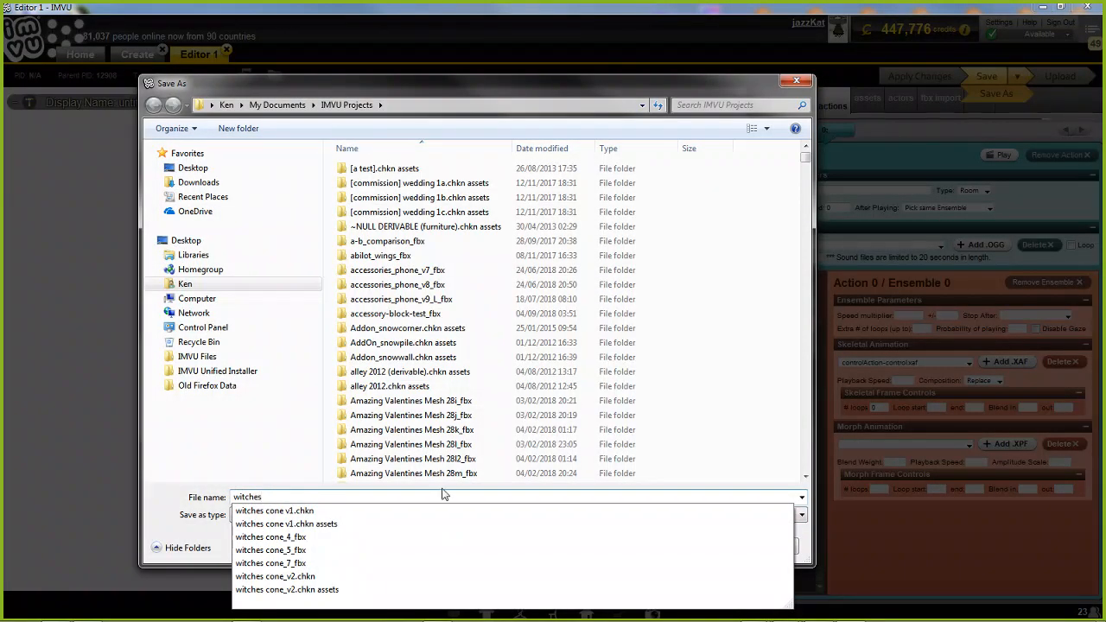
type(" cone v2")
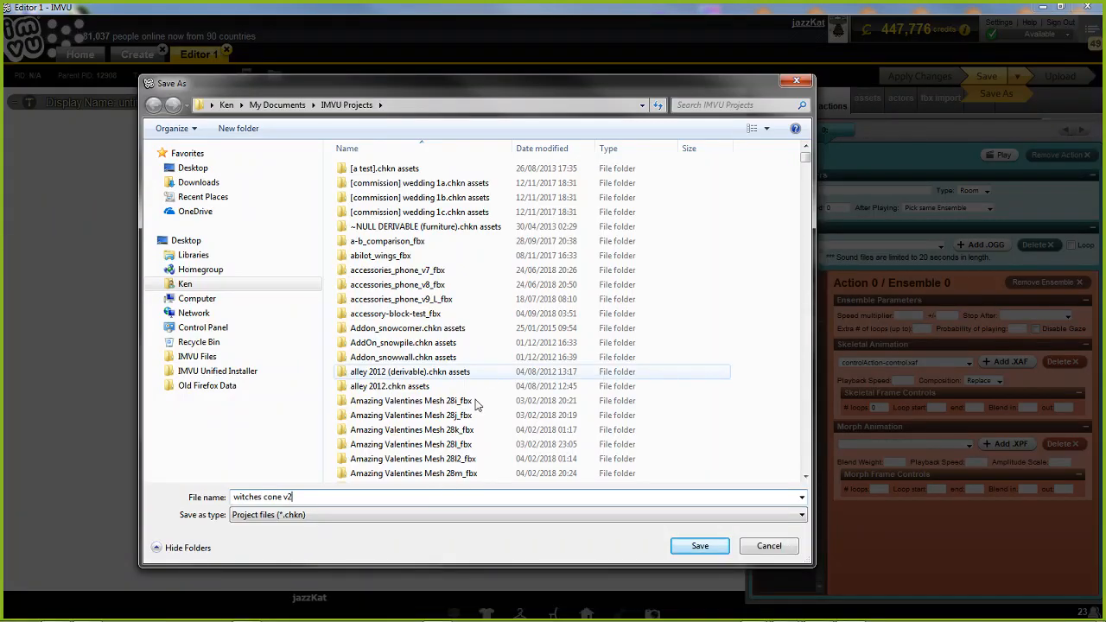
left_click(700, 553)
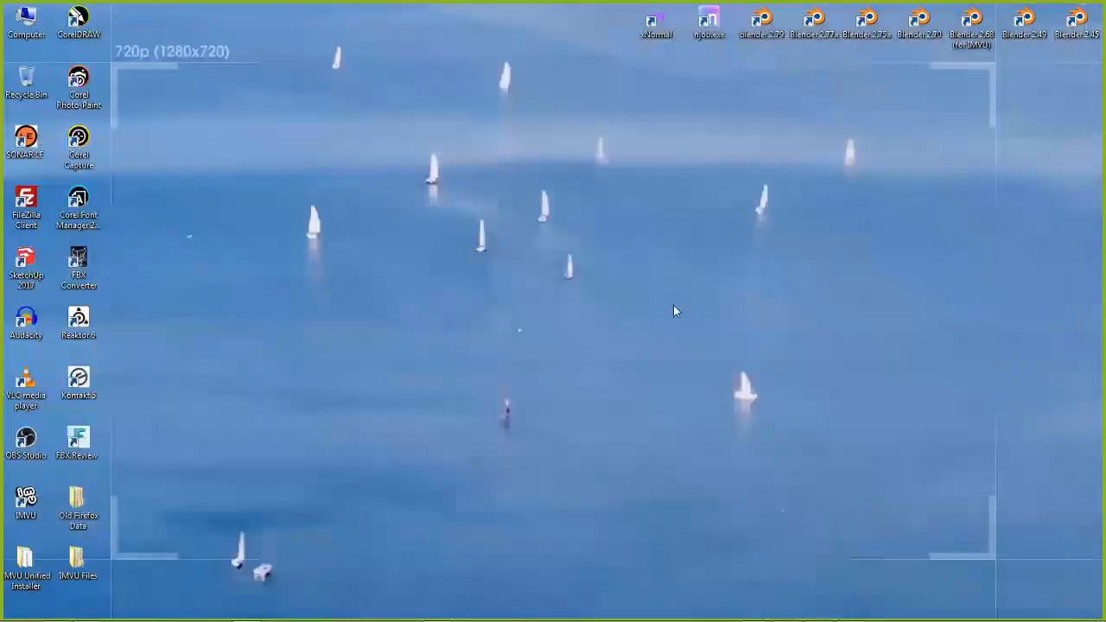
Switch to Blender's witch cone pose_3.blend session and select the avatar's lfCalf bone in Pose Mode to inspect the riding pose
mouse_move(795, 612)
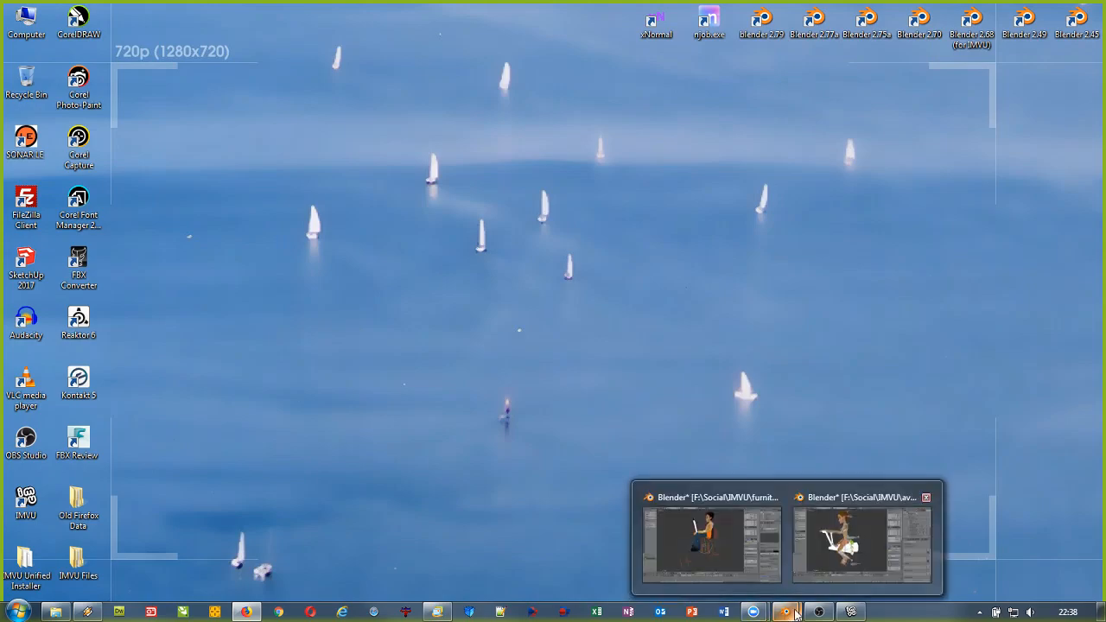
left_click(819, 559)
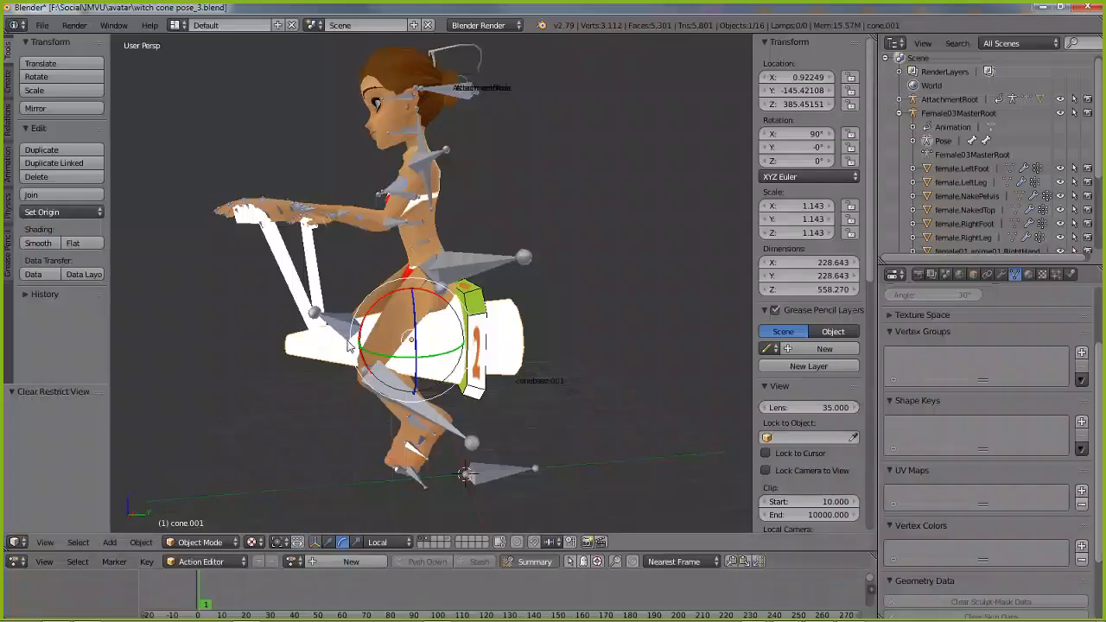
middle_click_drag(348, 342, 433, 351)
right_click(501, 409)
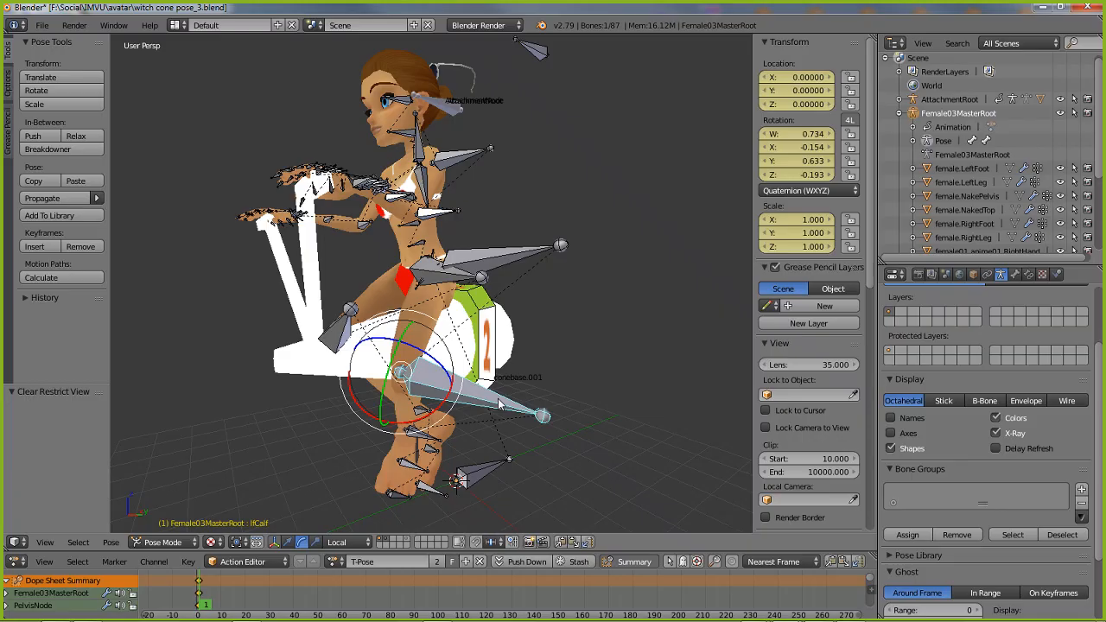
mouse_move(426, 372)
middle_mouse_down()
mouse_move(535, 359)
mouse_move(429, 367)
middle_mouse_up()
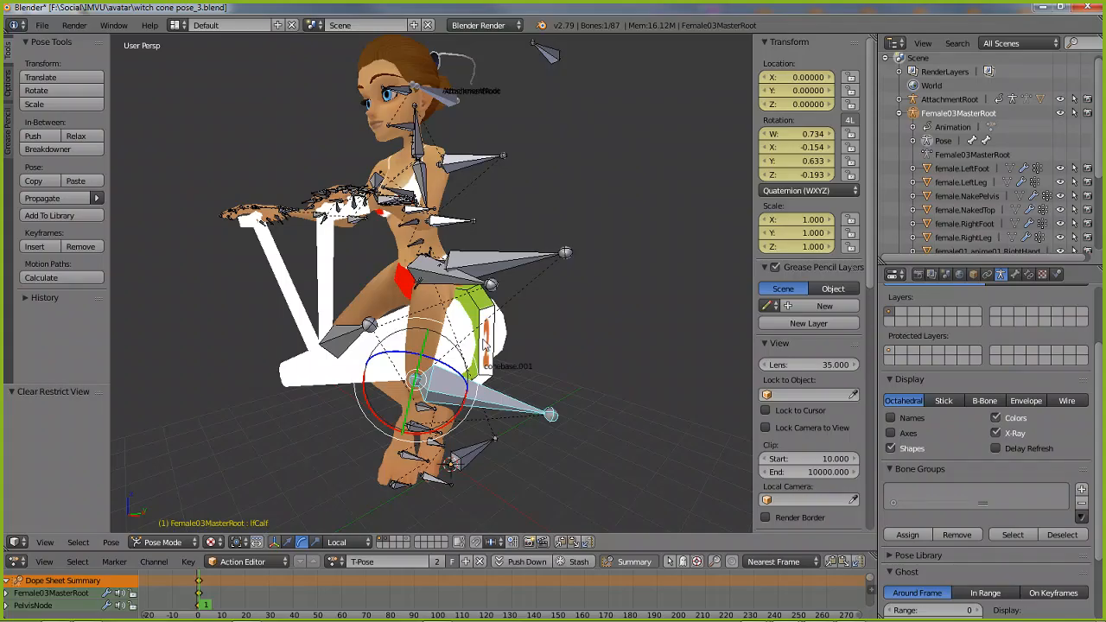
middle_click_drag(484, 343, 584, 336)
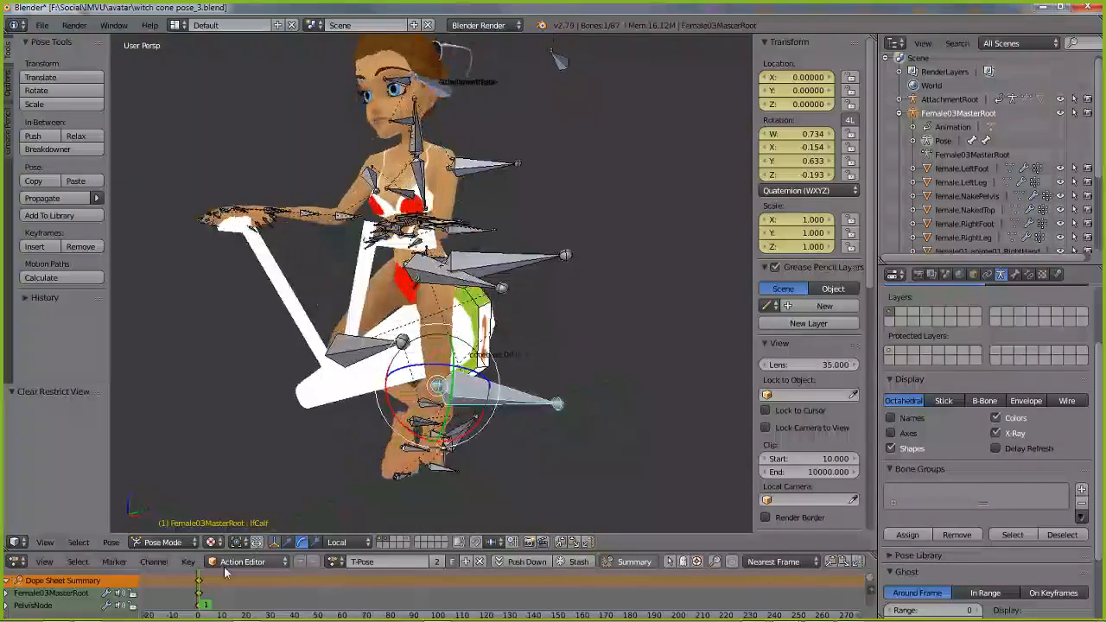
Enlarge the Action Editor temporarily to examine the bone keyframes of the T-Pose action at frame 1
left_click_drag(371, 552, 381, 313)
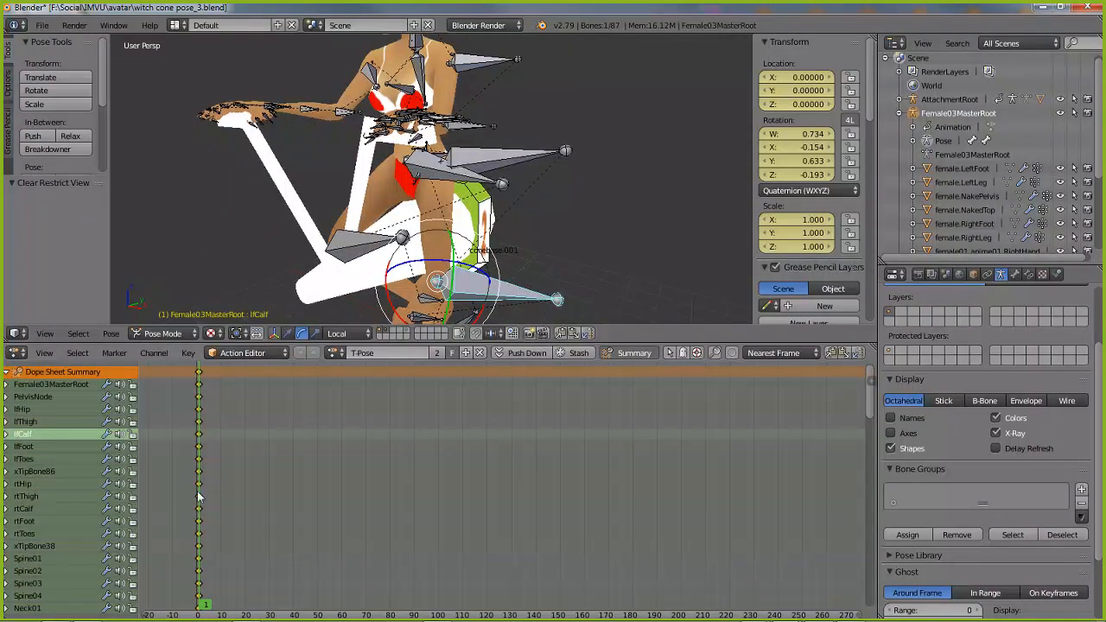
mouse_move(201, 603)
left_mouse_down()
mouse_move(225, 604)
mouse_move(201, 603)
left_mouse_up()
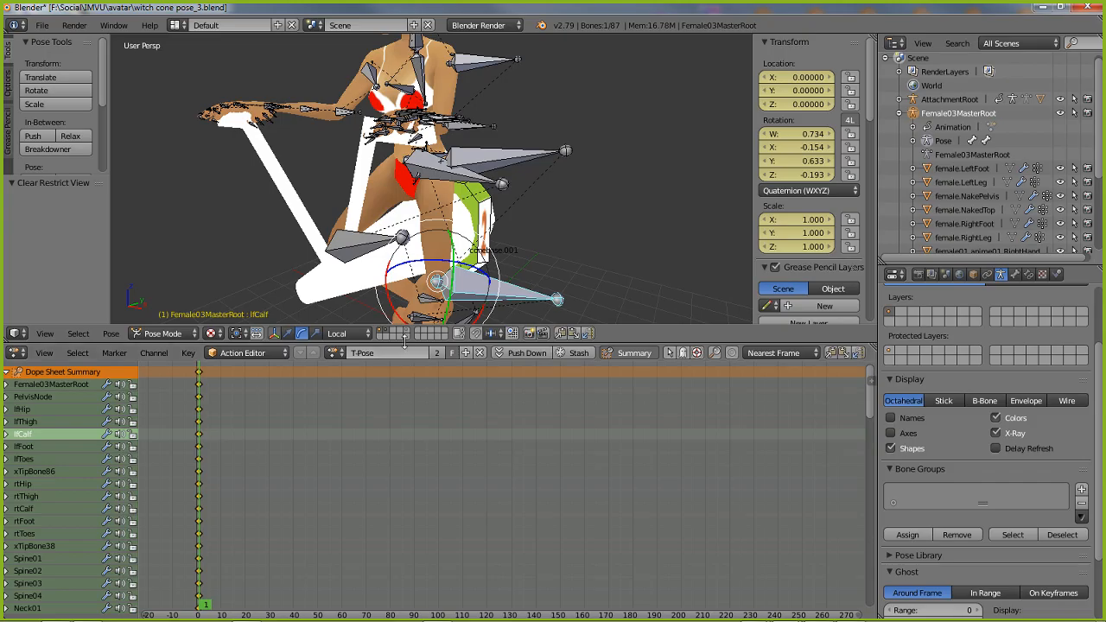
left_click_drag(403, 341, 397, 528)
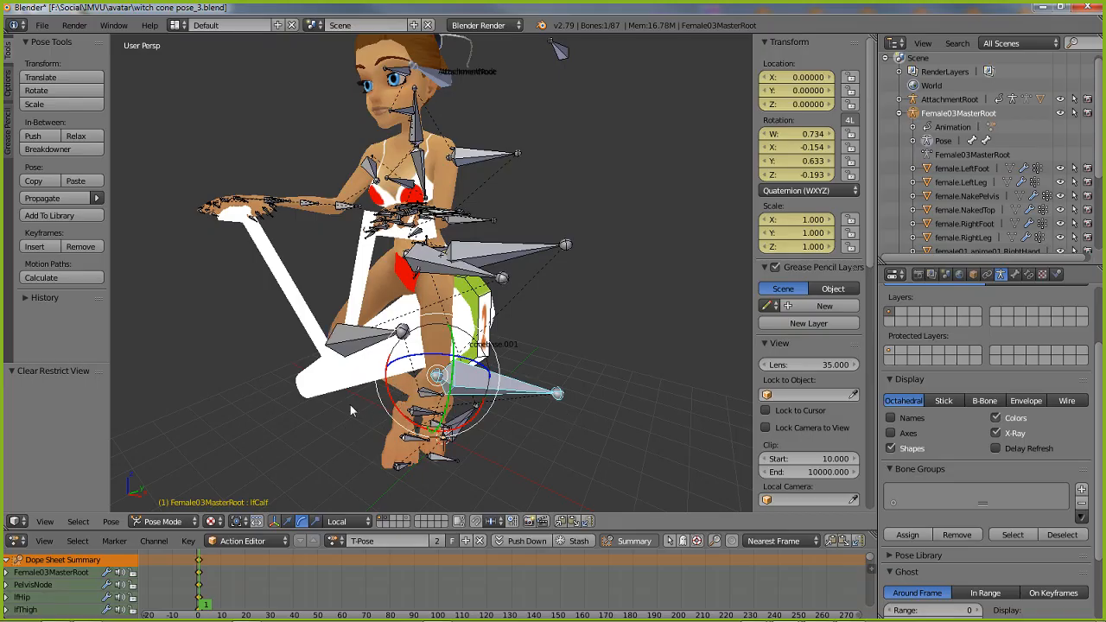
Select all bones of the avatar's armature
left_click(78, 522)
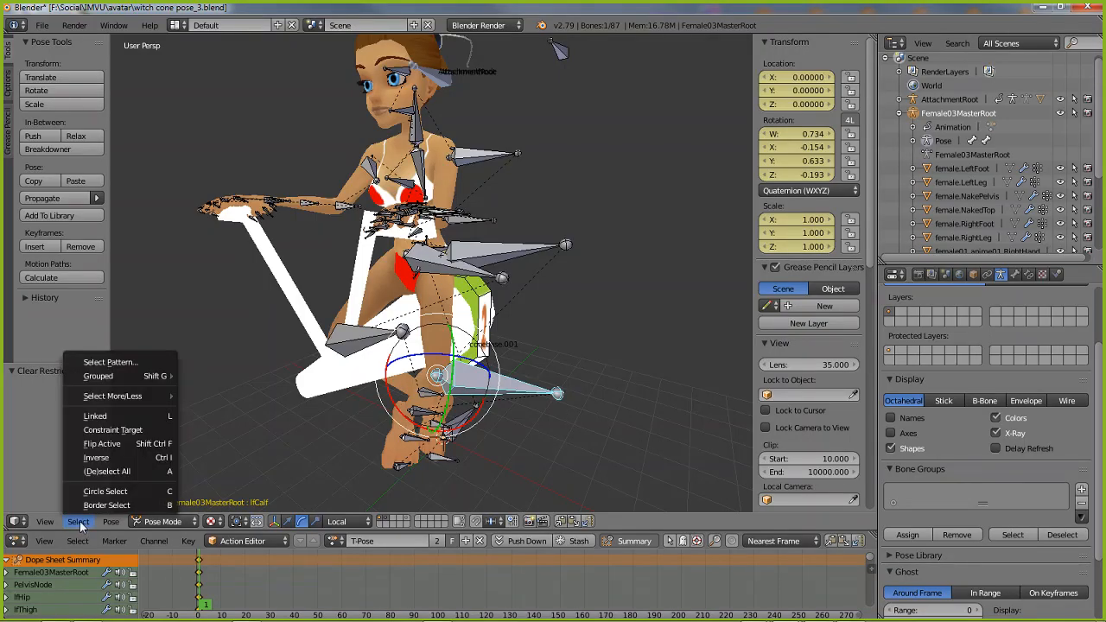
left_click(107, 470)
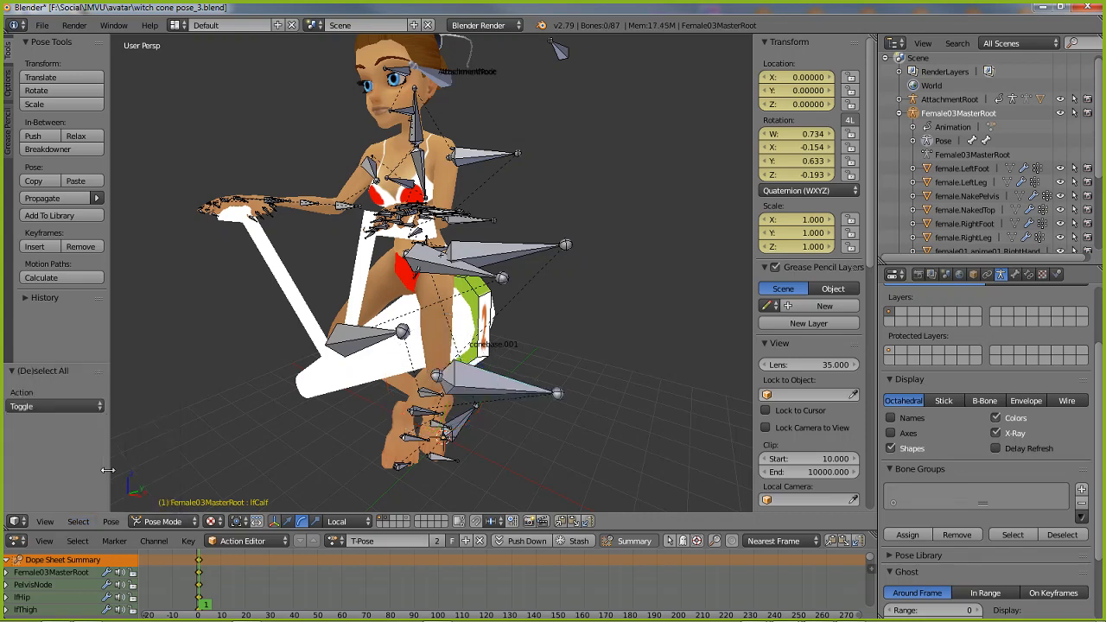
left_click(78, 523)
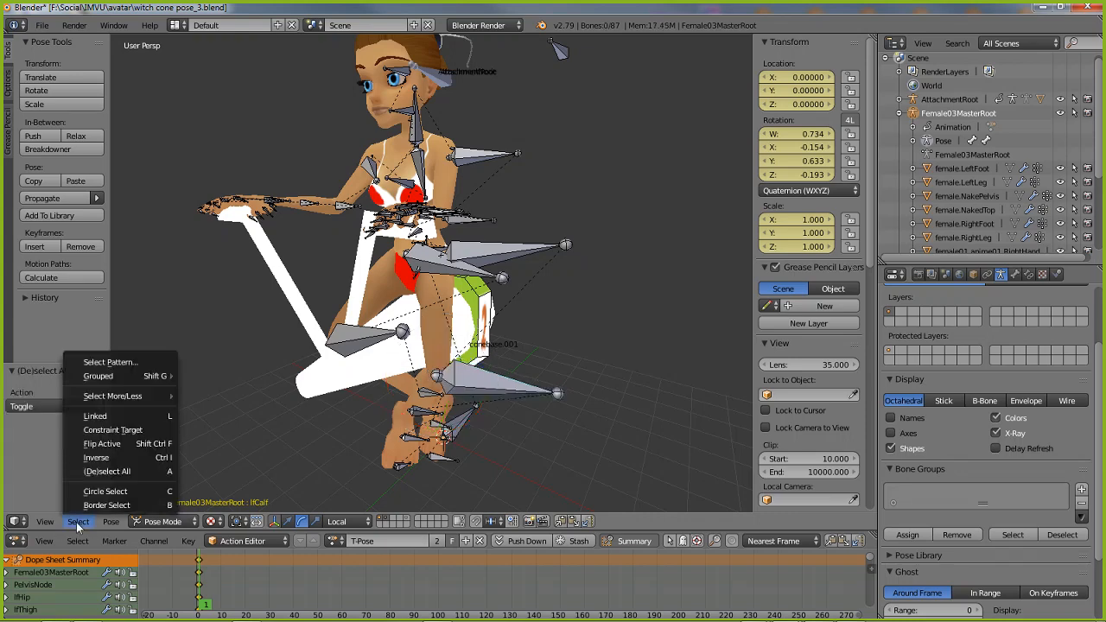
left_click(95, 470)
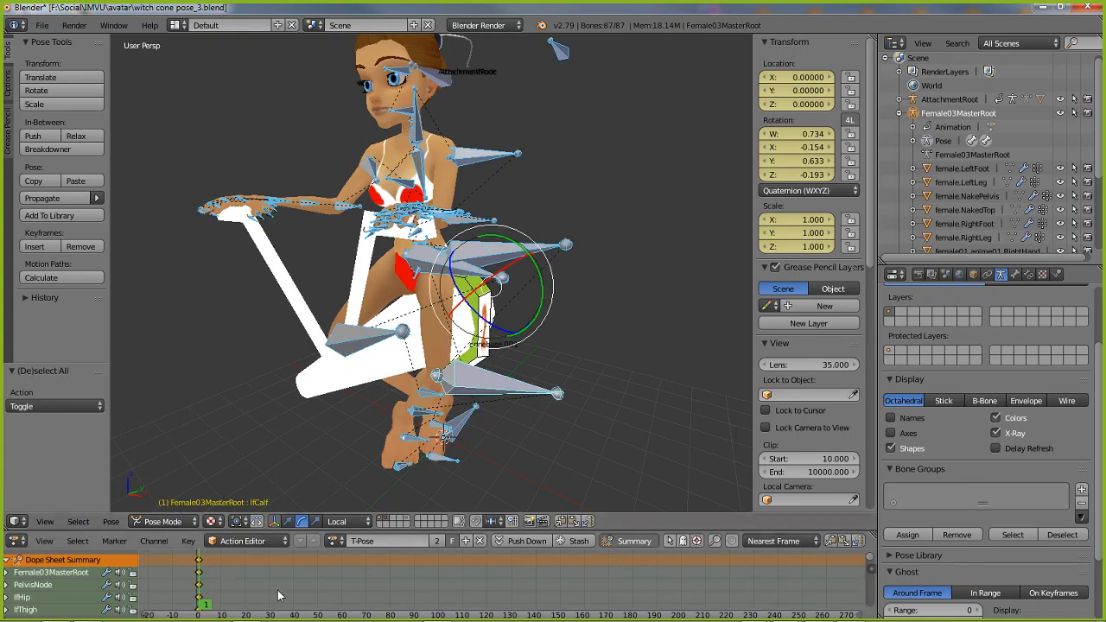
Go to frame 10 and insert a keyframe for all the selected bones
scroll(278, 595, "up", 3)
scroll(278, 595, "up", 1)
middle_click_drag(223, 589, 443, 592)
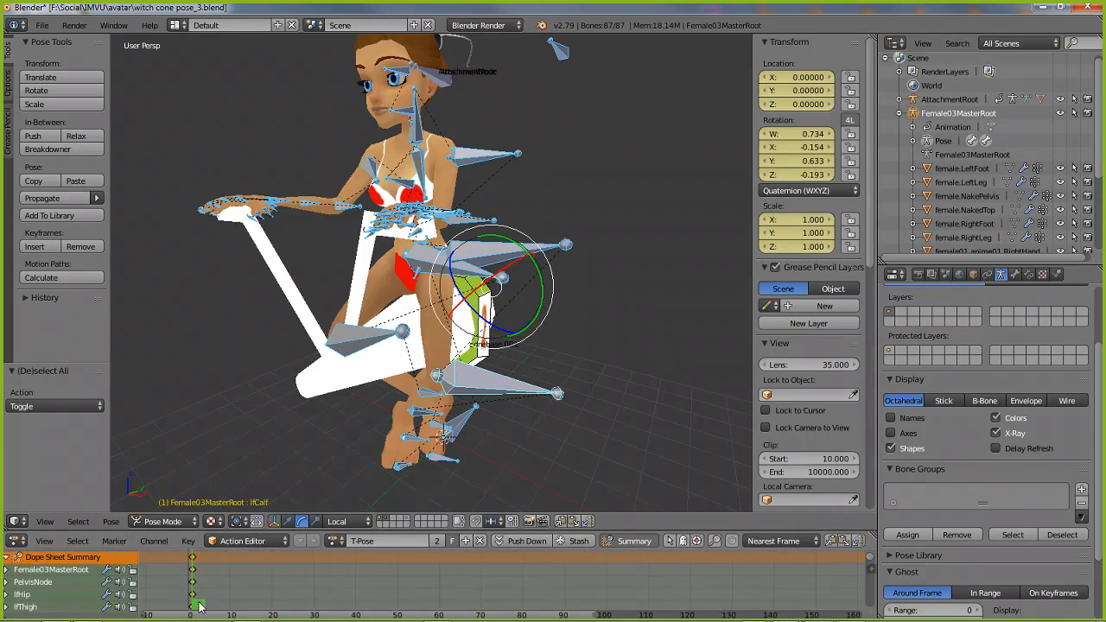
left_click(227, 608)
left_click_drag(229, 609, 231, 610)
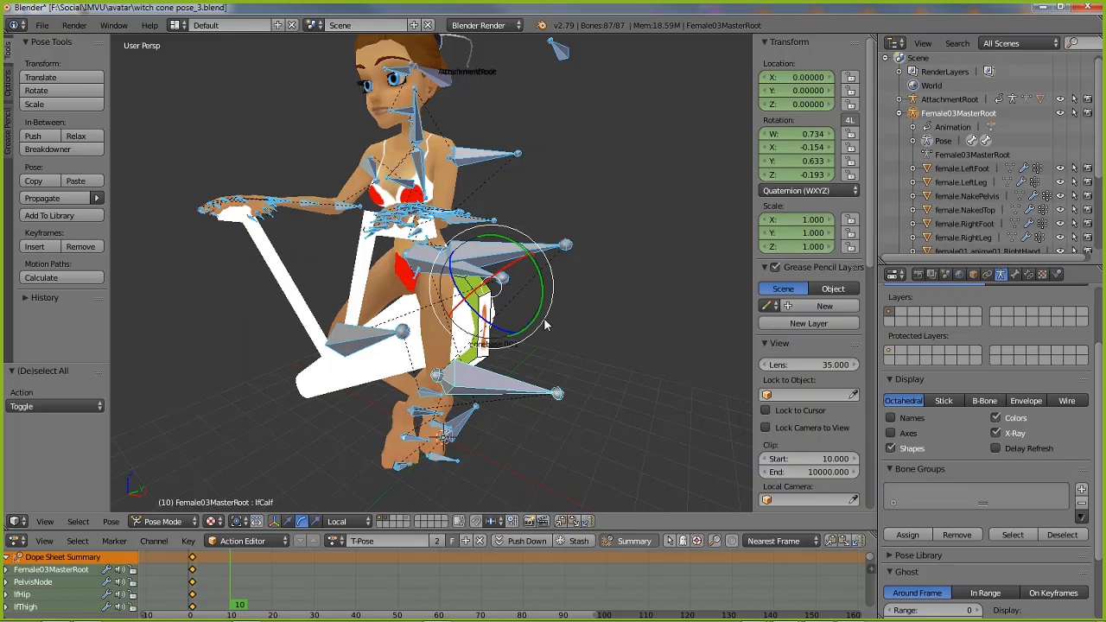
left_click(113, 522)
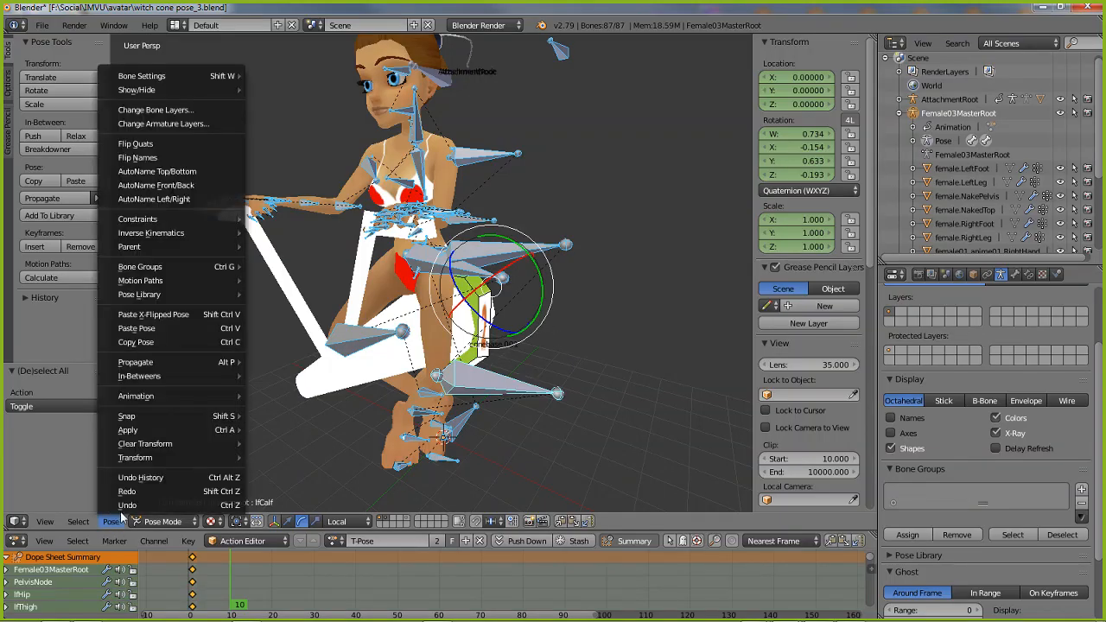
mouse_move(139, 399)
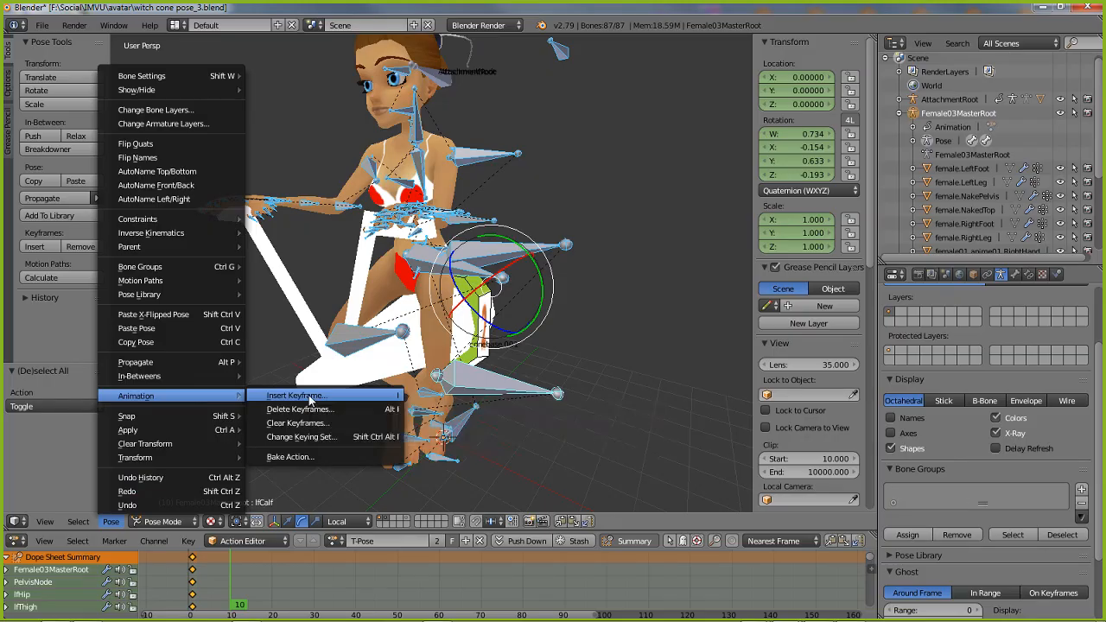
left_click(310, 396)
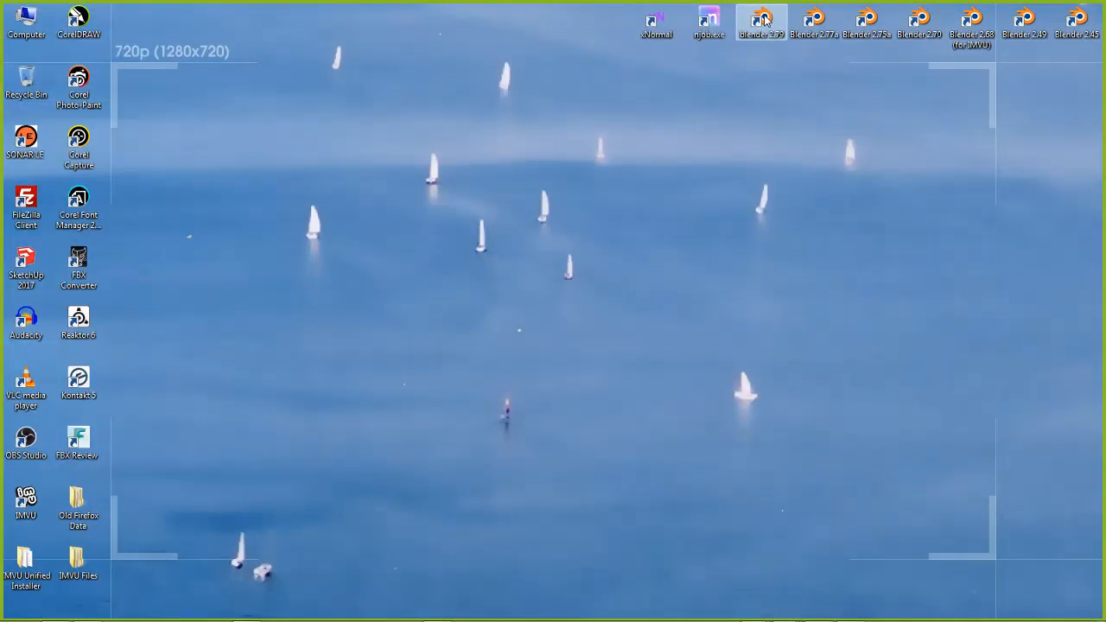
Start Blender 2.79 with Female04 (poses).blend and change the Action Editor area to the Timeline to show the keying set controls
double_click(760, 19)
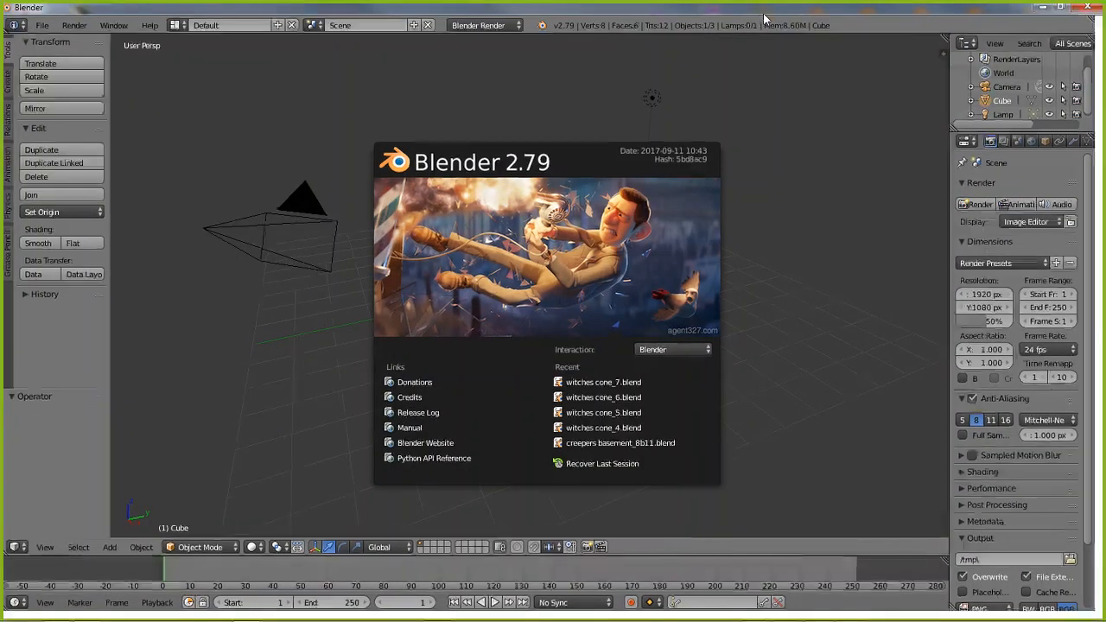
mouse_move(65, 616)
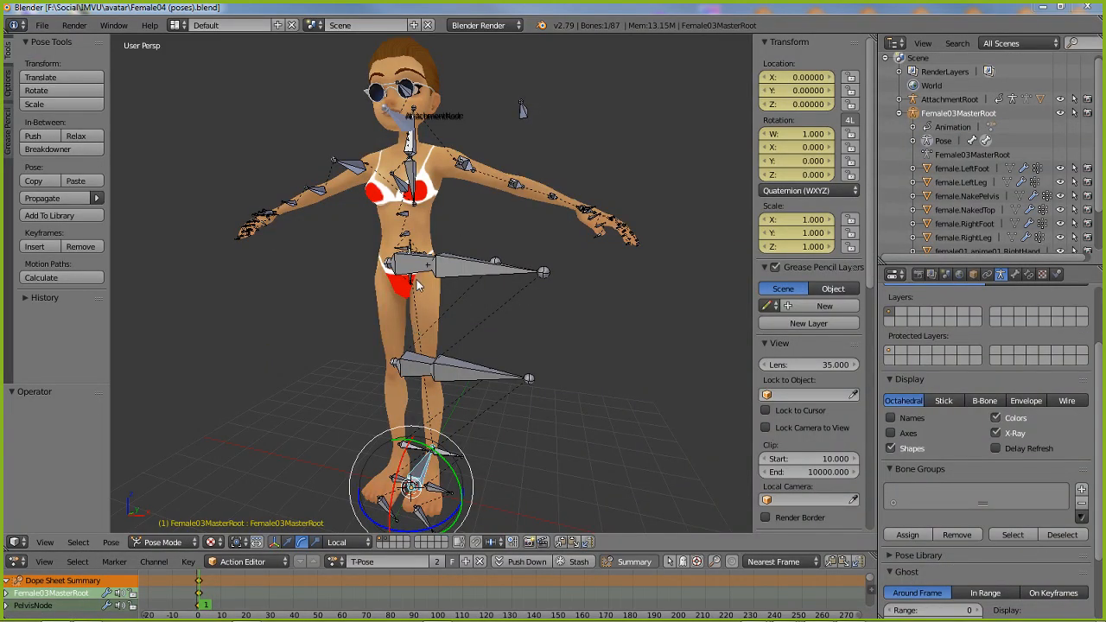
left_click(19, 562)
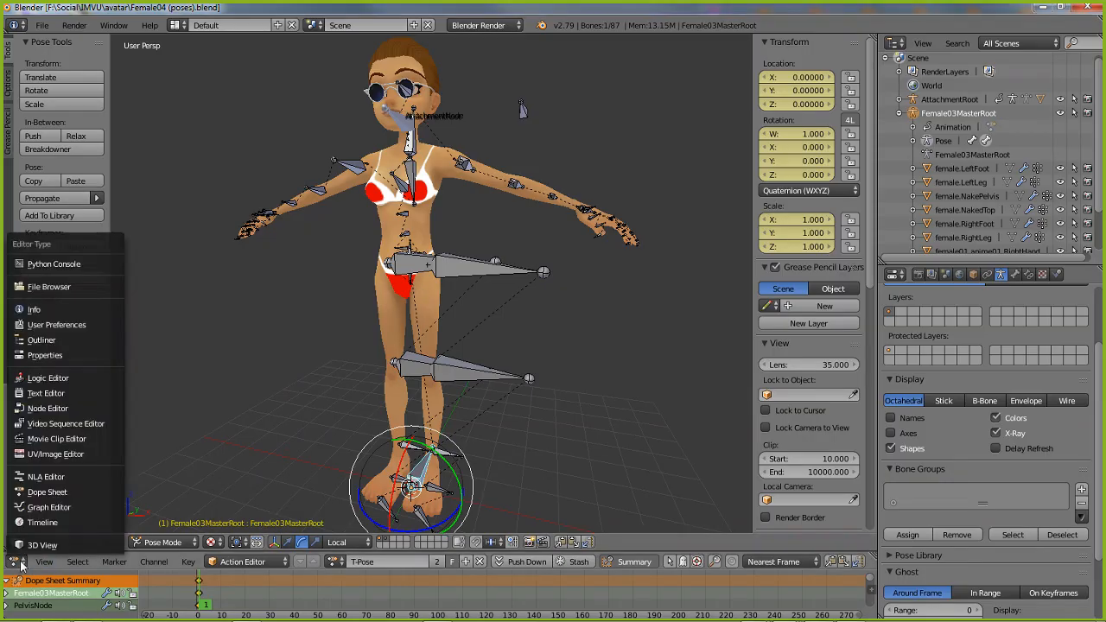
left_click(33, 521)
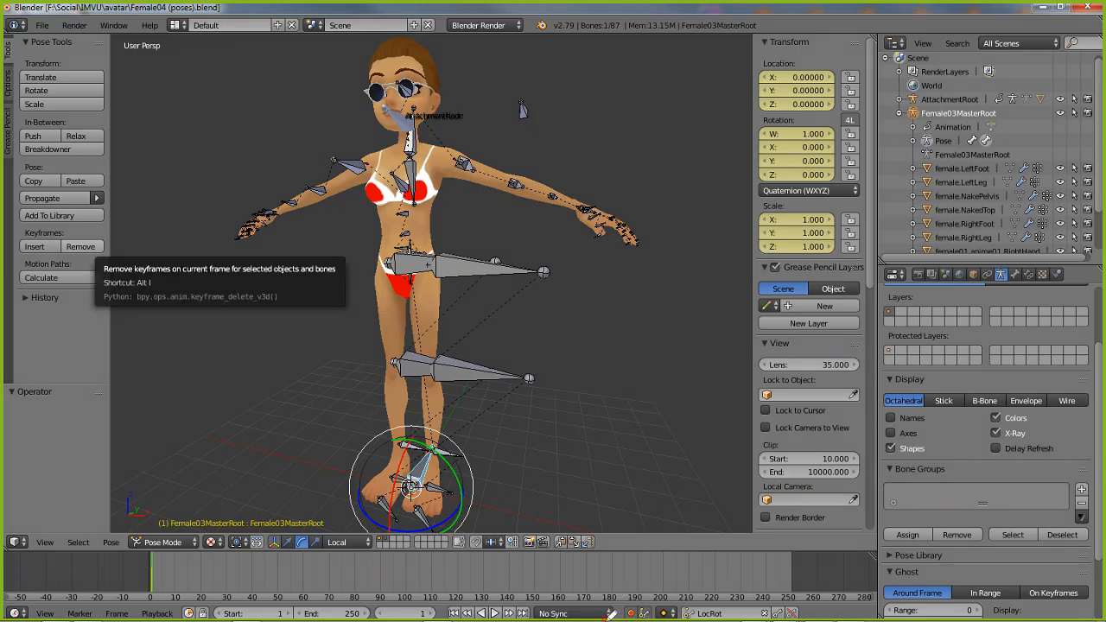
mouse_move(608, 615)
left_mouse_down()
mouse_move(714, 581)
mouse_move(795, 577)
mouse_move(834, 594)
mouse_move(833, 618)
left_mouse_up()
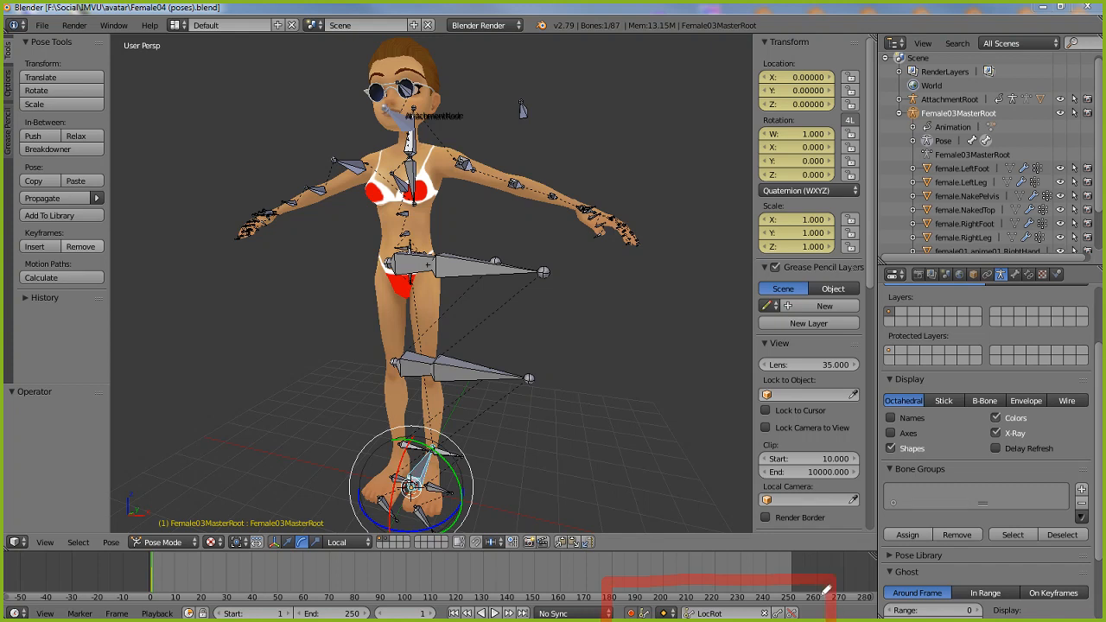
Change the Timeline area back to the Dope Sheet and quit this Blender session without saving
mouse_move(605, 581)
left_mouse_down()
mouse_move(807, 576)
mouse_move(836, 601)
mouse_move(835, 618)
left_mouse_up()
left_click_drag(645, 482, 650, 563)
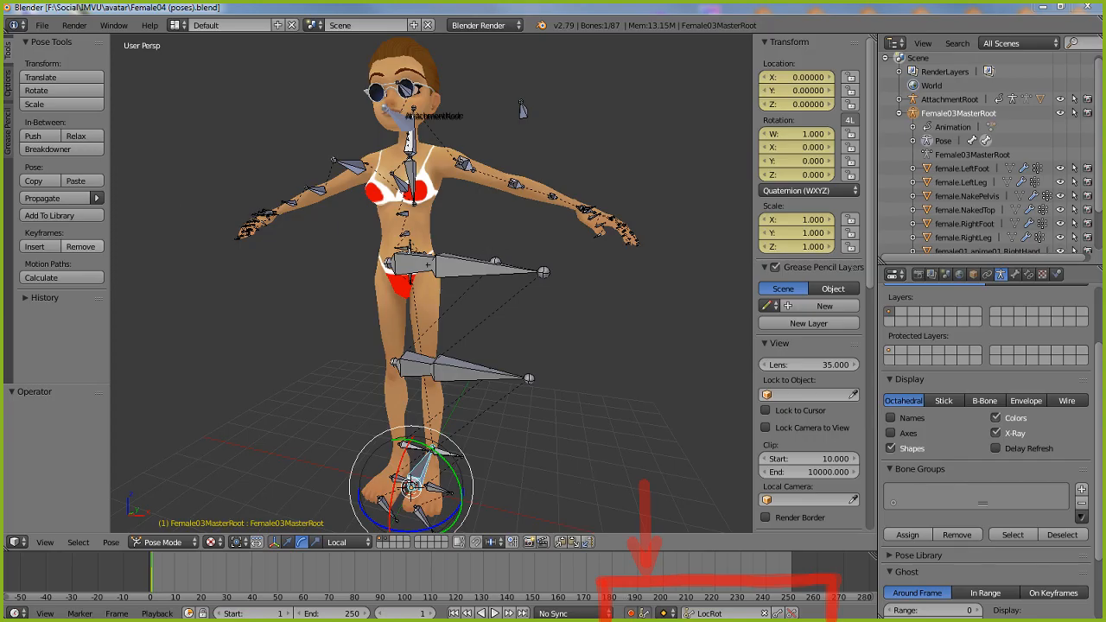
right_click(511, 277)
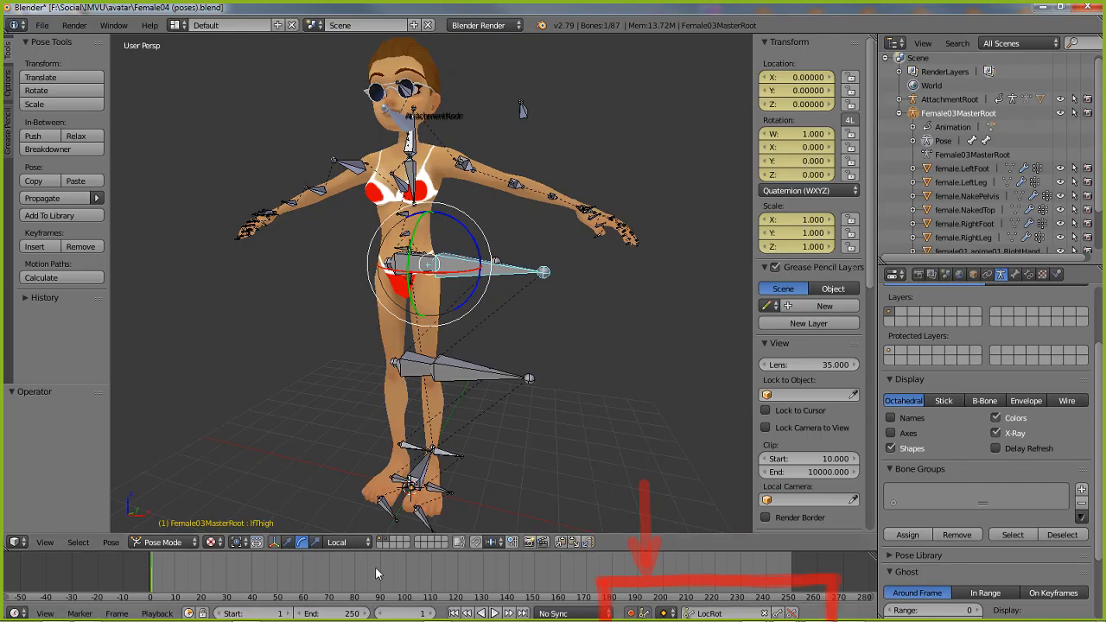
left_click(24, 613)
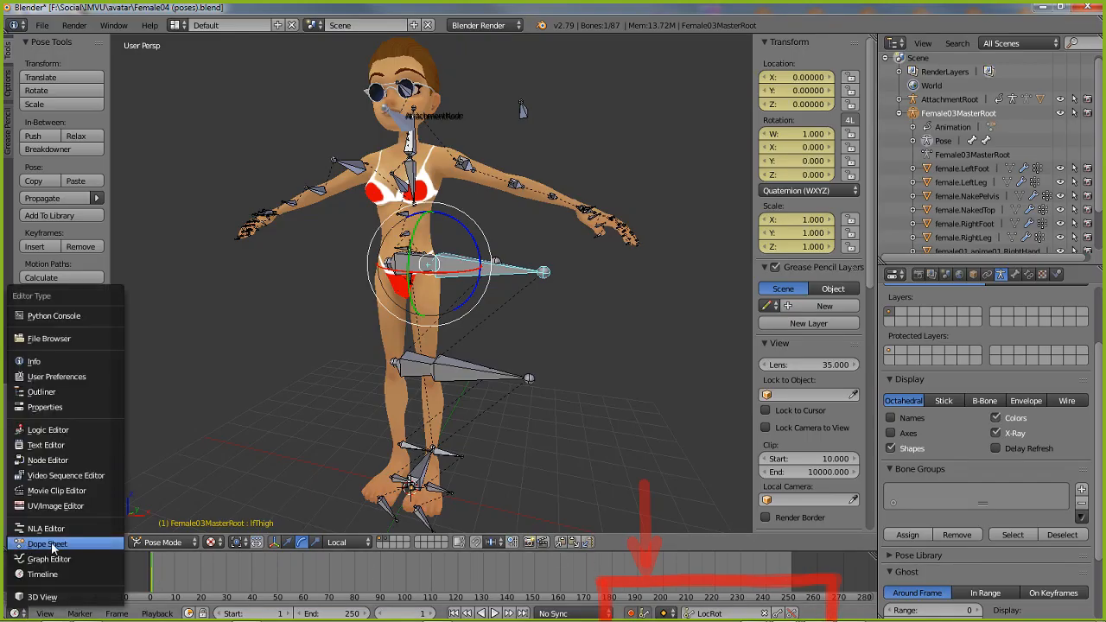
left_click(45, 544)
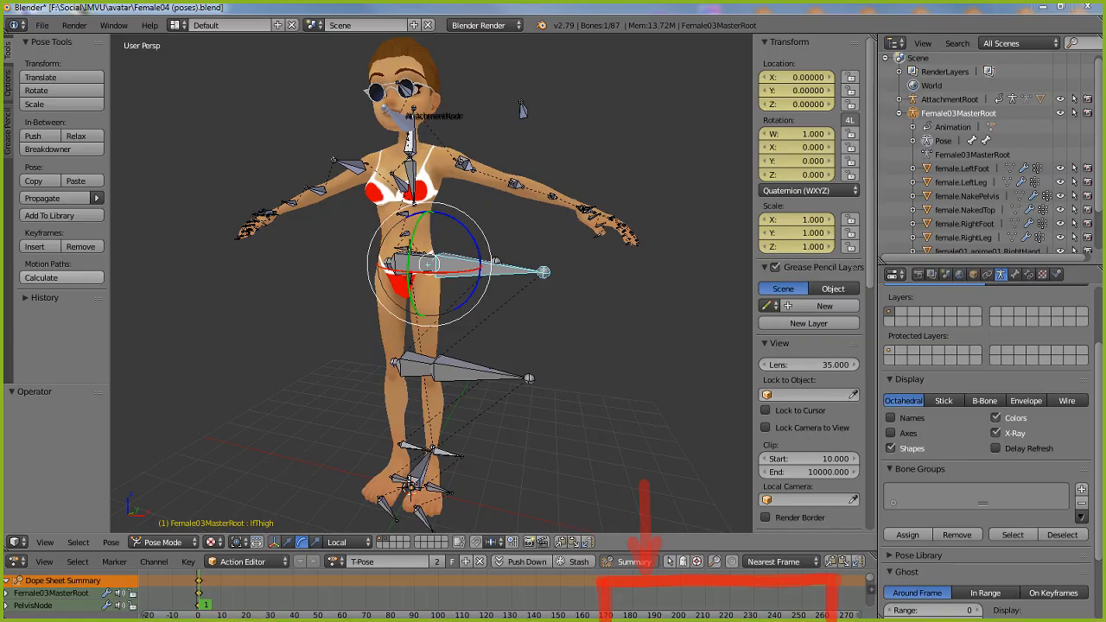
left_click(1092, 8)
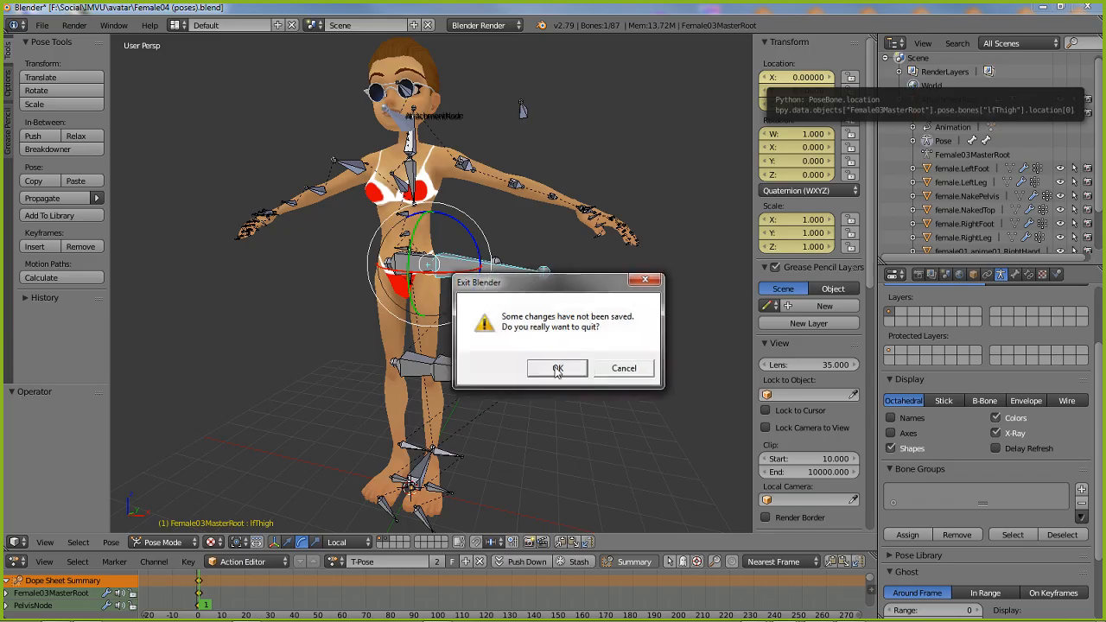
left_click(558, 368)
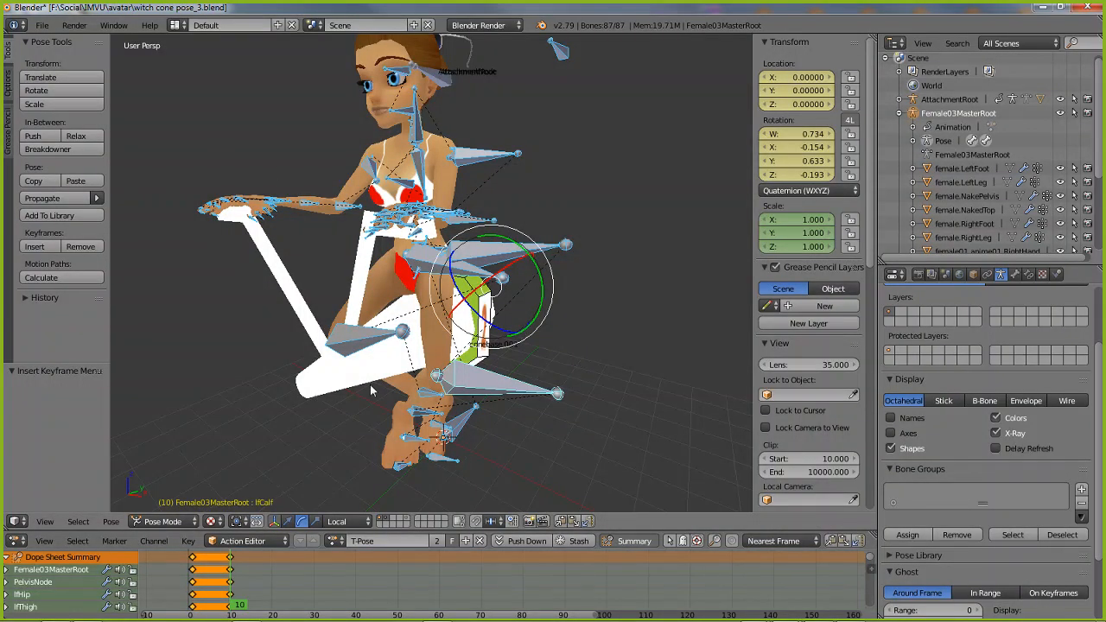
Go to frame 20 of the T-Pose action and clear all transforms of the selected bones
middle_click_drag(492, 387, 374, 377)
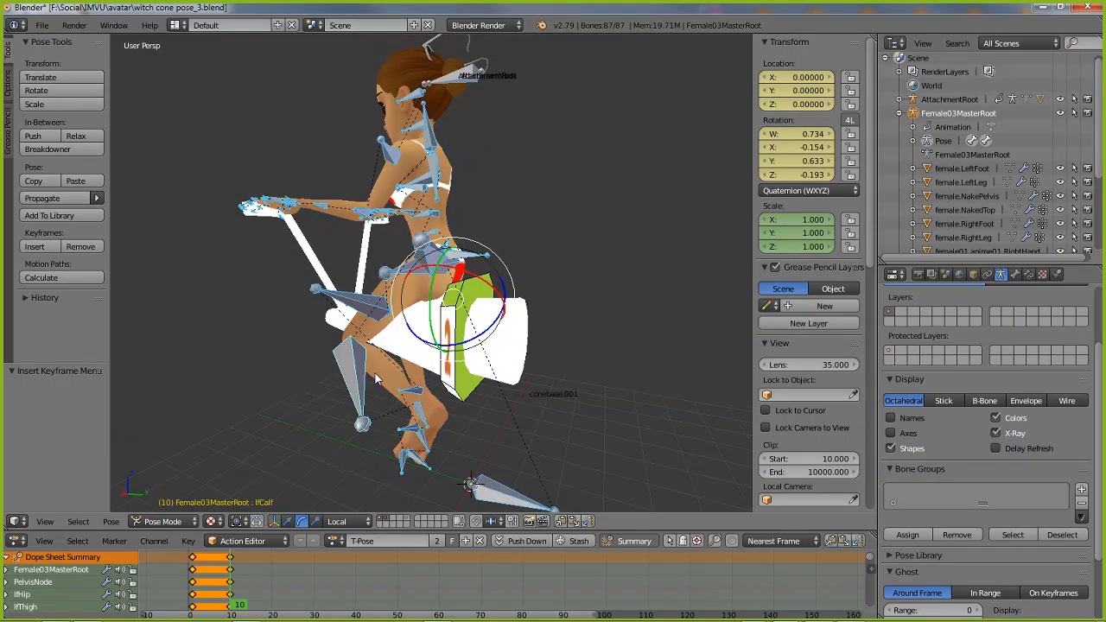
left_click(189, 609)
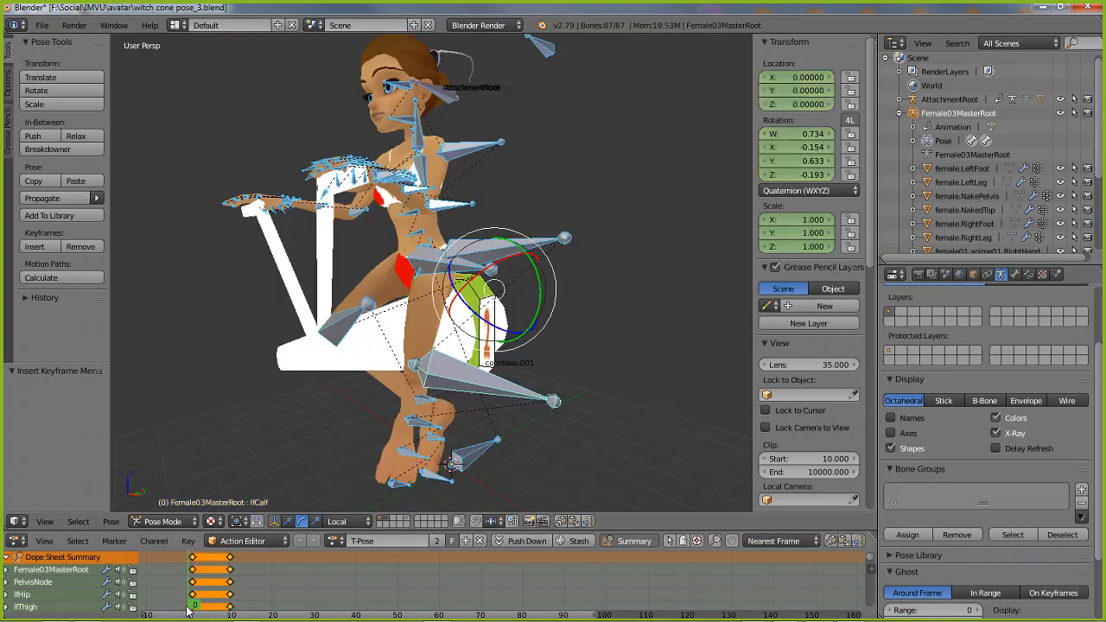
left_click_drag(188, 609, 232, 607)
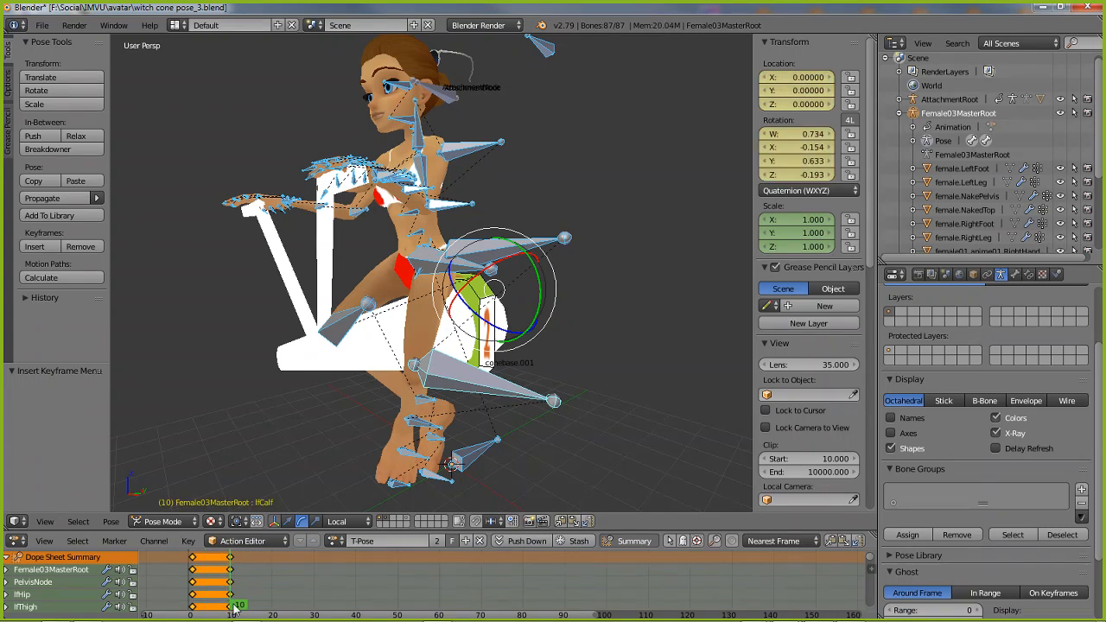
left_click_drag(234, 604, 271, 612)
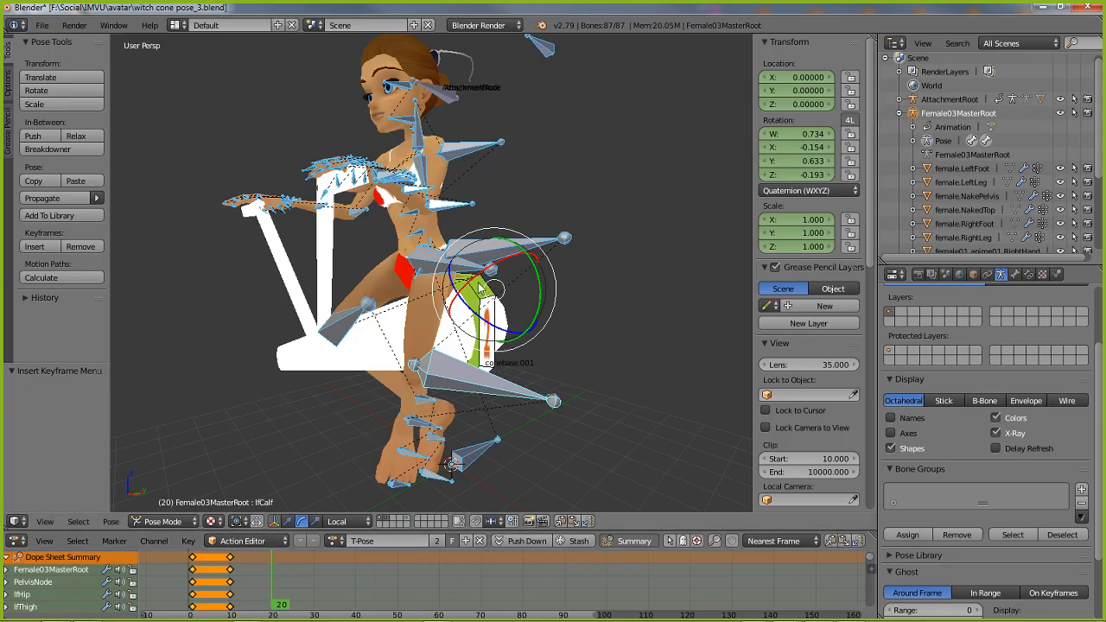
left_click(111, 521)
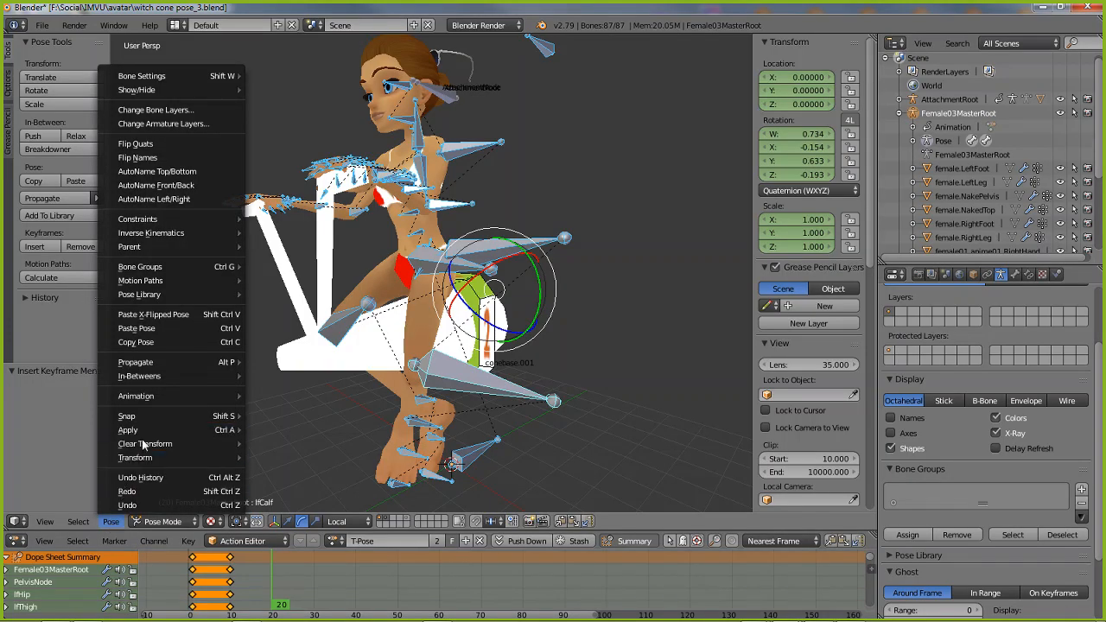
mouse_move(145, 445)
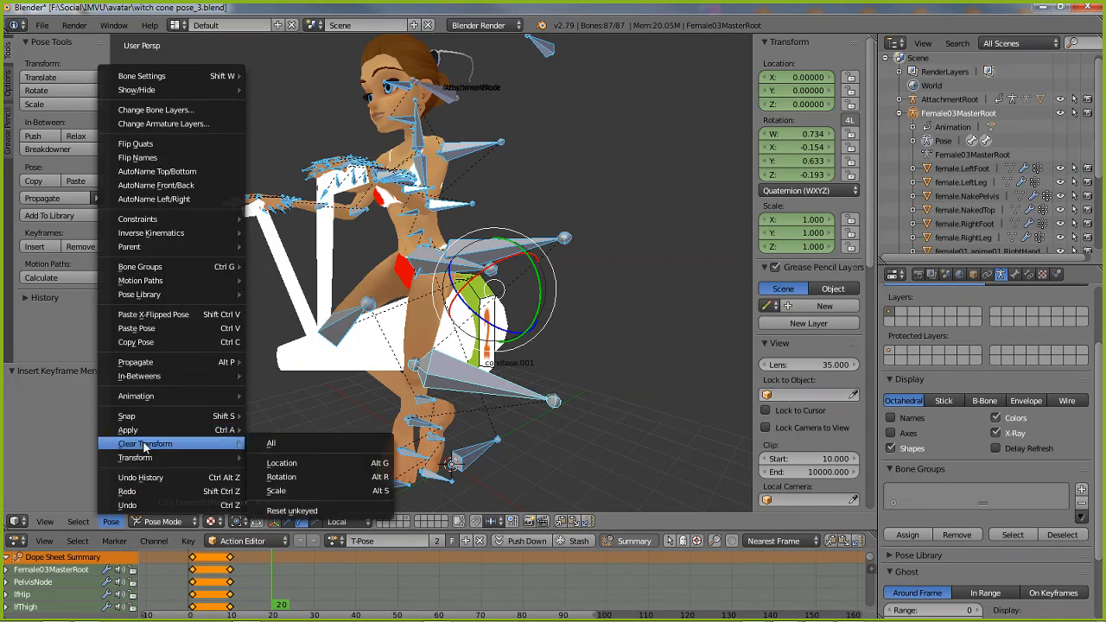
left_click(278, 444)
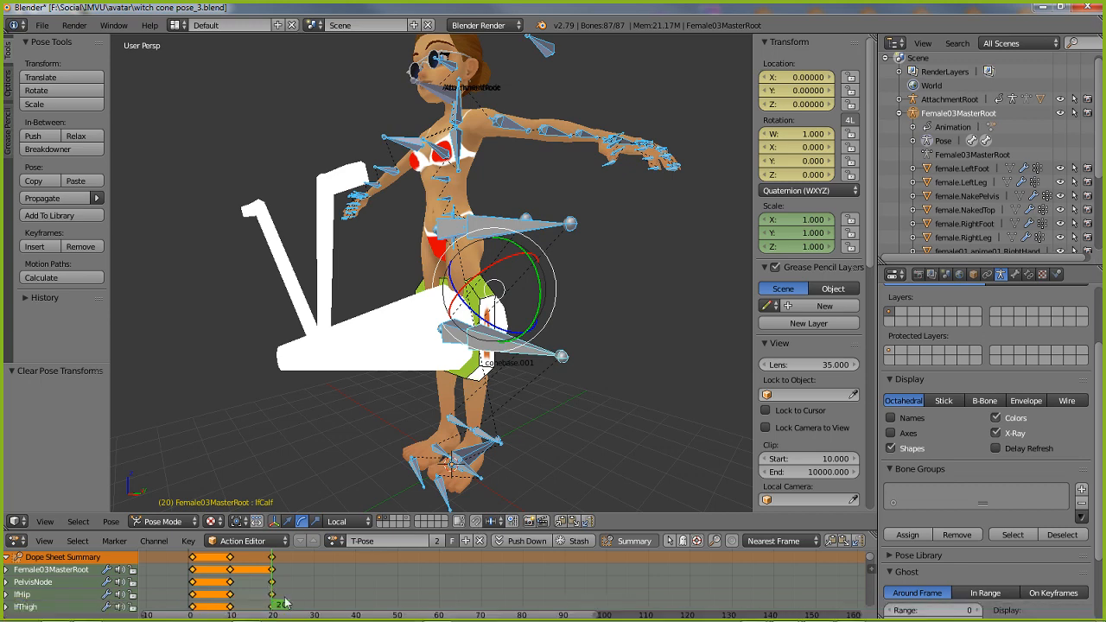
Scrub the T-Pose action between frames 2 and 20 to compare the riding pose with the cleared pose
left_click(240, 605)
left_click_drag(222, 604, 197, 609)
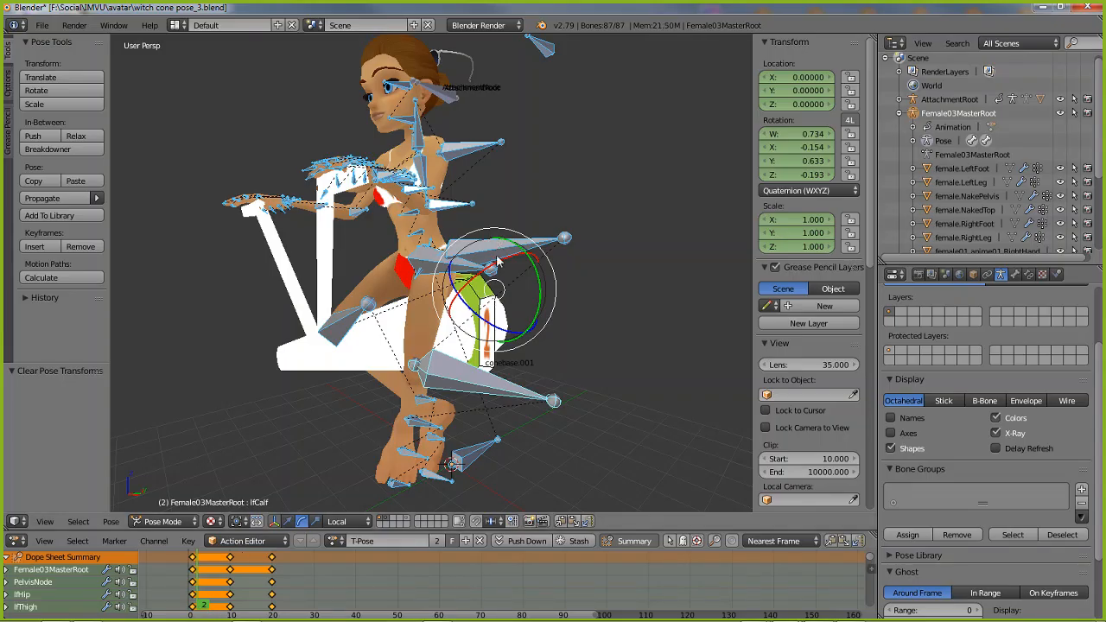
middle_click_drag(551, 309, 512, 347)
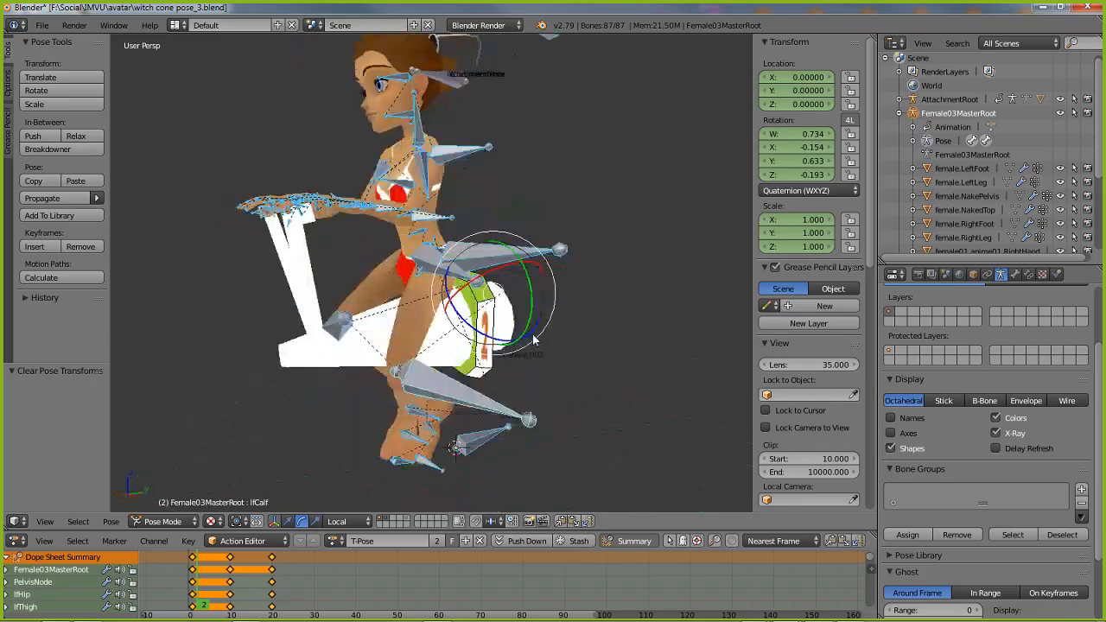
left_click(200, 608)
mouse_move(196, 610)
left_mouse_down()
mouse_move(273, 610)
mouse_move(232, 608)
left_mouse_up()
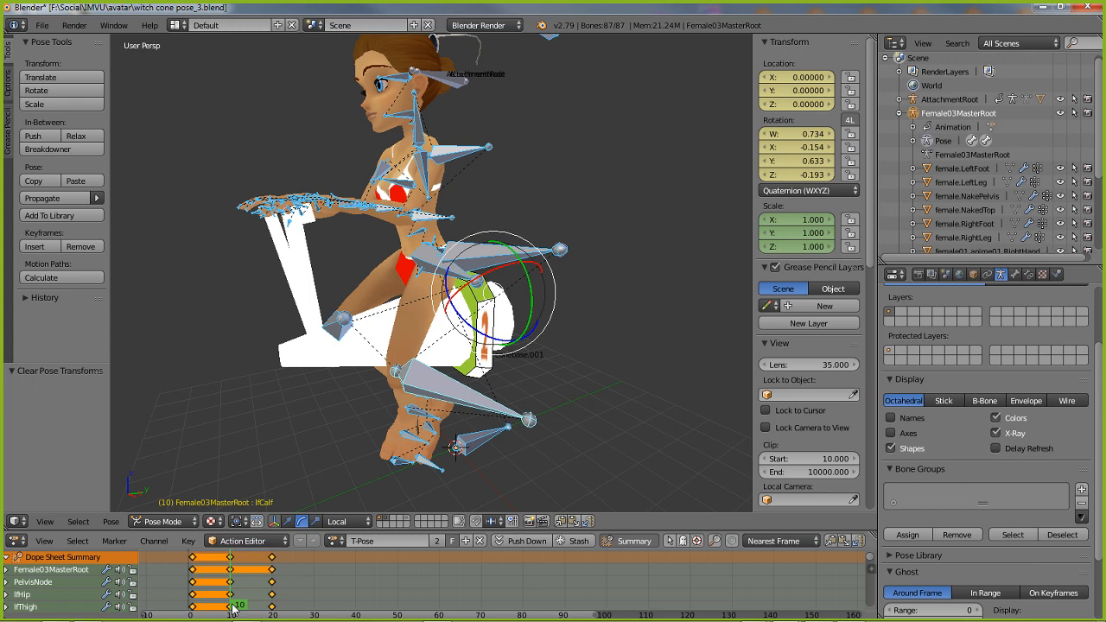
left_click_drag(232, 607, 273, 604)
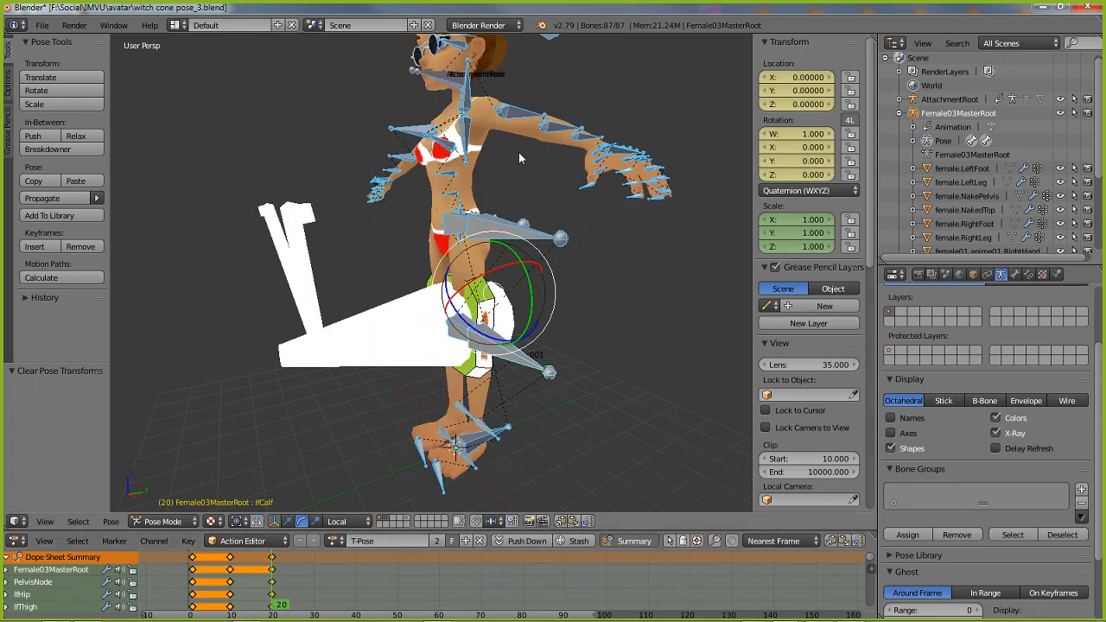
left_click_drag(193, 602, 275, 596)
middle_click_drag(499, 289, 408, 270)
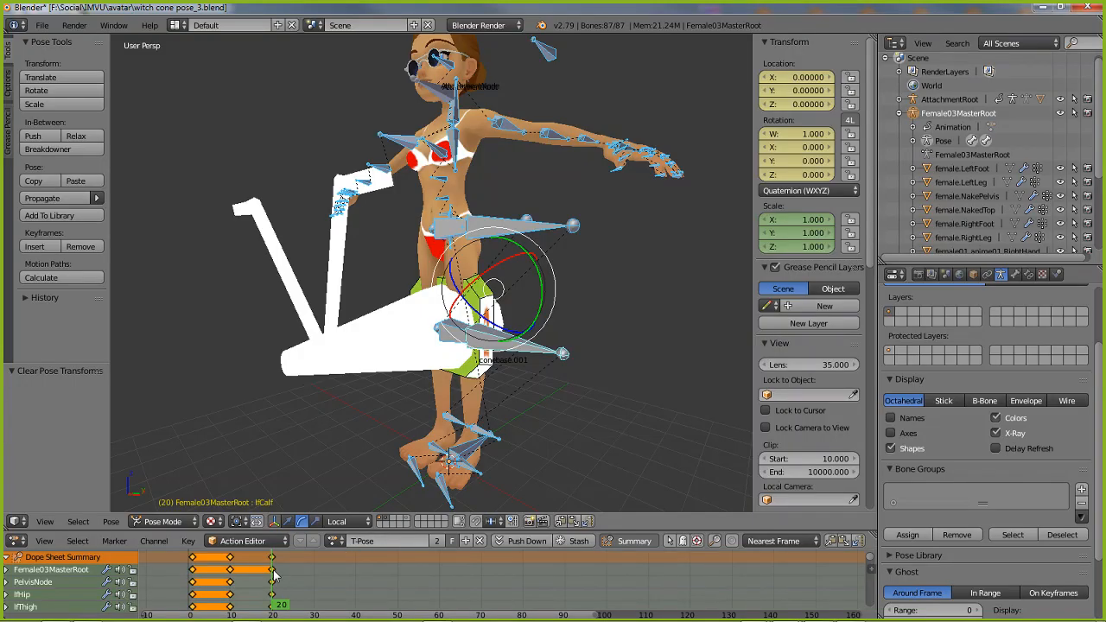
left_click(235, 606)
left_click_drag(222, 609, 215, 606)
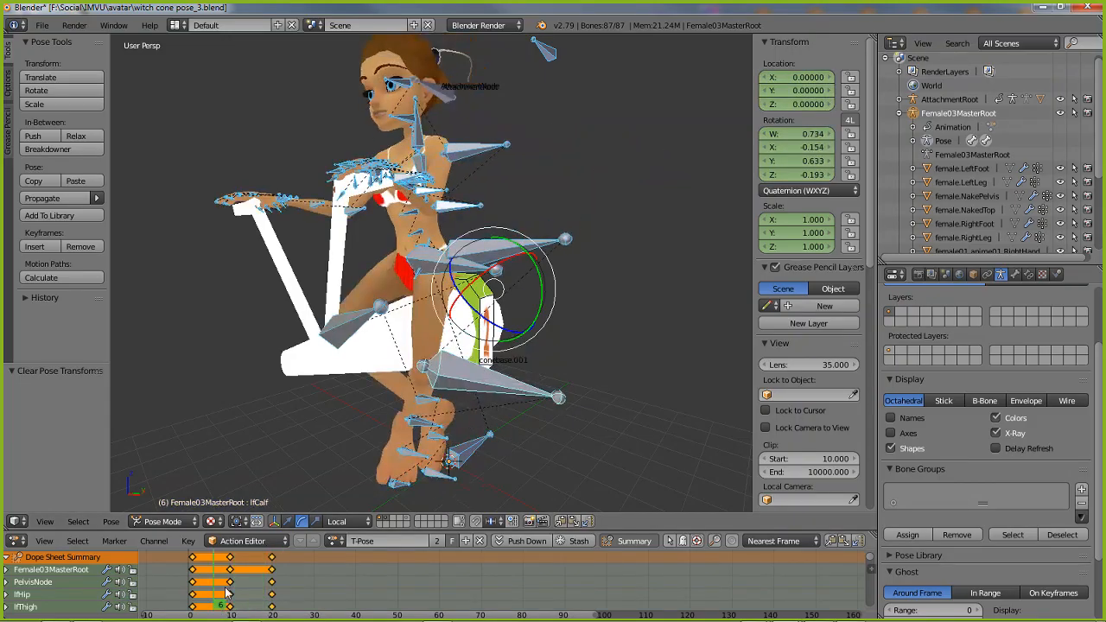
Fit all keyframes in the Action Editor, check frame 20 and return to frame 1
key("Home")
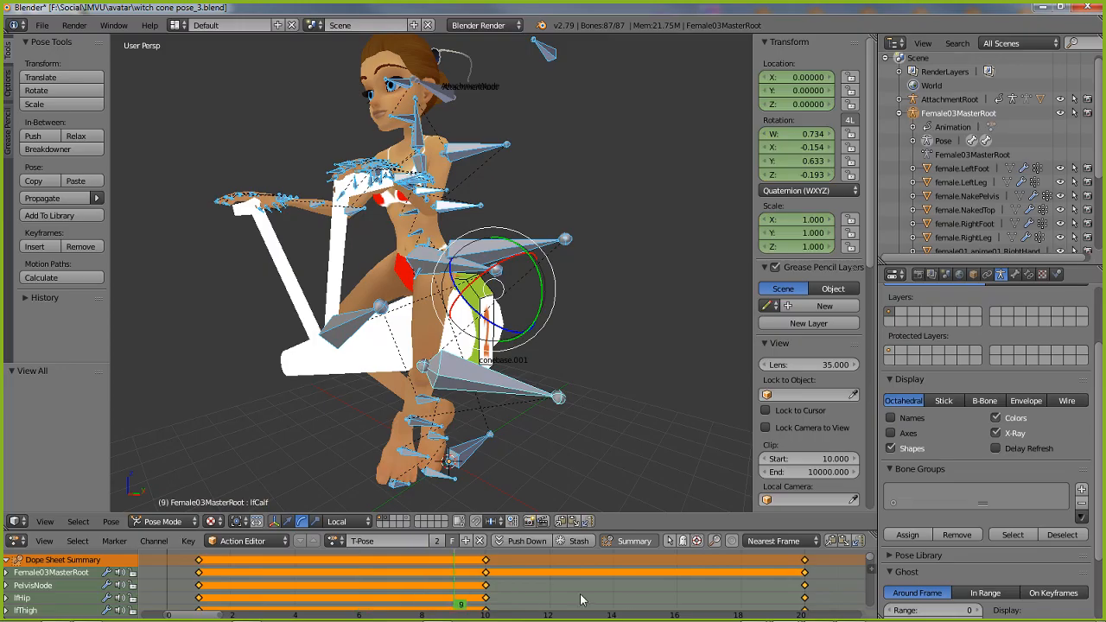
left_click(682, 603)
left_click_drag(728, 603, 803, 594)
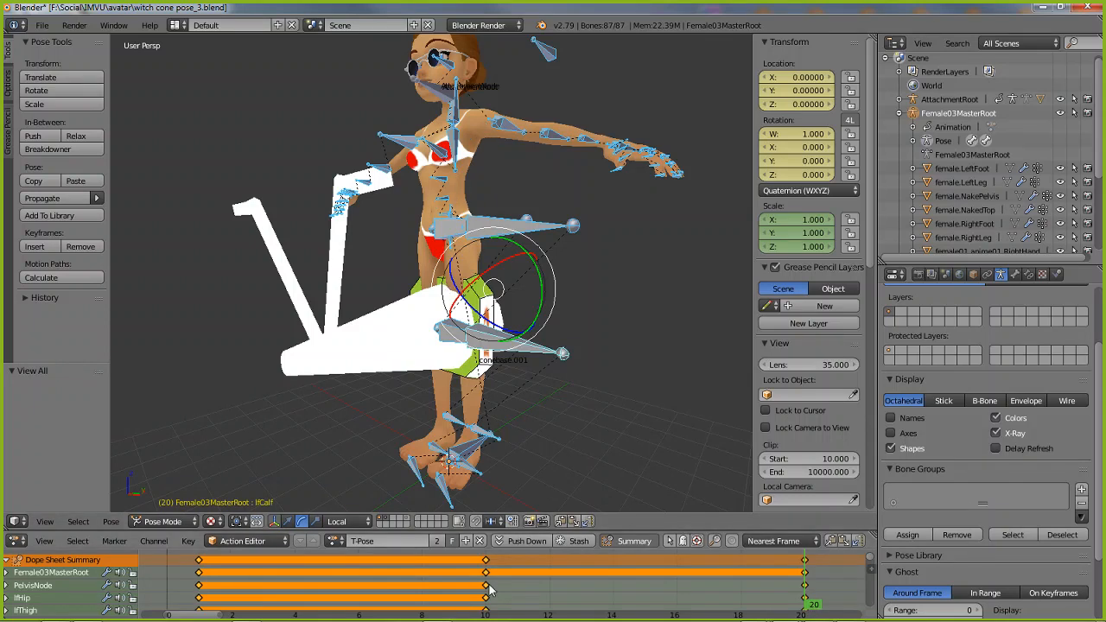
left_click_drag(741, 605, 461, 603)
left_click_drag(321, 602, 202, 599)
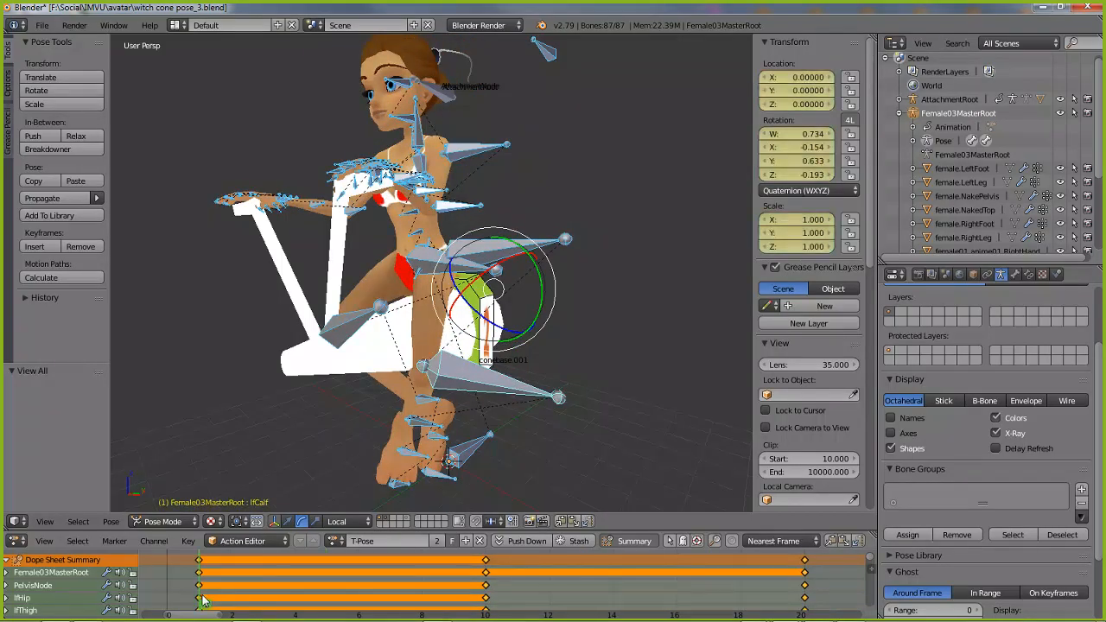
Save the file under the new name witch cone pose_4.blend in the avatar folder
left_click(42, 26)
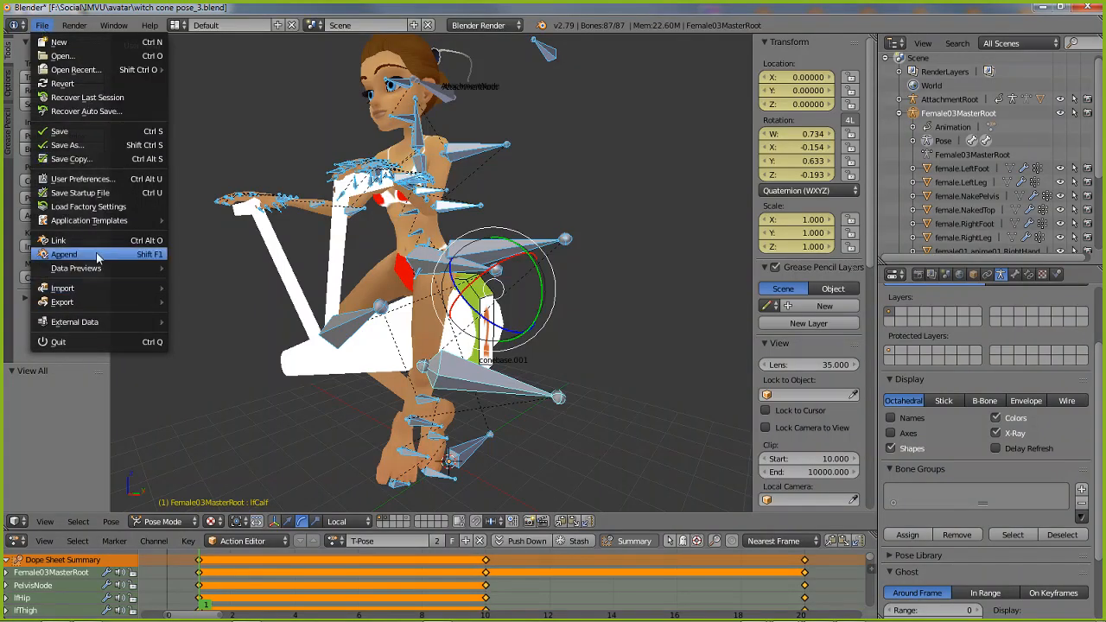
left_click(118, 145)
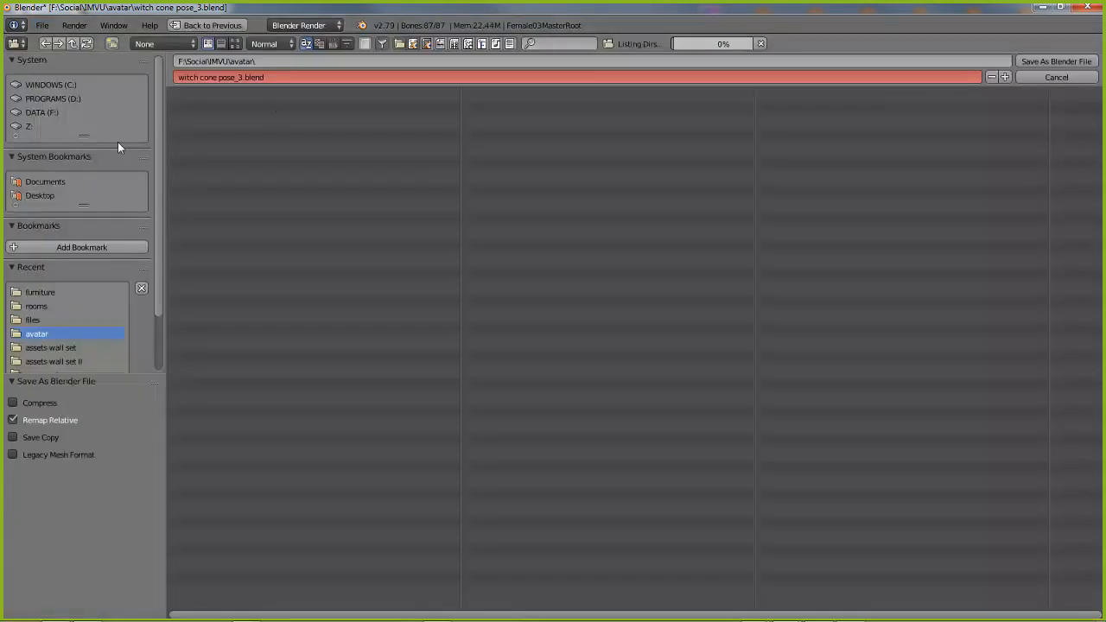
left_click(251, 77)
left_click_drag(239, 78, 342, 79)
type("4")
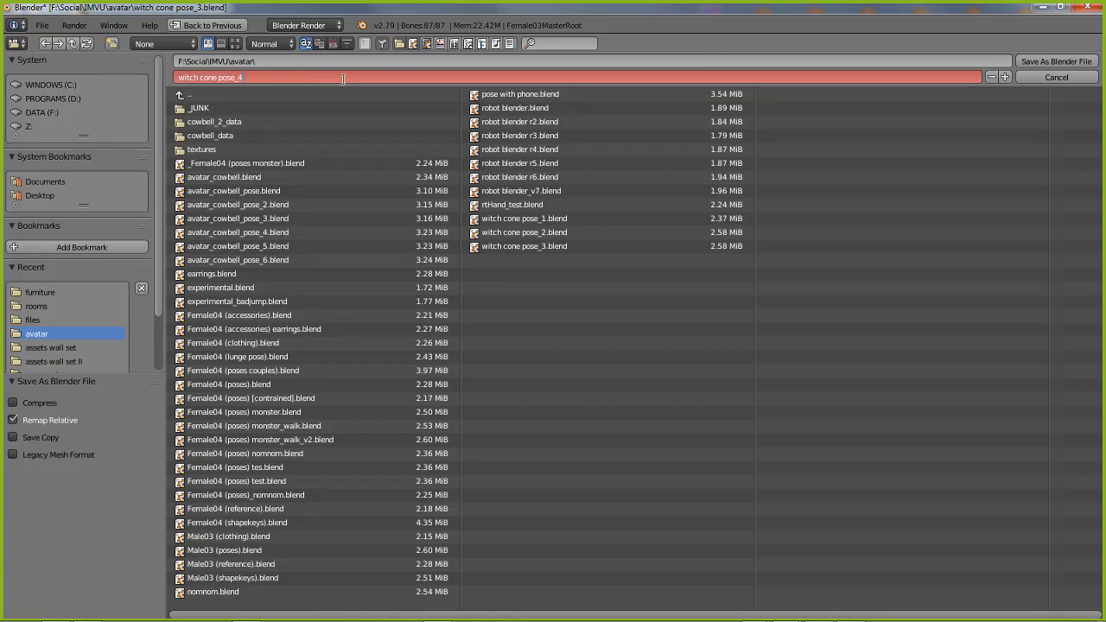
key("Return")
left_click(1066, 61)
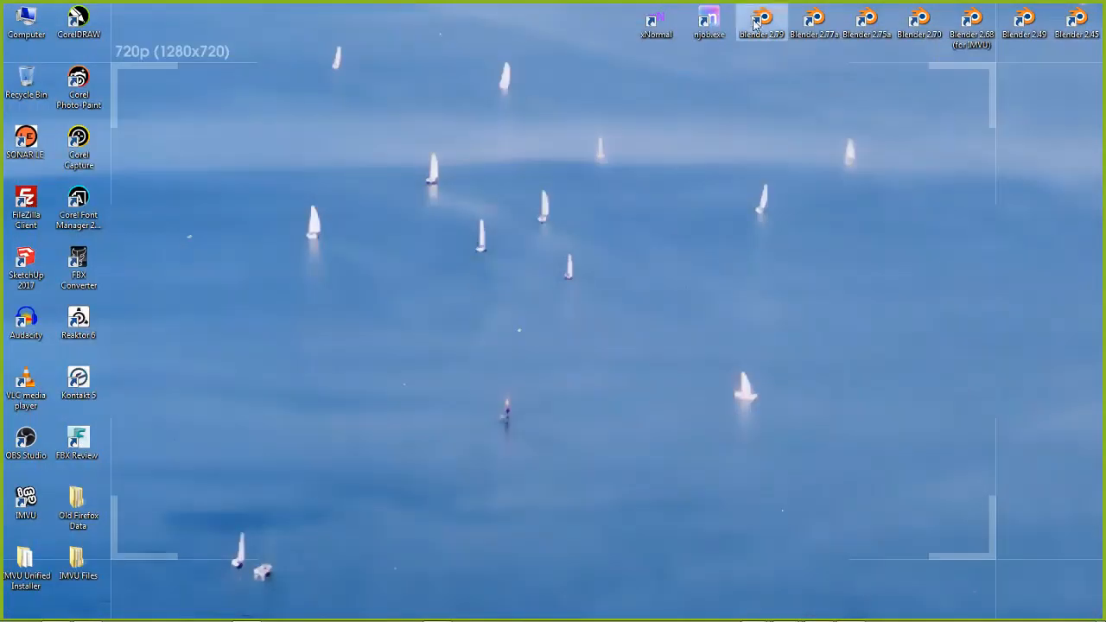
Start a new Blender 2.79 session and open Female04 (poses).blend
double_click(754, 24)
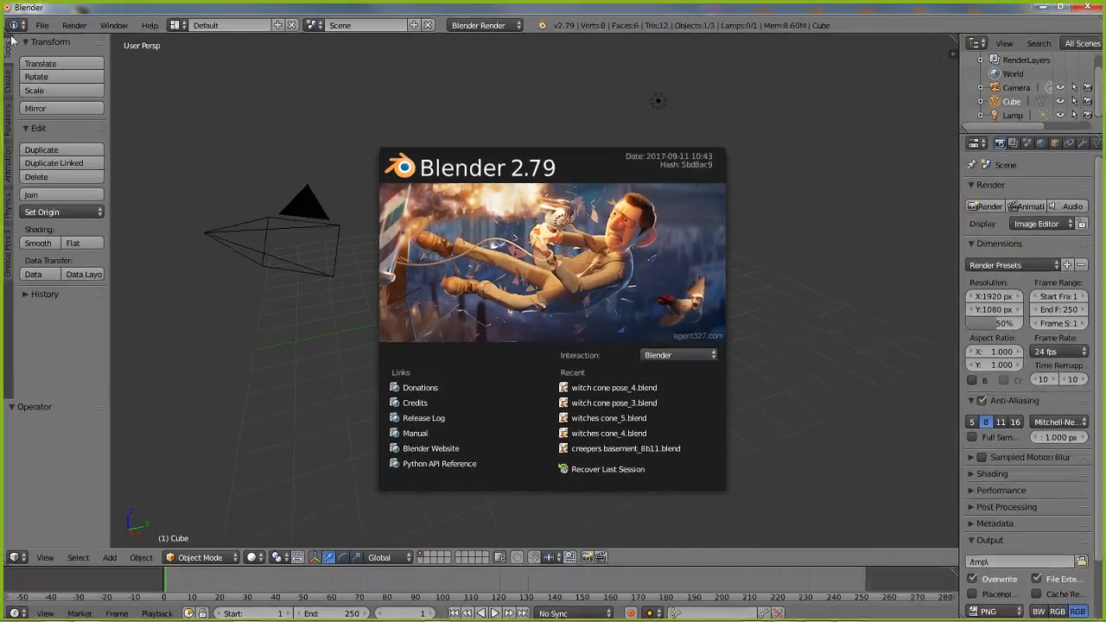
left_click(47, 30)
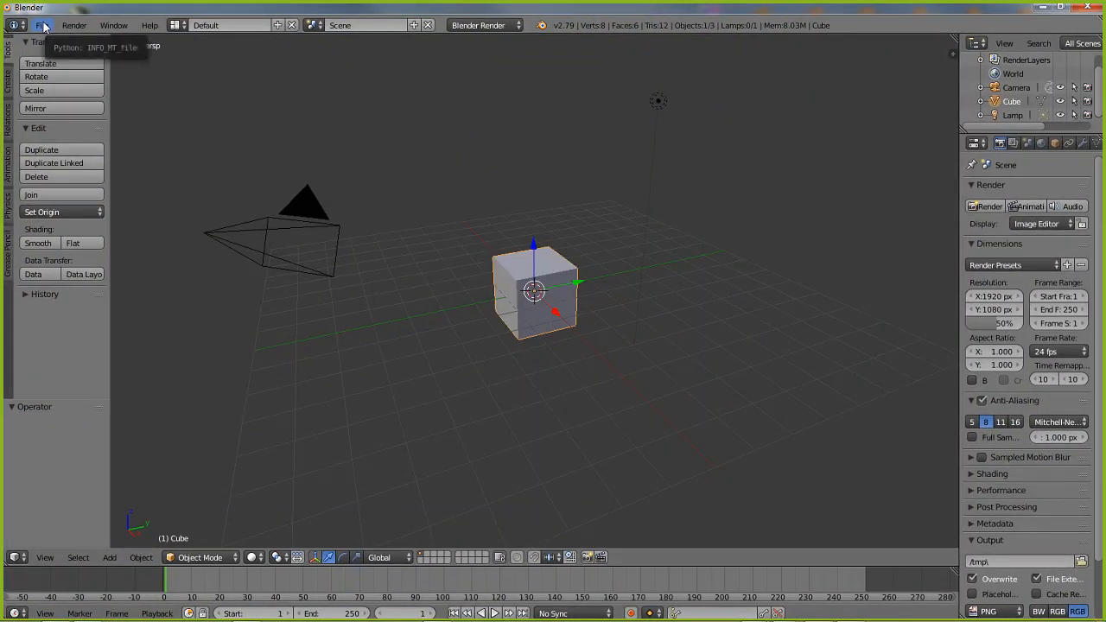
left_click(41, 26)
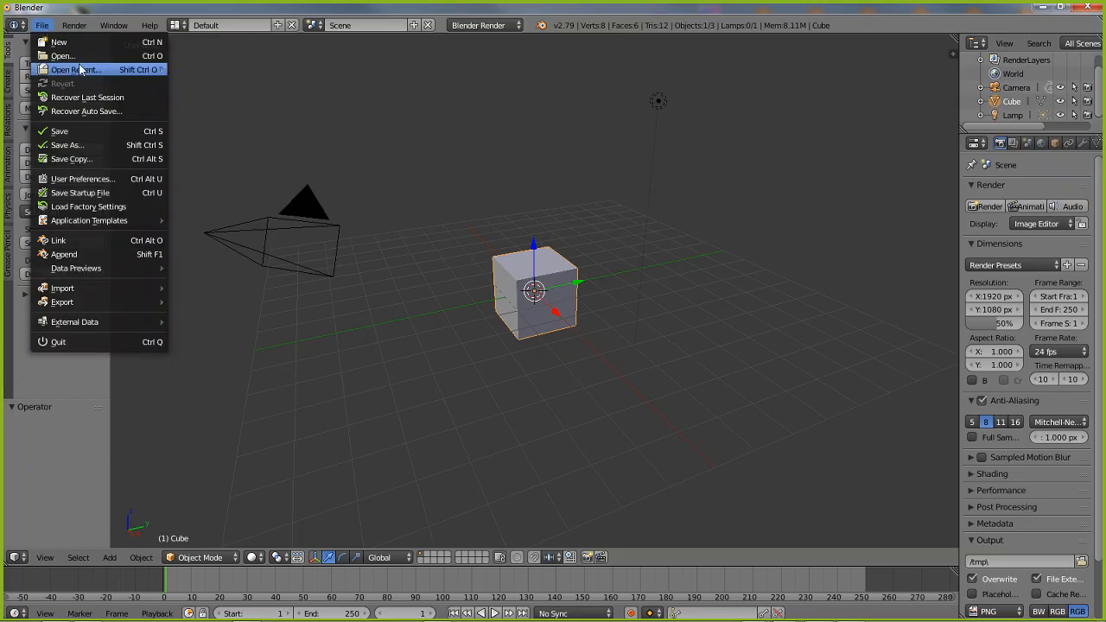
mouse_move(82, 70)
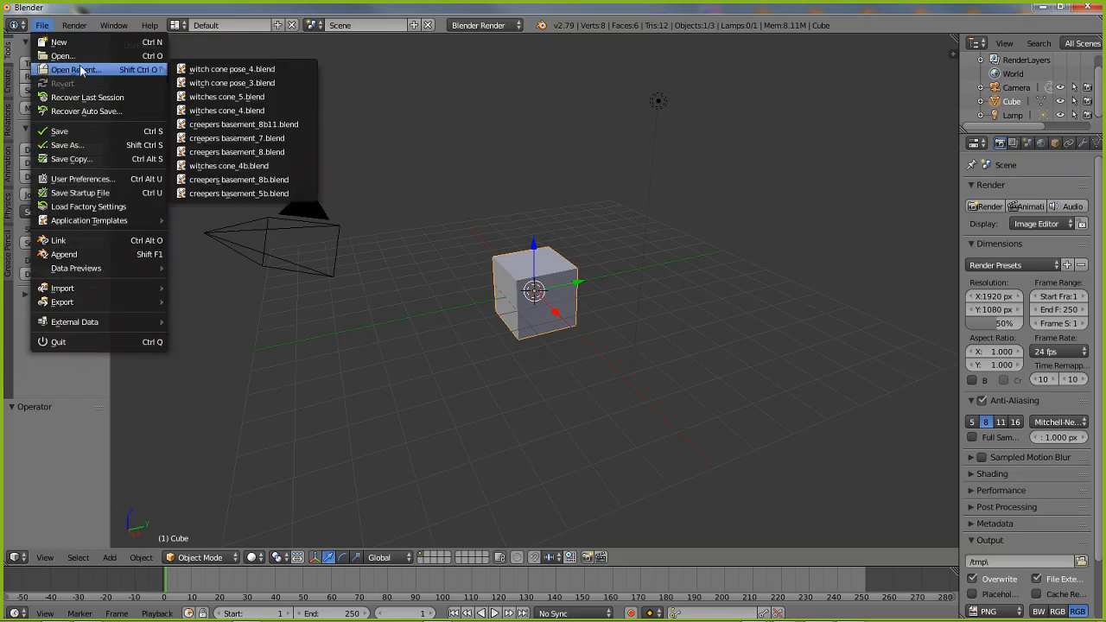
left_click(232, 69)
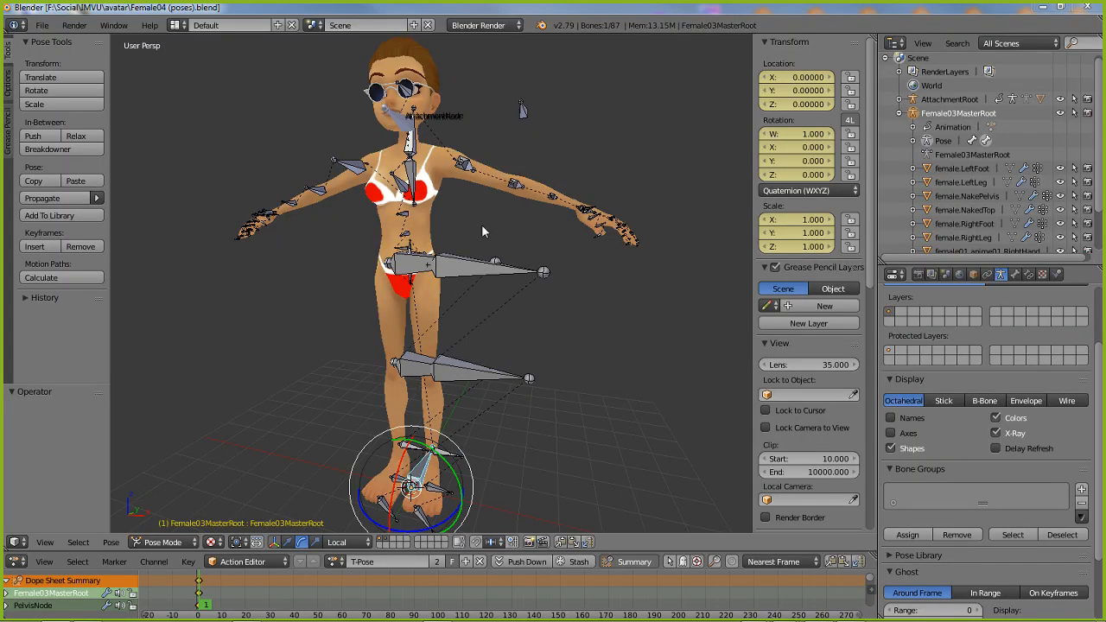
Select the left calf bone, set the transform orientation to Global and rotate the bone -45.6° about the Y axis
right_click(480, 378)
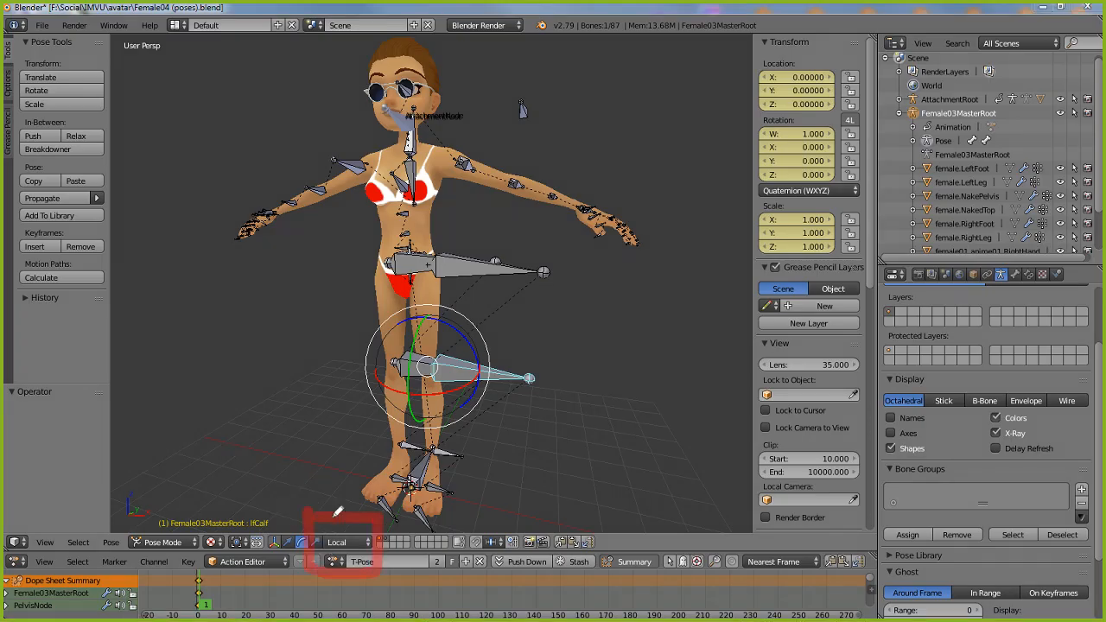
left_click_drag(334, 517, 373, 521)
left_click_drag(340, 455, 339, 506)
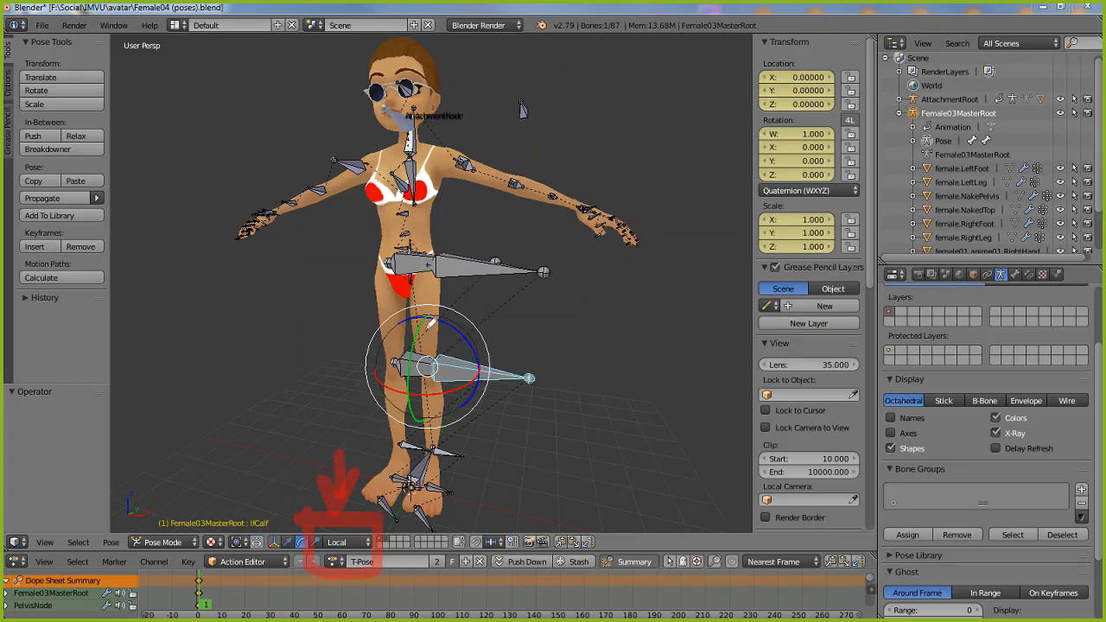
mouse_move(432, 309)
left_mouse_down()
mouse_move(413, 338)
mouse_move(410, 404)
mouse_move(429, 423)
mouse_move(444, 420)
mouse_move(427, 426)
mouse_move(431, 316)
left_mouse_up()
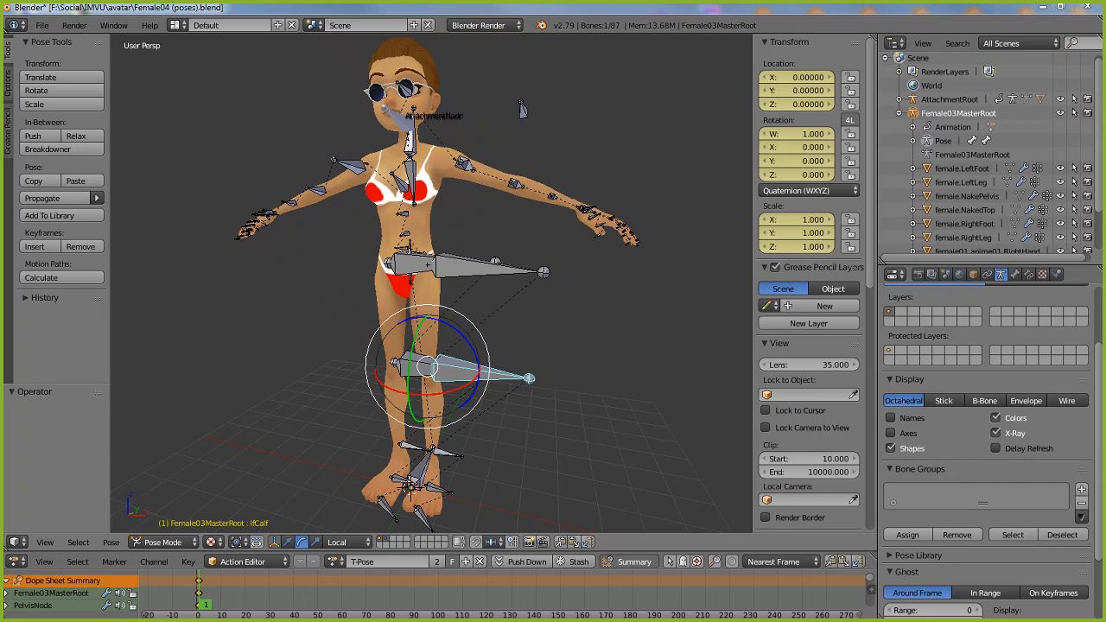
left_click(343, 542)
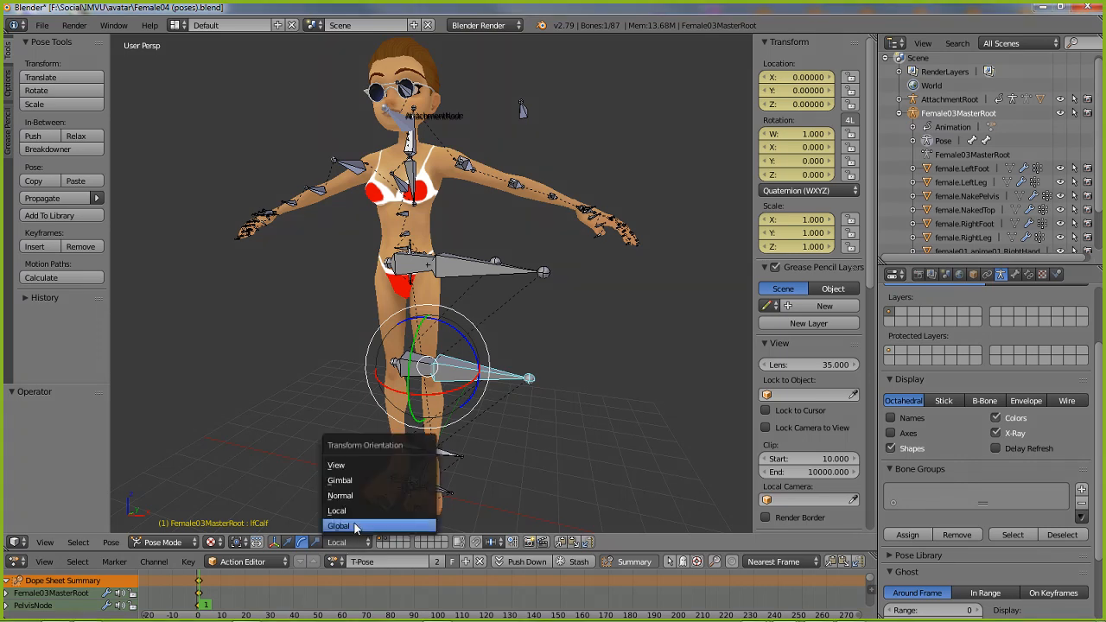
left_click(348, 523)
middle_click_drag(455, 392, 474, 382)
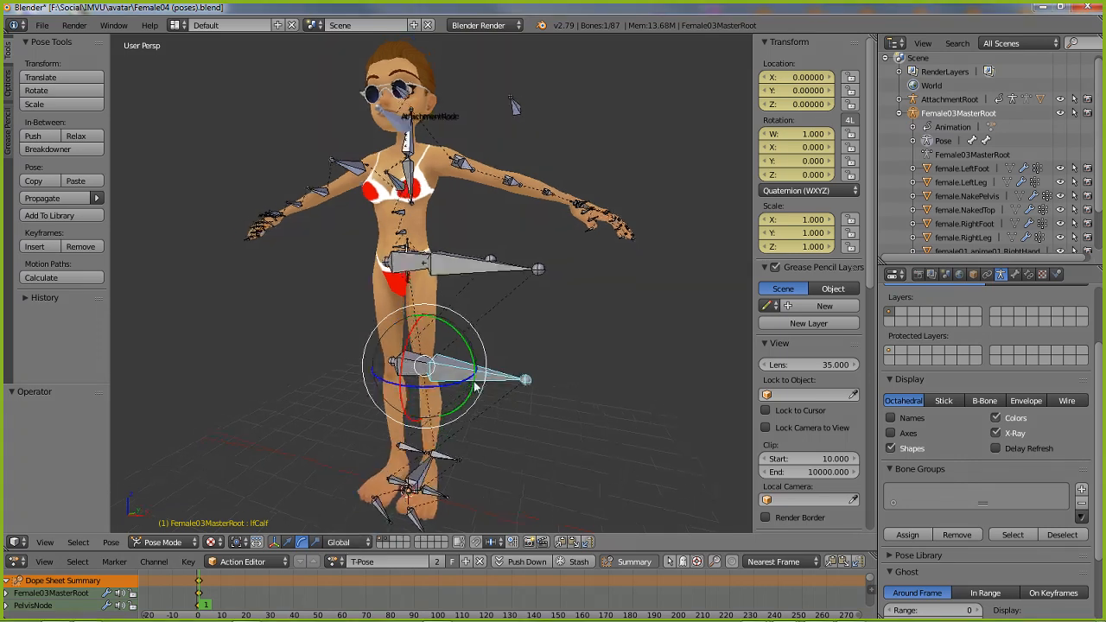
left_click_drag(464, 342, 427, 438)
middle_click_drag(329, 449, 322, 417)
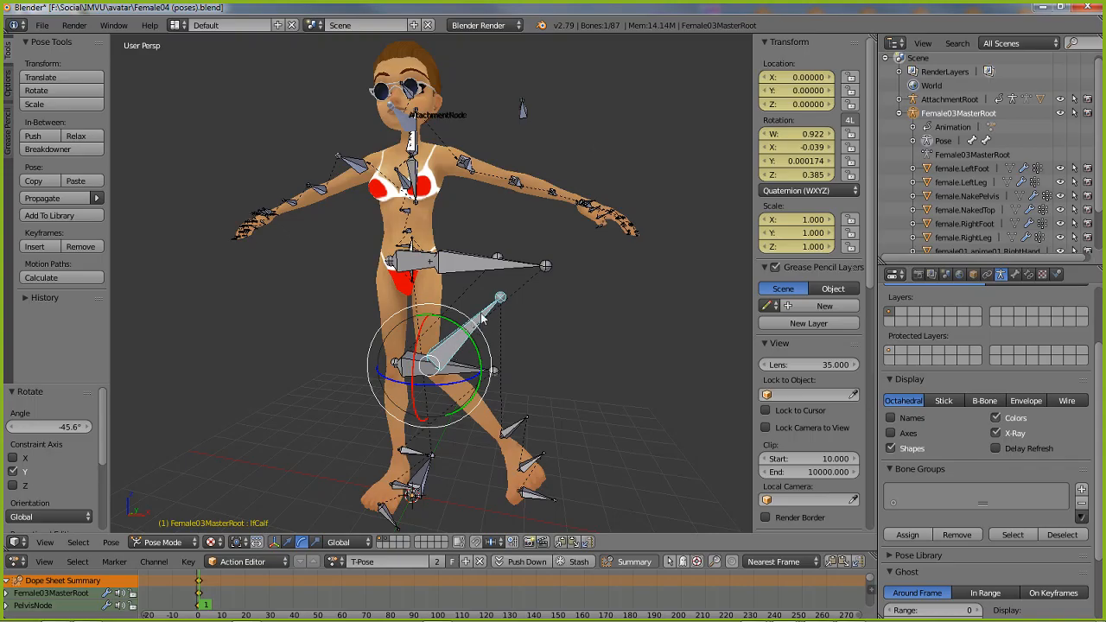
Set the transform orientation to Local and rotate the left calf bone 82.5° about its own Y axis
left_click(345, 541)
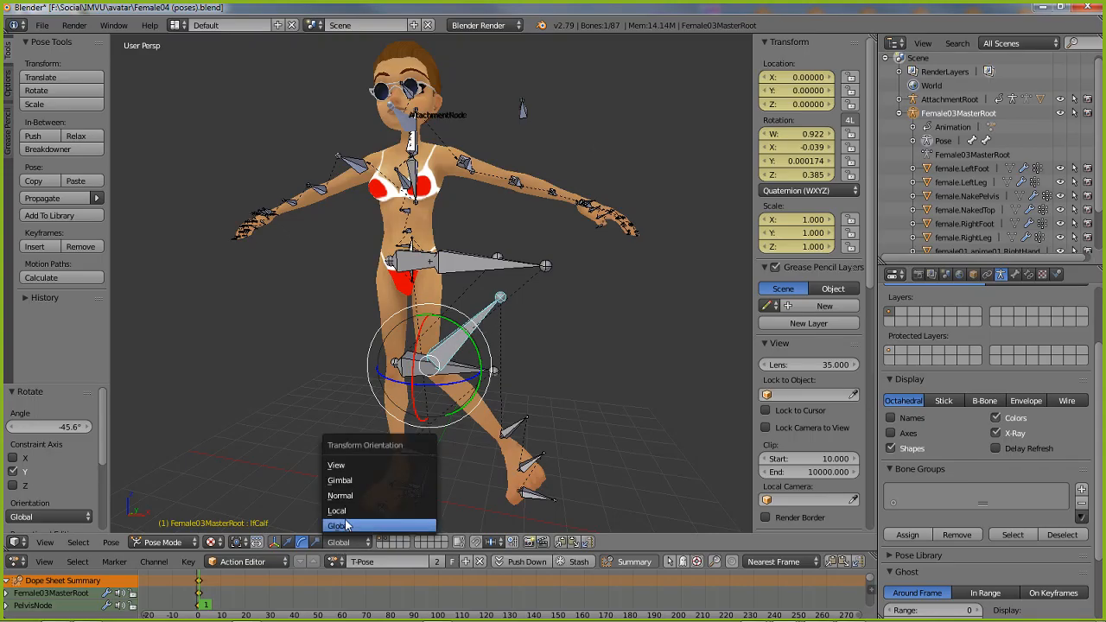
left_click(345, 511)
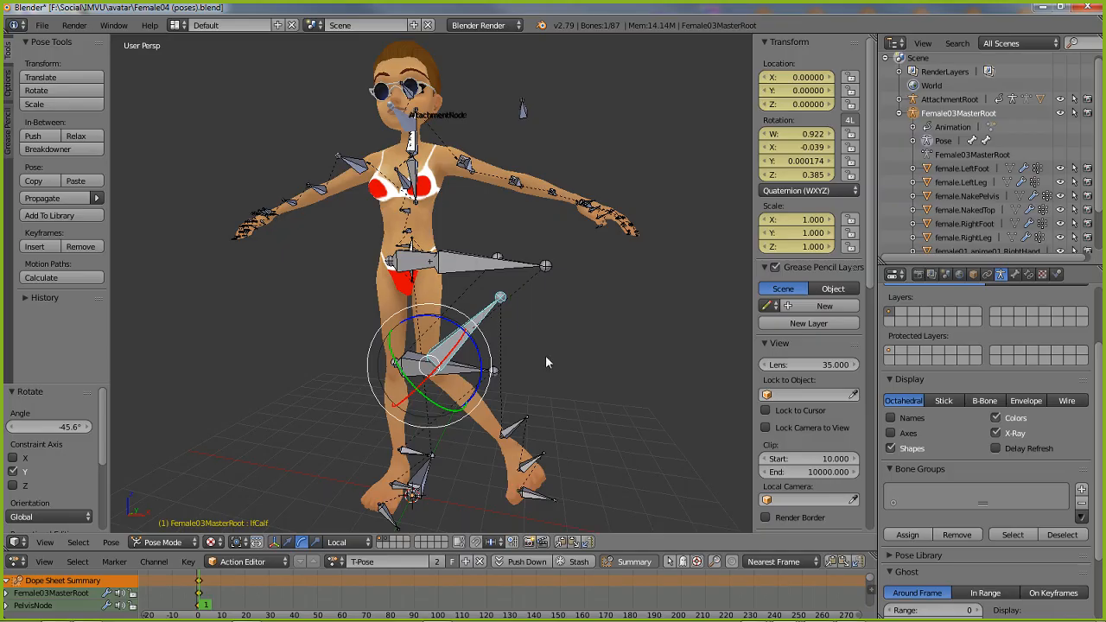
middle_click_drag(546, 358, 460, 377)
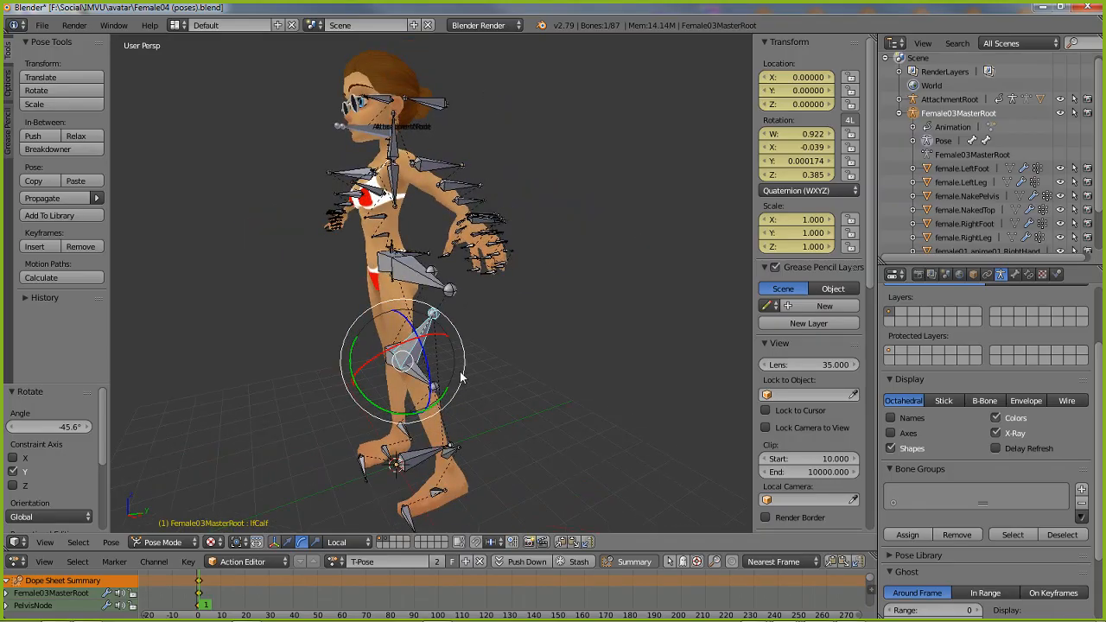
left_click_drag(461, 378, 449, 402)
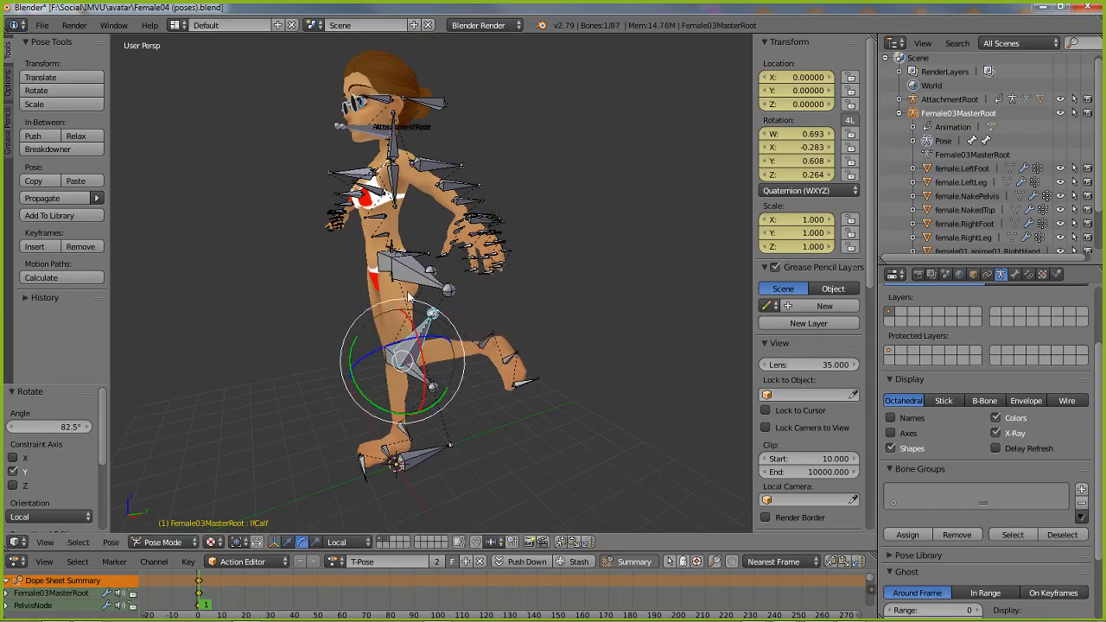
Rotate the left thigh bone about its local axes to raise the bent leg, including 14.9° about Z
right_click(412, 276)
middle_click_drag(308, 387, 368, 381)
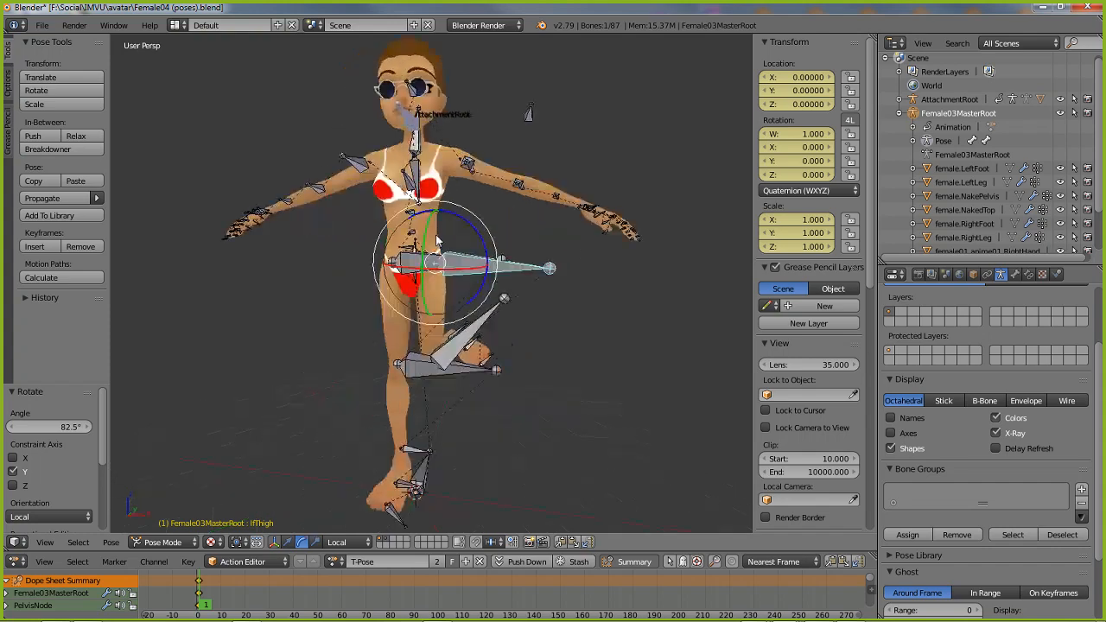
left_click_drag(423, 249, 474, 275)
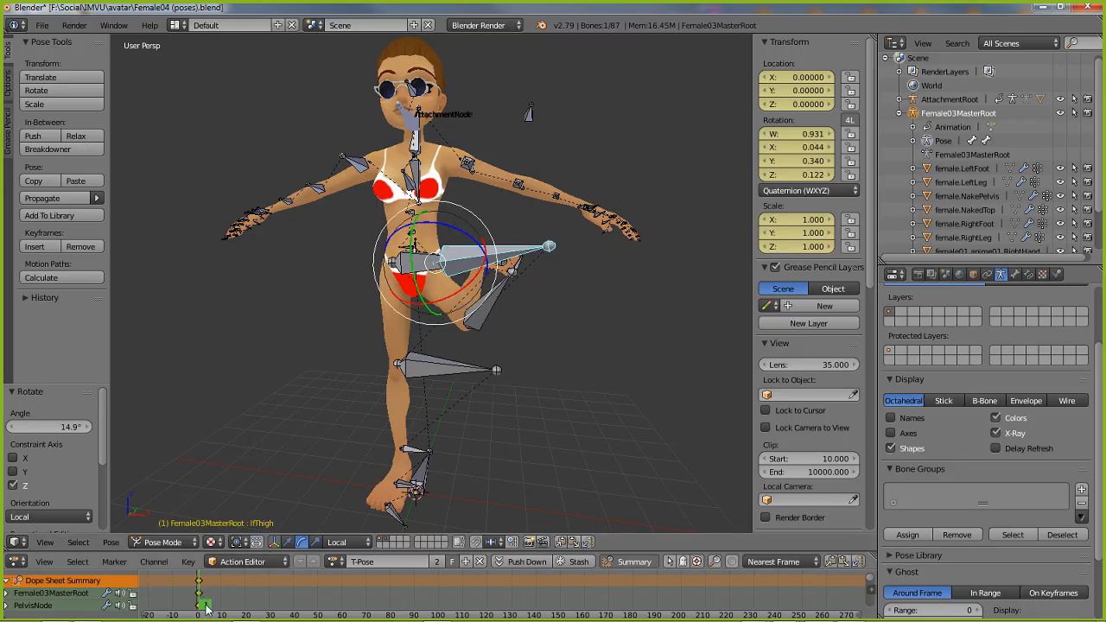
Compare the pose at frames 0 and 1 of the T-Pose action and examine the bent leg from the side
mouse_move(206, 607)
left_mouse_down()
mouse_move(311, 605)
mouse_move(191, 597)
left_mouse_up()
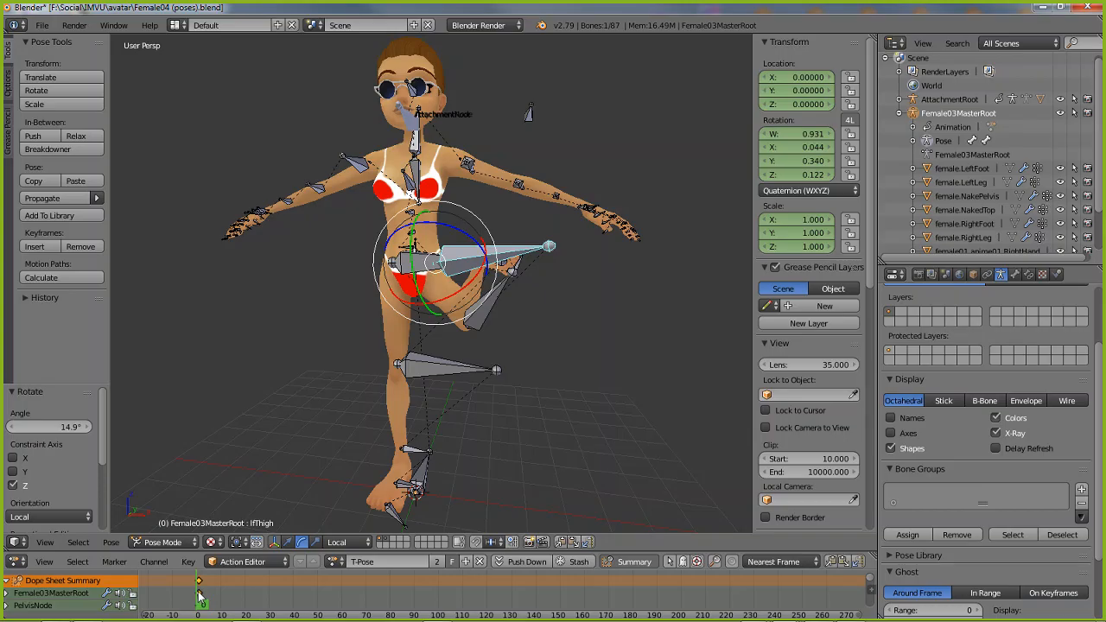
left_click(200, 596)
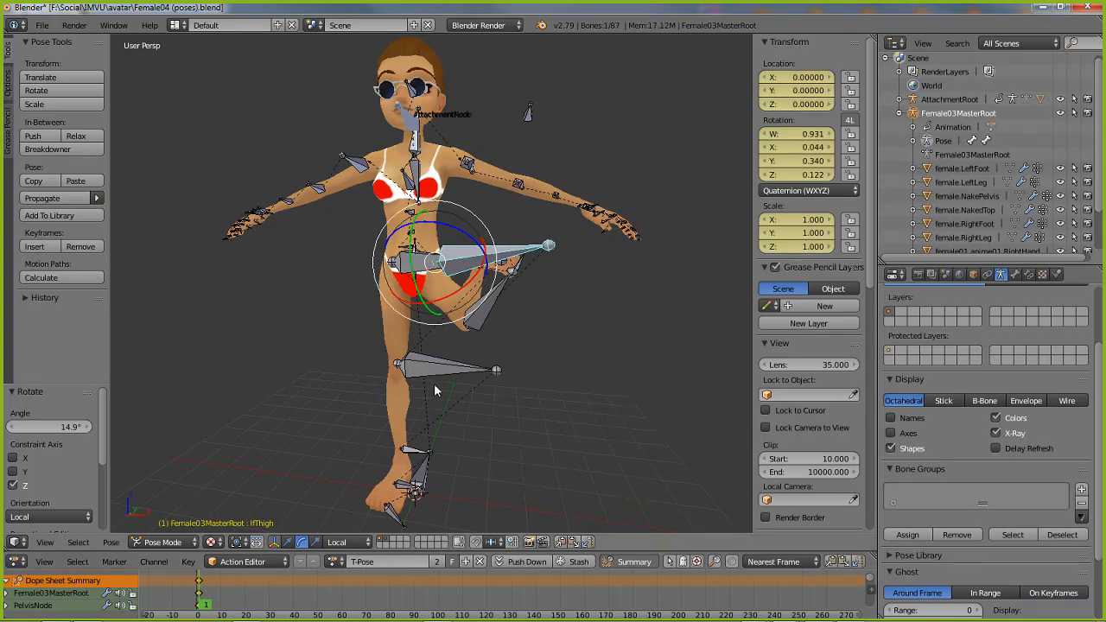
middle_click_drag(433, 383, 405, 374)
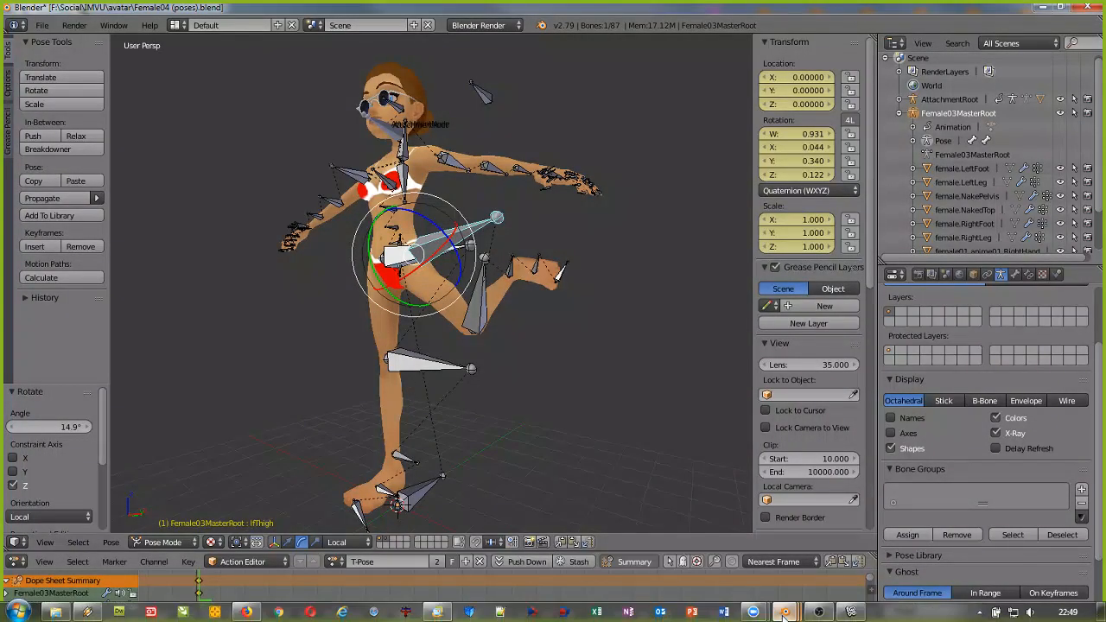
Switch to the Blender session with witch cone pose_4.blend and put the avatar's armature into Object Mode
mouse_move(784, 611)
left_click(777, 540)
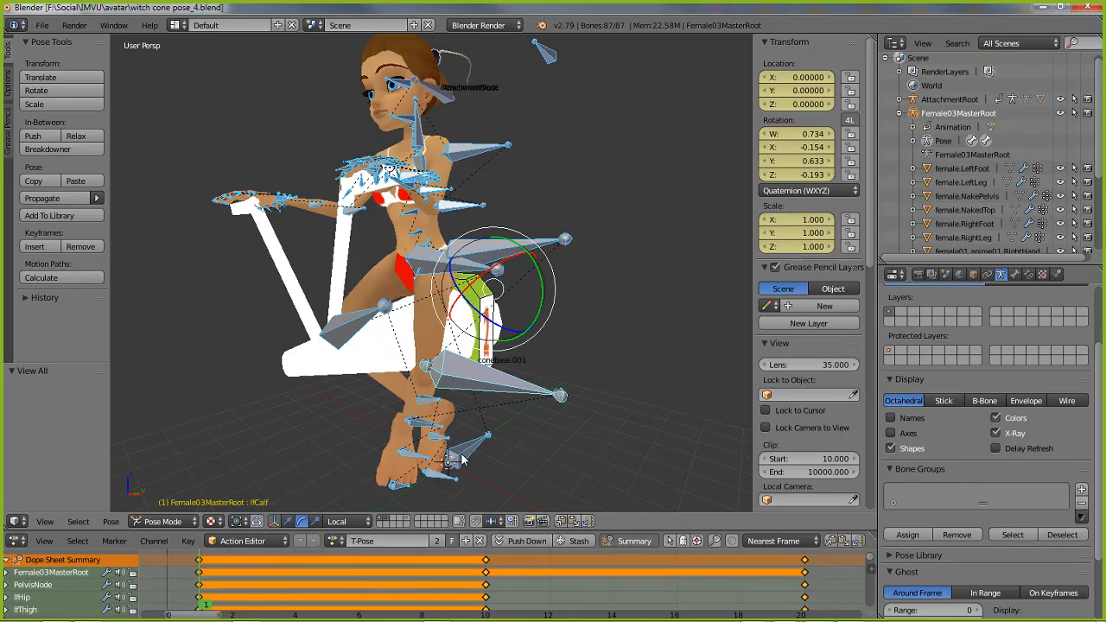
key("ctrl+Tab")
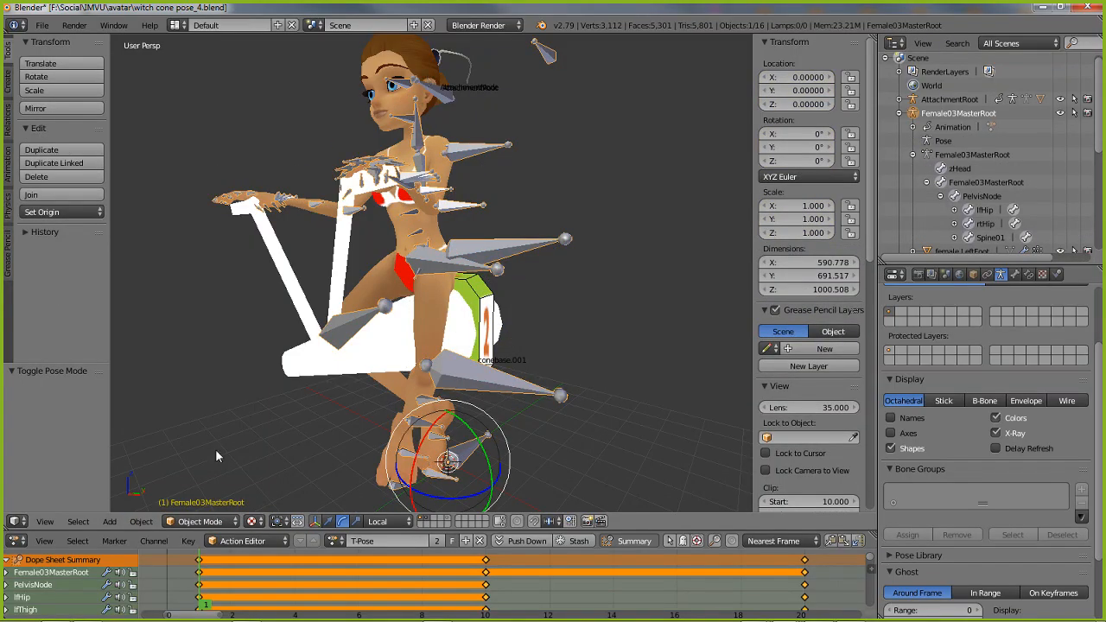
left_click(200, 521)
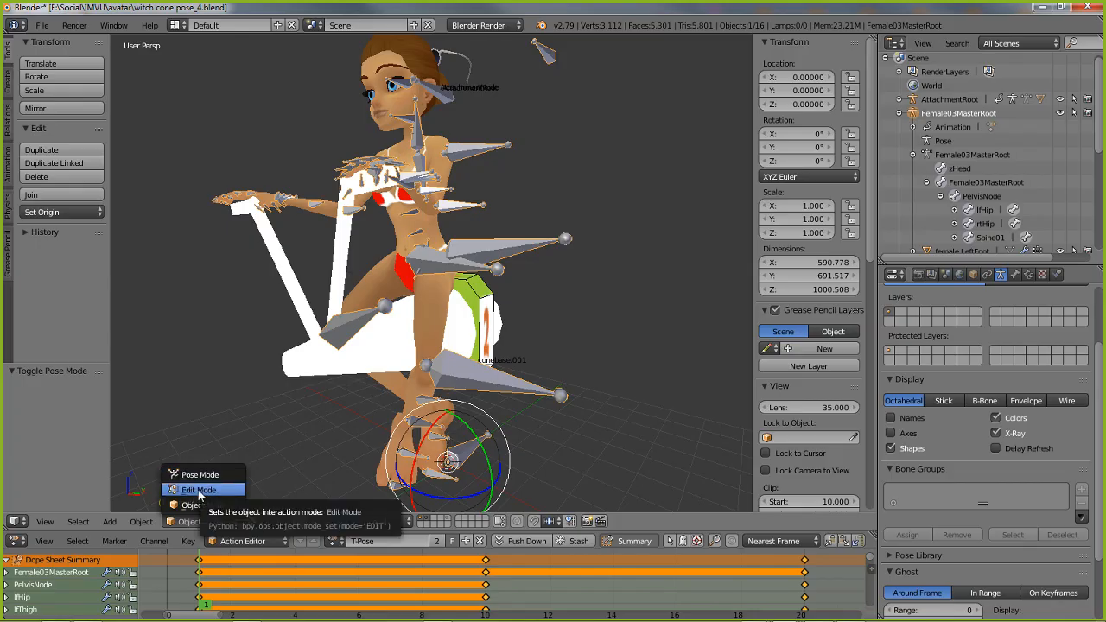
left_click(201, 505)
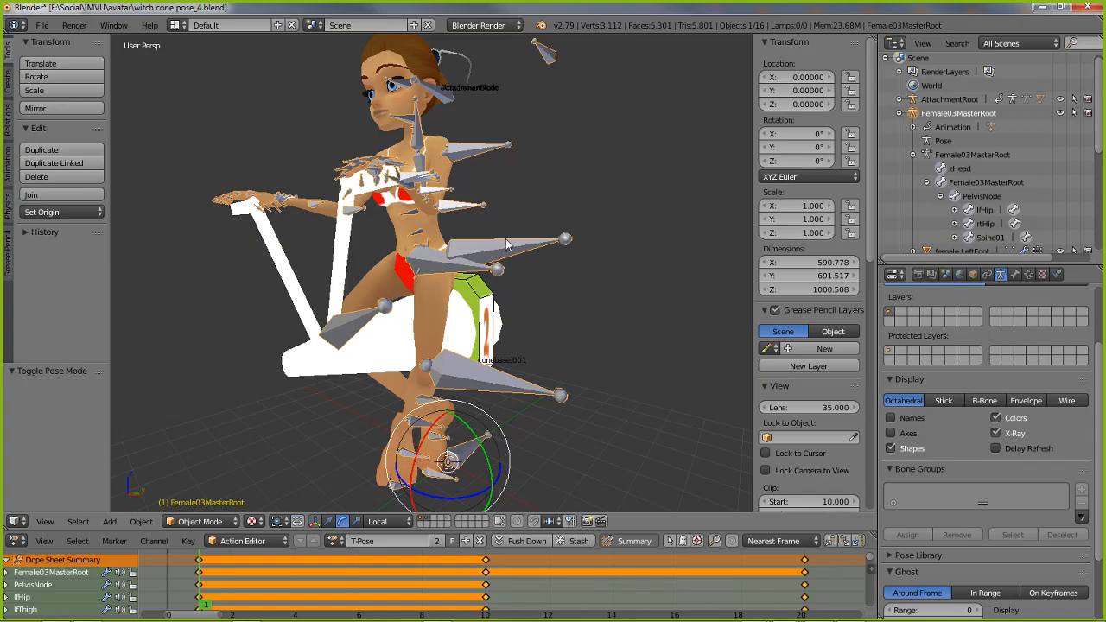
middle_click_drag(508, 243, 532, 316)
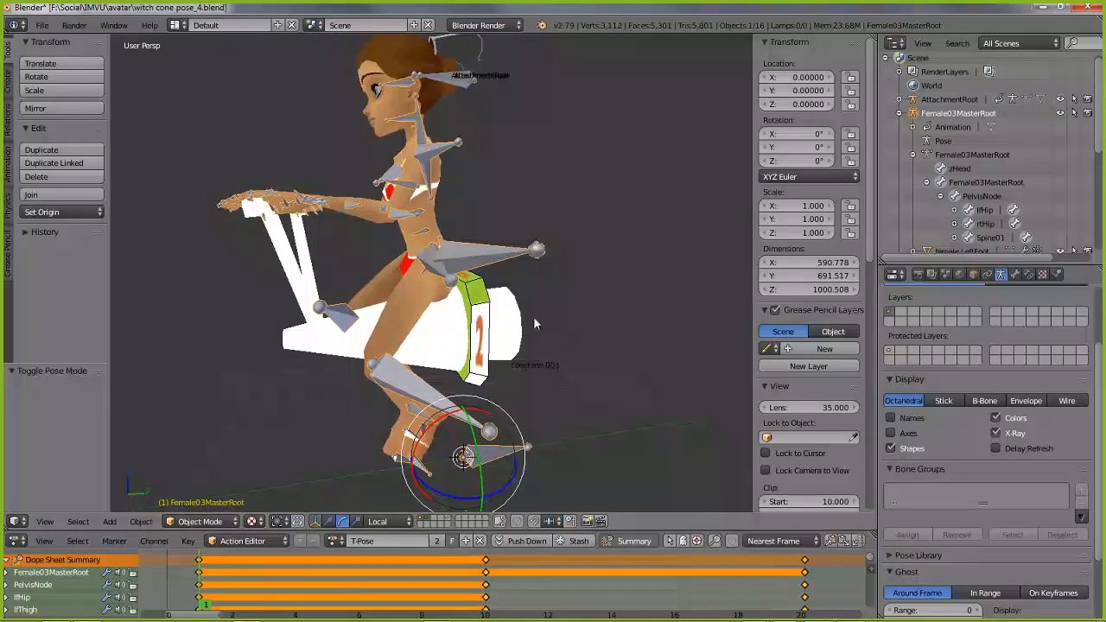
Start an FBX export limited to Selected Objects, with Apply Modifiers turned off in the geometry options
left_click(42, 26)
mouse_move(69, 303)
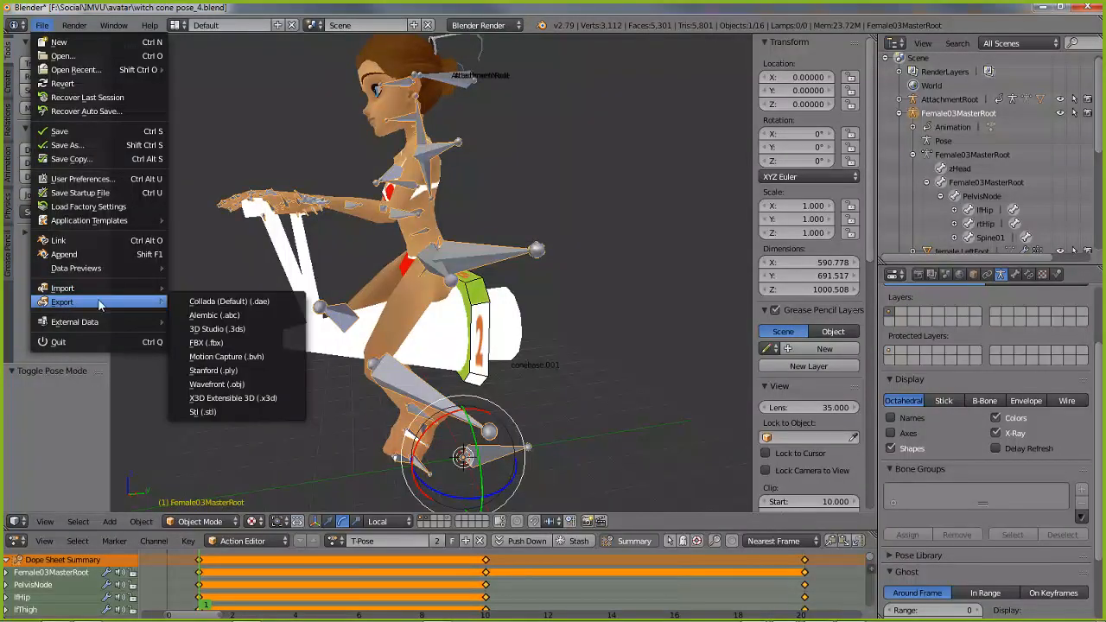
left_click(212, 344)
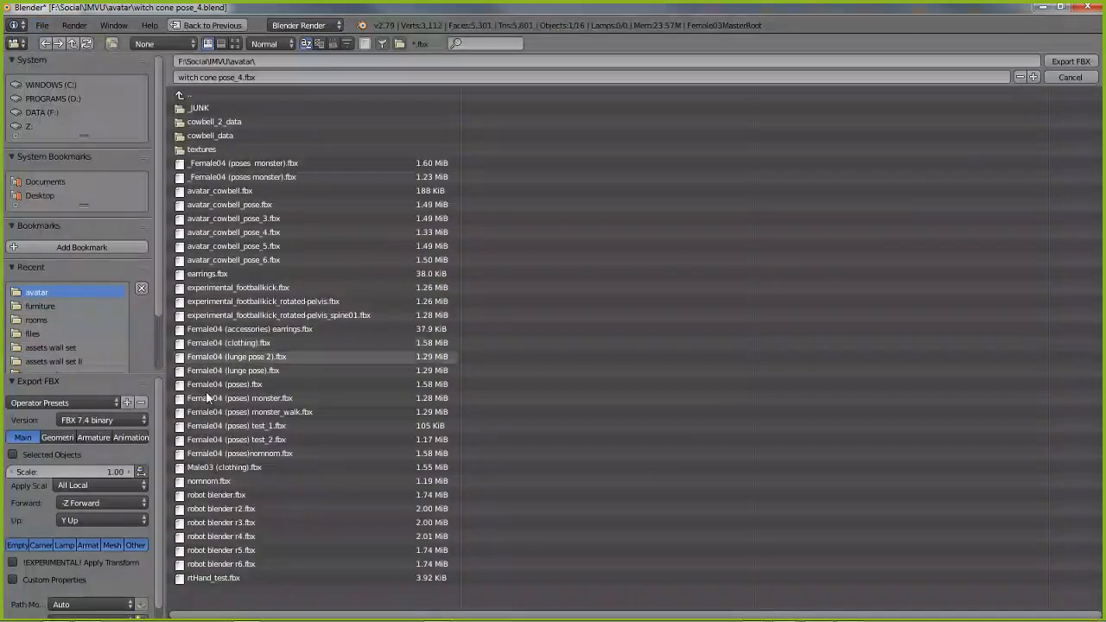
left_click(12, 455)
left_click(52, 438)
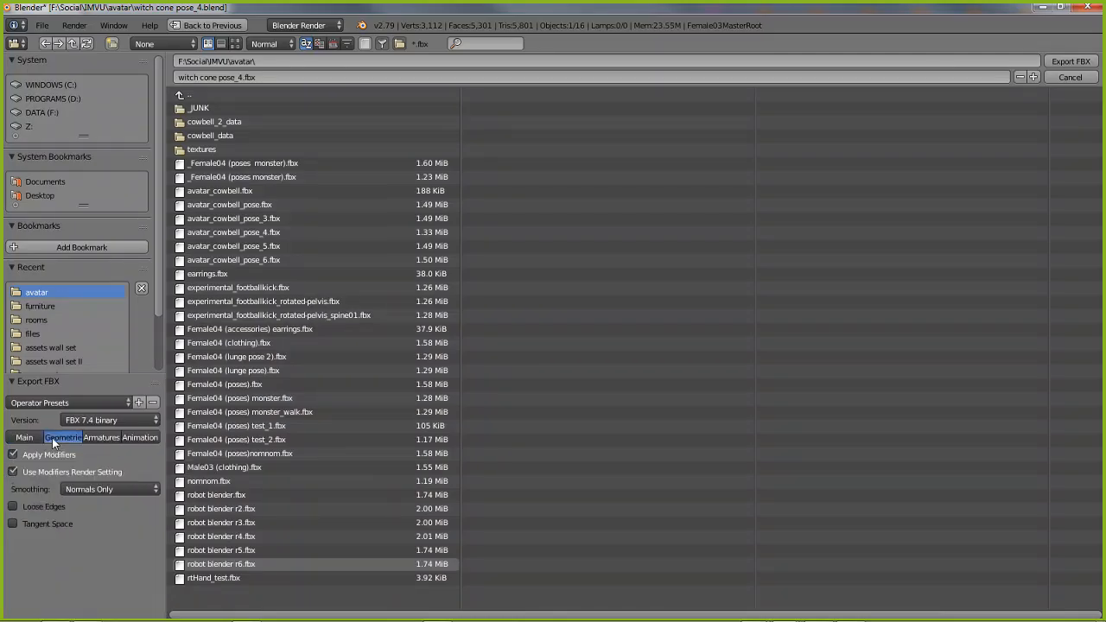
left_click(13, 456)
Turn off NLA Strips and Force Start/End Keying, then export witch cone pose_4.fbx to the avatar folder
left_click(107, 438)
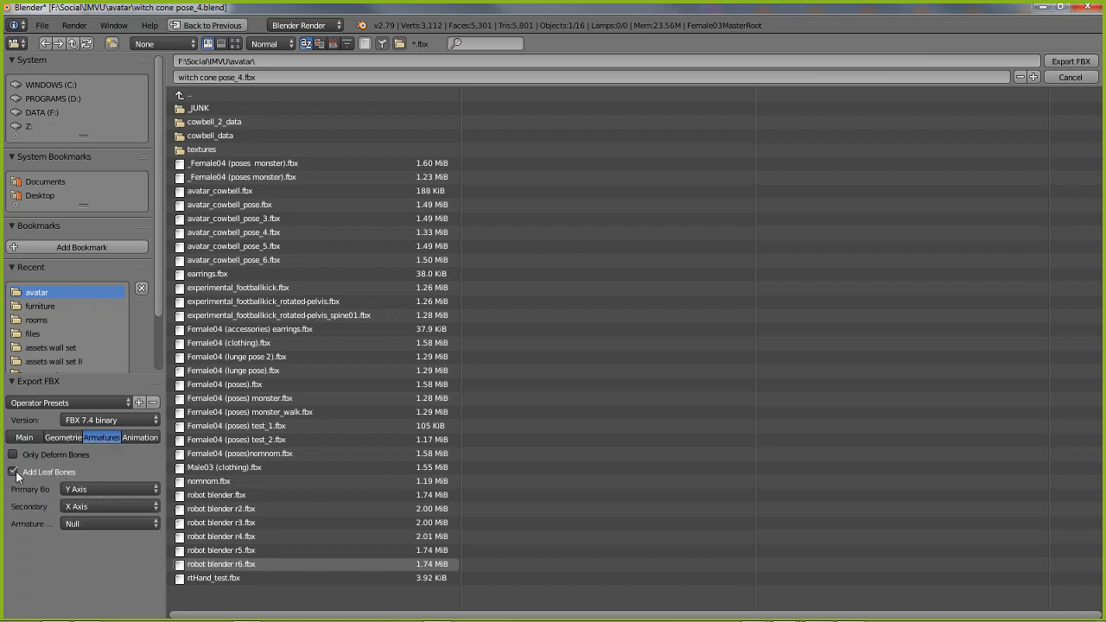
left_click(143, 437)
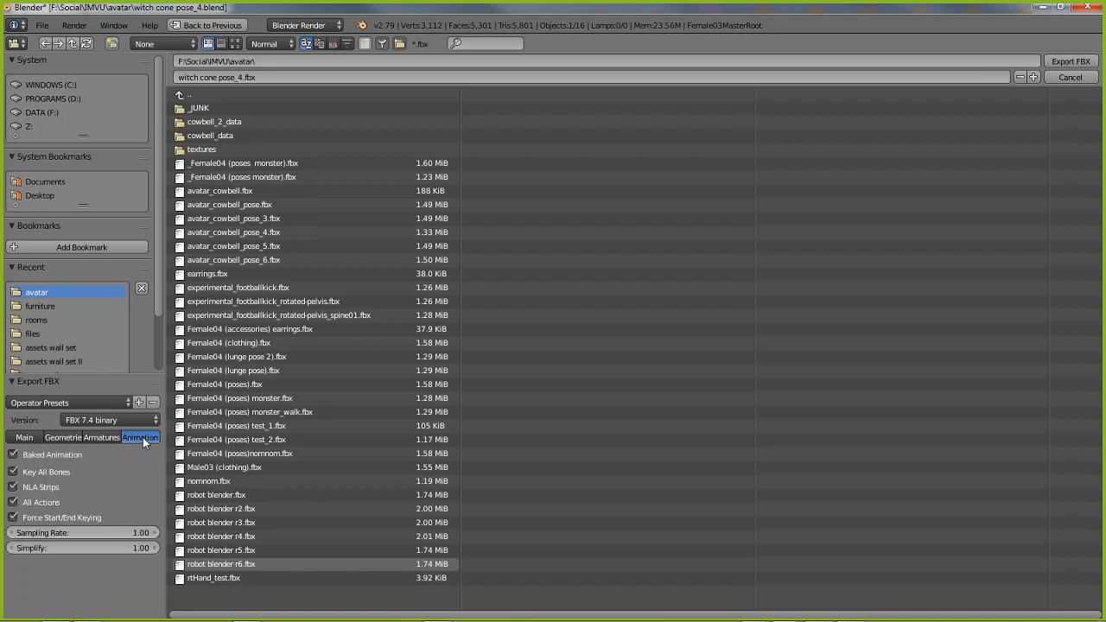
left_click(15, 488)
left_click(14, 519)
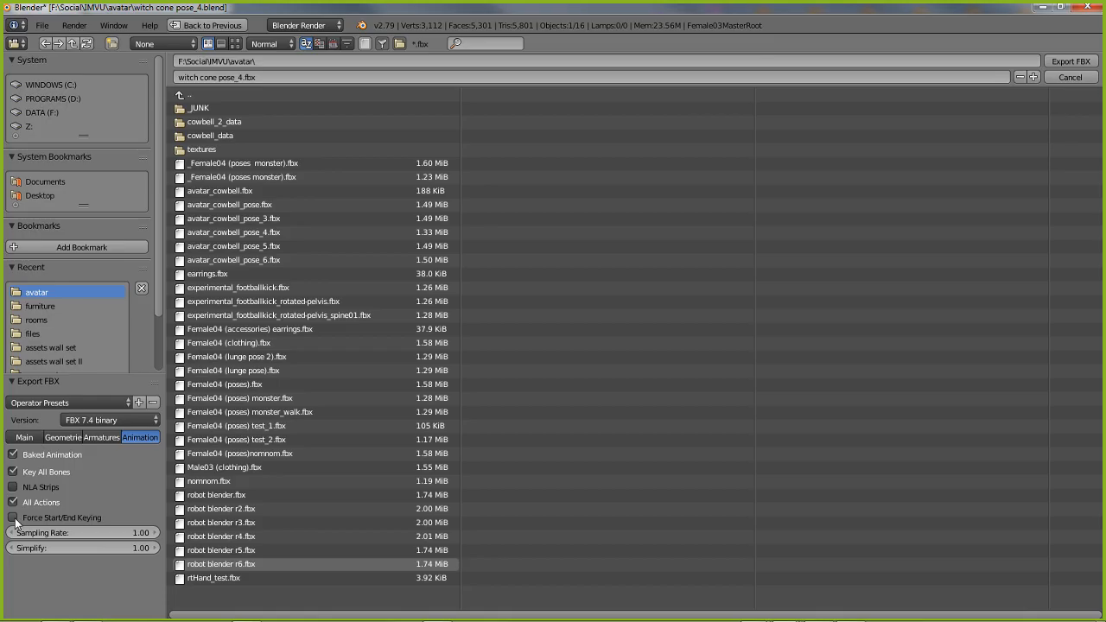
left_click(33, 437)
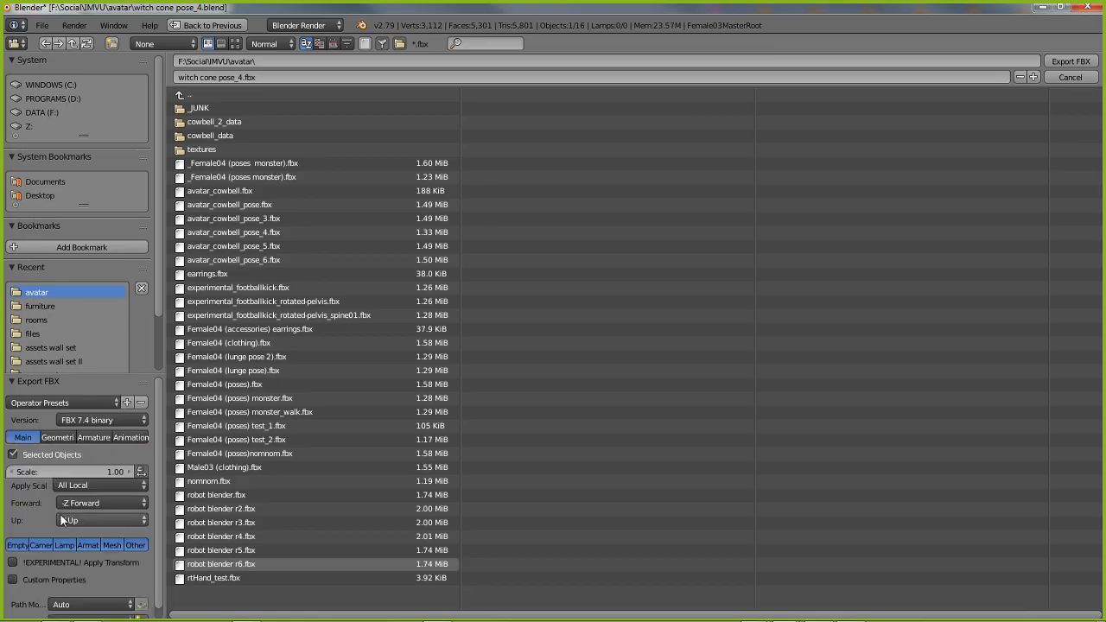
left_click(1071, 63)
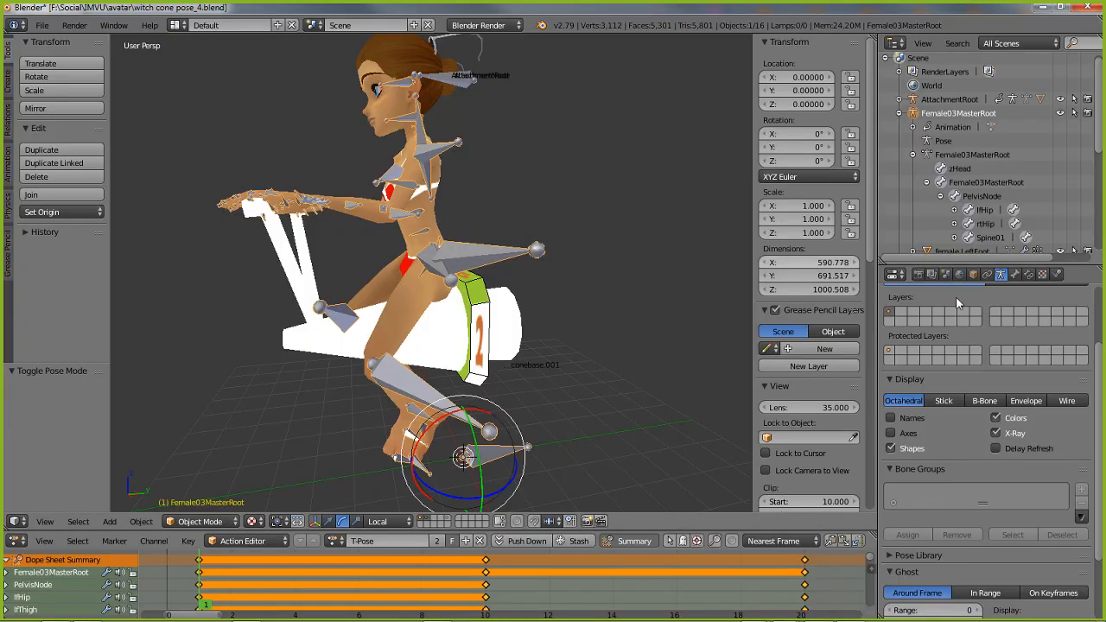
Show the armature's object transform properties and switch to the IMVU product editor
left_click(972, 275)
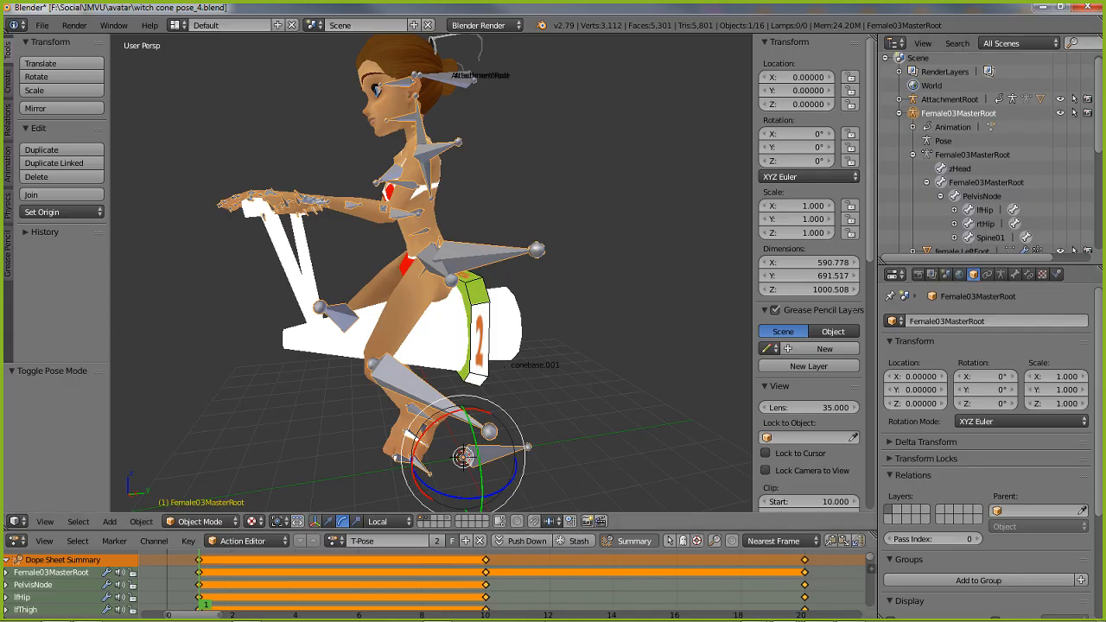
mouse_move(752, 619)
left_click(848, 616)
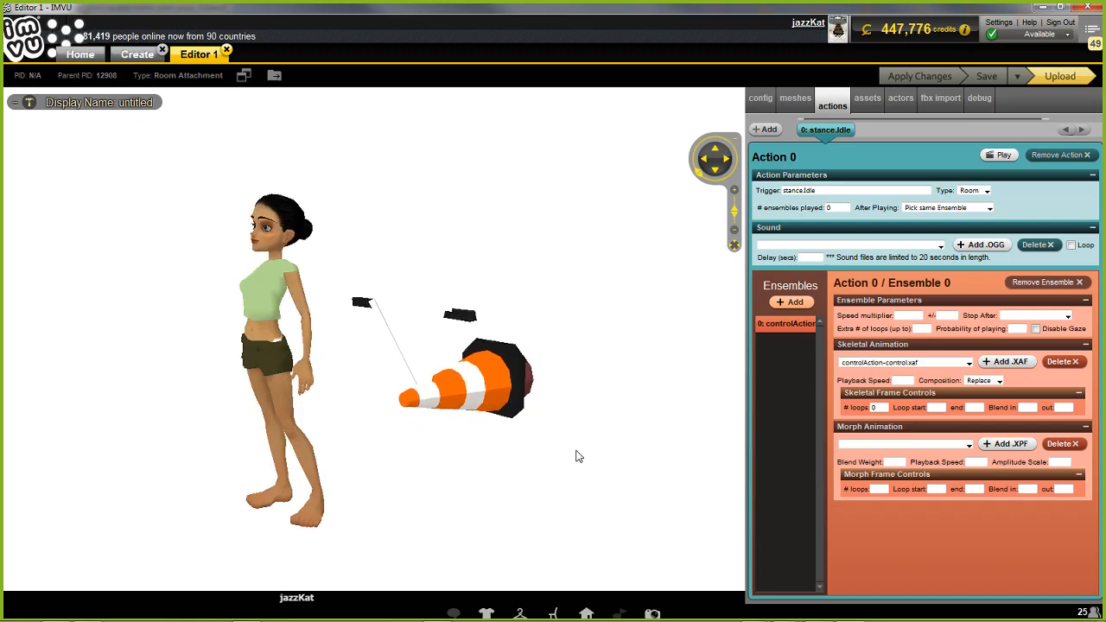
Load witch cone pose_4.fbx from the IMVU avatar folder into the FBX importer
left_click(940, 102)
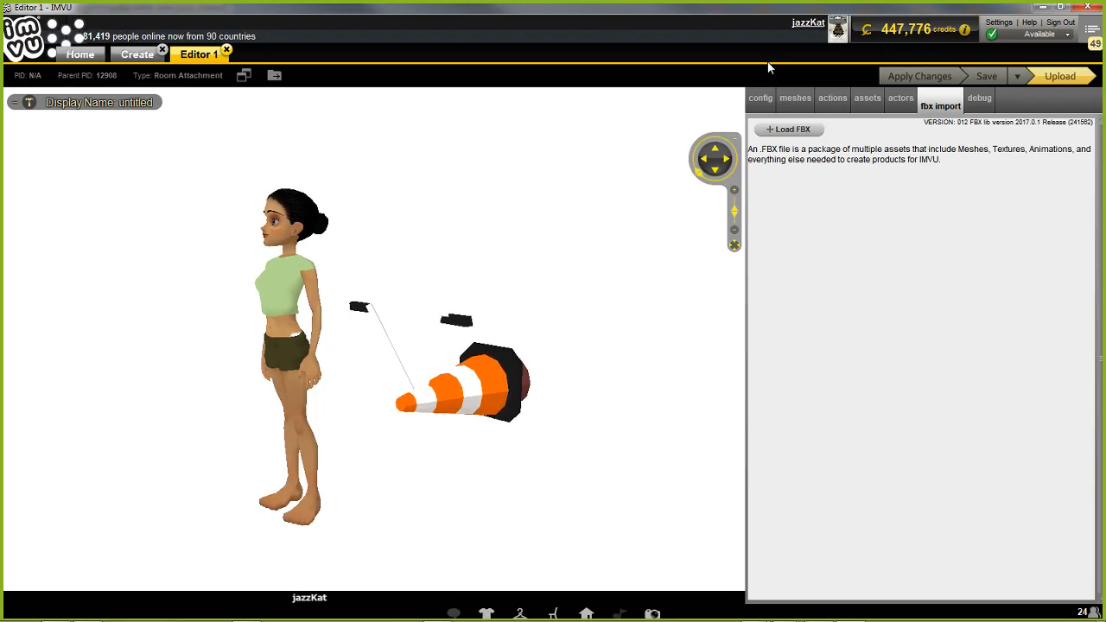
left_click(783, 134)
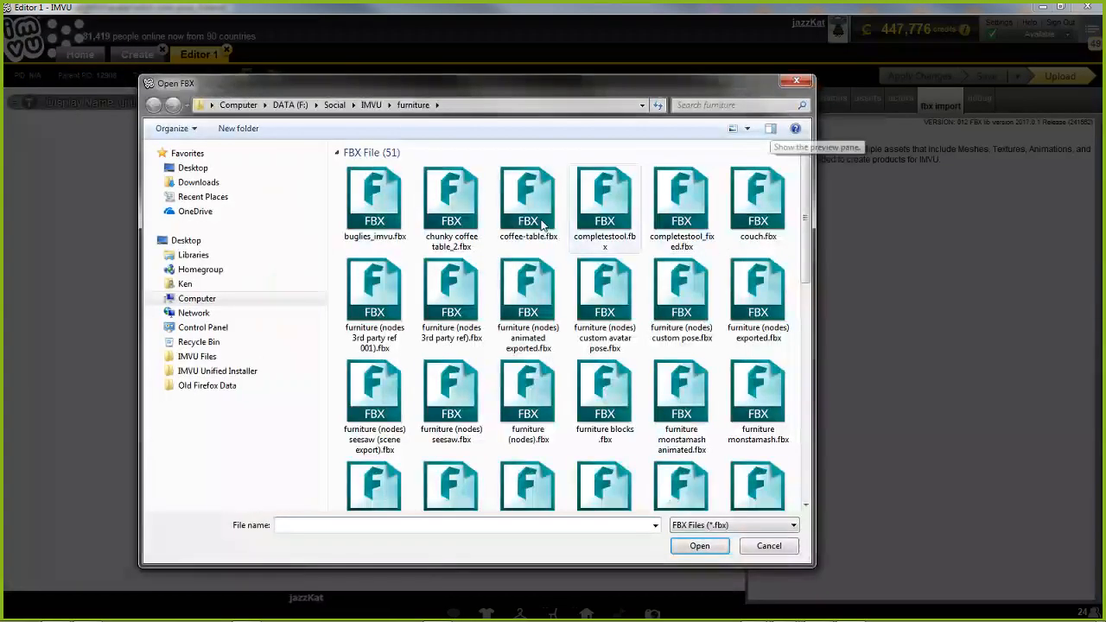
left_click(371, 105)
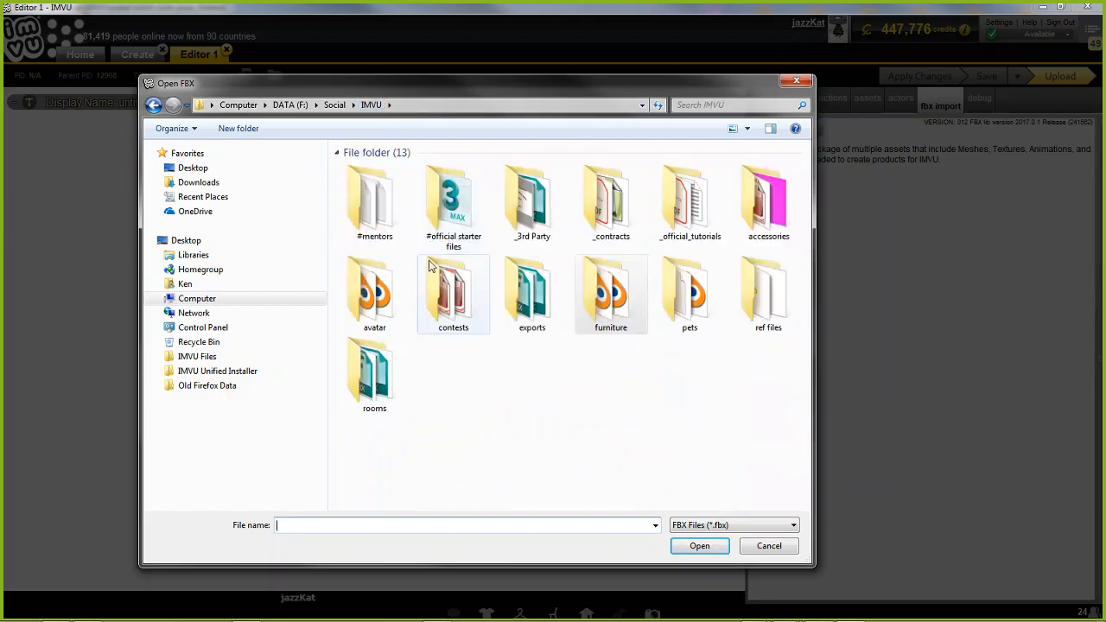
double_click(374, 298)
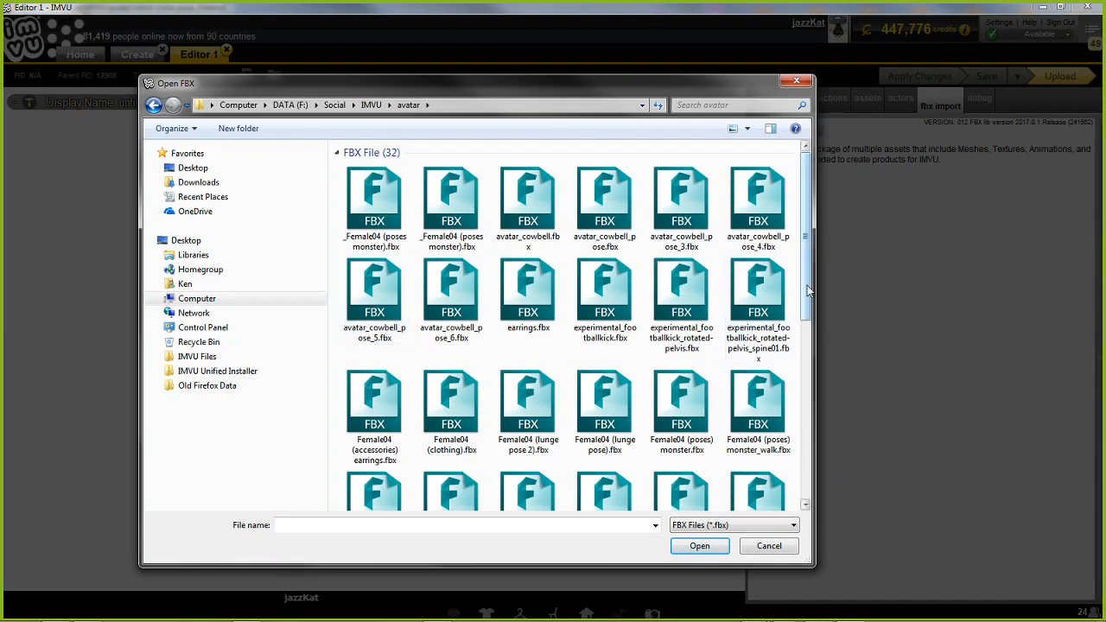
left_click_drag(807, 285, 795, 458)
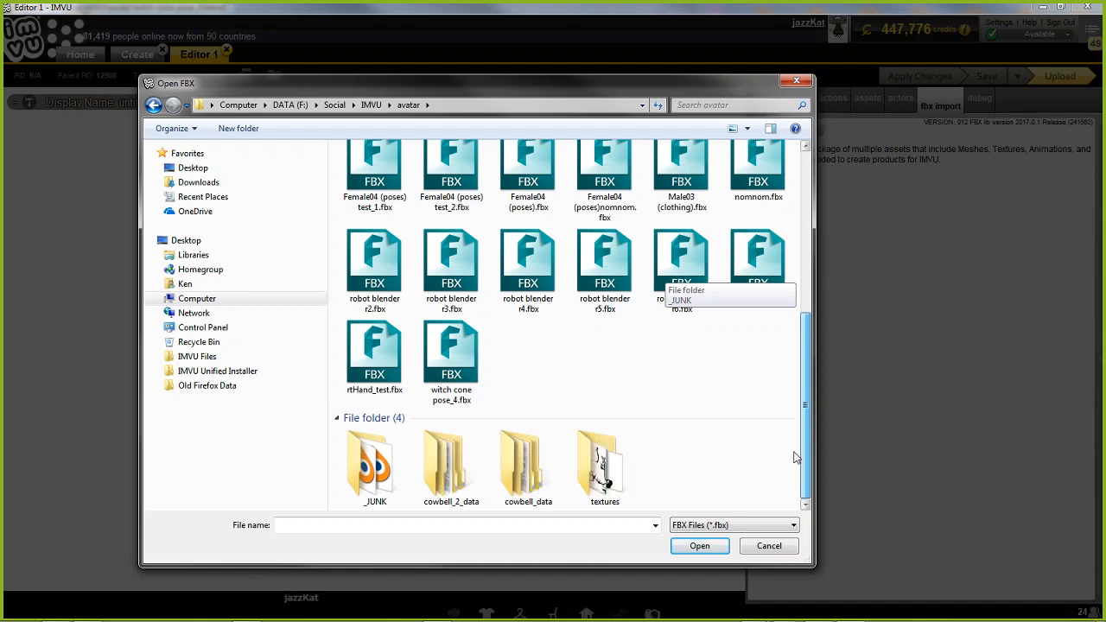
scroll(794, 458, "up", 1)
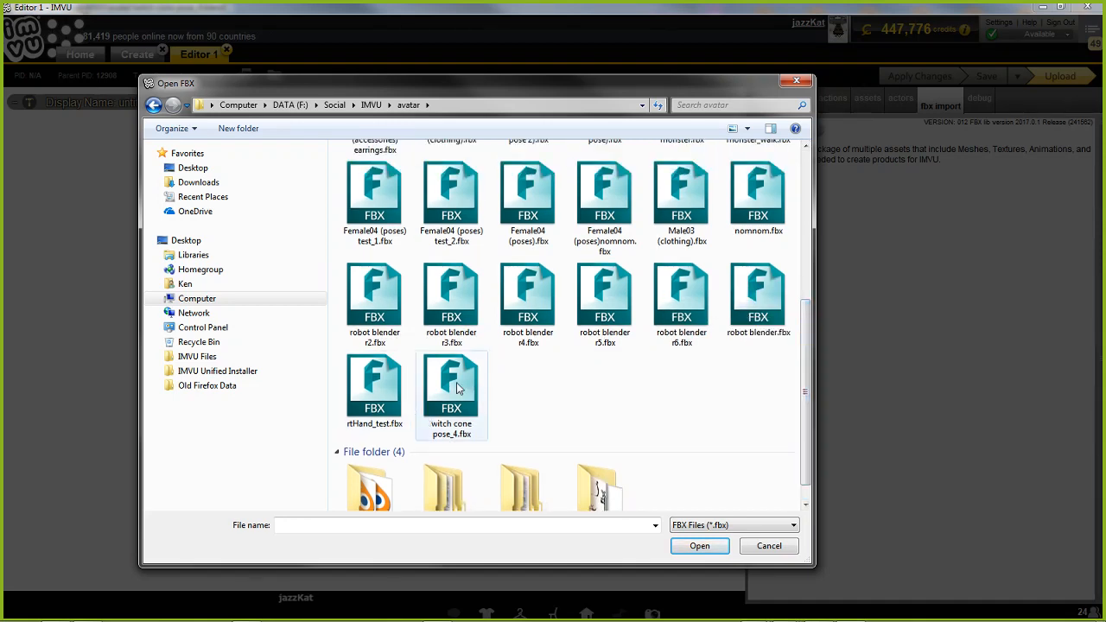
left_click(459, 389)
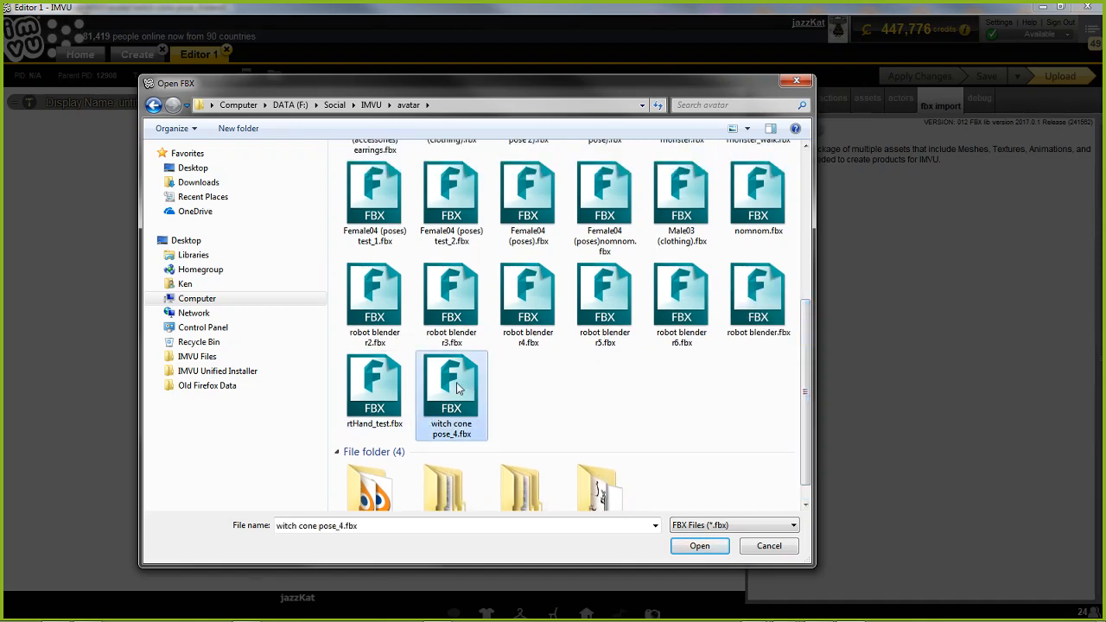
left_click(701, 547)
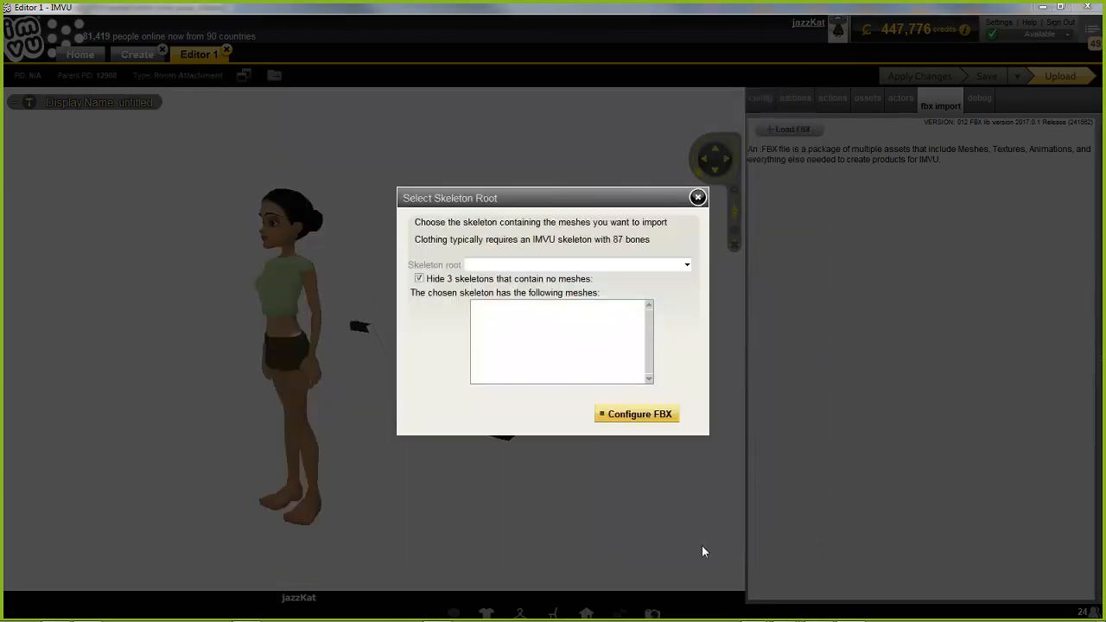
Compare the available skeleton roots with and without the skeletons that contain no meshes hidden
left_click(536, 266)
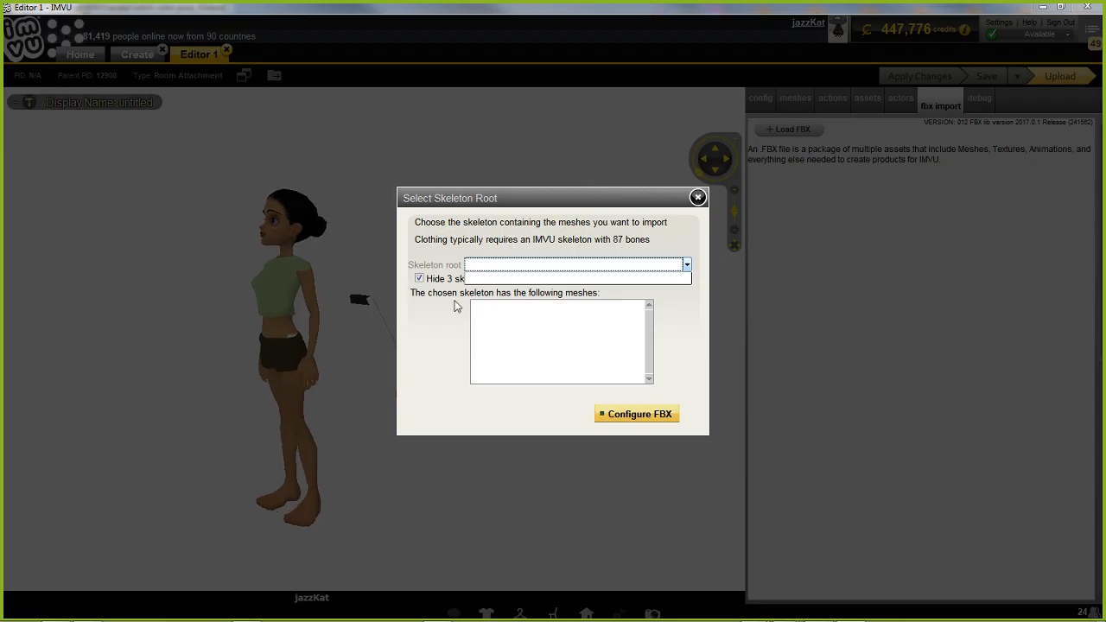
left_click(420, 280)
left_click(420, 280)
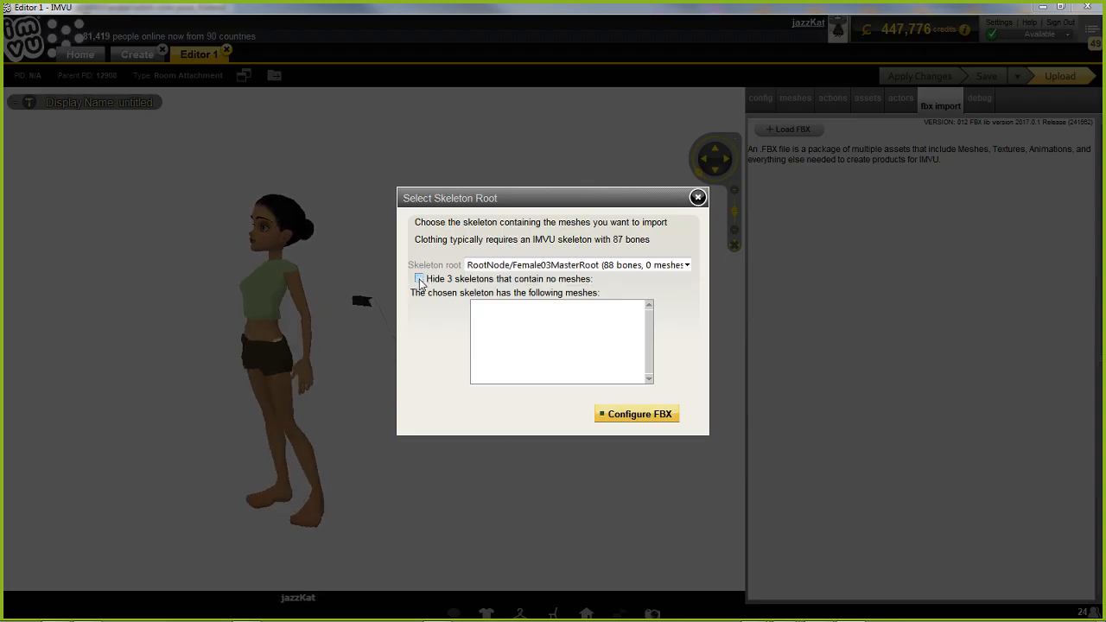
left_click(574, 266)
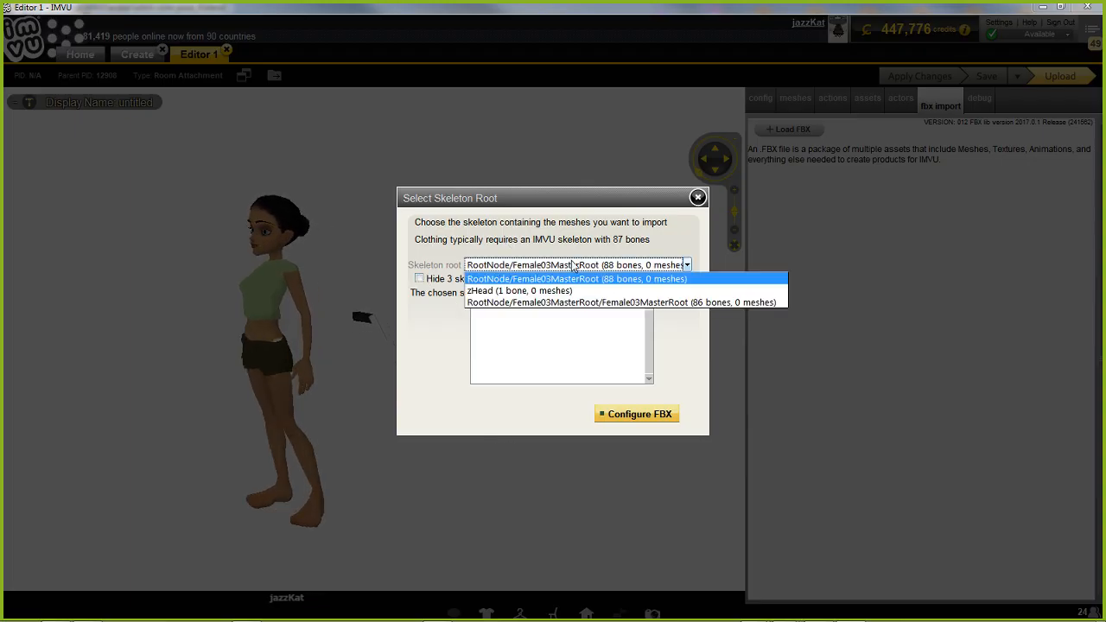
left_click(565, 231)
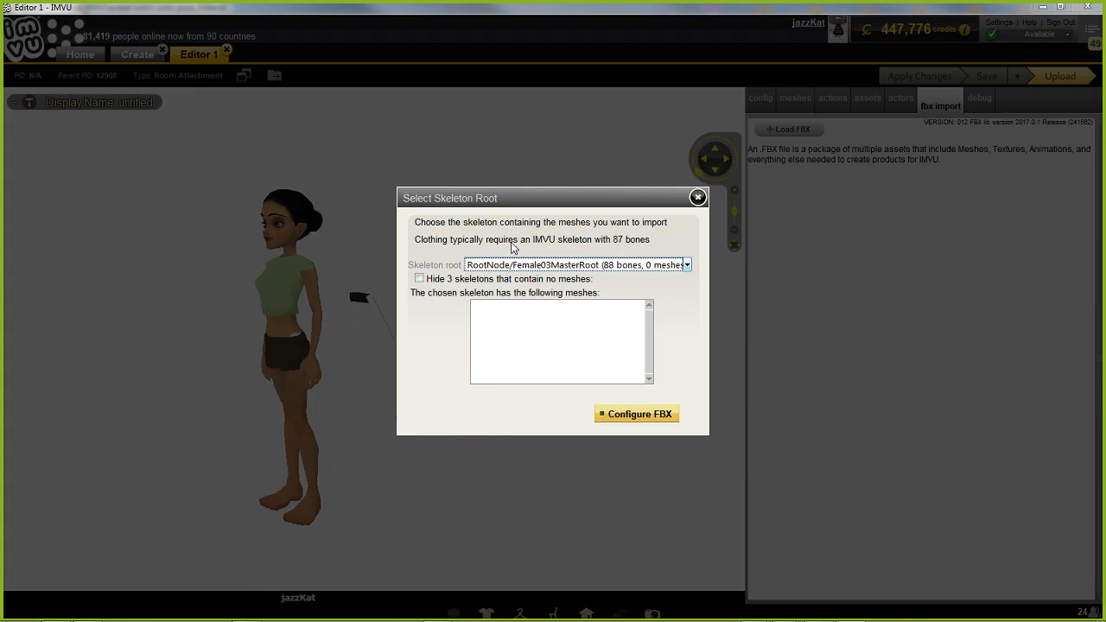
left_click(420, 279)
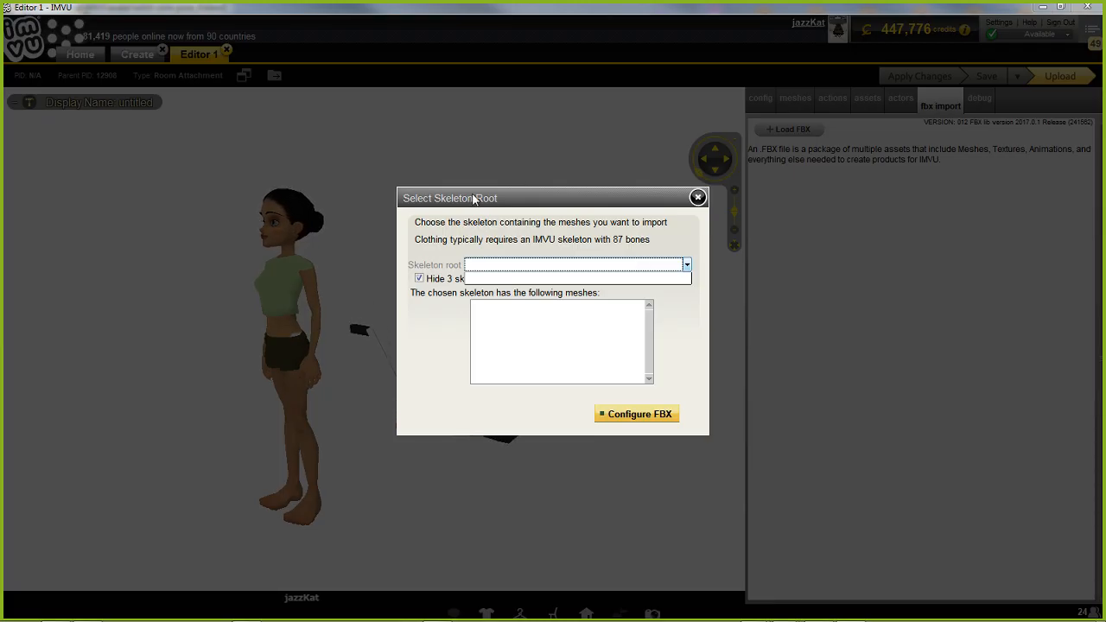
left_click(429, 314)
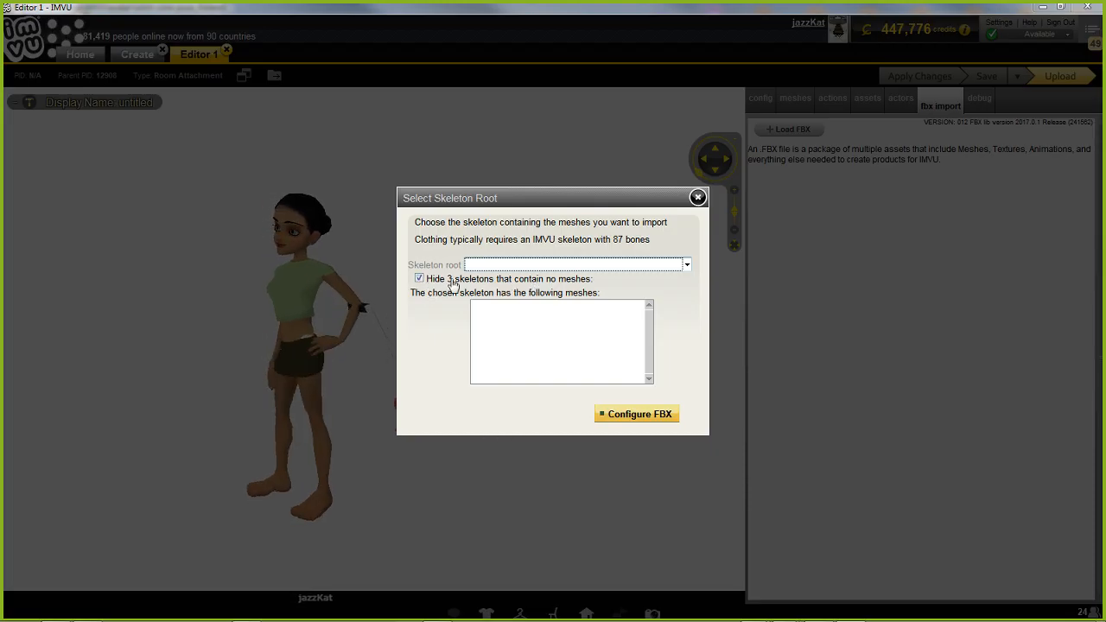
Unhide the skeletons without meshes, choose the 86-bone RootNode/Female03MasterRoot/Female03MasterRoot as skeleton root, and continue to the FBX import configuration
left_click(419, 279)
left_click(572, 265)
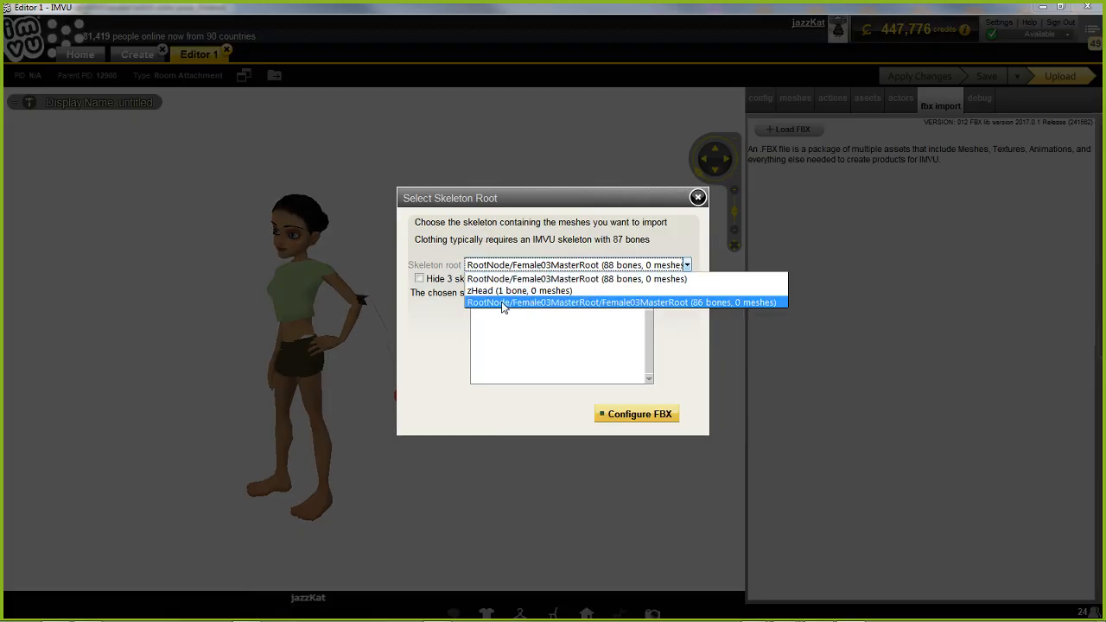
left_click(701, 303)
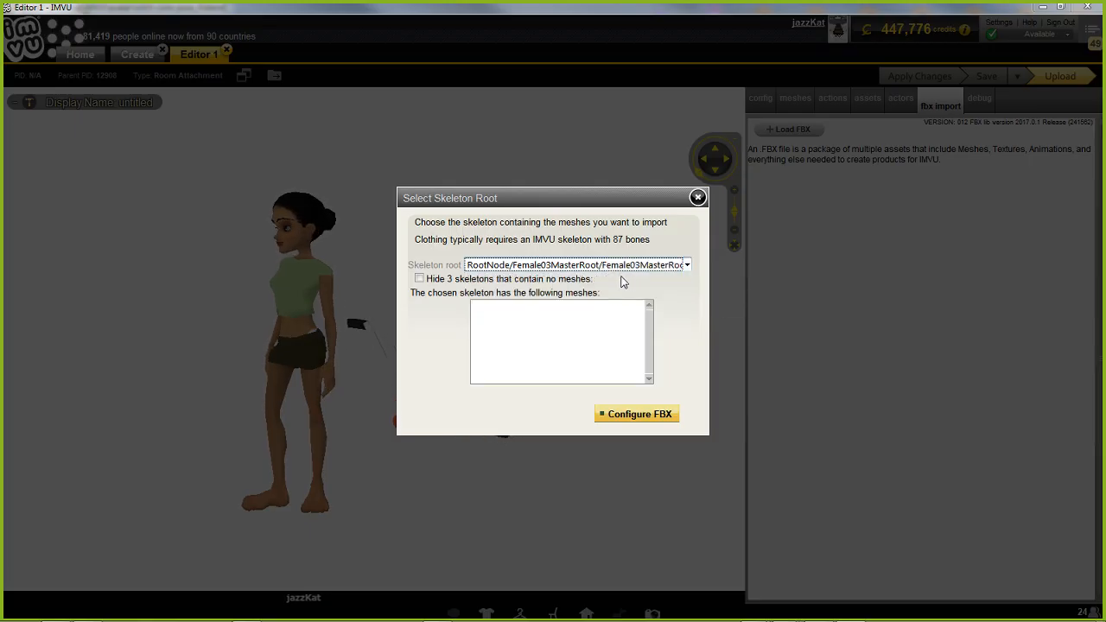
left_click(578, 269)
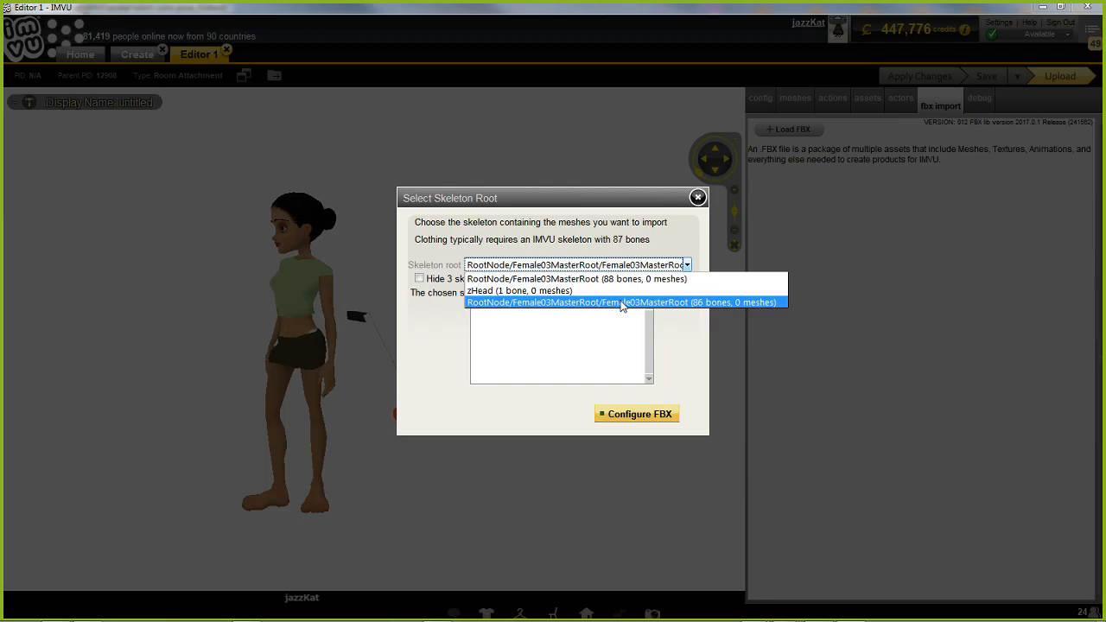
left_click(622, 303)
left_click(637, 415)
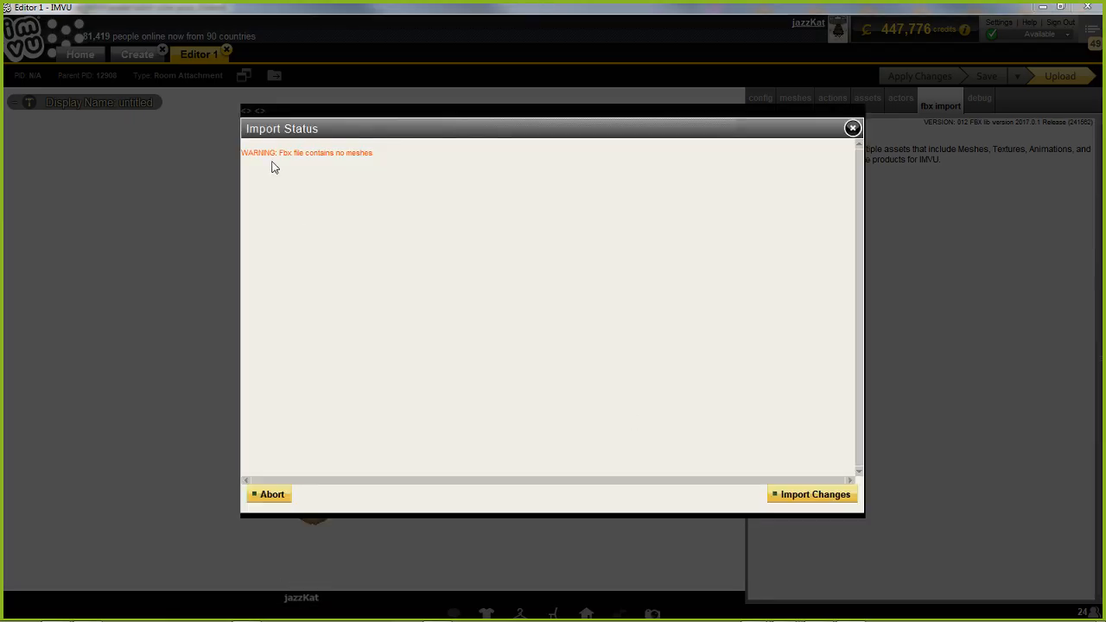
left_click(805, 498)
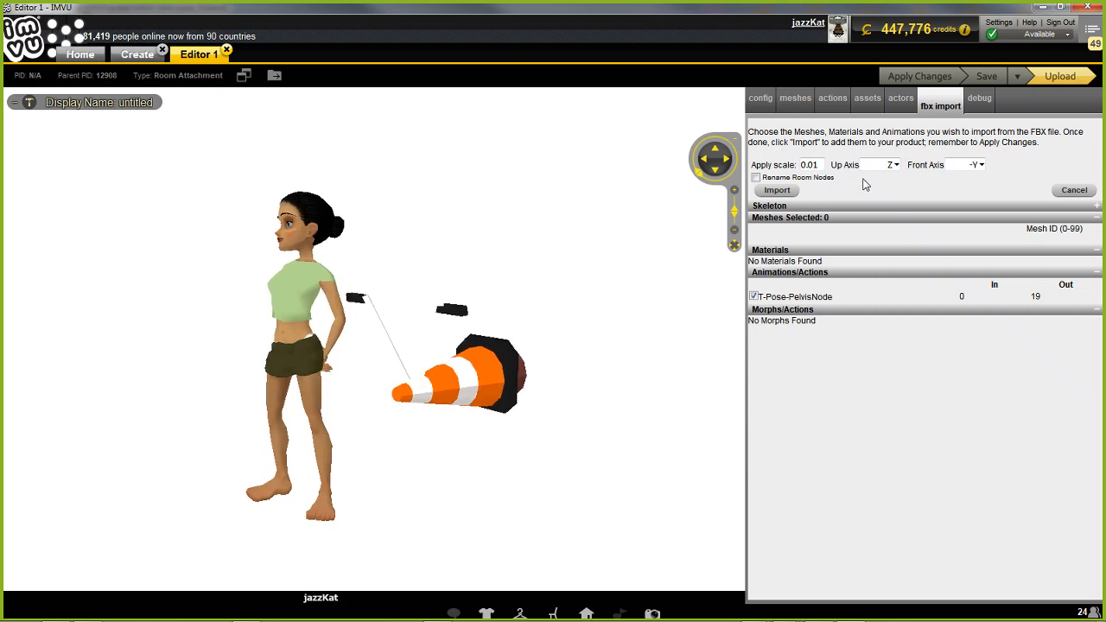
Import the T-Pose-PelvisNode animation from the FBX and apply the changes to the product
left_click(776, 192)
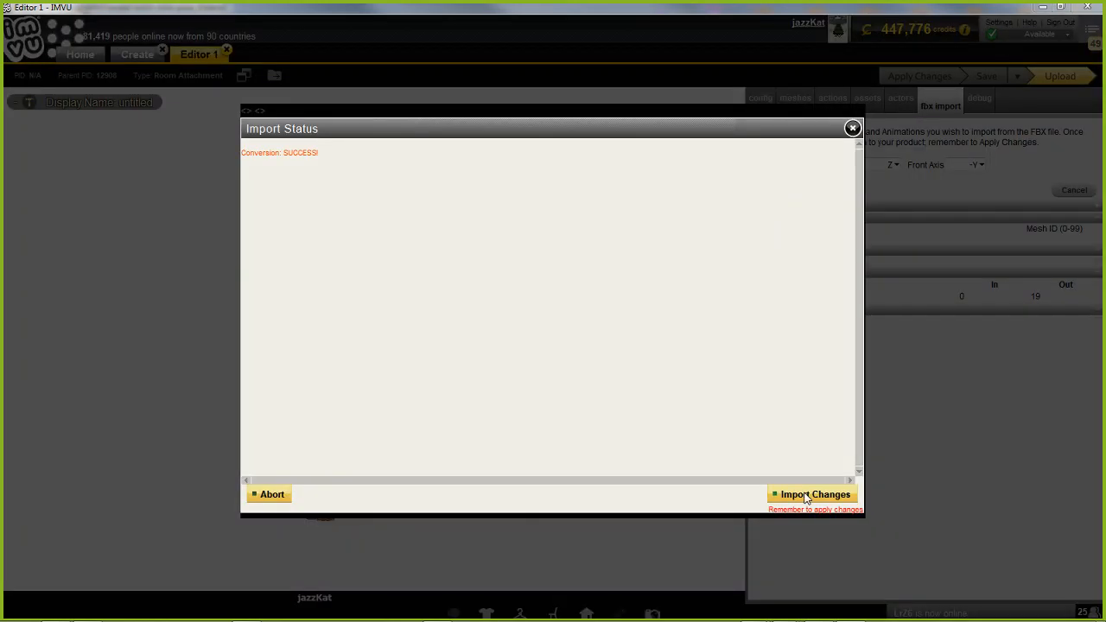
left_click(805, 495)
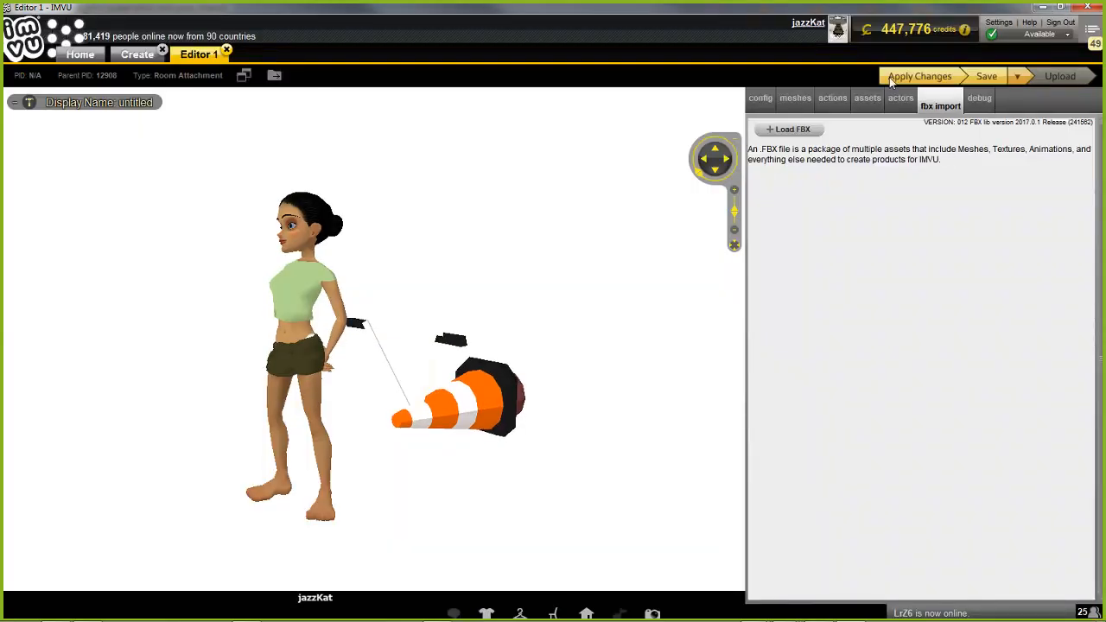
left_click(924, 77)
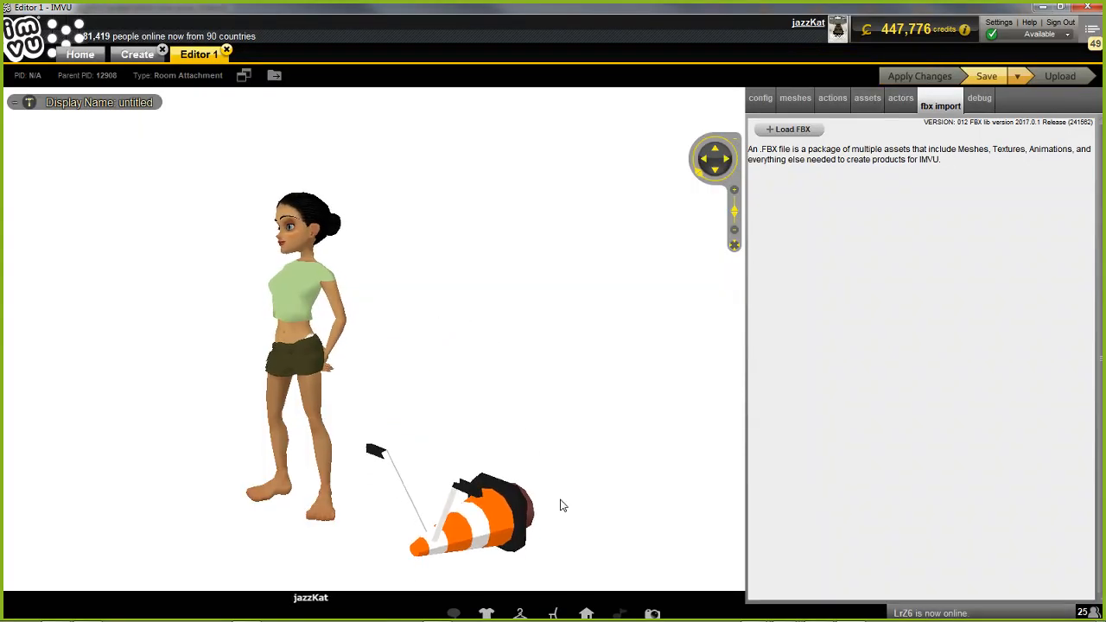
Set the product's skeleton to RootNode%2FRoot.xsf in the skeleton variables
left_click_drag(568, 506, 556, 477)
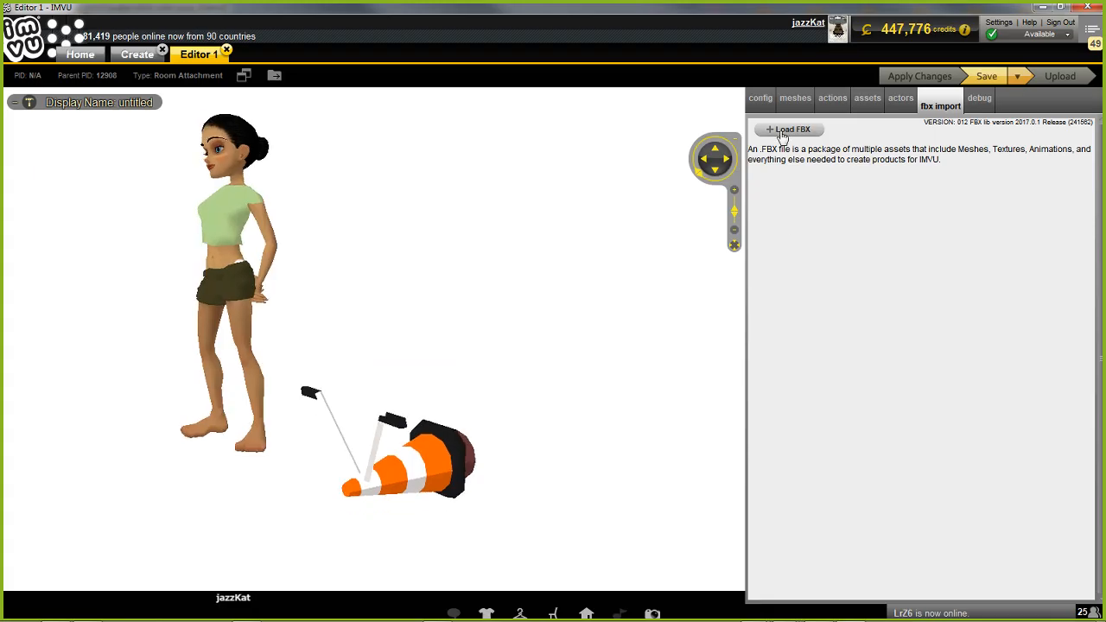
left_click(800, 104)
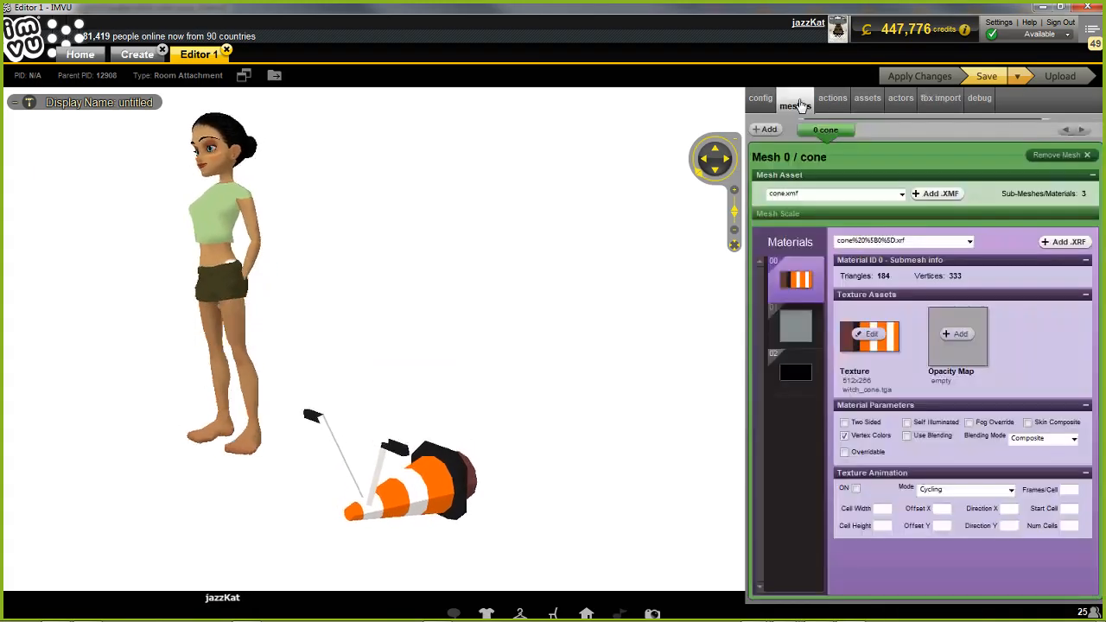
left_click(762, 100)
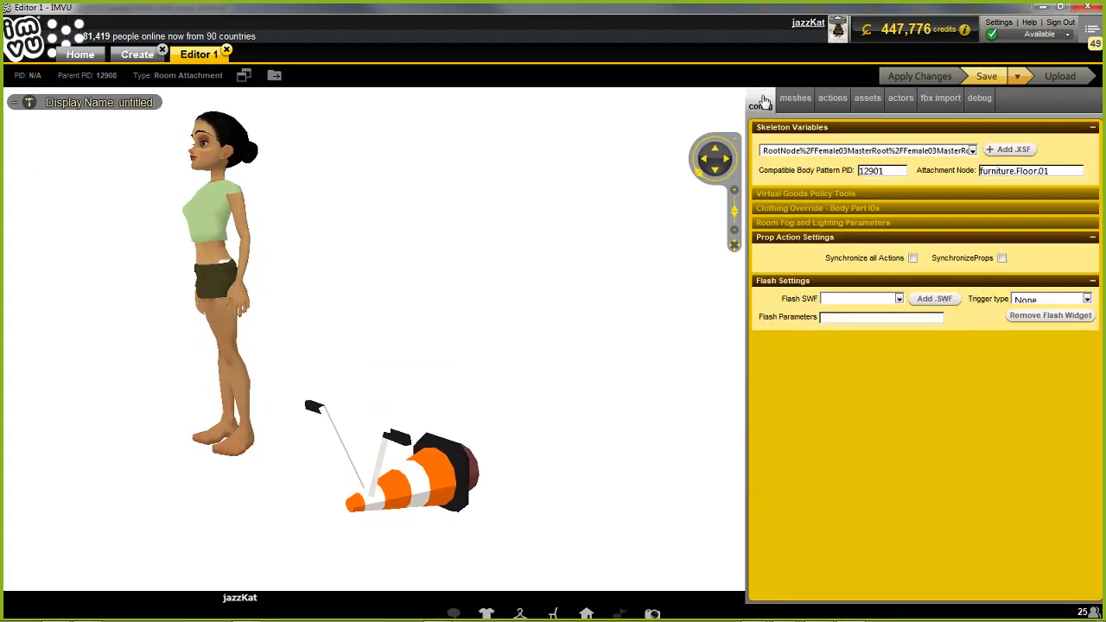
left_click(789, 151)
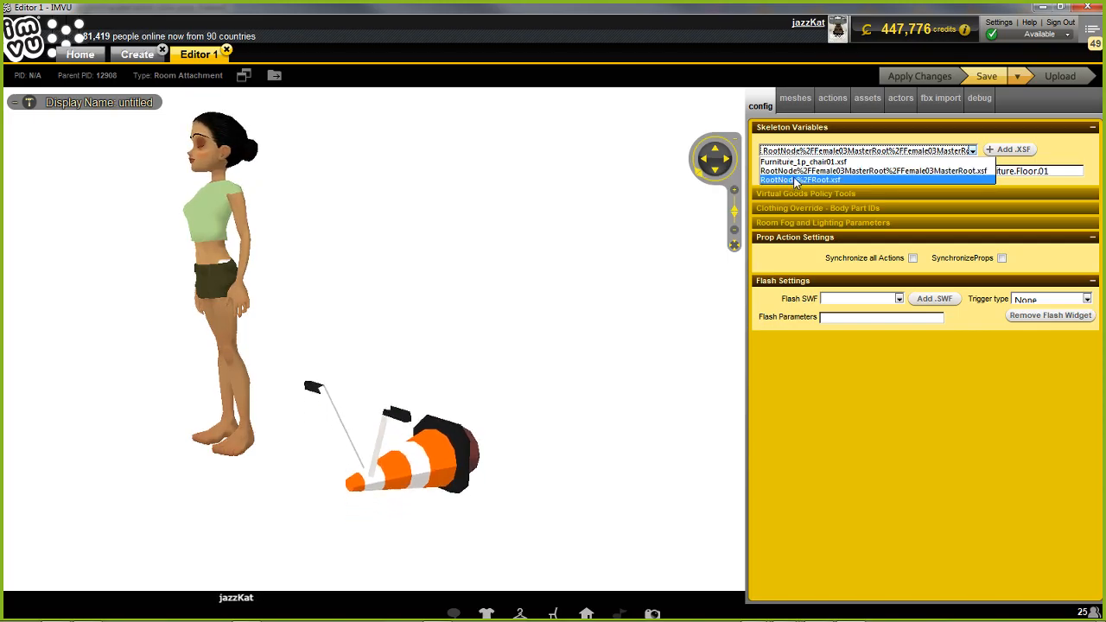
left_click(793, 180)
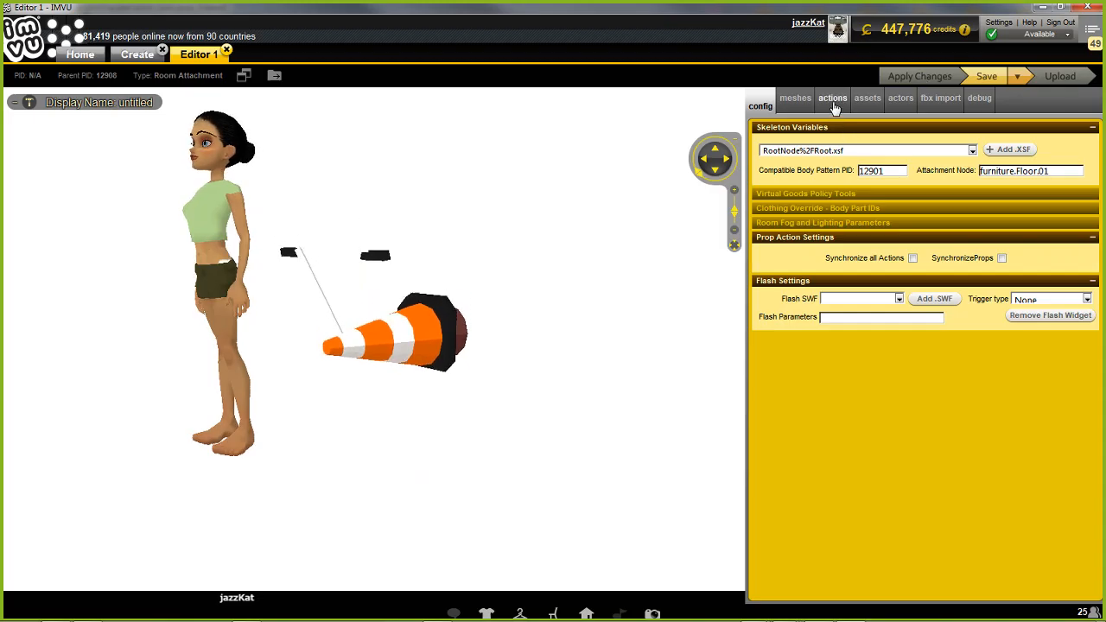
Add a second action with trigger stance.Idle, type Avatar, 0 ensembles played, and Pick same Ensemble after playing
left_click(832, 100)
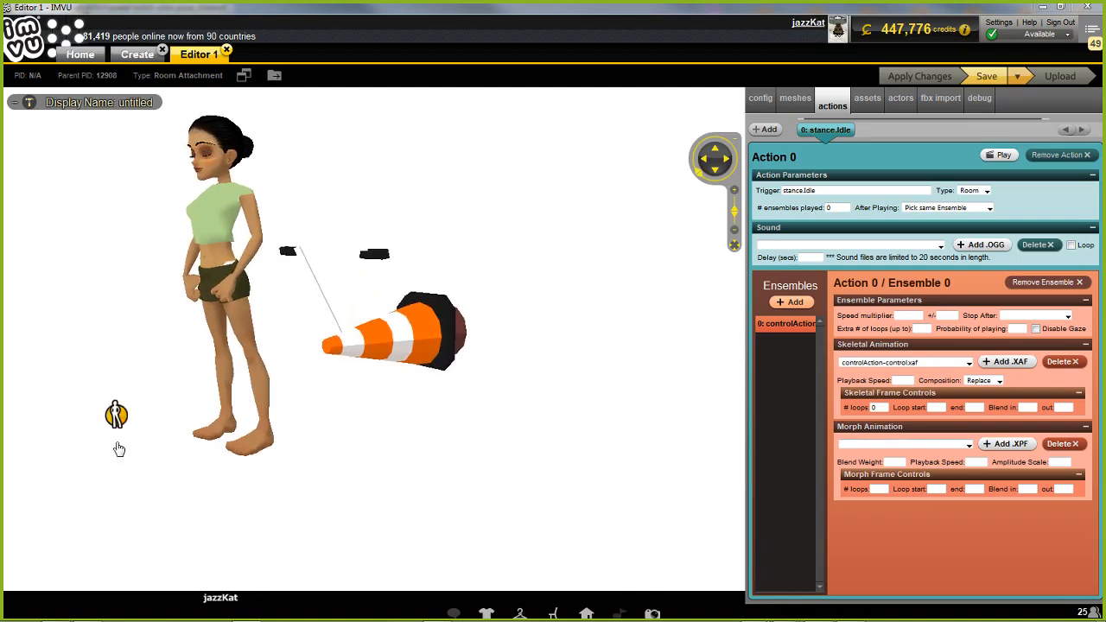
left_click(767, 130)
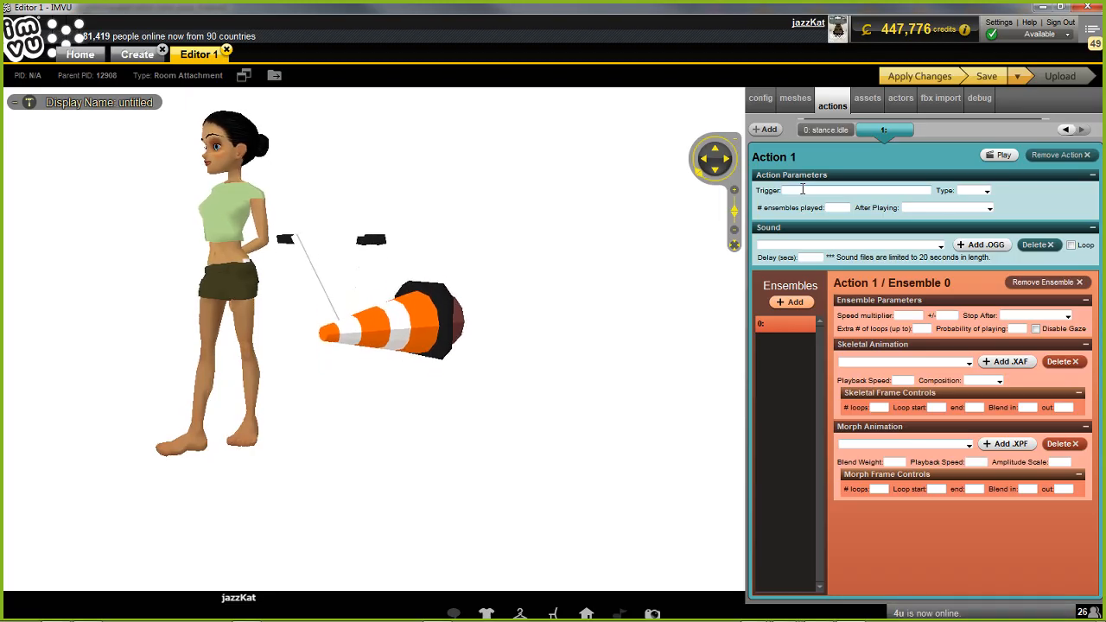
type("stance.Idle")
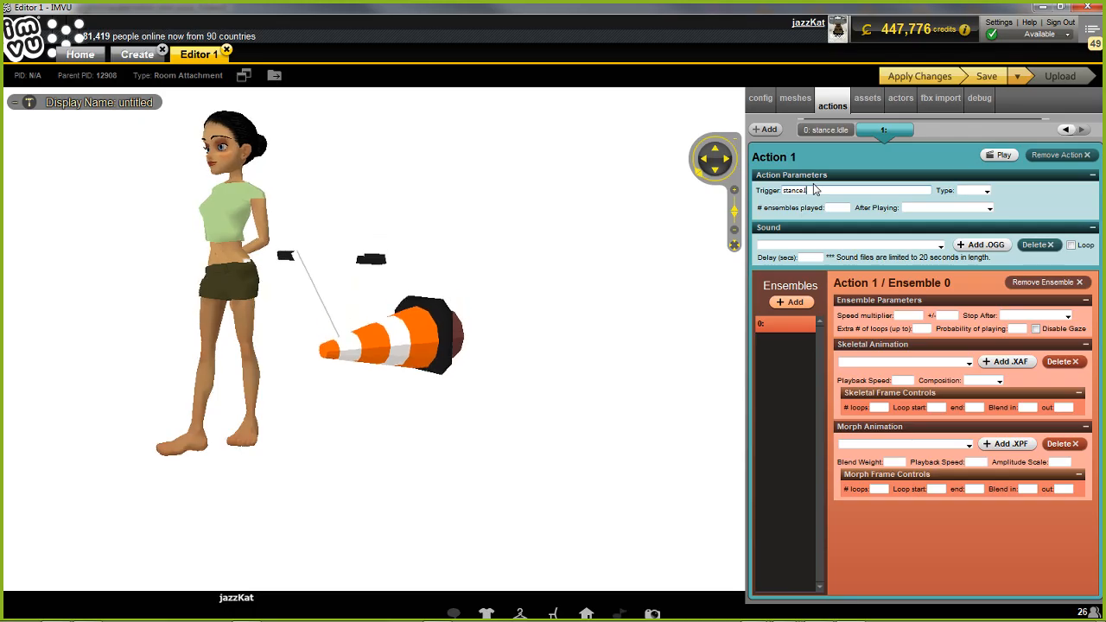
left_click(989, 192)
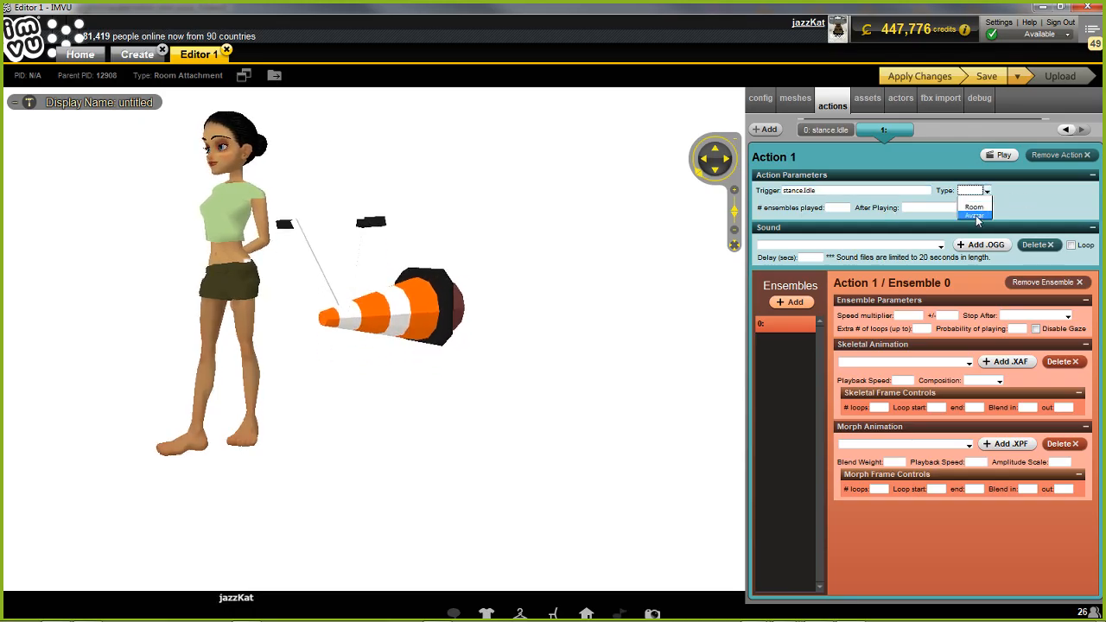
left_click(976, 216)
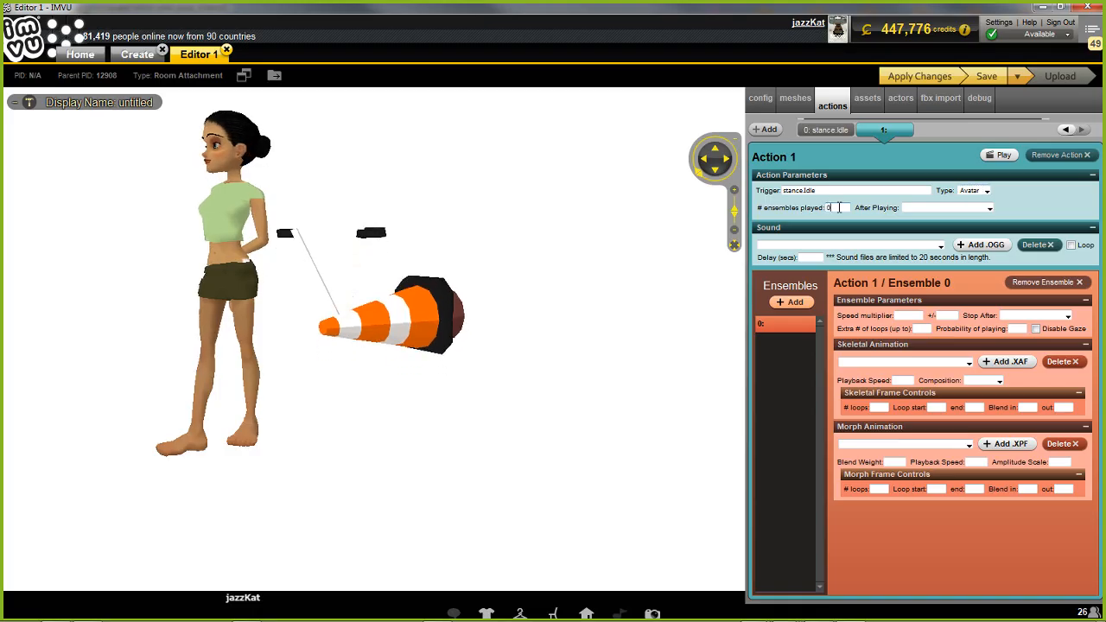
left_click(990, 208)
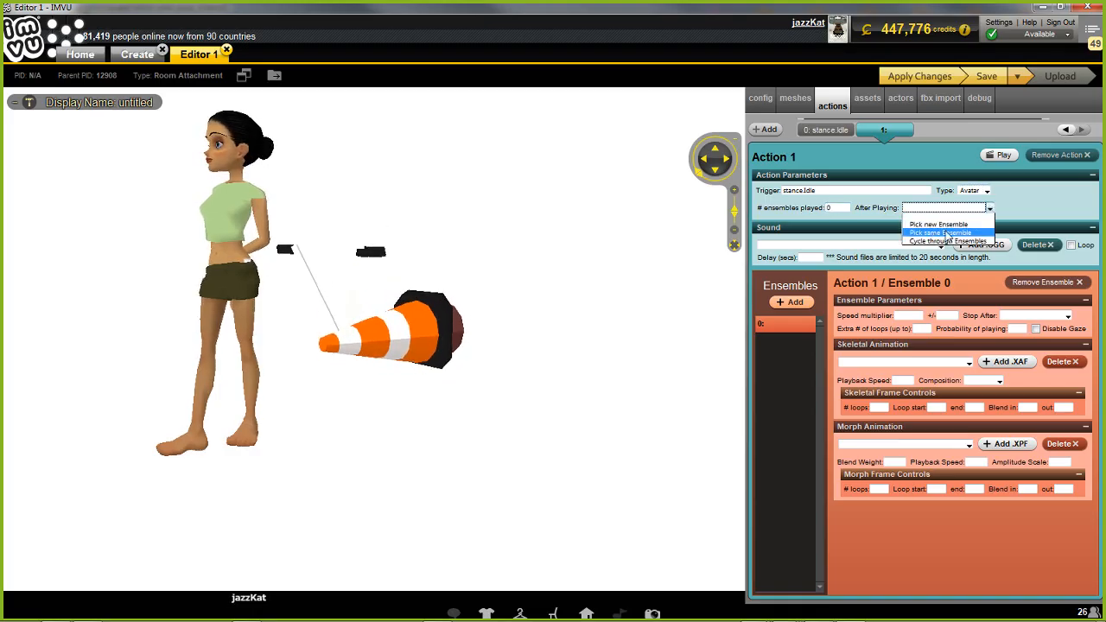
left_click(941, 233)
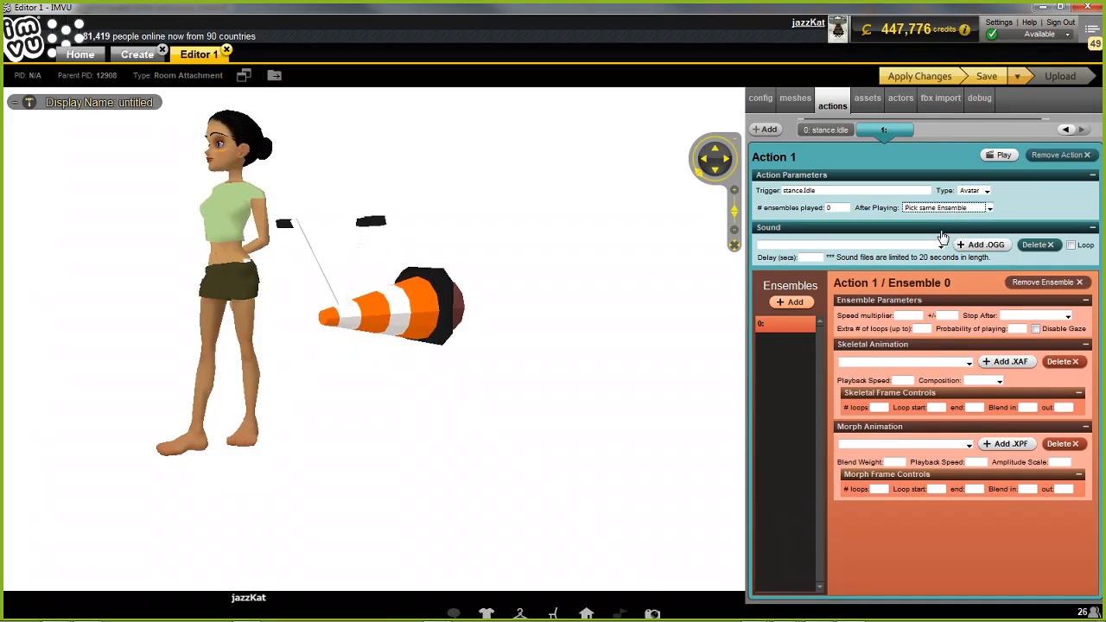
Assign T-Pose-PelvisNode.xaf as the second action's skeletal animation with Replace composition and apply the changes
left_click(904, 363)
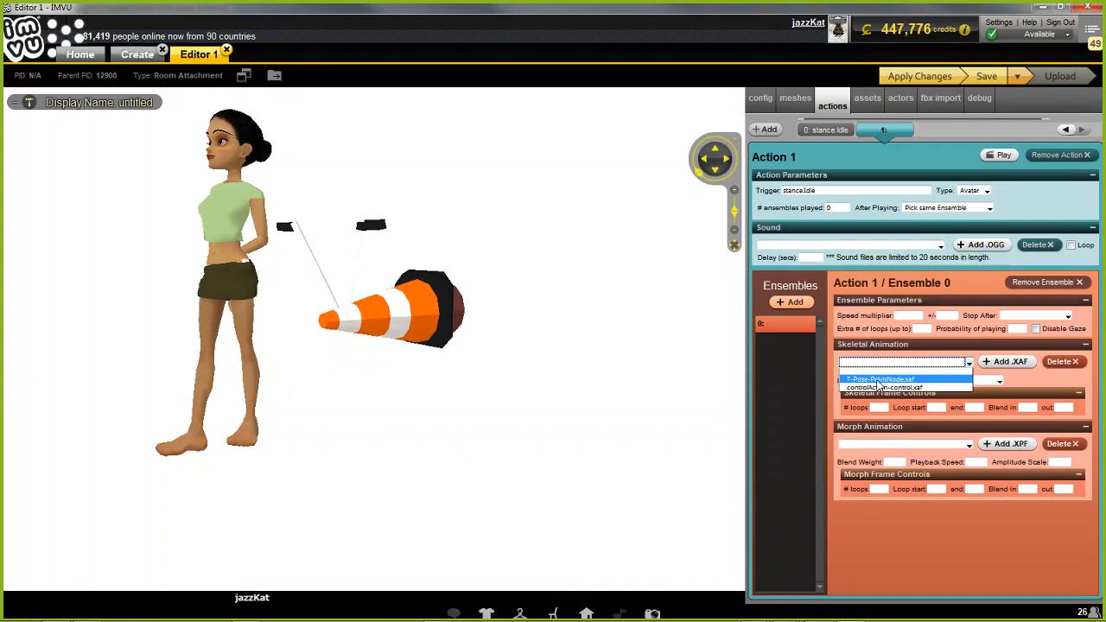
left_click(879, 380)
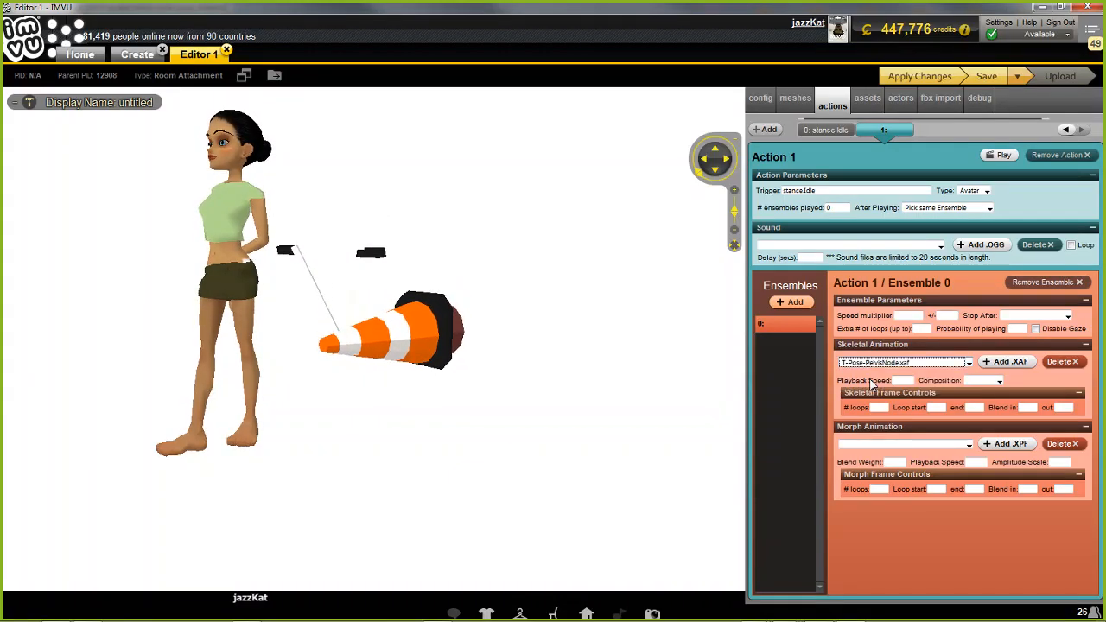
left_click(995, 381)
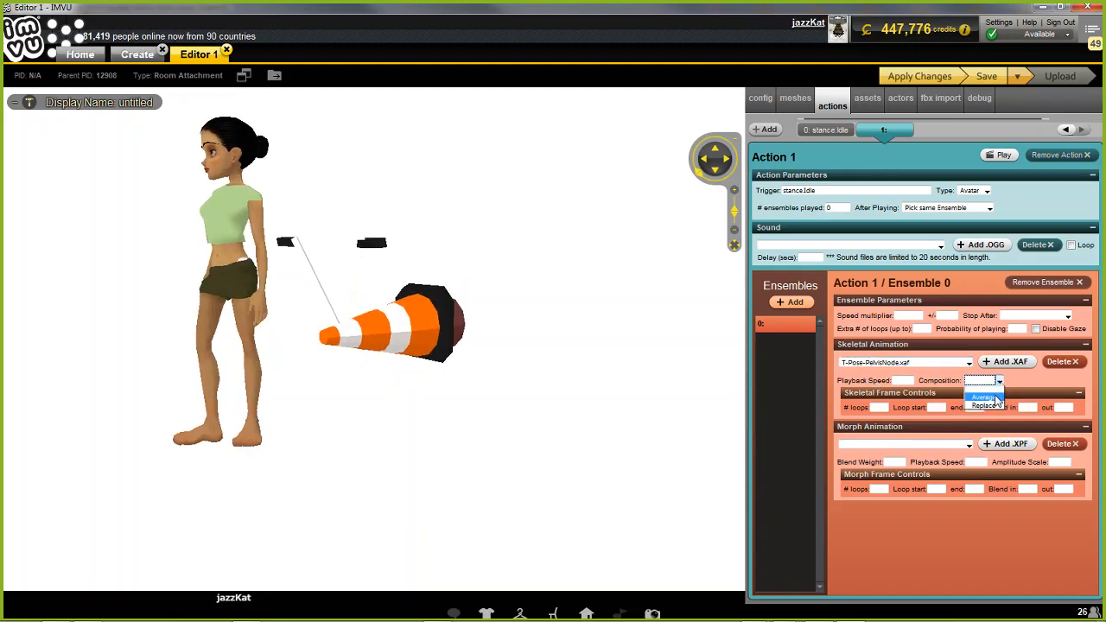
left_click(985, 406)
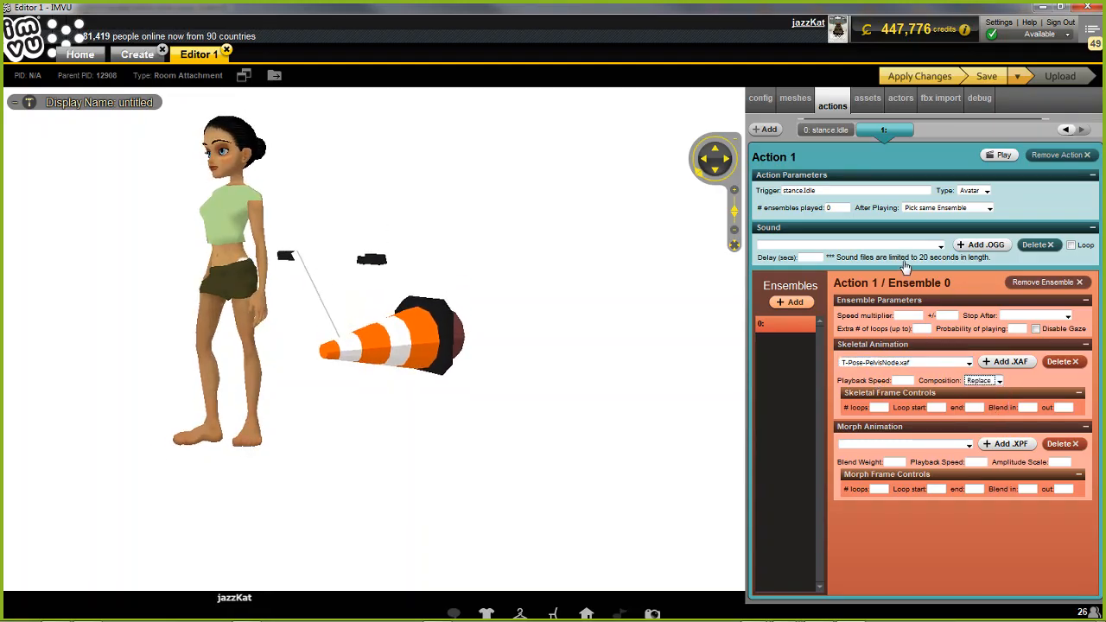
left_click(917, 76)
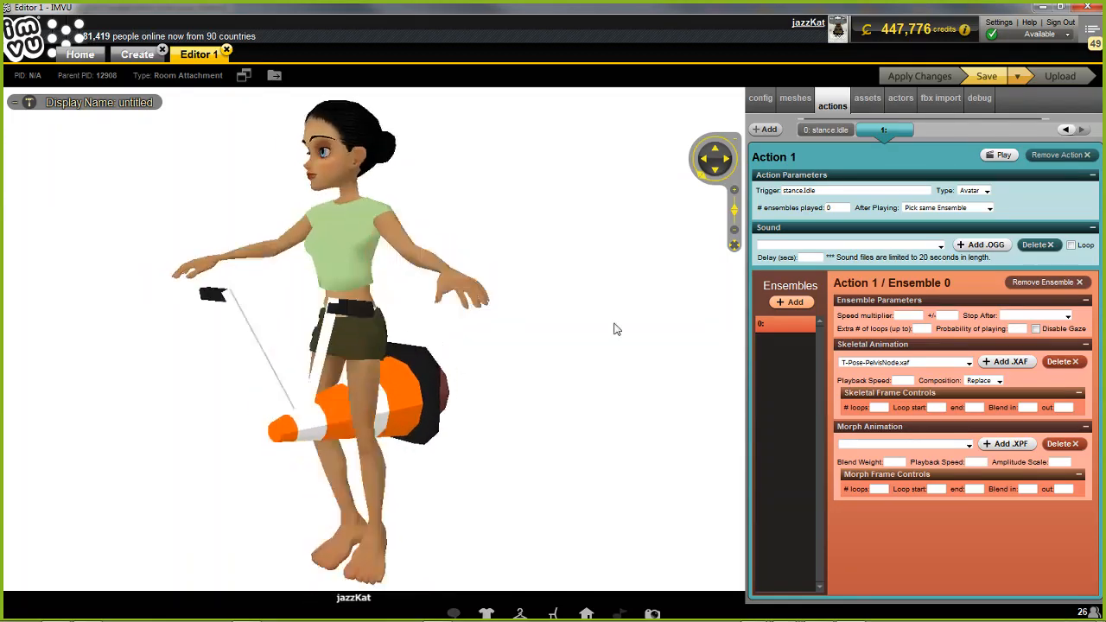
Set the skeletal frame controls to 0 loops, loop start 1 and loop end 60, and apply the changes
left_click(881, 407)
type("0")
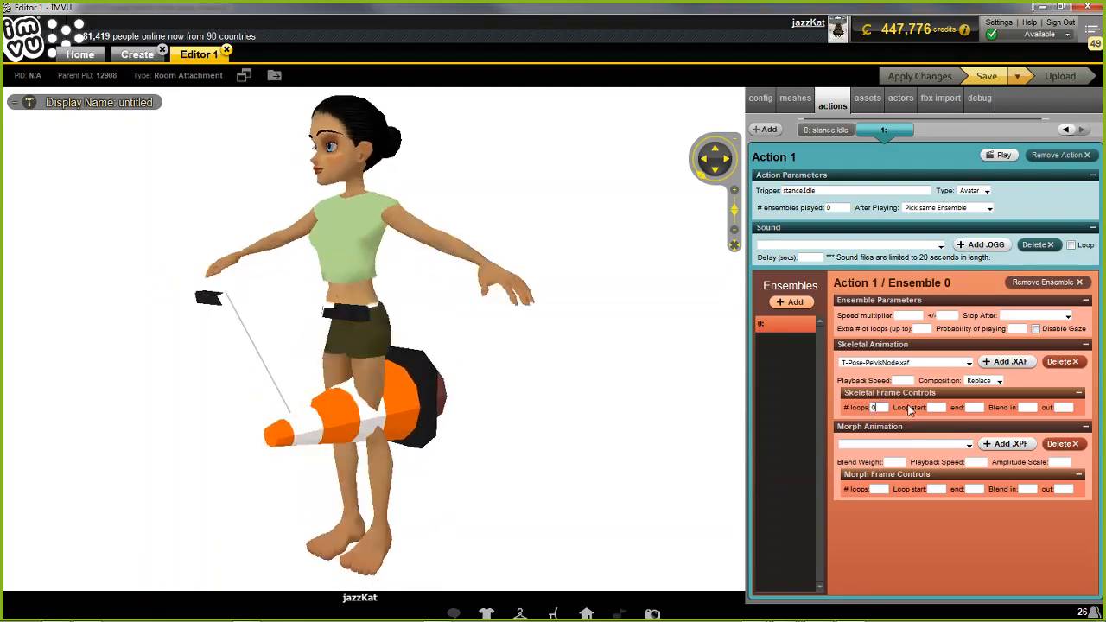
left_click(939, 406)
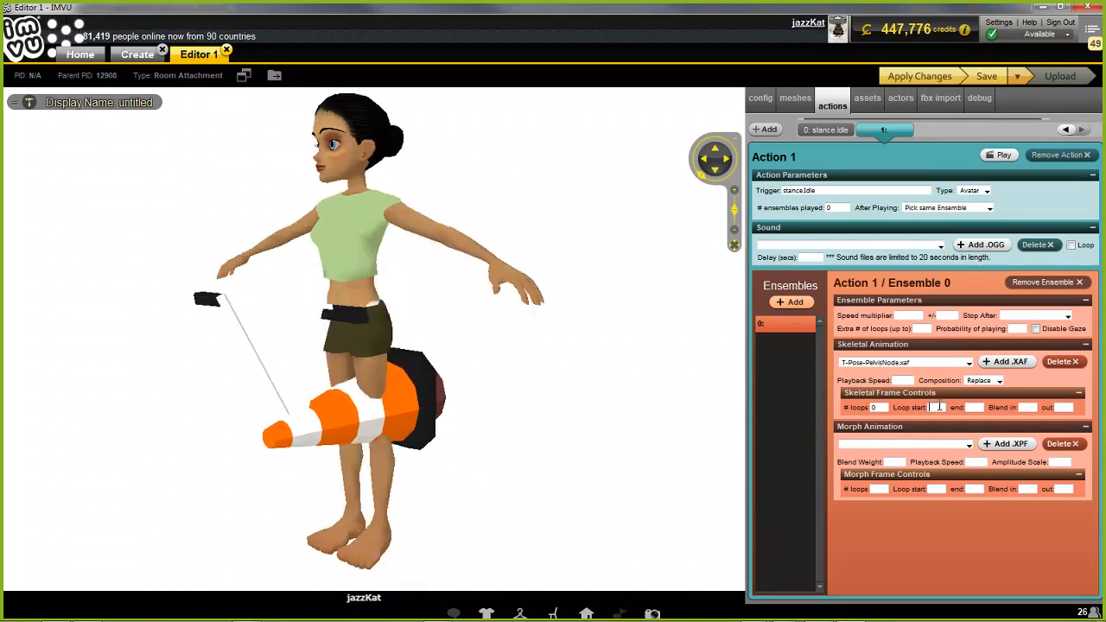
type("1")
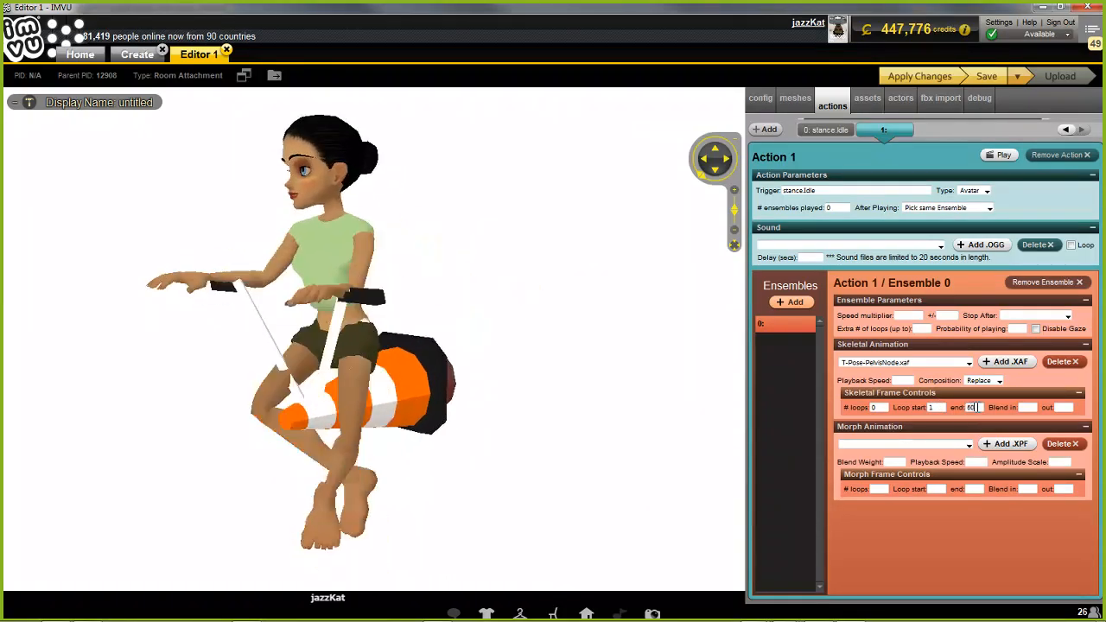
left_click(1029, 406)
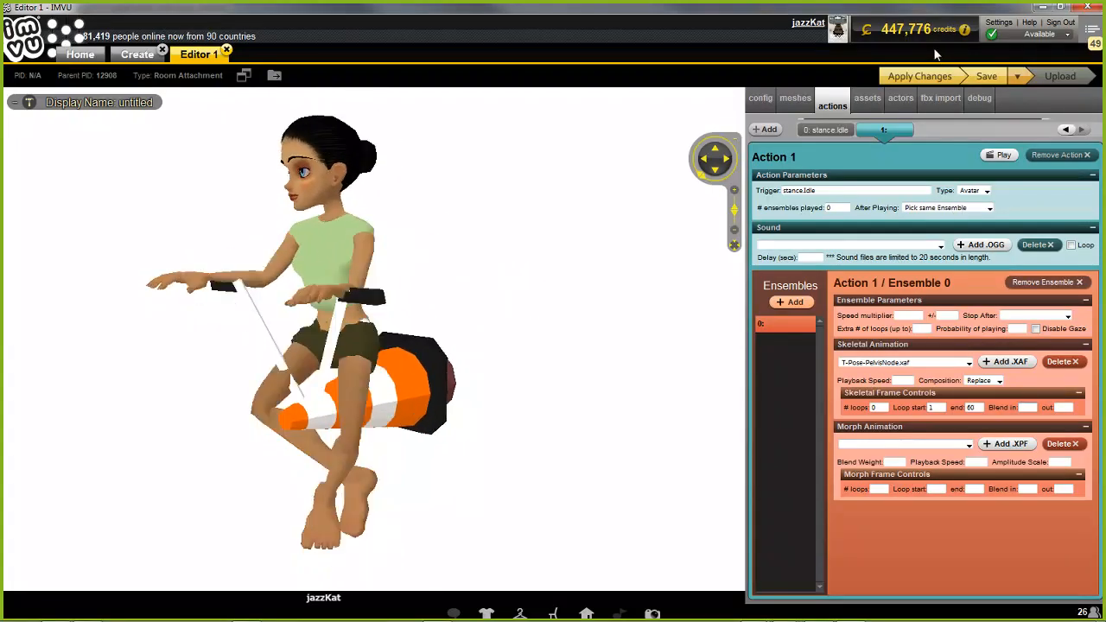
left_click(919, 76)
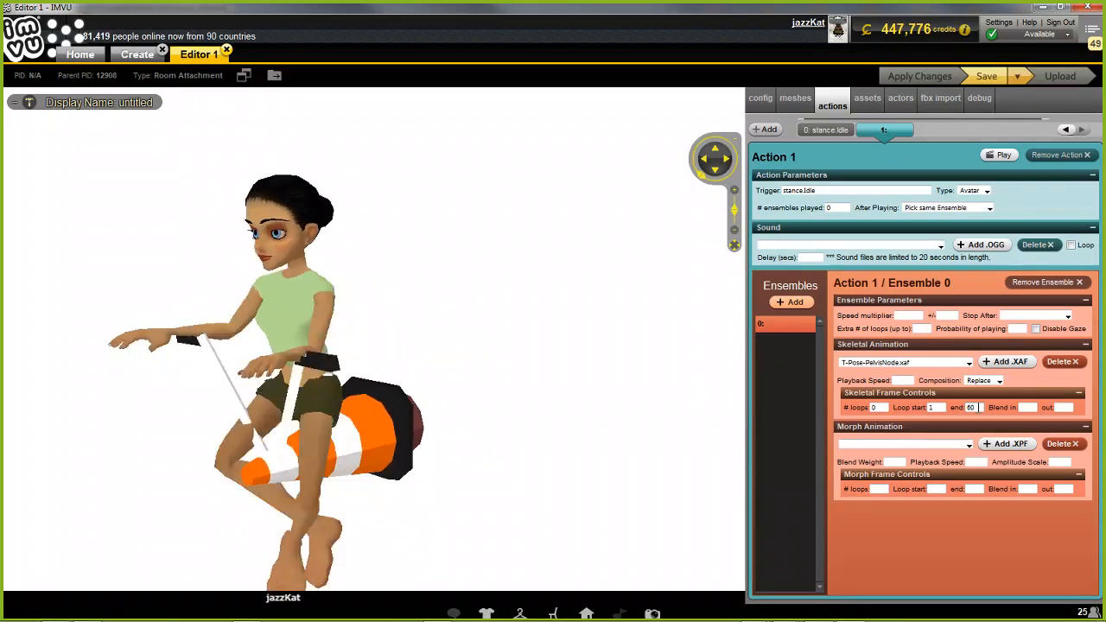
Check the riding pose's keyframes in Blender, return to the IMVU editor, set the skeletal loop end to 9 and apply the changes
mouse_move(784, 616)
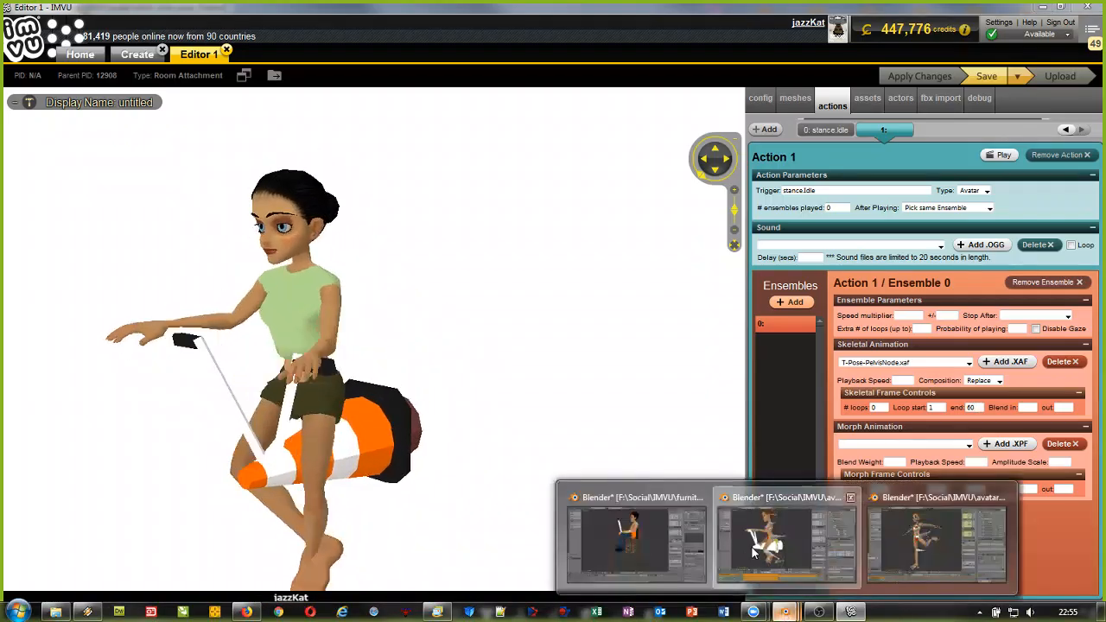
left_click(784, 545)
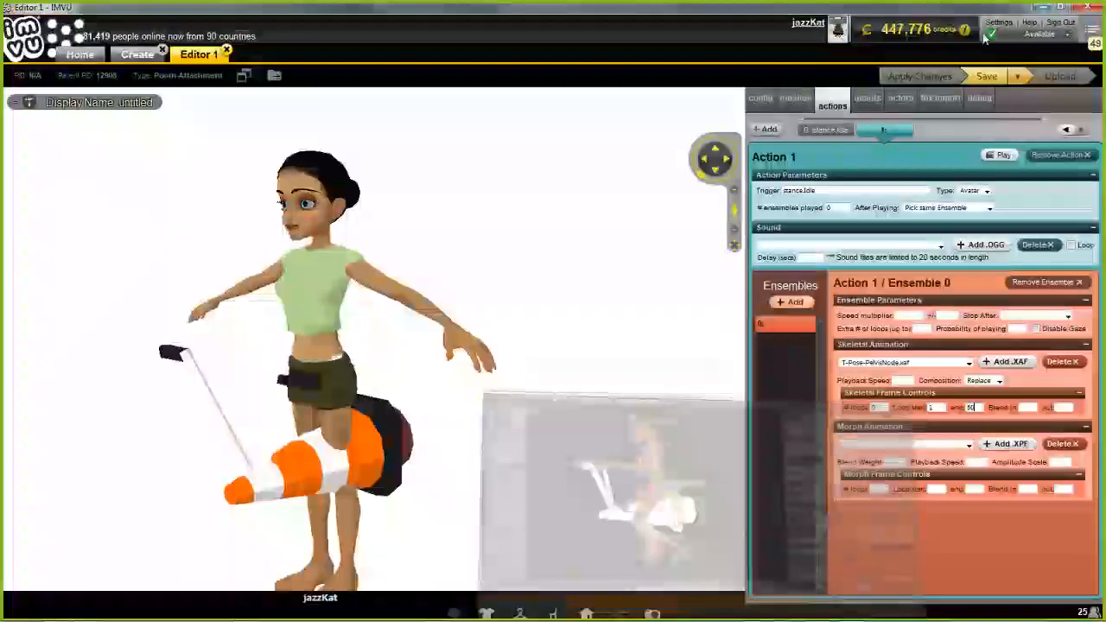
key("Tab")
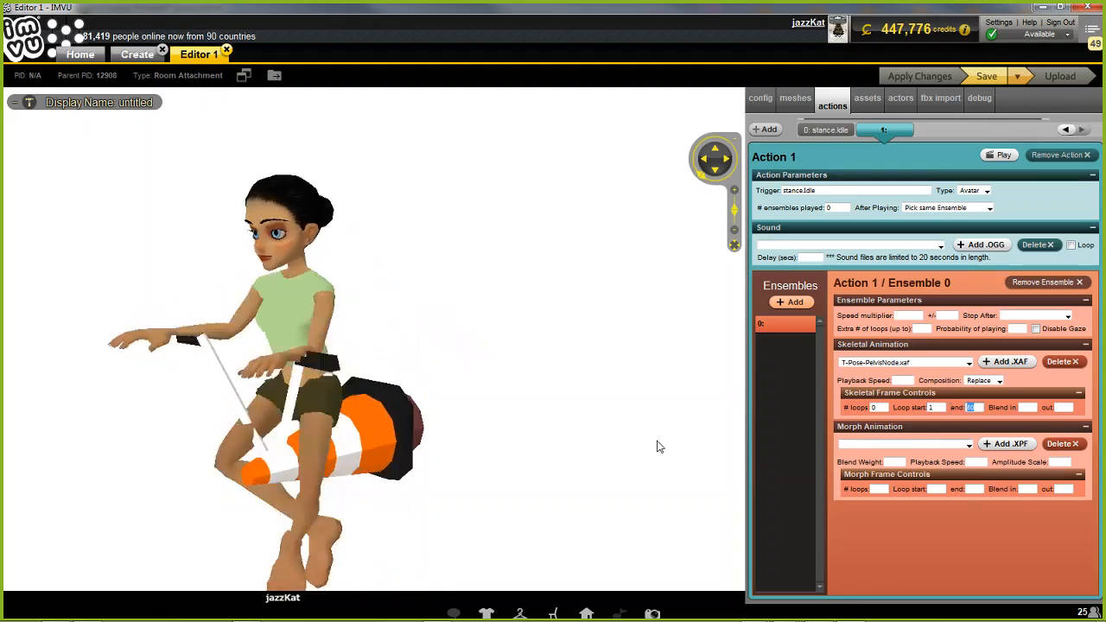
type("20")
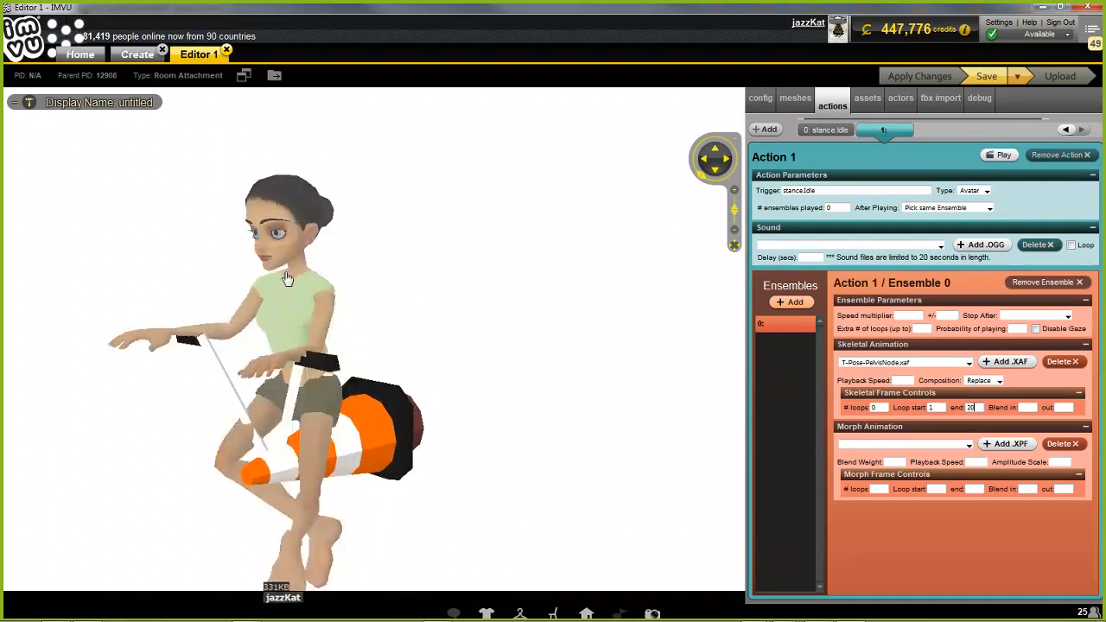
double_click(973, 407)
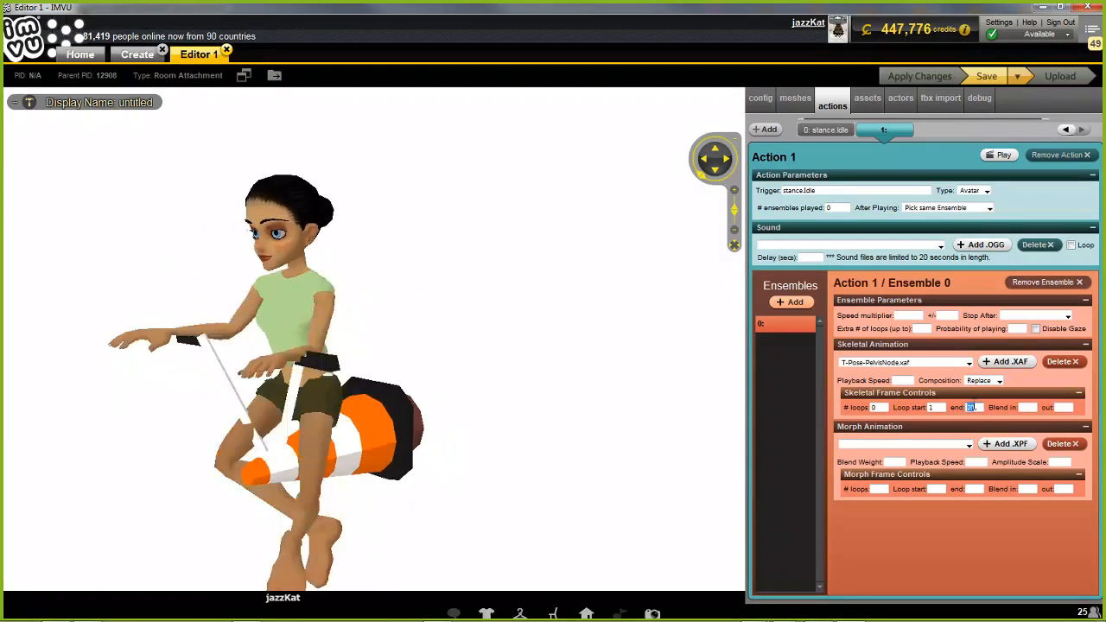
type("9")
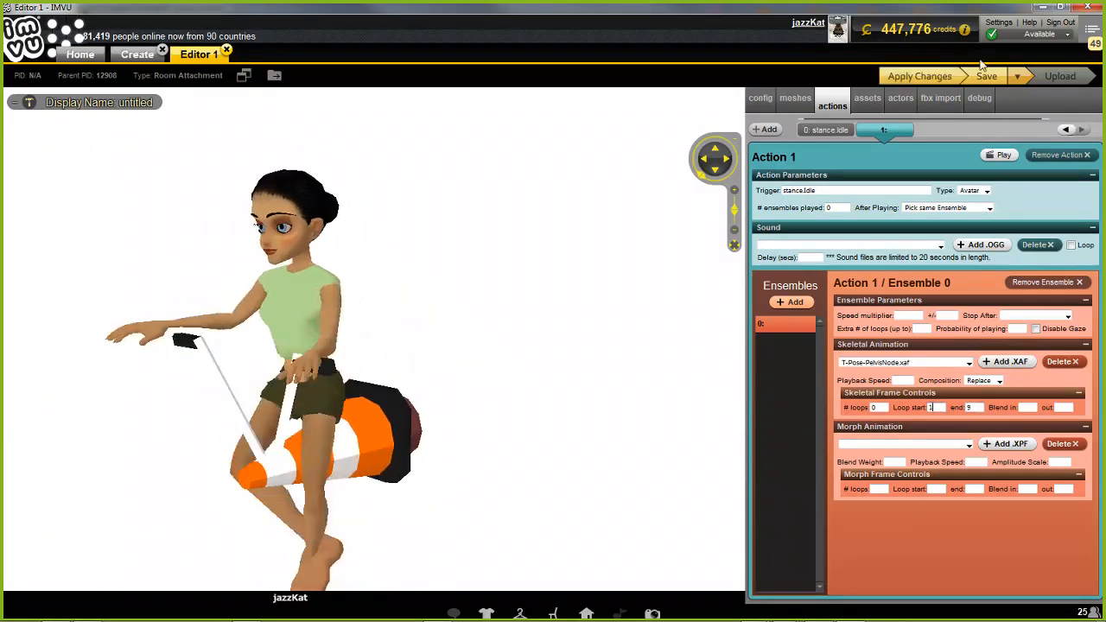
left_click(921, 76)
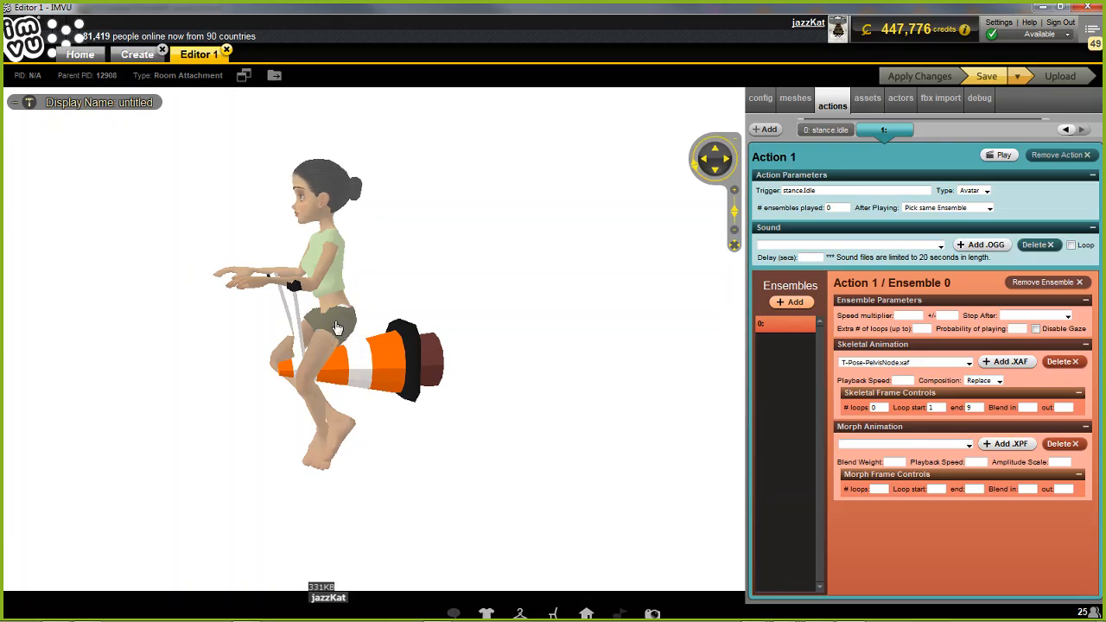
left_click_drag(446, 465, 469, 469)
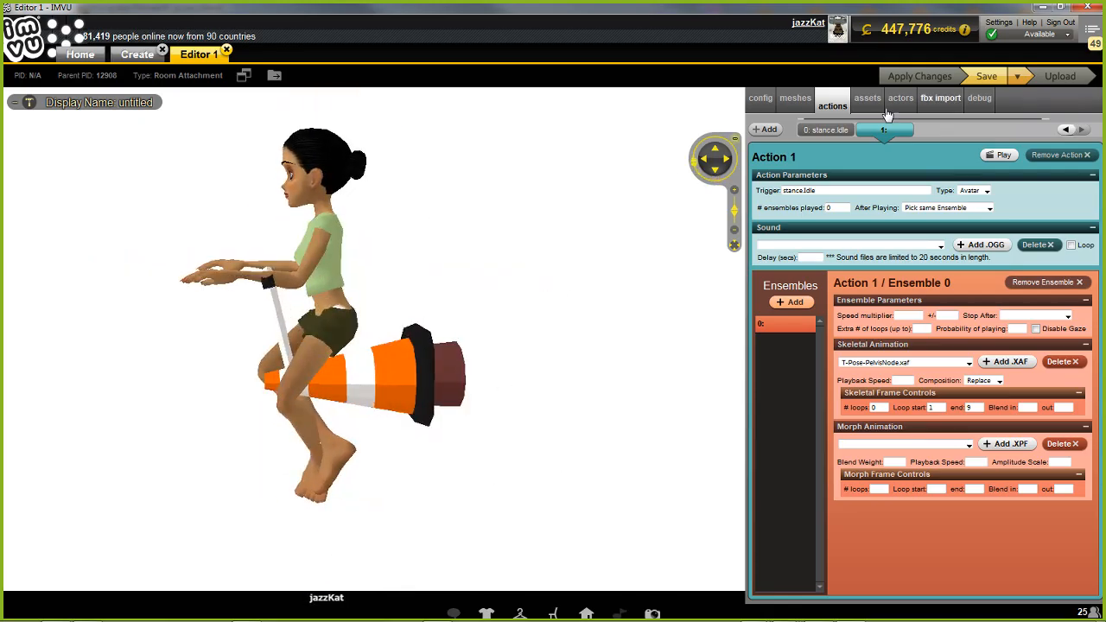
Save the project under the new name witches cone v3 in the IMVU Projects folder
left_click(1018, 77)
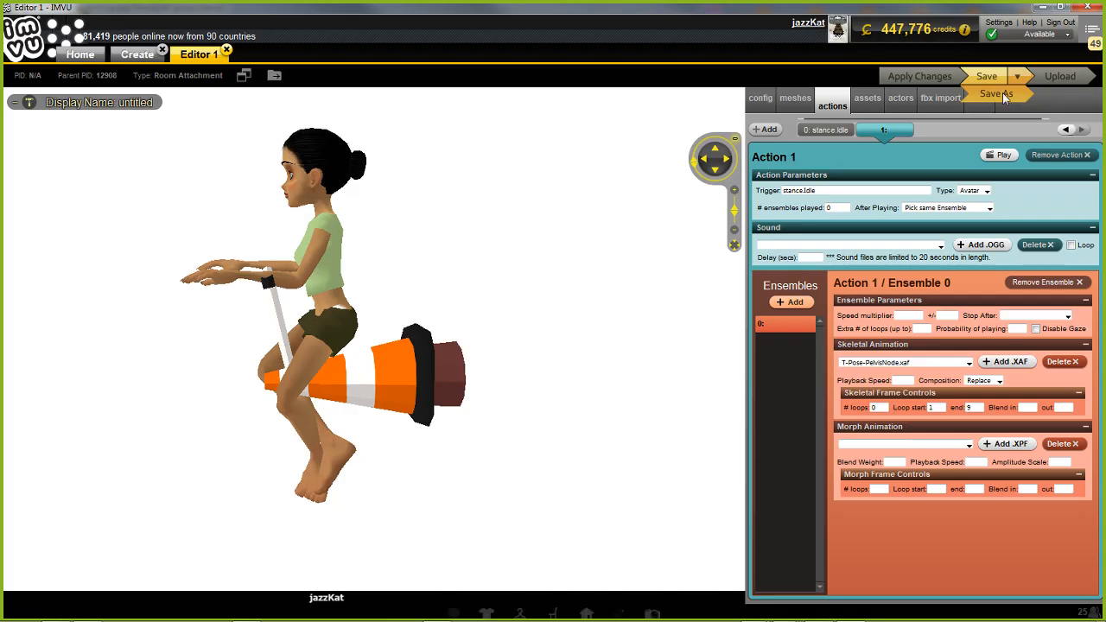
left_click(1001, 93)
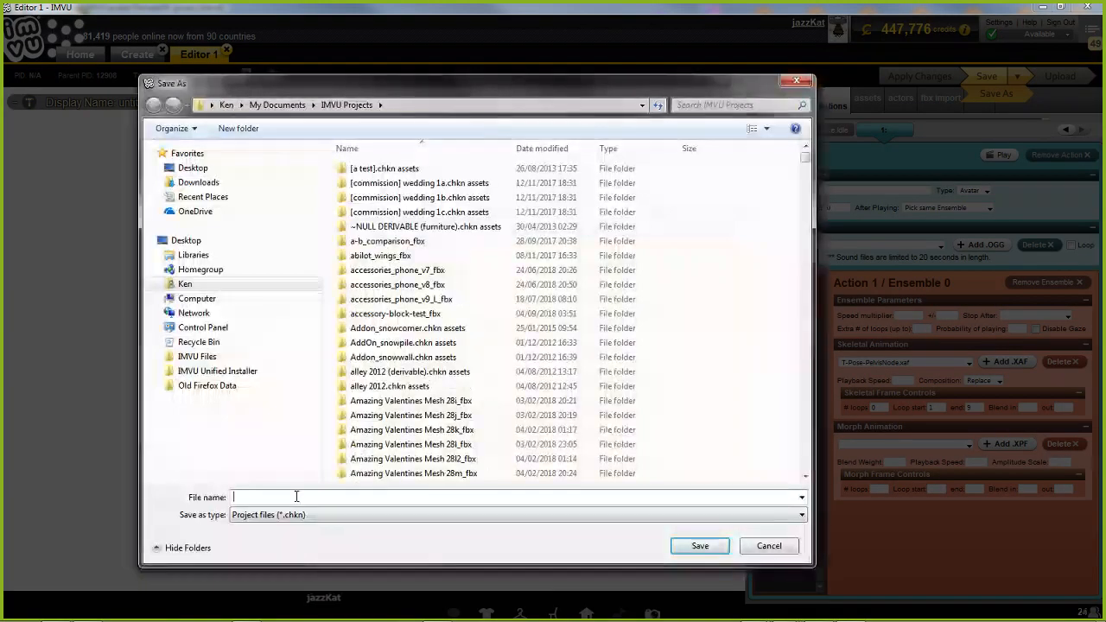
type("witches cone")
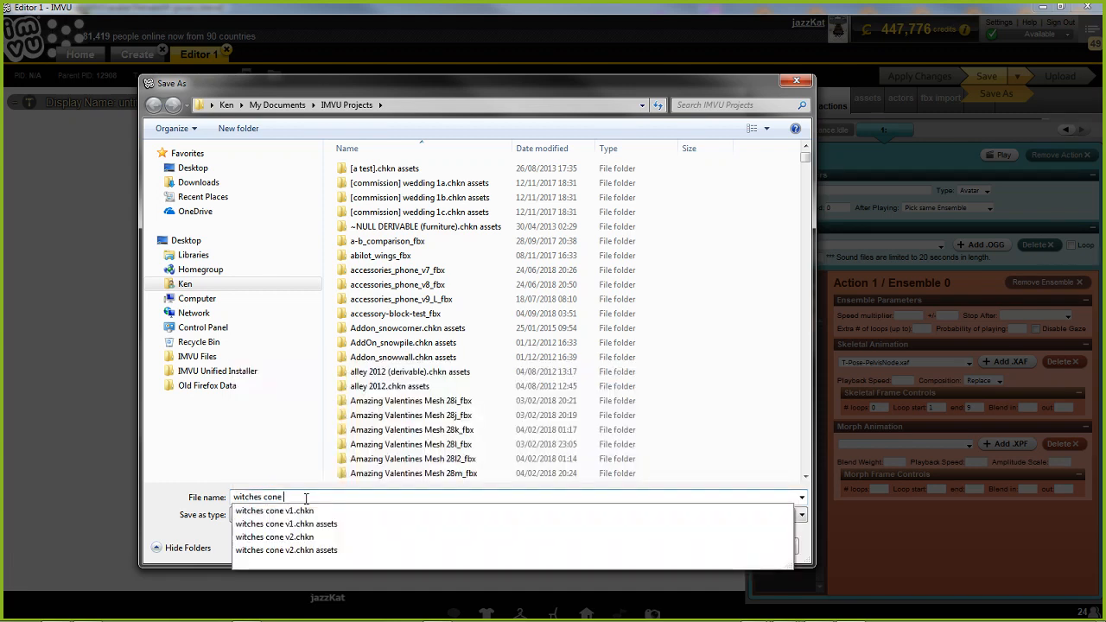
type(" v3")
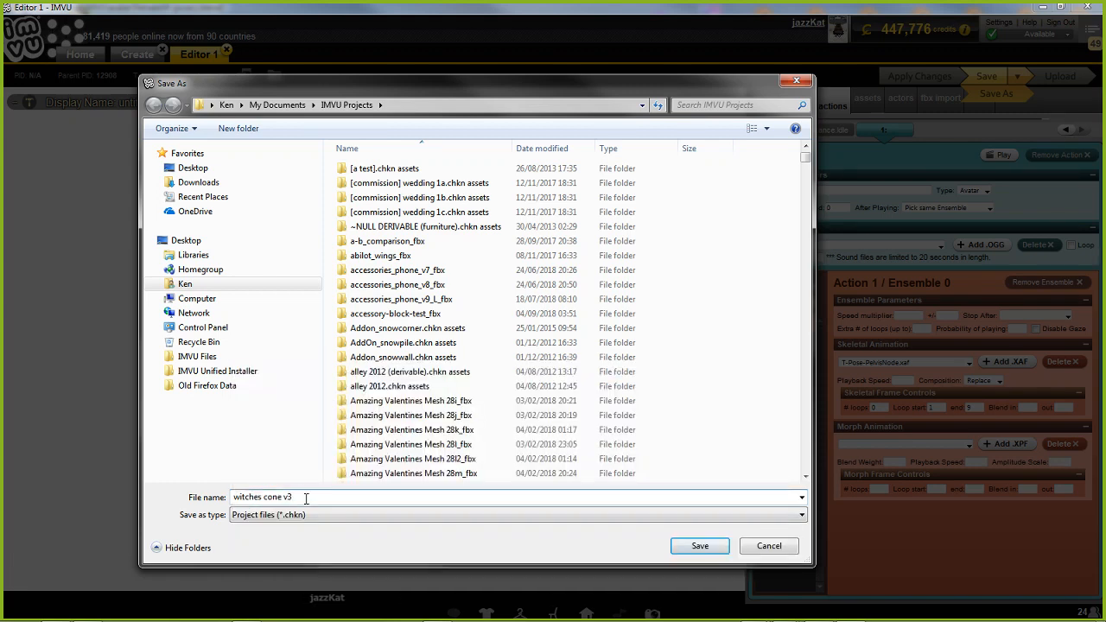
left_click(697, 546)
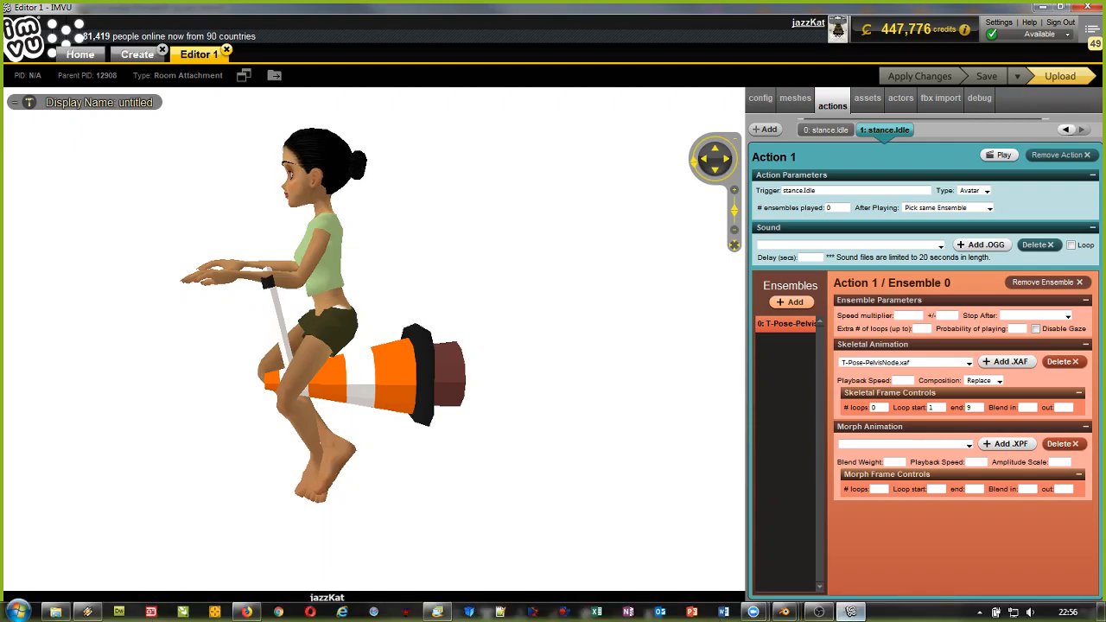
Examine the riding pose and its T-Pose action keyframes in Blender, comparing them with the avatar in the IMVU editor
mouse_move(783, 612)
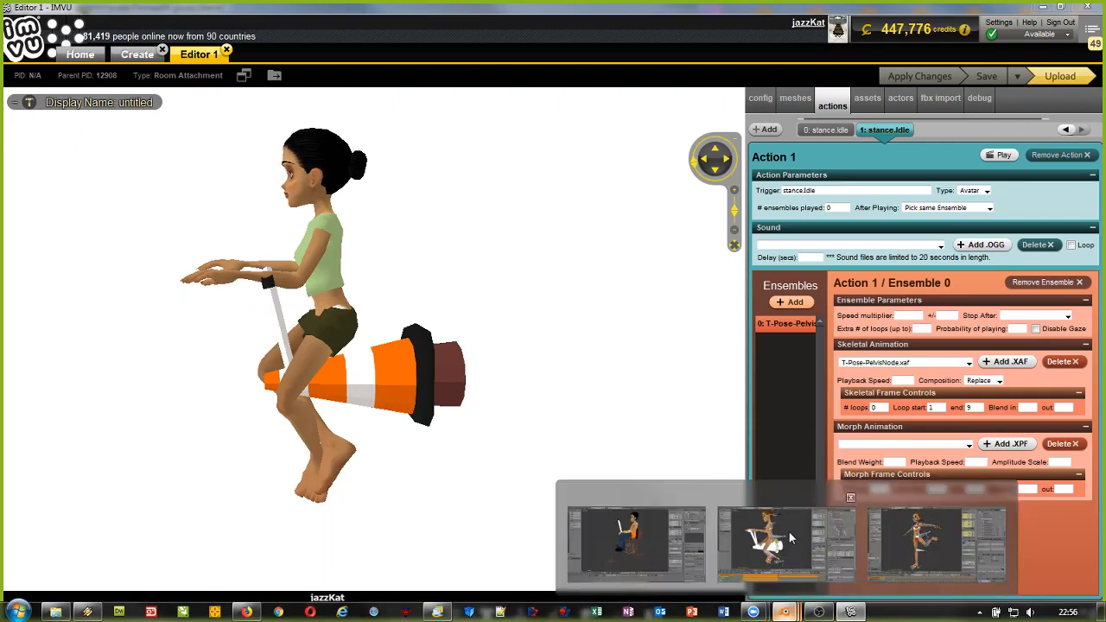
left_click(788, 530)
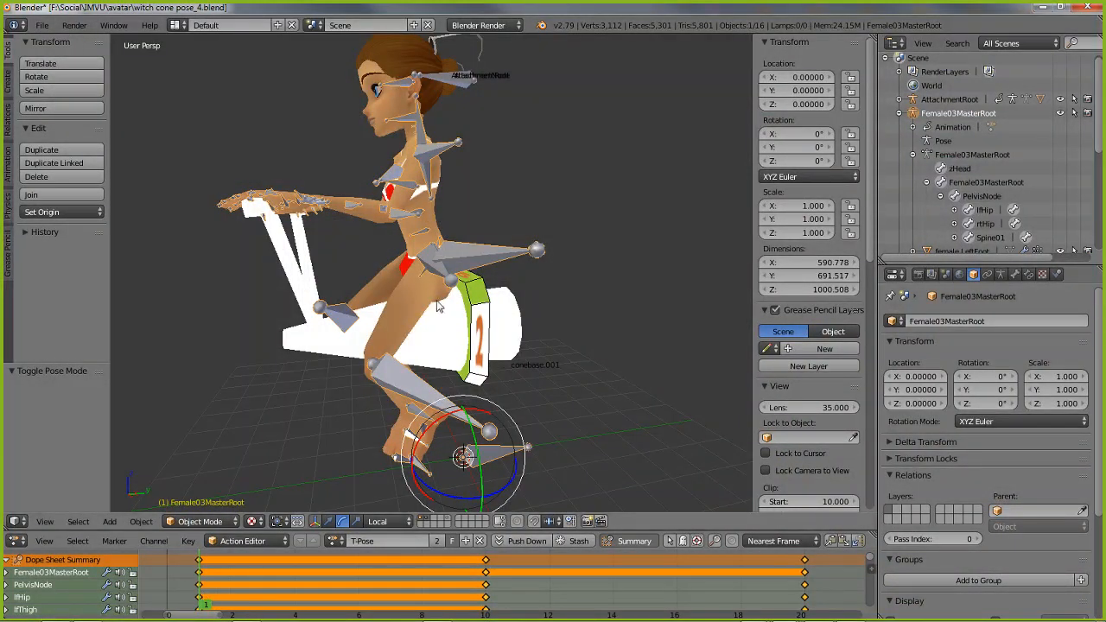
middle_click_drag(424, 321, 547, 337)
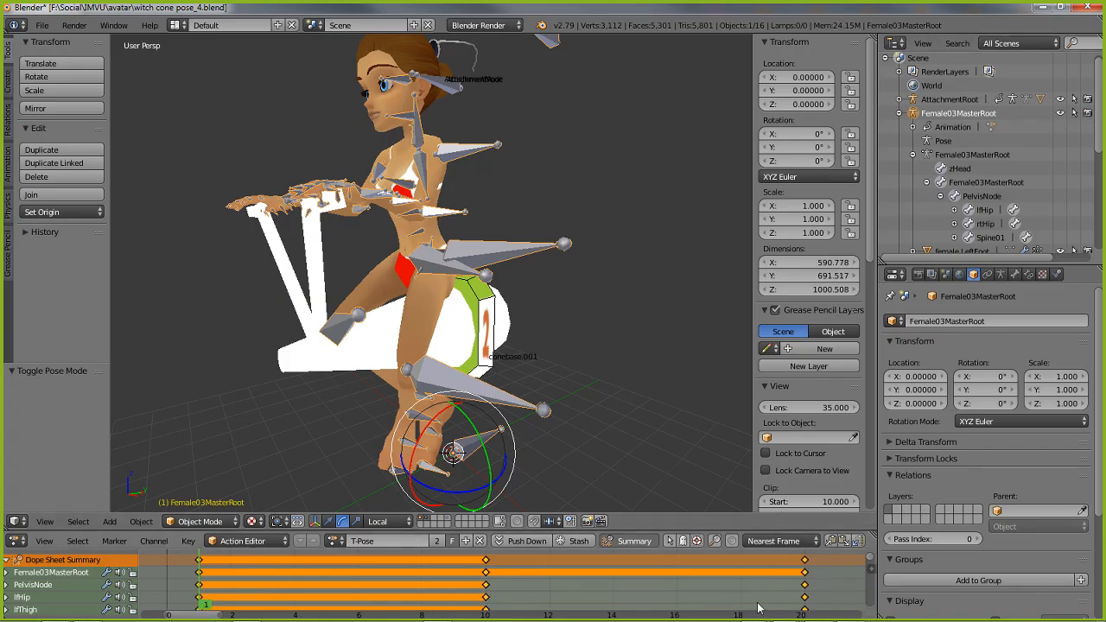
mouse_move(761, 619)
left_click(850, 614)
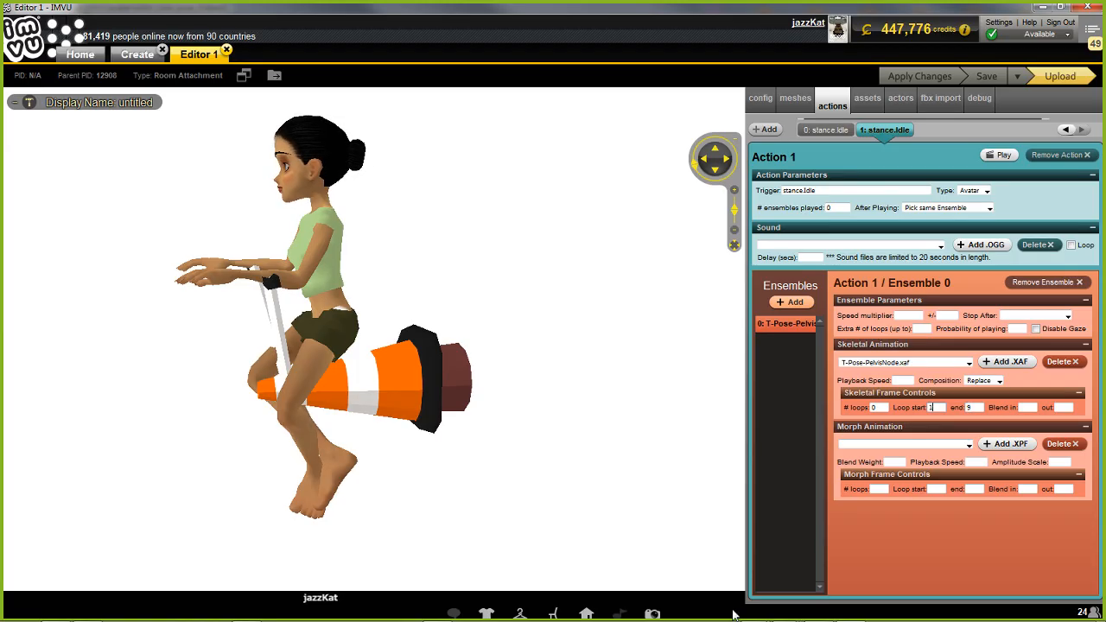
mouse_move(785, 611)
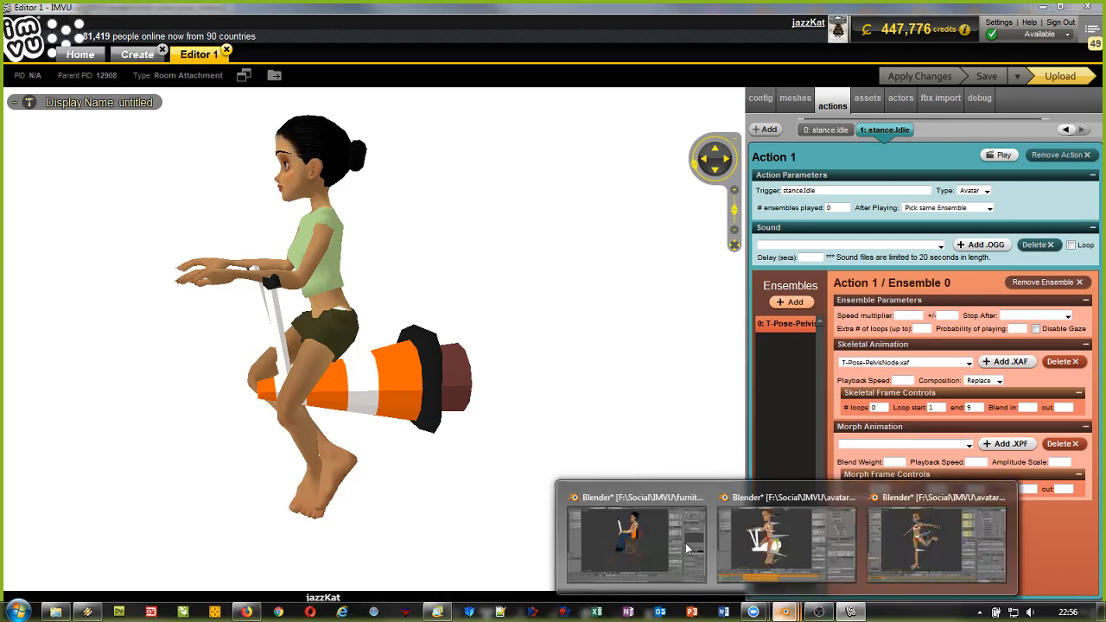
left_click(760, 540)
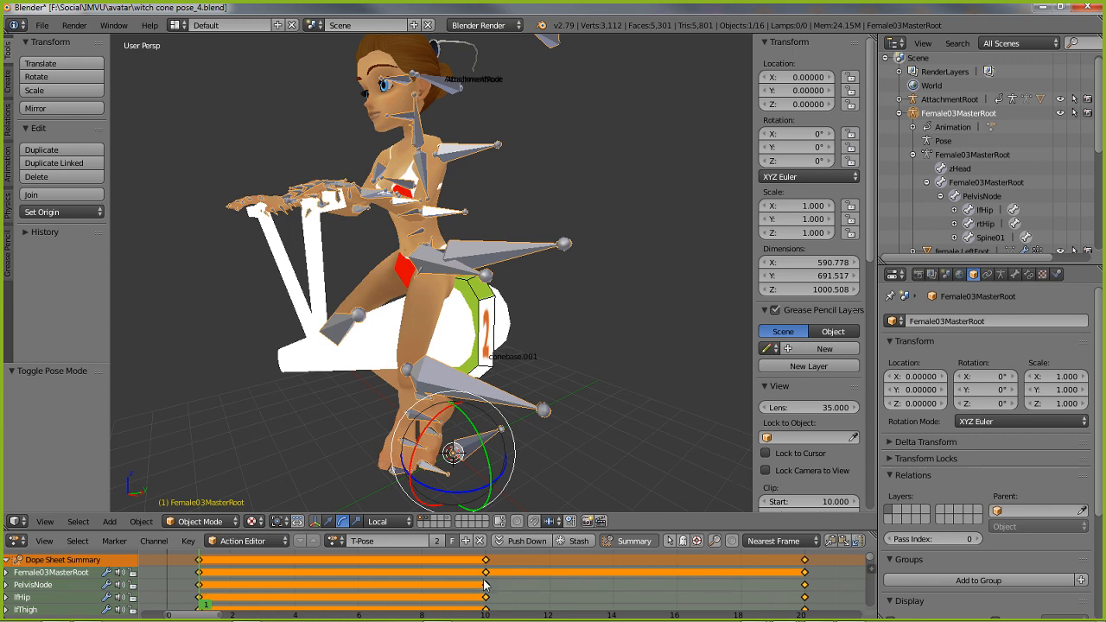
mouse_move(722, 620)
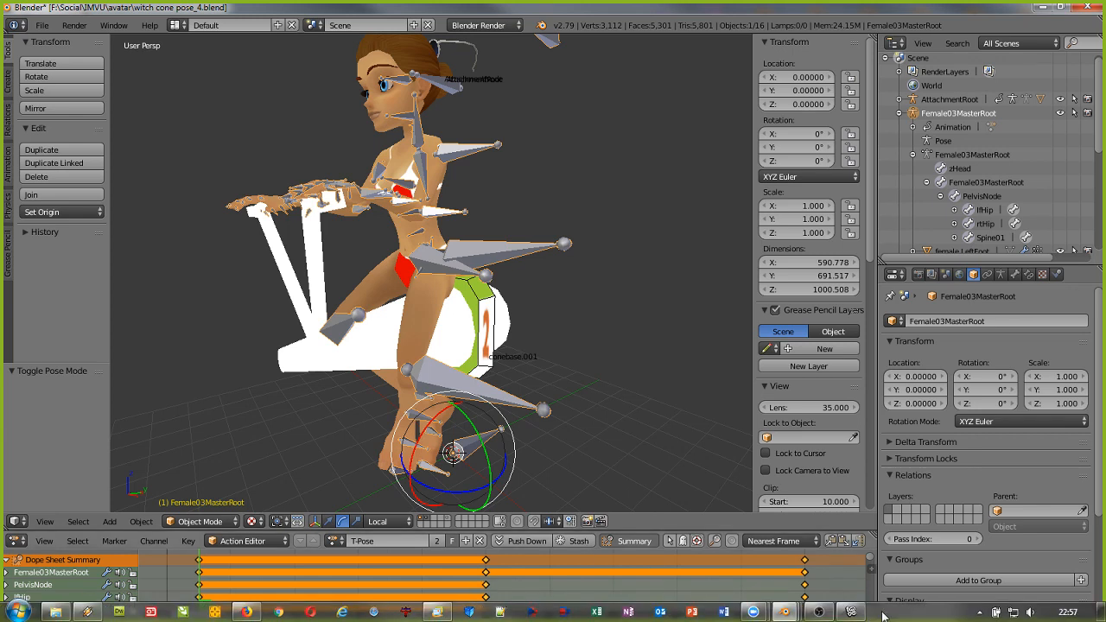
left_click(851, 611)
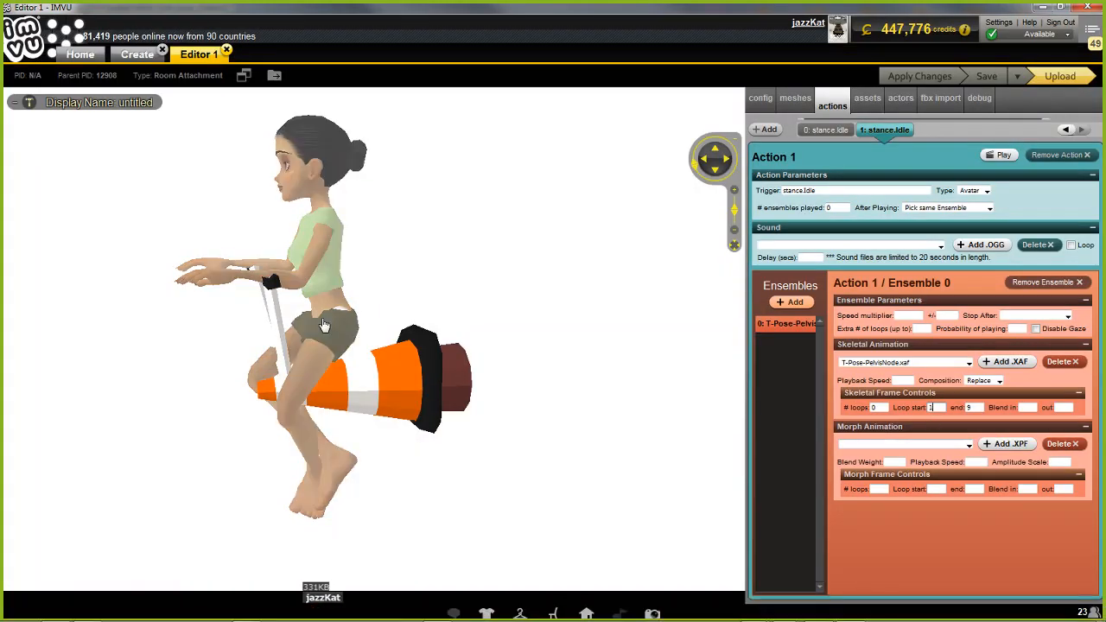
Set the skeletal loop start to 5 and loop end to 7, and apply the changes
double_click(938, 406)
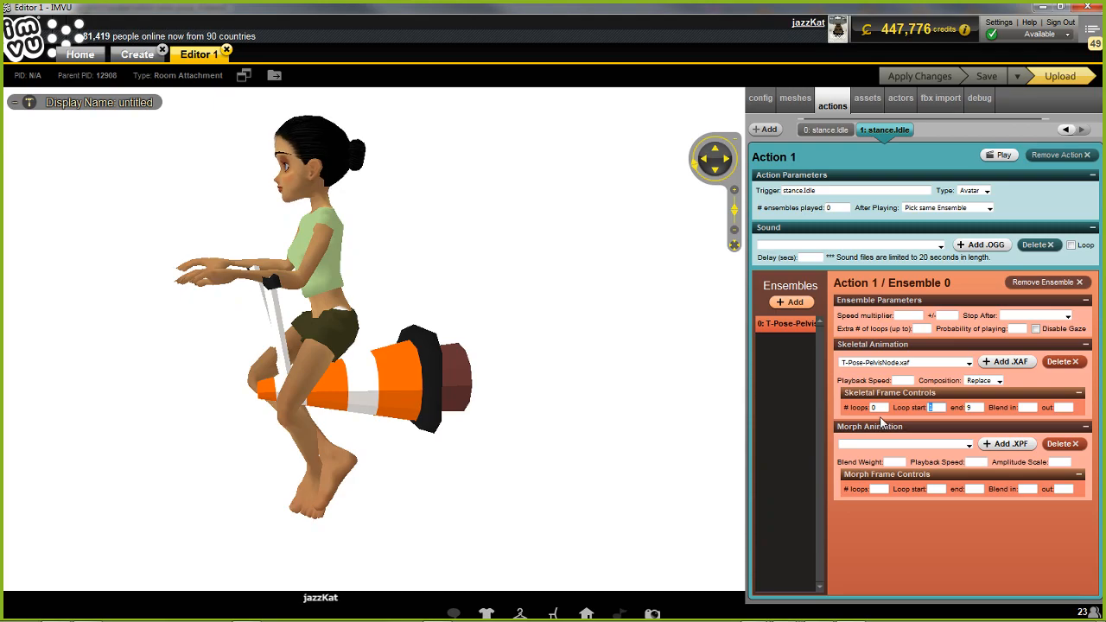
type("5")
key("Tab")
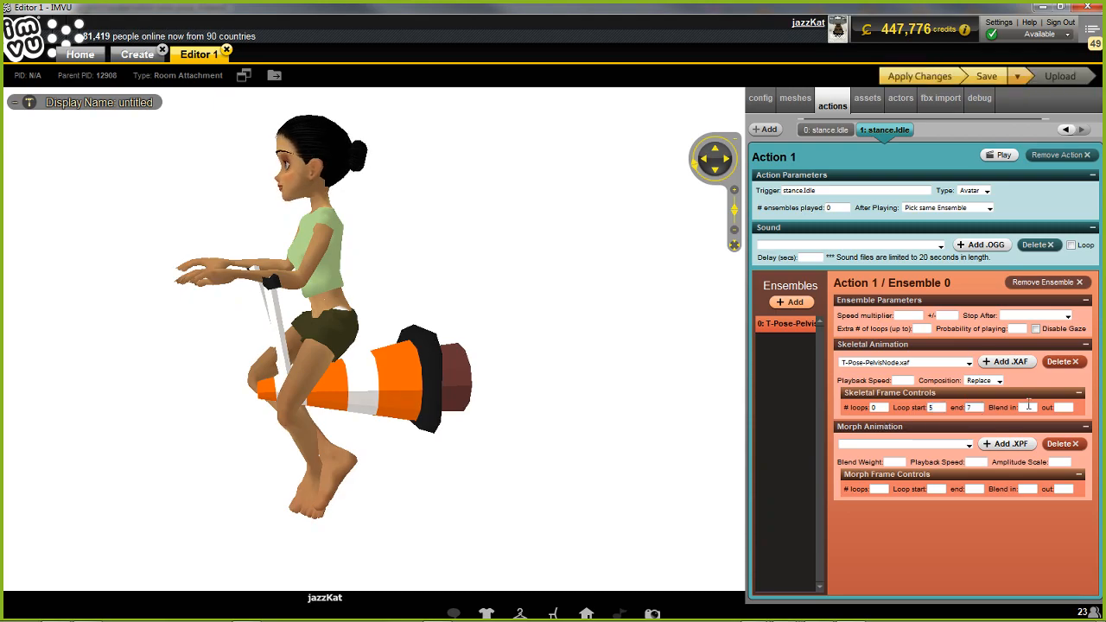
left_click(923, 76)
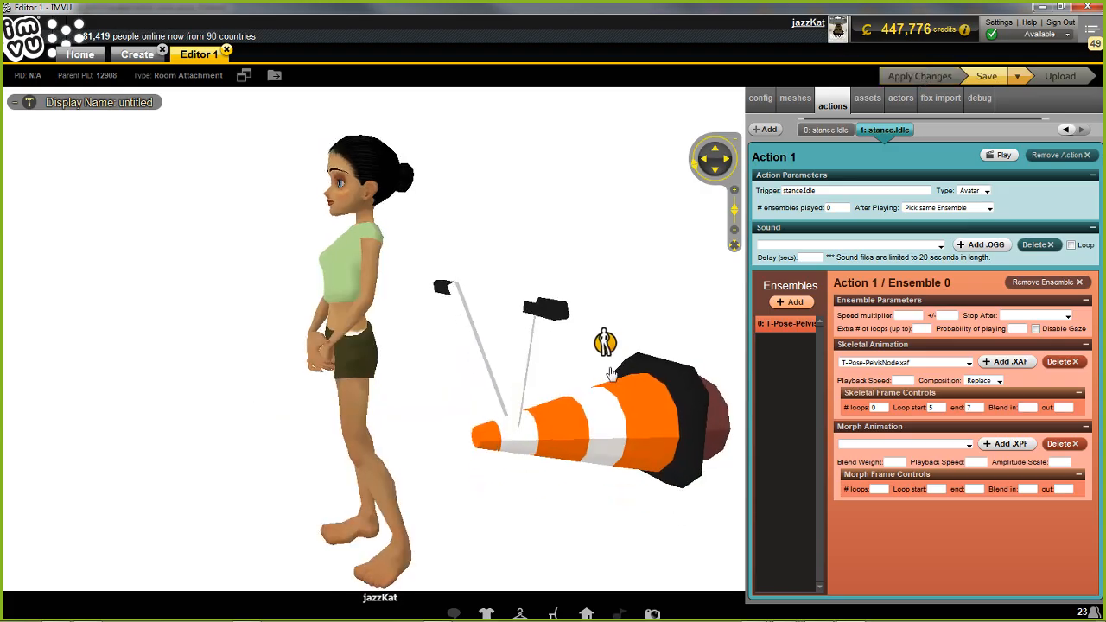
Inspect the avatar's riding pose on the cone from several angles in the preview
scroll(605, 335, "up", 2)
left_click_drag(605, 337, 458, 499)
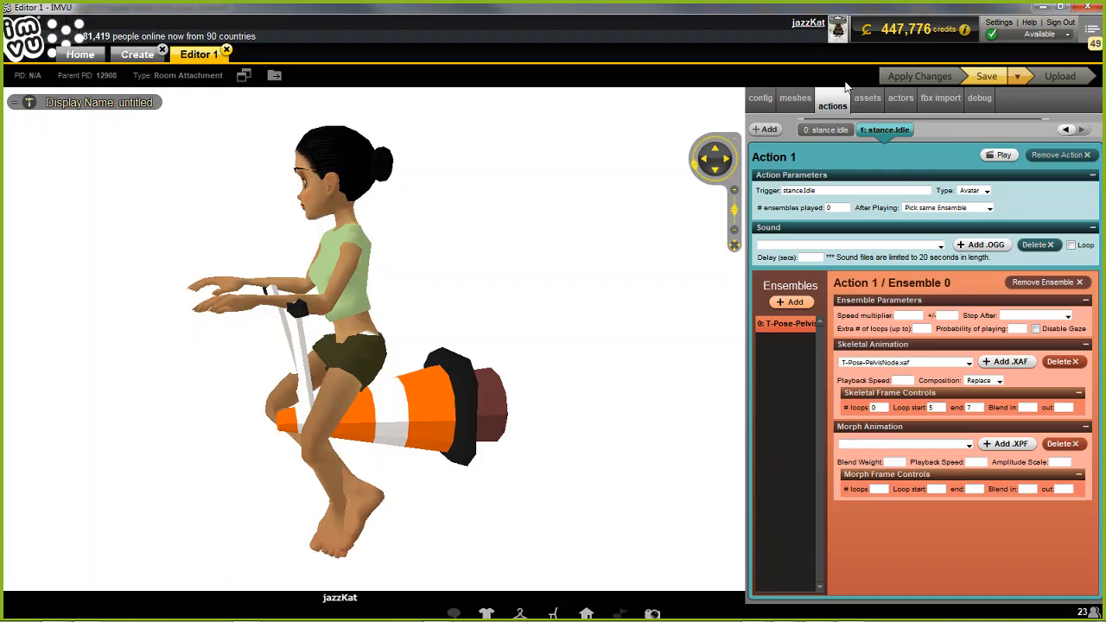
left_click_drag(363, 378, 402, 382)
scroll(516, 372, "up", 3)
scroll(483, 372, "down", 3)
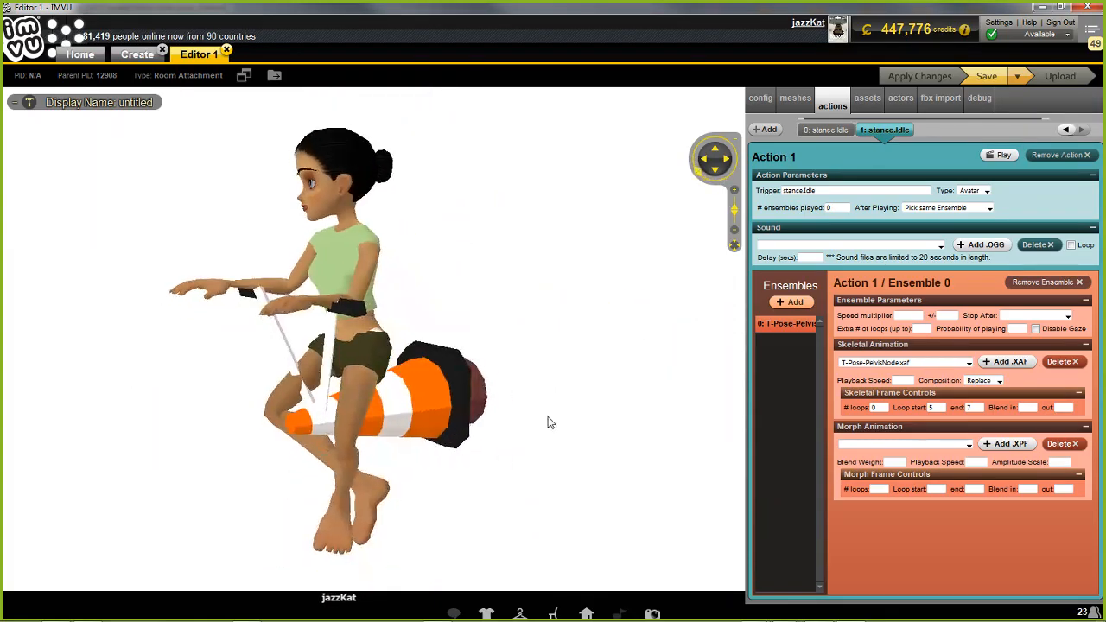
right_click_drag(550, 422, 544, 421)
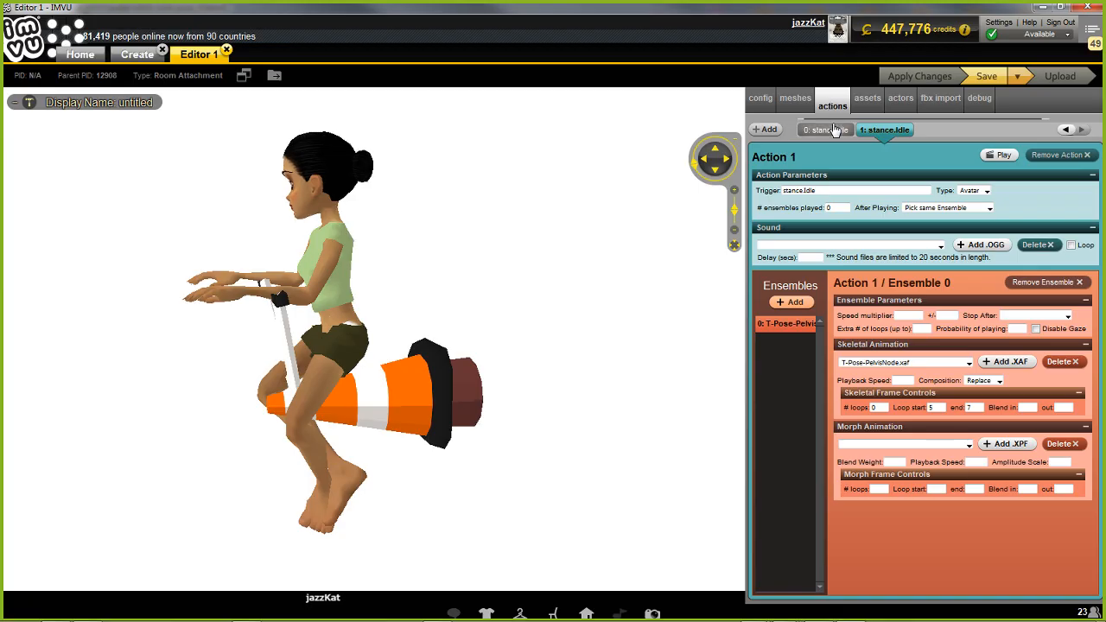
mouse_move(203, 514)
left_mouse_down()
mouse_move(230, 486)
mouse_move(229, 455)
mouse_move(226, 506)
left_mouse_up()
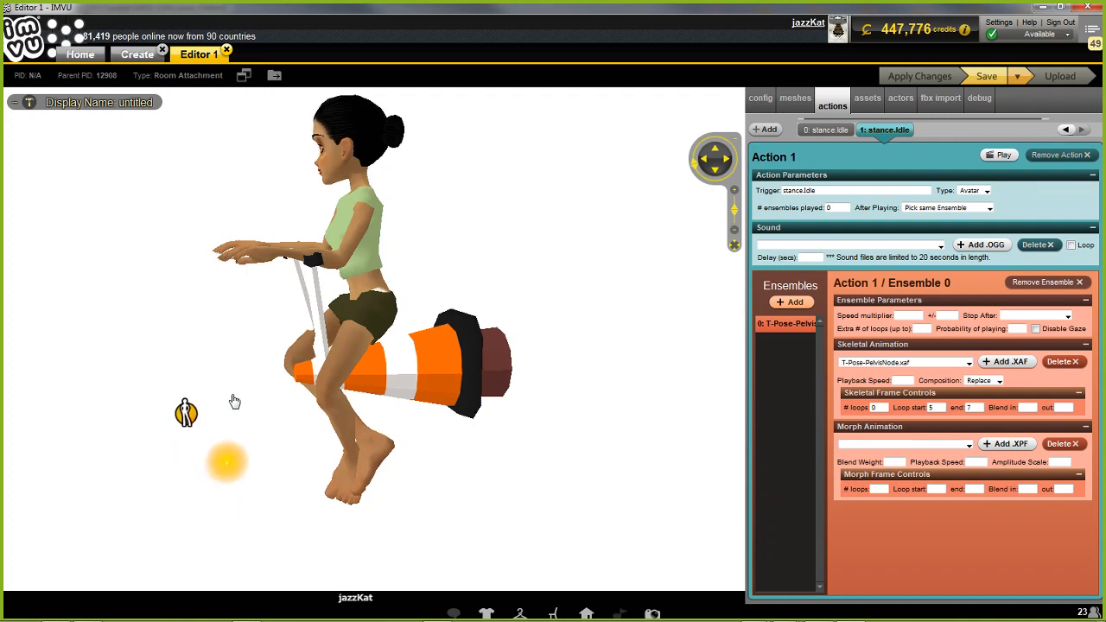
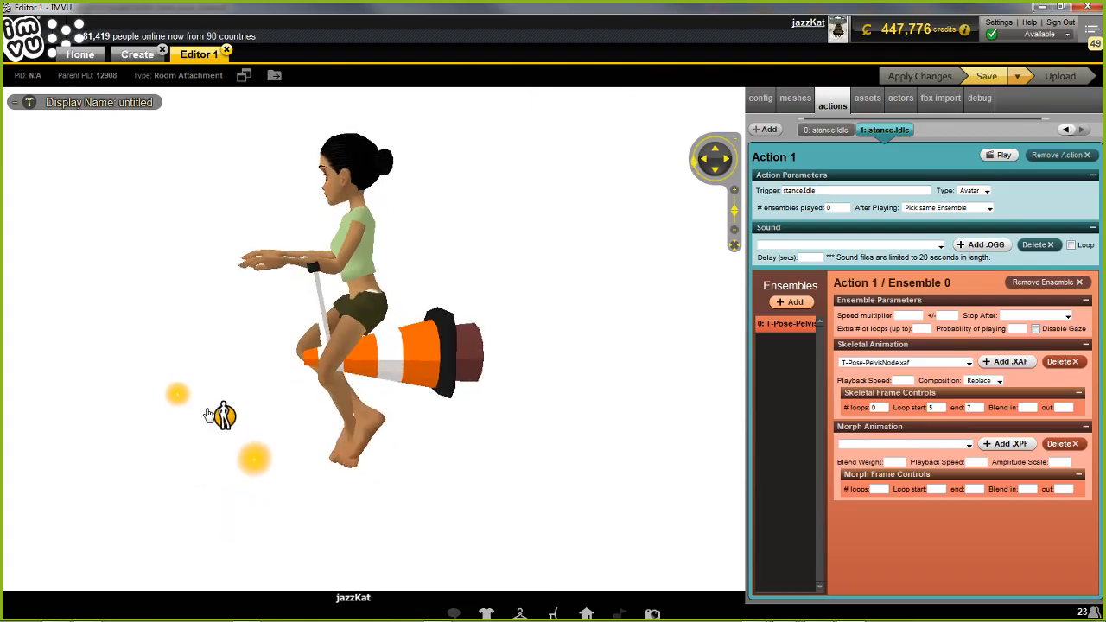
Send the avatar to a seat spot off the cone, view it from several angles, and seat it back on the cone
left_click(223, 421)
left_click_drag(358, 469, 371, 455)
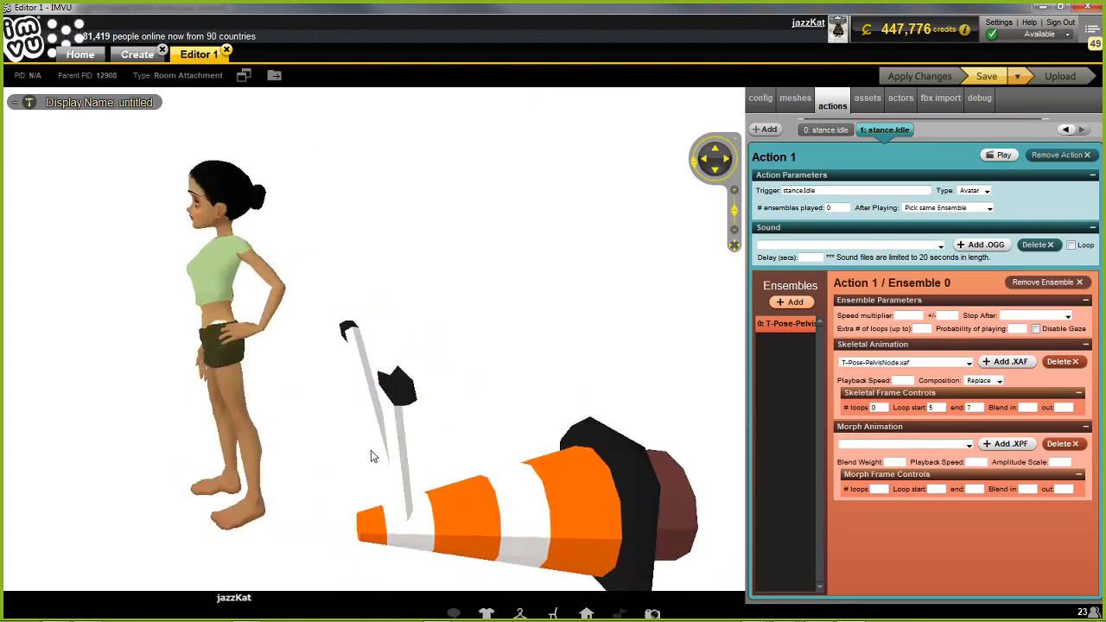
scroll(327, 501, "down", 5)
scroll(327, 495, "up", 4)
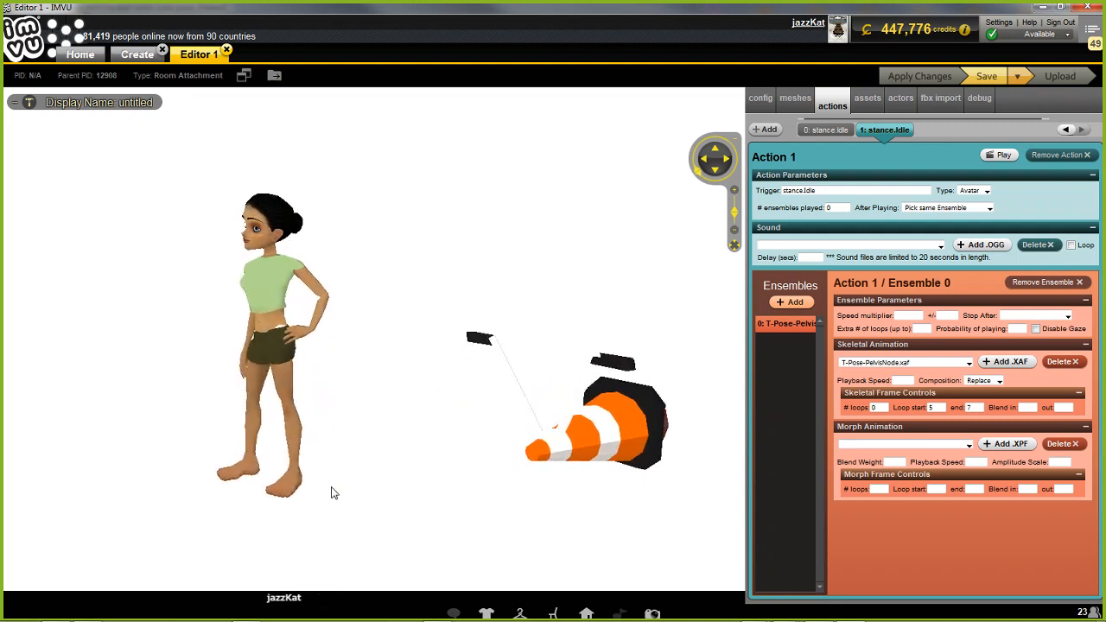
left_click_drag(345, 479, 317, 481)
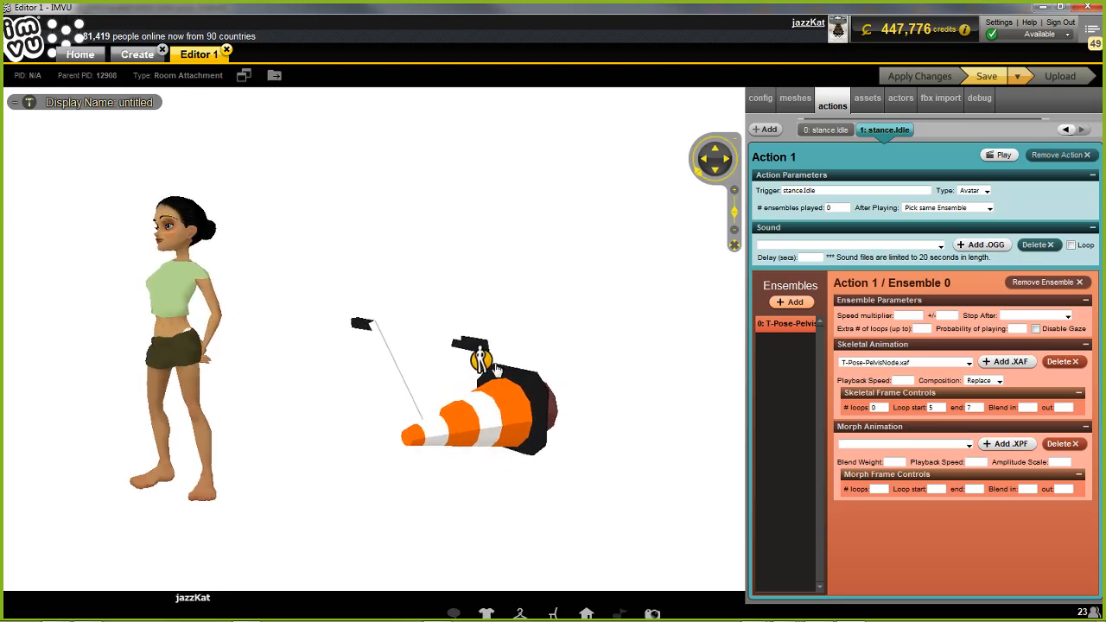
left_click_drag(623, 464, 569, 455)
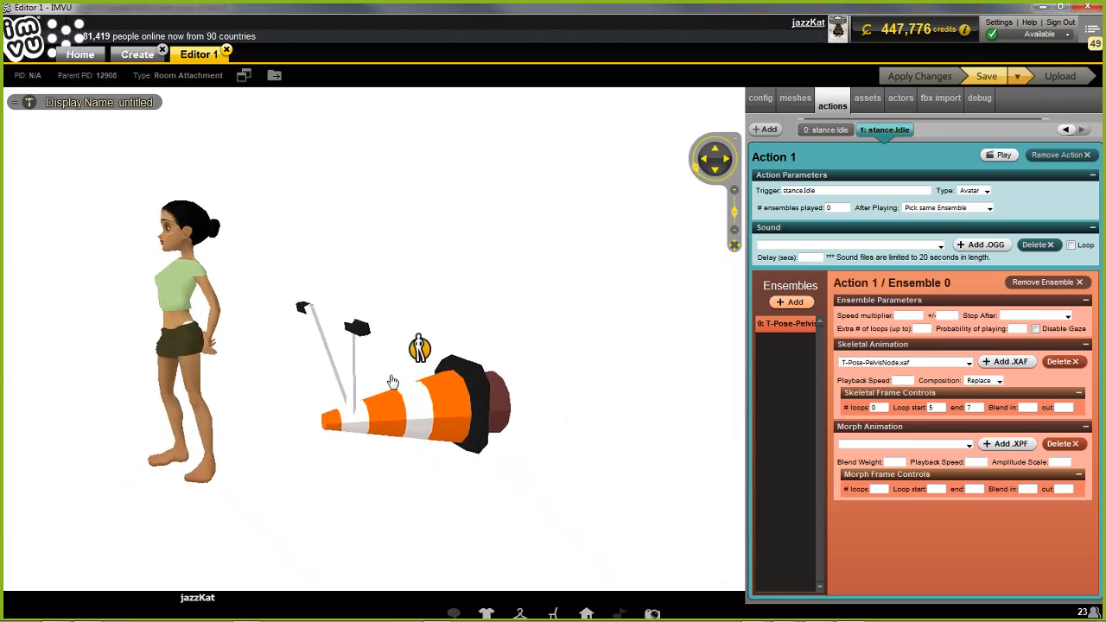
left_click(422, 366)
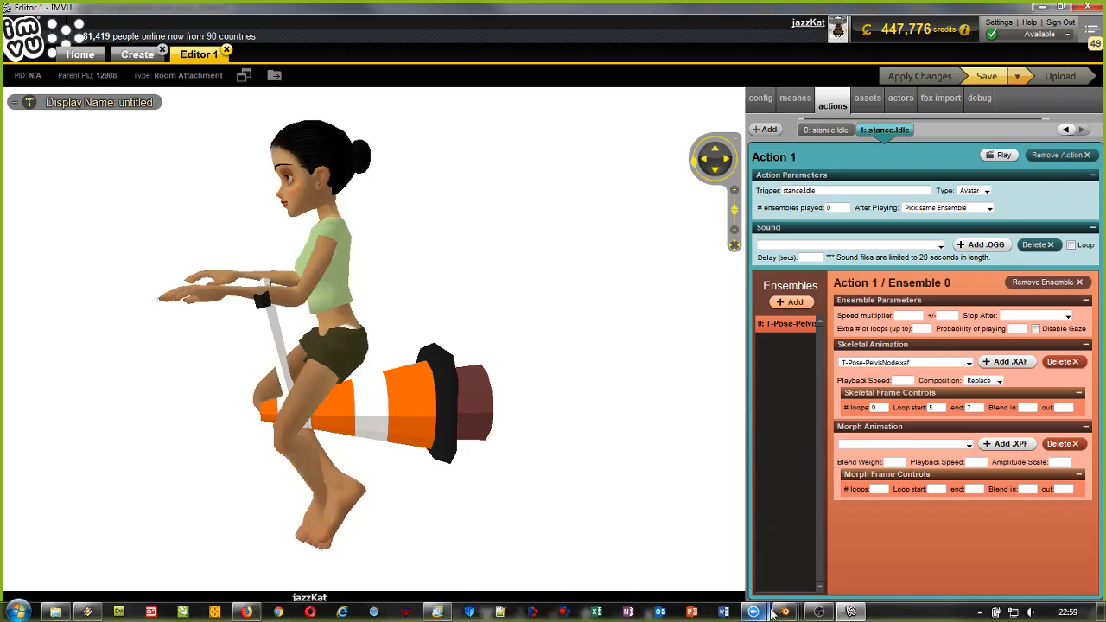
Switch to the witches cone_7 file in Blender and select the seat01.Witchescone node, the Handle01 node and the sitting helper mesh together
mouse_move(786, 613)
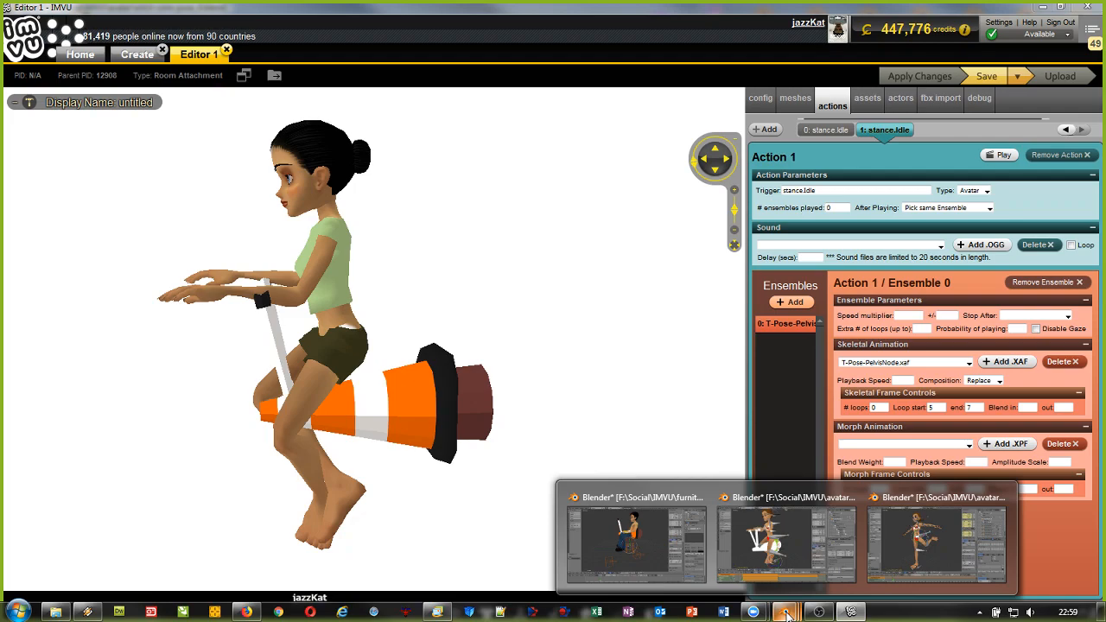
left_click(642, 540)
mouse_move(520, 352)
middle_mouse_down()
mouse_move(511, 328)
mouse_move(532, 339)
mouse_move(524, 366)
middle_mouse_up()
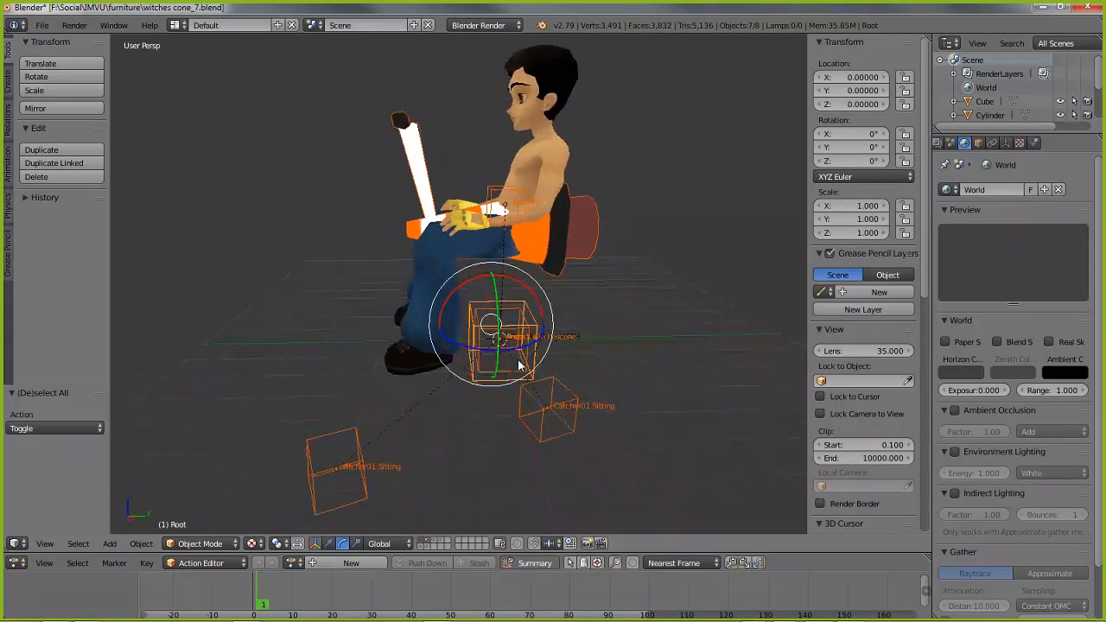
scroll(523, 366, "up", 3)
right_click(521, 421)
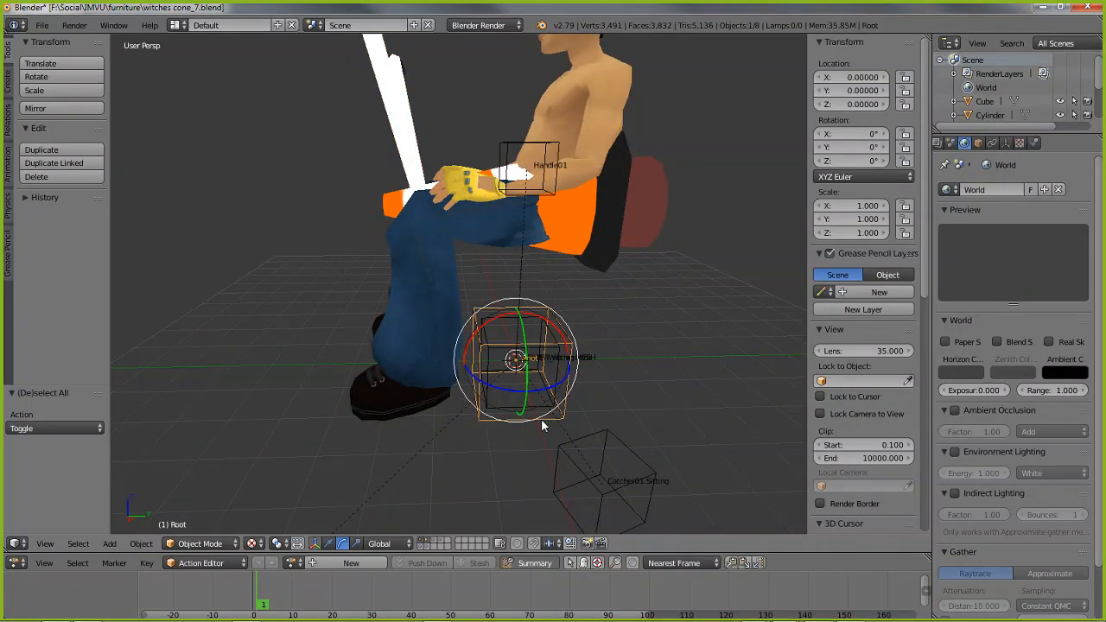
right_click(542, 425)
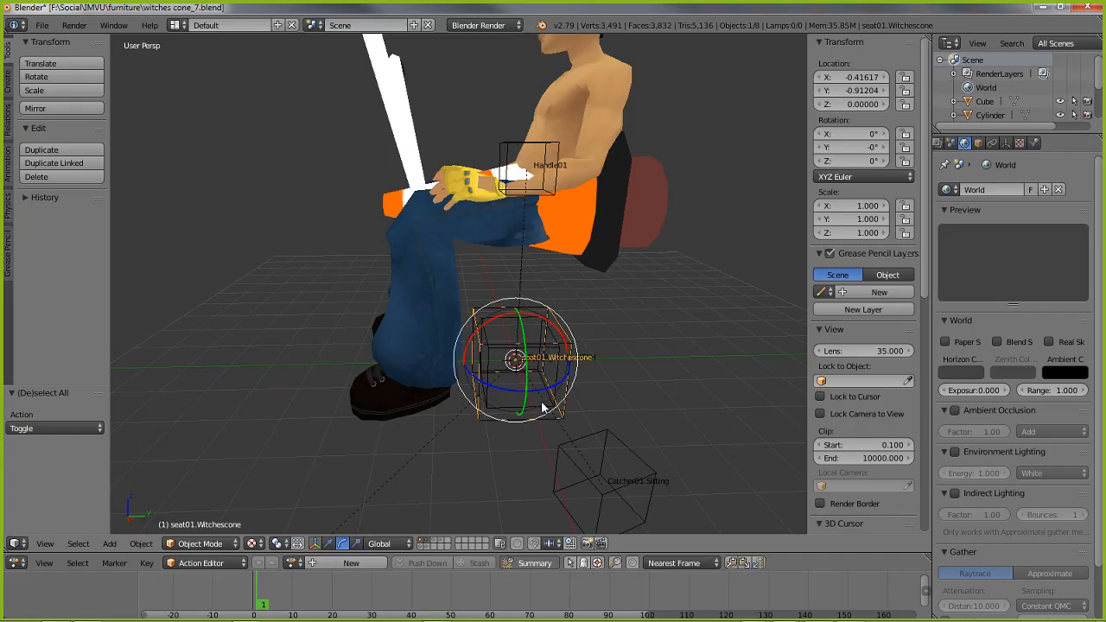
mouse_move(553, 393)
middle_mouse_down()
mouse_move(521, 380)
mouse_move(570, 377)
mouse_move(542, 384)
middle_mouse_up()
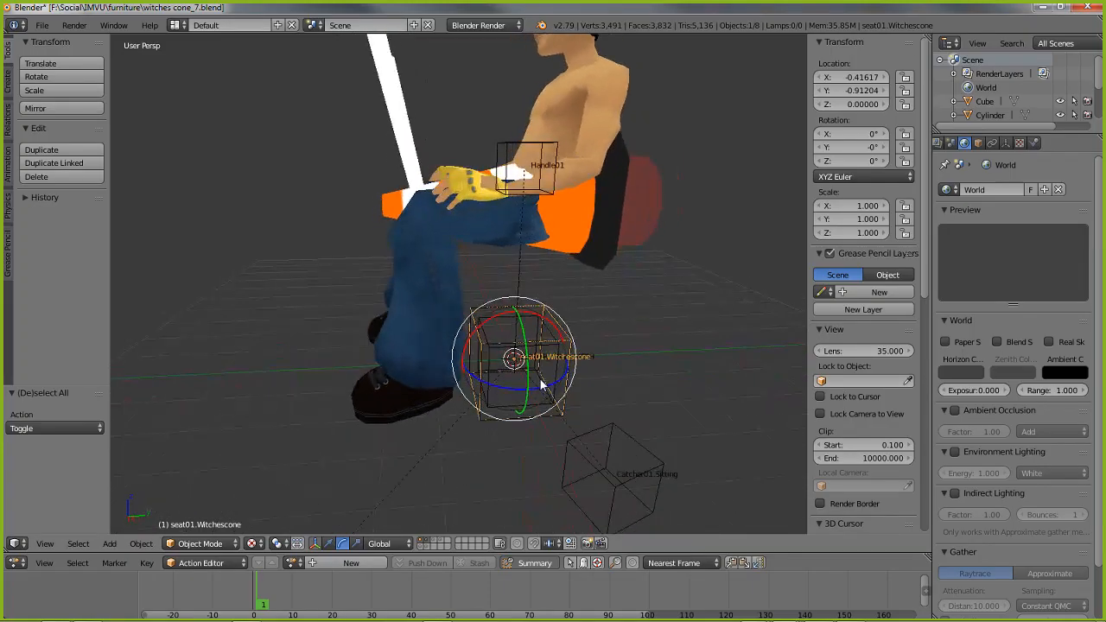
right_click(504, 149, "shift")
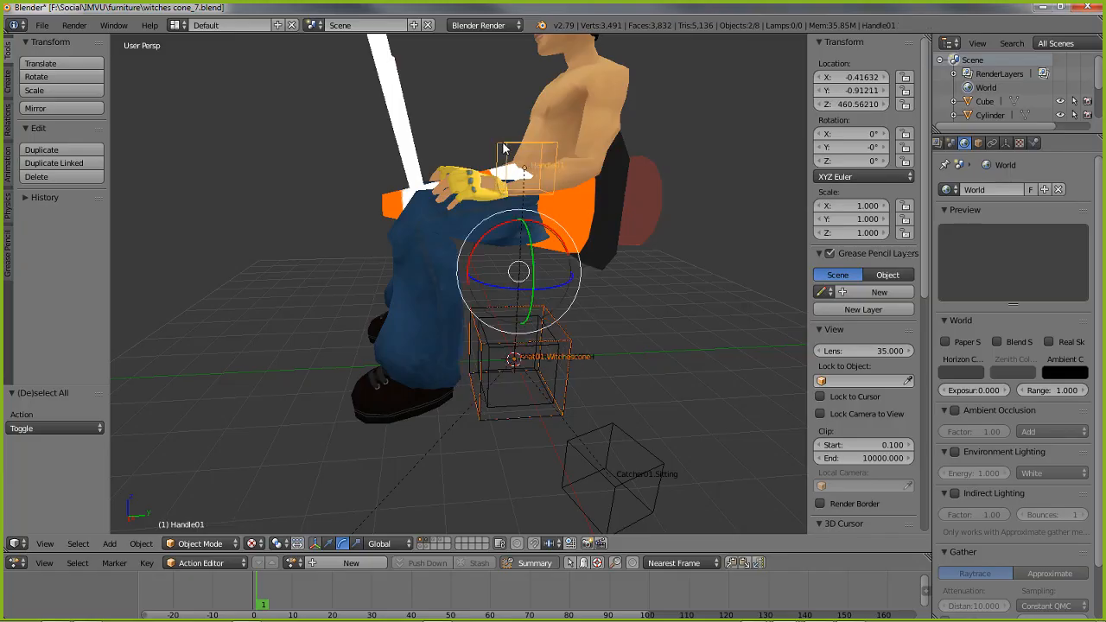
right_click(570, 84, "shift")
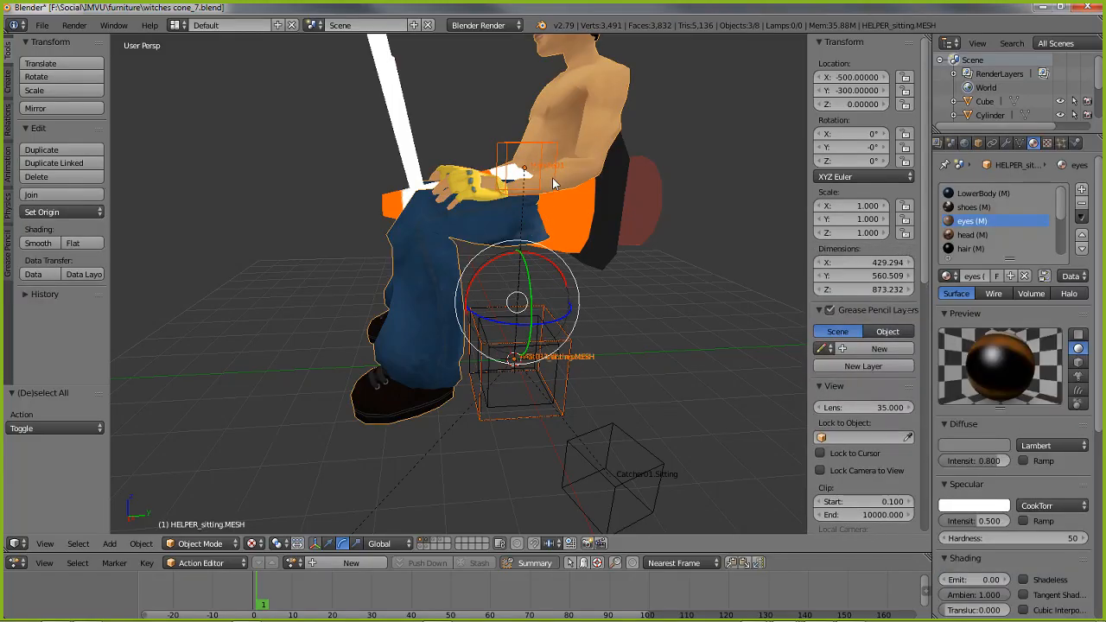
middle_click_drag(553, 183, 548, 164)
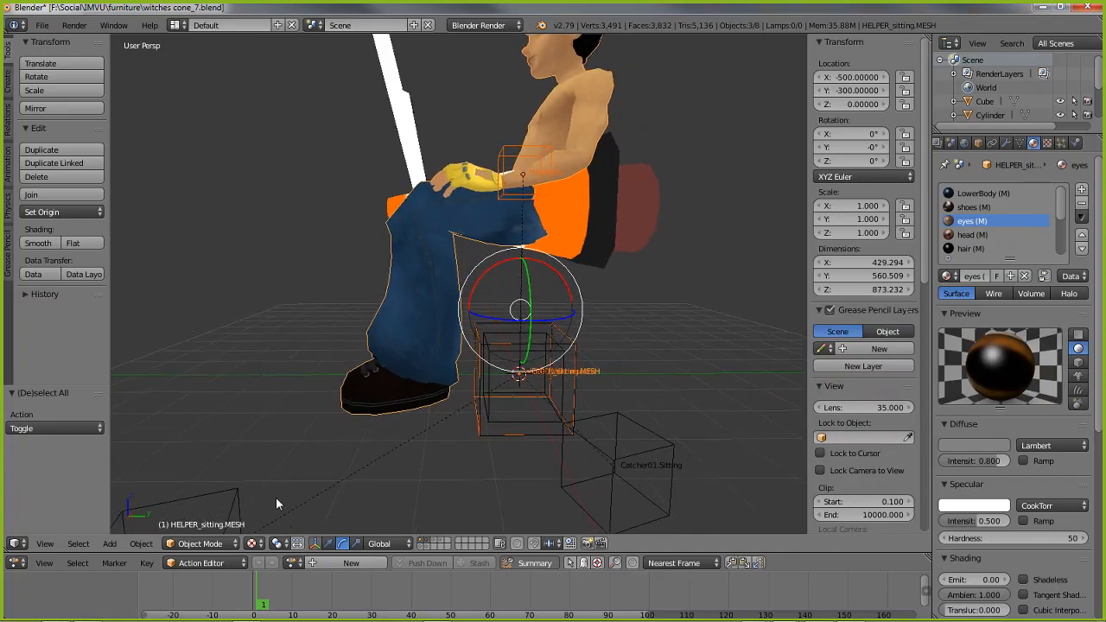
Set the transform orientation to Global and show the translate manipulator on the selected seat objects
left_click(381, 543)
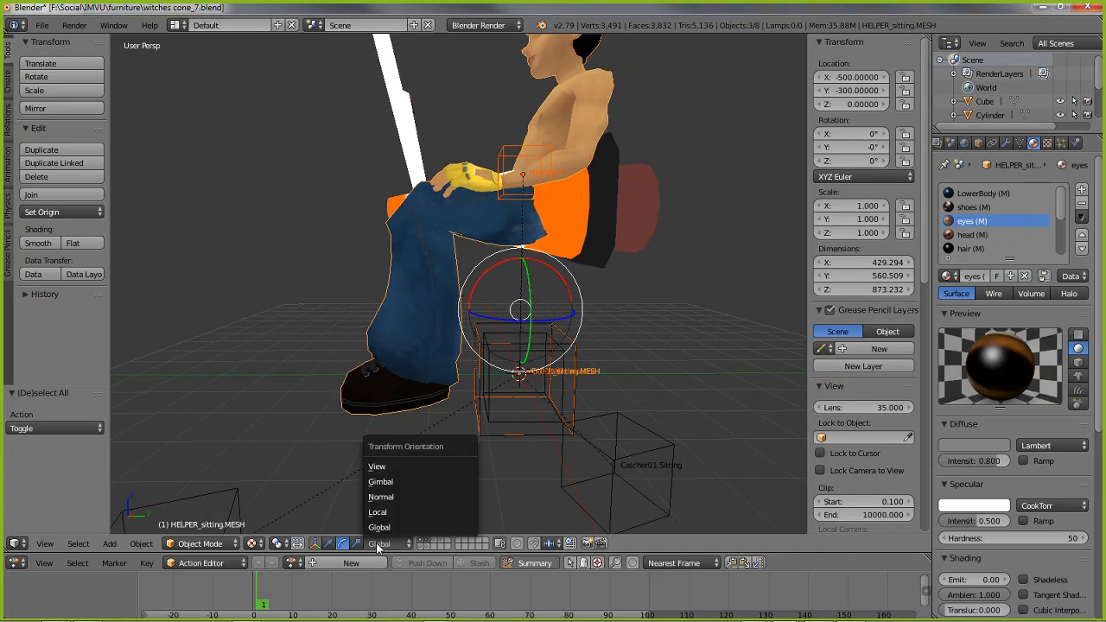
left_click(380, 526)
left_click(329, 543)
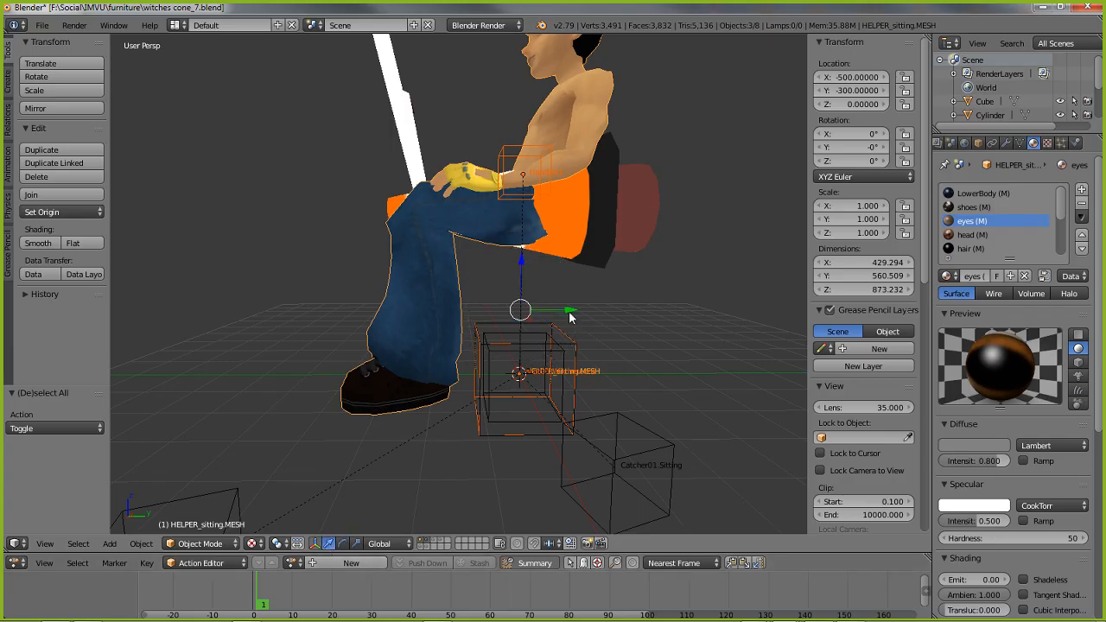
Check the avatar's riding position on the cone in the IMVU editor, and return to the witches cone file in Blender
mouse_move(782, 615)
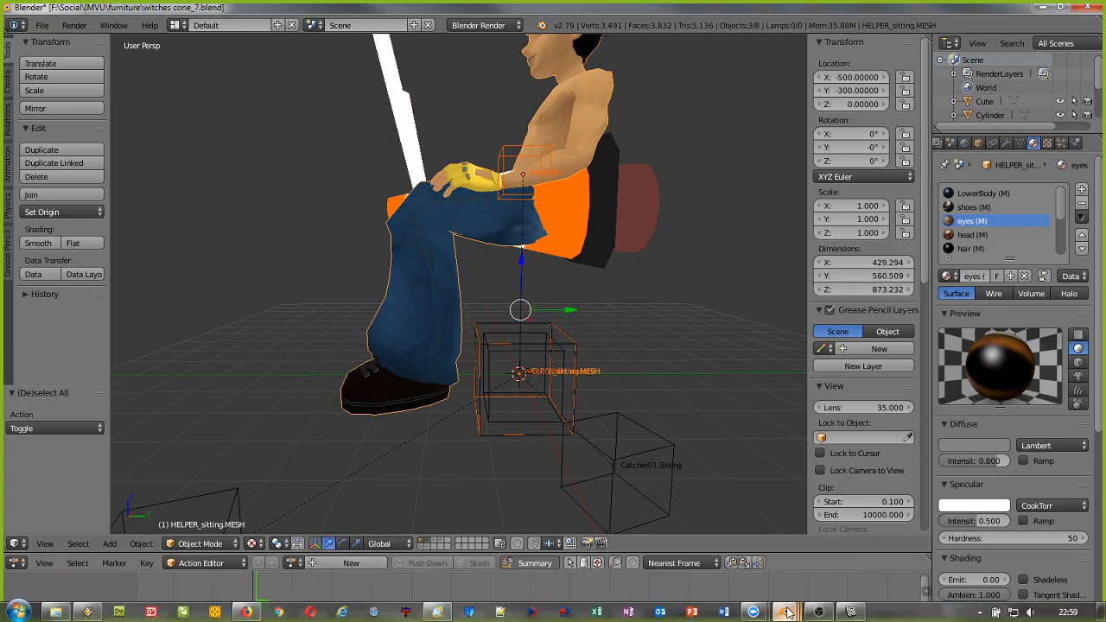
mouse_move(819, 613)
left_click(938, 542)
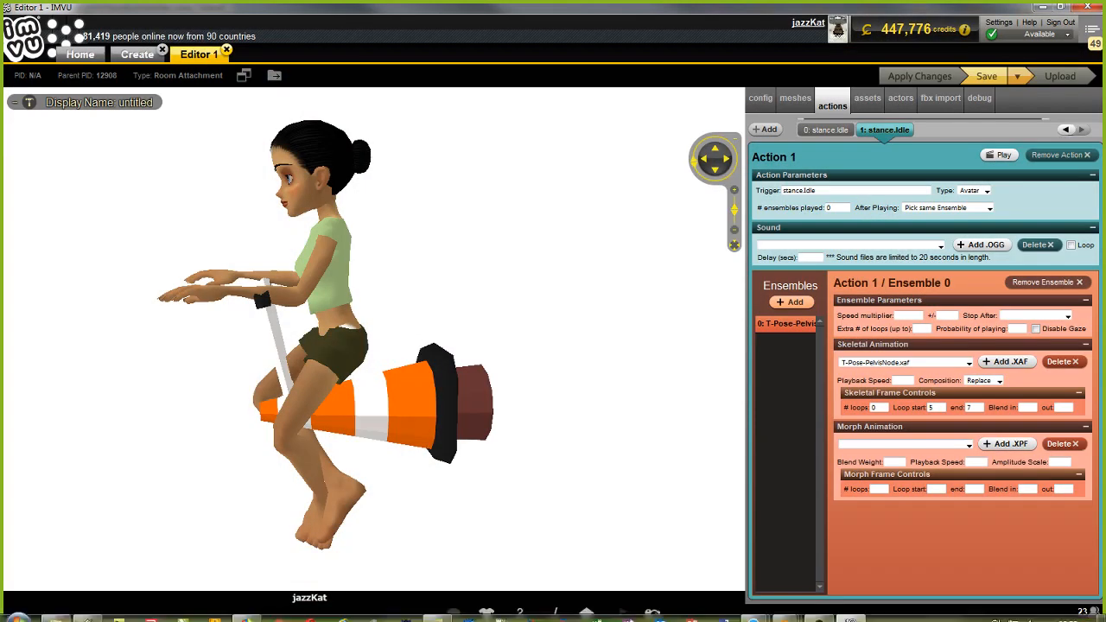
mouse_move(786, 614)
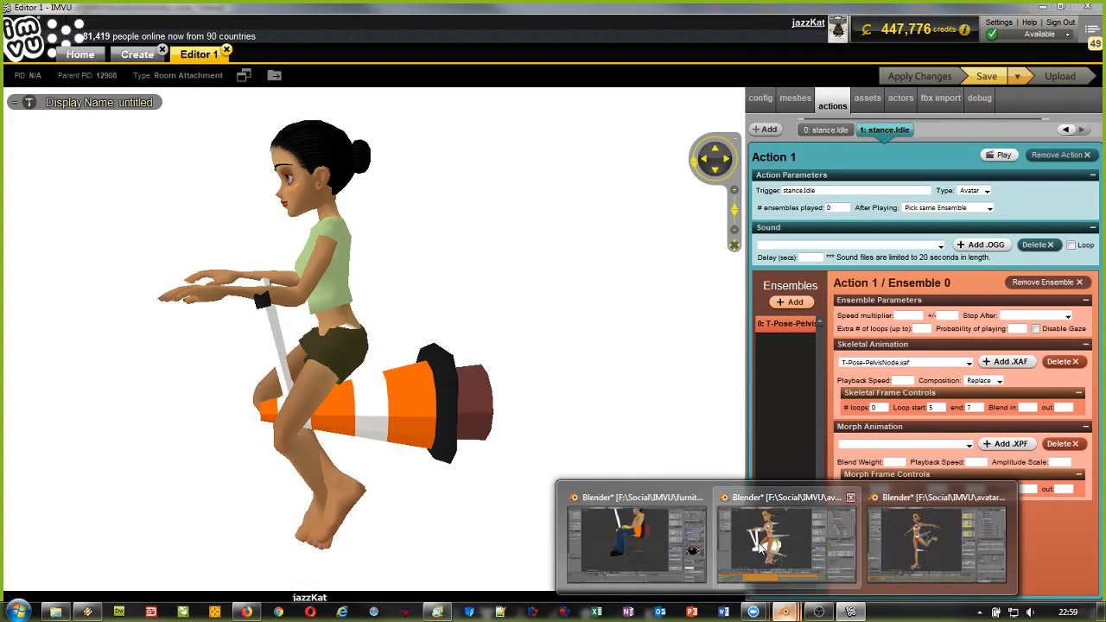
left_click(636, 539)
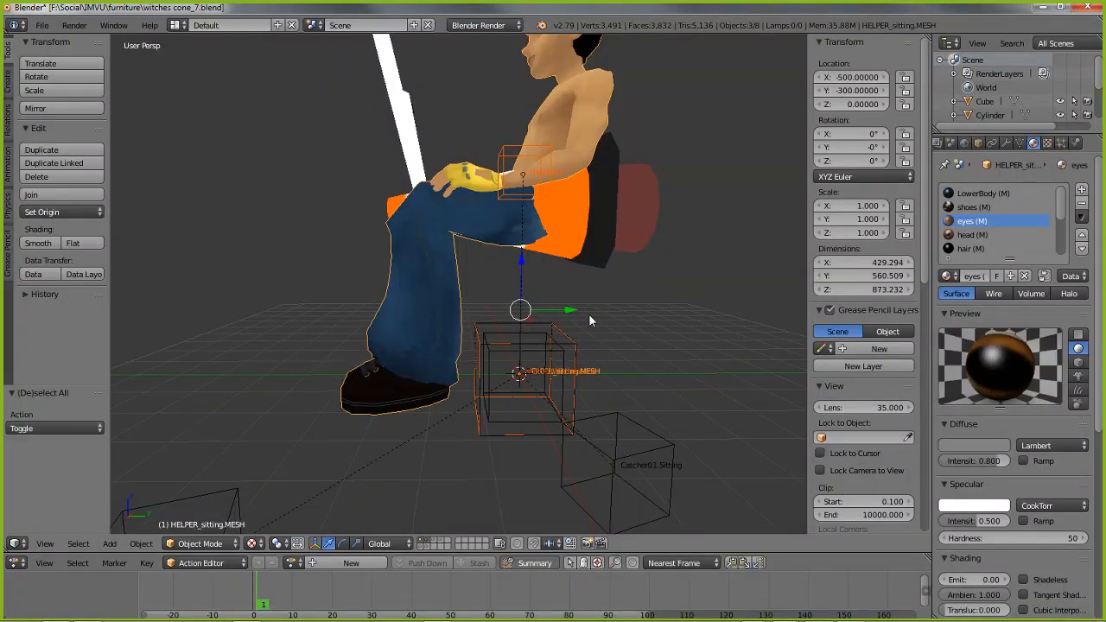
Move the selected seat node, handle node and sitting helper about 122.6 units along the positive global Y axis, towards the cone's base
middle_click_drag(535, 235, 493, 282, "shift")
left_click_drag(530, 361, 583, 360)
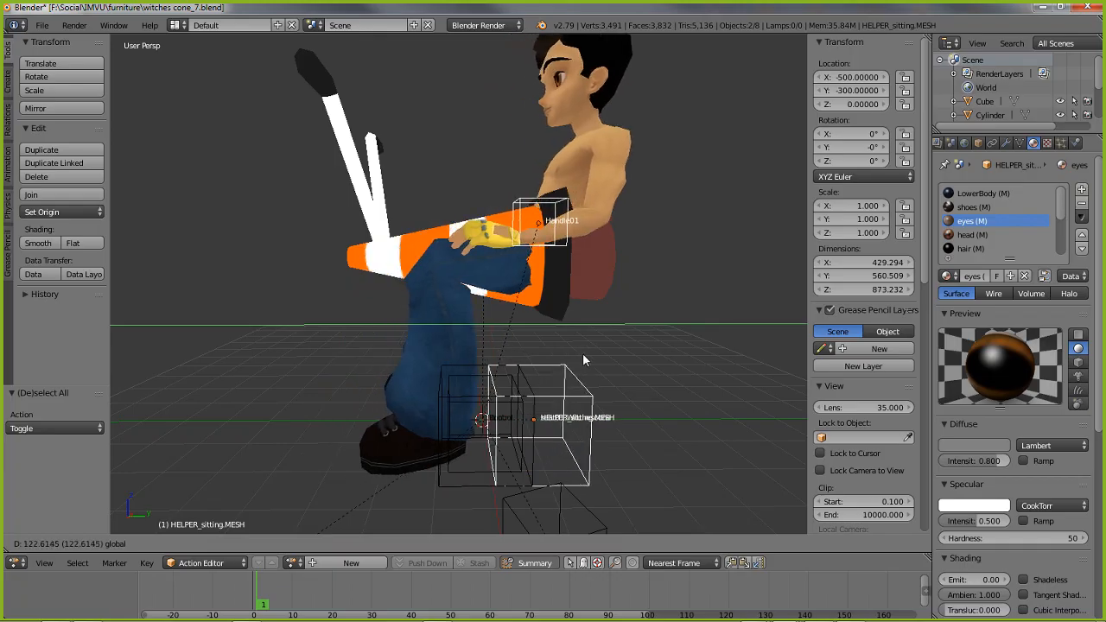
left_click_drag(583, 355, 583, 356)
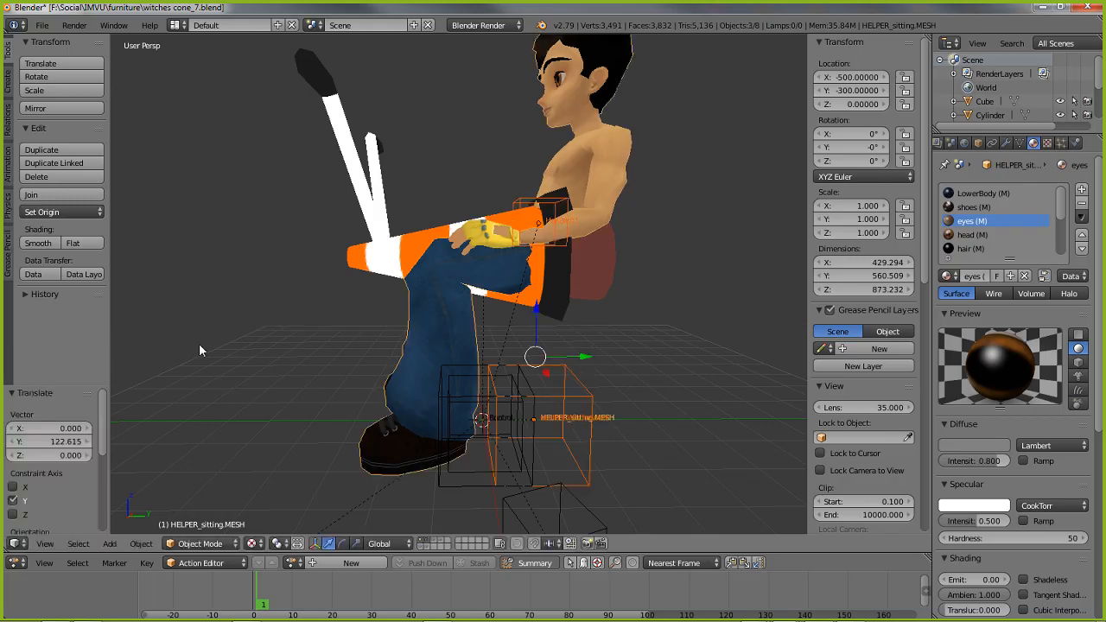
middle_click_drag(199, 343, 254, 356)
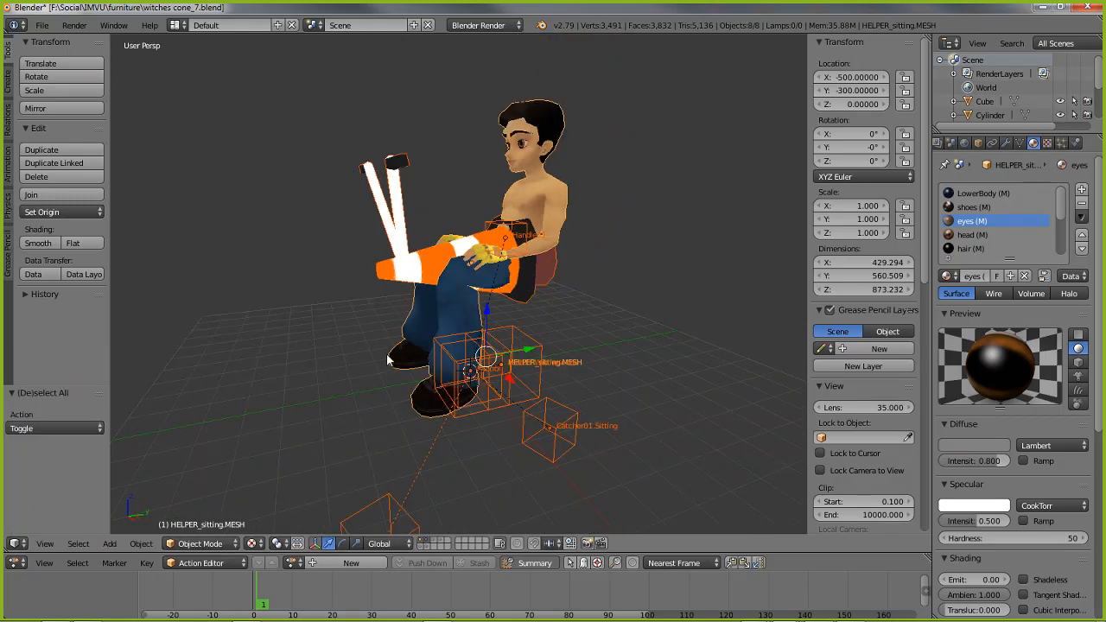
Select all scene objects except the sitting helper mesh, with the Root node as the active object
middle_click_drag(385, 355, 413, 373)
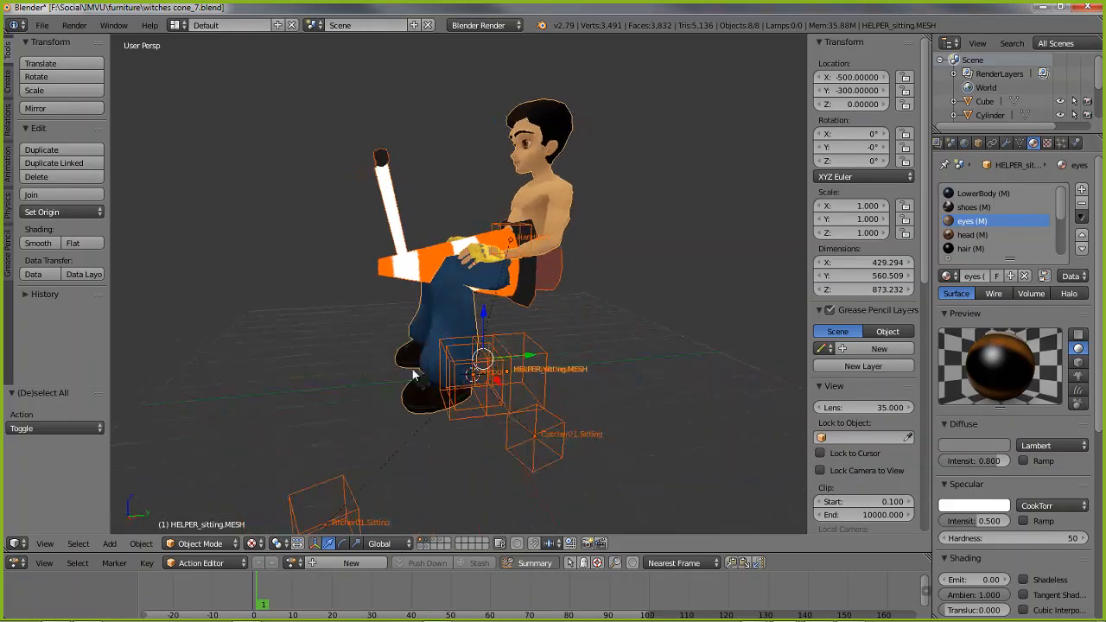
scroll(370, 335, "up", 2)
scroll(369, 338, "down", 1)
middle_click_drag(345, 338, 352, 338)
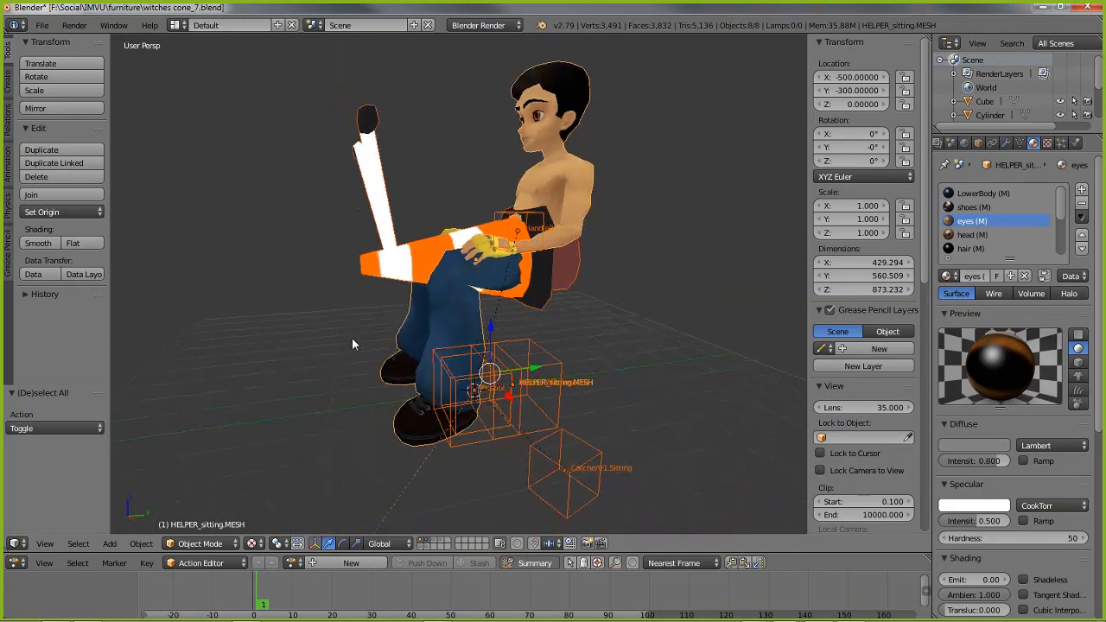
right_click(550, 122, "shift")
middle_click_drag(579, 398, 567, 402)
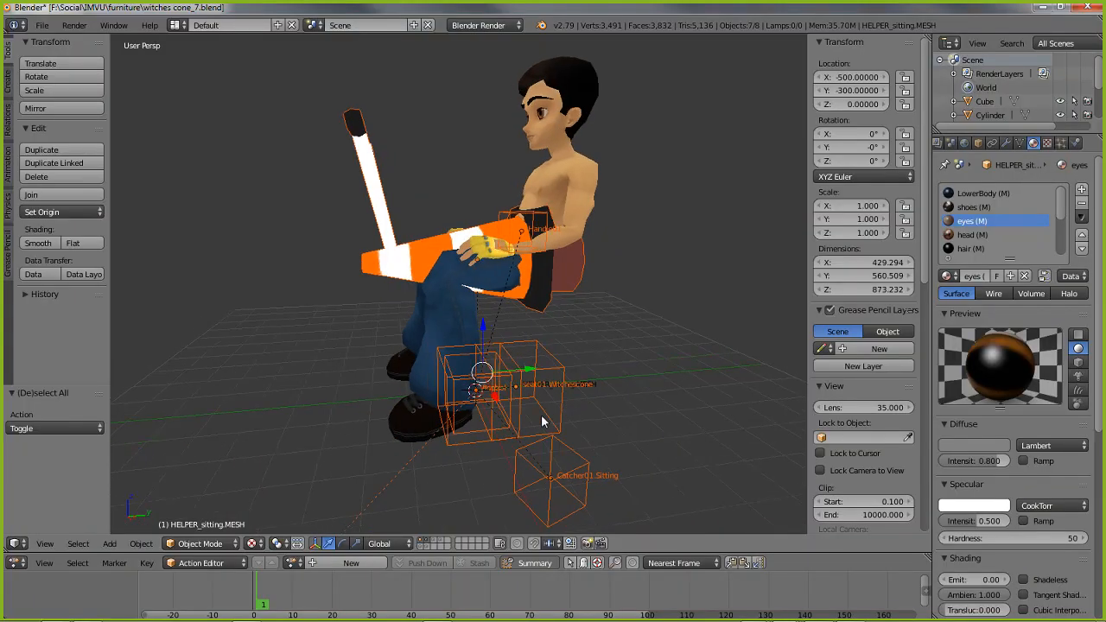
right_click(474, 445, "shift")
middle_click_drag(555, 439, 583, 413)
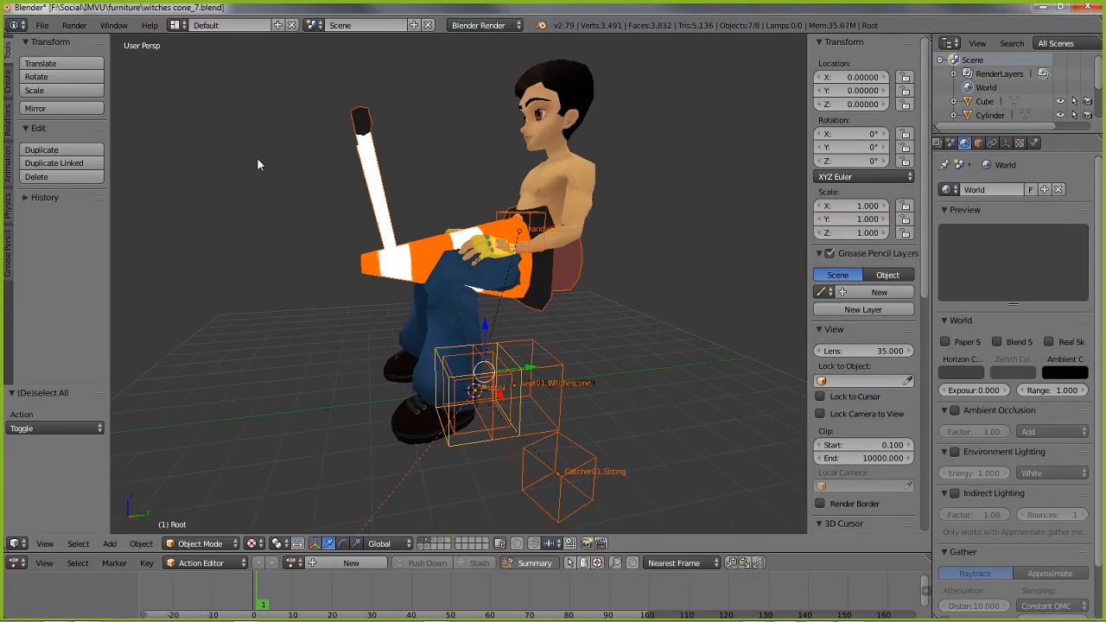
Save the Blender file under the new name witches cone_8.blend in the furniture folder
left_click(41, 25)
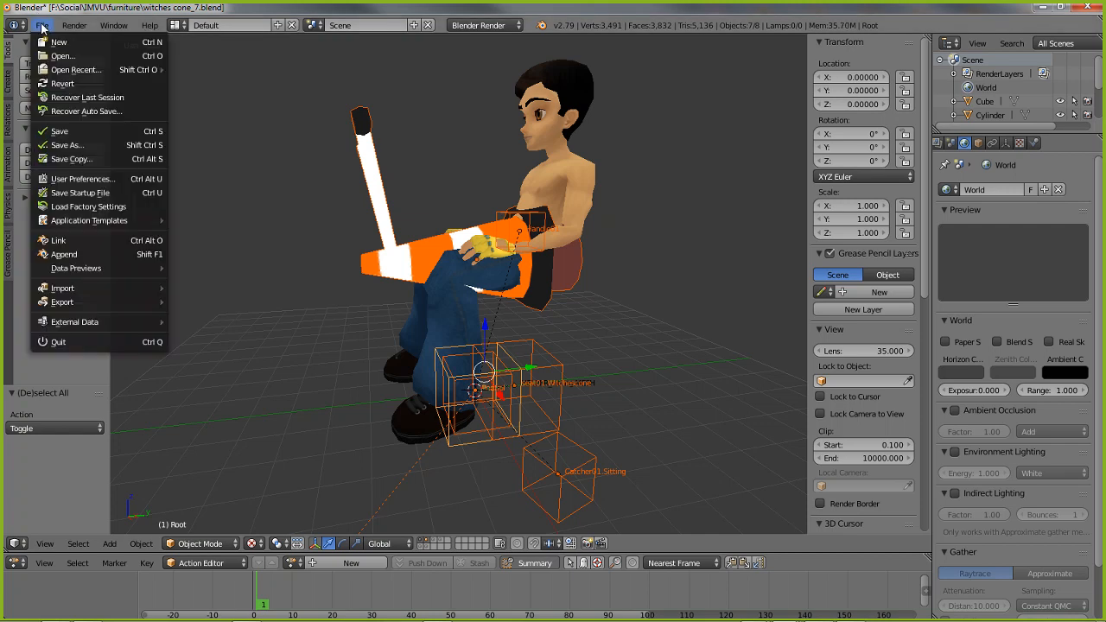
left_click(70, 146)
left_click(281, 77)
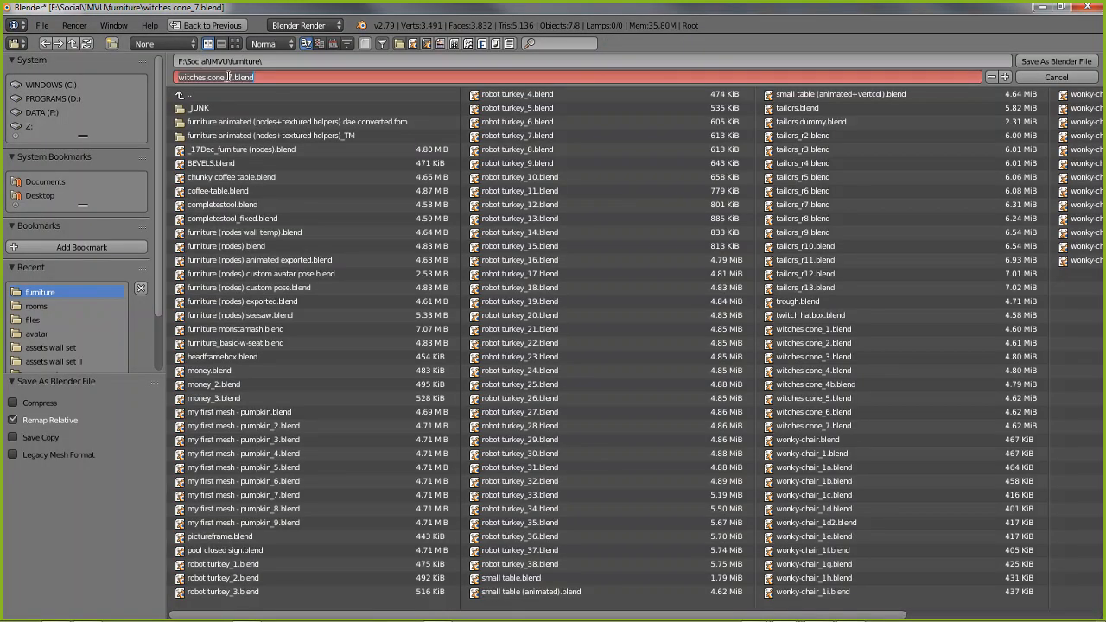
type("8")
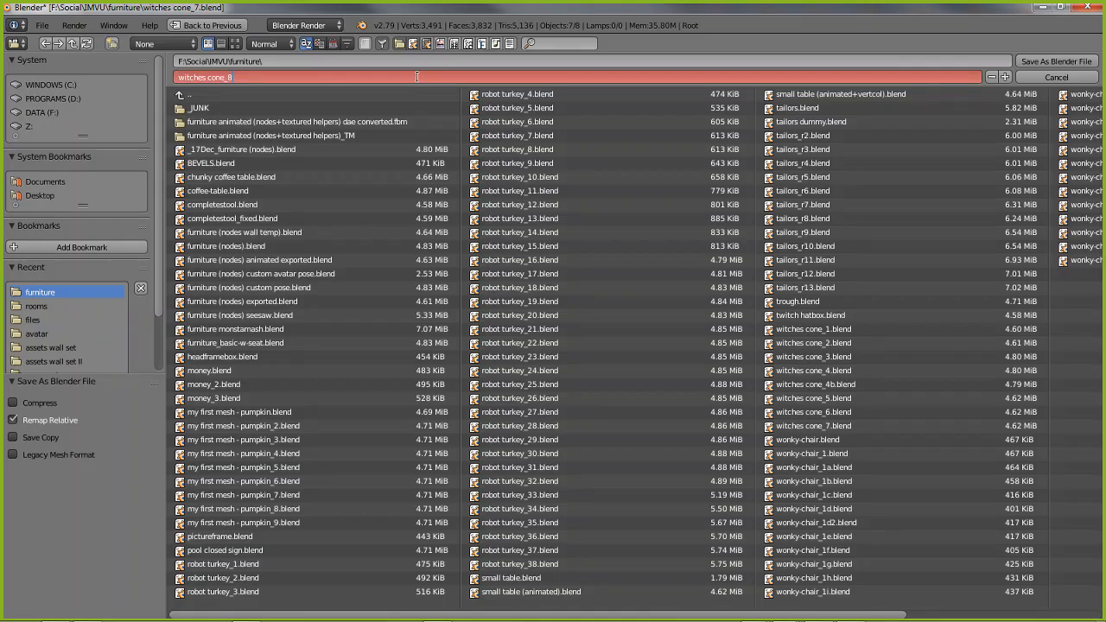
key("Return")
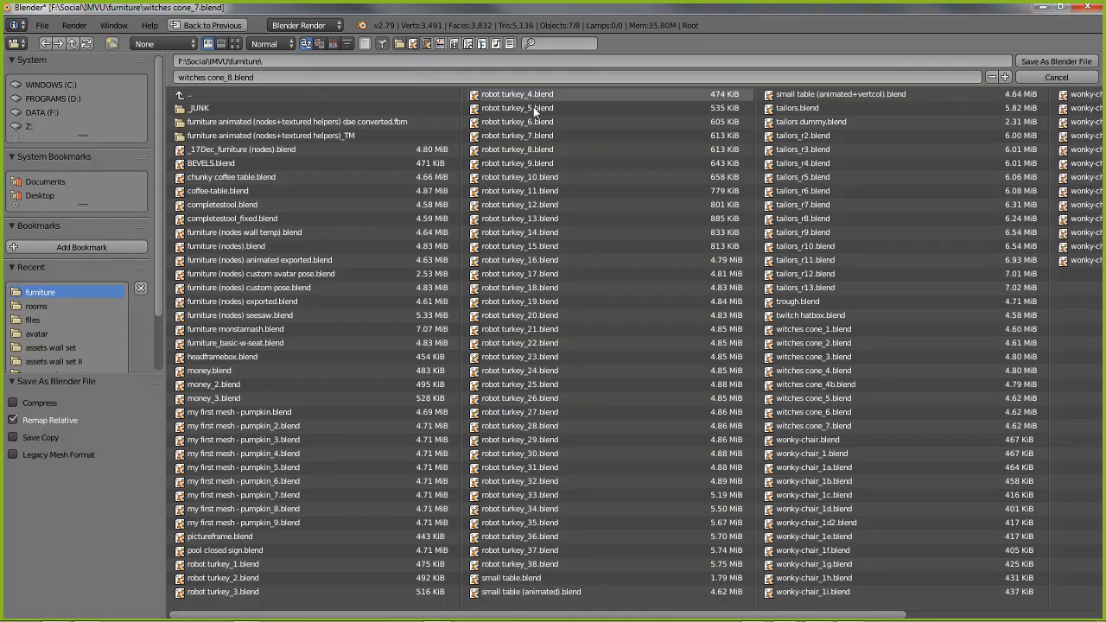
left_click(1051, 61)
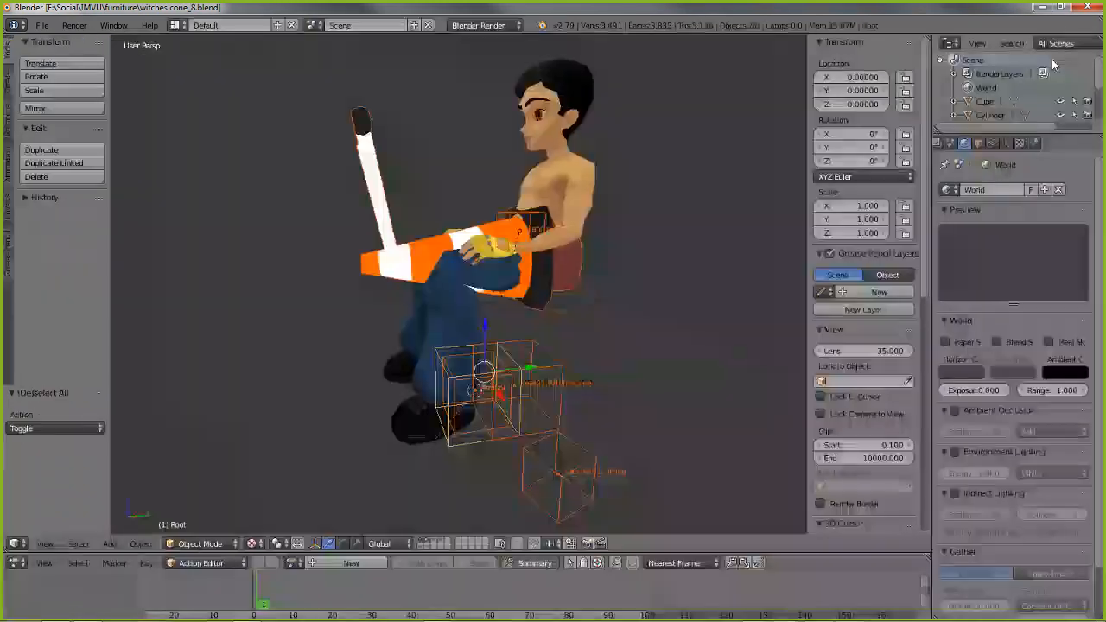
Start an FBX export of the cone scene and name the file witches cone_8.fbx in the furniture folder
left_click(41, 25)
mouse_move(156, 302)
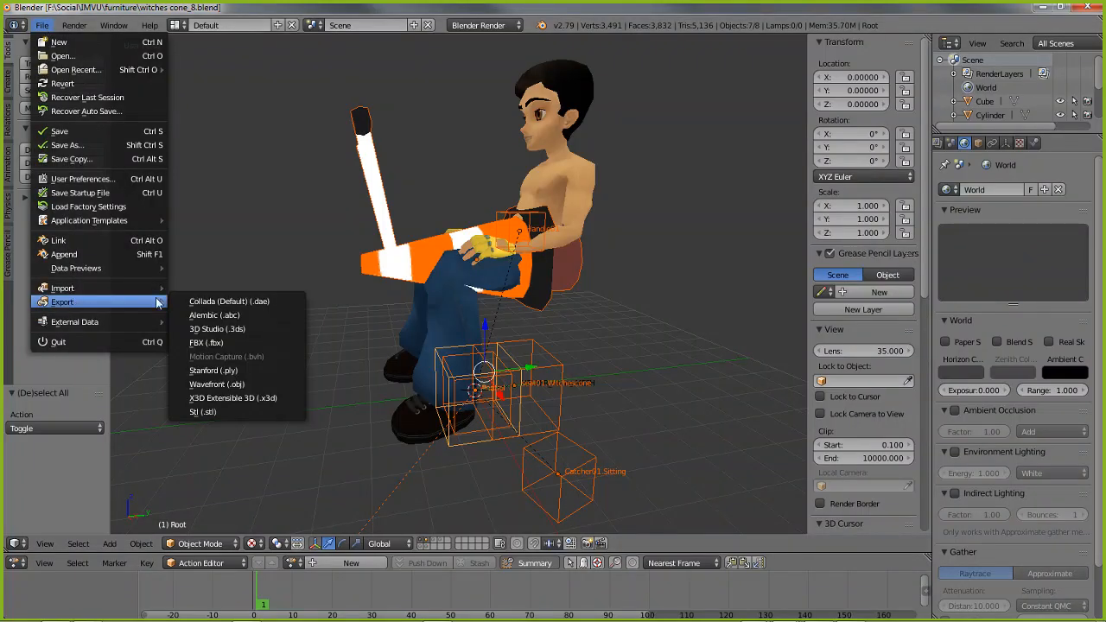
left_click(215, 342)
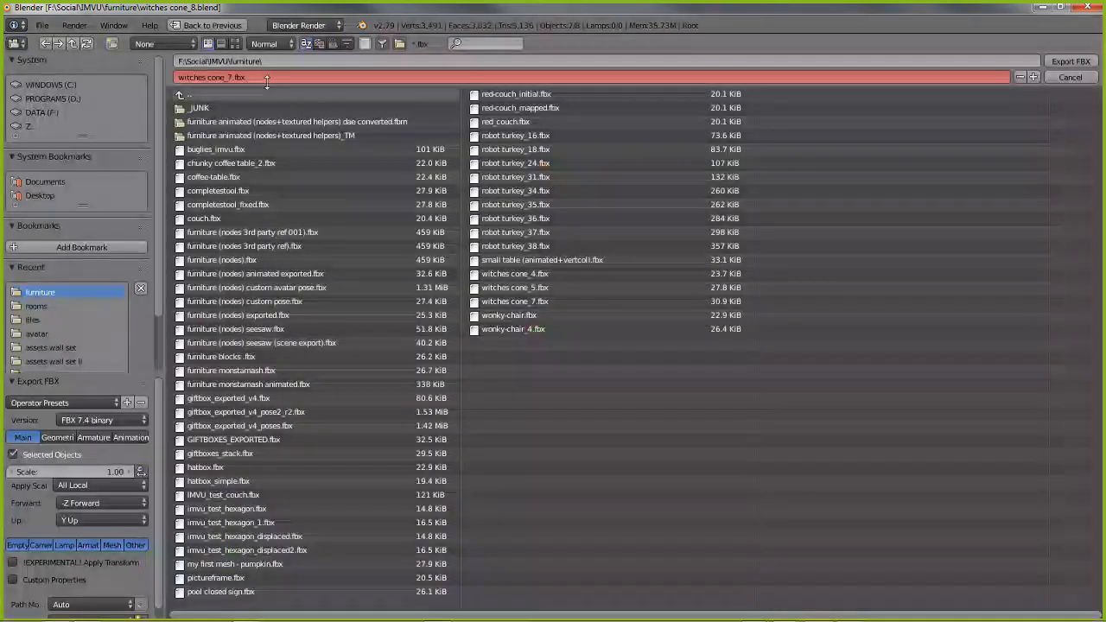
left_click(228, 76)
left_click_drag(228, 77, 295, 77)
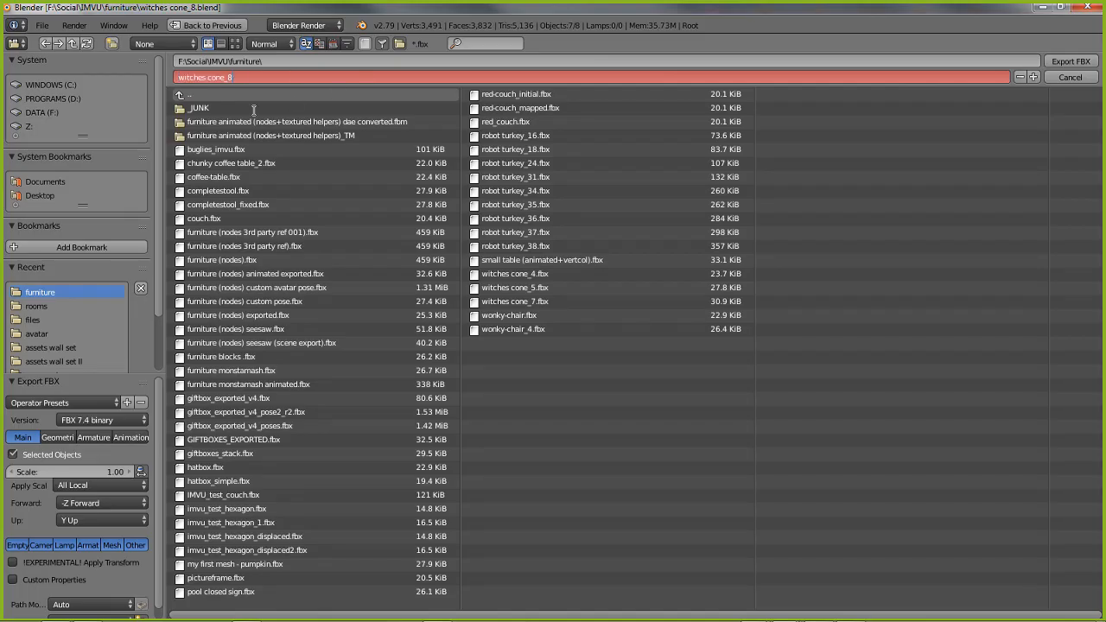
key("Return")
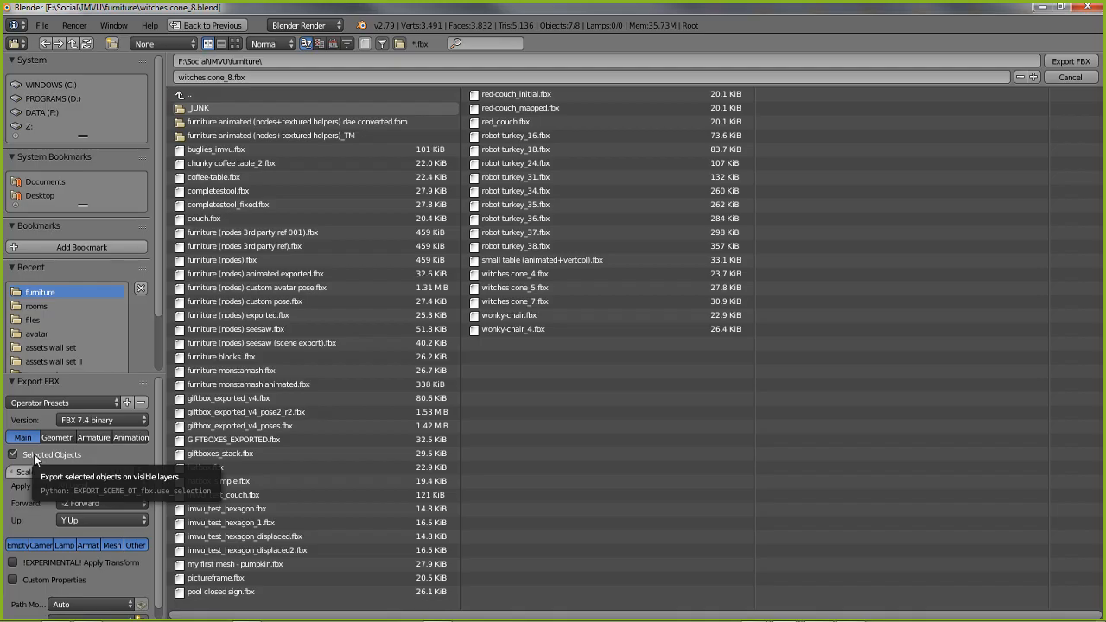
Review the geometry, armature and animation export options, and export the selected objects as FBX
left_click(56, 438)
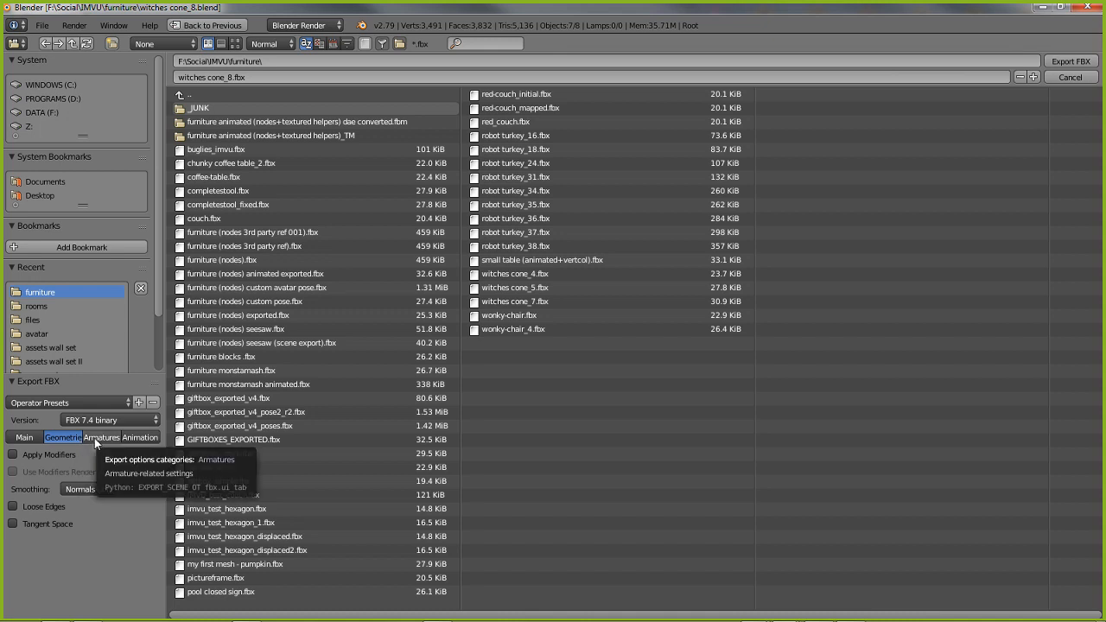
left_click(96, 438)
left_click(132, 438)
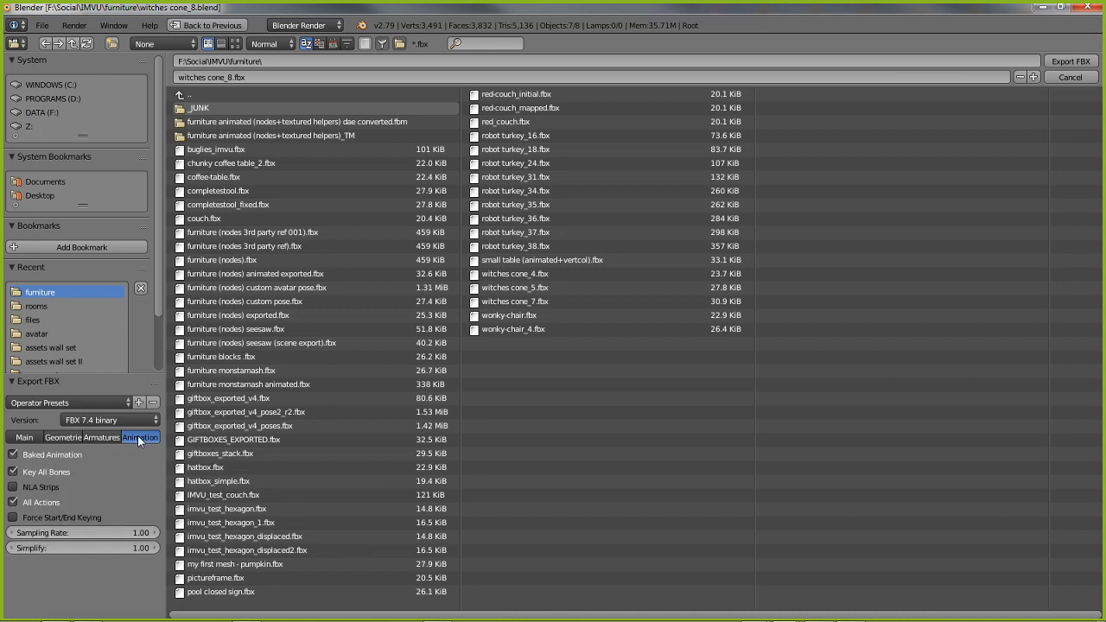
left_click(92, 435)
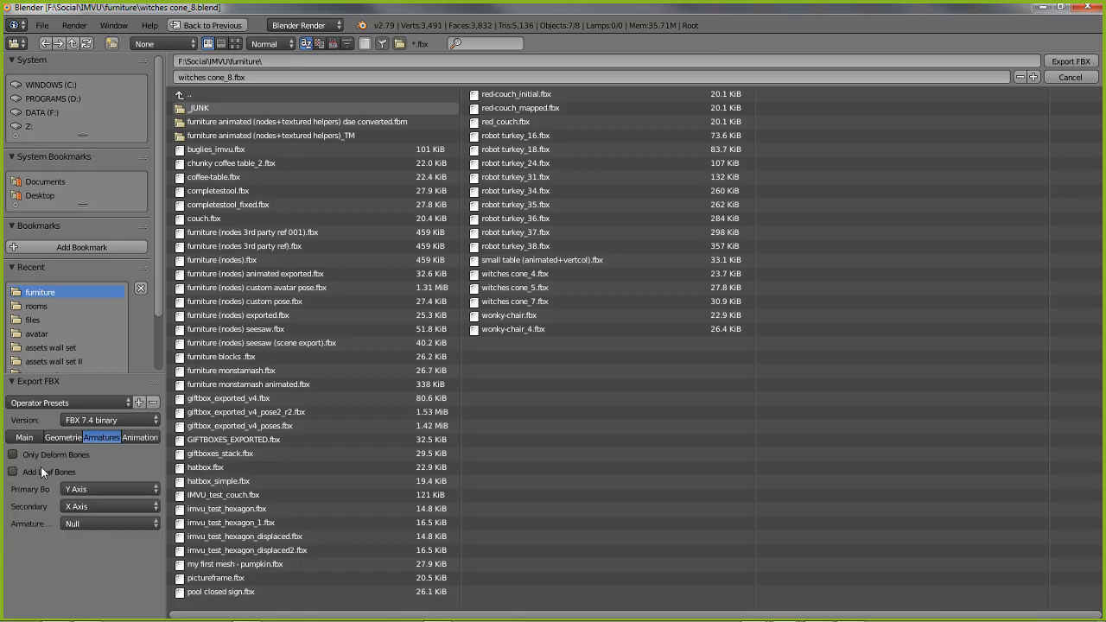
left_click(54, 438)
left_click(22, 438)
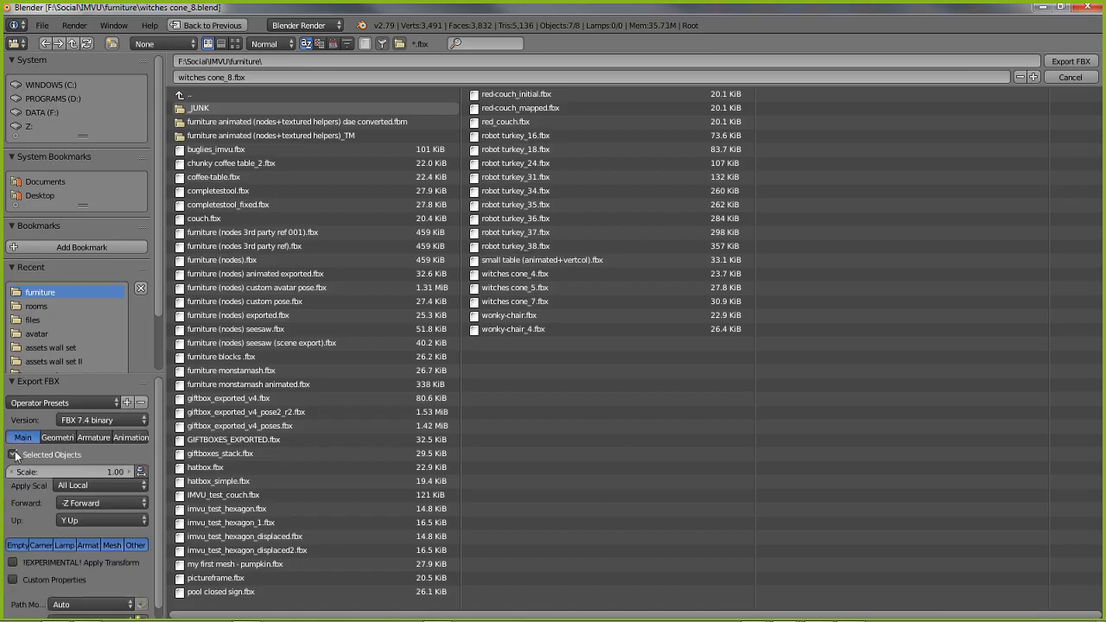
left_click(1071, 62)
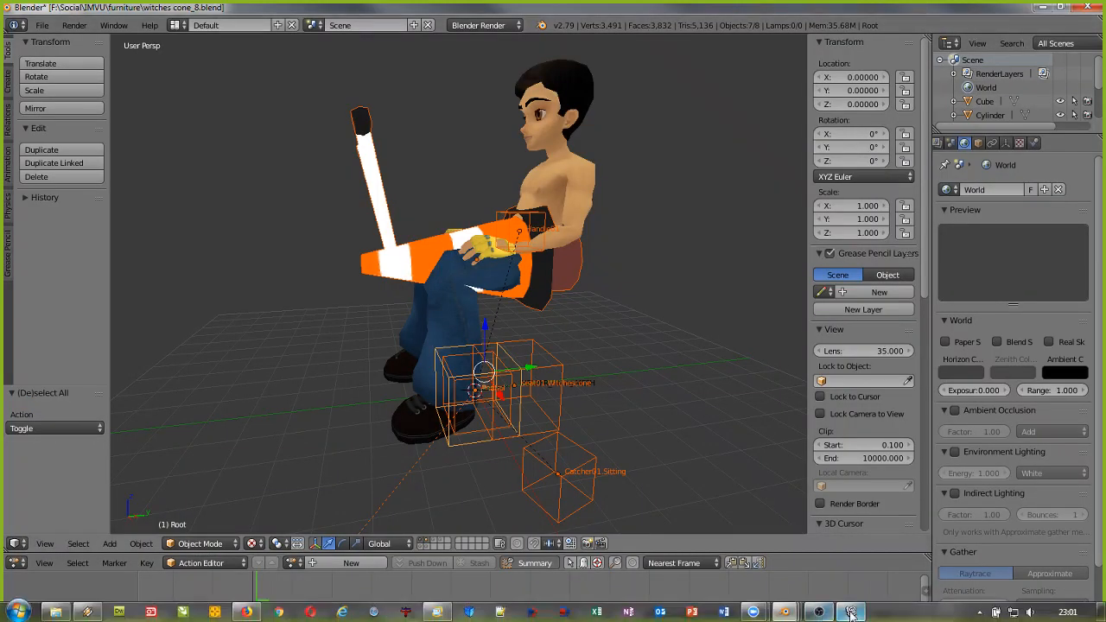
Switch to IMVU and derive a new 3D product from the standard Furniture item 12908
left_click(850, 612)
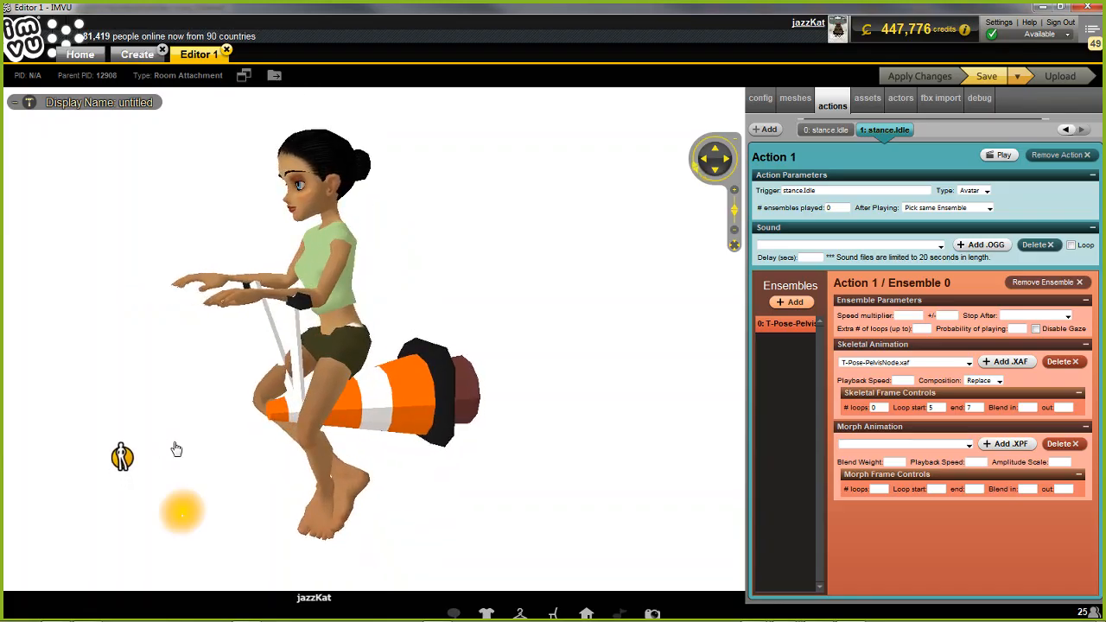
left_click(136, 54)
left_click(91, 299)
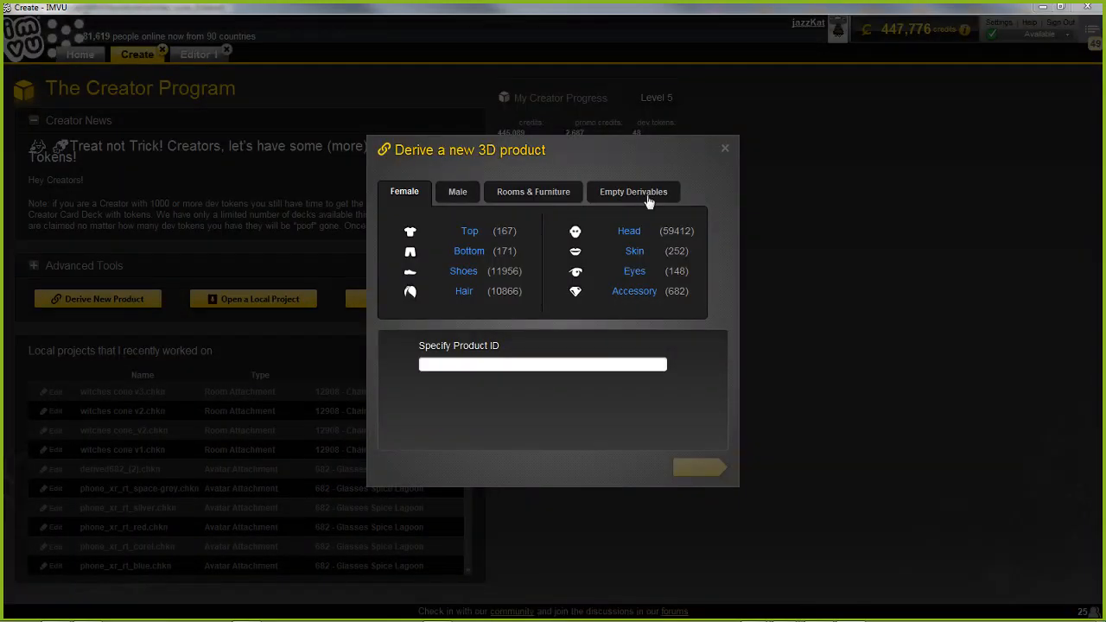
left_click(539, 197)
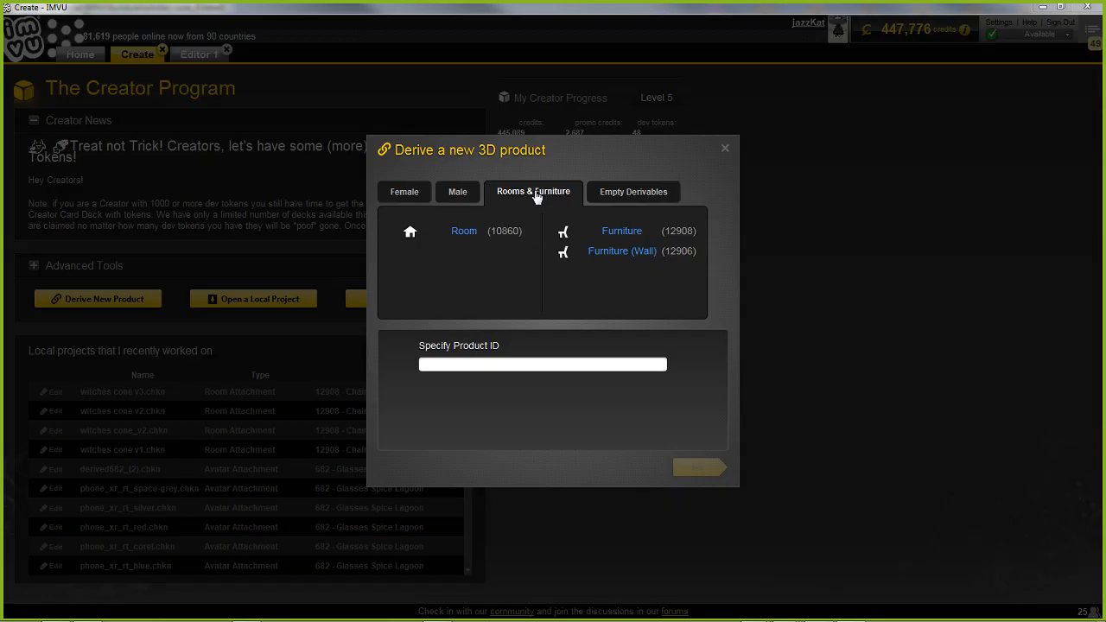
left_click(620, 232)
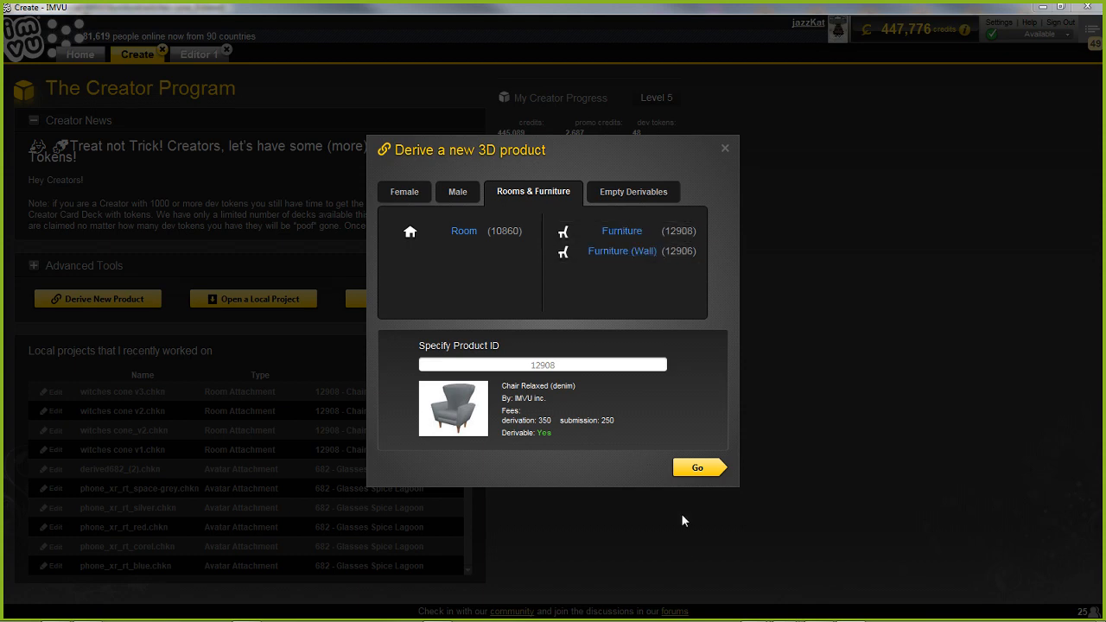
left_click(696, 469)
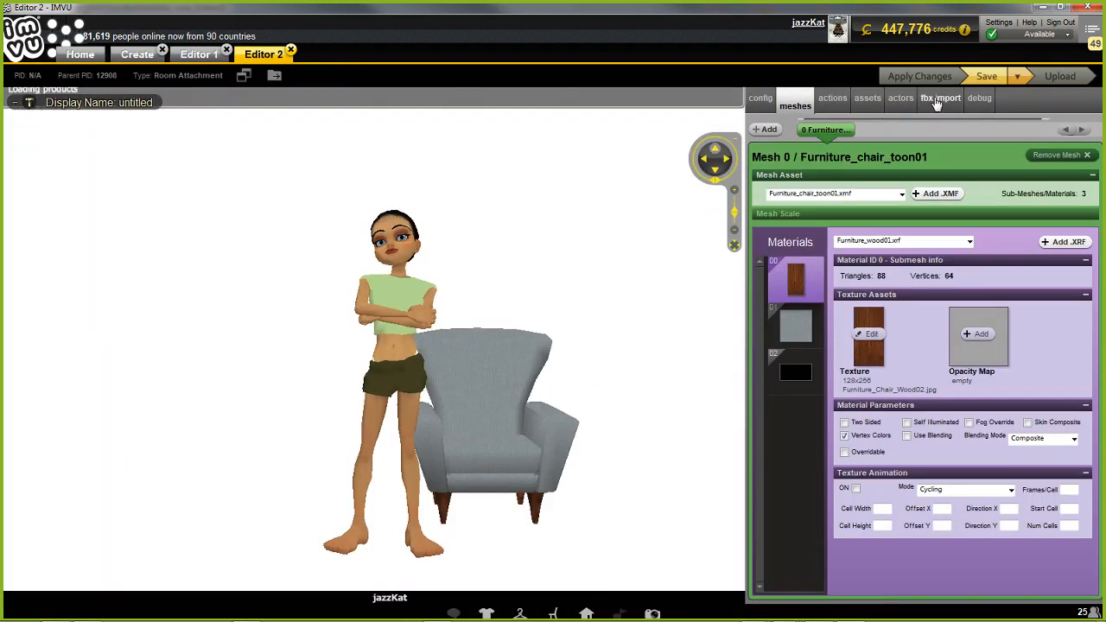
Load the pose file witch cone pose_4.fbx from the avatar folder into the new product
left_click(940, 101)
left_click(787, 131)
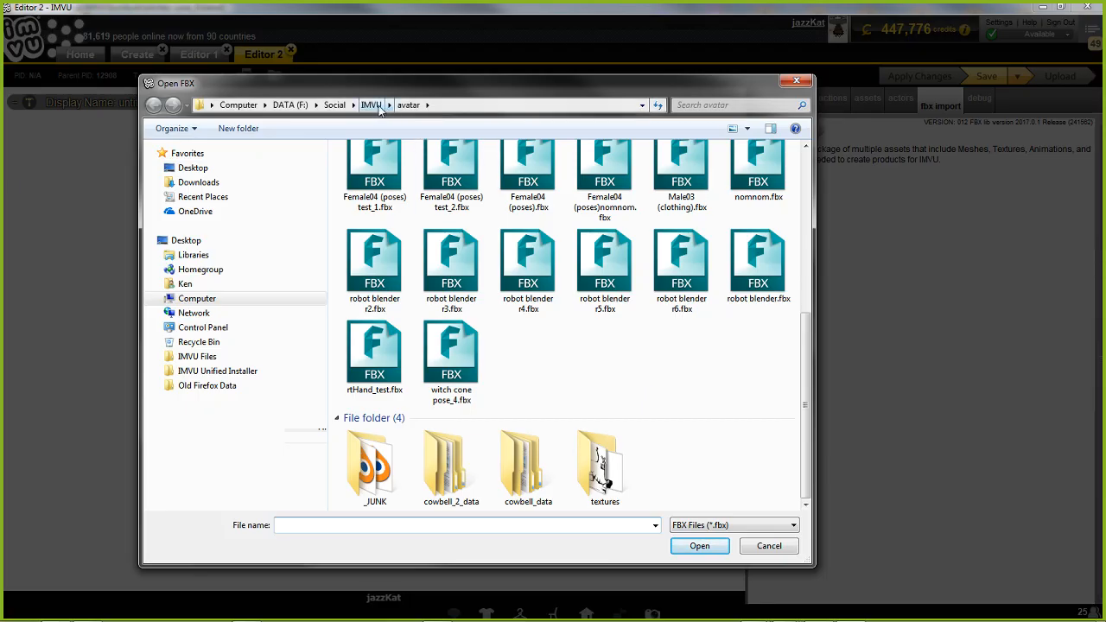
left_click(454, 360)
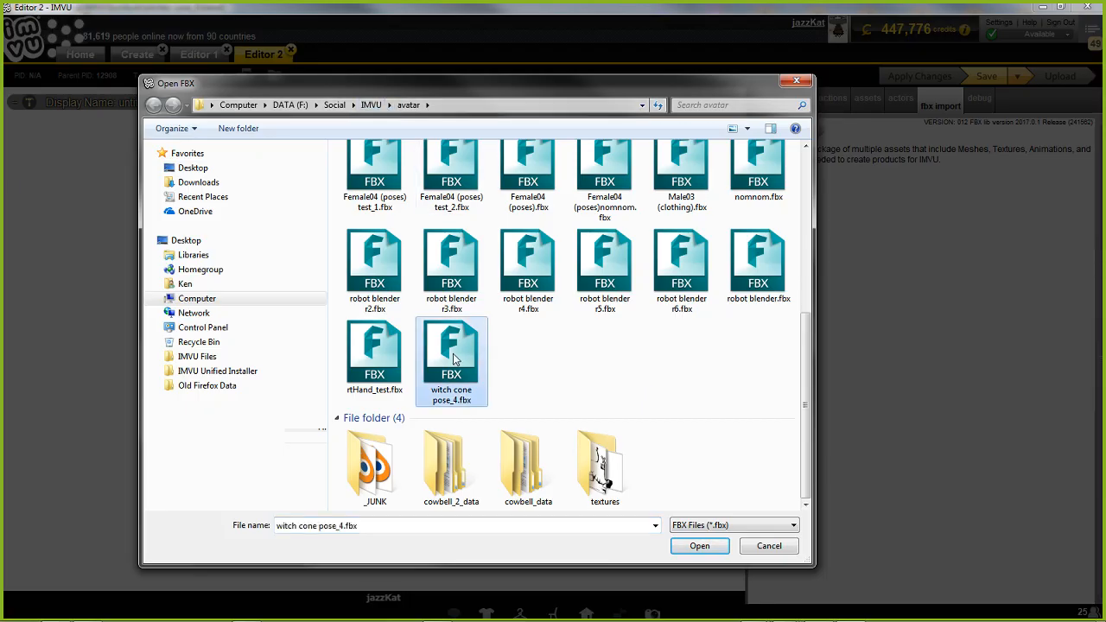
left_click(701, 545)
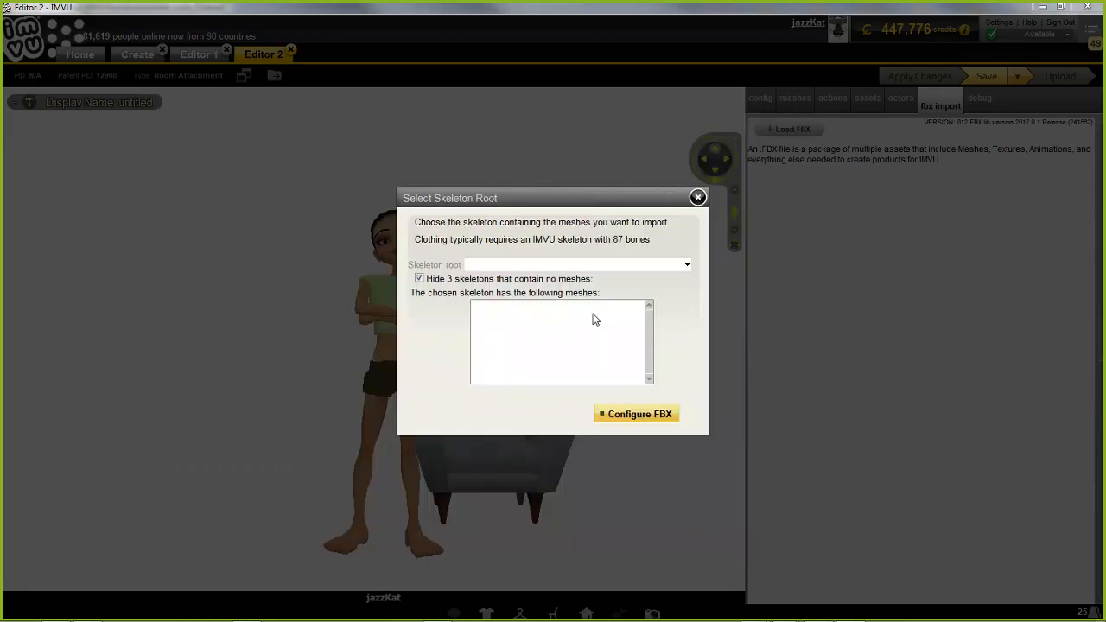
Unhide skeletons without meshes and configure the pose with RootNode/Female03MasterRoot/Female03MasterRoot (86 bones) as the skeleton root
left_click(420, 278)
left_click(501, 264)
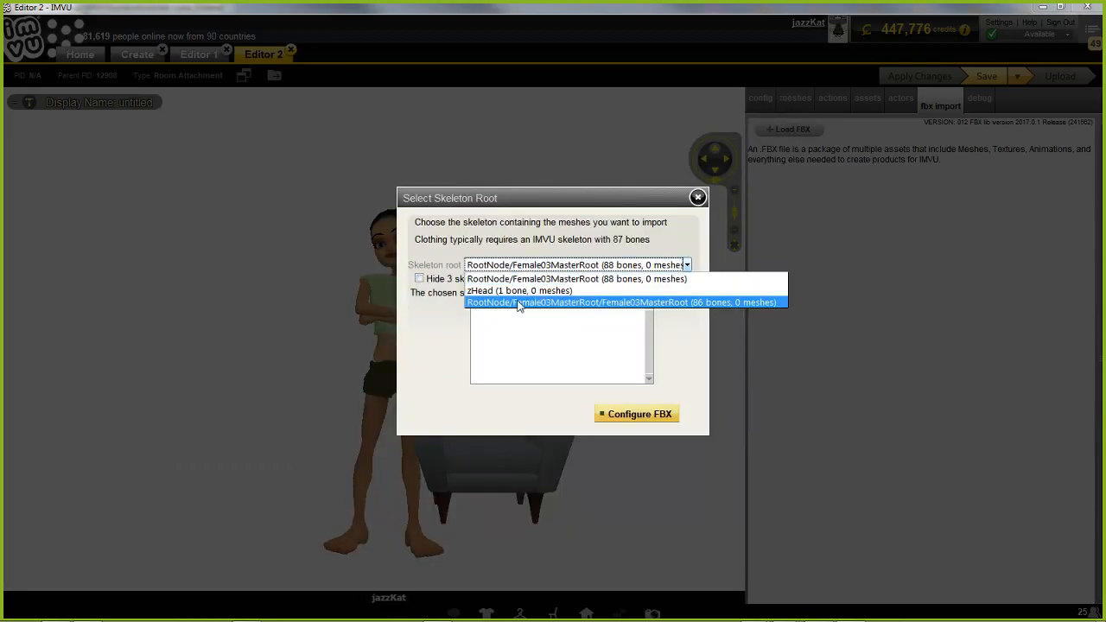
left_click(711, 302)
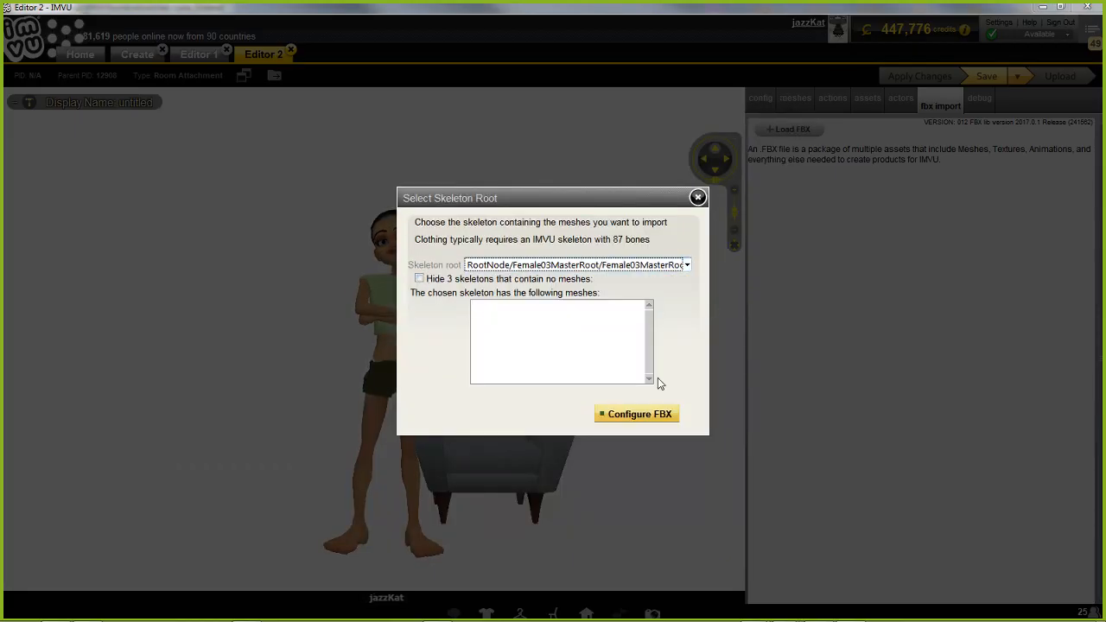
left_click(637, 414)
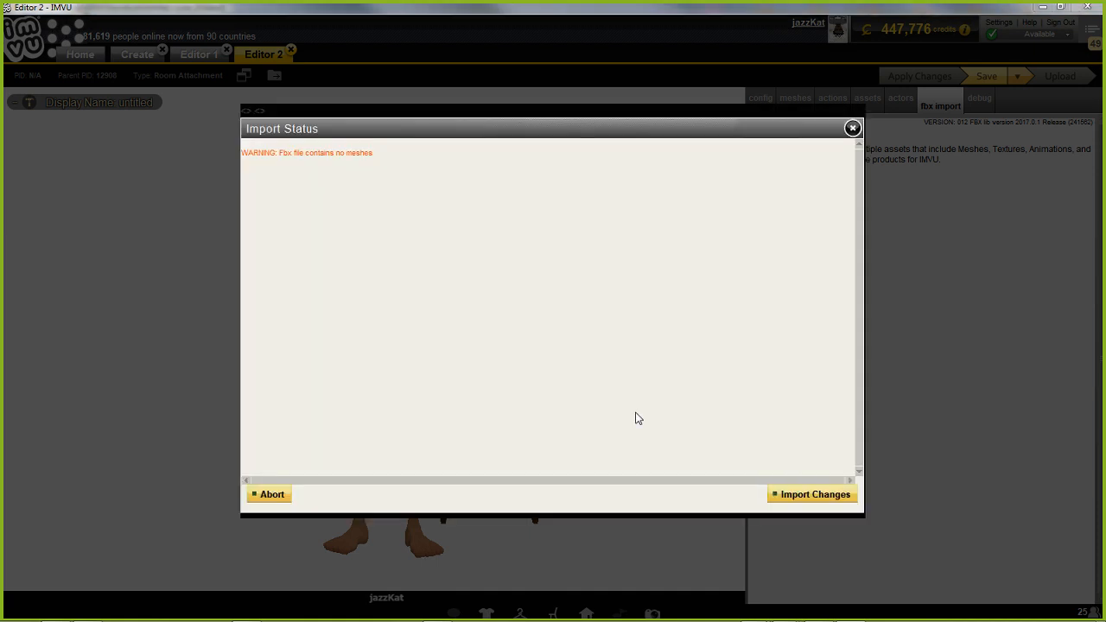
left_click(804, 495)
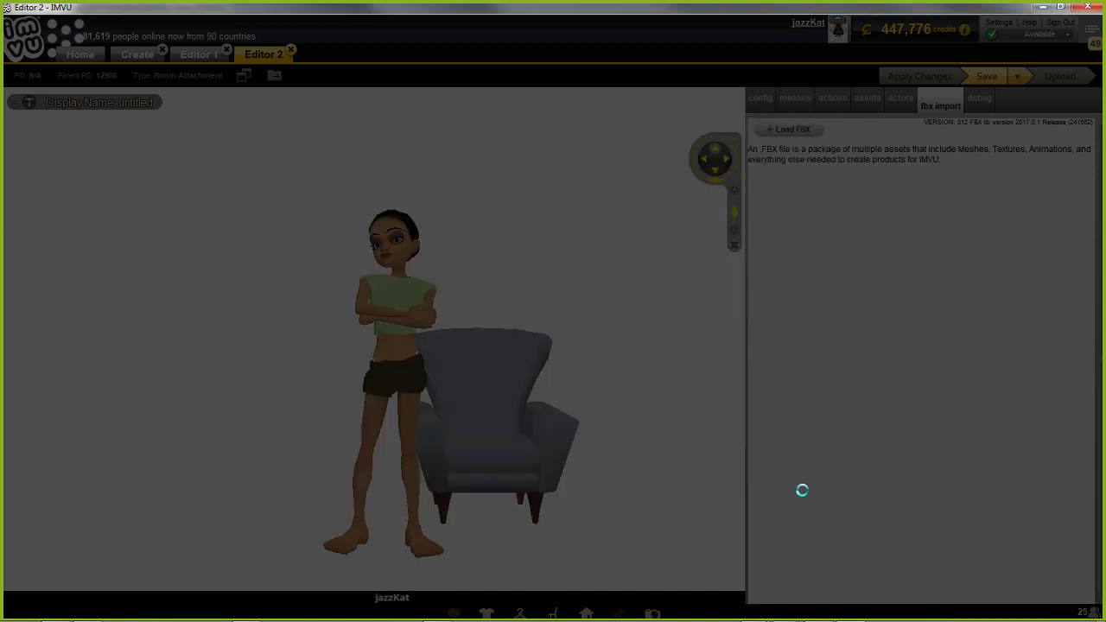
Import the T-Pose-PelvisNode animation at scale 0.01 with Rename Room Nodes off, and apply the changes to the product
double_click(809, 164)
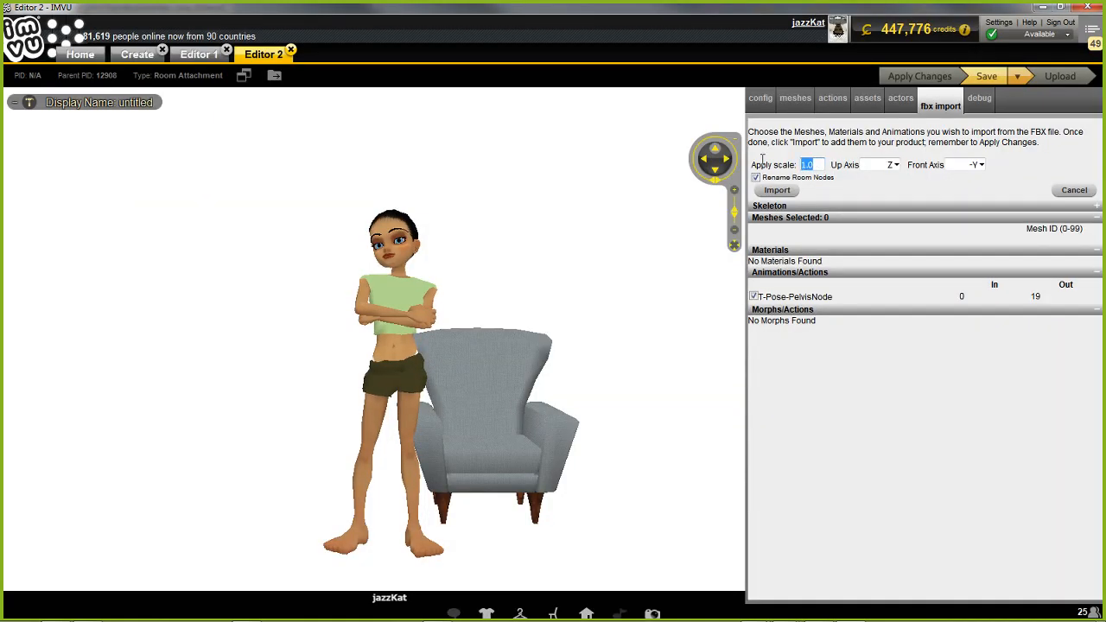
type("0.01")
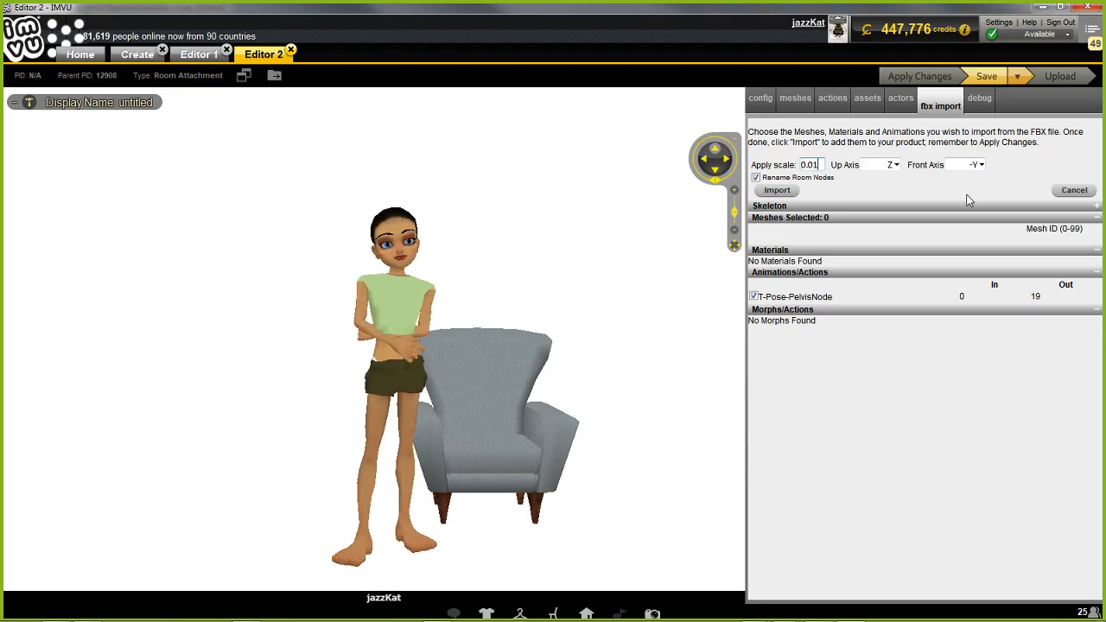
left_click(755, 178)
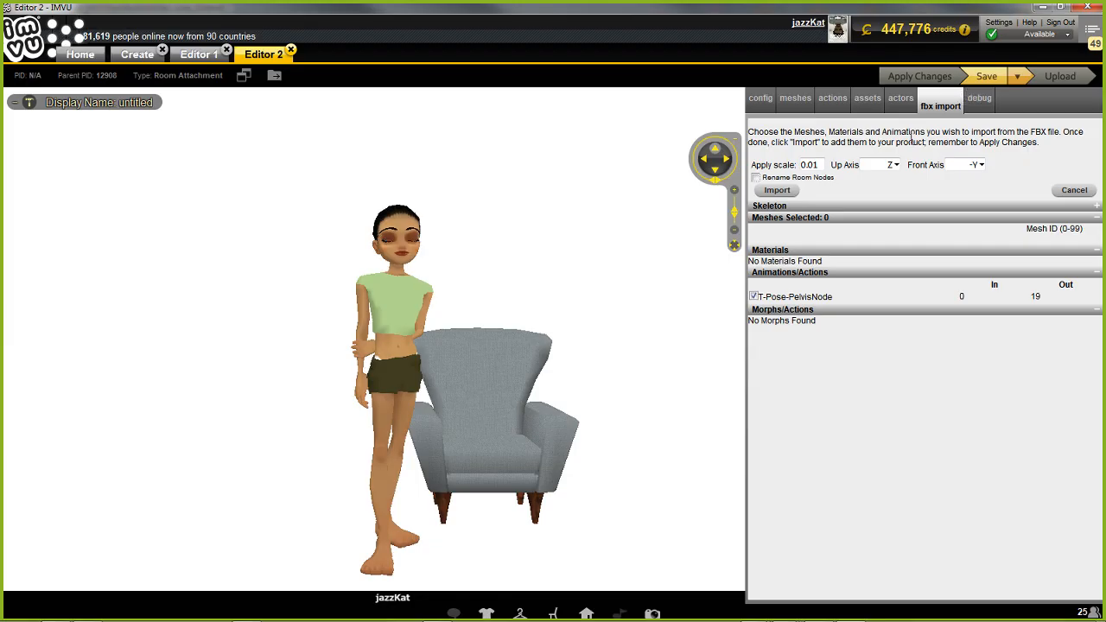
left_click(777, 192)
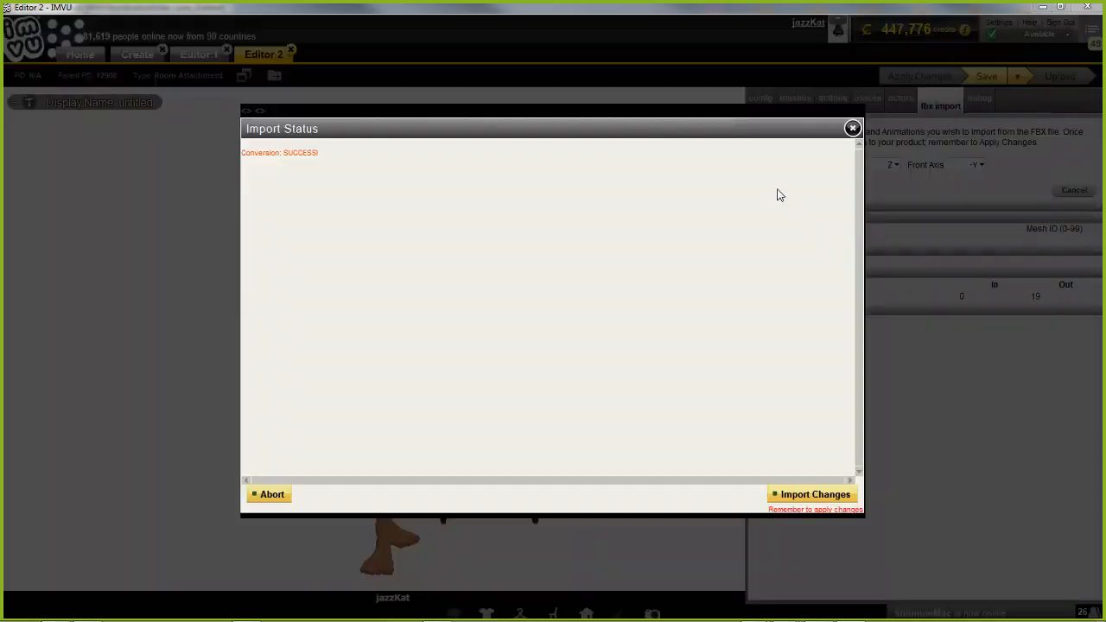
left_click(812, 494)
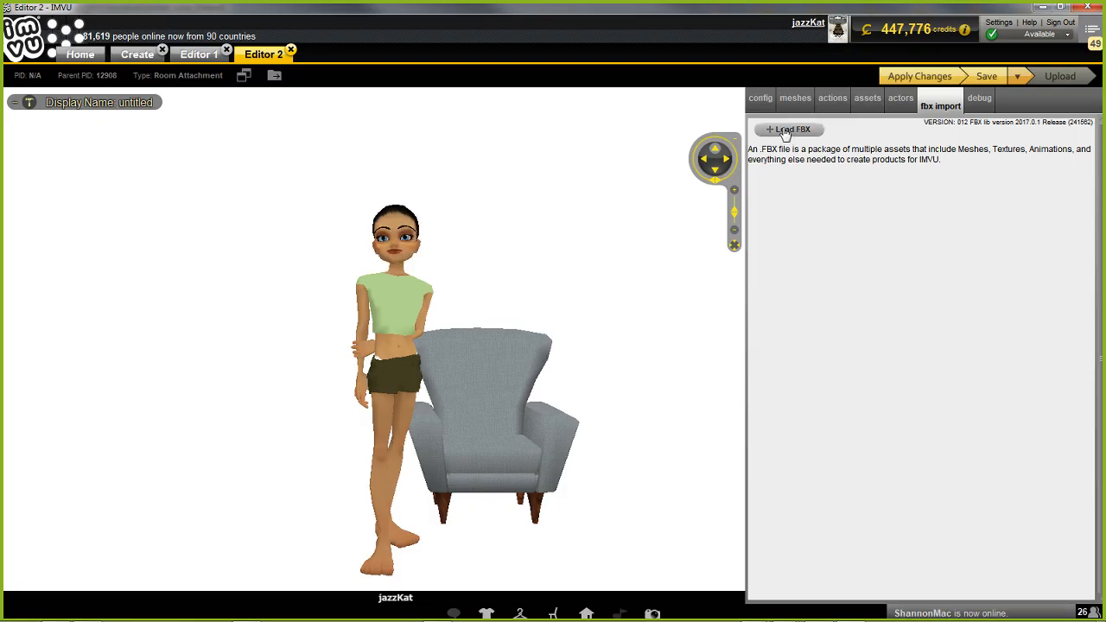
left_click(920, 76)
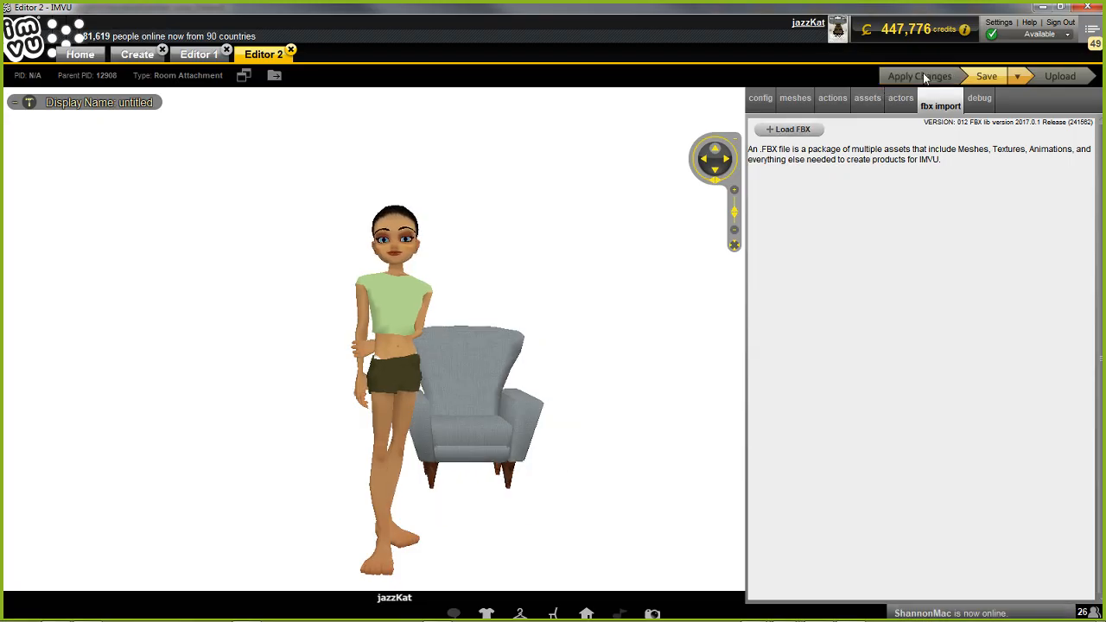
Load witches cone_8.fbx from the IMVU furniture folder into the product
left_click(786, 130)
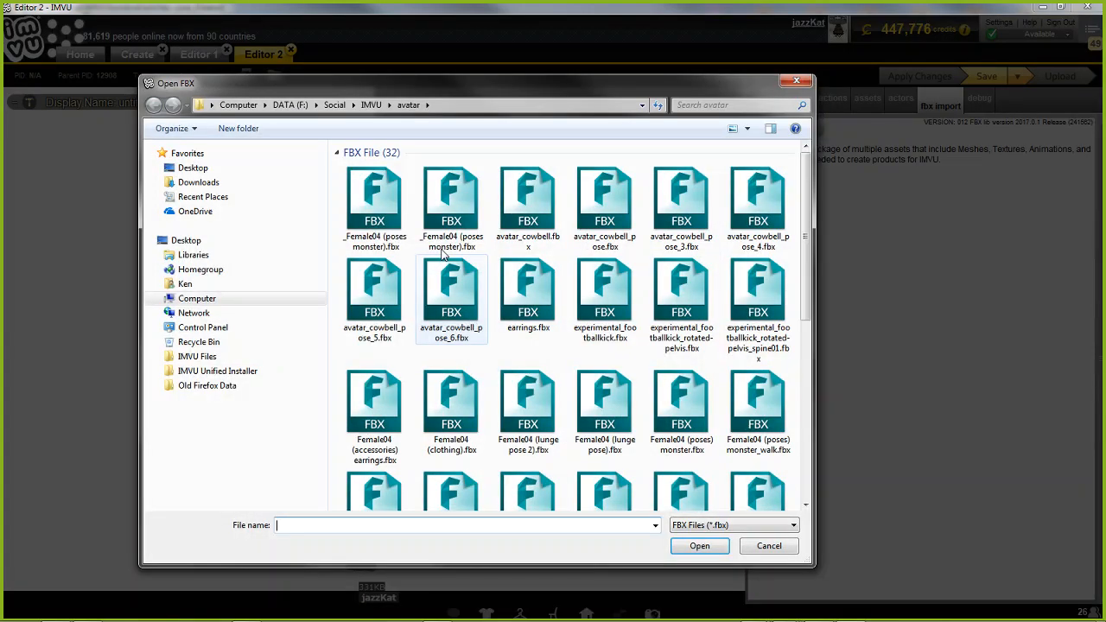
left_click(371, 104)
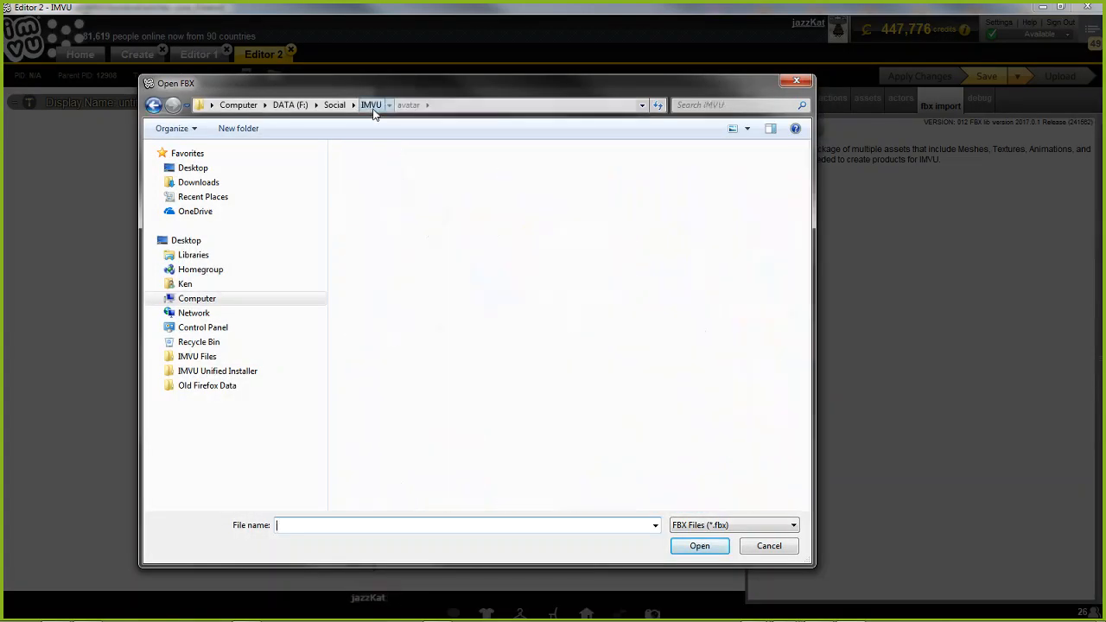
double_click(595, 309)
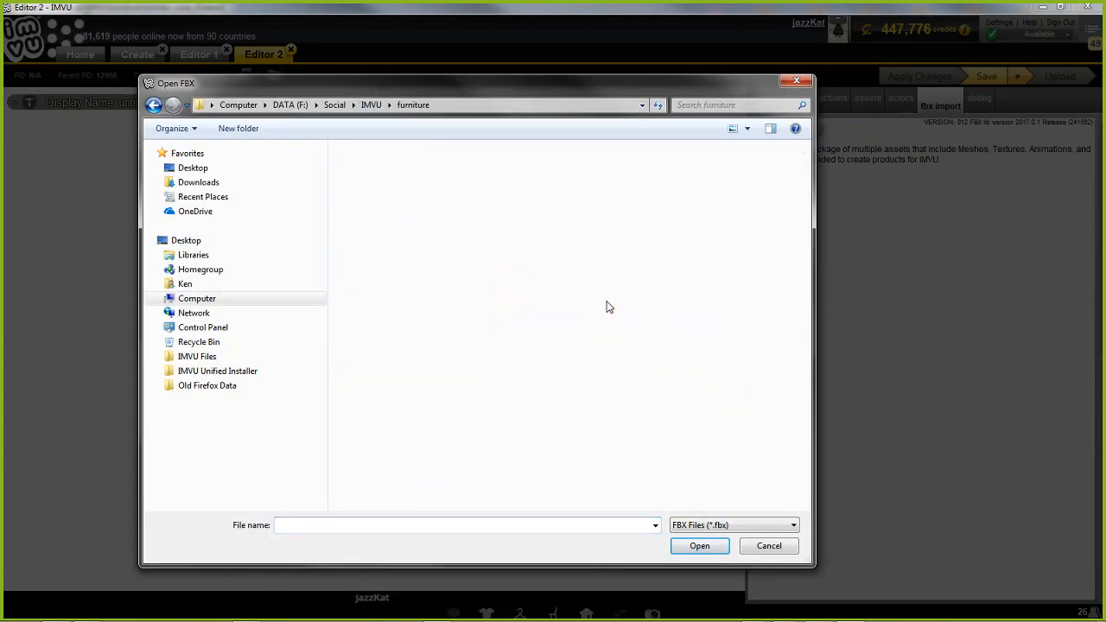
scroll(642, 424, "down", 10)
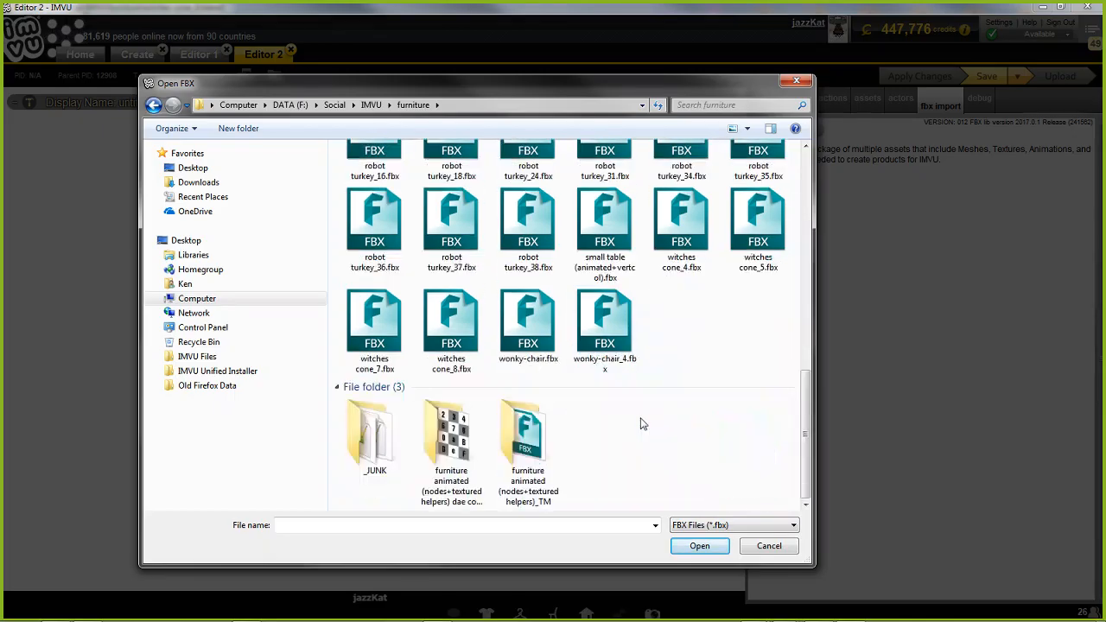
left_click(446, 327)
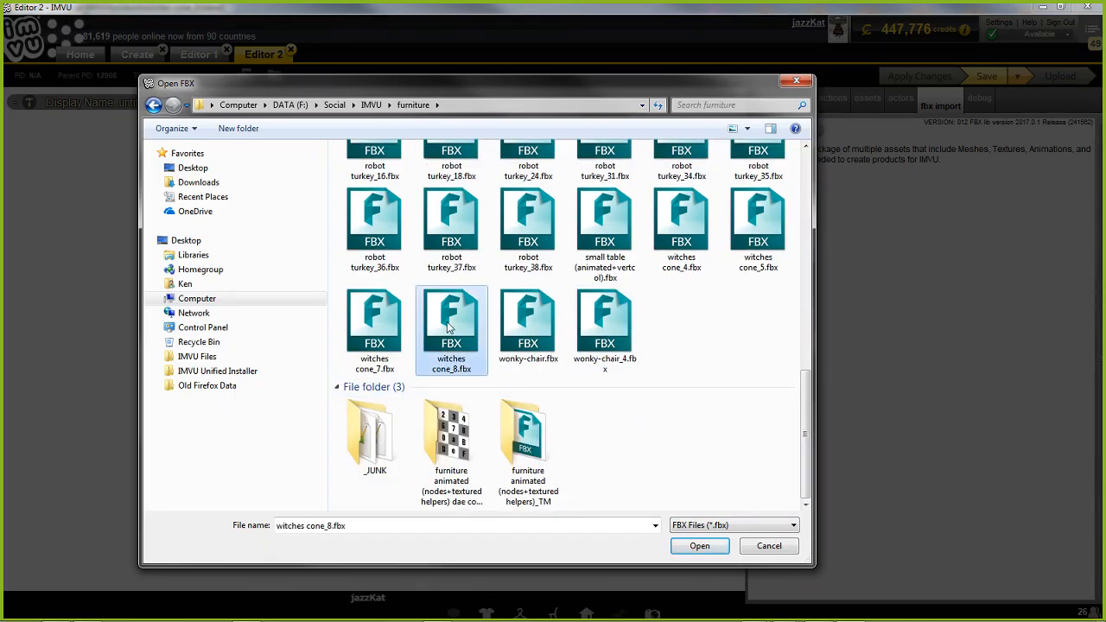
left_click(705, 545)
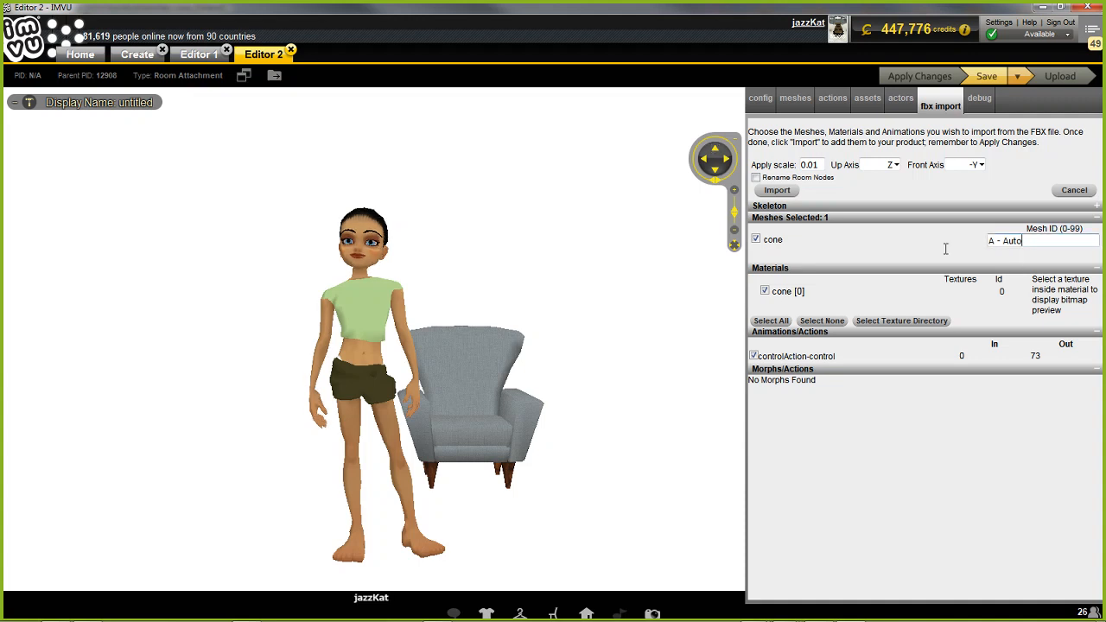
Import the cone mesh with mesh ID 0, its material and the controlAction-control animation, and apply the changes to the product
left_click_drag(946, 248, 937, 247)
type("0")
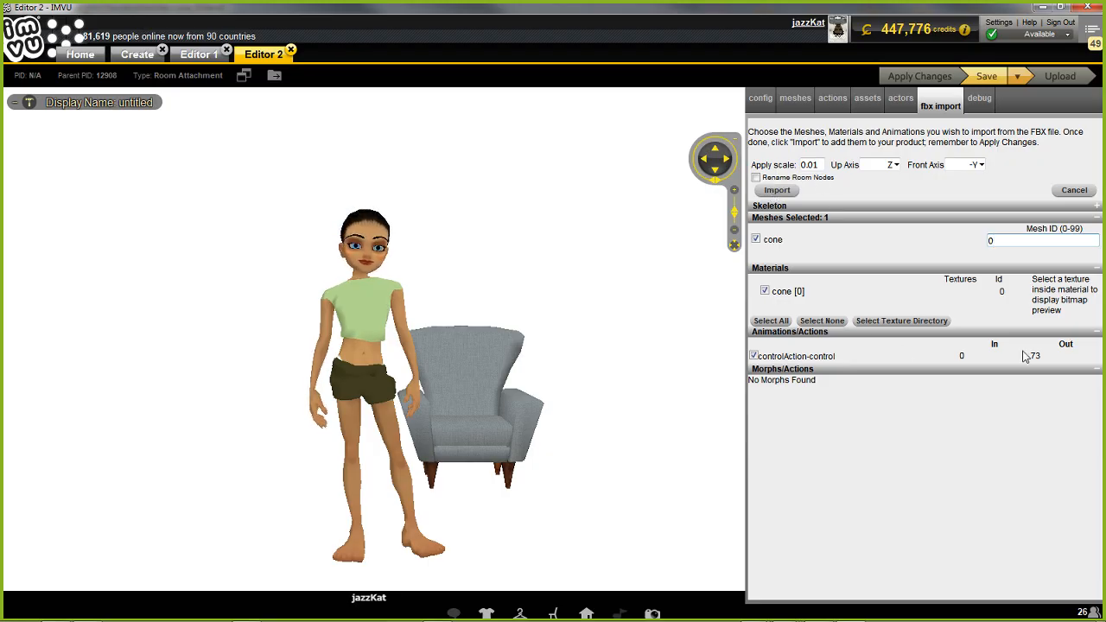
left_click(776, 190)
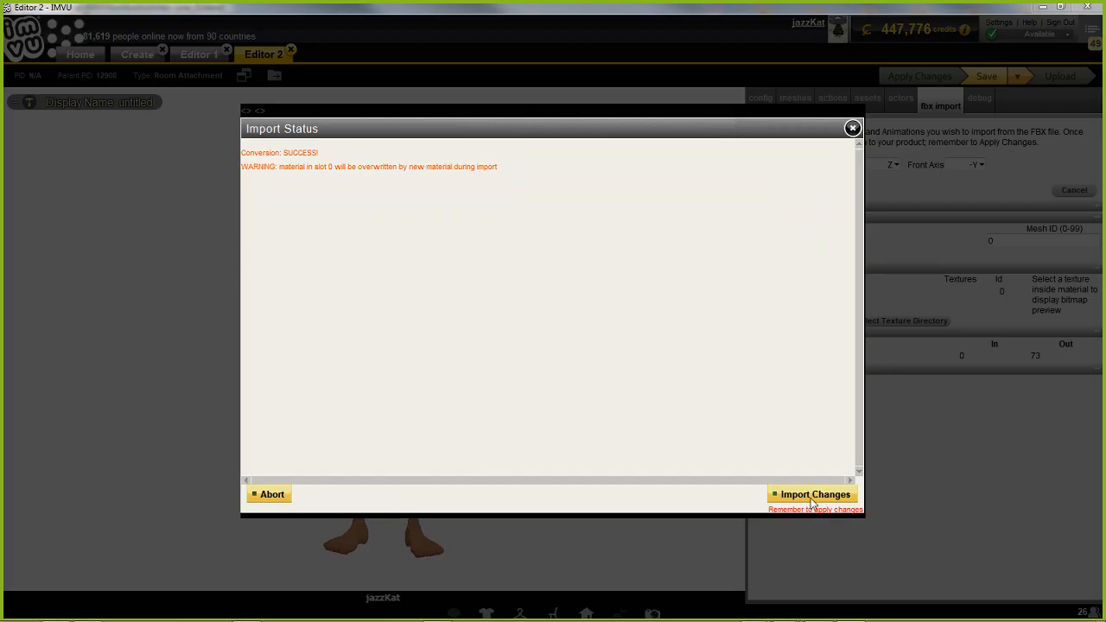
left_click(809, 496)
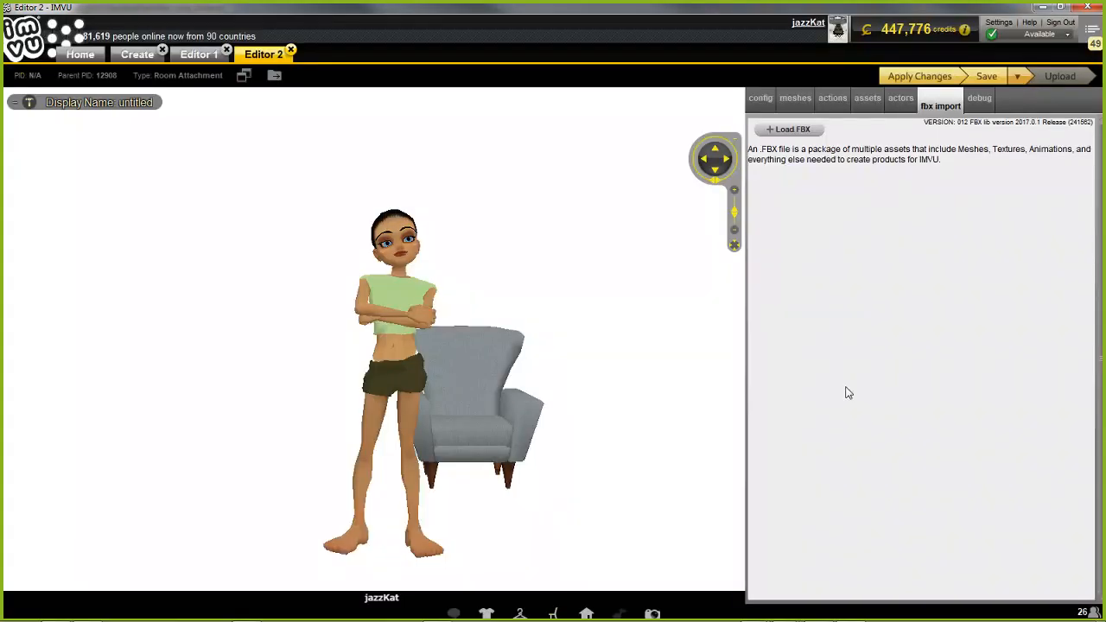
left_click(919, 76)
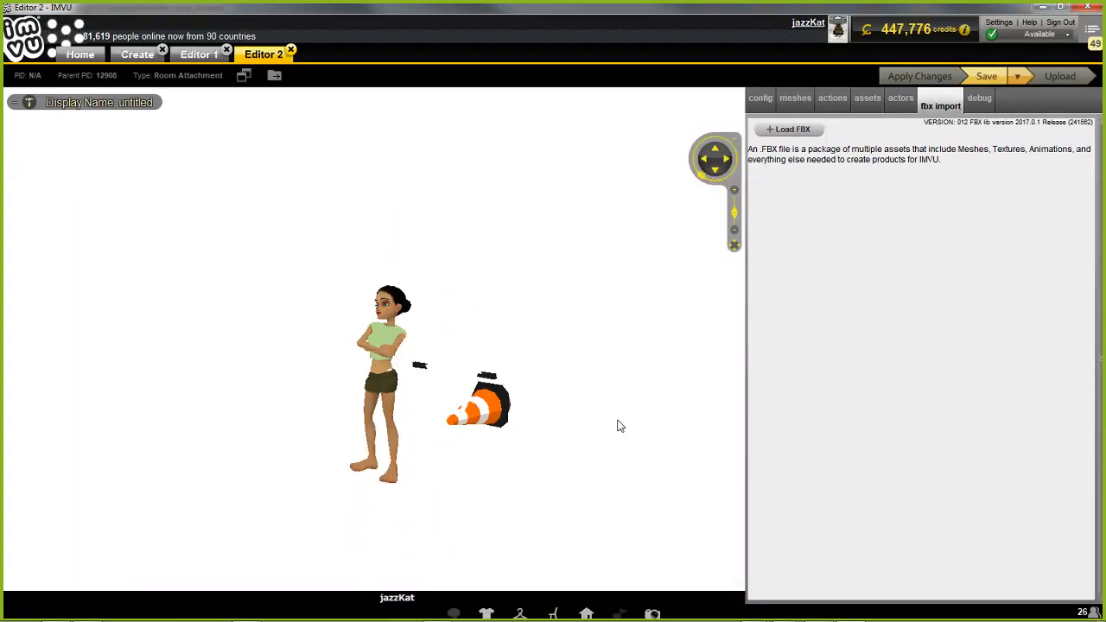
Move the avatar onto the cone's seat spot and check how it lines up with the imported mesh
scroll(620, 426, "up", 3)
left_click_drag(620, 426, 577, 418)
right_click_drag(577, 417, 512, 393)
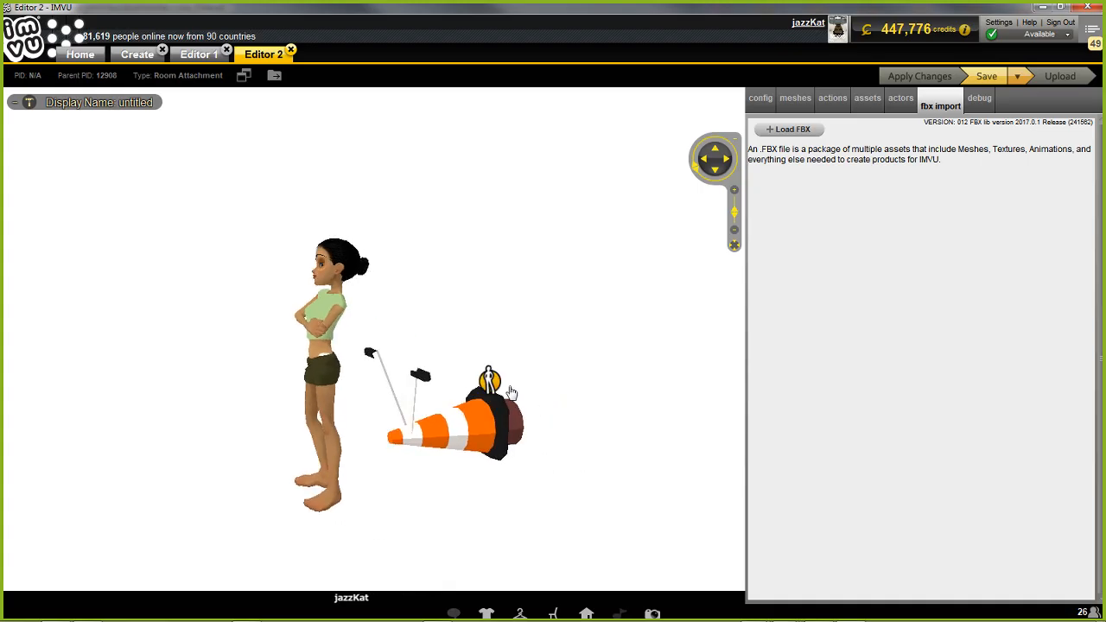
left_click(494, 385)
left_click_drag(540, 418, 570, 423)
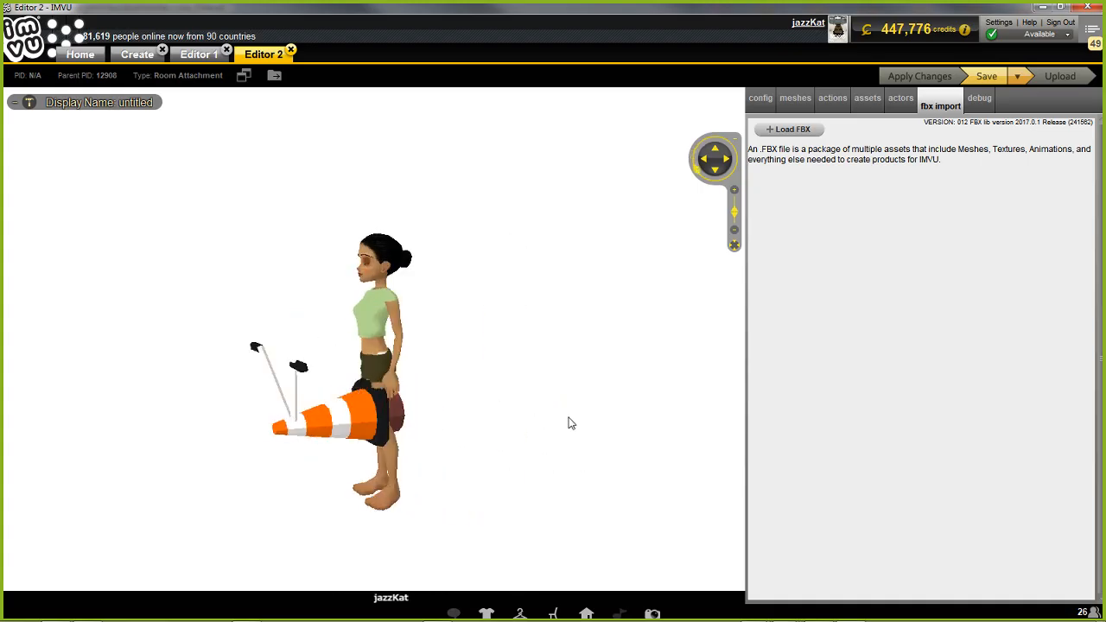
Add an action with trigger stance.Idle, type Avatar, 0 ensembles played and Pick same Ensemble after playing
left_click(833, 100)
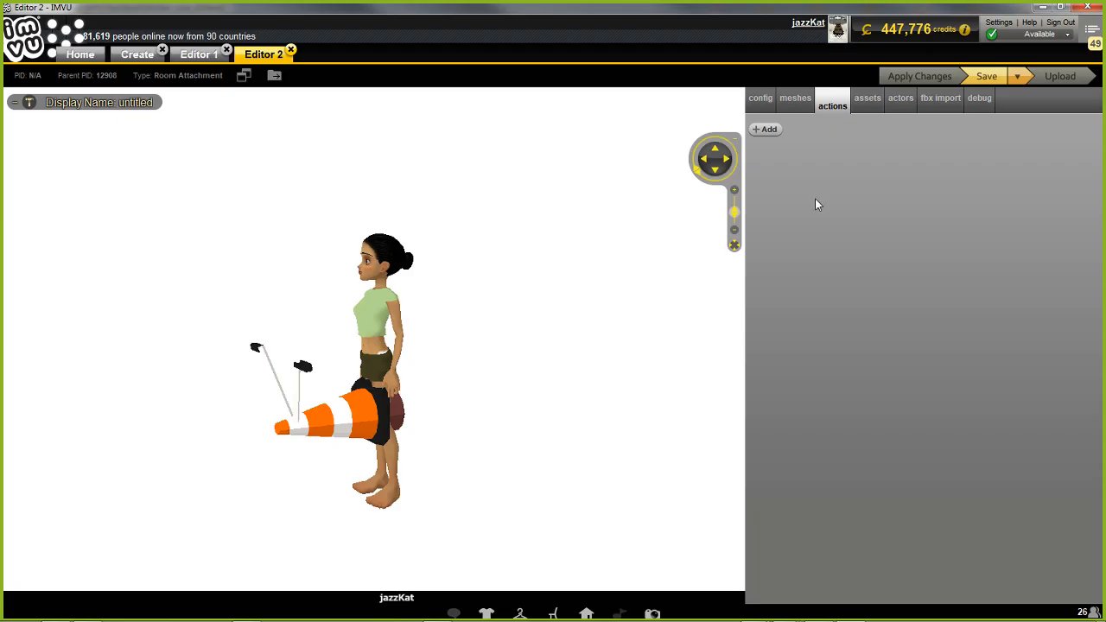
left_click(768, 131)
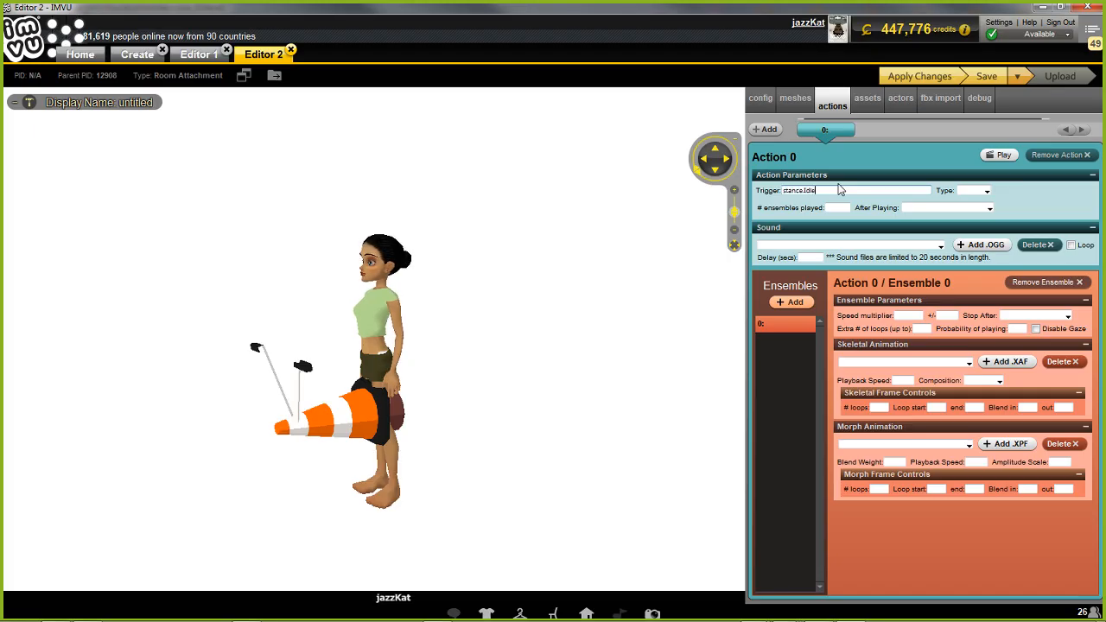
left_click(985, 190)
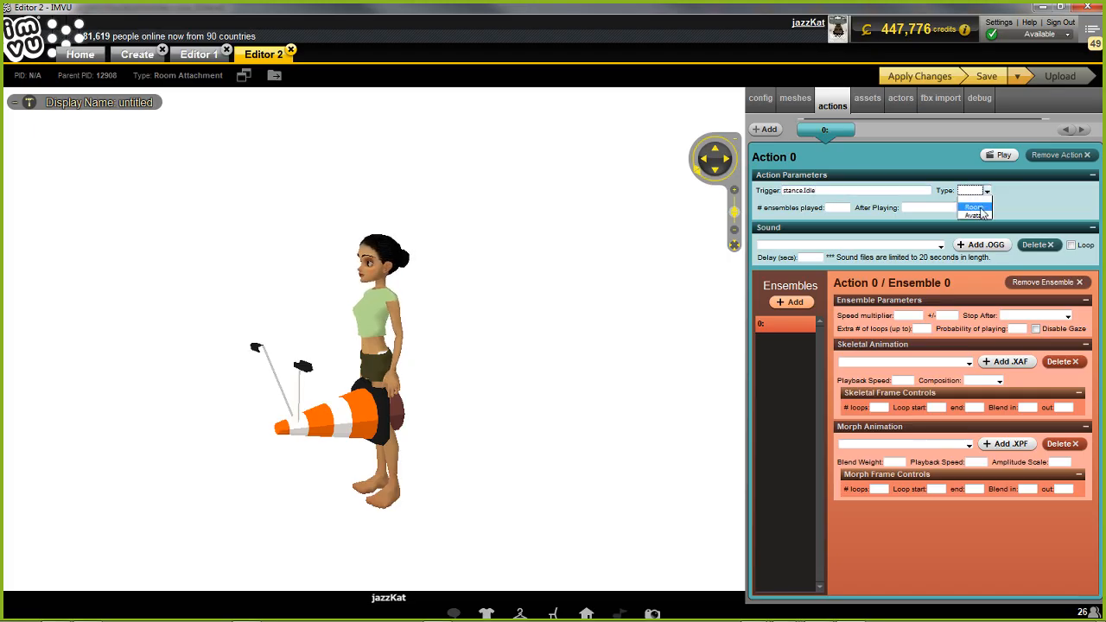
left_click(980, 218)
left_click(985, 208)
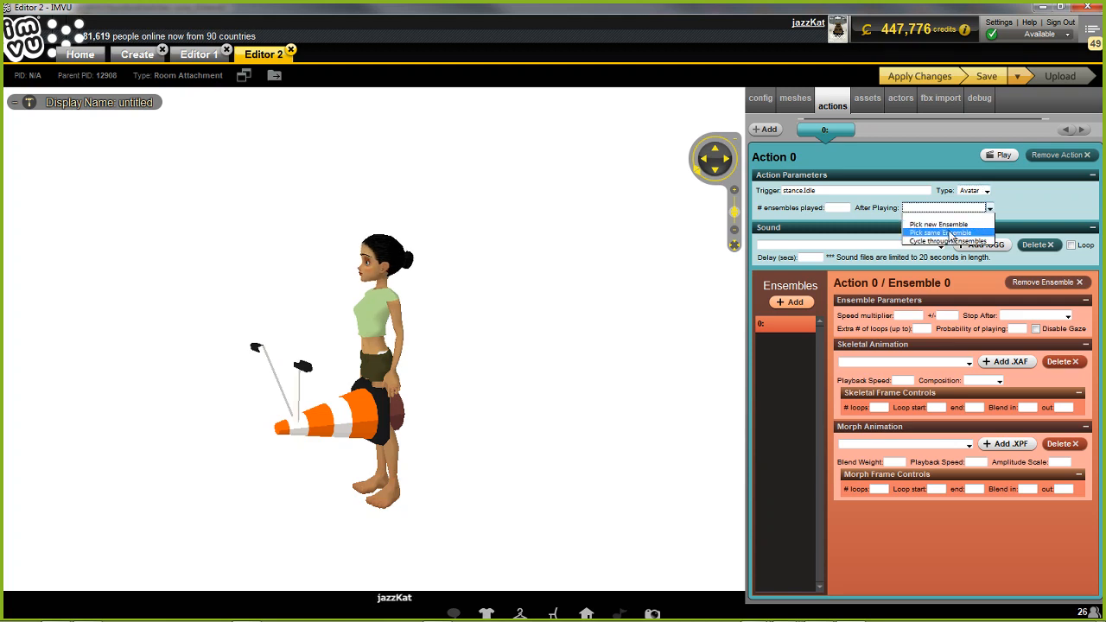
left_click(950, 235)
left_click(837, 208)
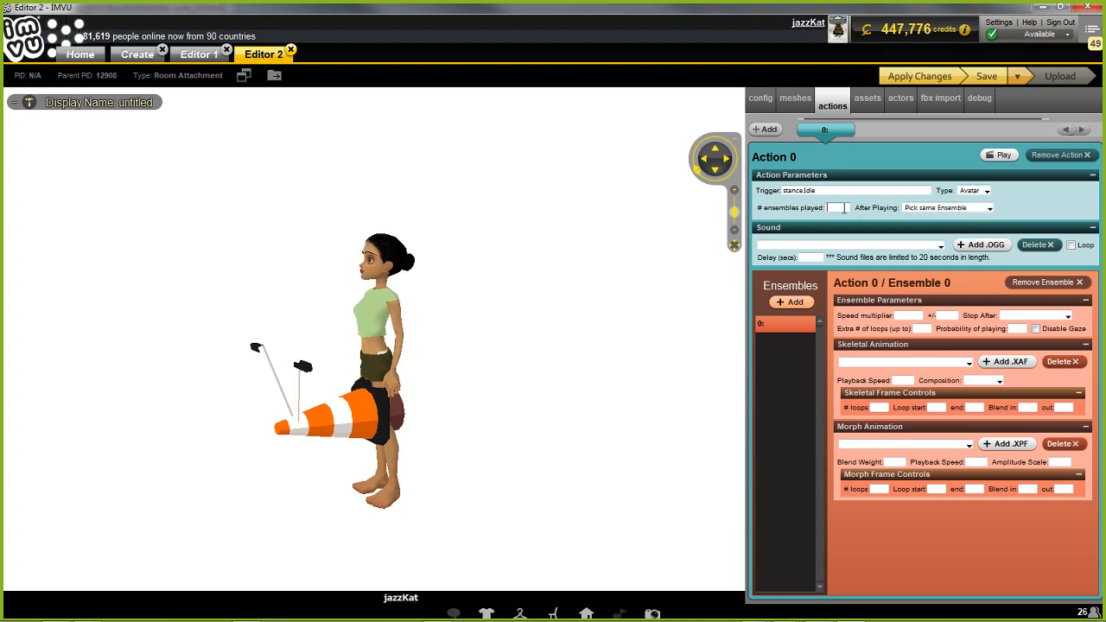
Assign T-Pose-PelvisNode.xaf to the avatar action's ensemble with 0 loops, loop start 5, end 7 and Replace composition
left_click(918, 363)
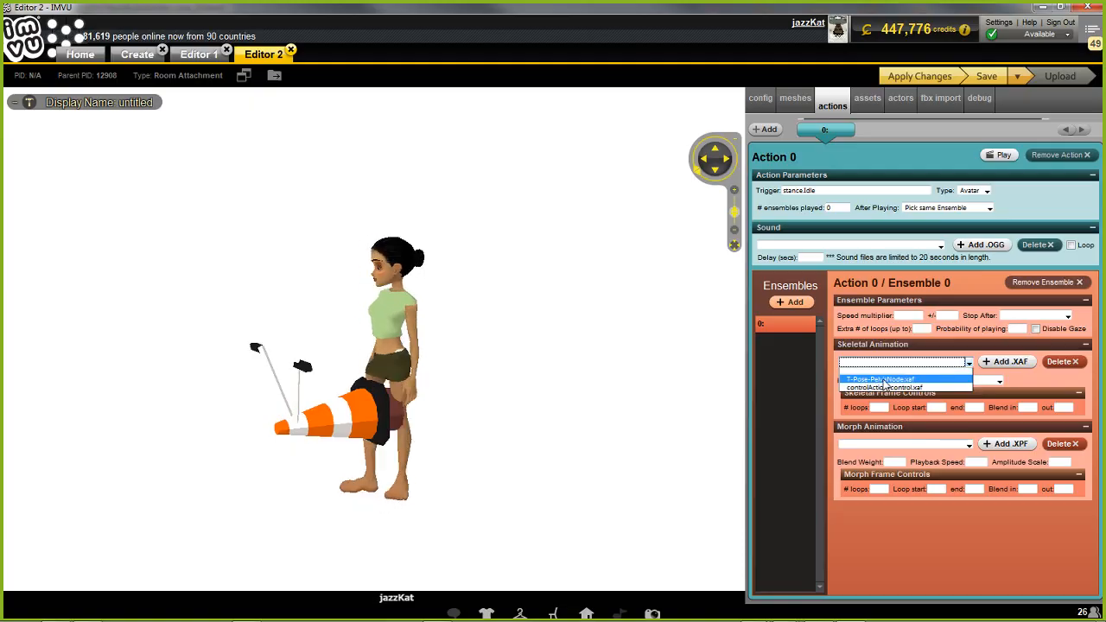
left_click(882, 380)
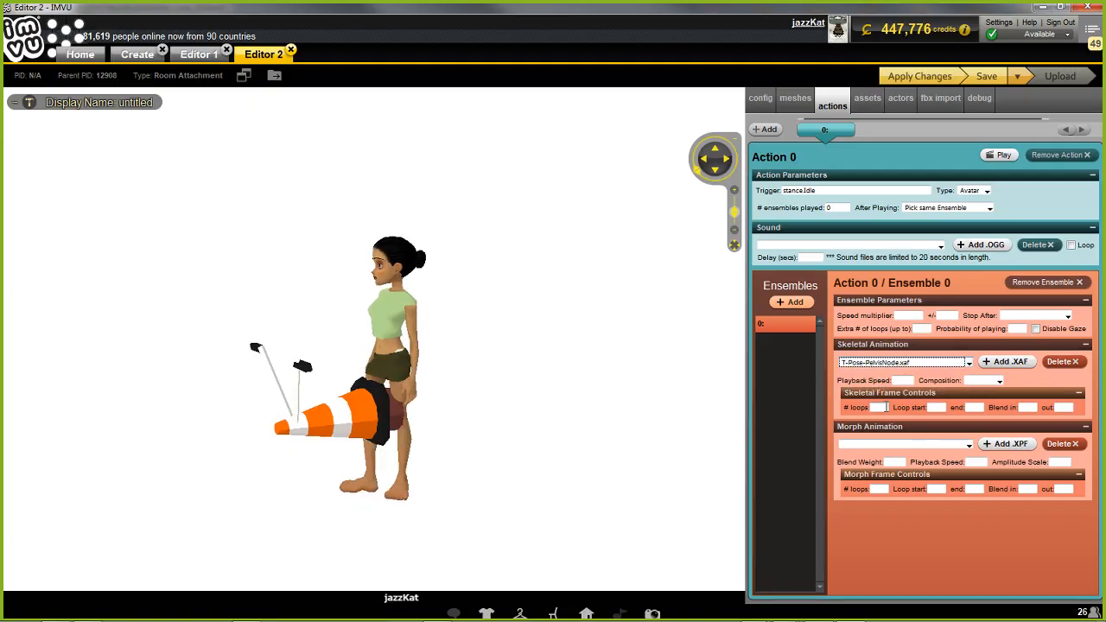
left_click(885, 407)
type("0")
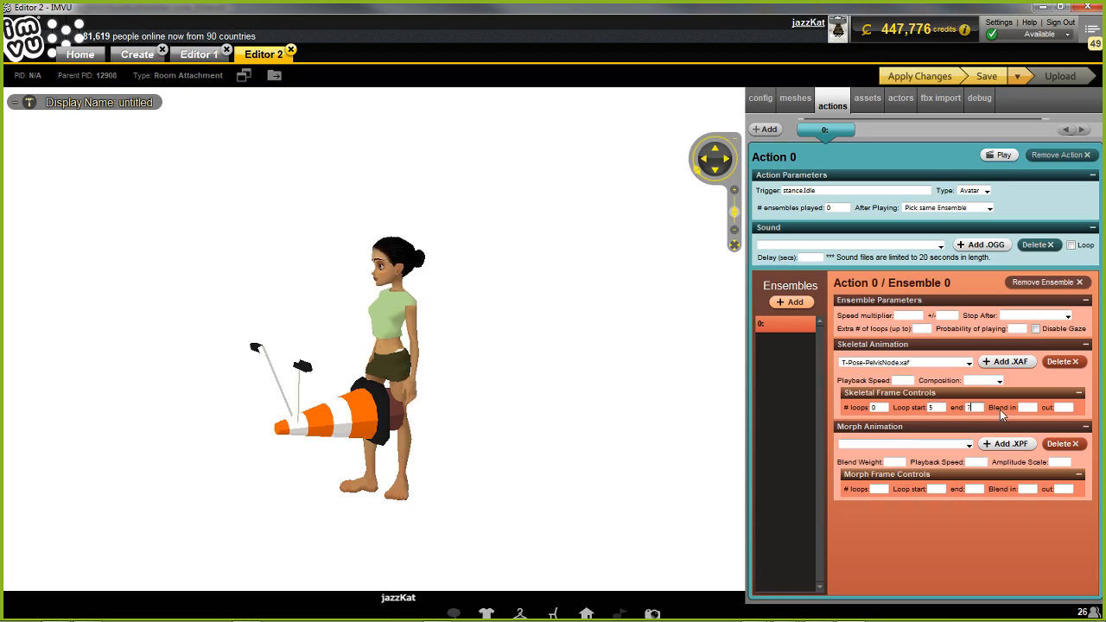
left_click(999, 380)
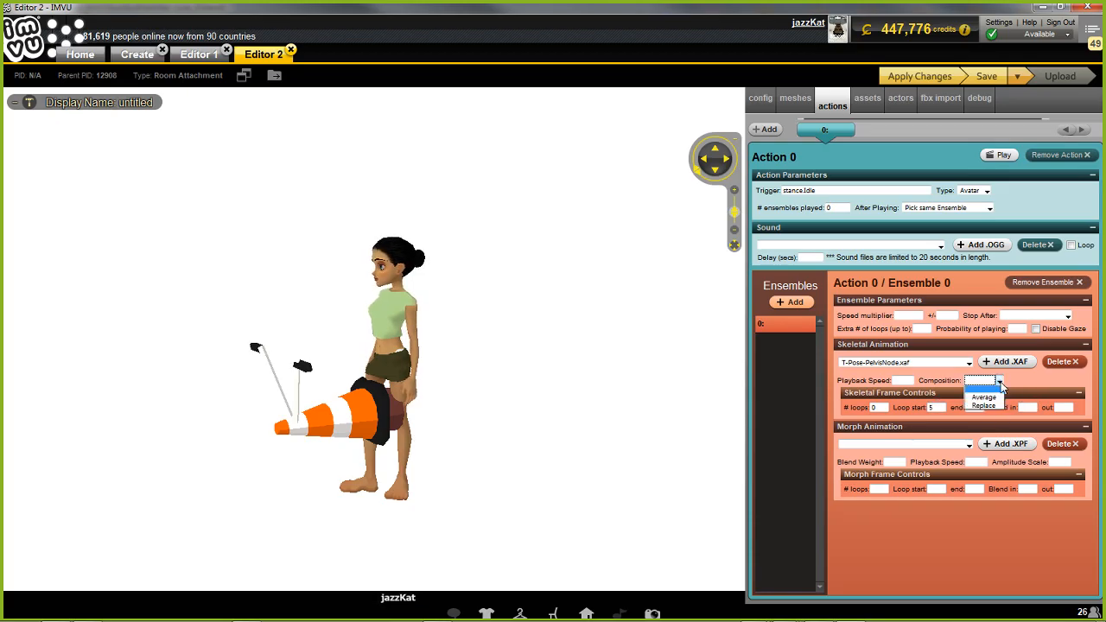
left_click(988, 407)
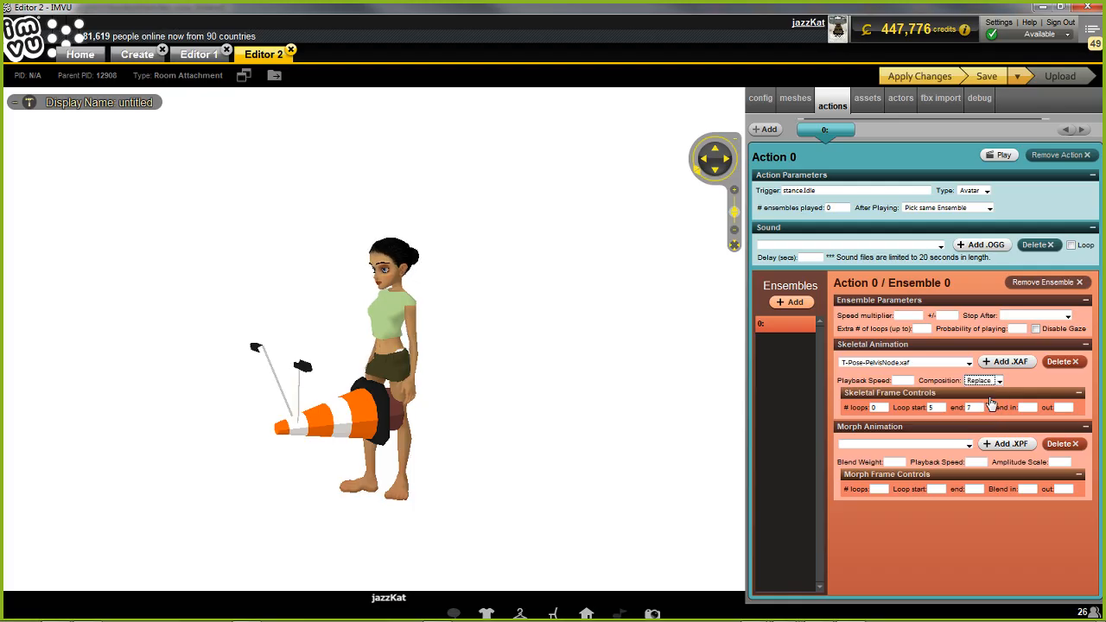
Apply the avatar action to the product and seat the avatar on the cone to check the riding pose
left_click(923, 77)
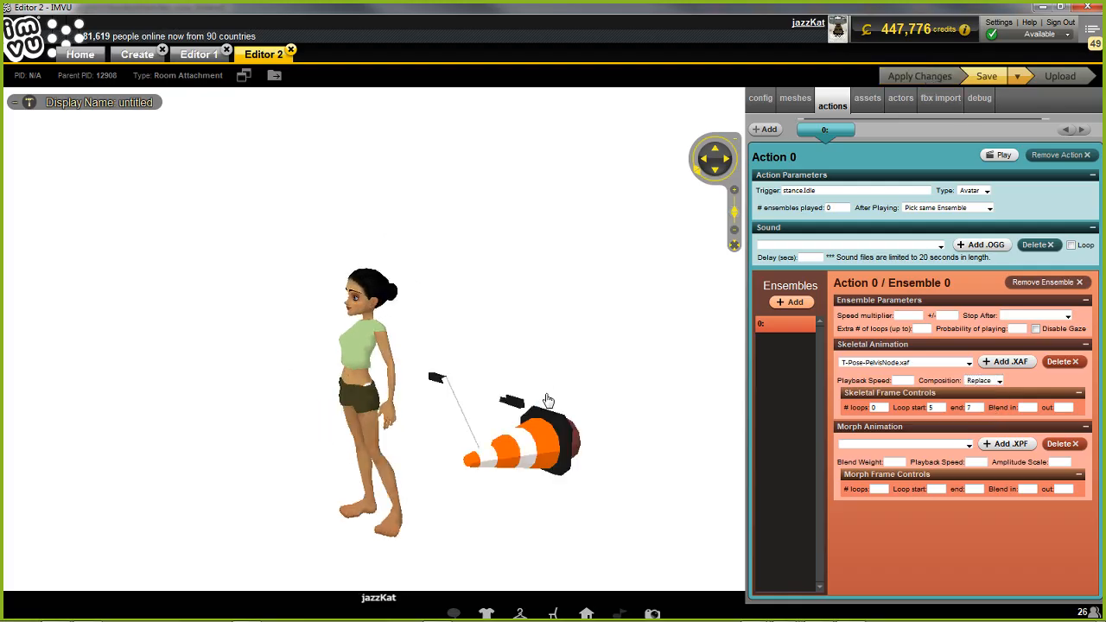
left_click_drag(553, 447, 519, 453)
right_click(539, 441)
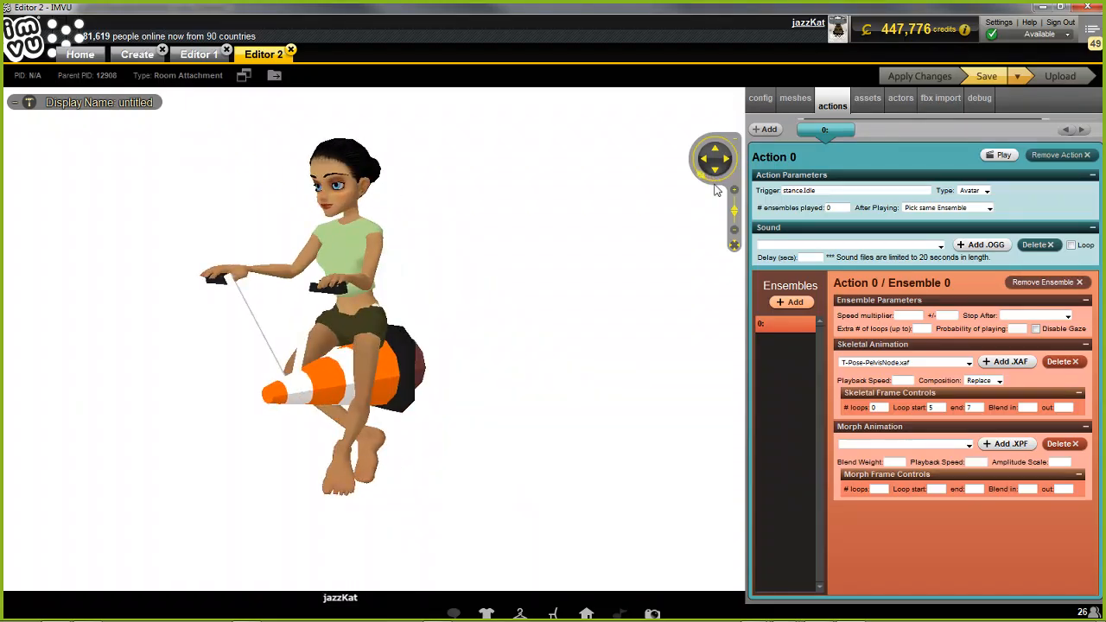
Add a second action with trigger stance.Idle, type Room, 0 ensembles played and Pick same Ensemble after playing
left_click(766, 130)
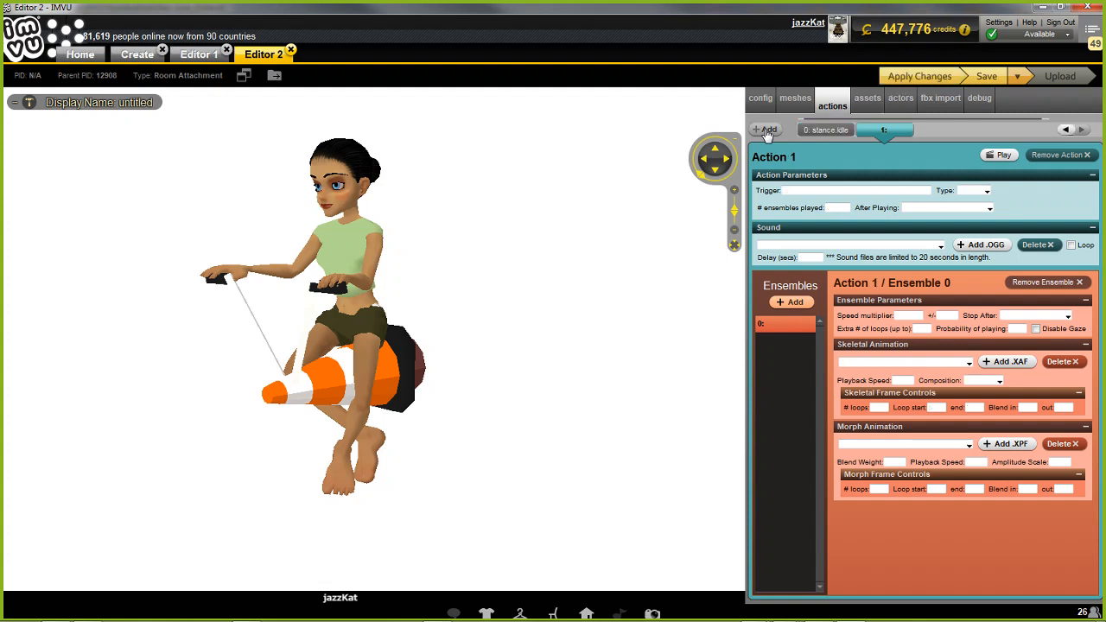
left_click(854, 191)
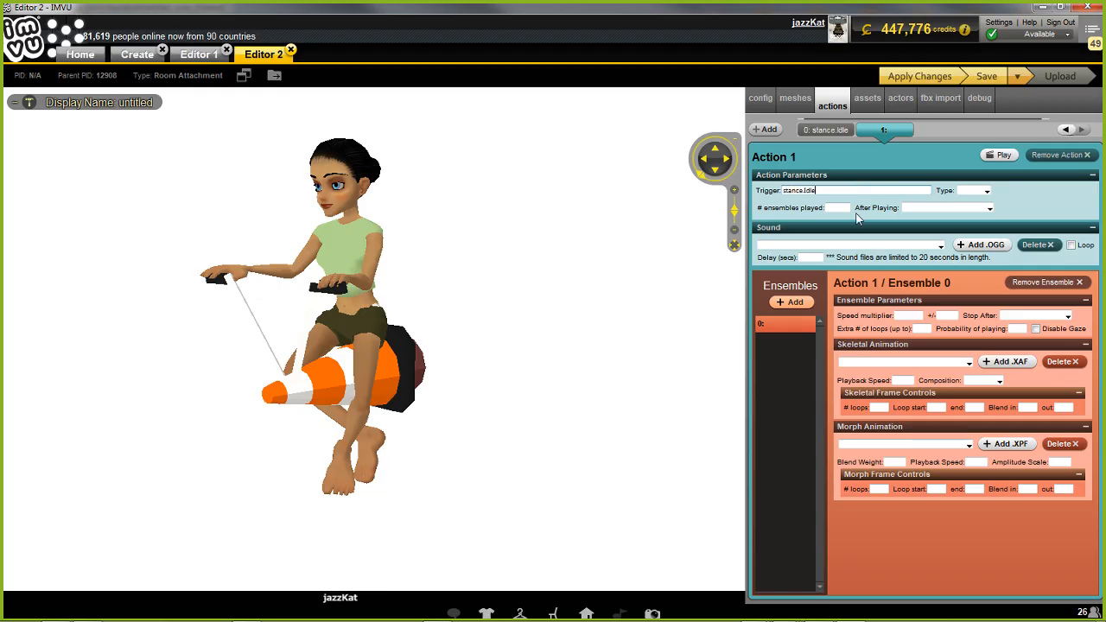
left_click(985, 191)
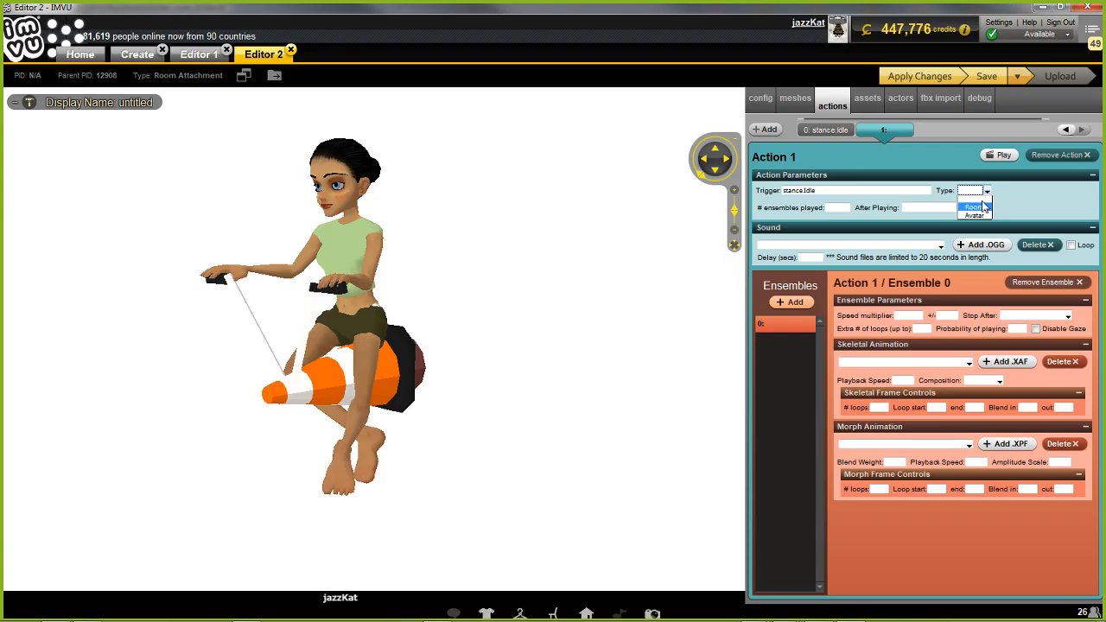
left_click(982, 207)
left_click(986, 208)
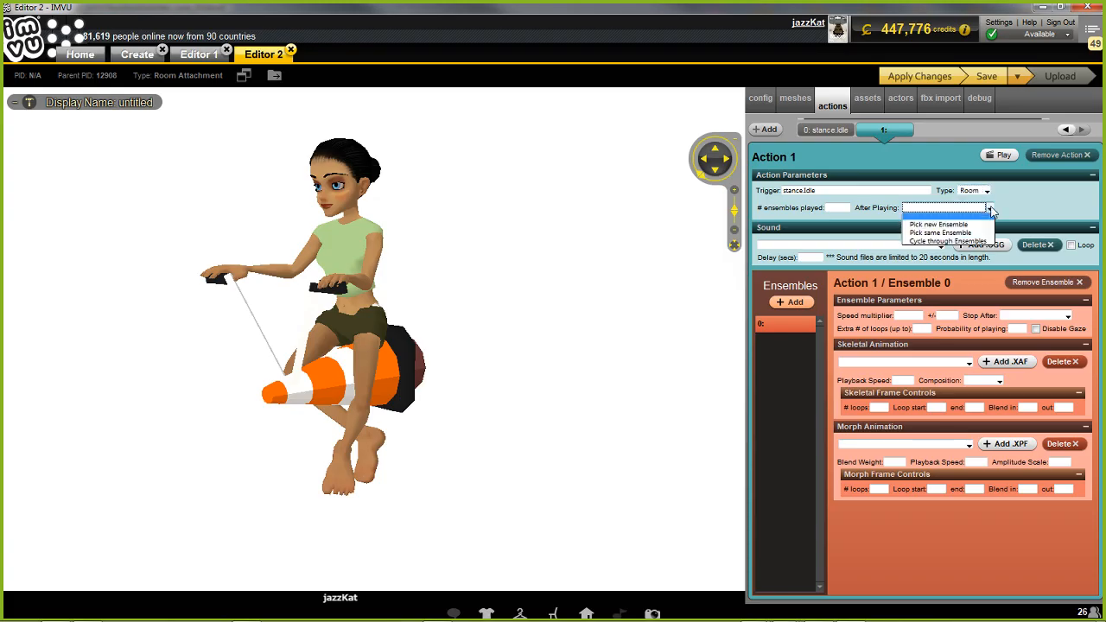
left_click(937, 235)
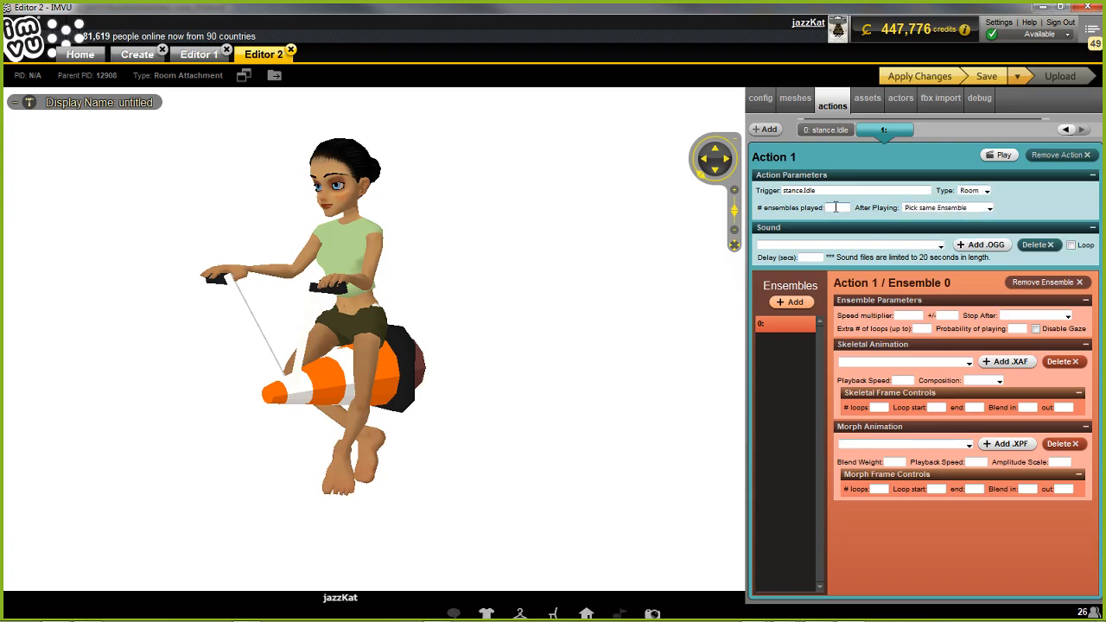
Assign controlAction-control.xaf to the room action's ensemble with 0 loops, loop start 1, end 60 and Replace composition
left_click(911, 363)
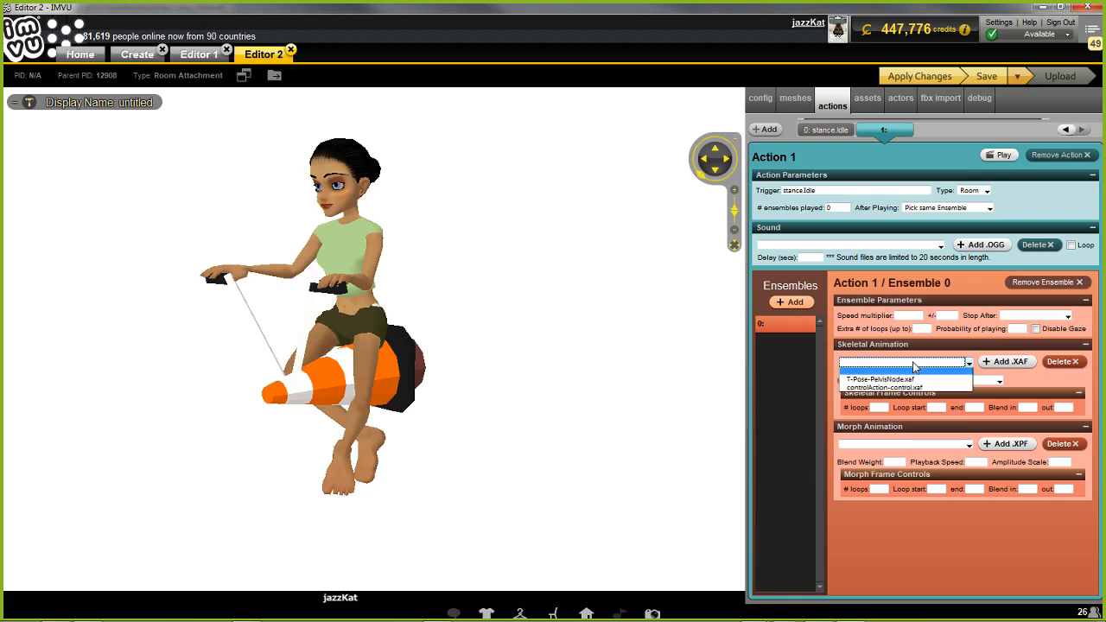
left_click(875, 389)
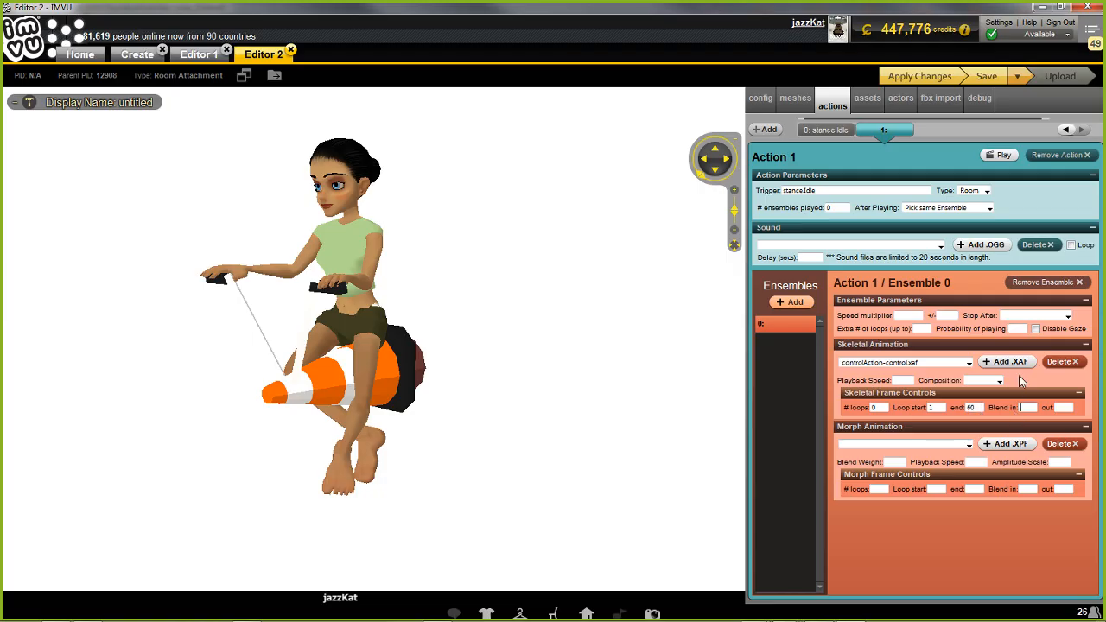
left_click(984, 380)
left_click(994, 404)
Apply the room action to the product and place the avatar on the cone to preview the combined animation
left_click(924, 76)
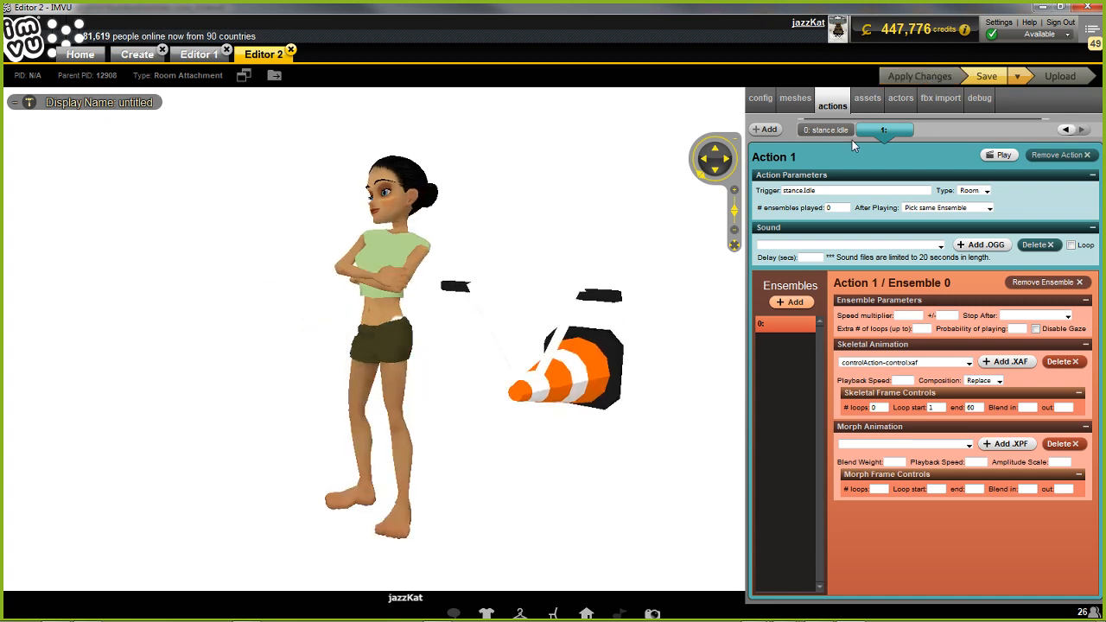
left_click(584, 304)
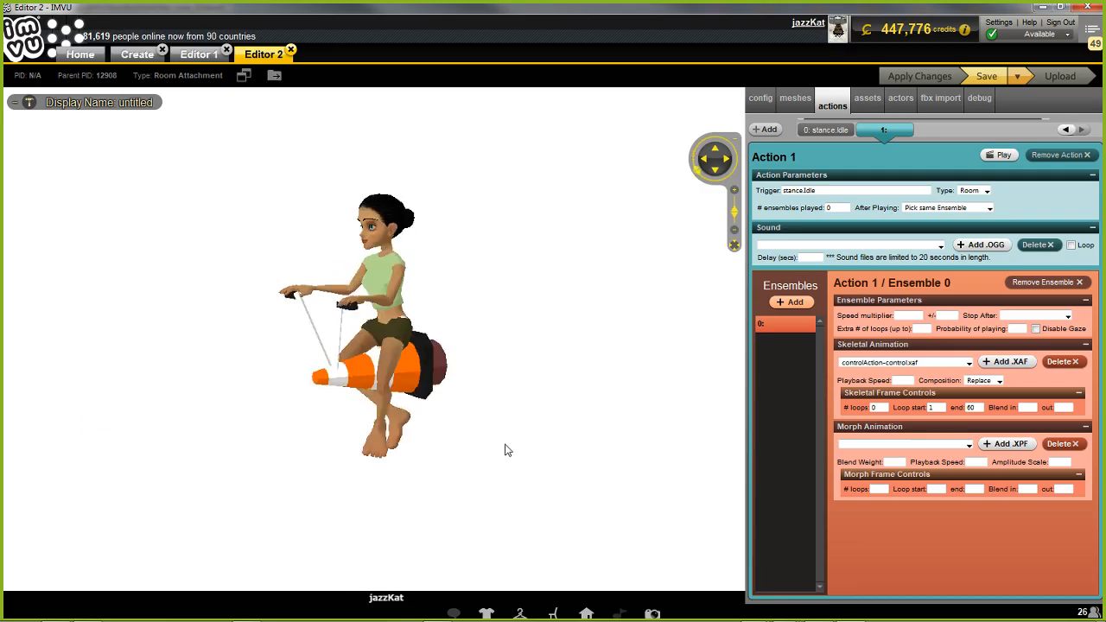
scroll(536, 445, "up", 4)
left_click_drag(531, 440, 464, 434)
scroll(466, 439, "down", 4)
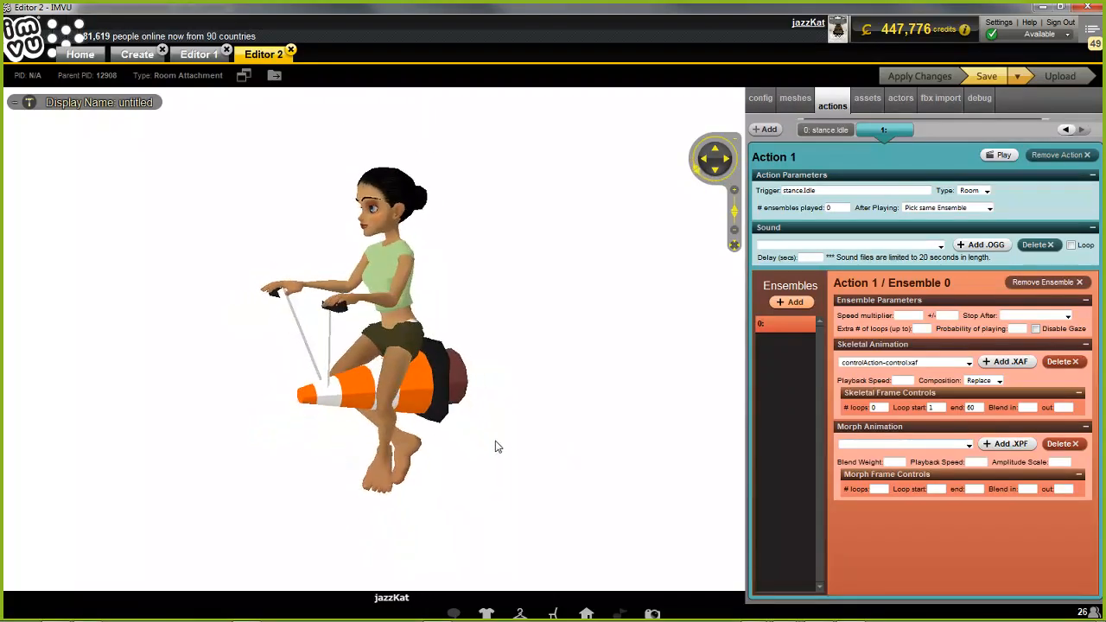
scroll(494, 442, "up", 3)
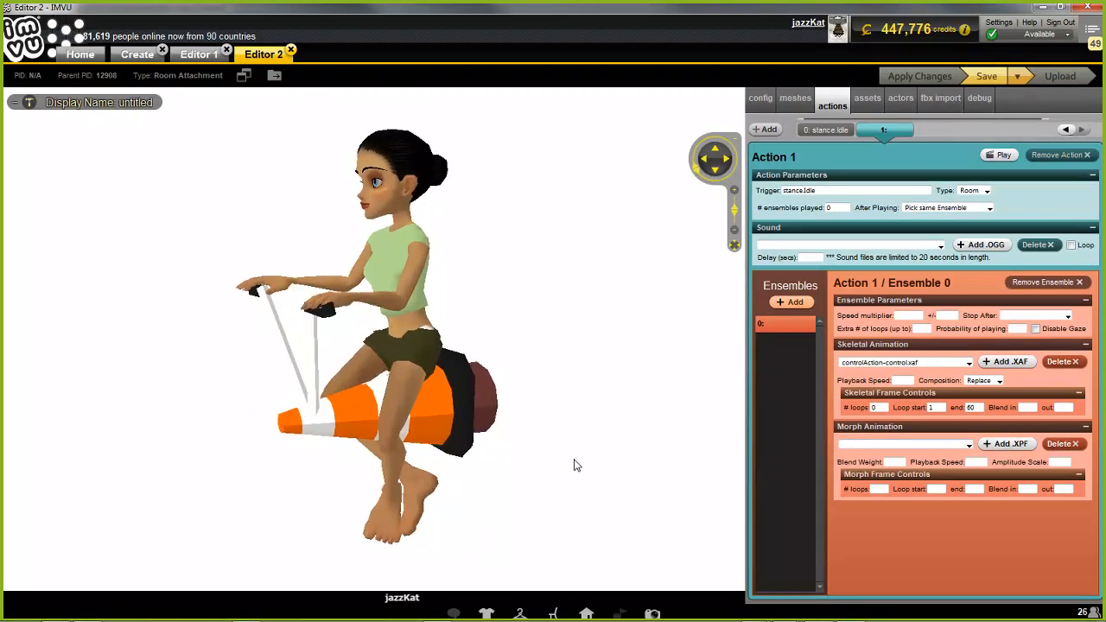
Save the product under the new project name witches cone v4 in the IMVU Projects folder
left_click(1016, 77)
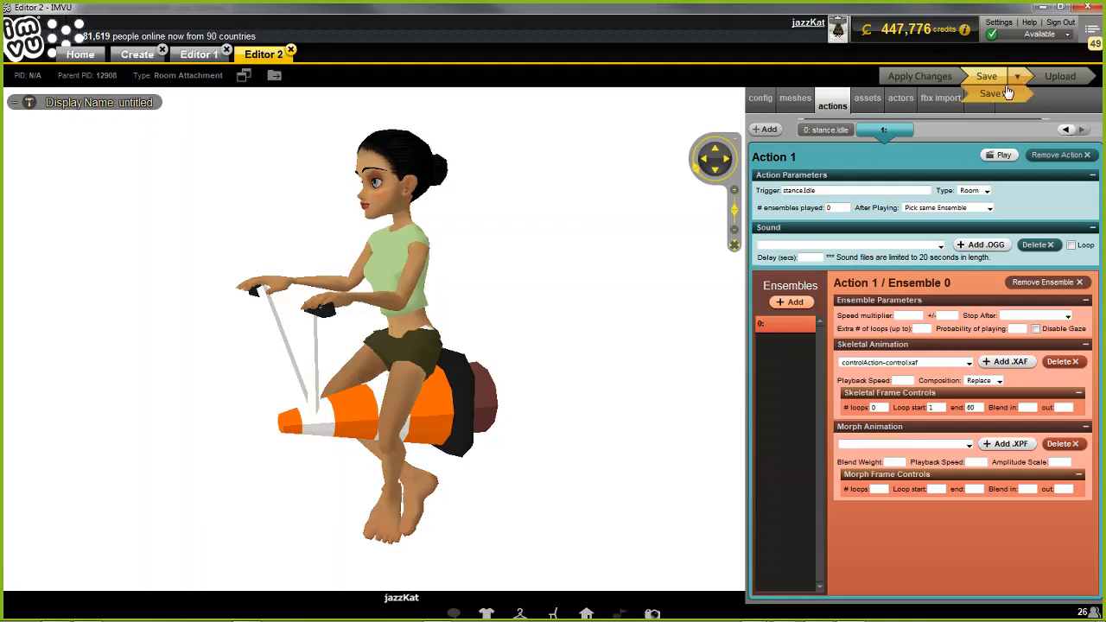
left_click(1002, 95)
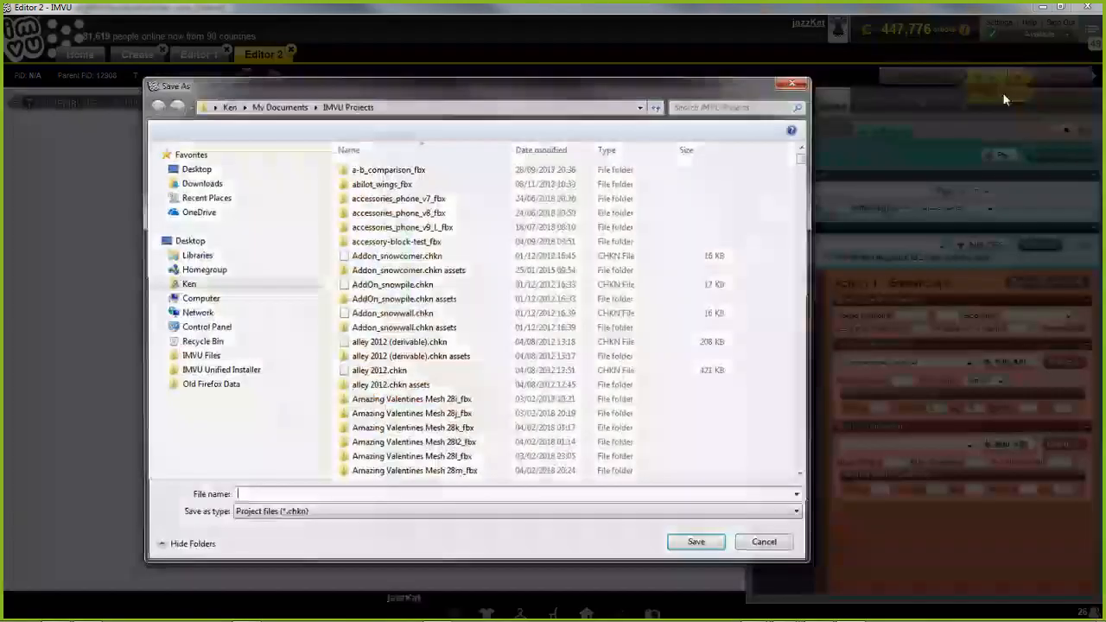
type("witches")
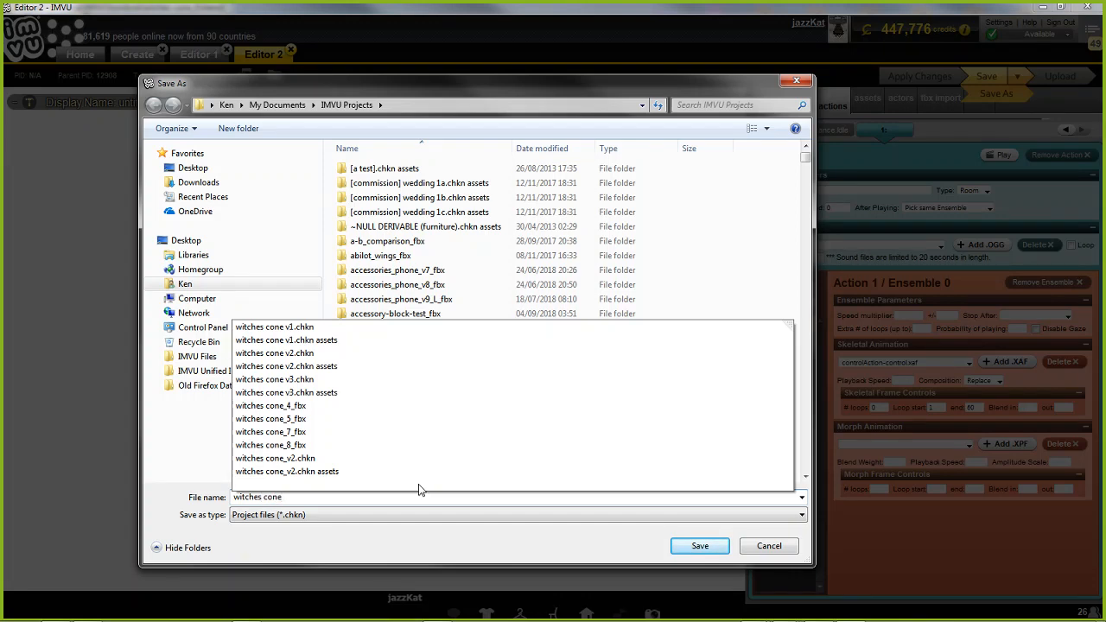
type("cone v4")
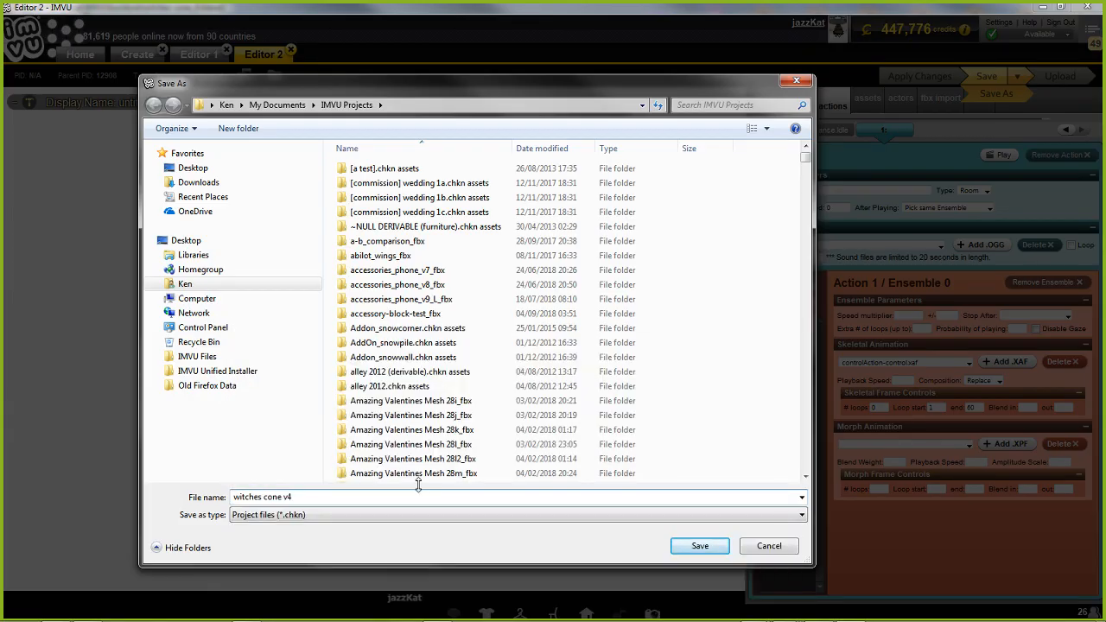
left_click(696, 548)
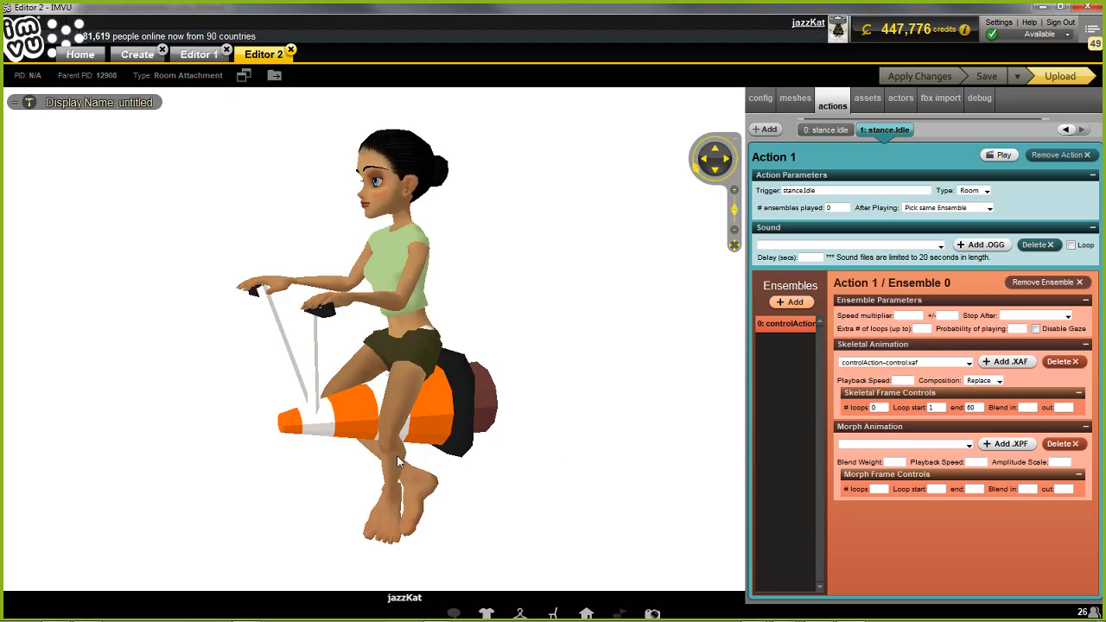
Examine the avatar riding the animated cone from several angles and distances
left_click_drag(37, 420, 501, 466)
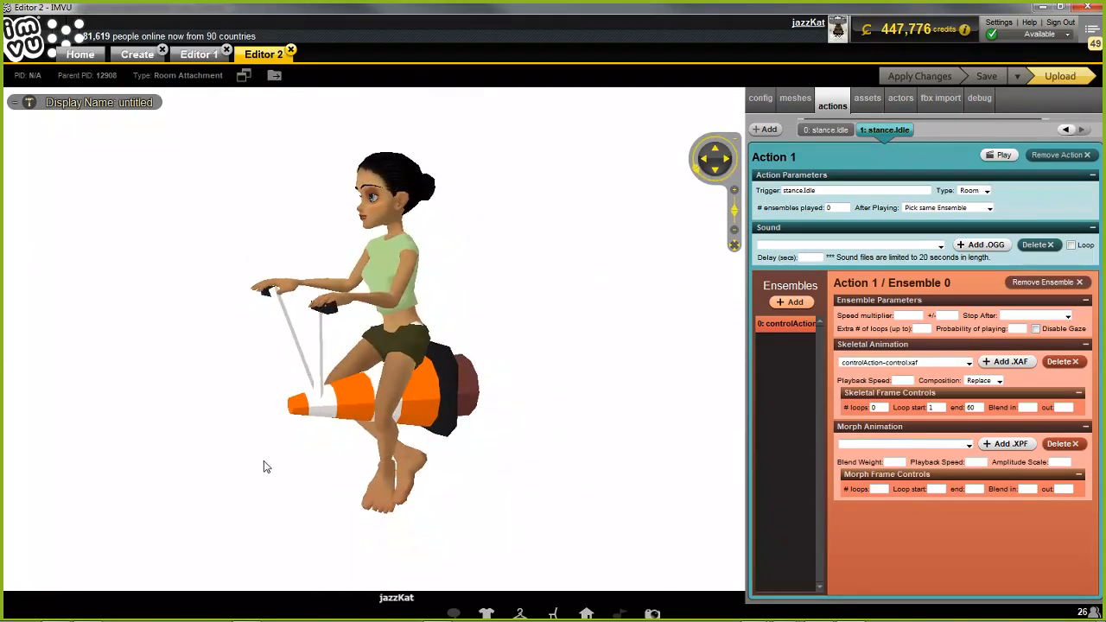
scroll(445, 423, "down", 3)
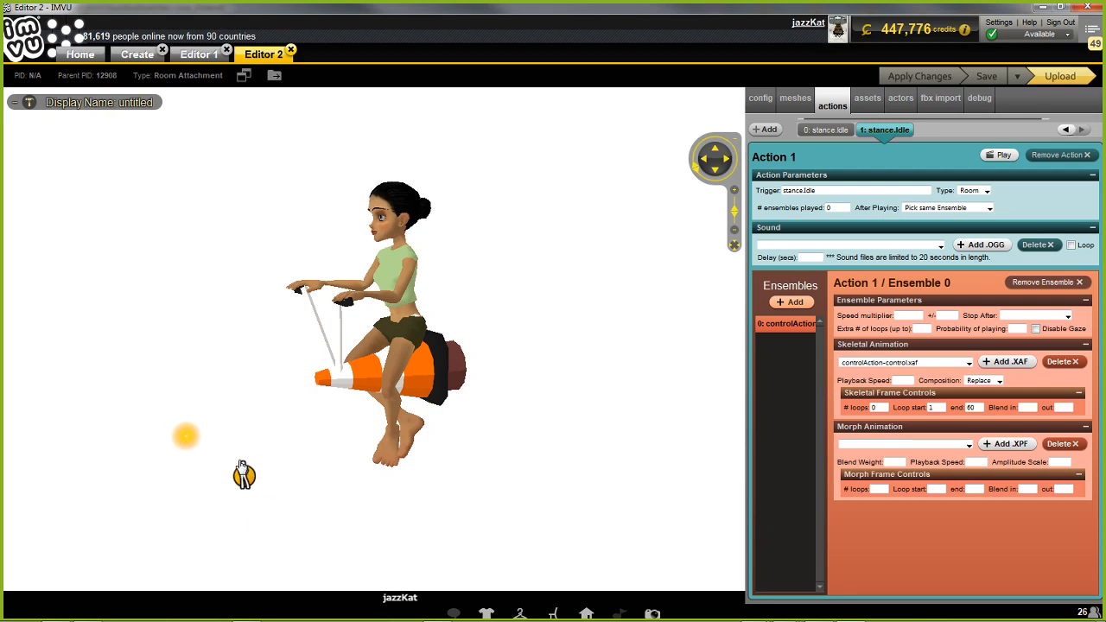
left_click_drag(688, 337, 654, 406)
scroll(654, 401, "up", 3)
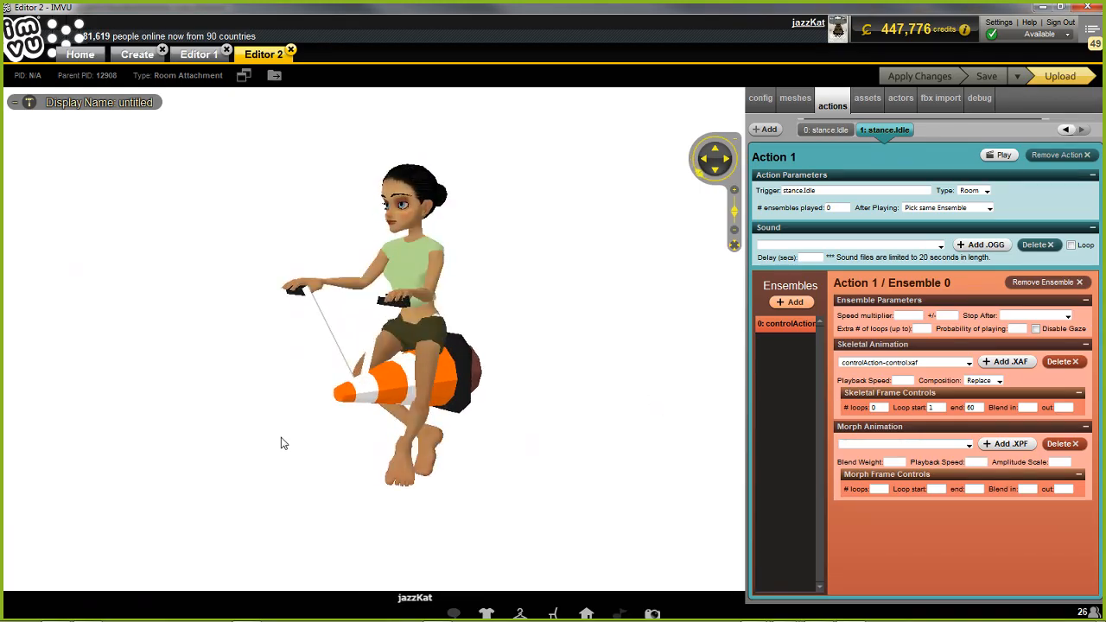
mouse_move(240, 449)
left_mouse_down()
mouse_move(309, 449)
mouse_move(230, 447)
left_mouse_up()
scroll(223, 446, "up", 2)
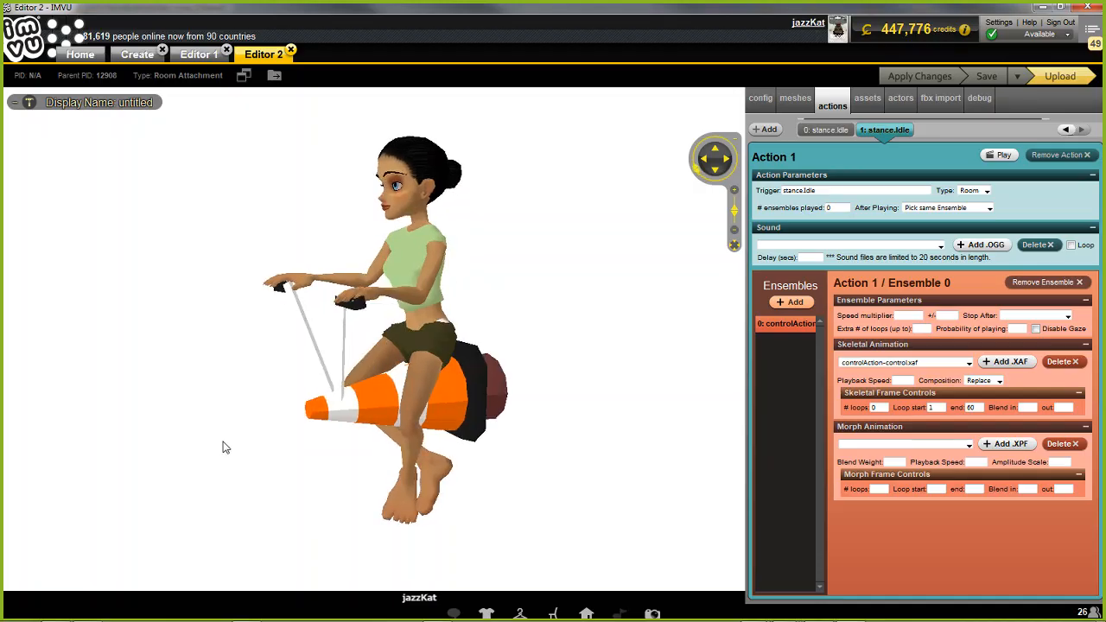